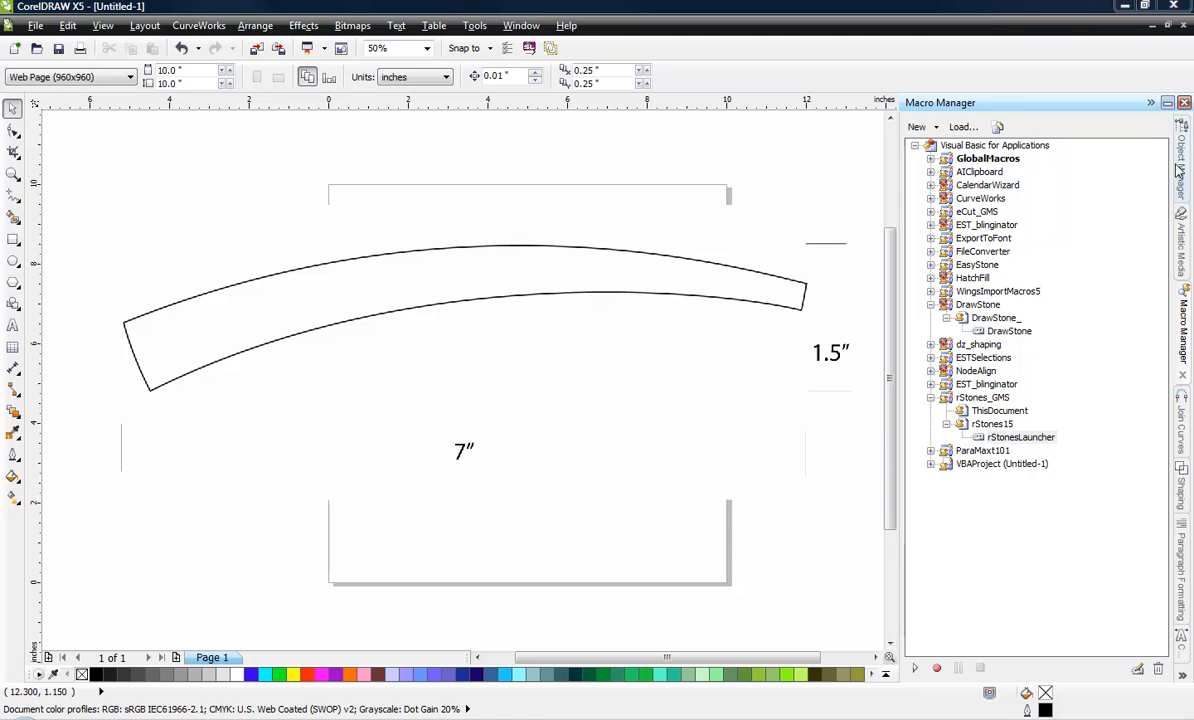
Show the Object Manager and trace the template band's lower arc with a 3-Point Curve about 16.3 inches wide
click(1184, 160)
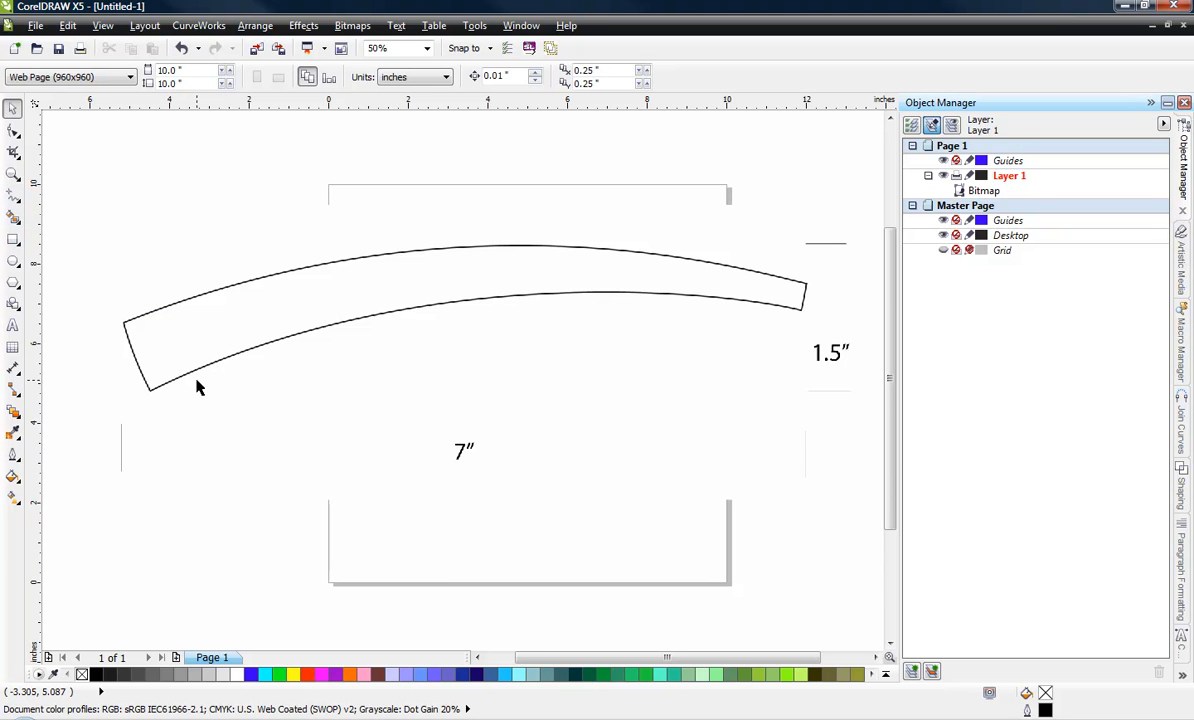
click(13, 199)
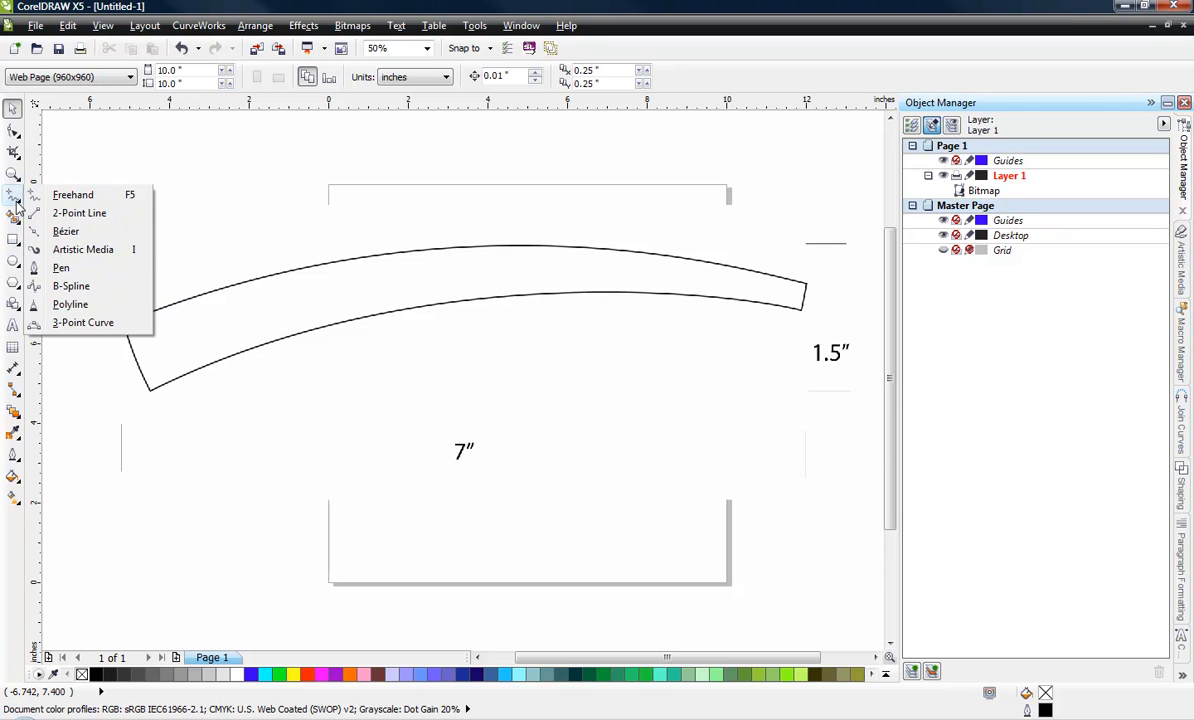
mouse_move(11, 213)
click(88, 318)
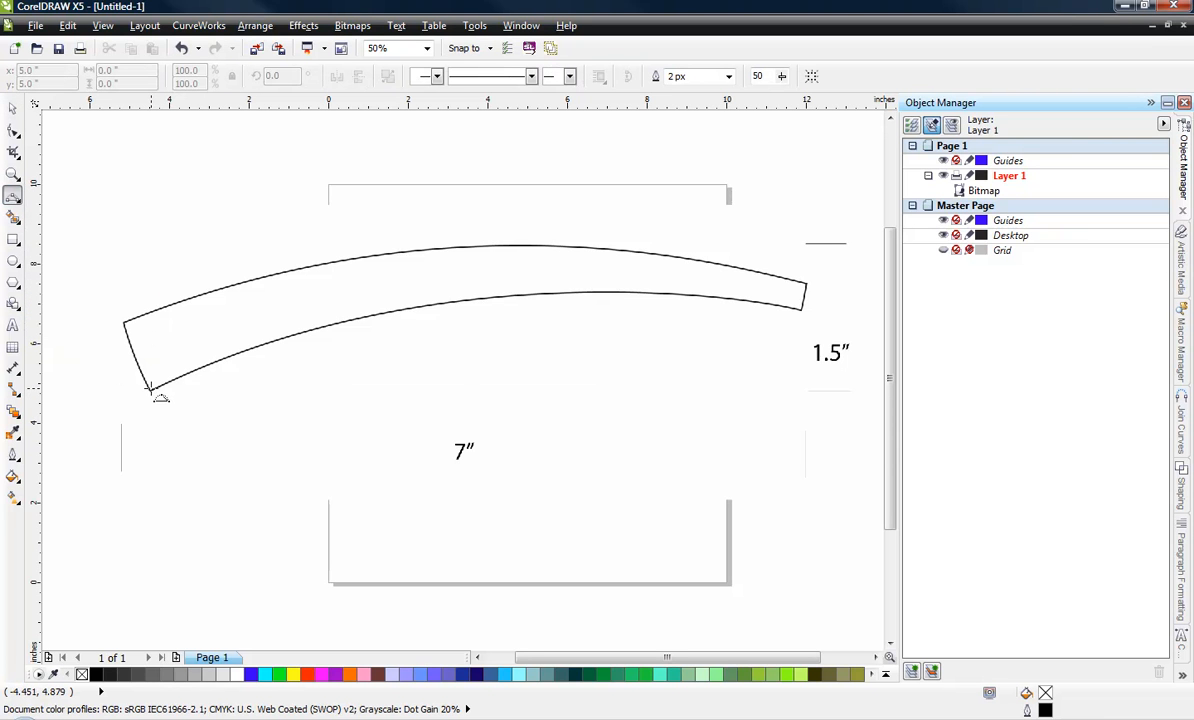
drag(150, 388, 804, 310)
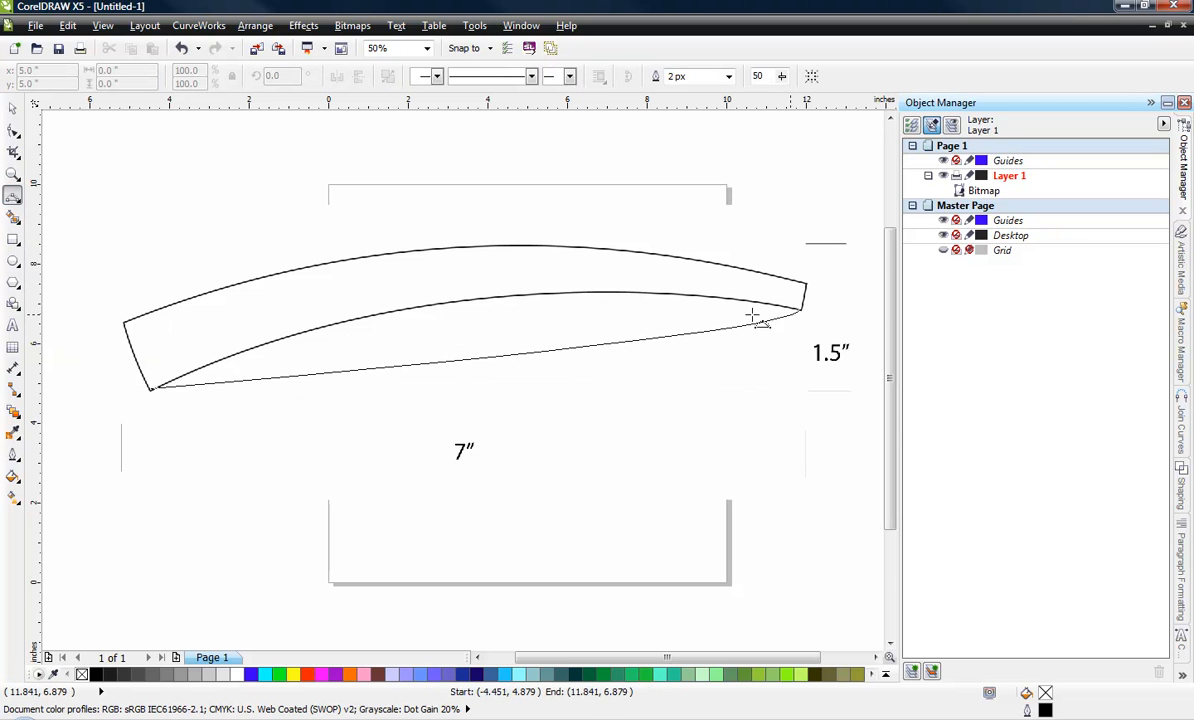
click(440, 303)
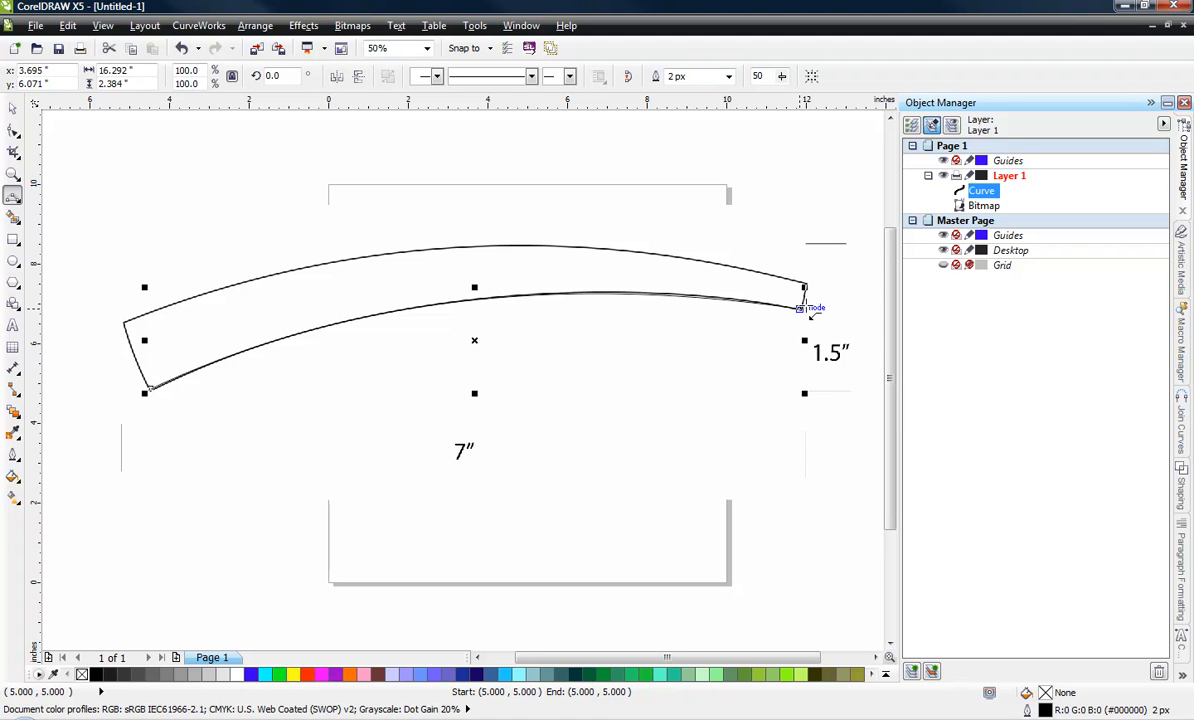
Continue the 3-Point Curve along the band's short right end, upper arc and left end to close the outline
drag(799, 309, 805, 282)
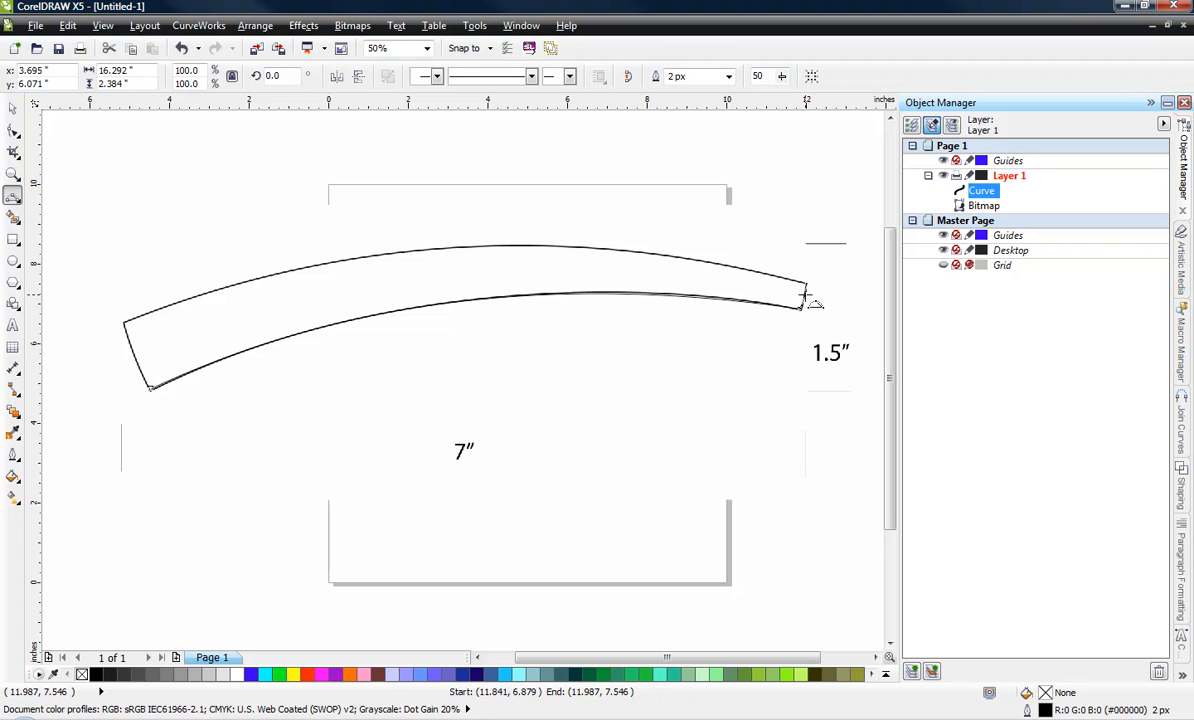
click(804, 292)
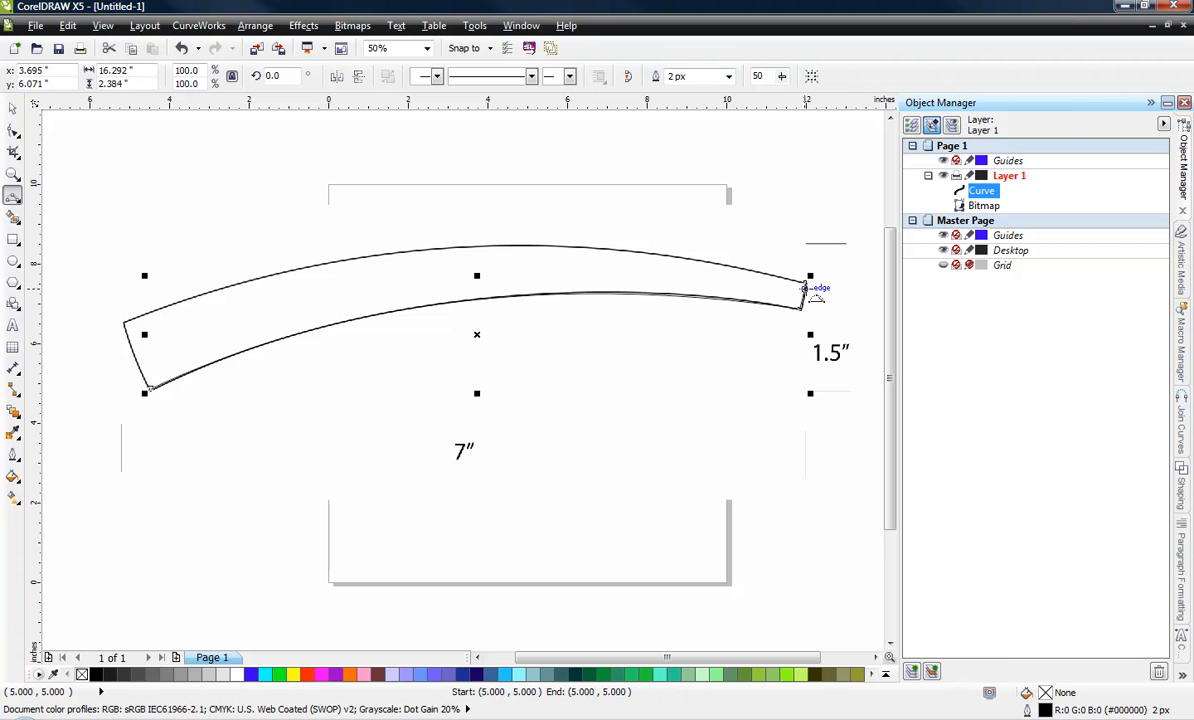
drag(806, 282, 122, 322)
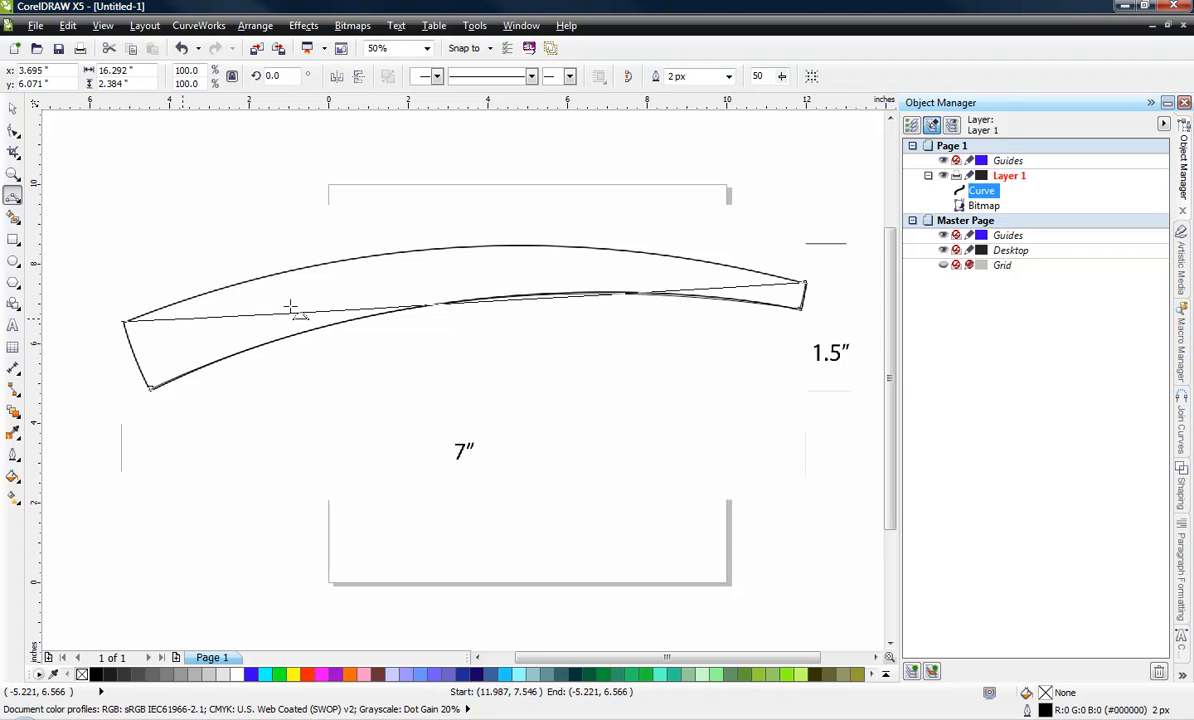
click(456, 245)
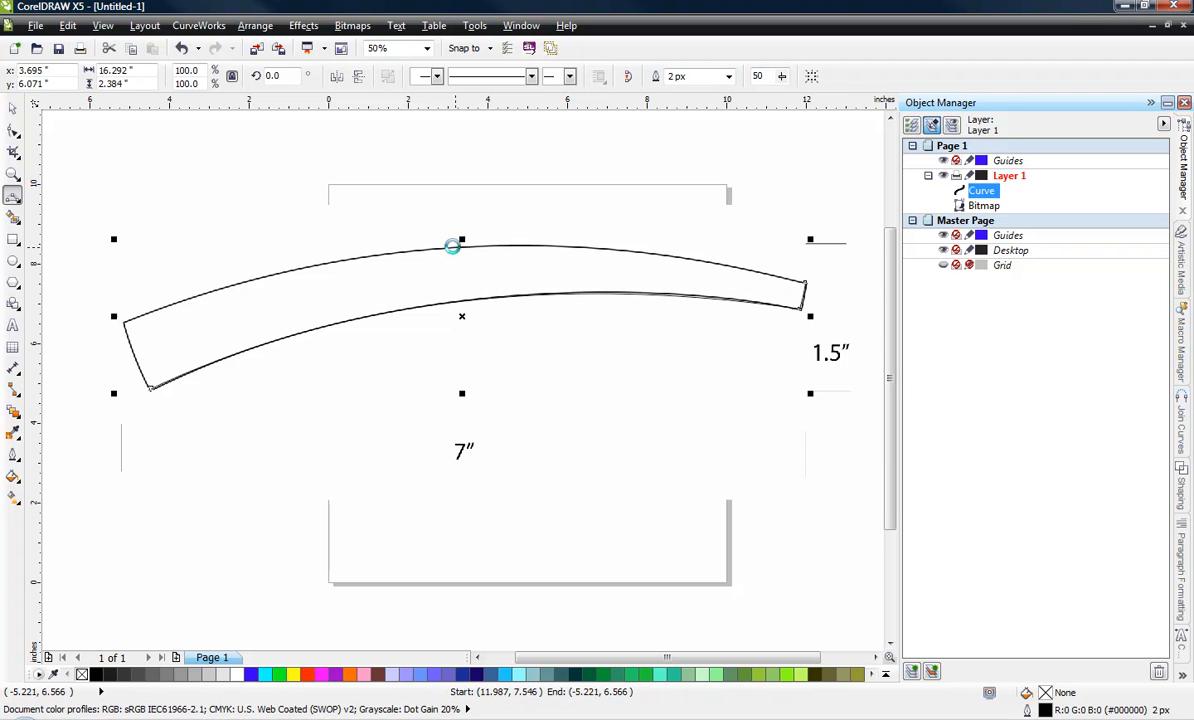
drag(120, 322, 151, 387)
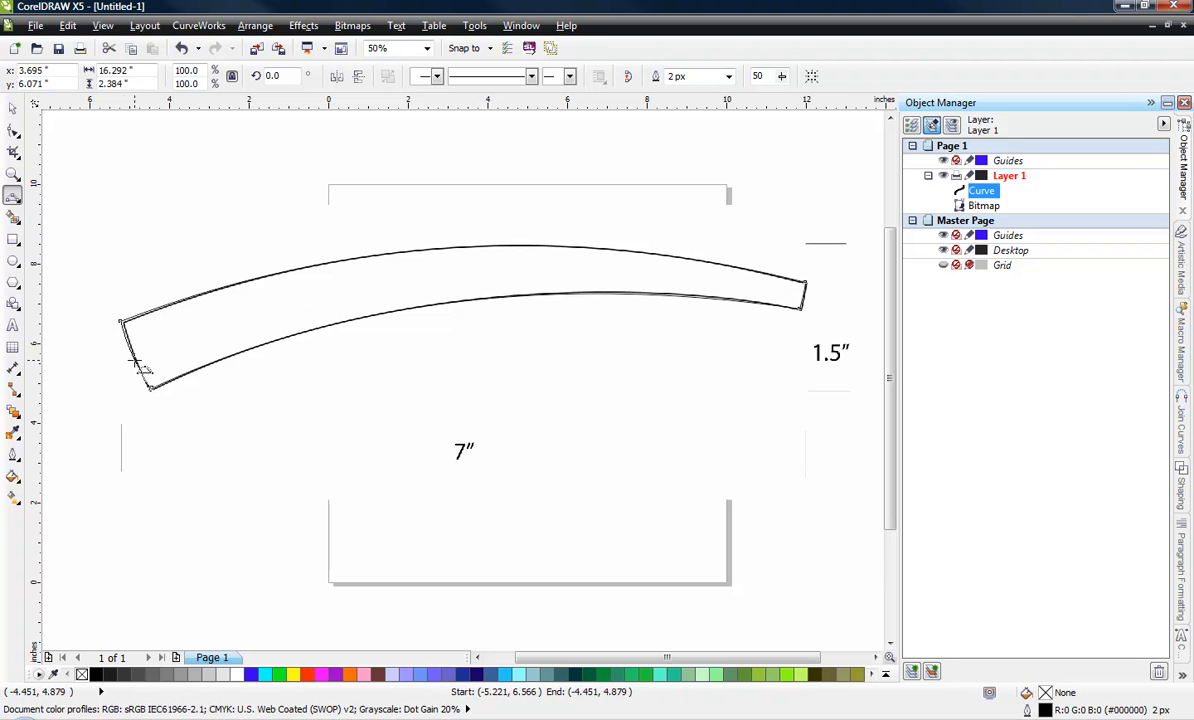
click(132, 356)
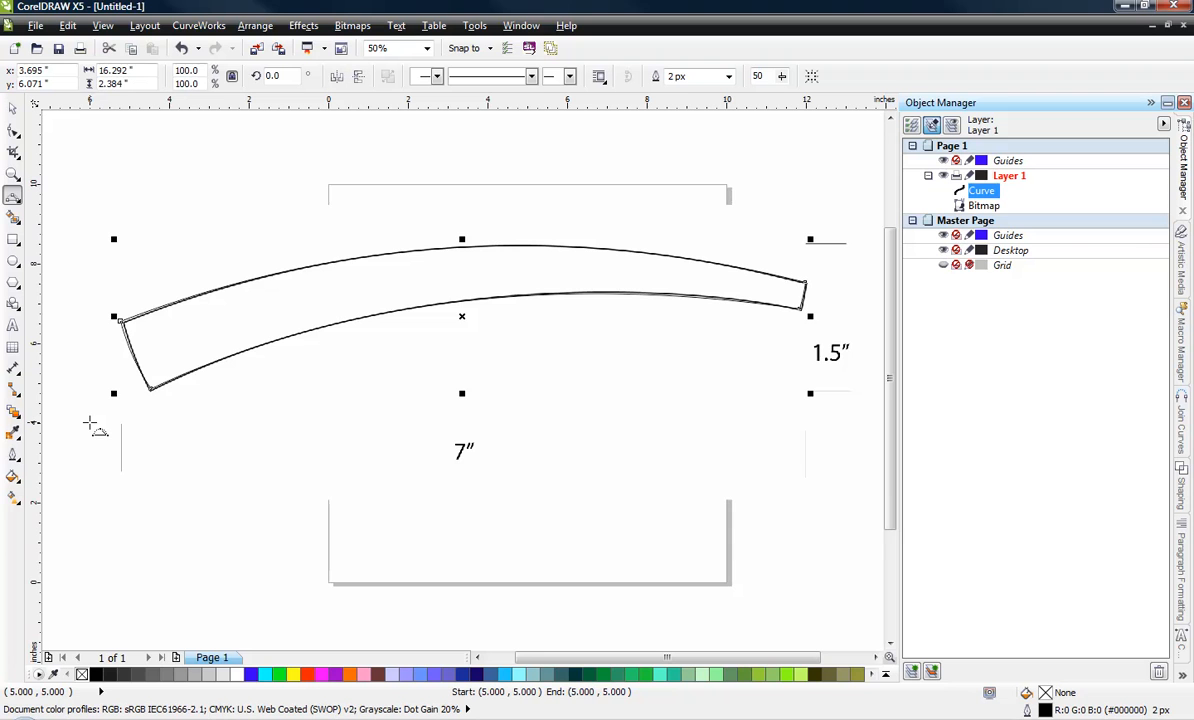
Move the traced outline's upper-left node onto the matching corner of the template bitmap with the Shape tool
click(13, 108)
scroll(122, 310, up, 5)
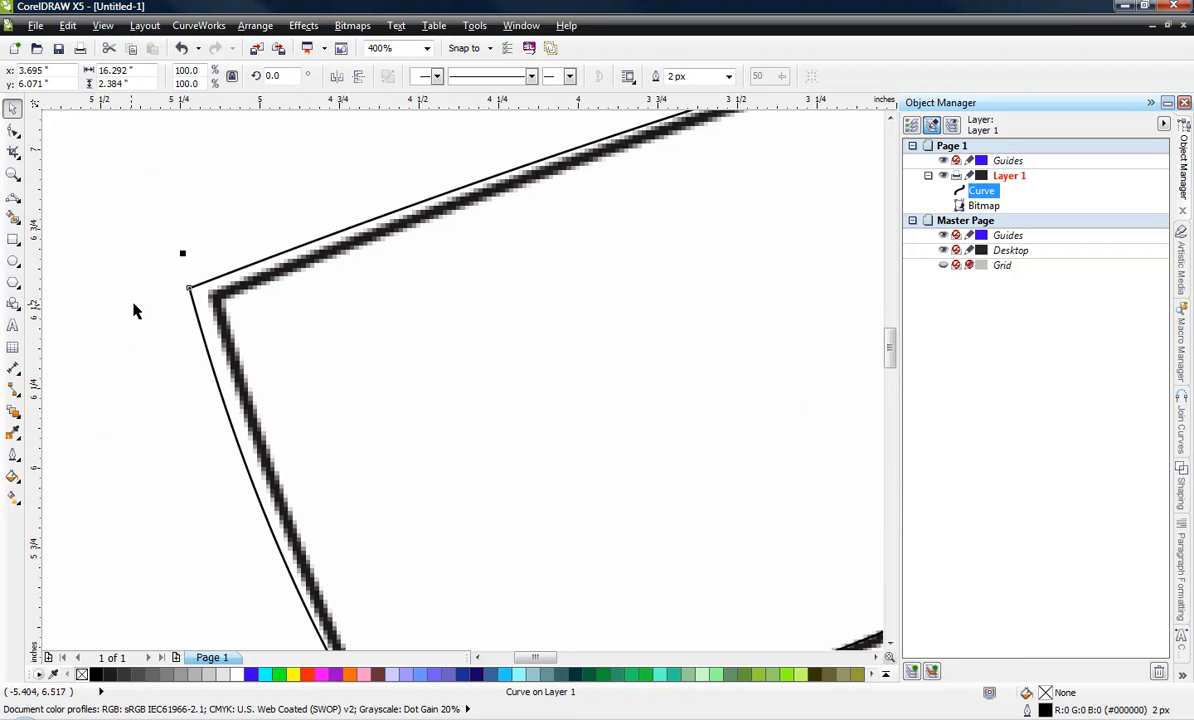
click(13, 130)
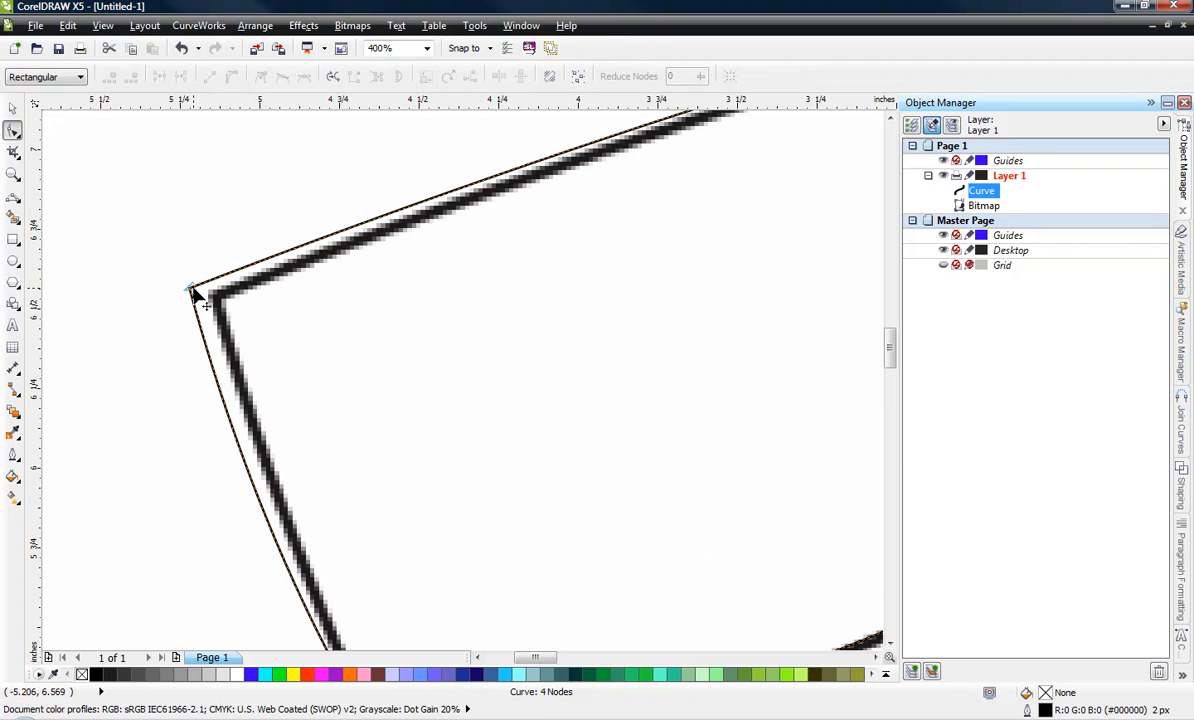
drag(192, 290, 216, 296)
scroll(185, 295, down, 2)
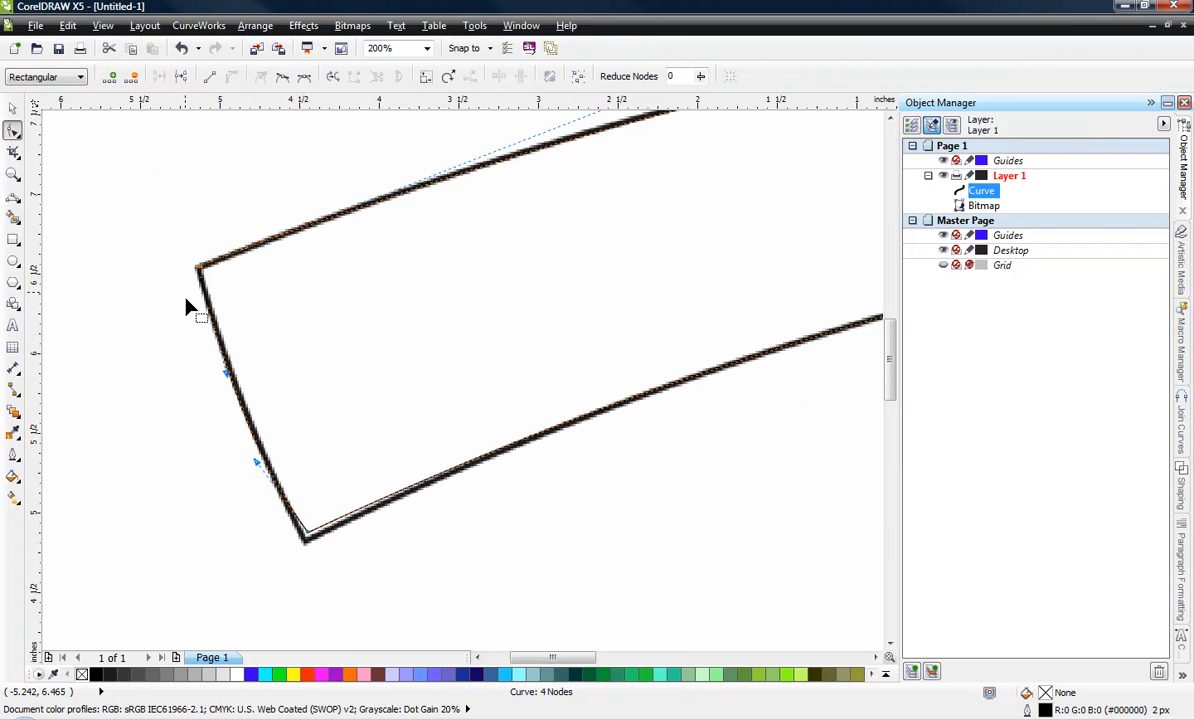
Align the lower-left node with the bitmap corner and adjust its handle so the left edge follows the template line
scroll(306, 545, up, 4)
drag(313, 478, 300, 517)
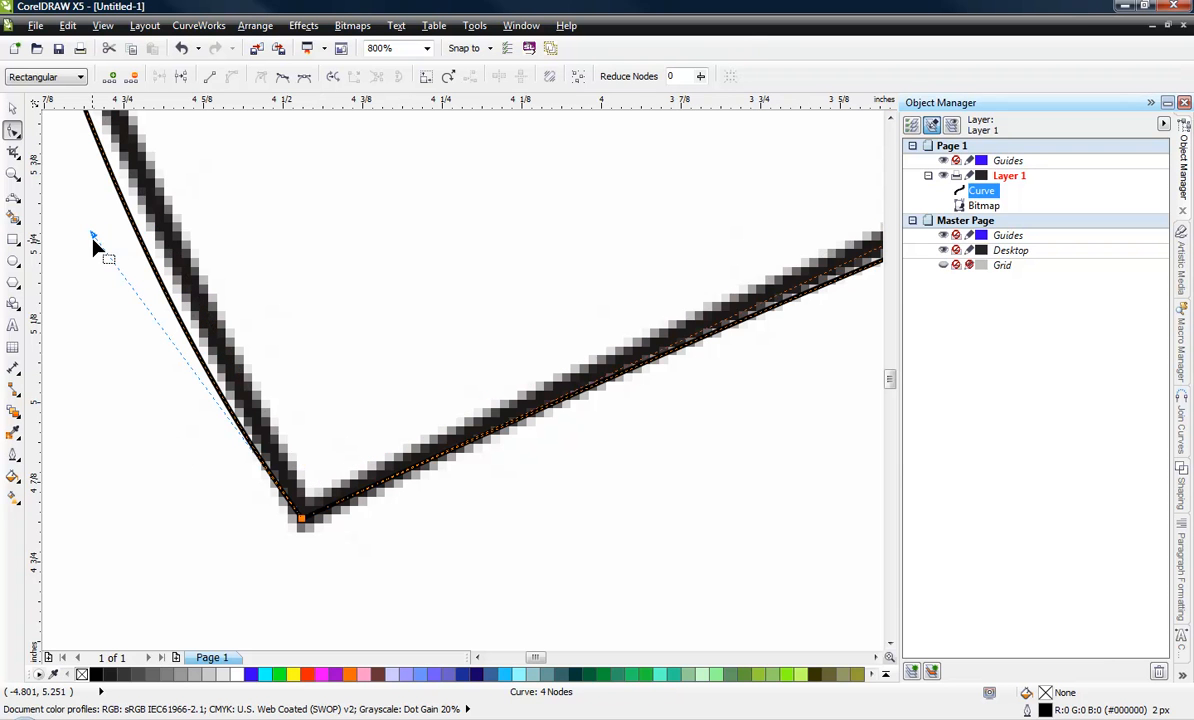
drag(95, 242, 136, 204)
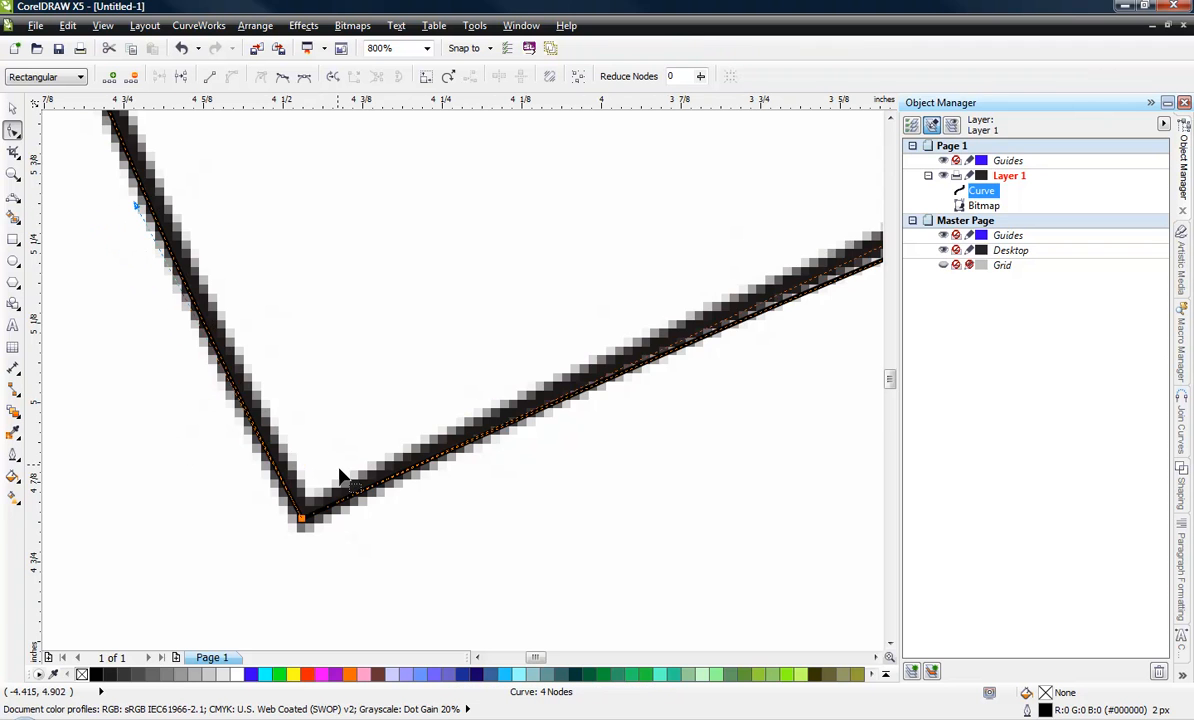
scroll(340, 478, down, 2)
scroll(275, 405, down, 1)
scroll(490, 333, down, 1)
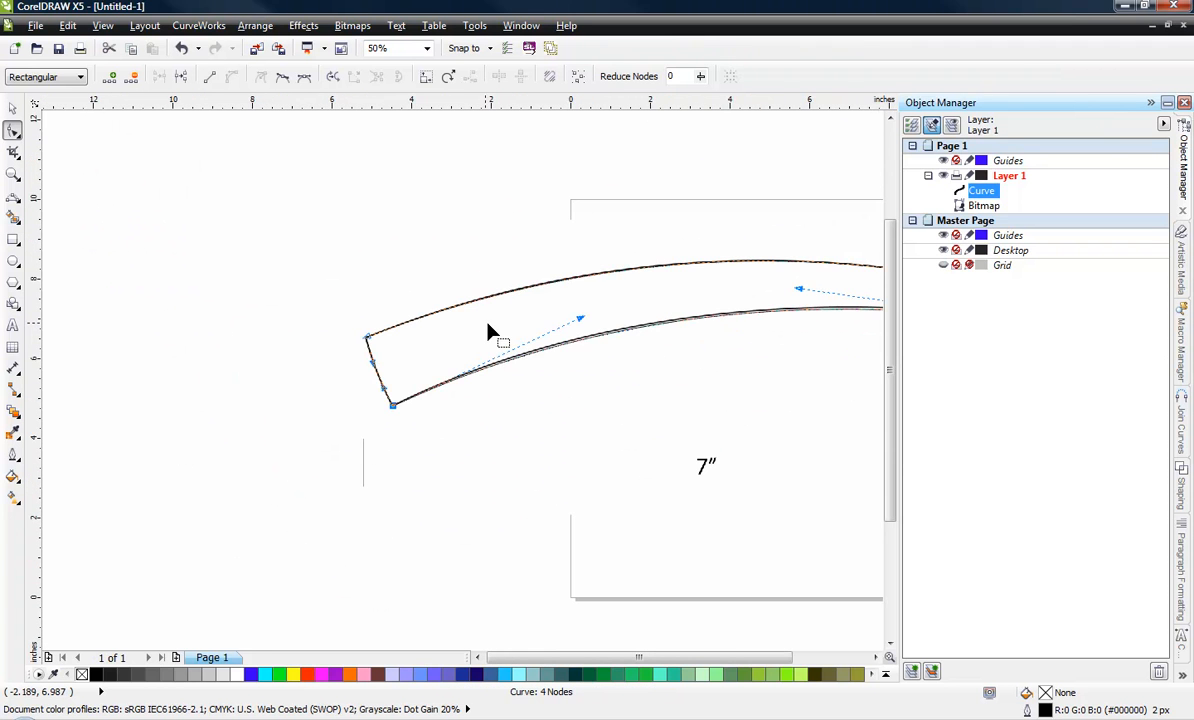
scroll(781, 312, down, 1)
Move the traced outline's lower-right node onto the bitmap's lower-right corner
scroll(846, 320, up, 4)
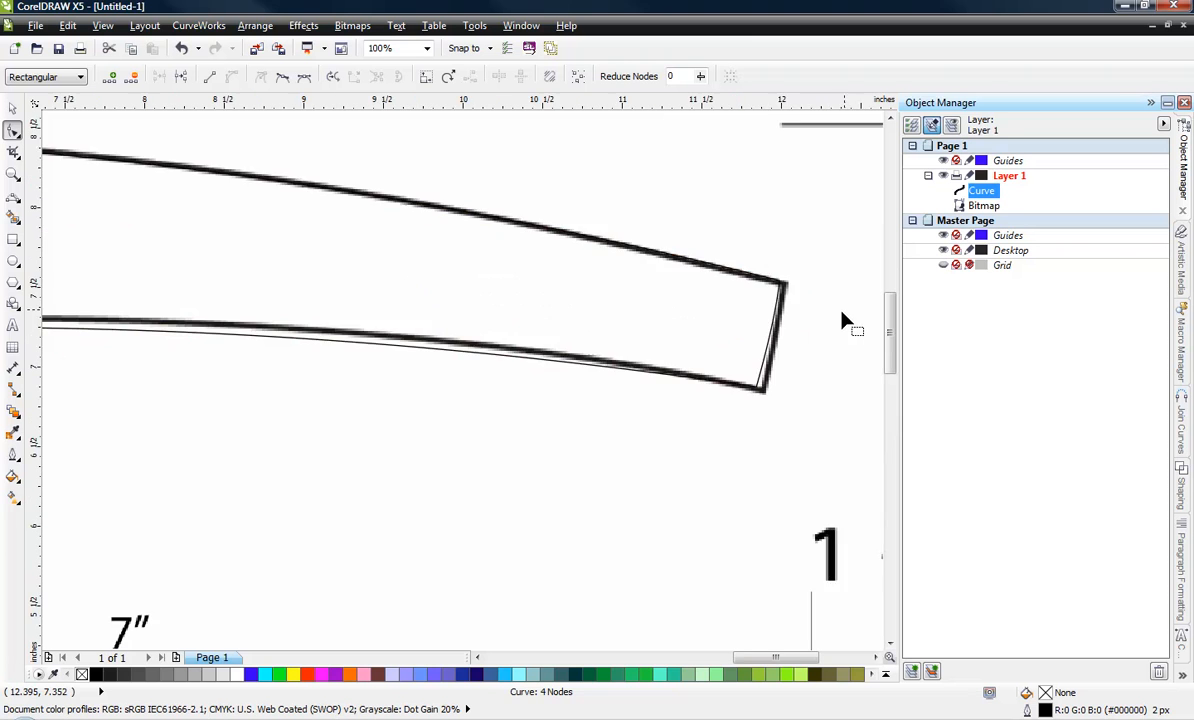
scroll(735, 424, up, 1)
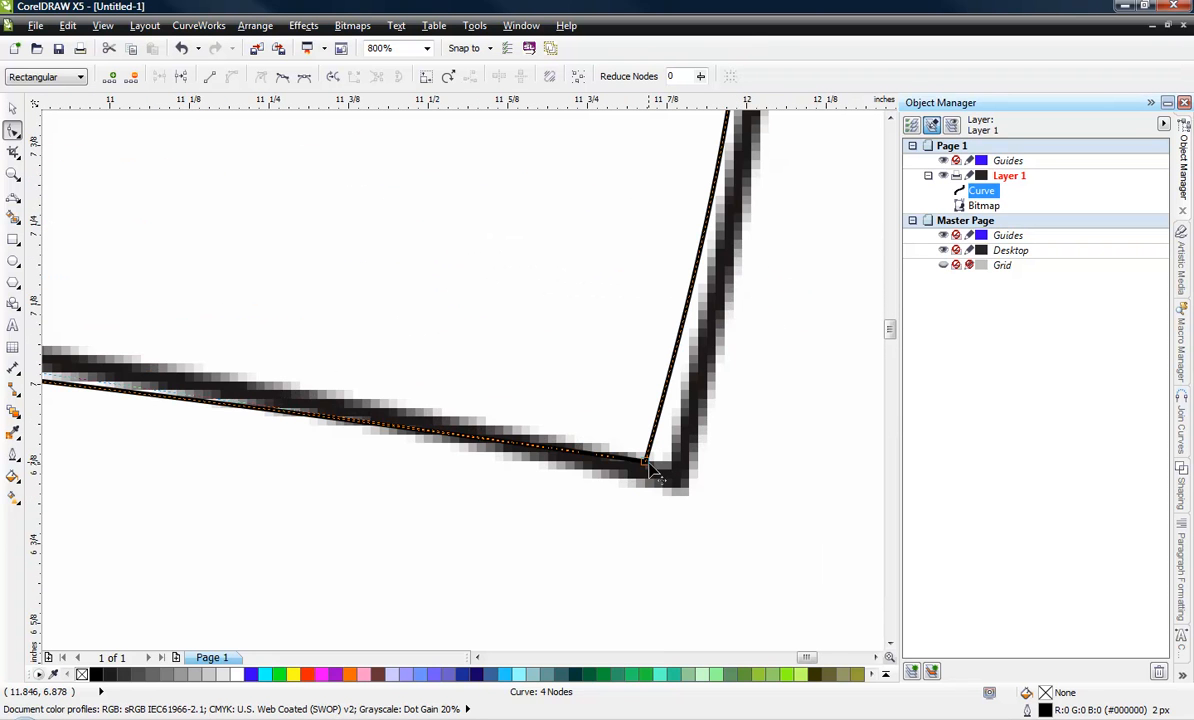
drag(647, 467, 680, 488)
scroll(677, 455, down, 1)
scroll(677, 455, down, 3)
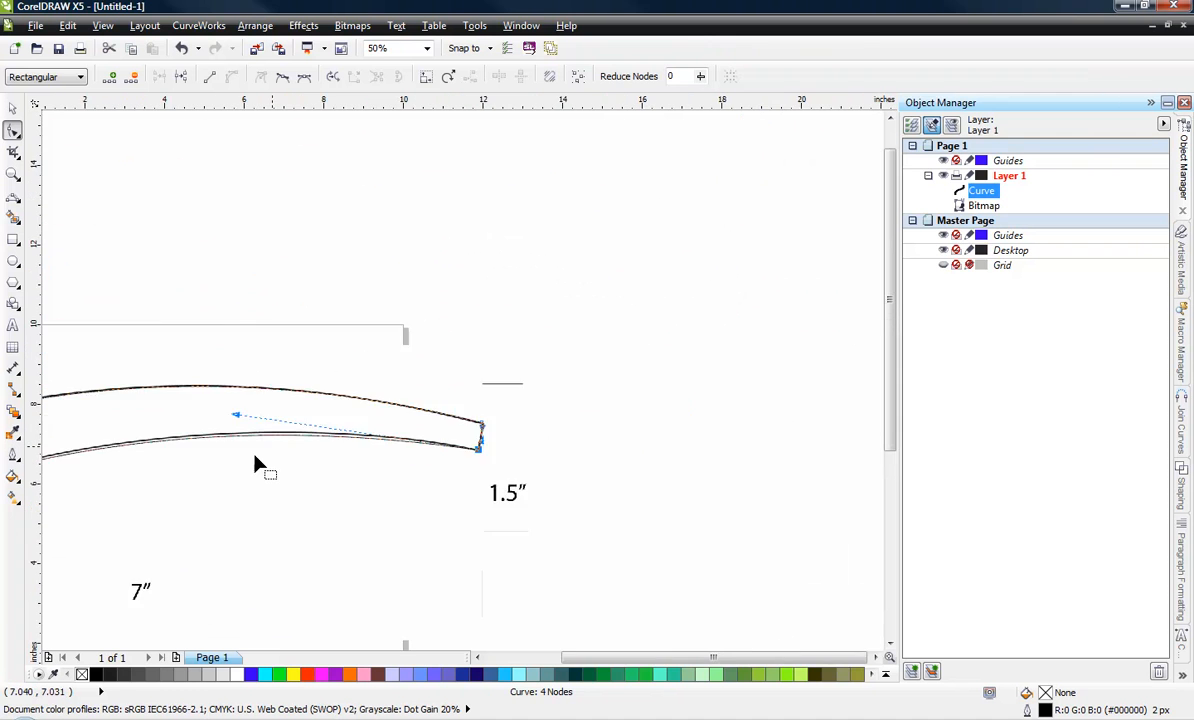
Bend the outline's lower arc up onto the template's lower line
scroll(277, 407, up, 2)
scroll(562, 418, up, 2)
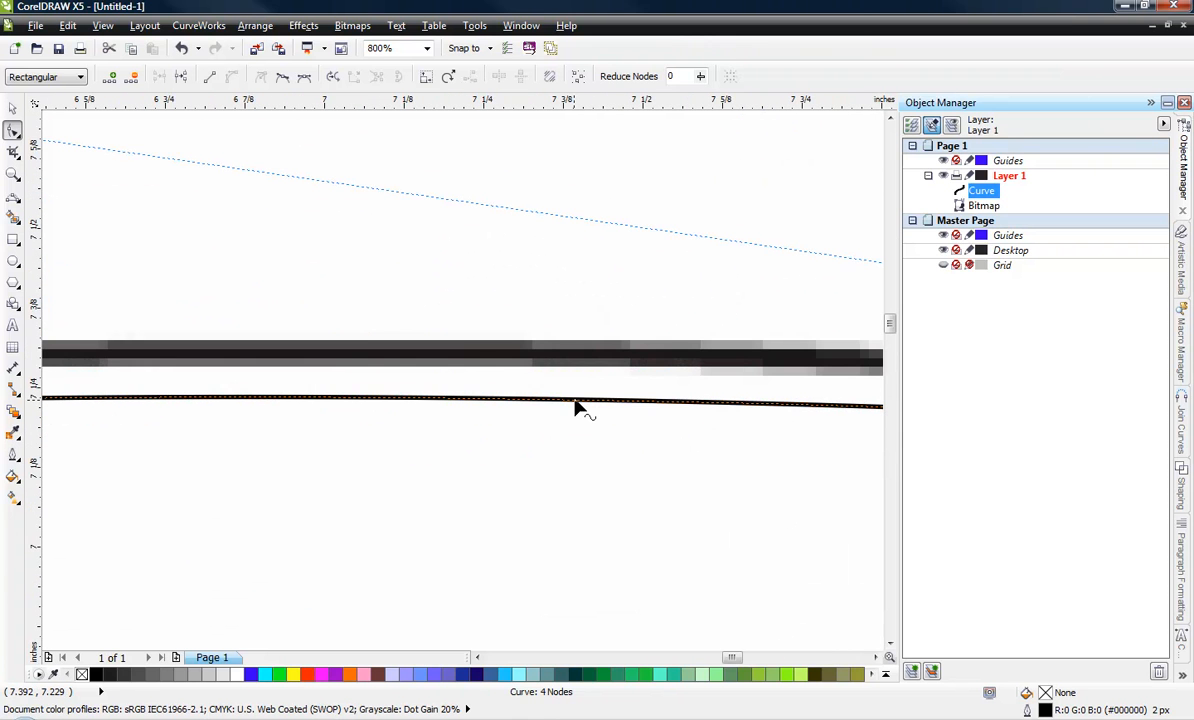
scroll(580, 407, down, 4)
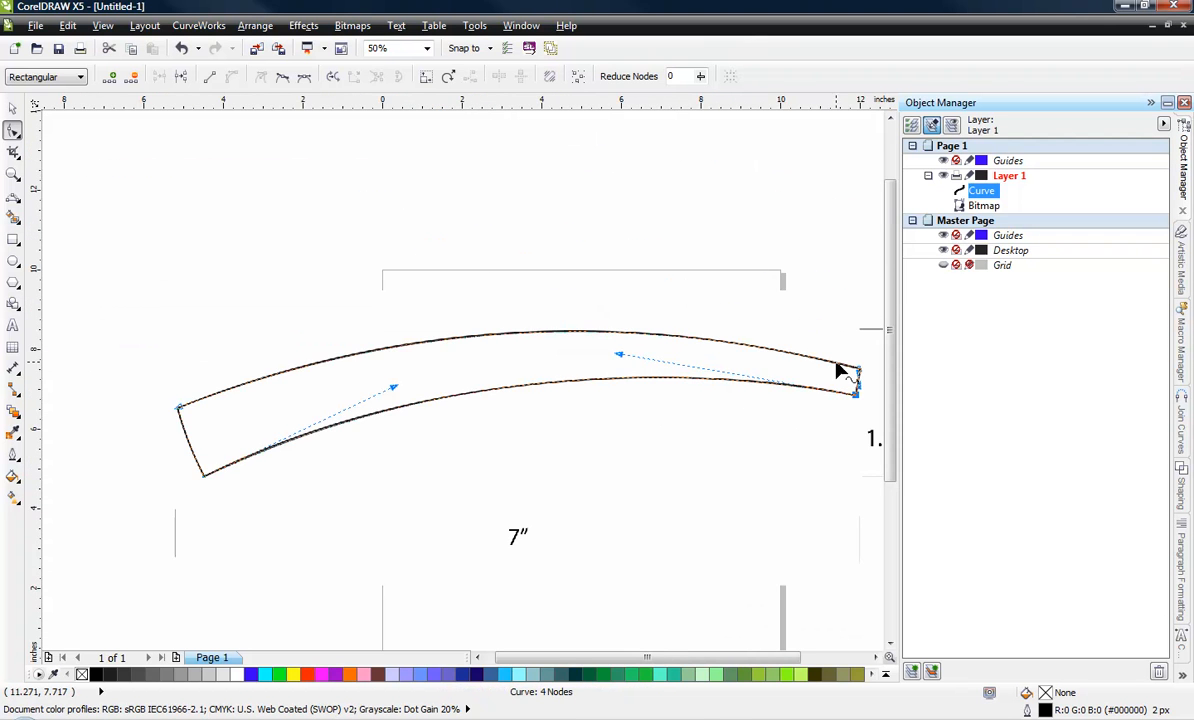
Move the traced outline's upper-right node onto the bitmap's upper-right corner
scroll(838, 371, up, 2)
scroll(680, 365, down, 2)
scroll(754, 373, up, 2)
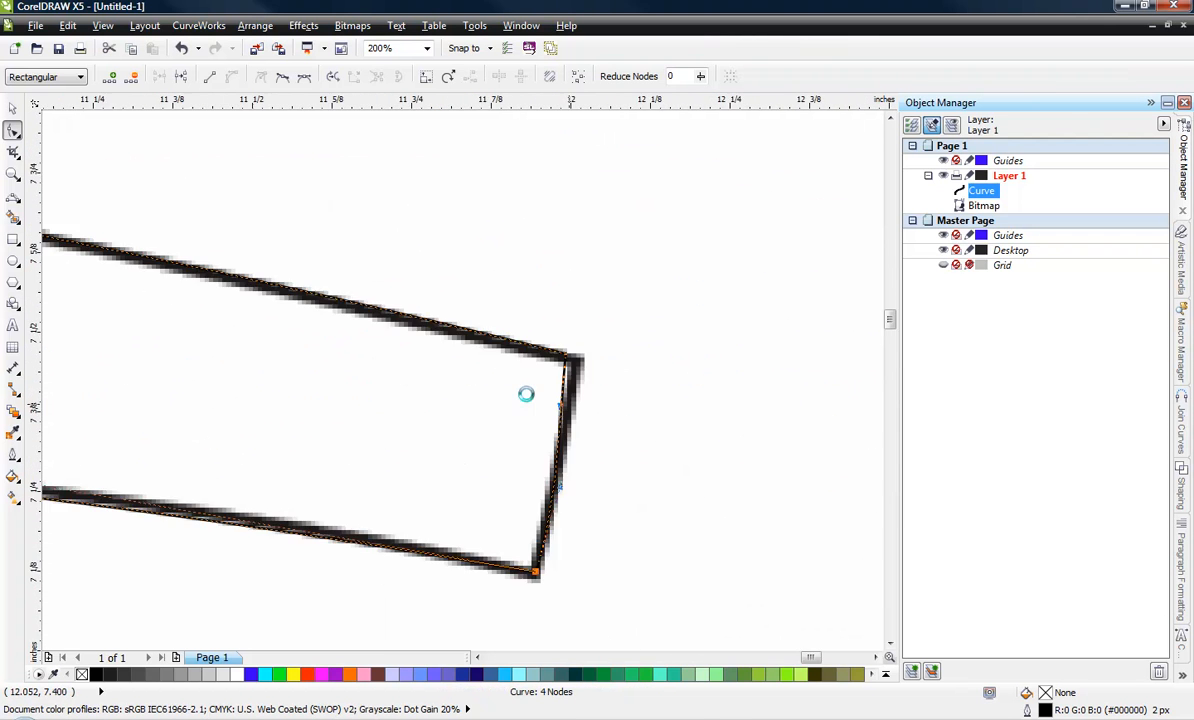
scroll(565, 378, up, 3)
drag(606, 220, 656, 250)
scroll(700, 255, down, 2)
scroll(695, 285, down, 3)
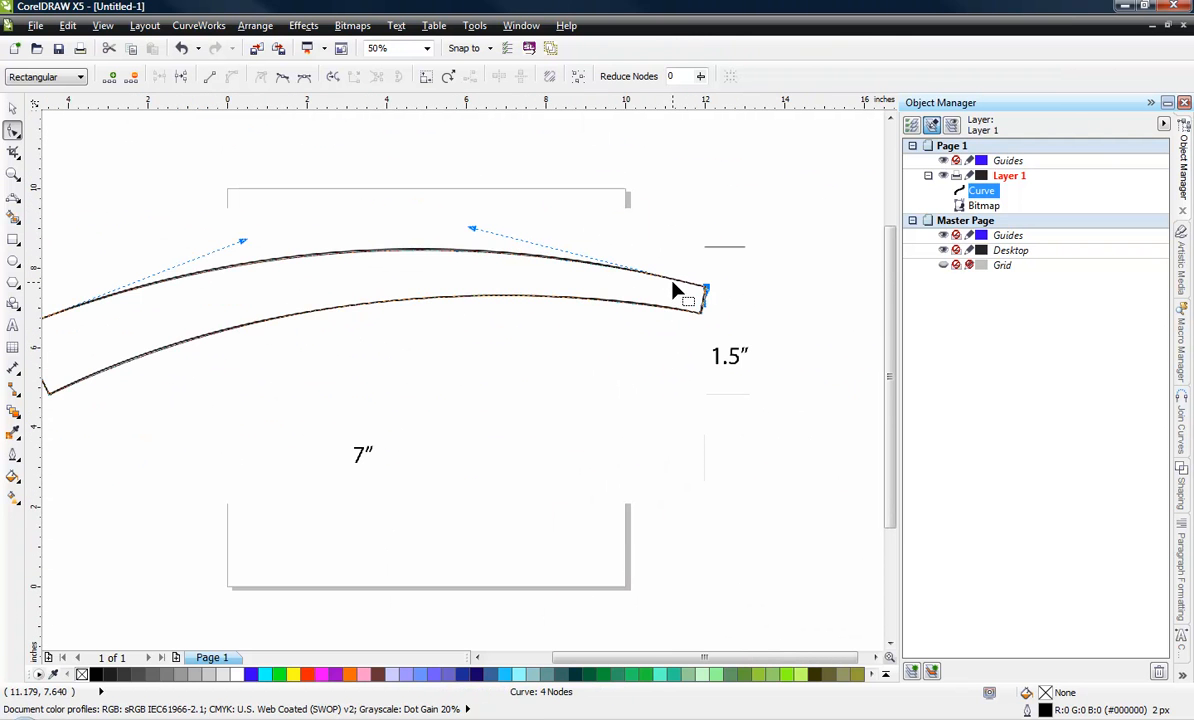
Separate the traced curve from the template, placing the curve below the page and the bitmap near the page's upper end
click(13, 109)
click(218, 204)
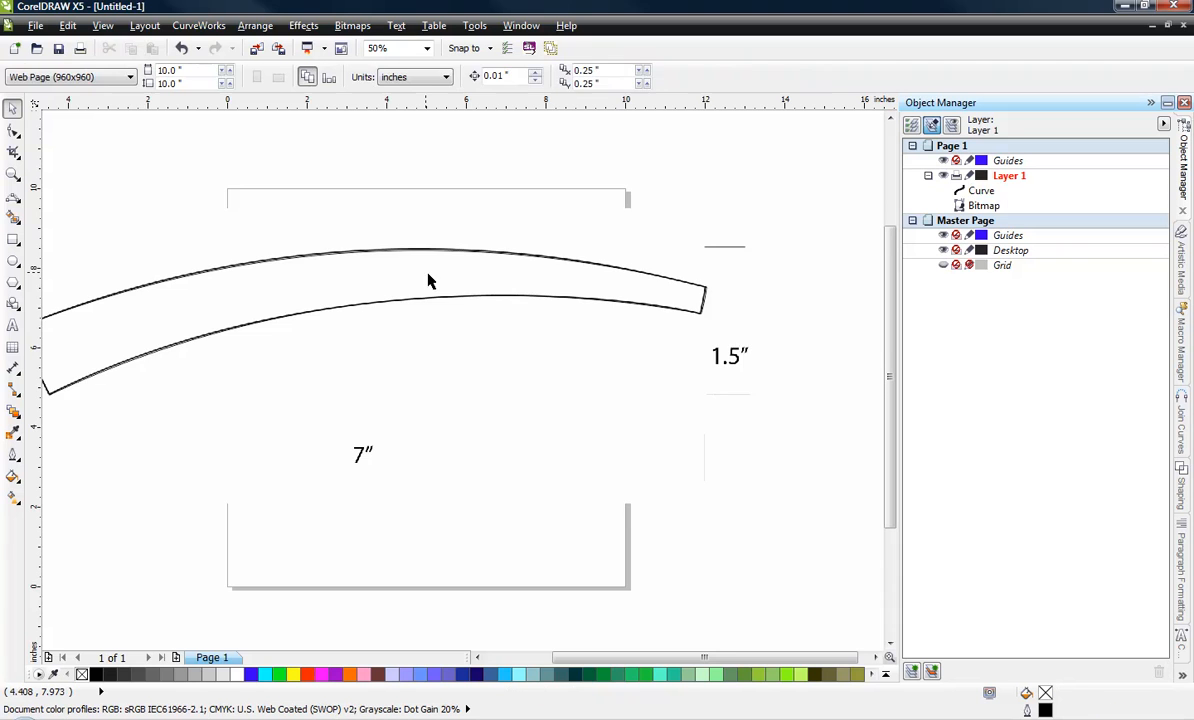
scroll(428, 281, down, 1)
click(403, 298)
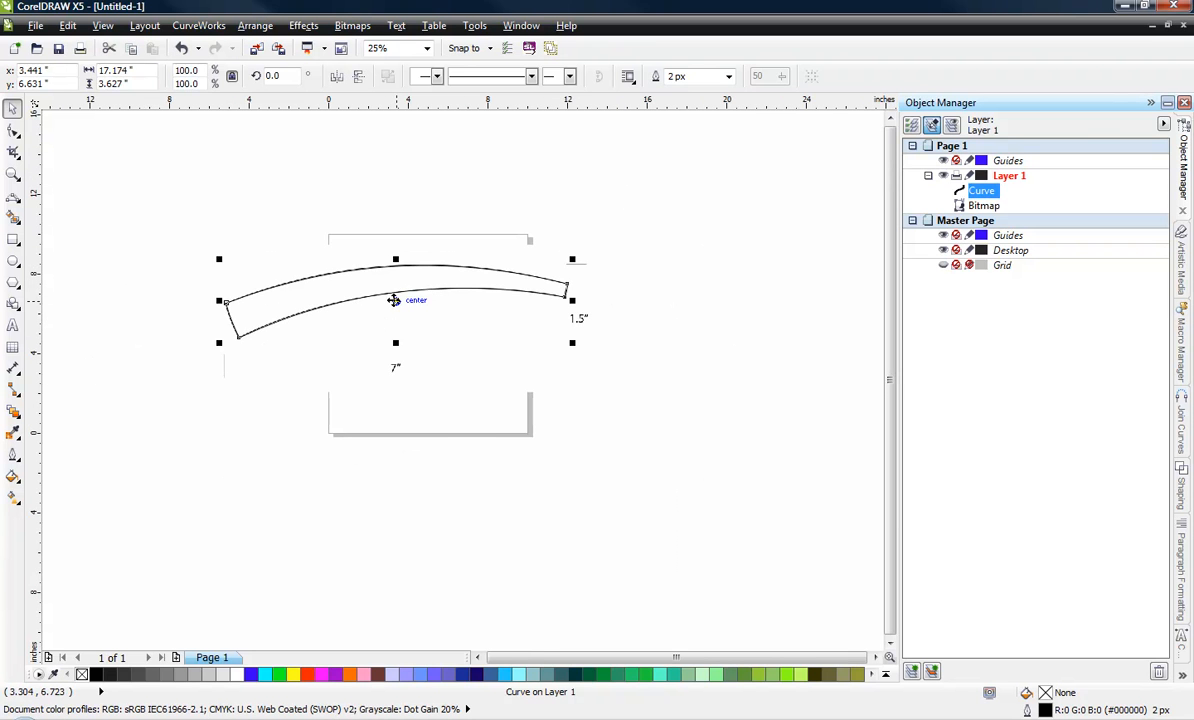
drag(393, 300, 502, 530)
click(256, 428)
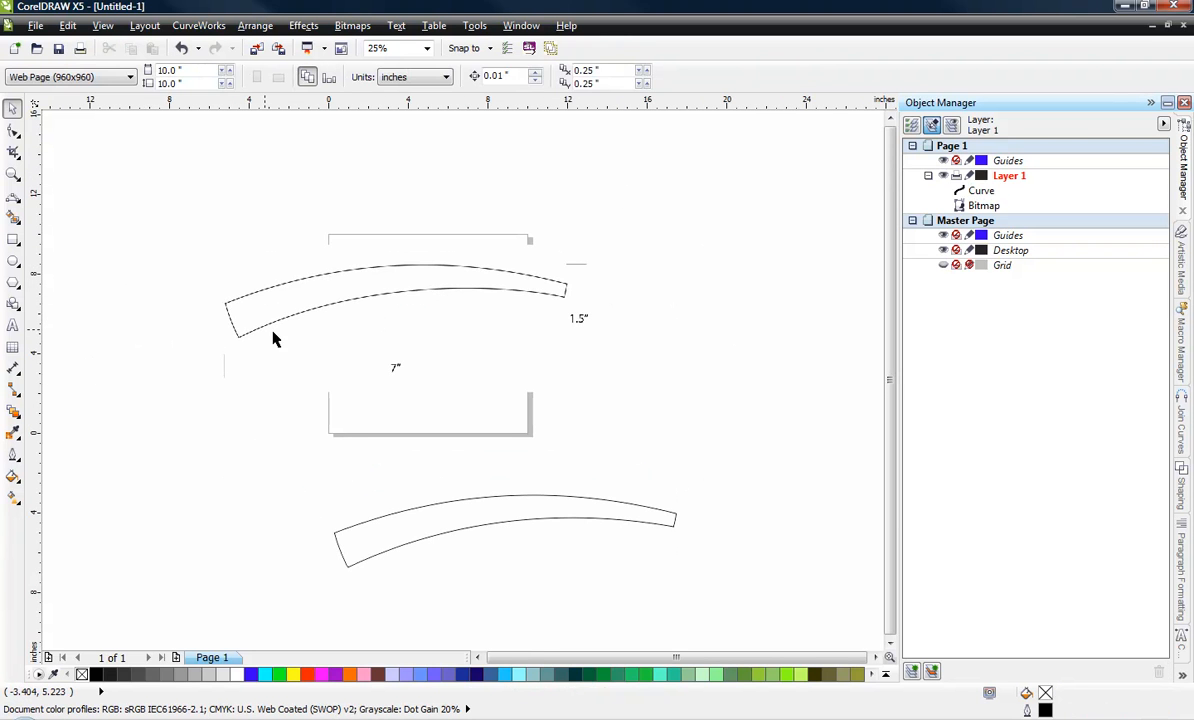
drag(274, 340, 312, 258)
drag(435, 520, 363, 522)
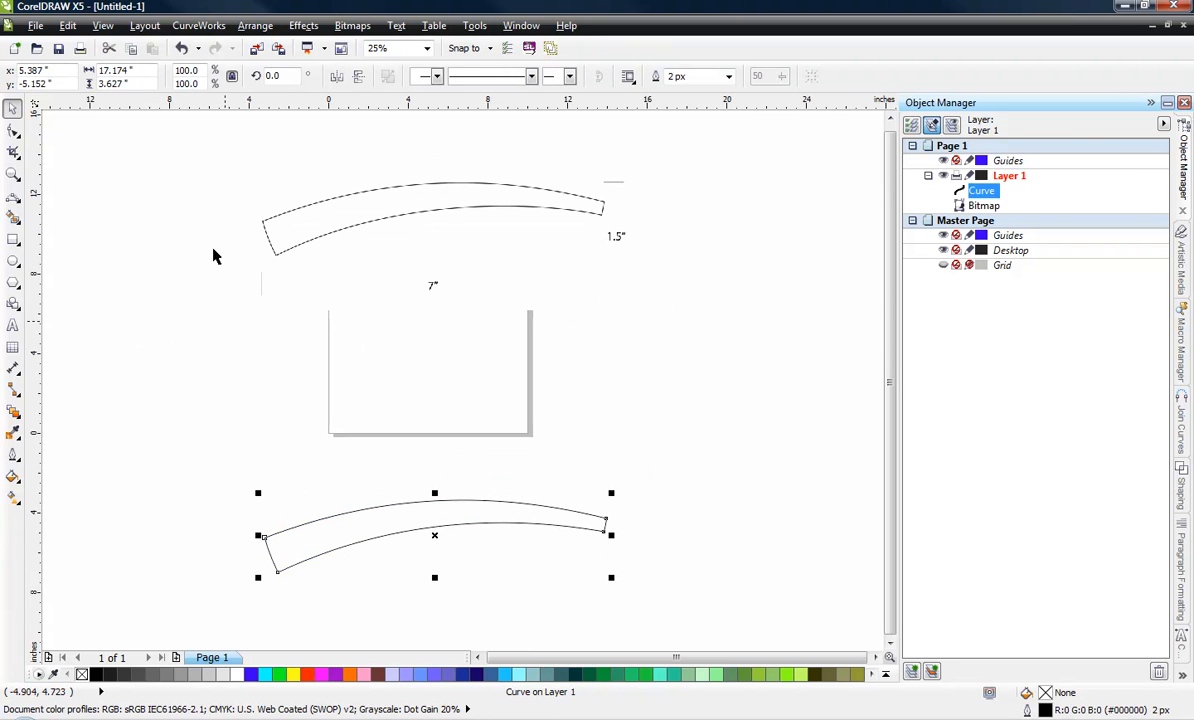
Set the traced curve's width to 7 inches with proportional scaling
double_click(103, 70)
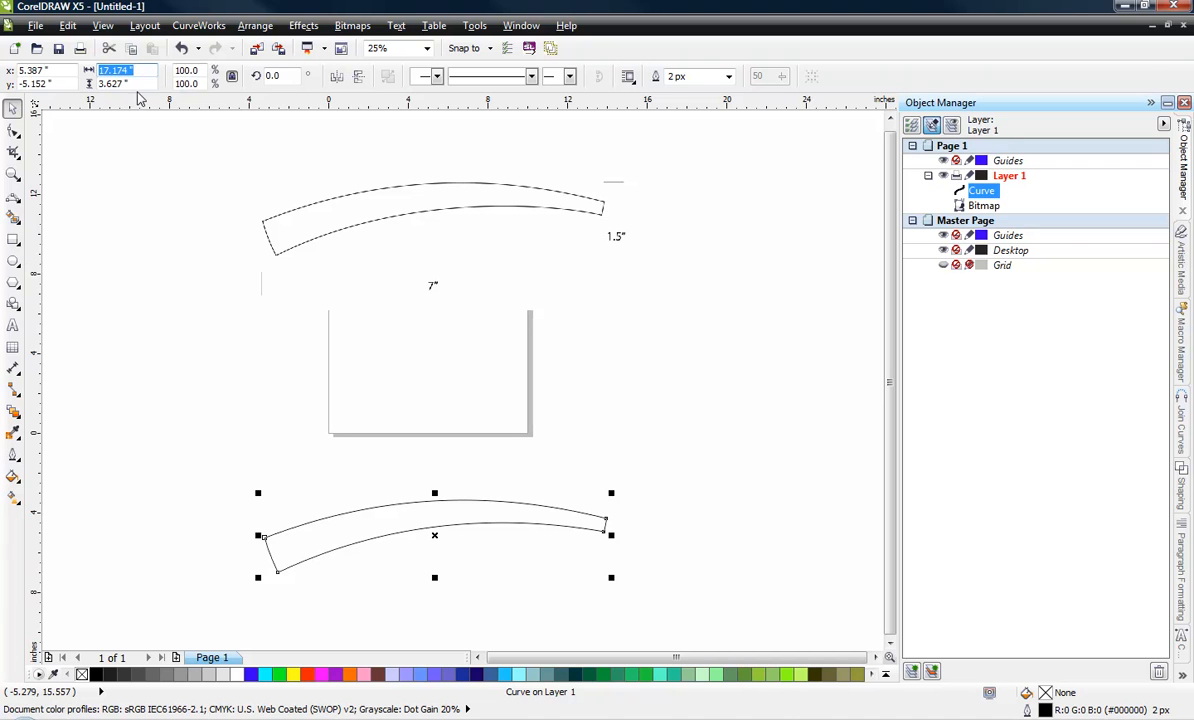
text(7)
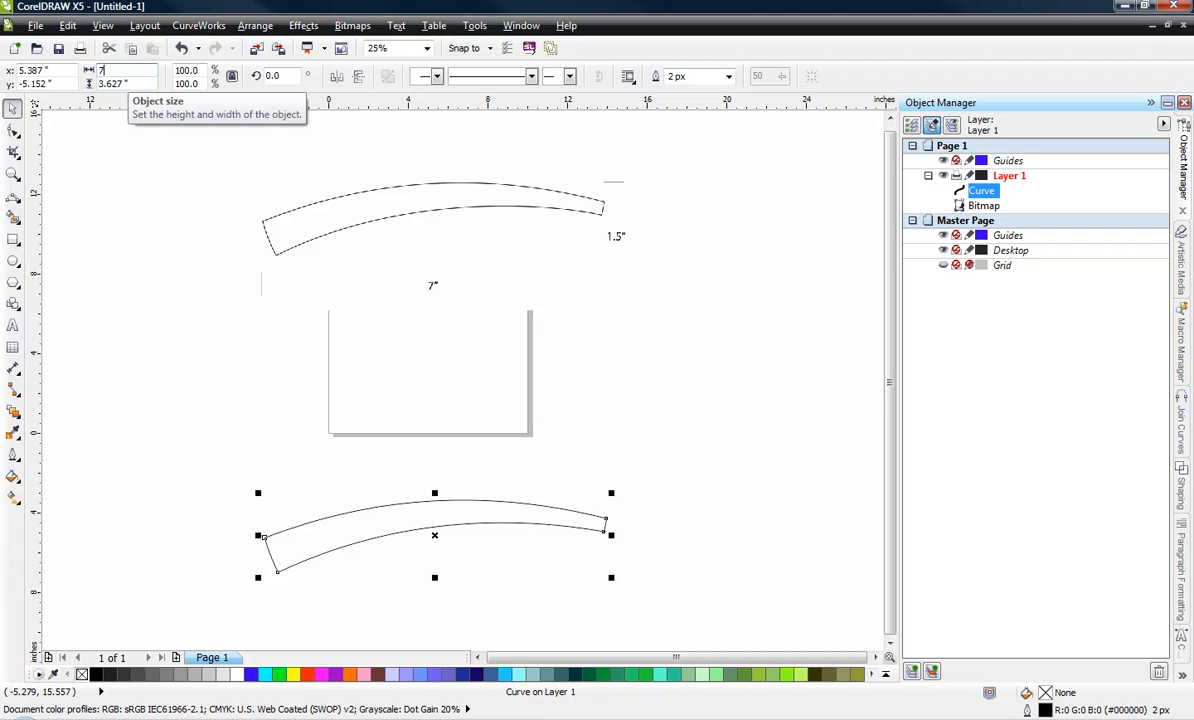
key(Return)
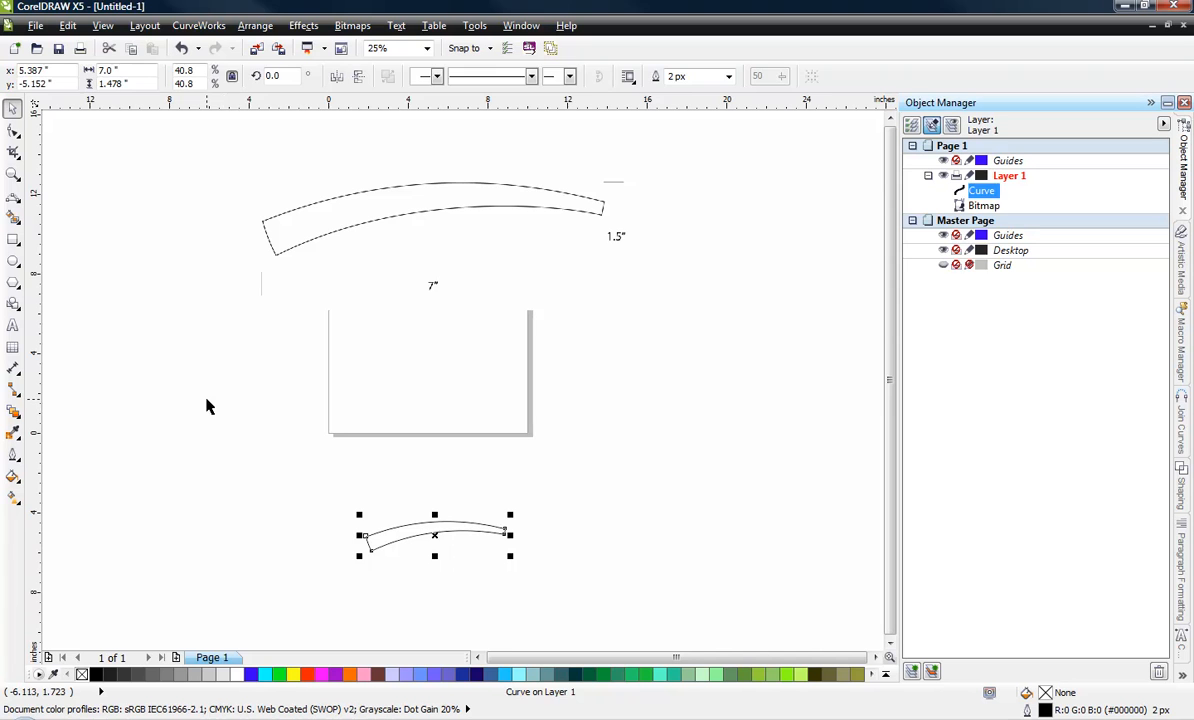
Move the resized curve up to about x 5.47 inches, y -3.33 inches
click(364, 519)
scroll(410, 539, up, 1)
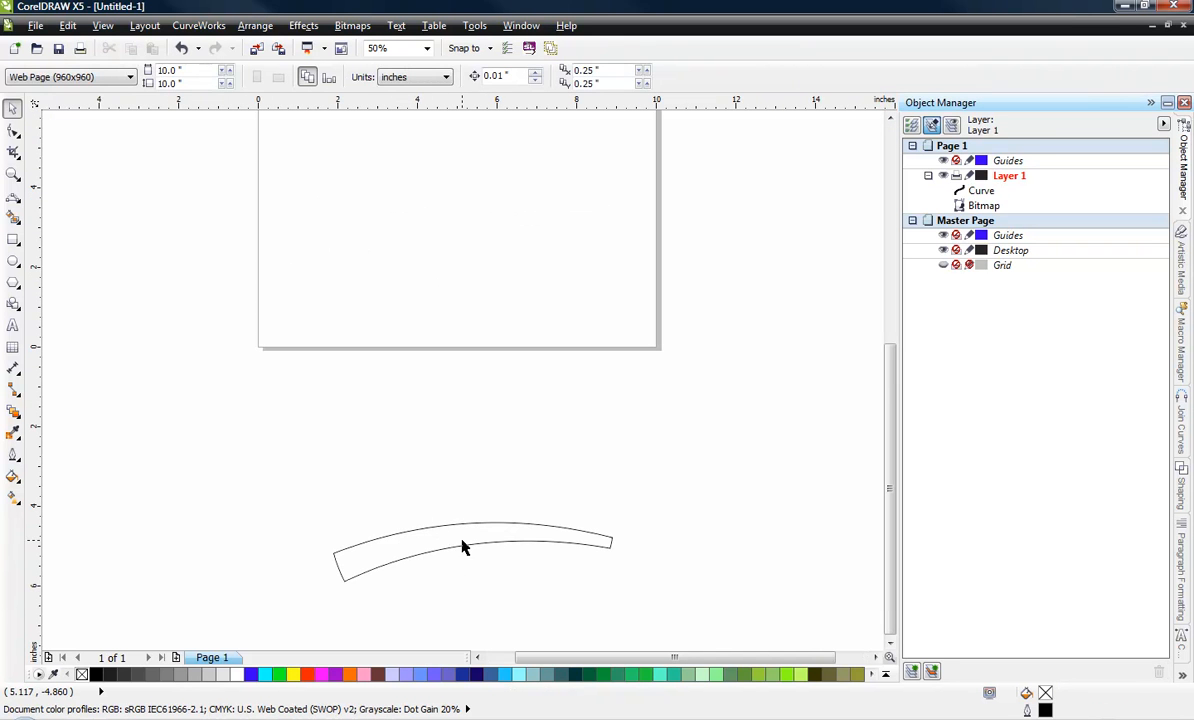
click(465, 520)
click(488, 607)
scroll(468, 487, up, 1)
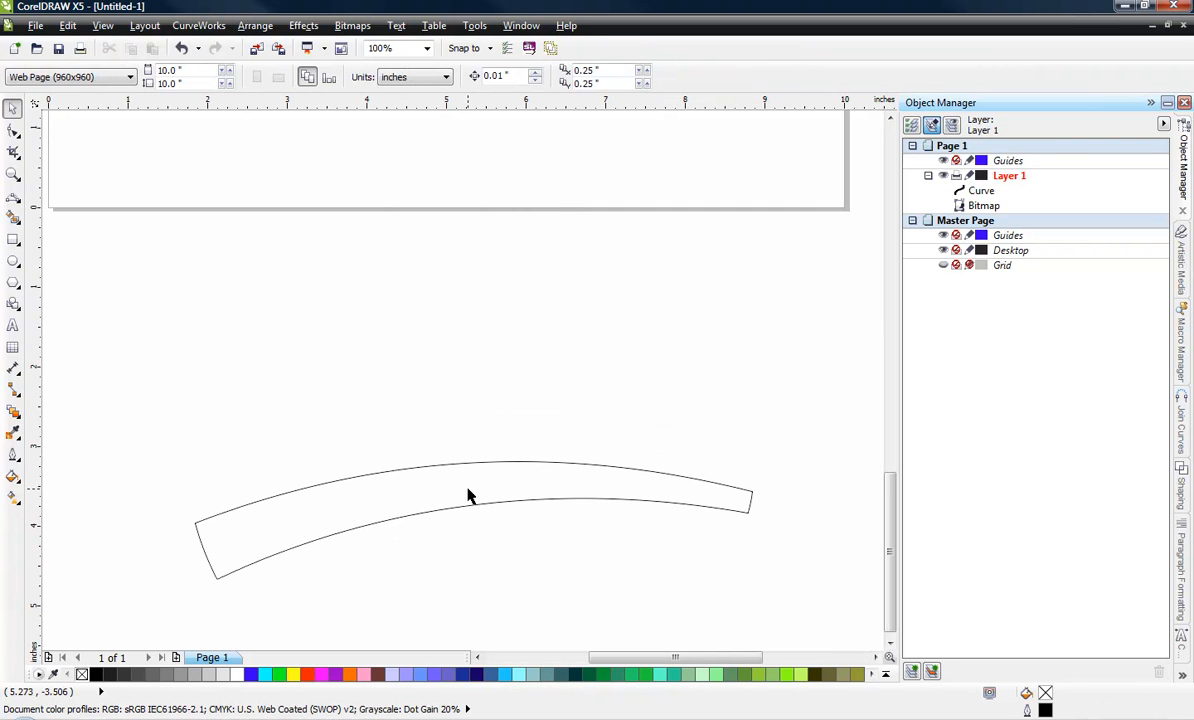
drag(463, 505, 472, 459)
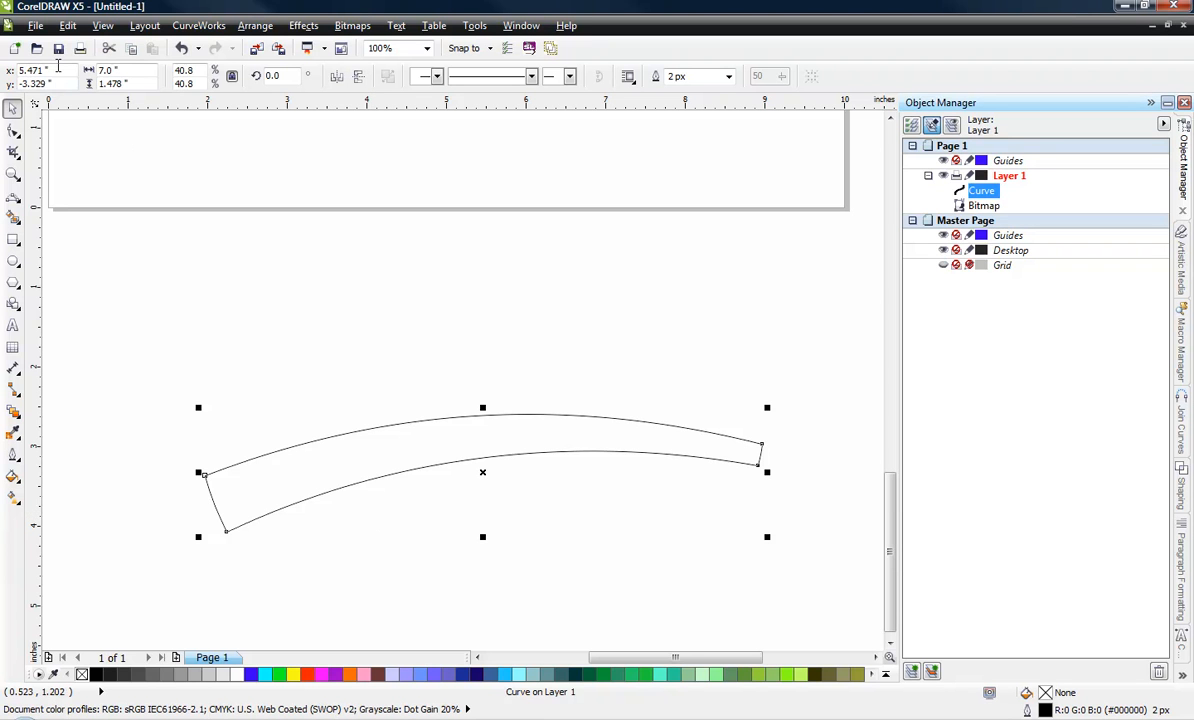
Export only the selected curve as an EPS file named Curve, with PostScript Level 2 compatibility
click(34, 26)
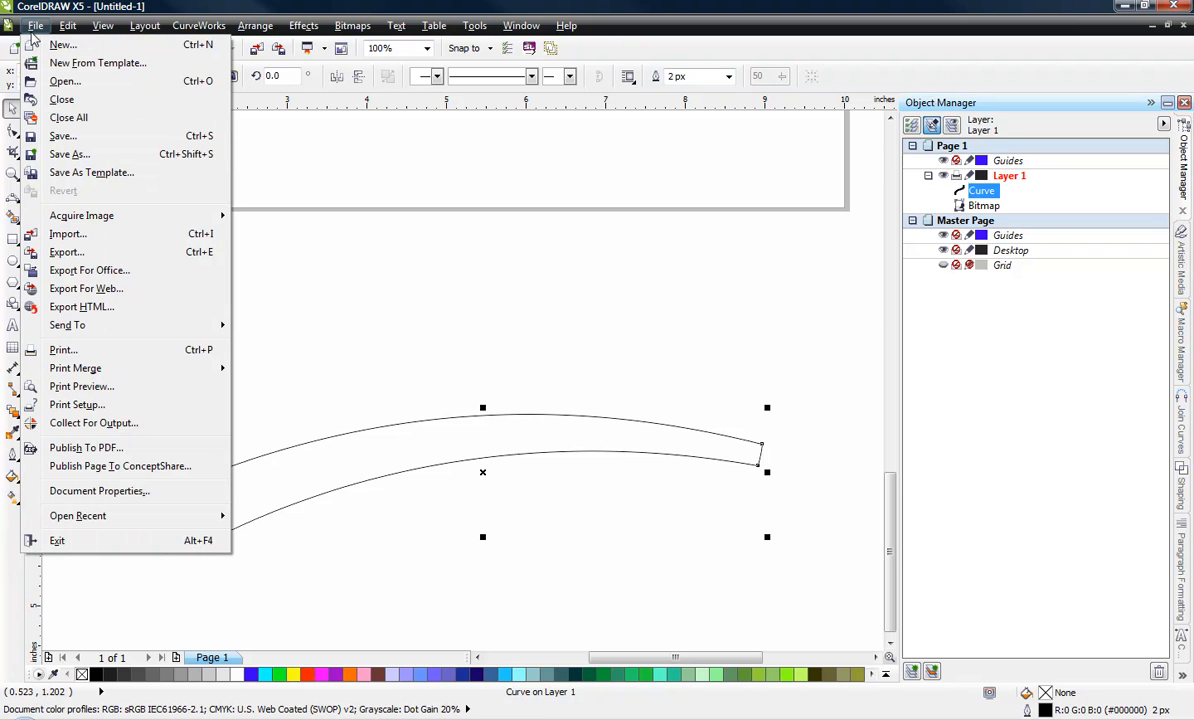
click(115, 252)
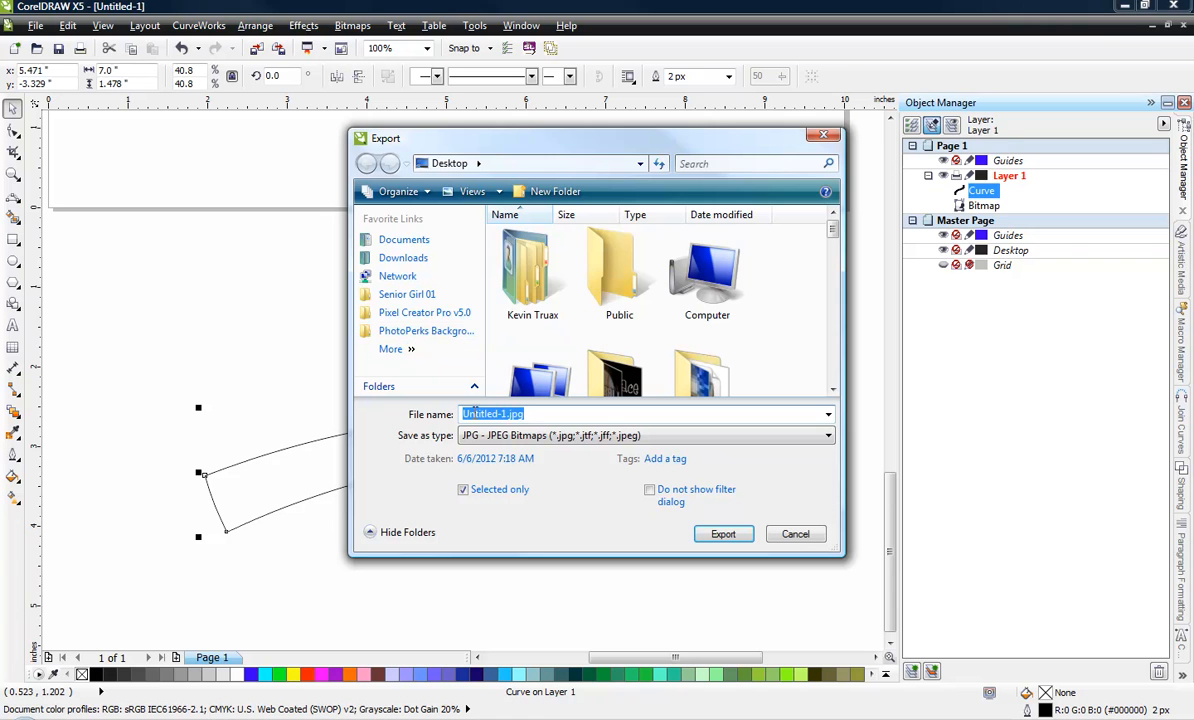
click(512, 435)
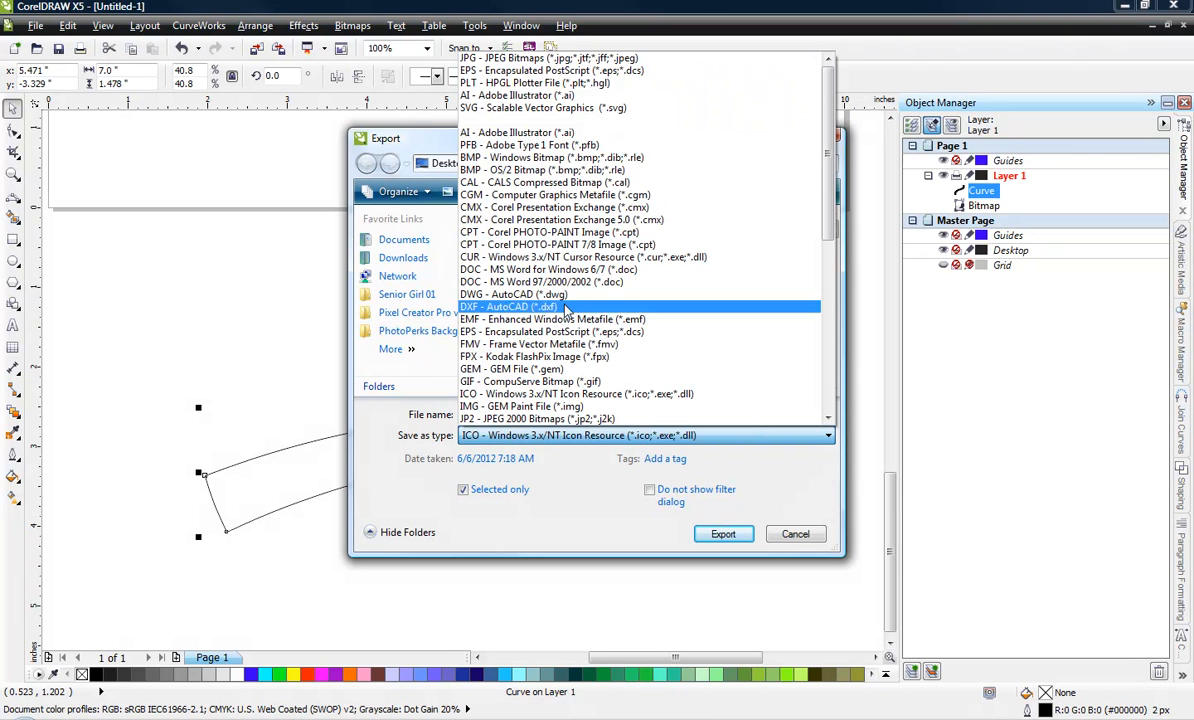
click(549, 70)
click(553, 415)
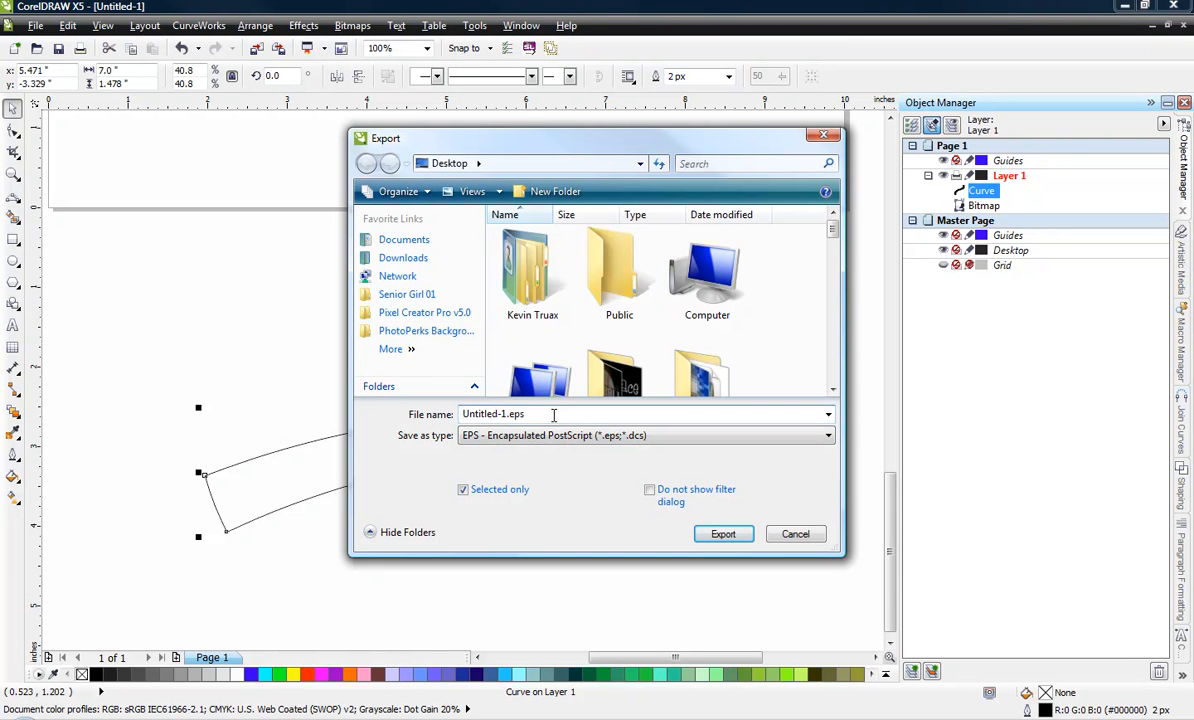
drag(553, 415, 398, 392)
text(Cur)
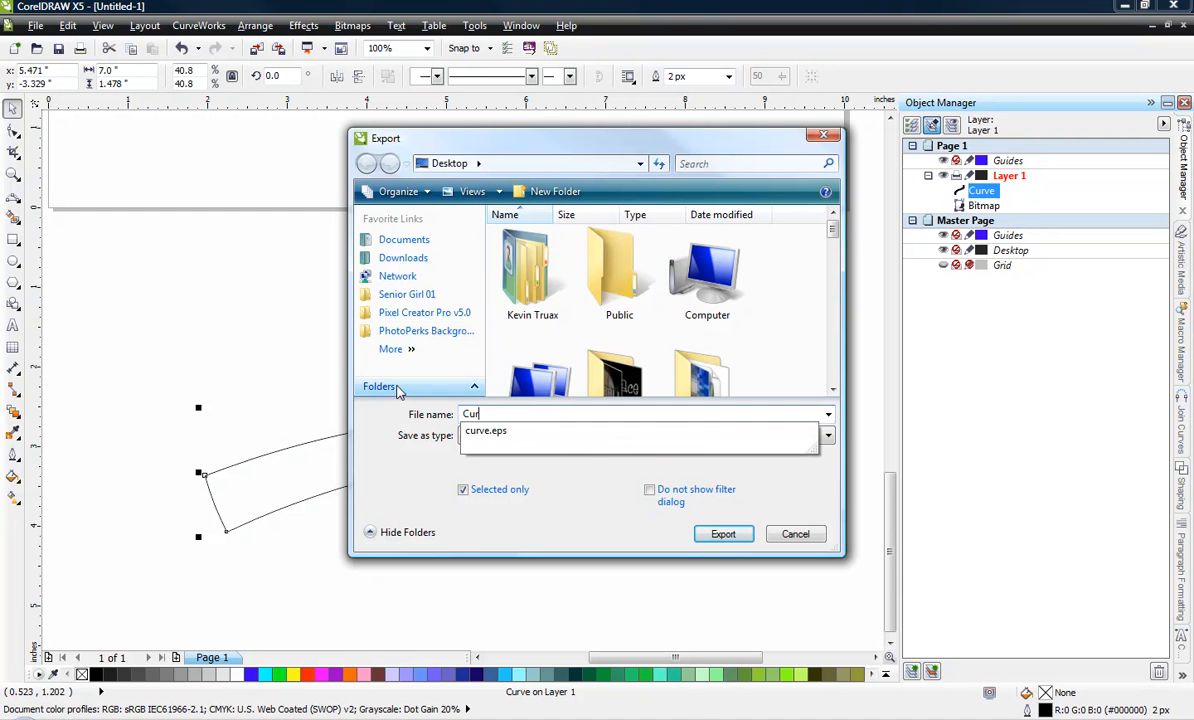
text(ve)
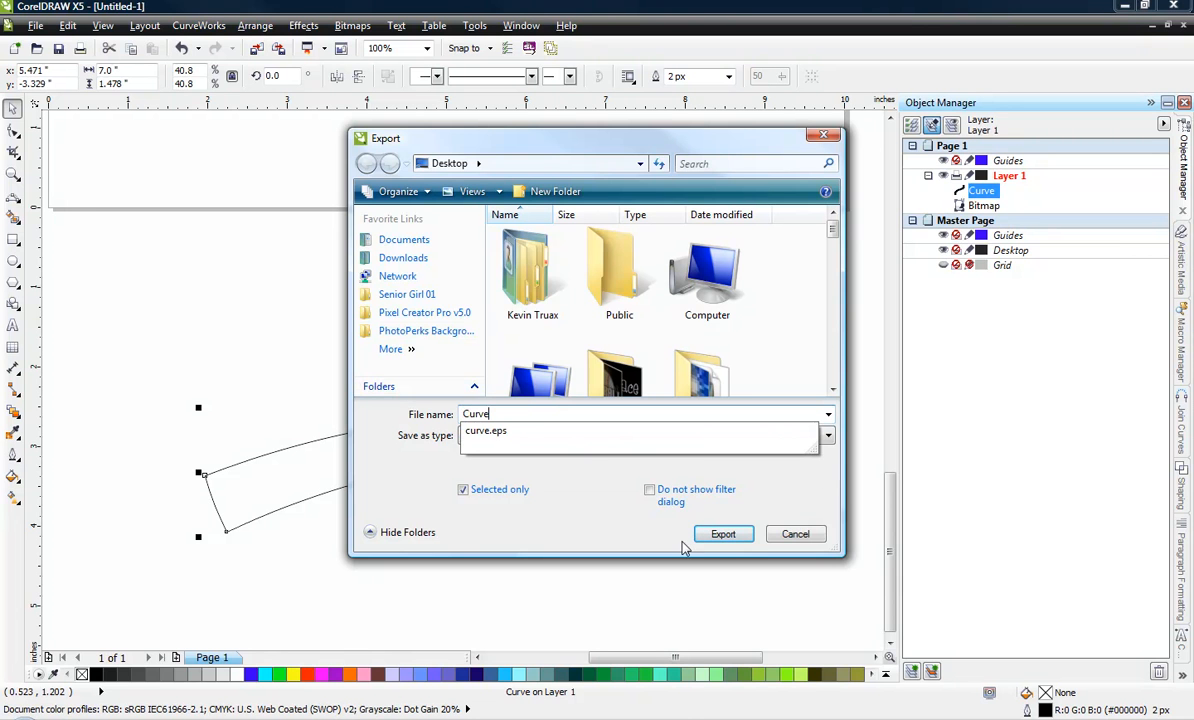
key(Return)
click(648, 378)
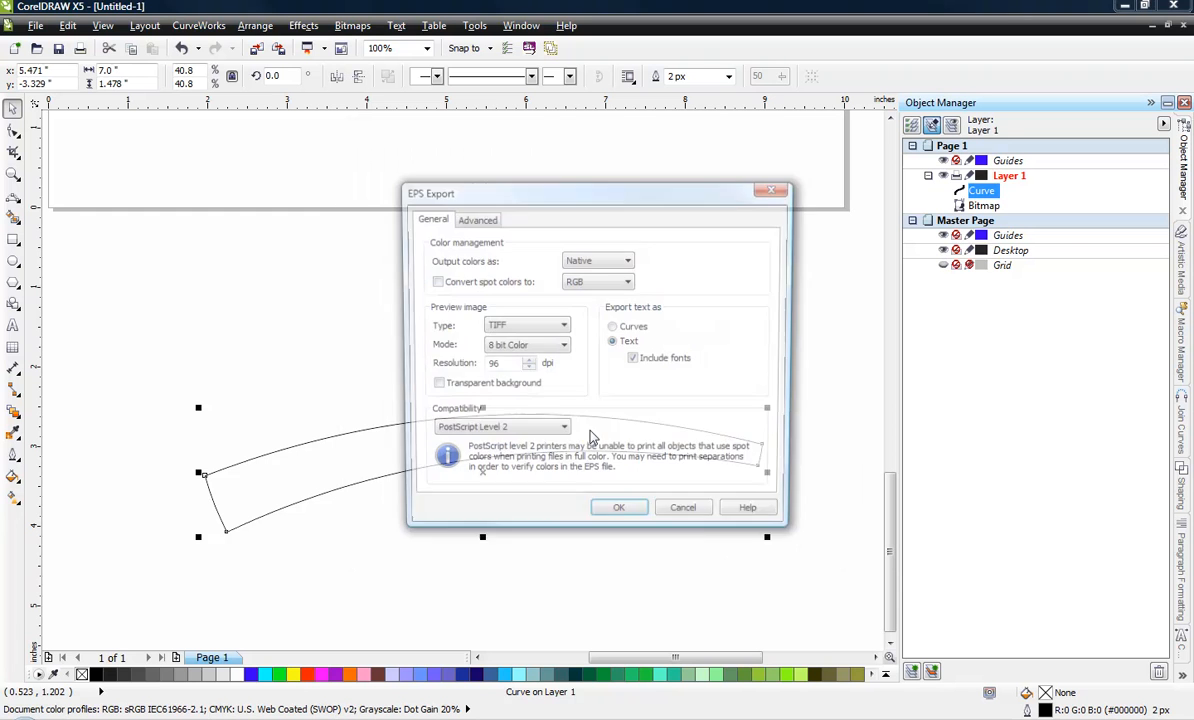
click(618, 512)
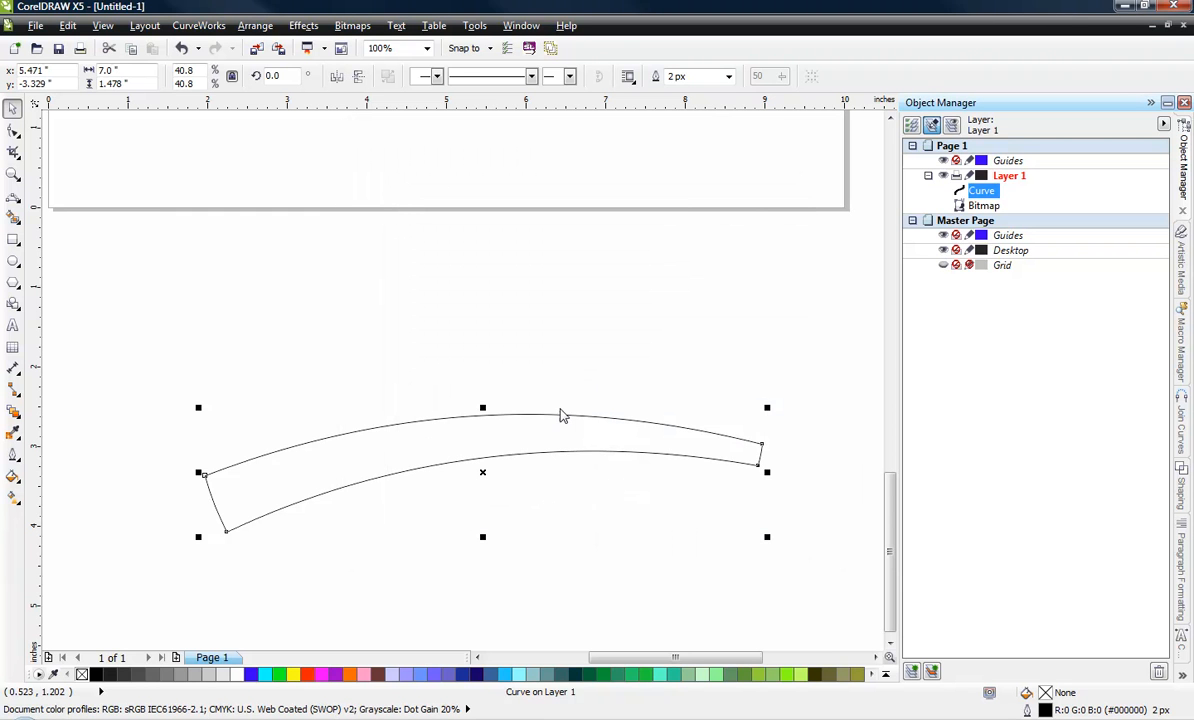
Reposition the curve outline to about x 5.32 inches, y -3.15 inches and leave it deselected
key(F10)
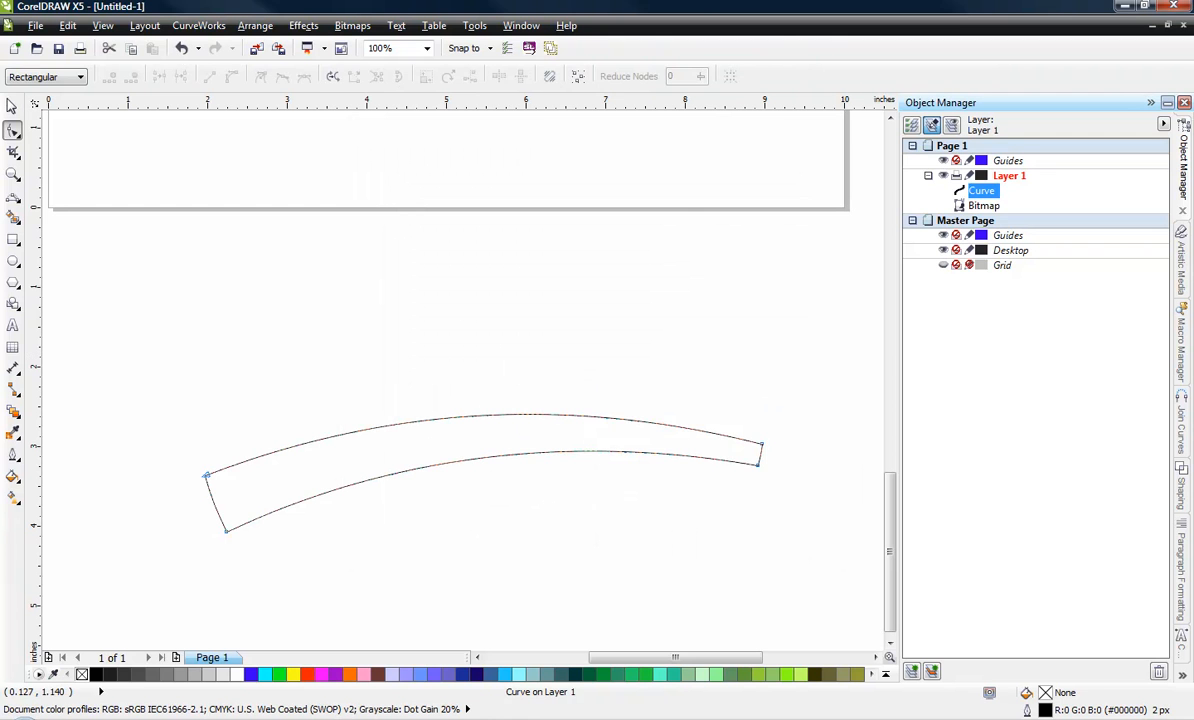
click(13, 107)
click(312, 306)
drag(471, 428, 467, 398)
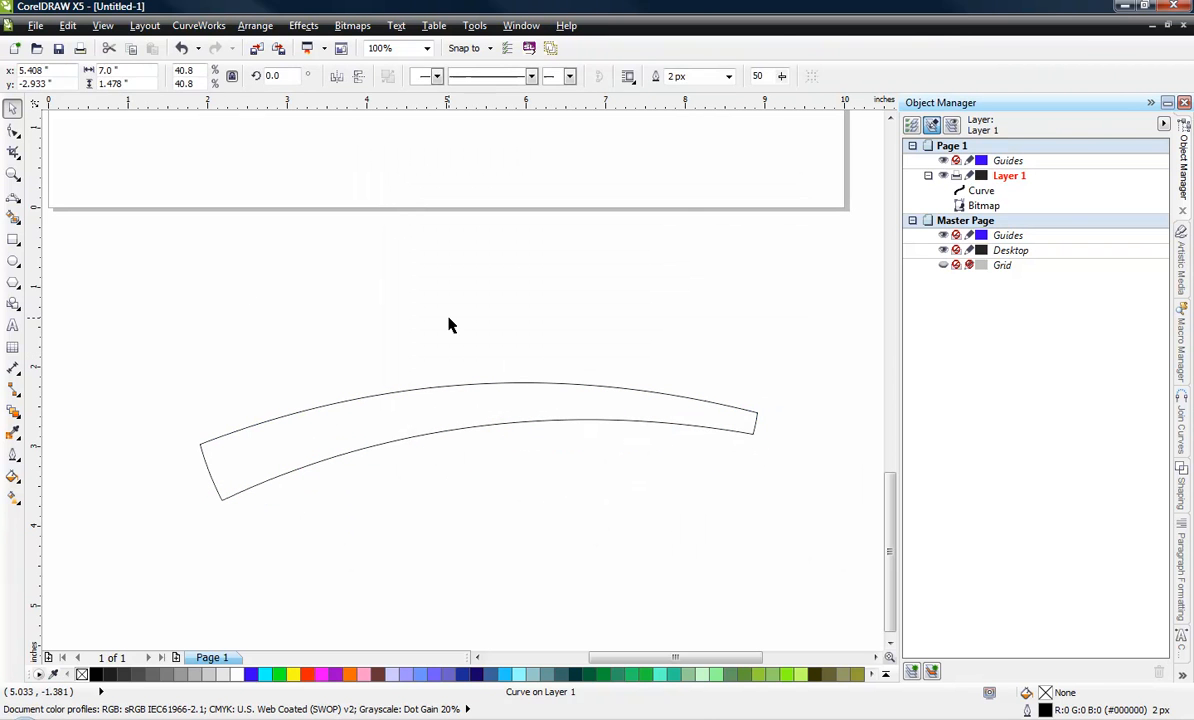
click(448, 322)
click(452, 429)
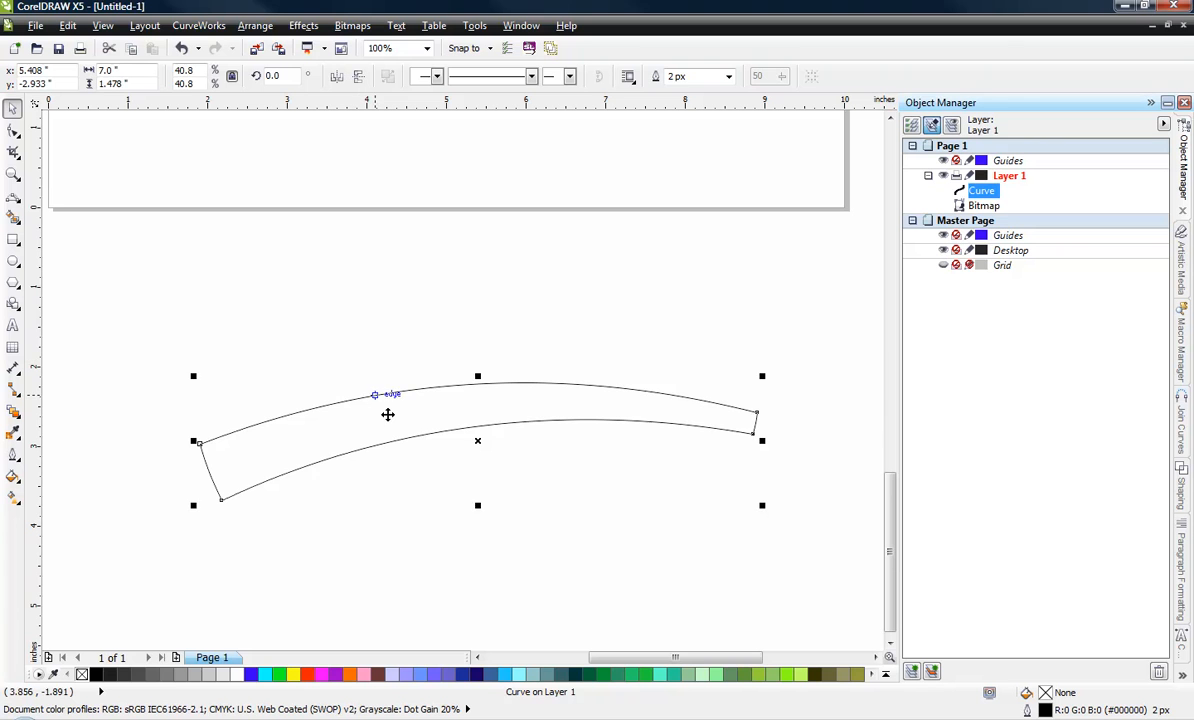
drag(386, 413, 378, 430)
click(279, 316)
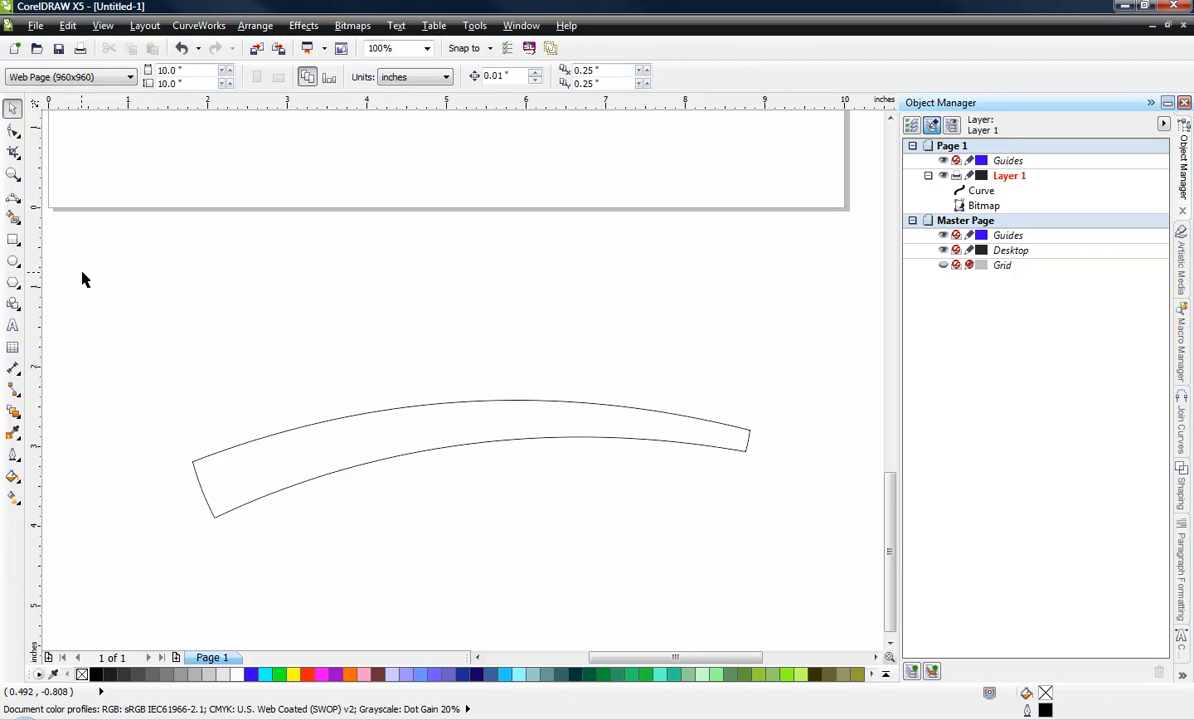
Draw a small circle above the curve's left end and set its diameter to 3.3 mm
click(13, 260)
drag(138, 257, 187, 306)
click(115, 70)
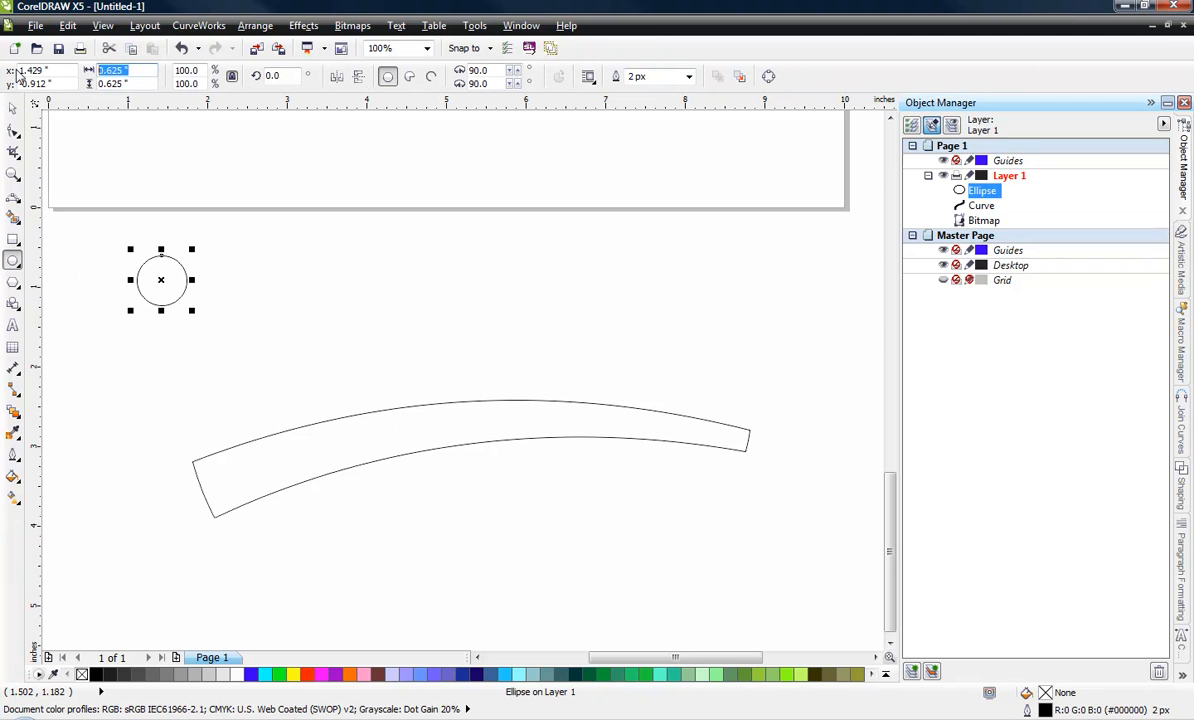
text(3.3mm)
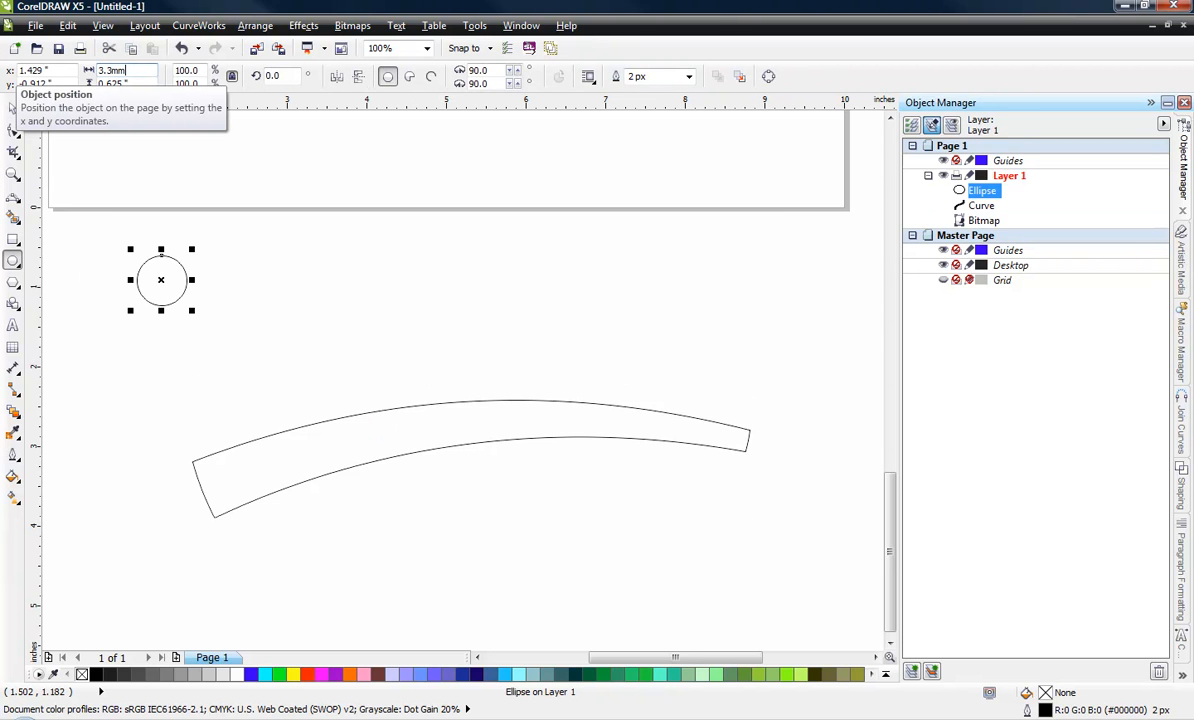
key(Return)
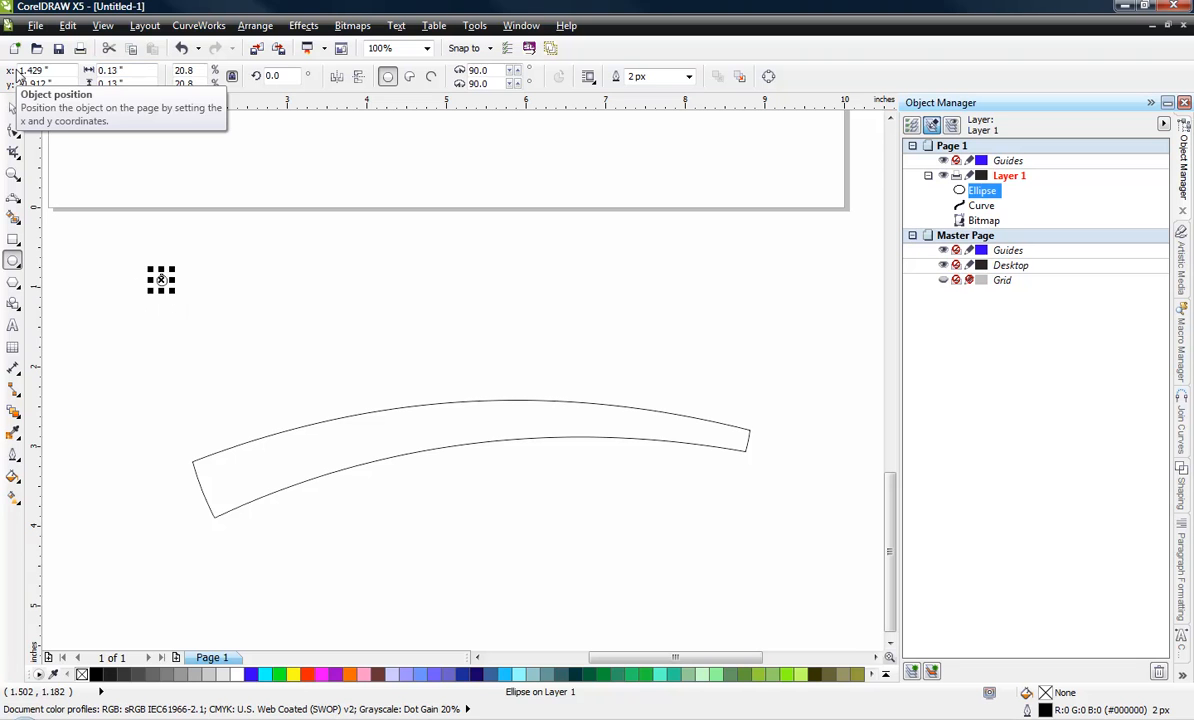
Duplicate the circle about 1.6 inches to its right and fill both circles with blue #6699FF
click(12, 107)
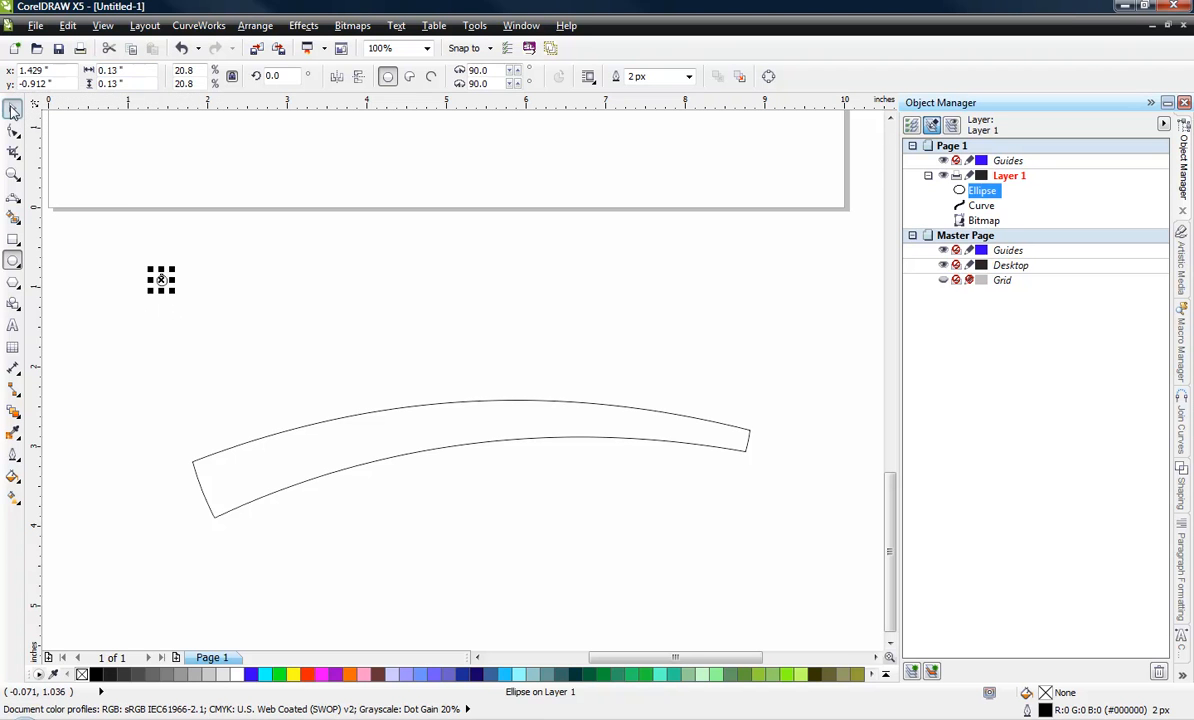
click(200, 287)
drag(159, 277, 292, 275)
drag(101, 229, 320, 323)
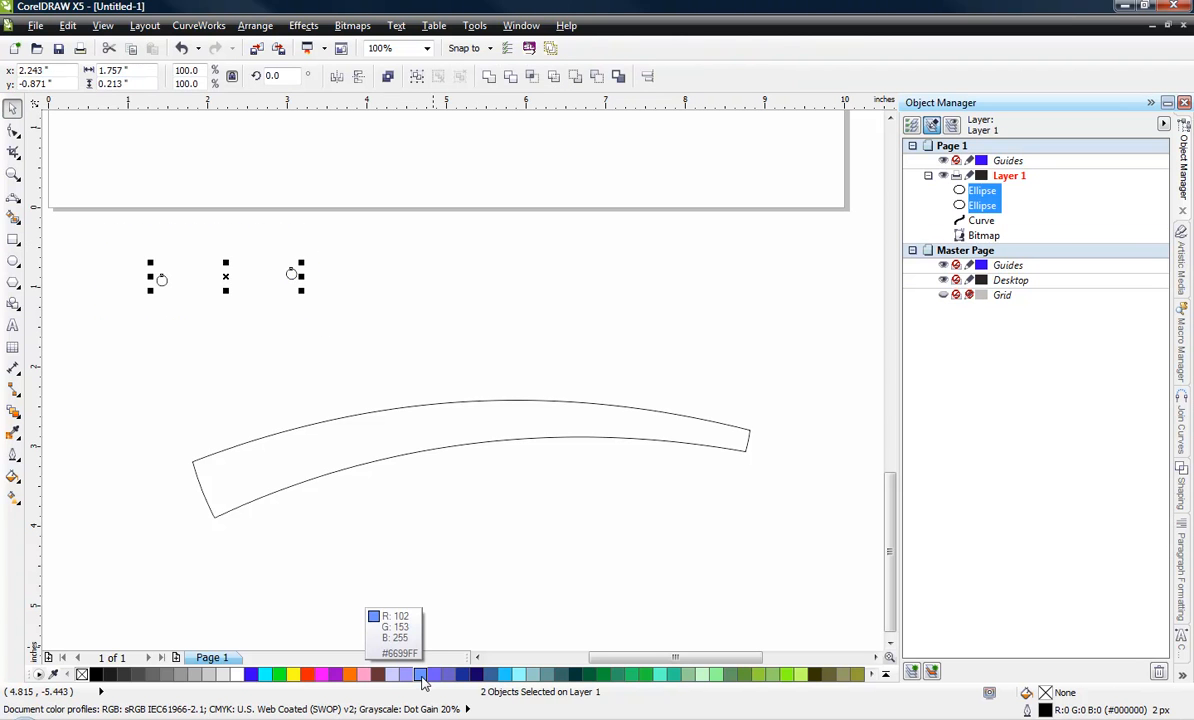
click(421, 675)
click(333, 370)
Move the two blue circles together to the right, to about x 4.0 inches, y -0.84 inches
drag(141, 258, 333, 333)
drag(292, 274, 431, 271)
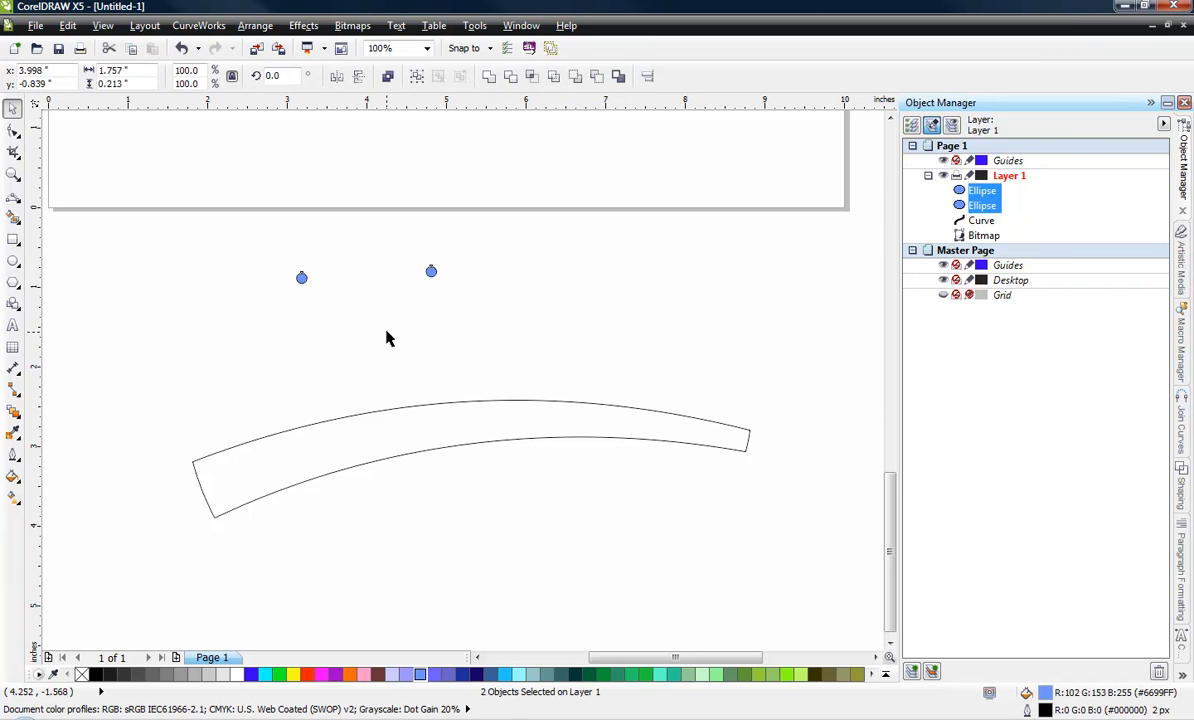
click(388, 338)
Blend the two blue circles with 20 steps and no rotation
drag(264, 264, 470, 300)
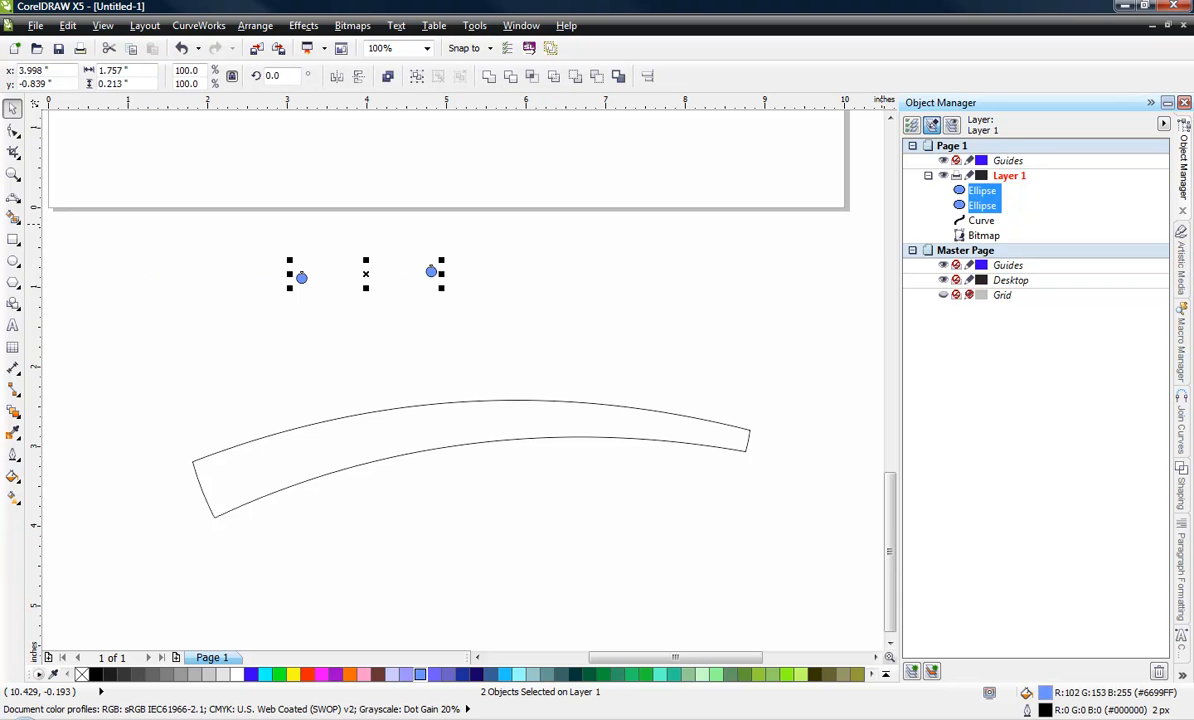
click(1183, 678)
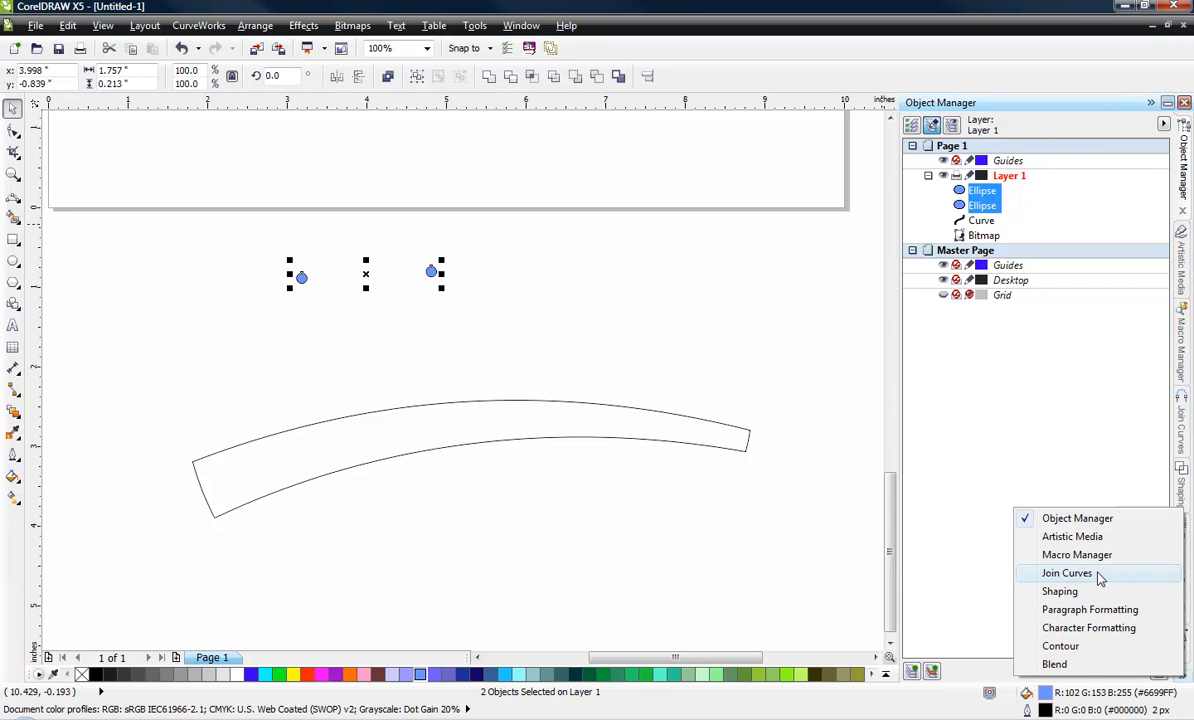
click(1091, 665)
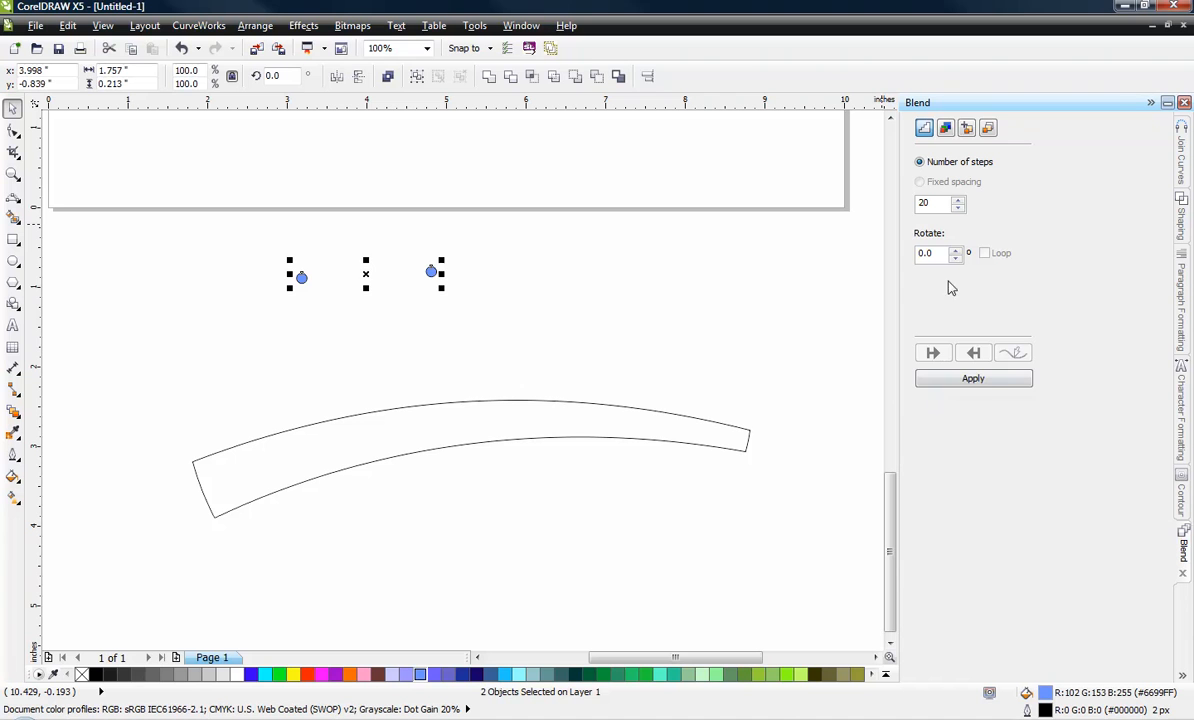
click(985, 379)
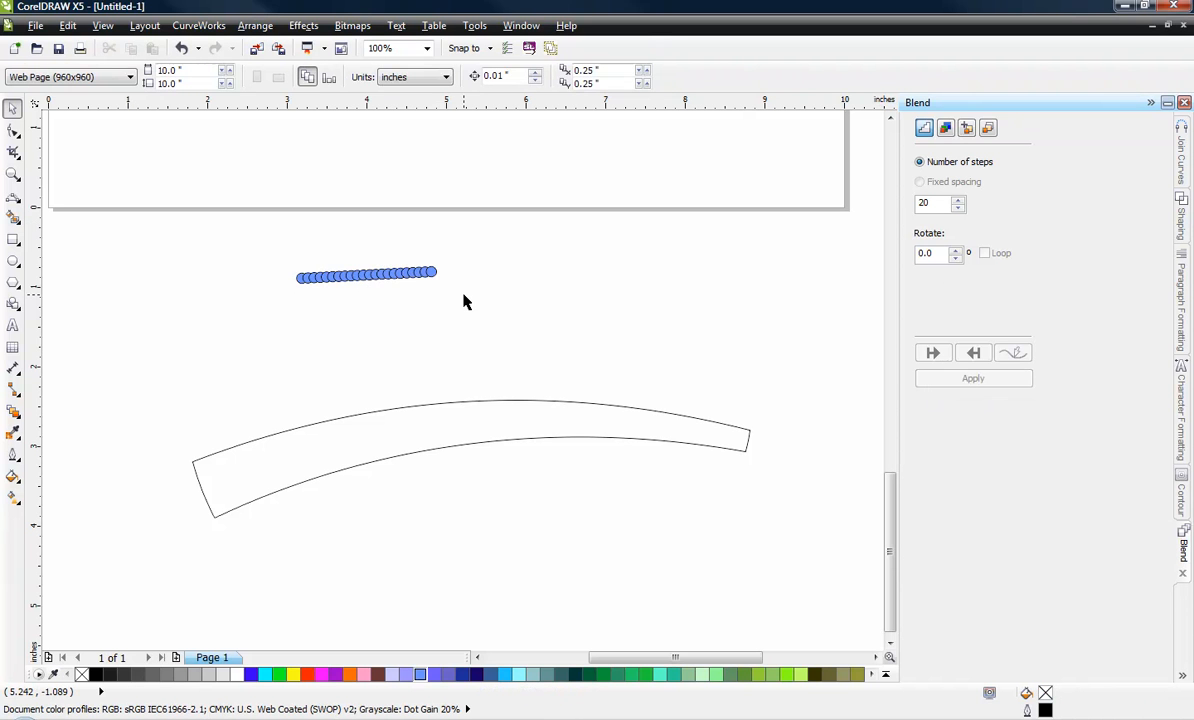
click(370, 280)
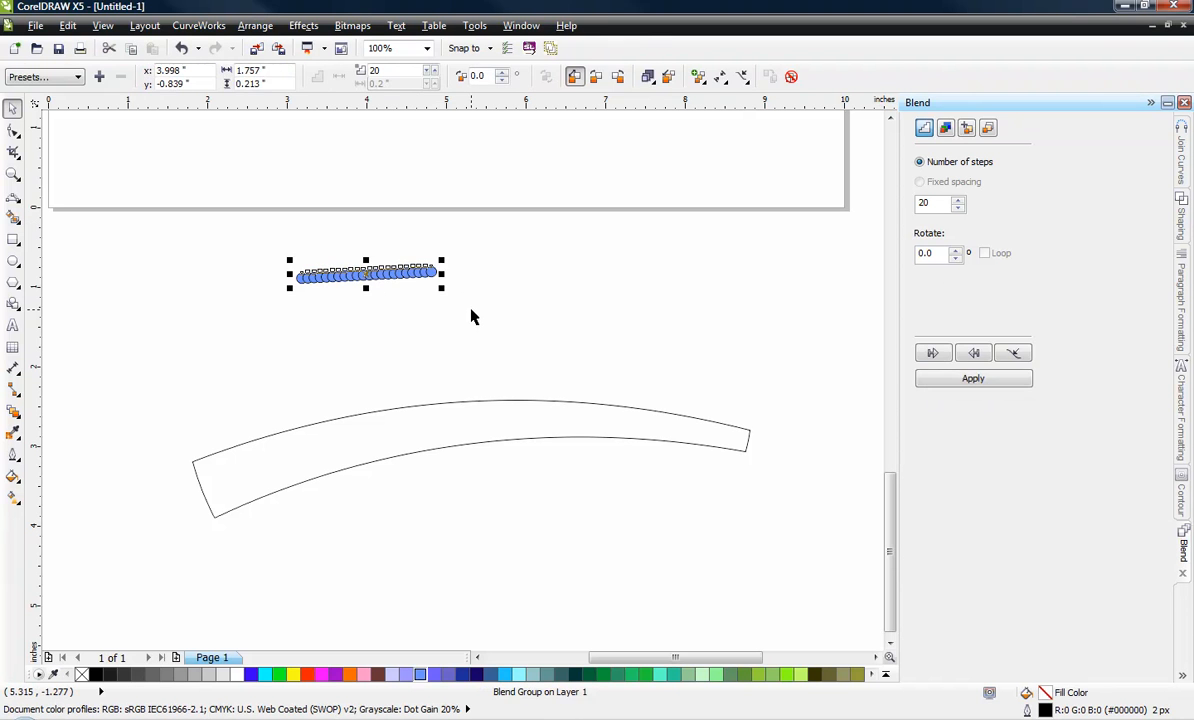
click(482, 412)
click(481, 403)
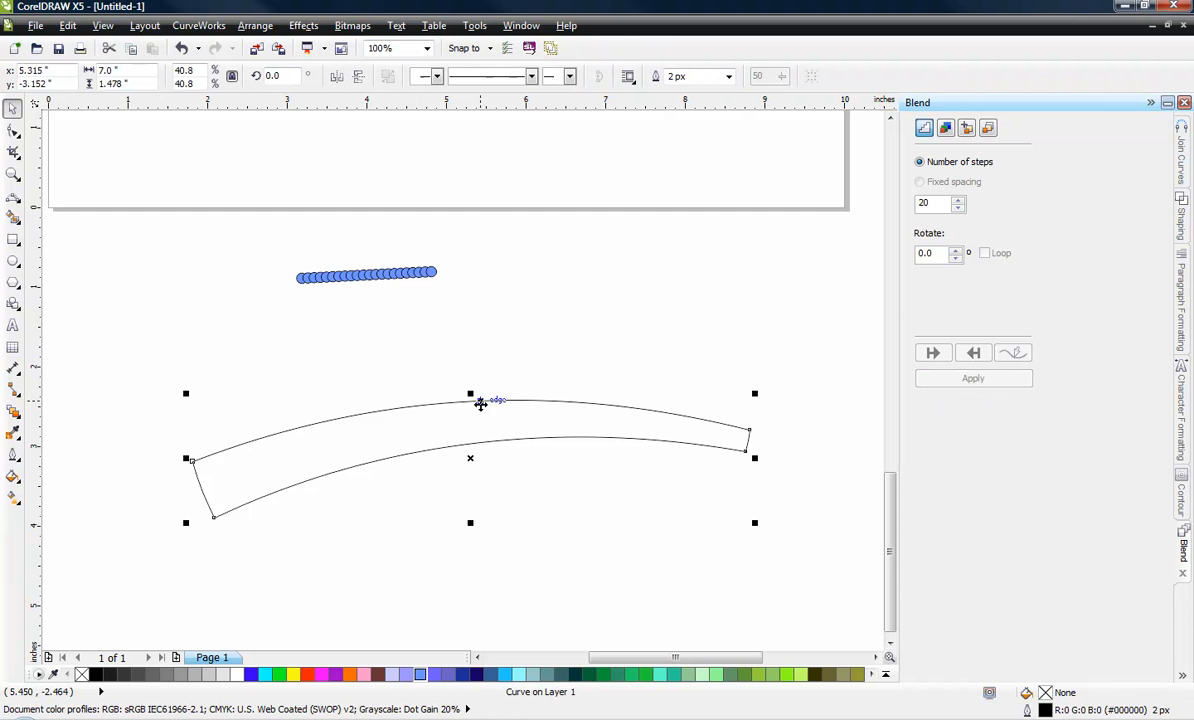
click(411, 582)
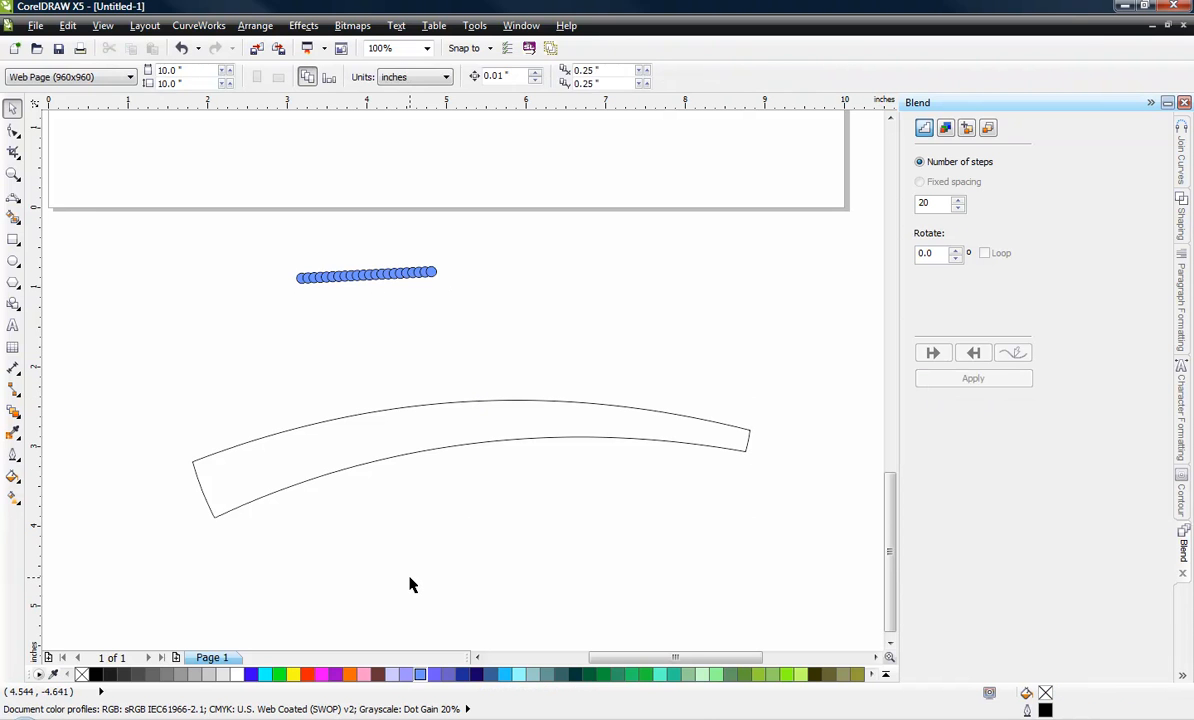
Move the row of blended circles up to about x 4.03 inches, y -0.52 inches
drag(361, 278, 364, 252)
click(343, 420)
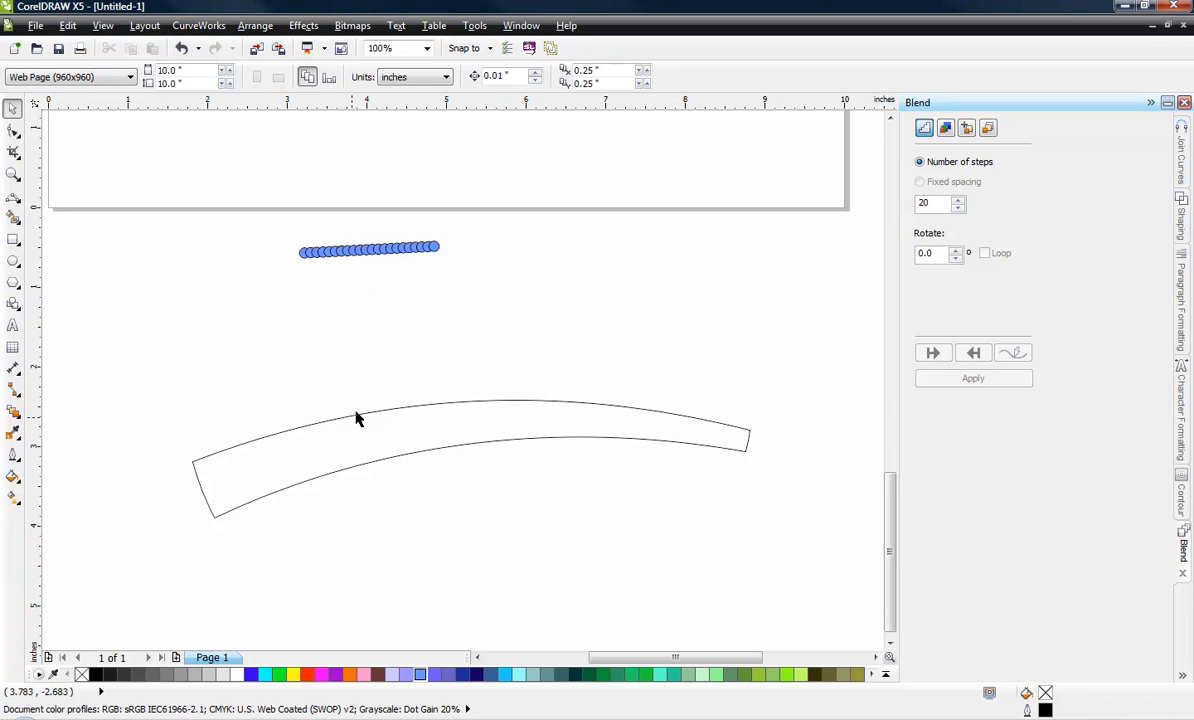
scroll(356, 418, down, 2)
drag(365, 413, 748, 386)
scroll(378, 346, up, 2)
click(356, 290)
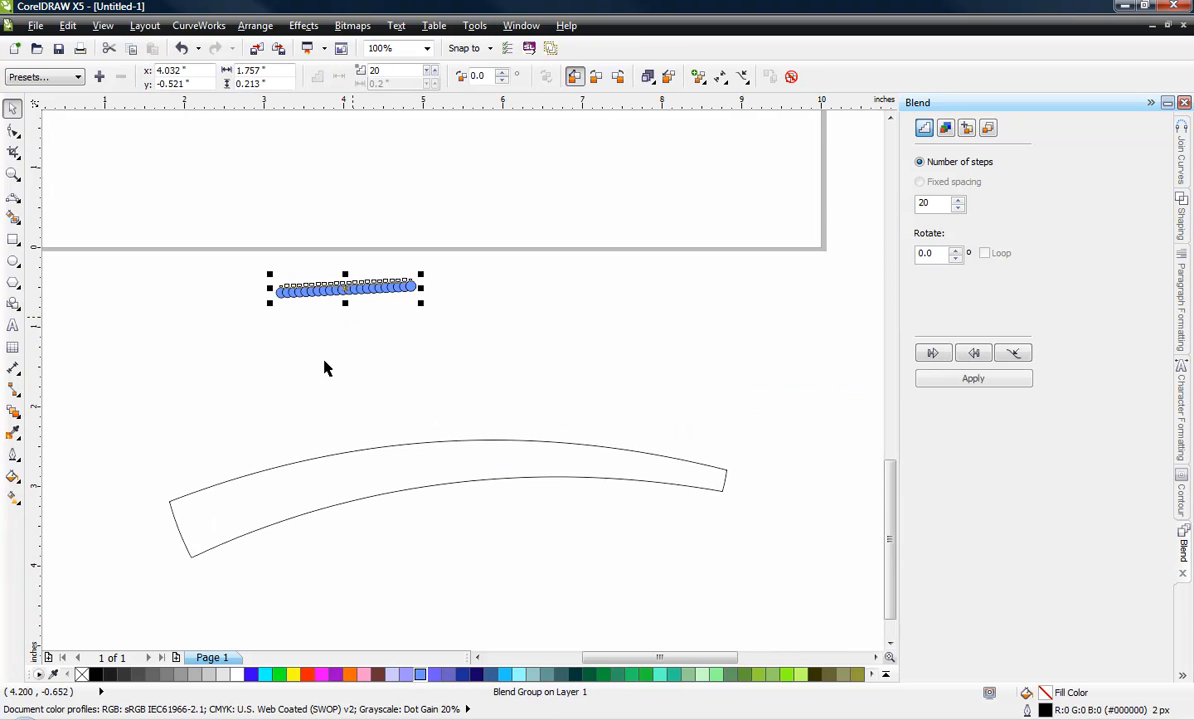
click(185, 516)
click(258, 580)
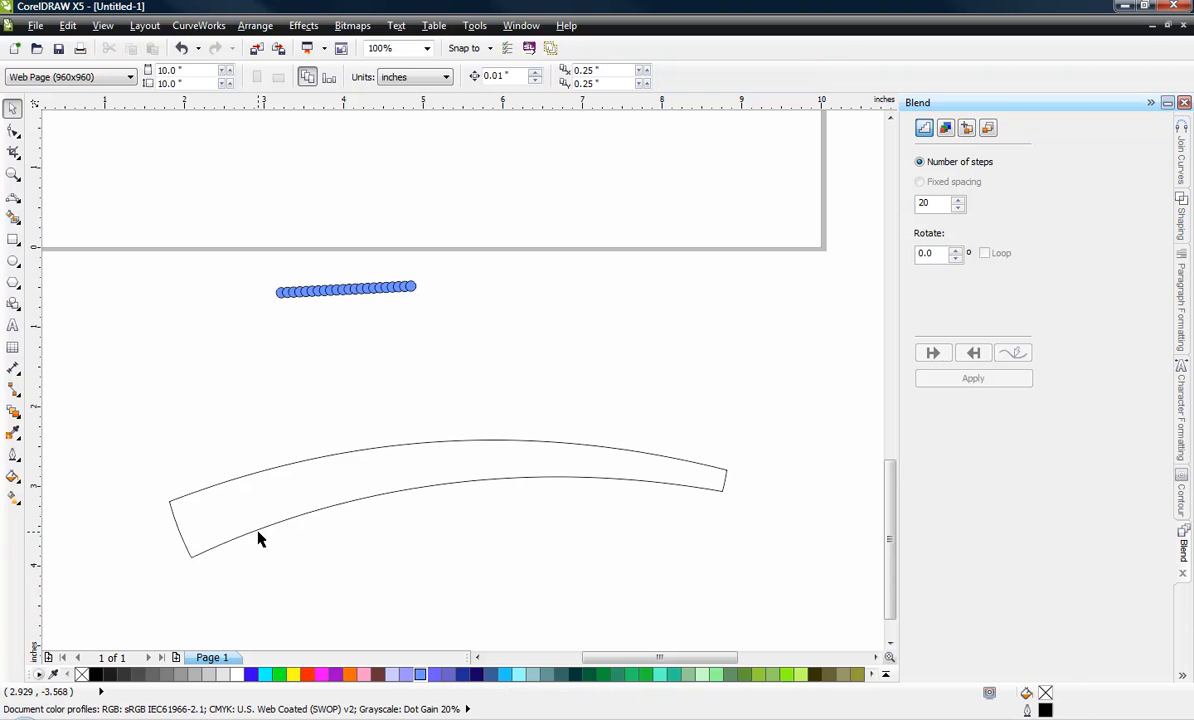
click(258, 528)
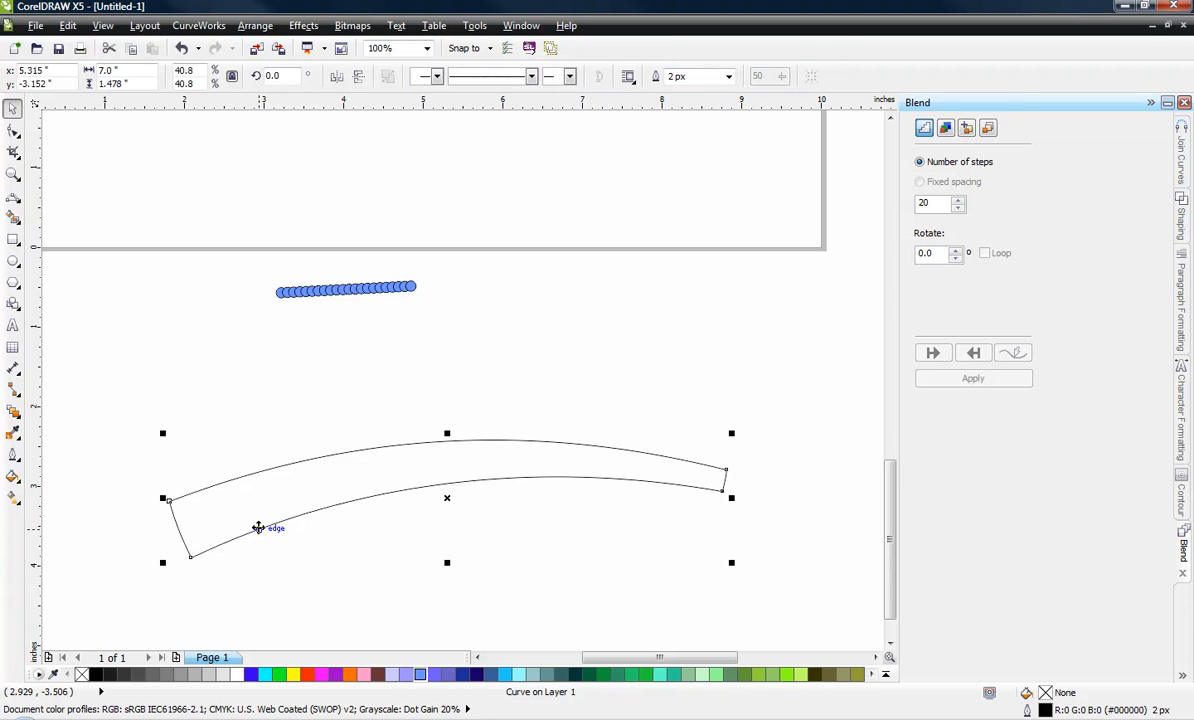
click(280, 576)
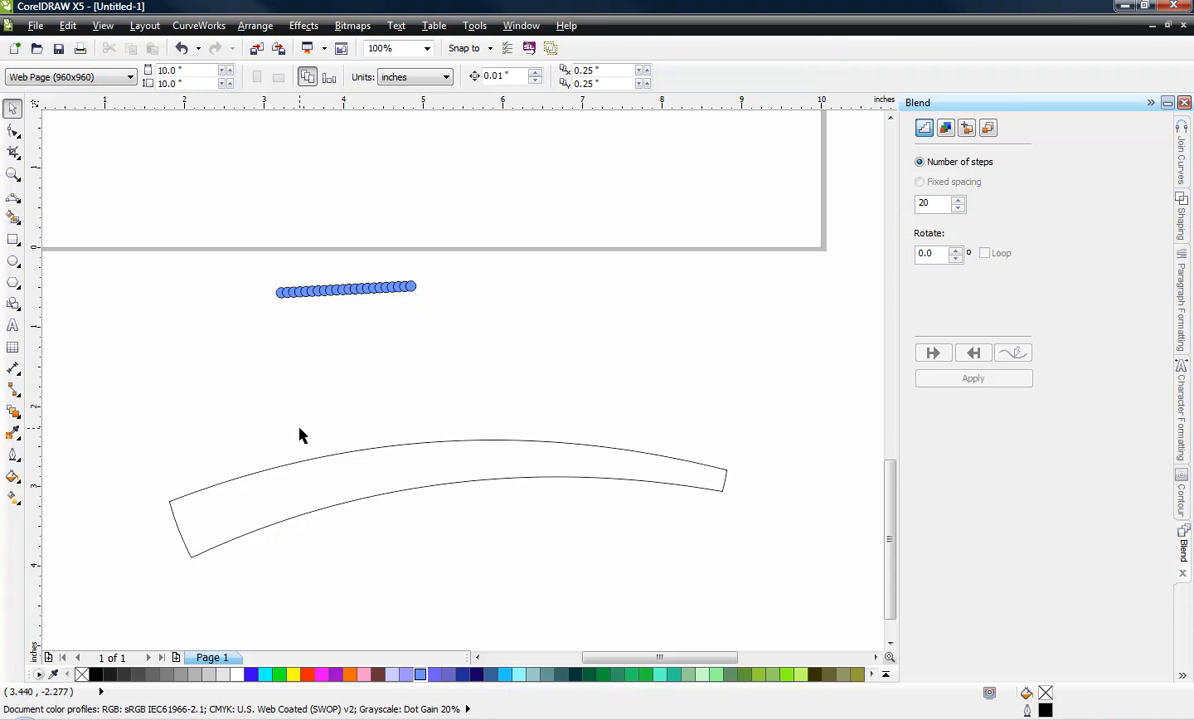
click(340, 289)
click(338, 338)
click(340, 288)
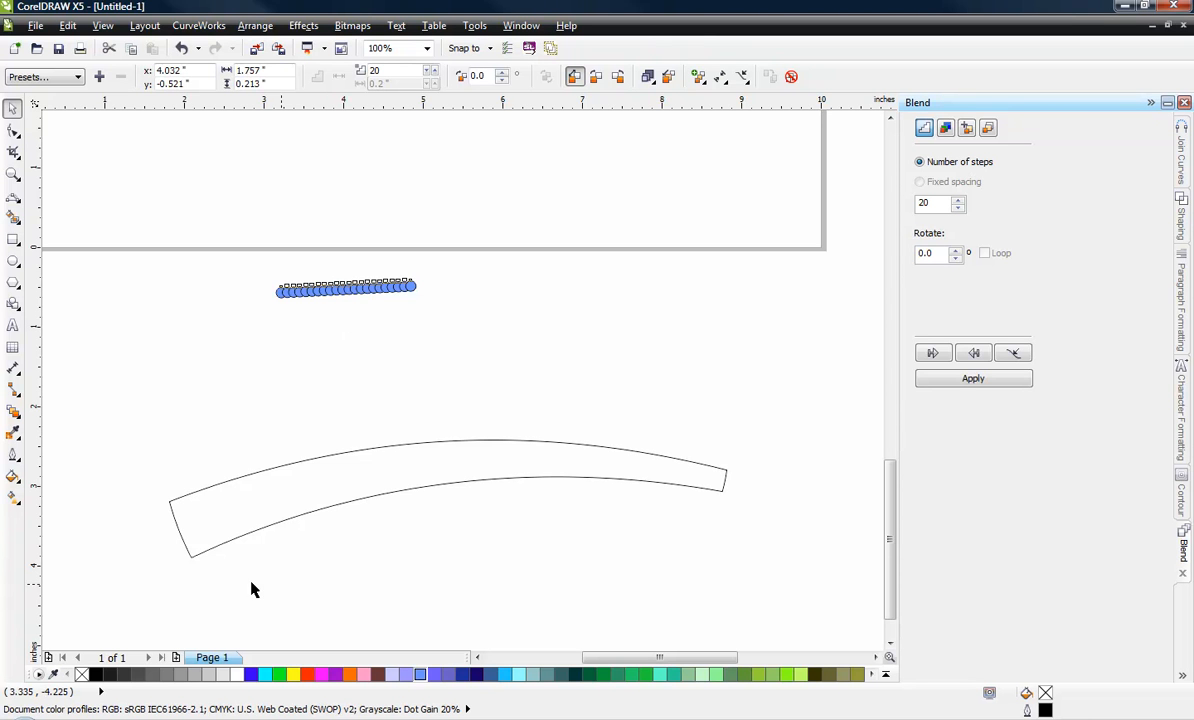
click(186, 374)
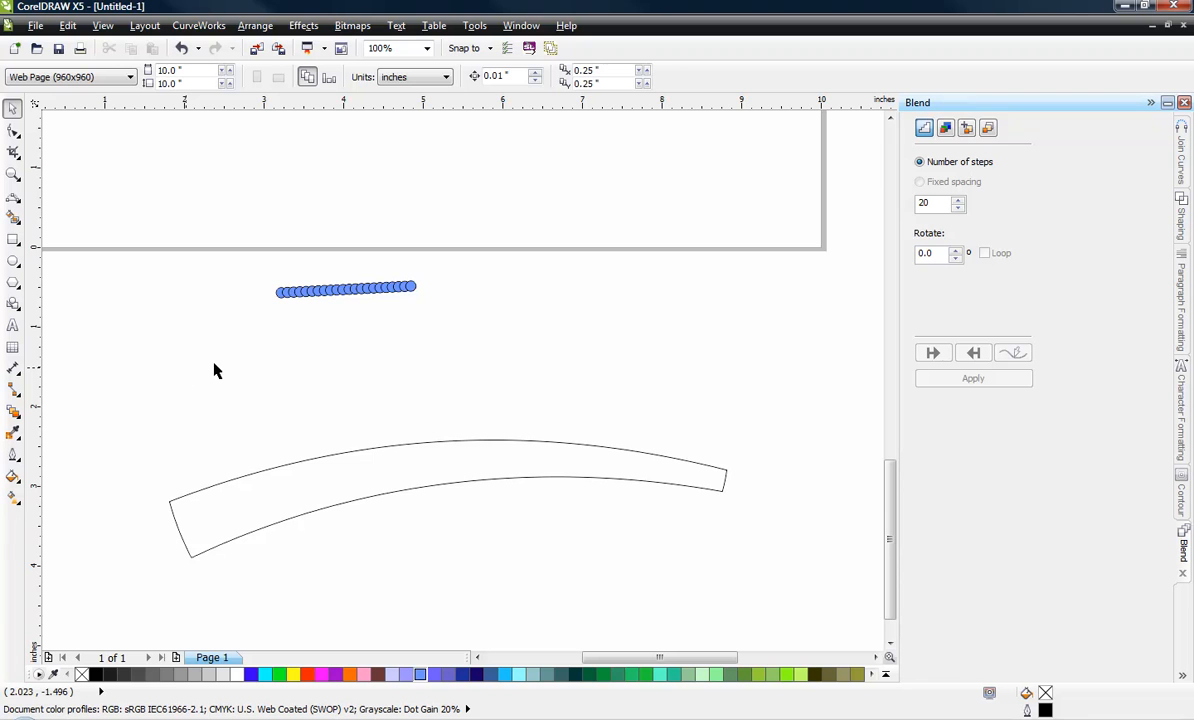
click(344, 292)
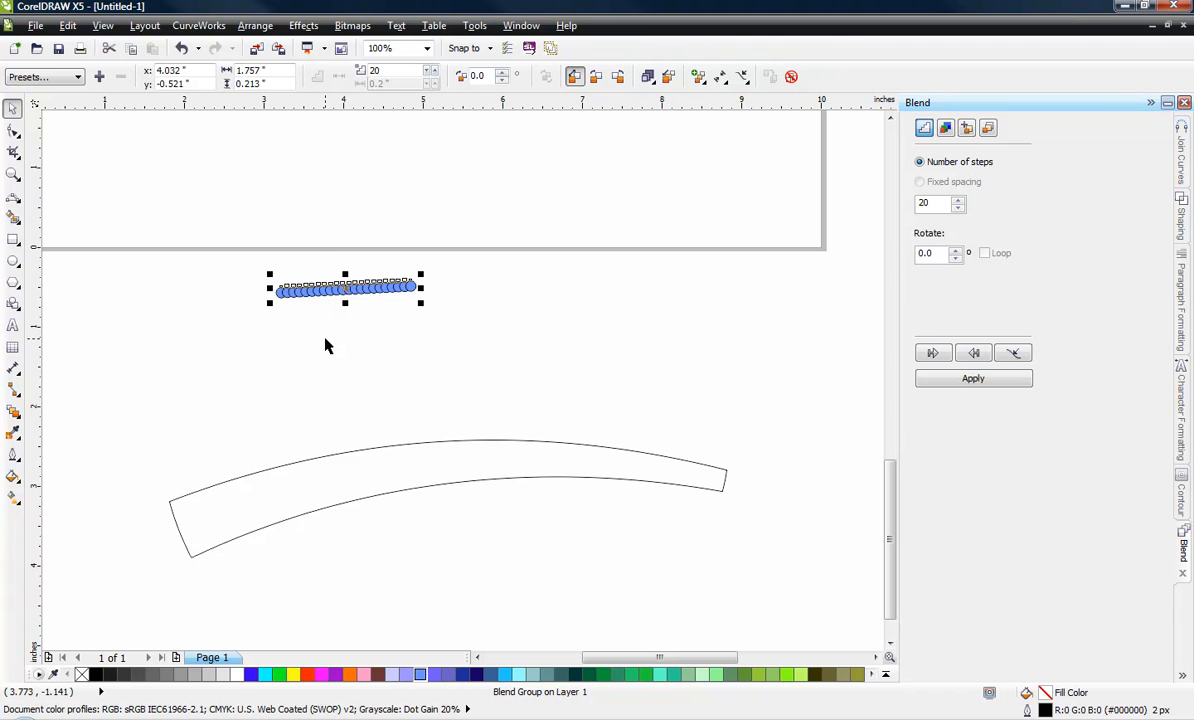
click(258, 336)
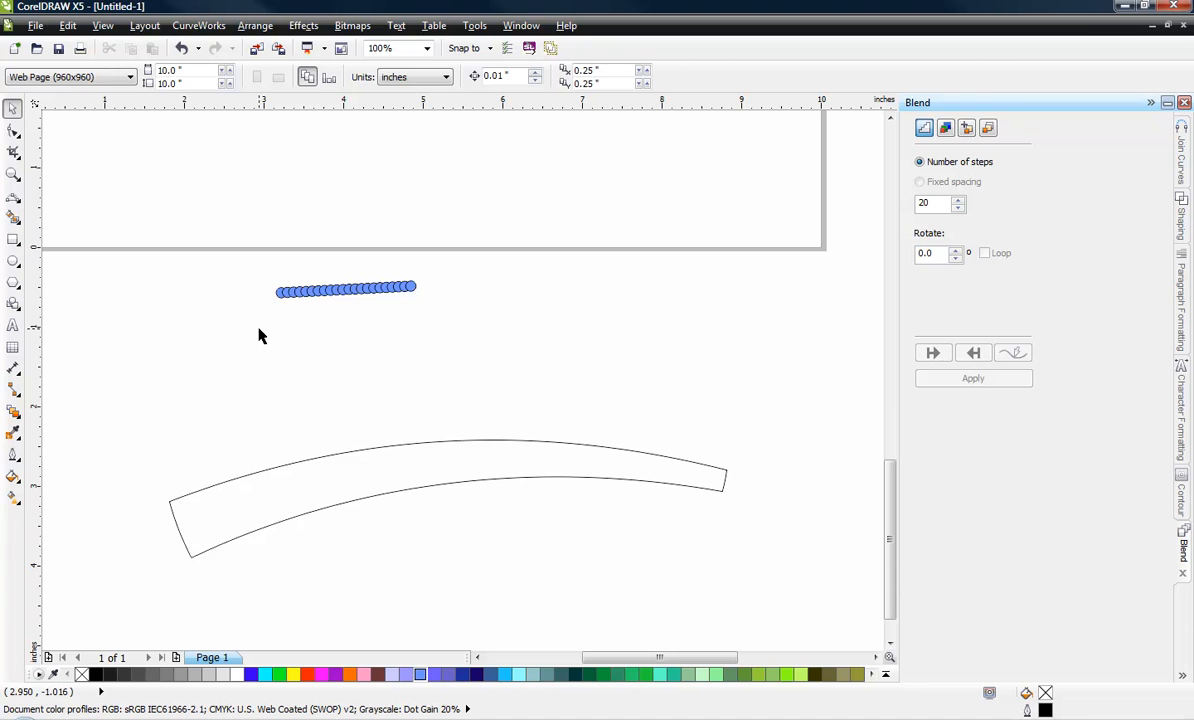
click(349, 302)
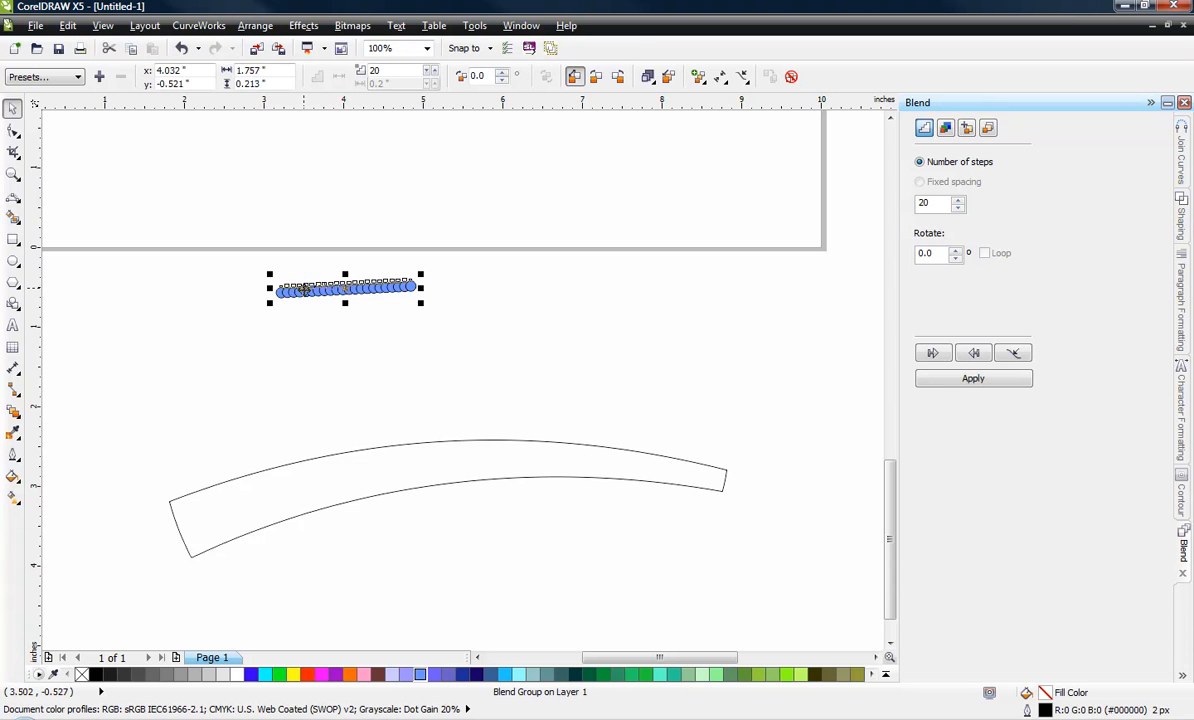
Attach the row of blended circles to the curved band outline as its new path, blending along the full path
drag(290, 313, 279, 335)
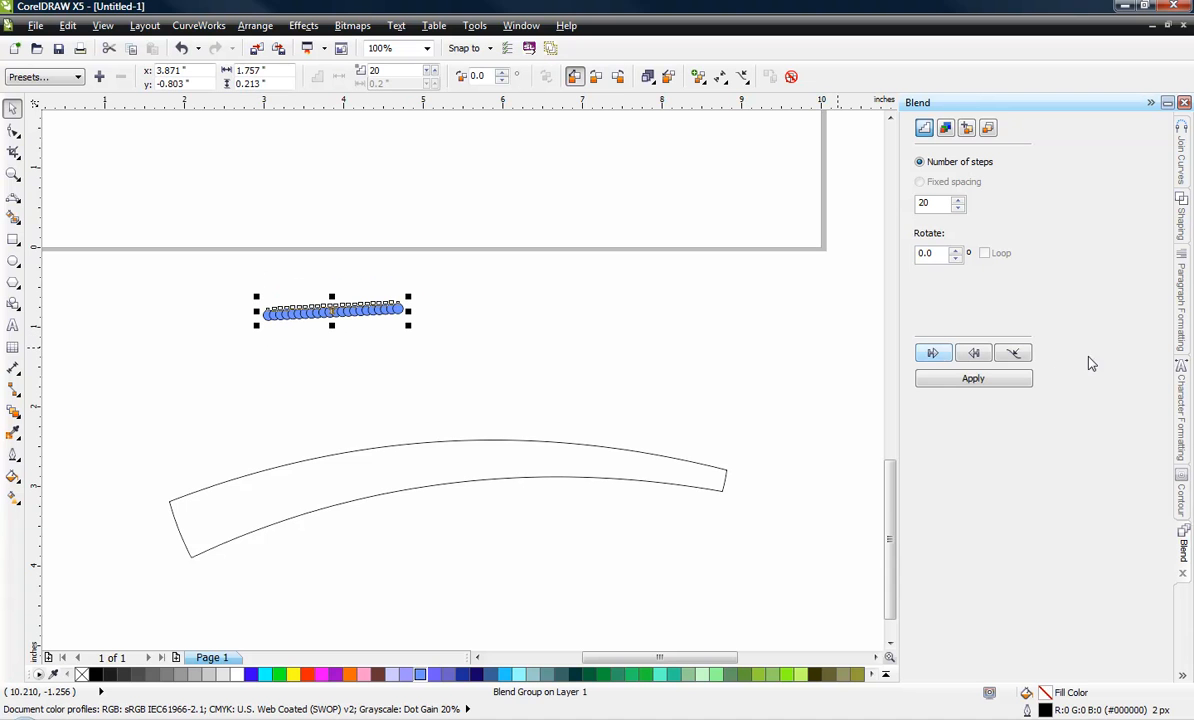
click(1013, 353)
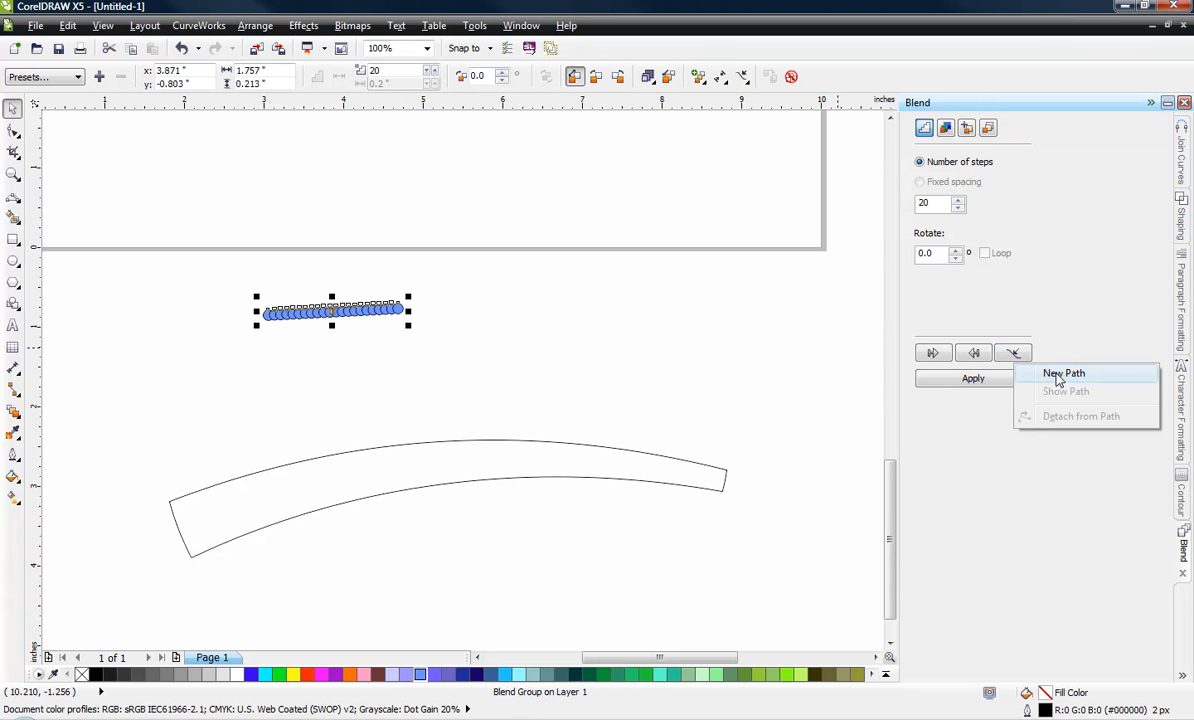
click(1055, 376)
click(615, 447)
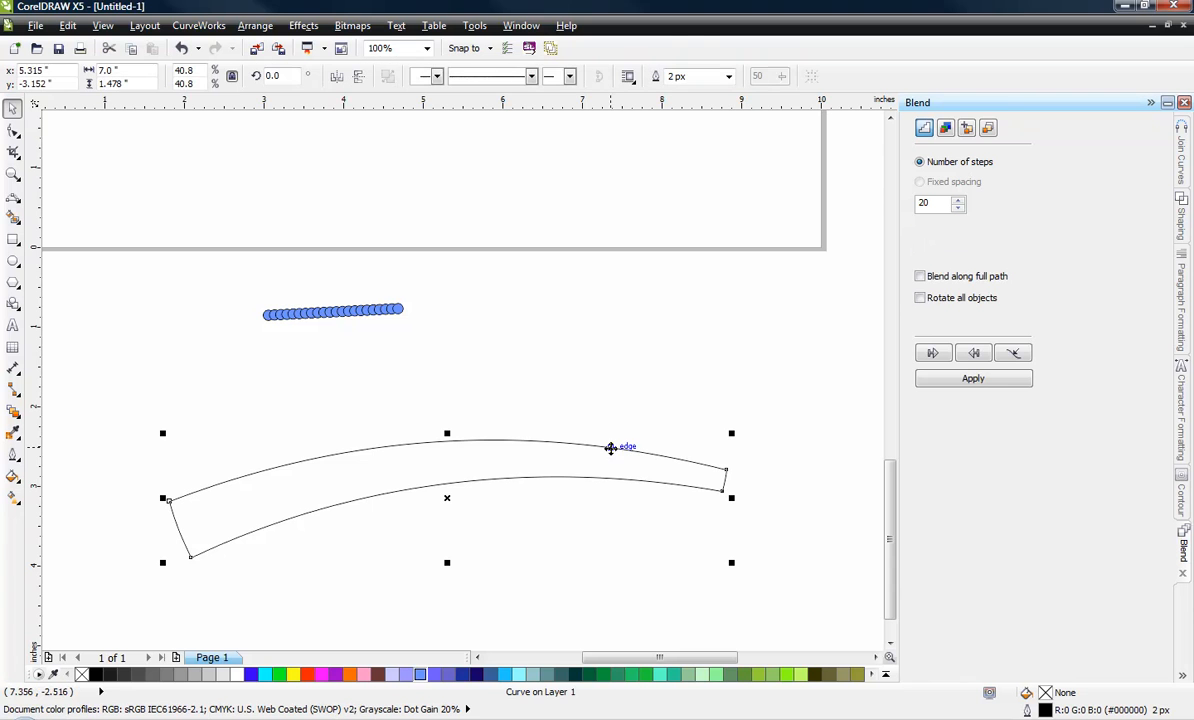
click(919, 276)
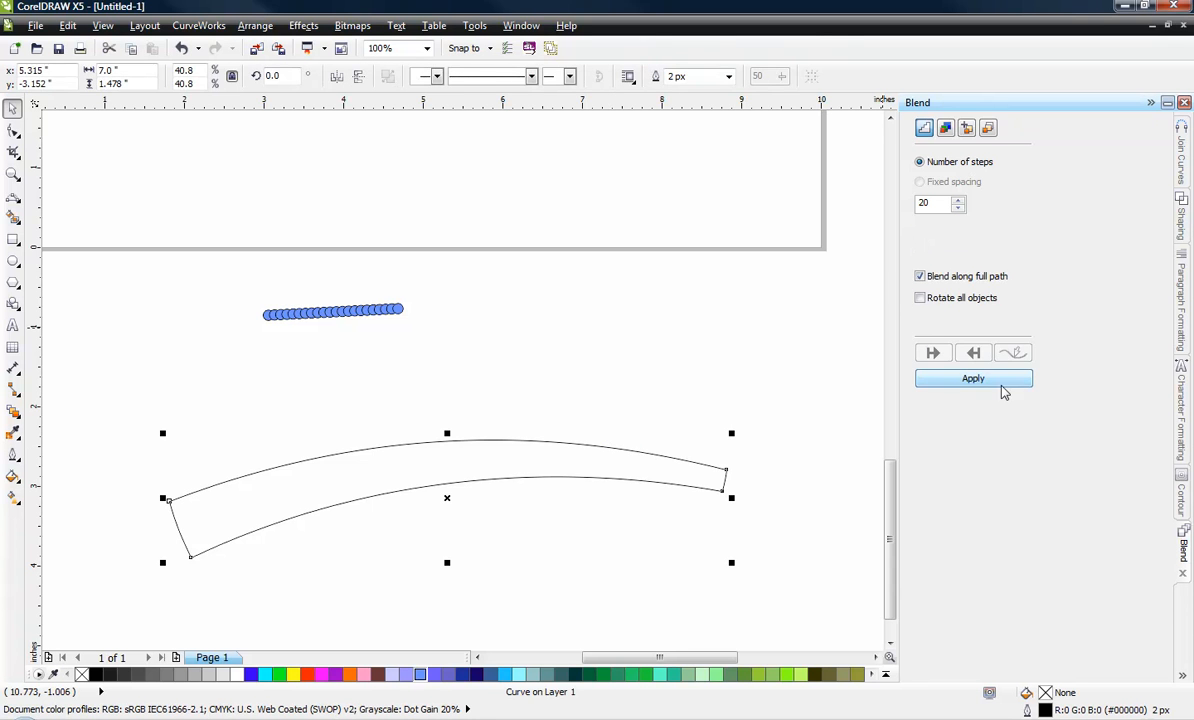
click(928, 380)
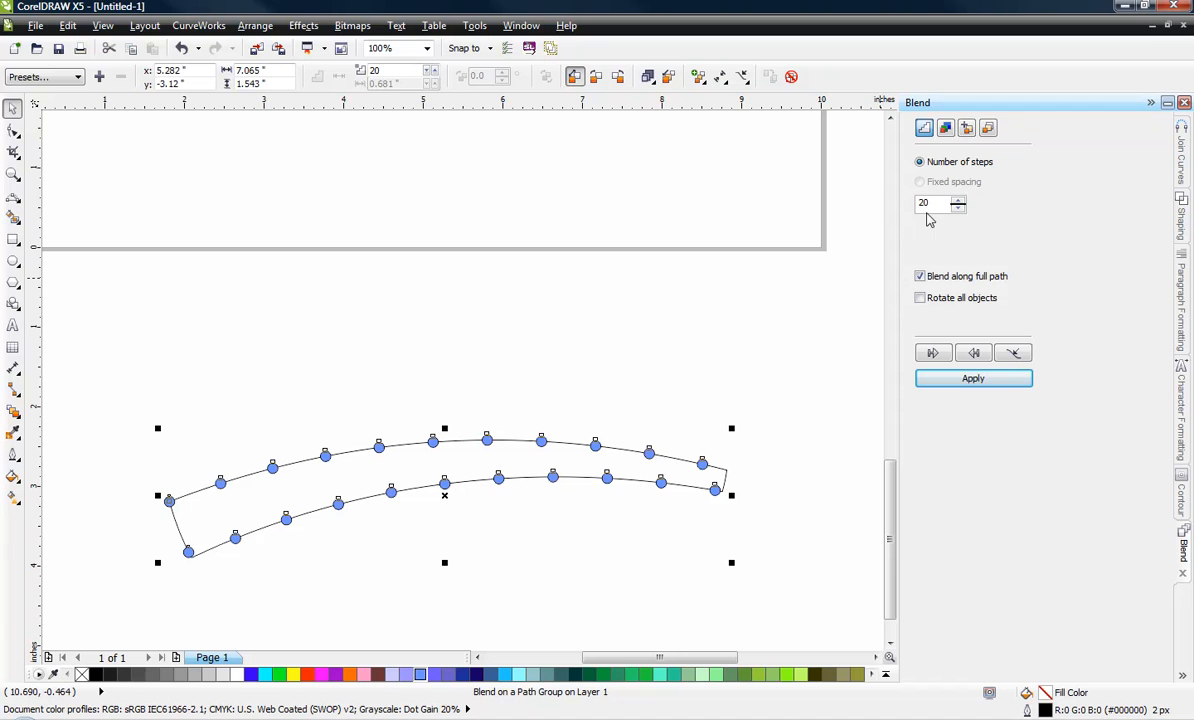
Set the blend on the band outline to 90 steps and deselect it
text(9)
click(974, 377)
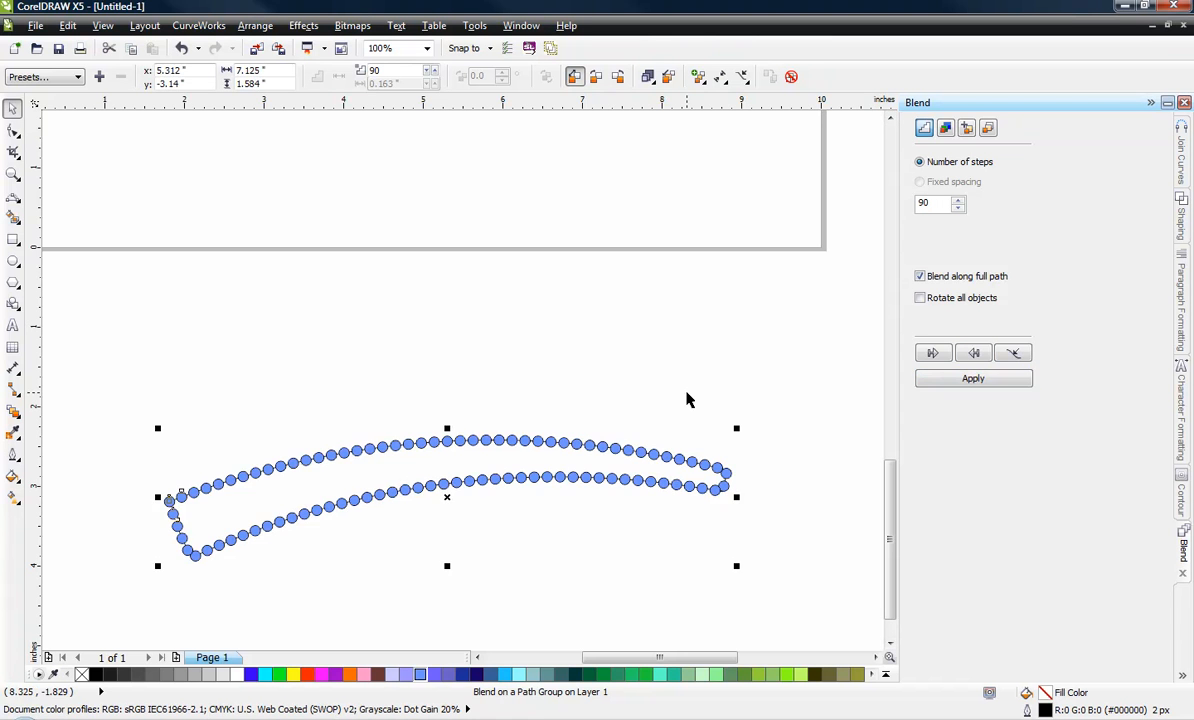
click(330, 424)
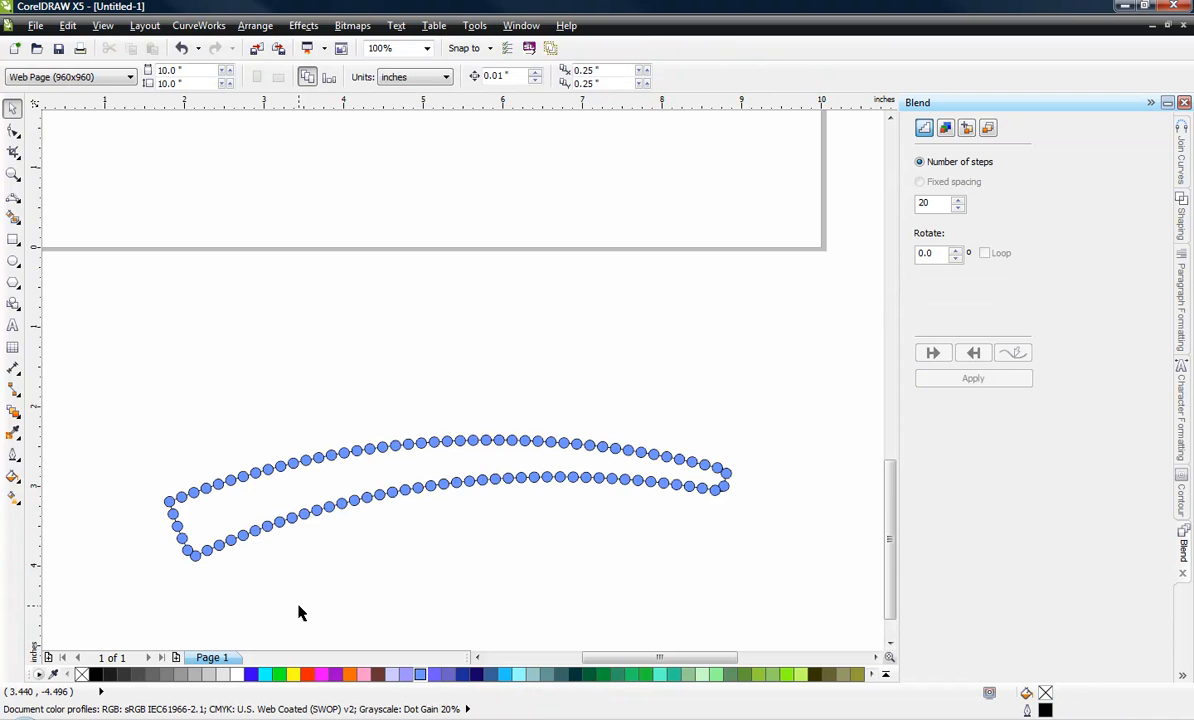
Examine the circle spacing and overlaps at both ends of the band, using wireframe view
scroll(183, 583, up, 2)
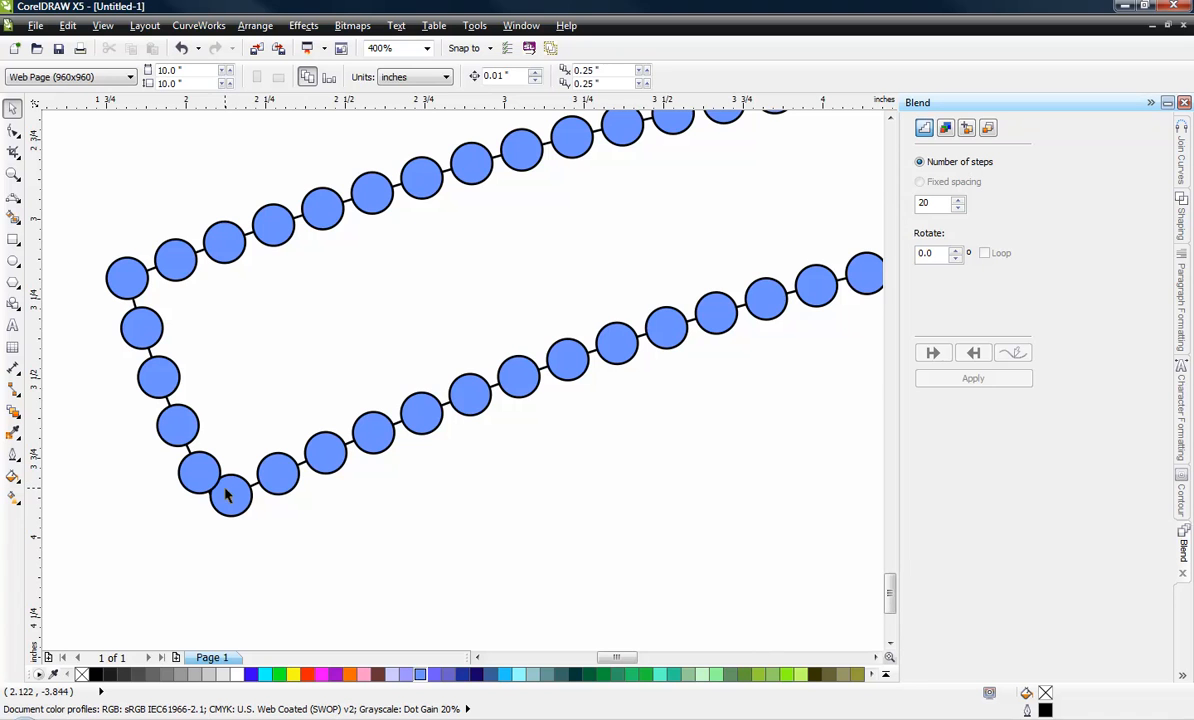
scroll(199, 499, down, 1)
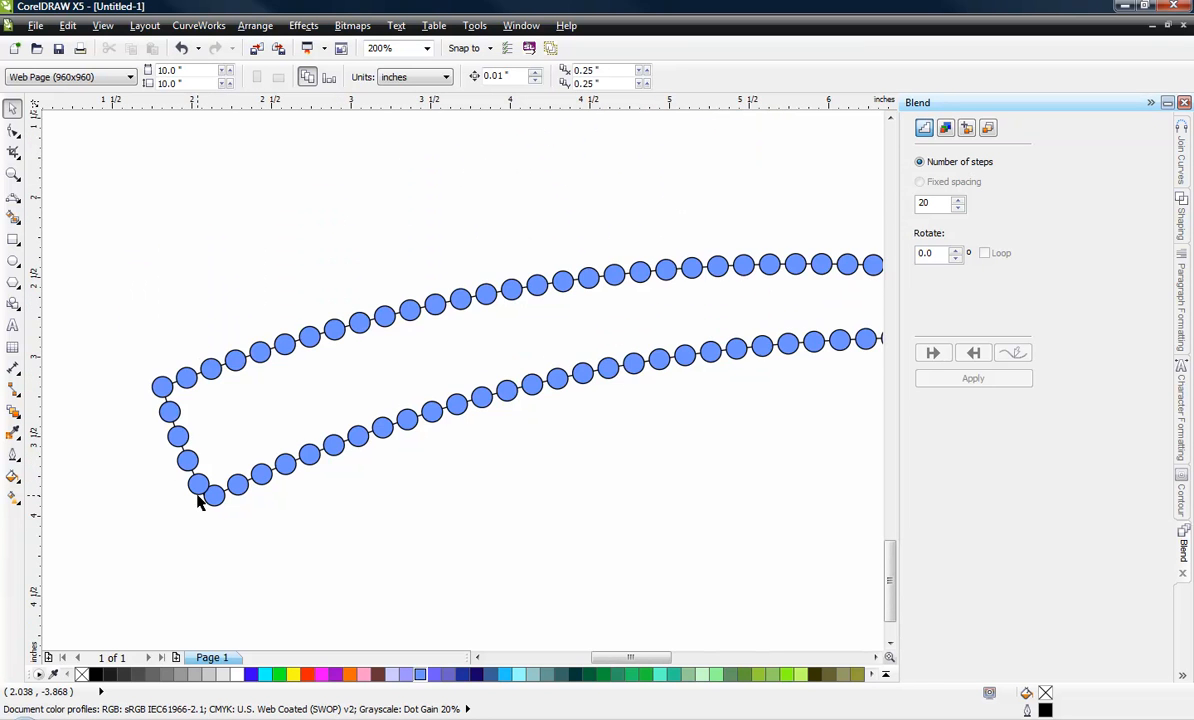
scroll(199, 499, down, 1)
scroll(752, 418, up, 2)
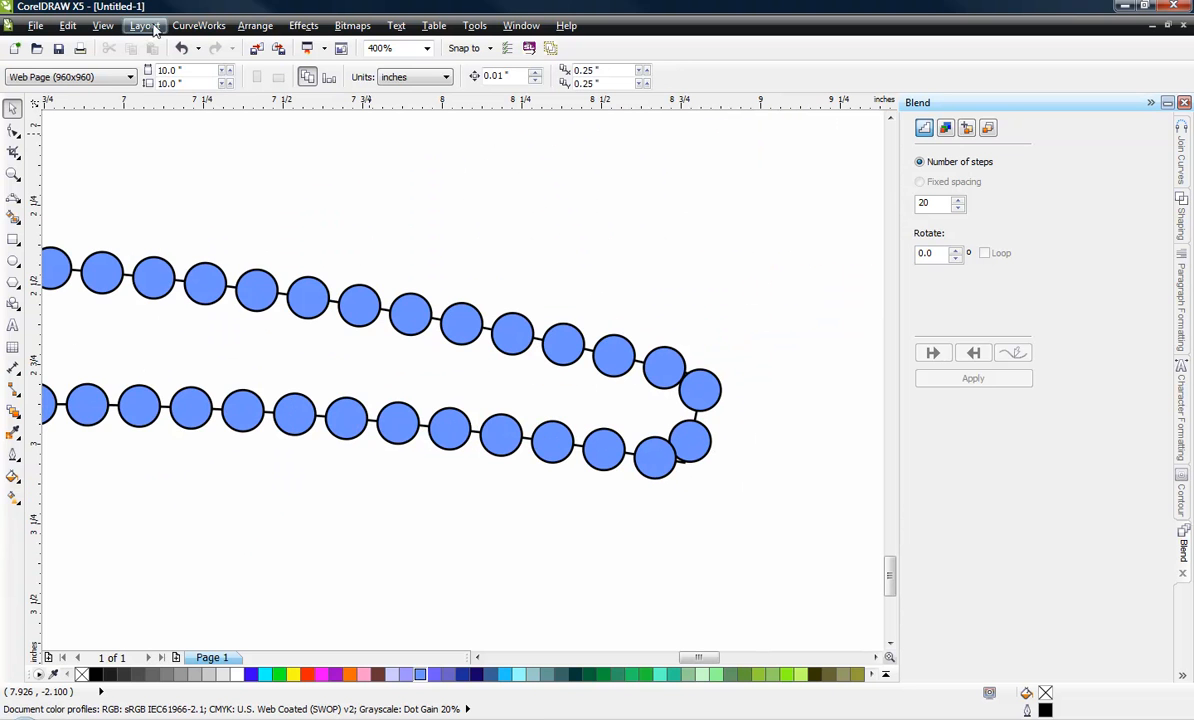
click(102, 25)
click(135, 80)
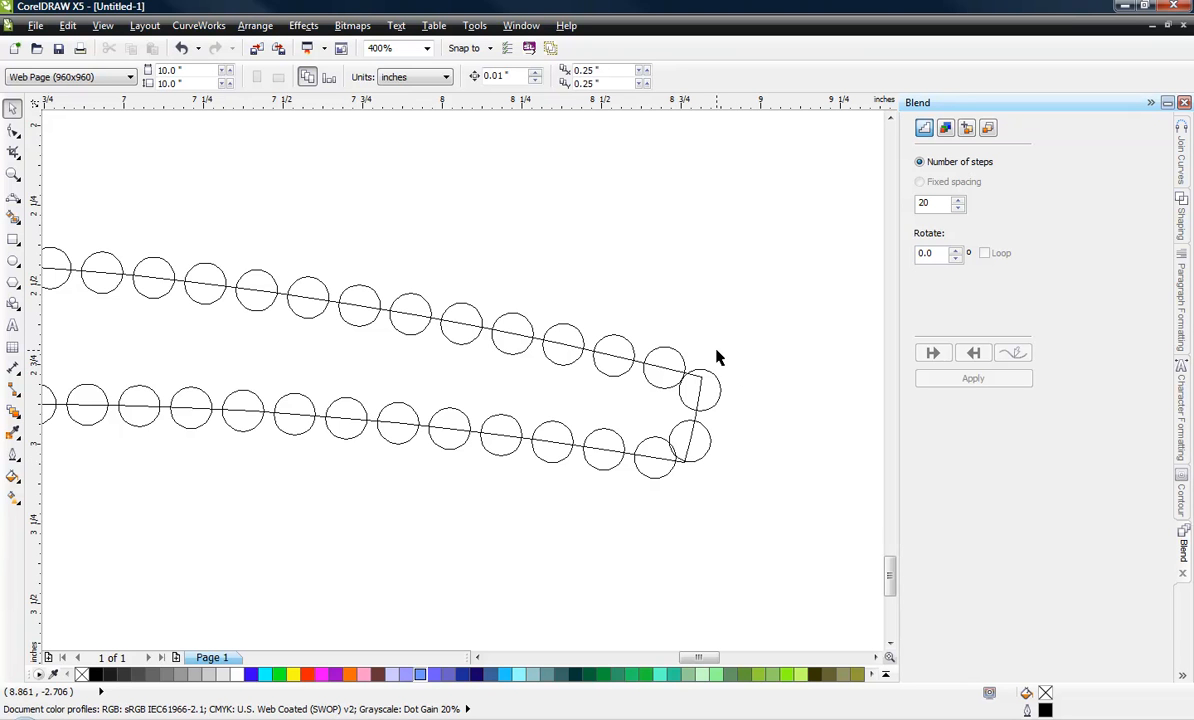
scroll(716, 357, down, 2)
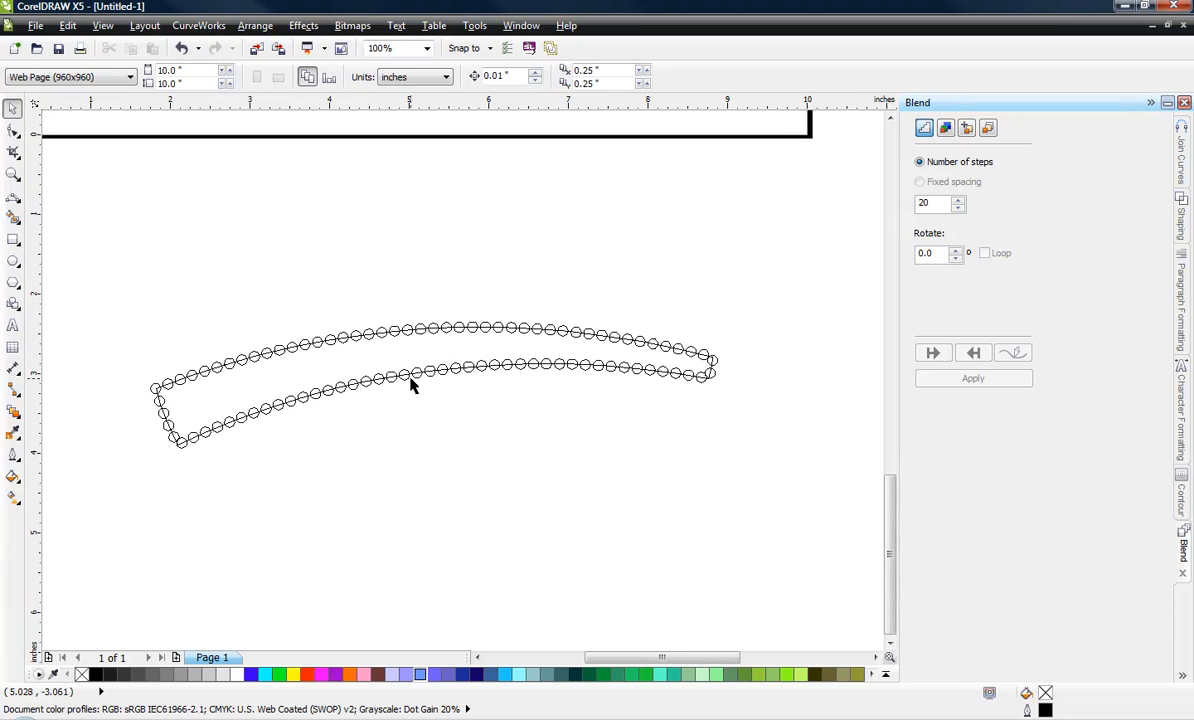
Select the plain copy of the band outline and bring up the full rStones window
scroll(237, 341, down, 2)
scroll(480, 323, up, 3)
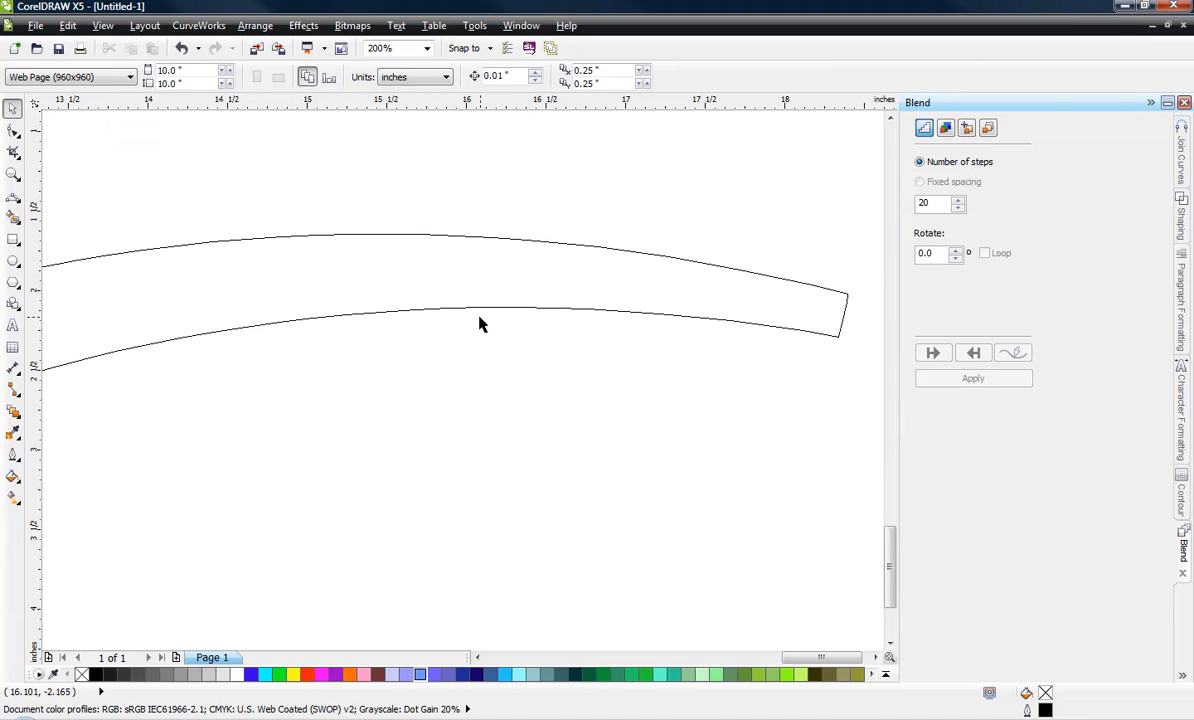
click(480, 323)
scroll(568, 376, down, 1)
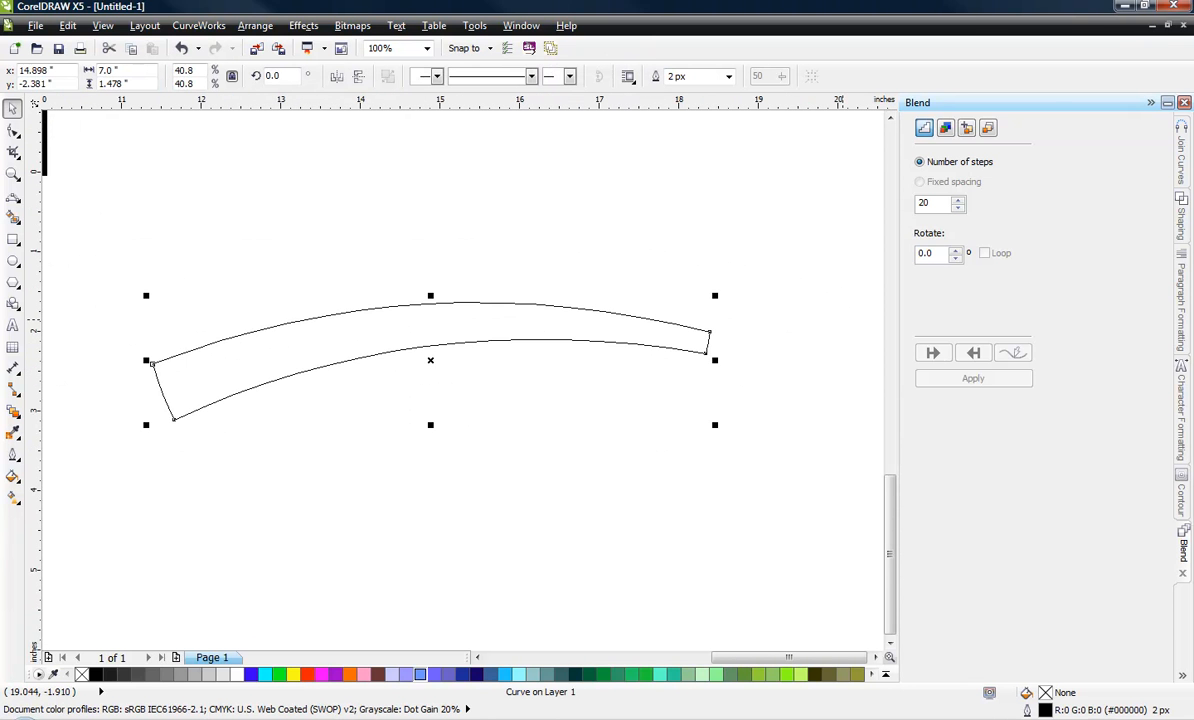
drag(1190, 168, 1010, 172)
click(1092, 187)
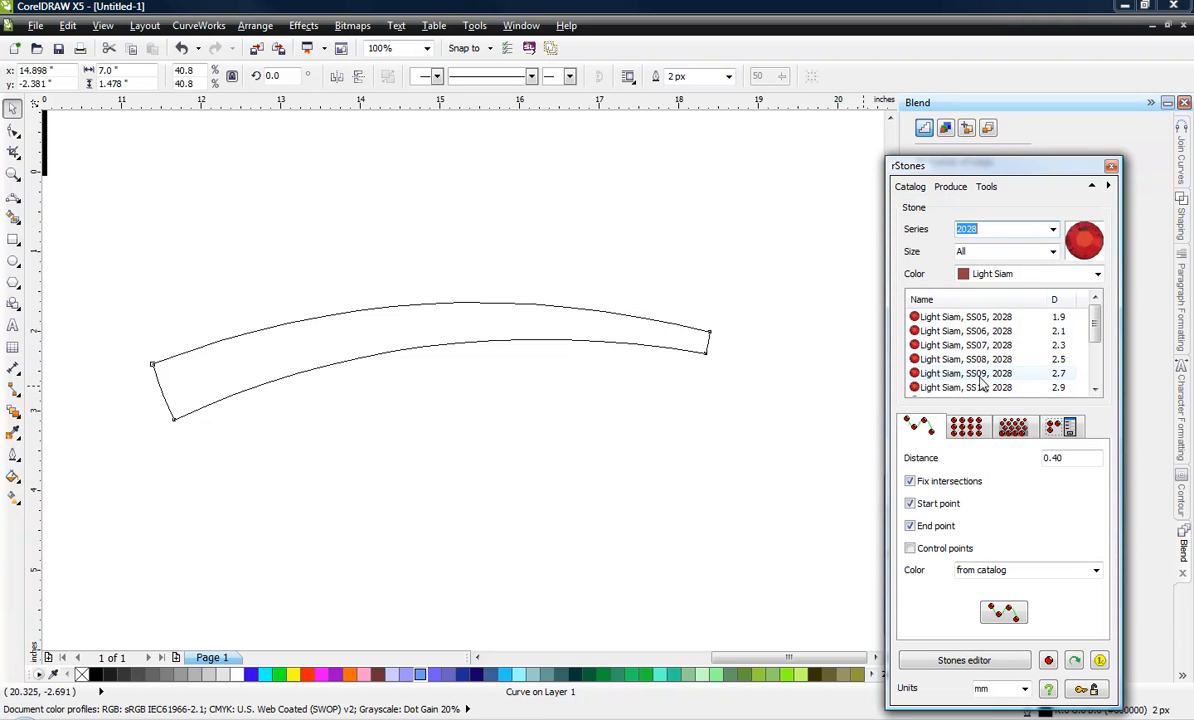
click(503, 463)
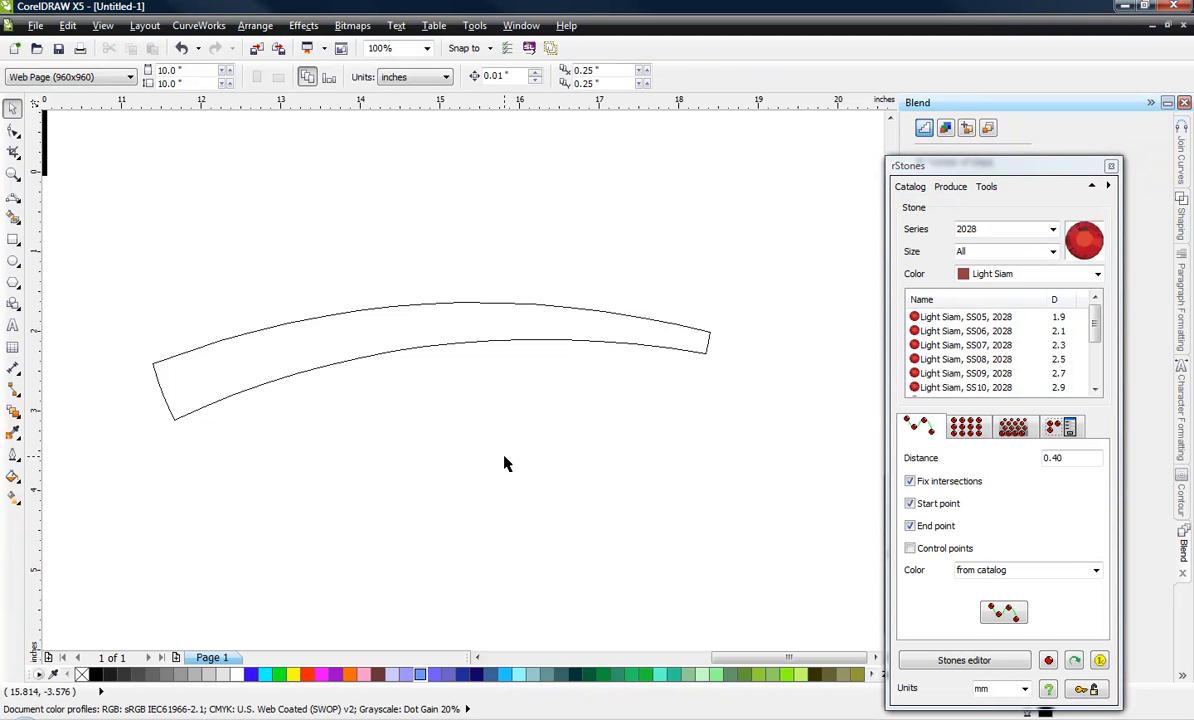
click(478, 341)
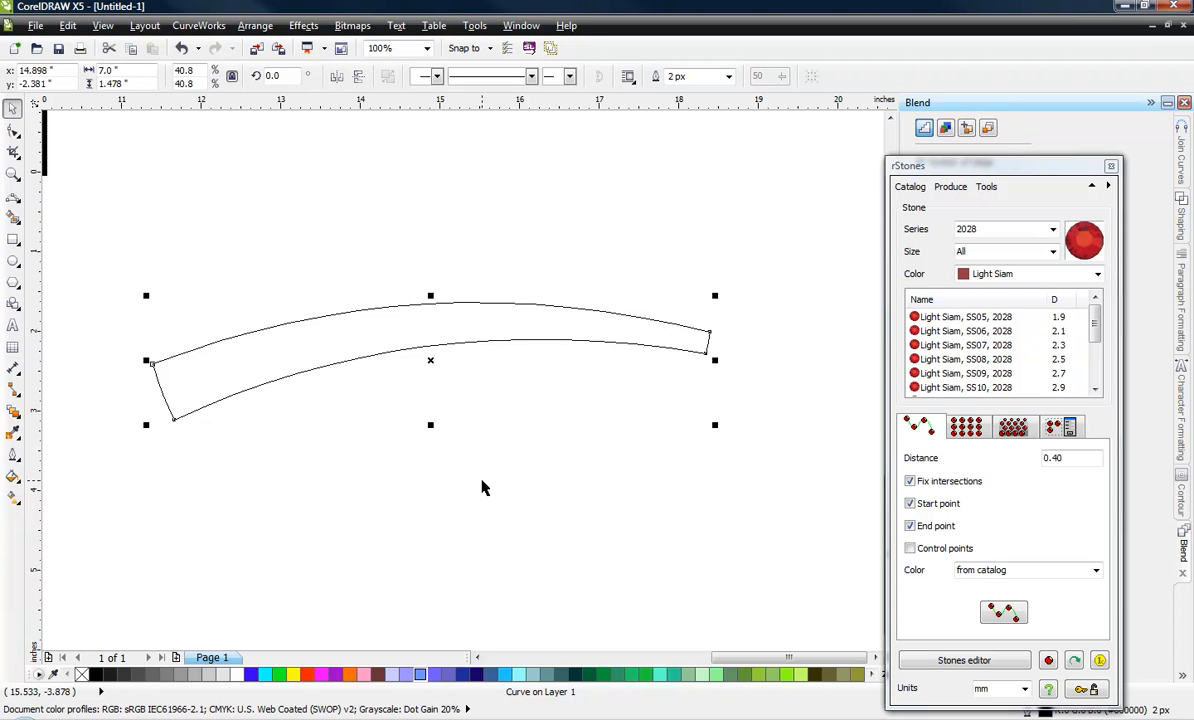
click(499, 421)
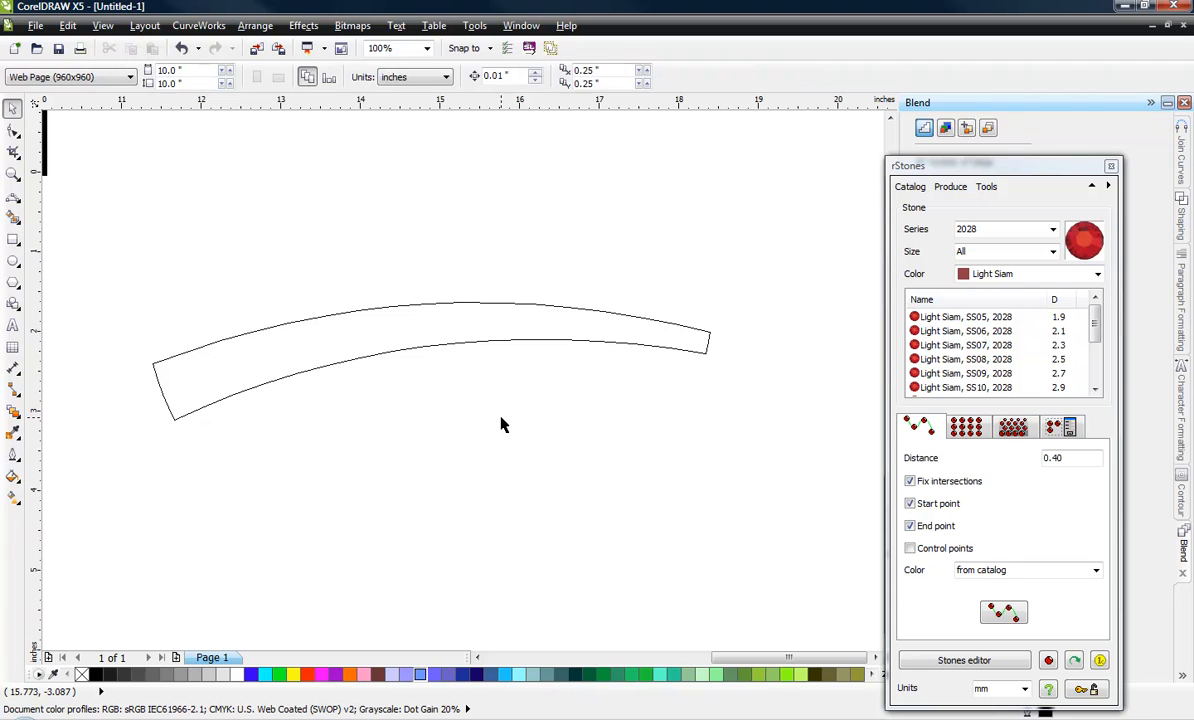
Move the plain band outline to about x 14.98 inches, y -2.11 inches, and shift the rStones window upward
click(380, 319)
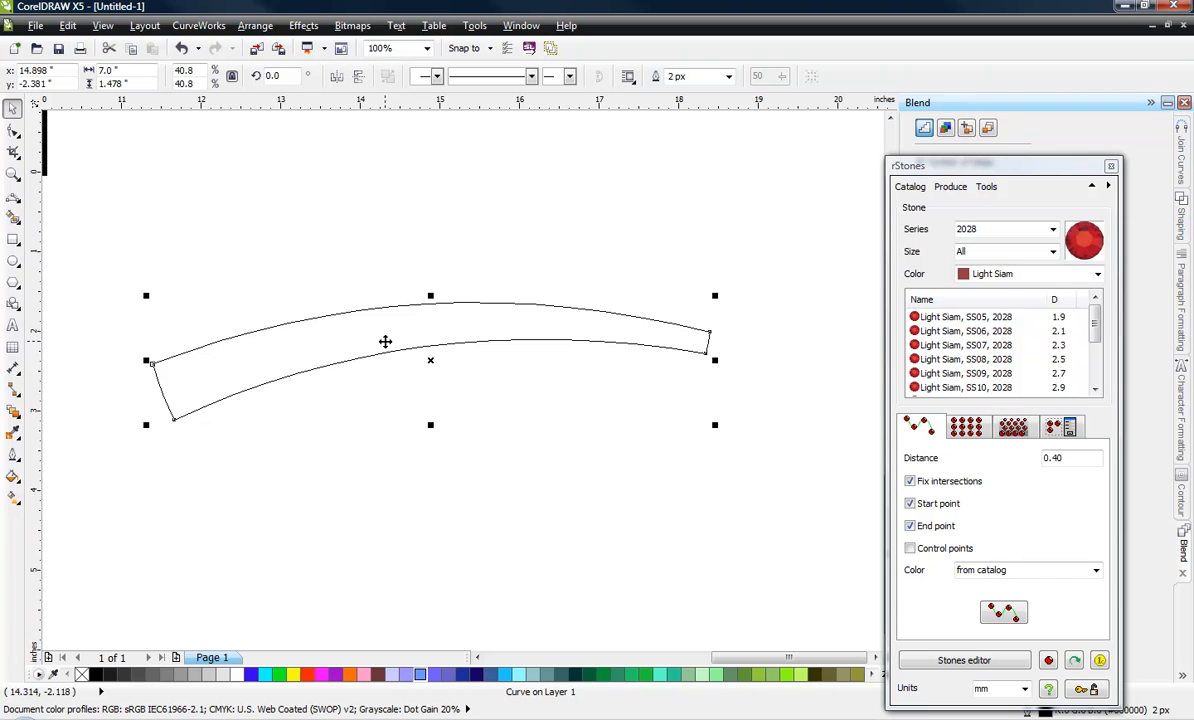
drag(403, 337, 410, 315)
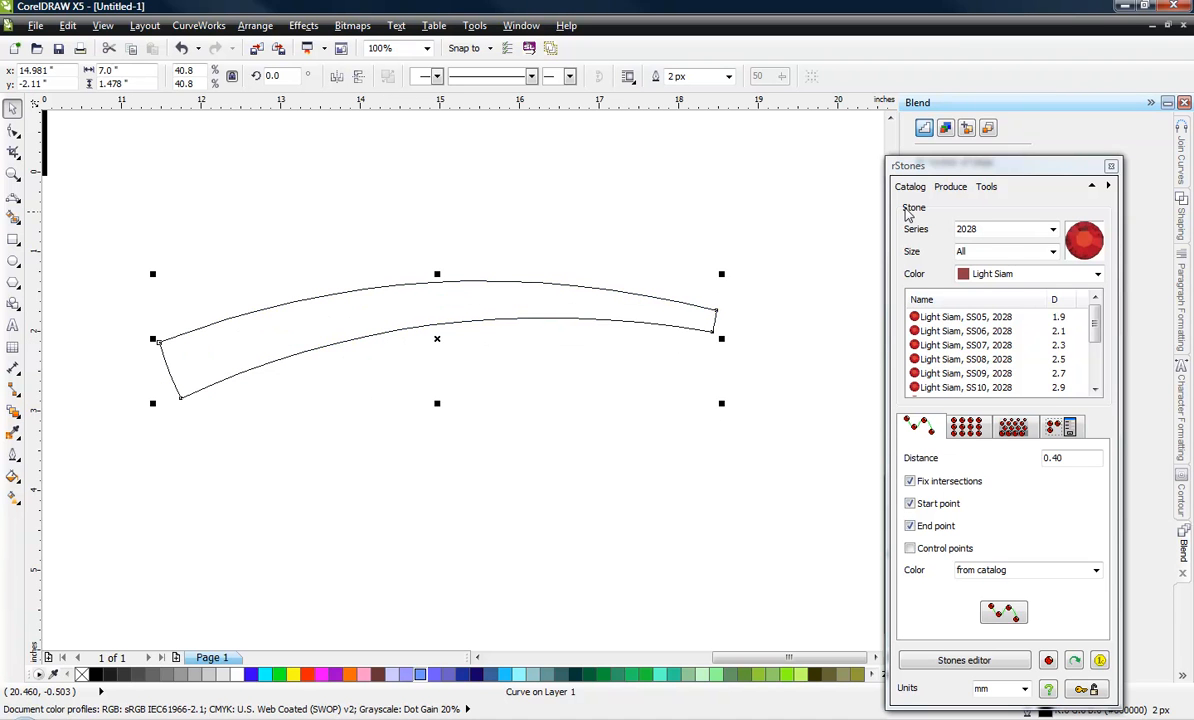
drag(965, 162, 966, 115)
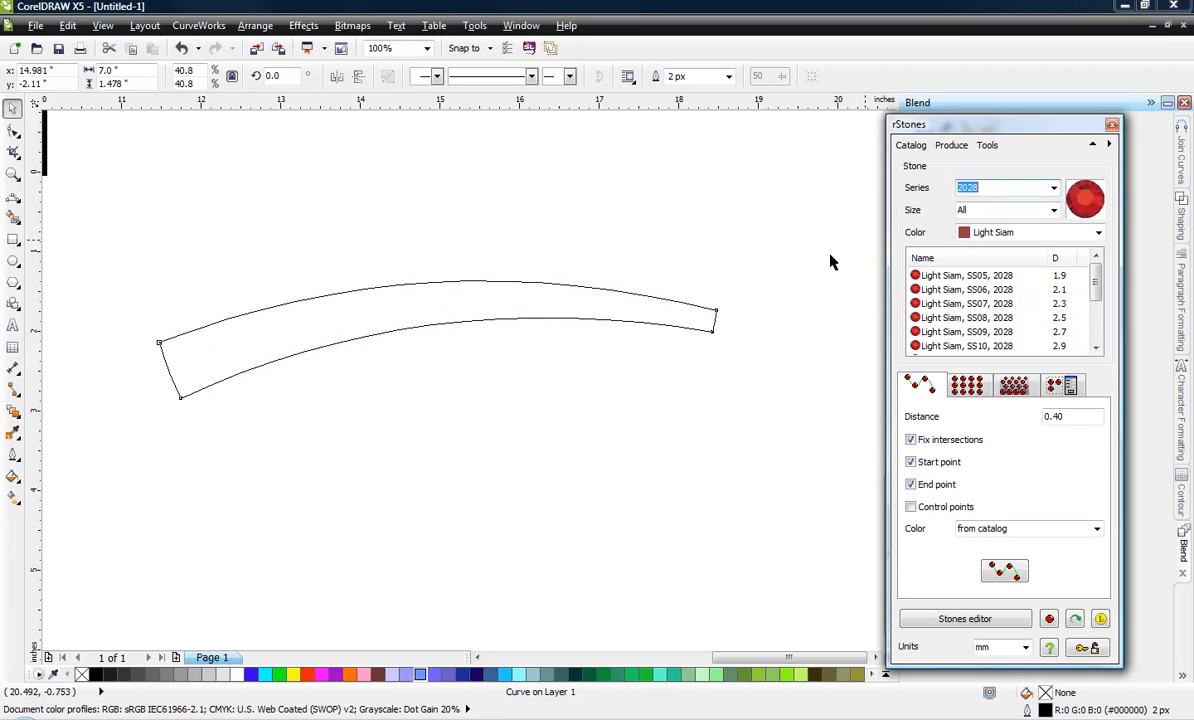
click(607, 305)
click(548, 390)
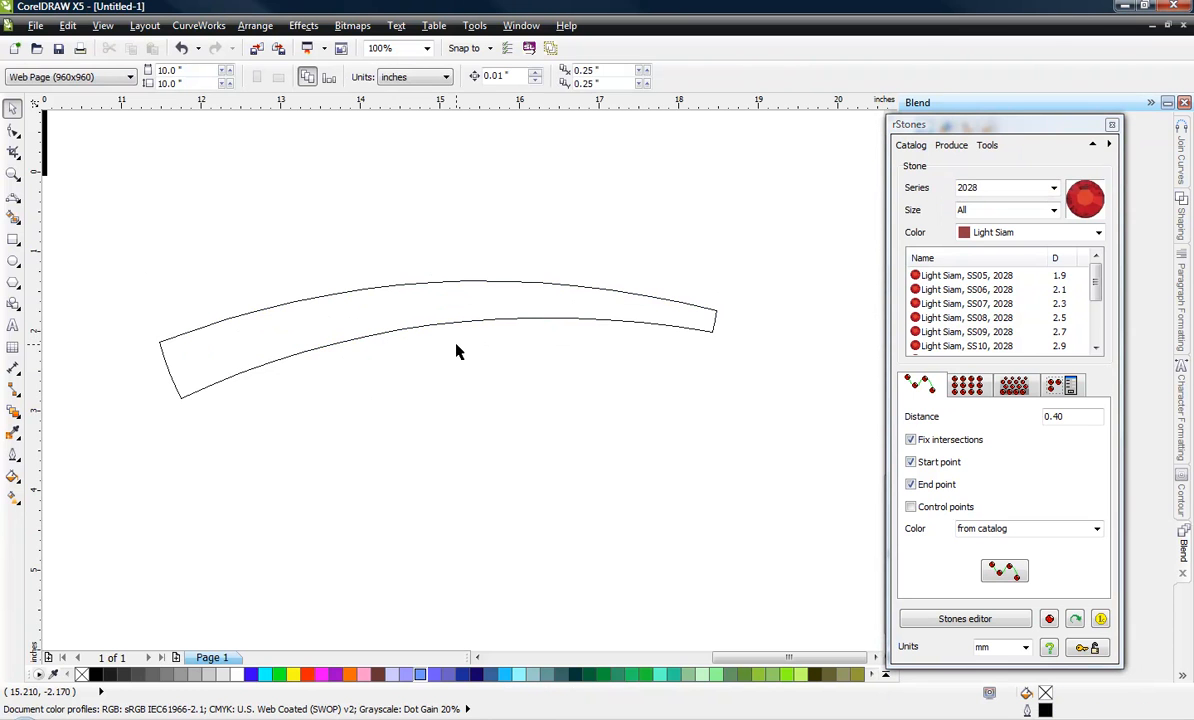
click(424, 322)
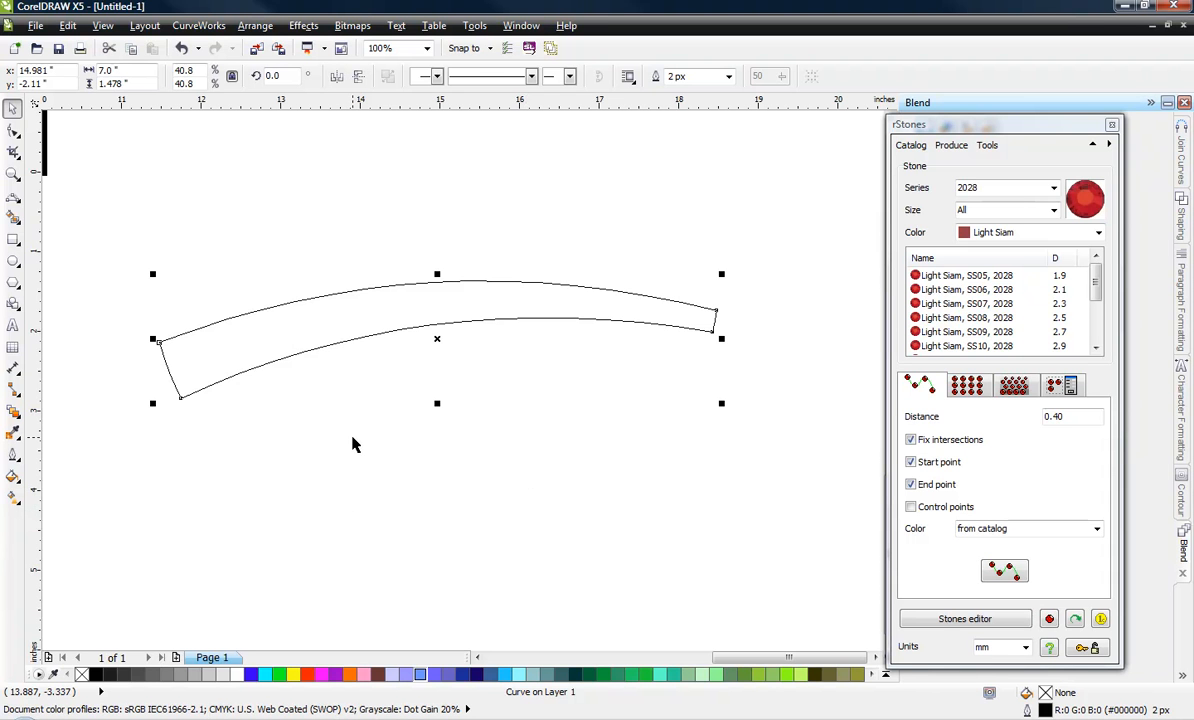
click(322, 429)
Select the plain band outline and choose the Light Siam, SS12, 2028 stone for it
click(323, 344)
click(950, 346)
drag(1098, 287, 1097, 297)
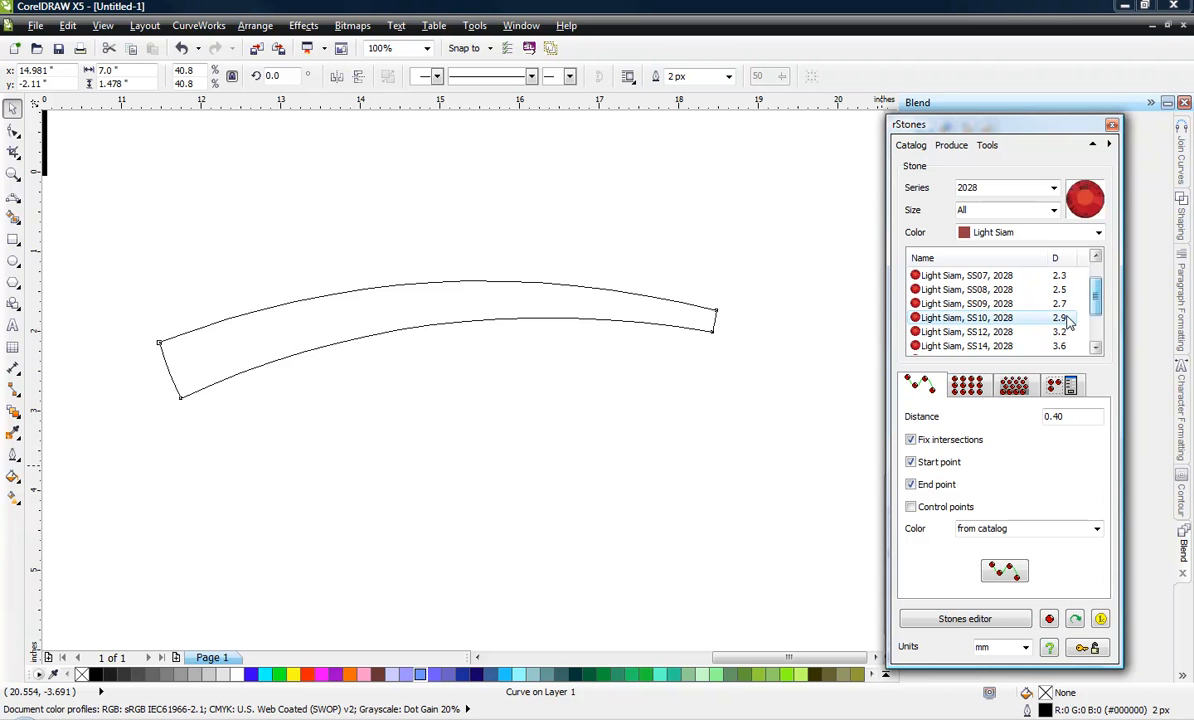
click(950, 332)
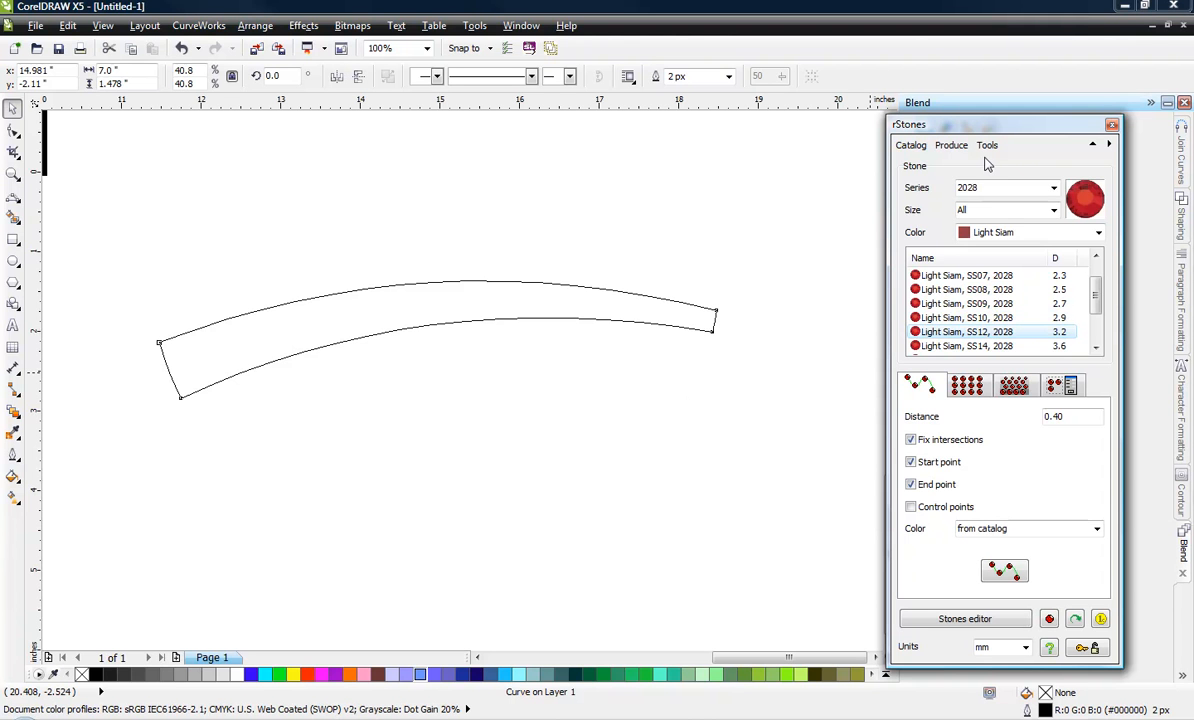
click(951, 145)
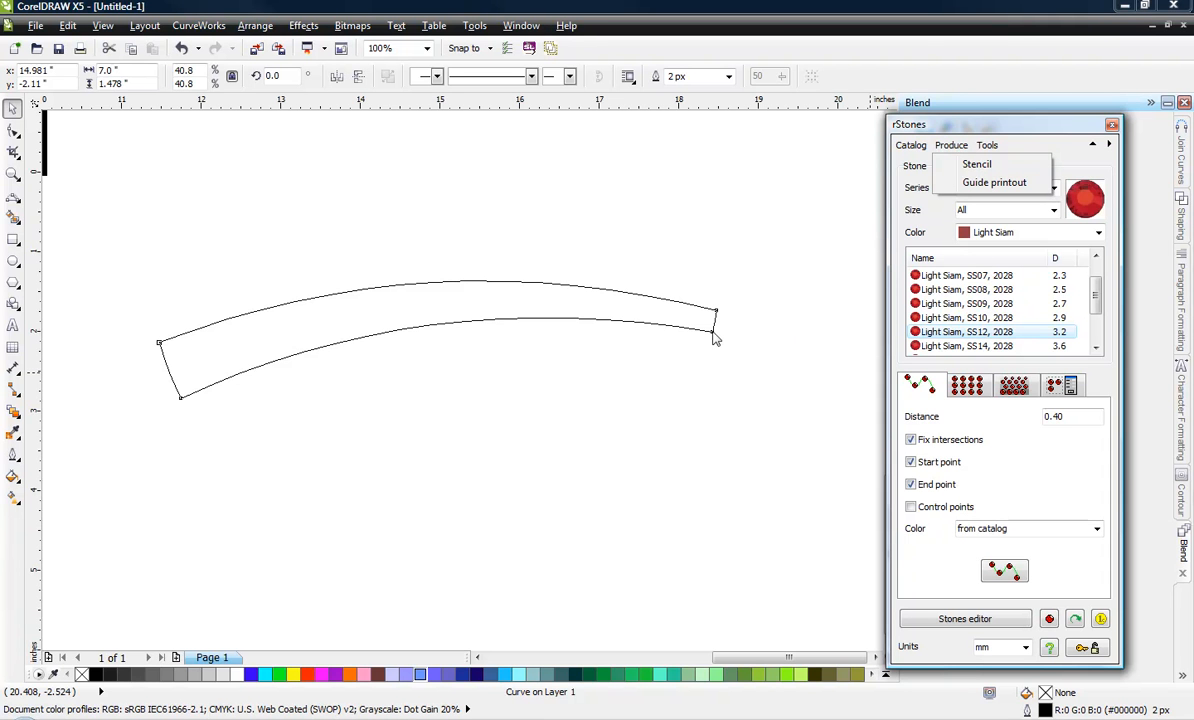
click(872, 365)
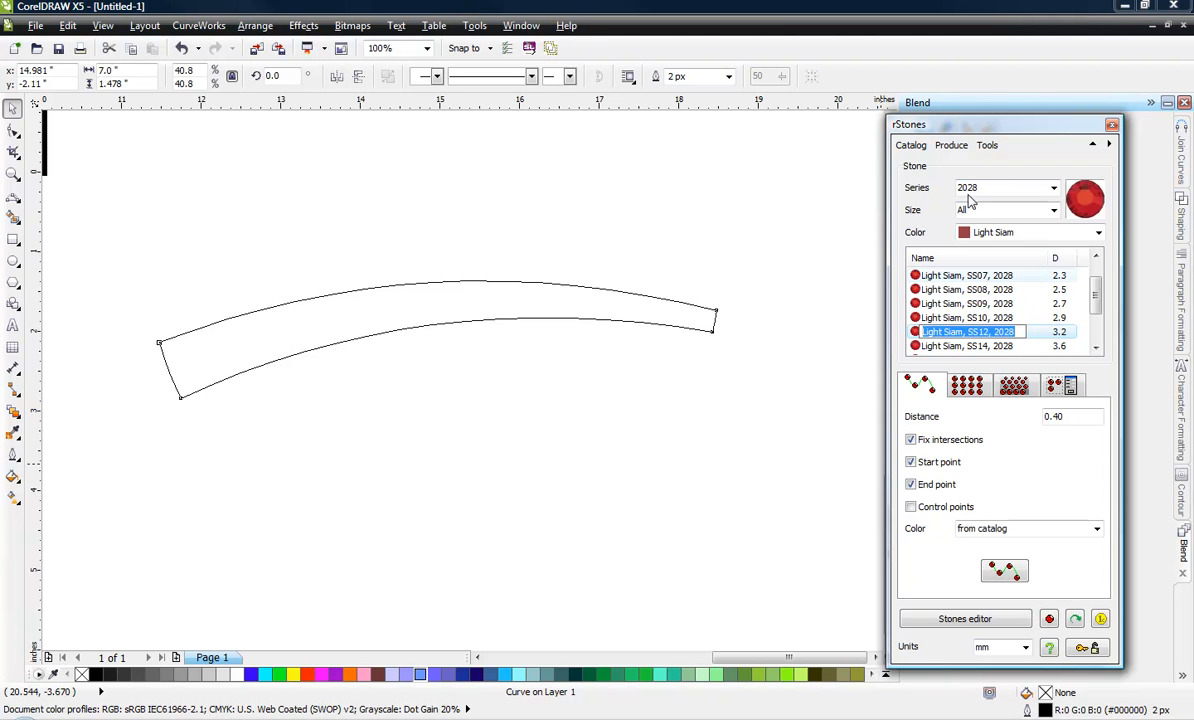
Enable the control points option and place the stones along the selected band outline
click(910, 507)
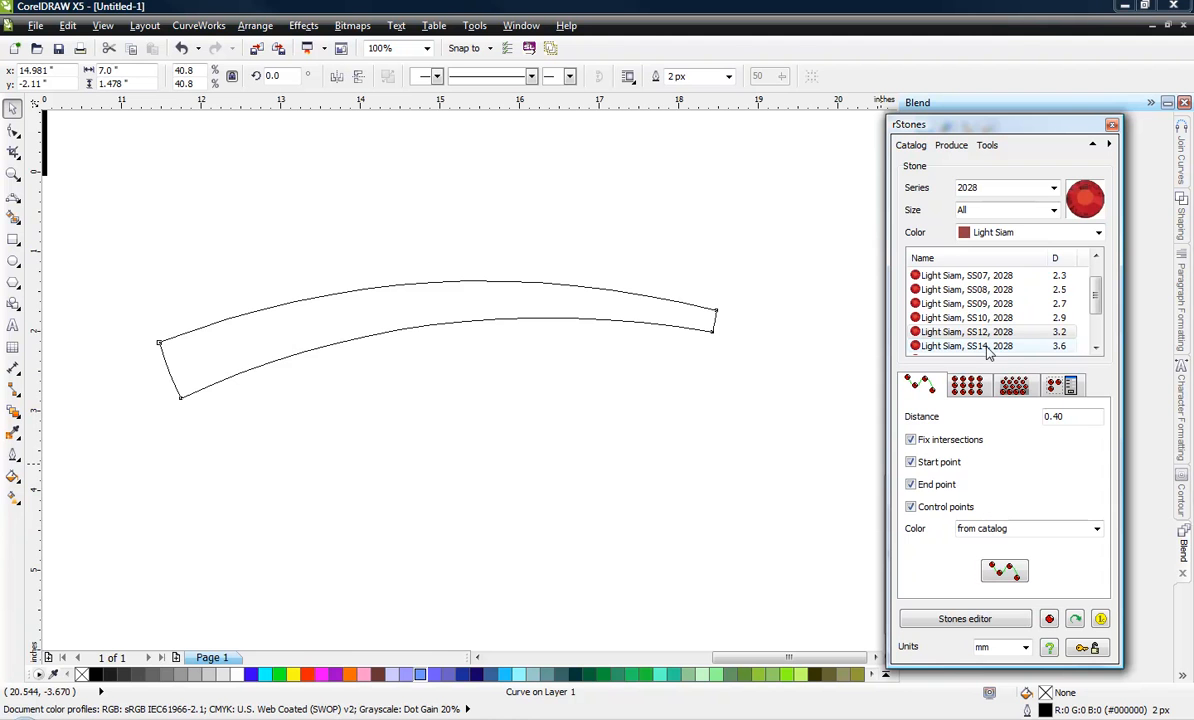
click(1010, 576)
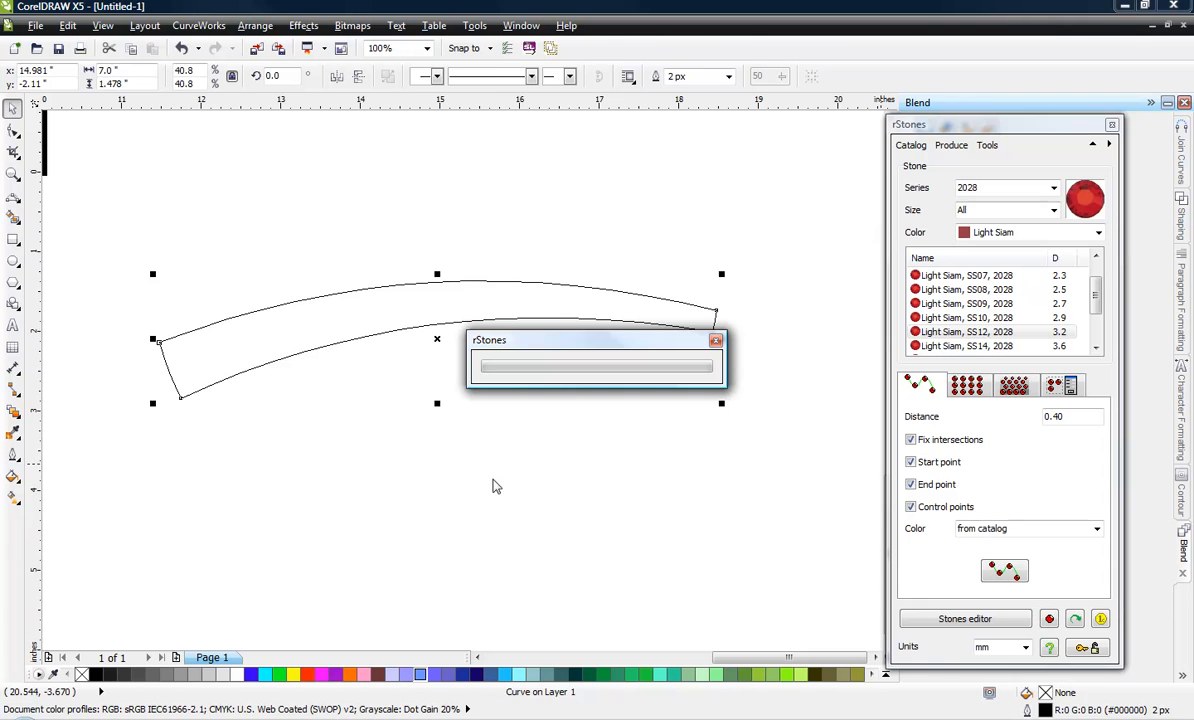
click(141, 192)
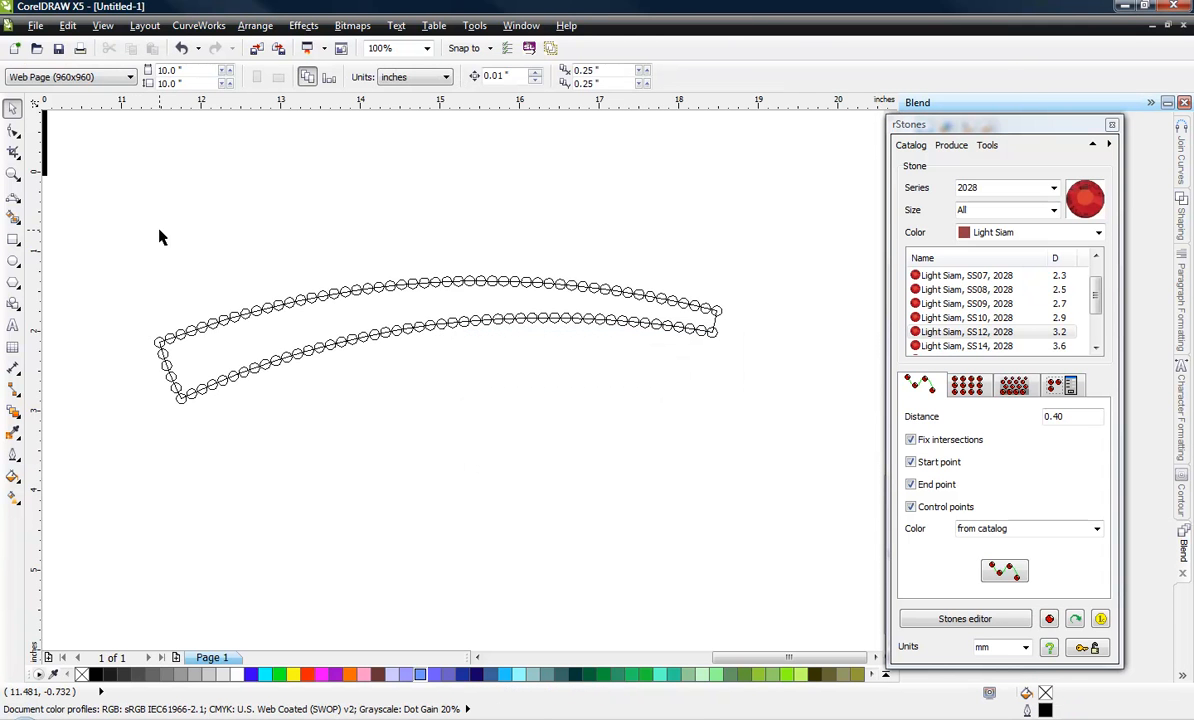
Switch from wireframe to full-colour view and compare the stones at the band's corners with the blended blue circles
click(102, 25)
click(105, 116)
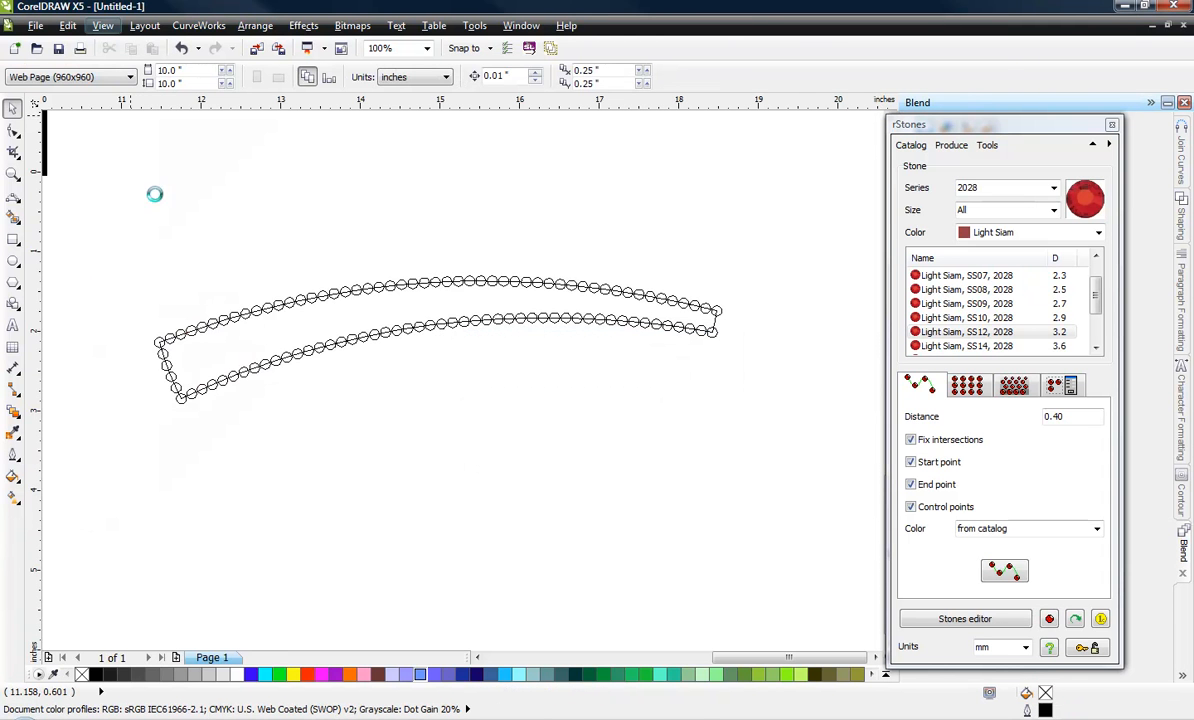
scroll(141, 382, up, 1)
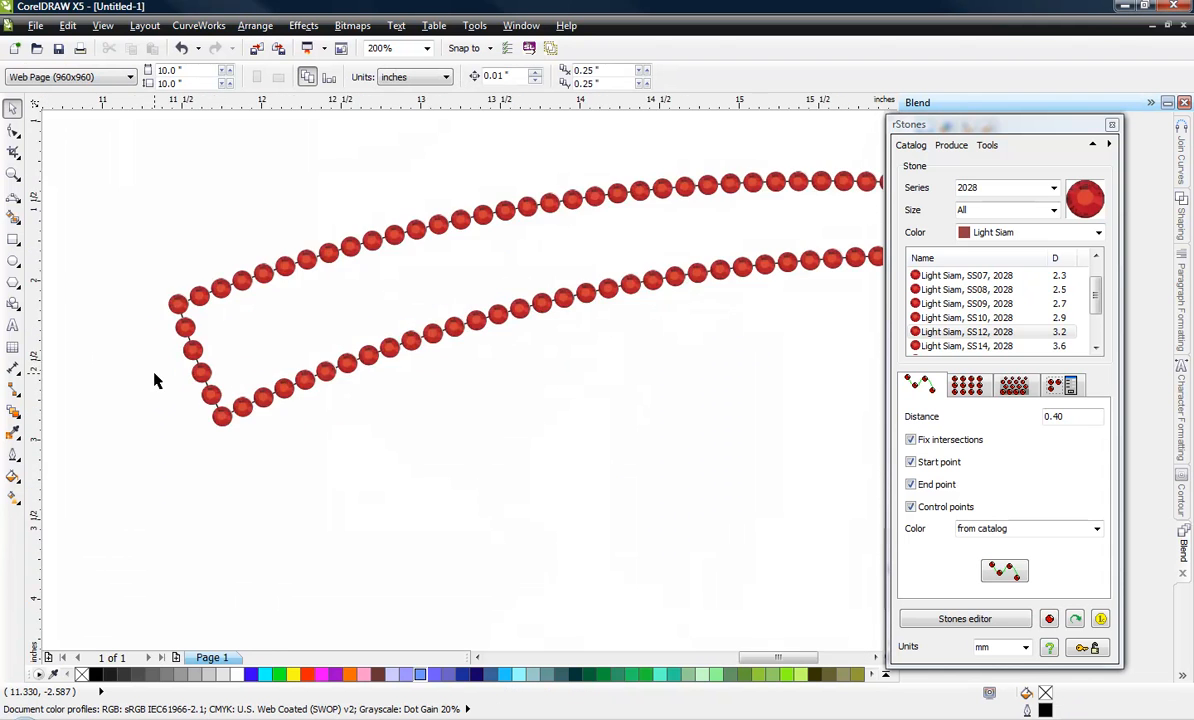
scroll(154, 380, up, 1)
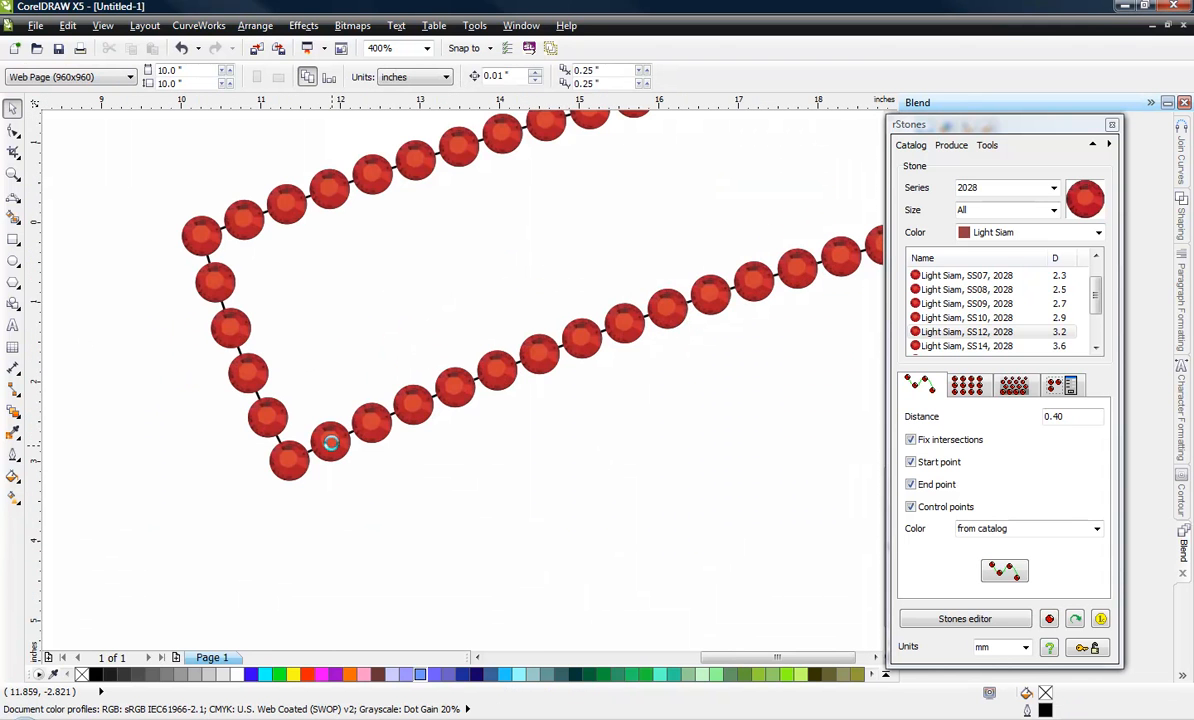
scroll(300, 442, down, 5)
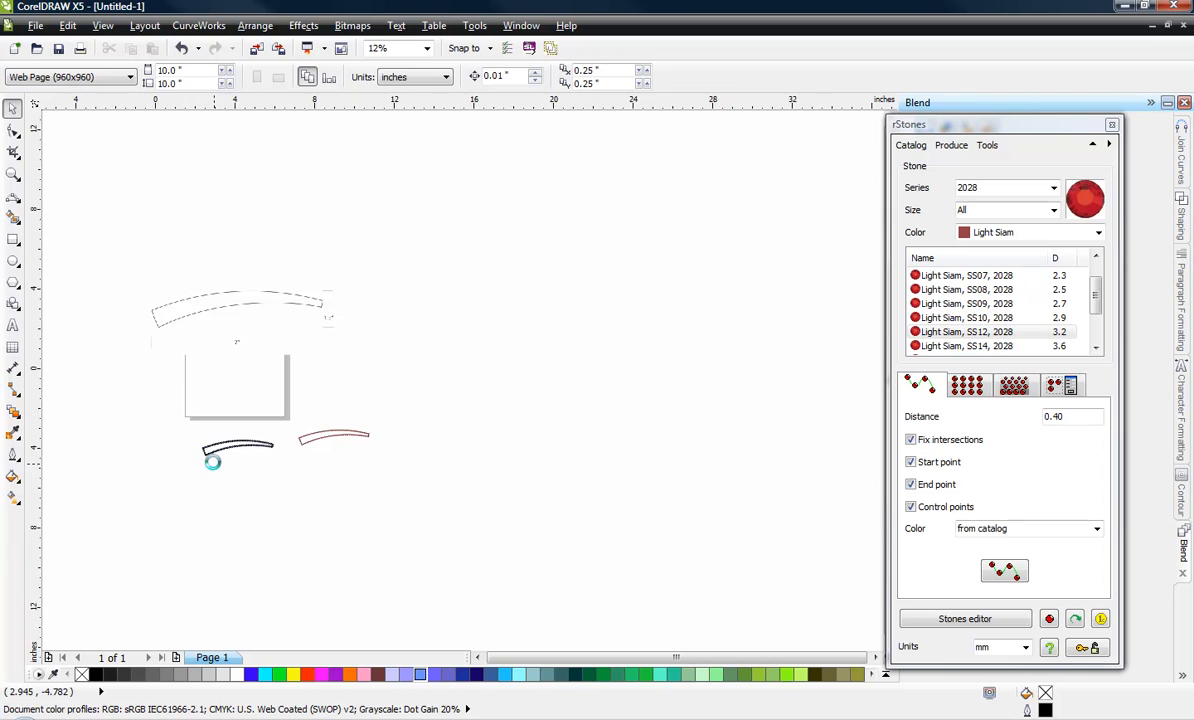
scroll(212, 461, up, 4)
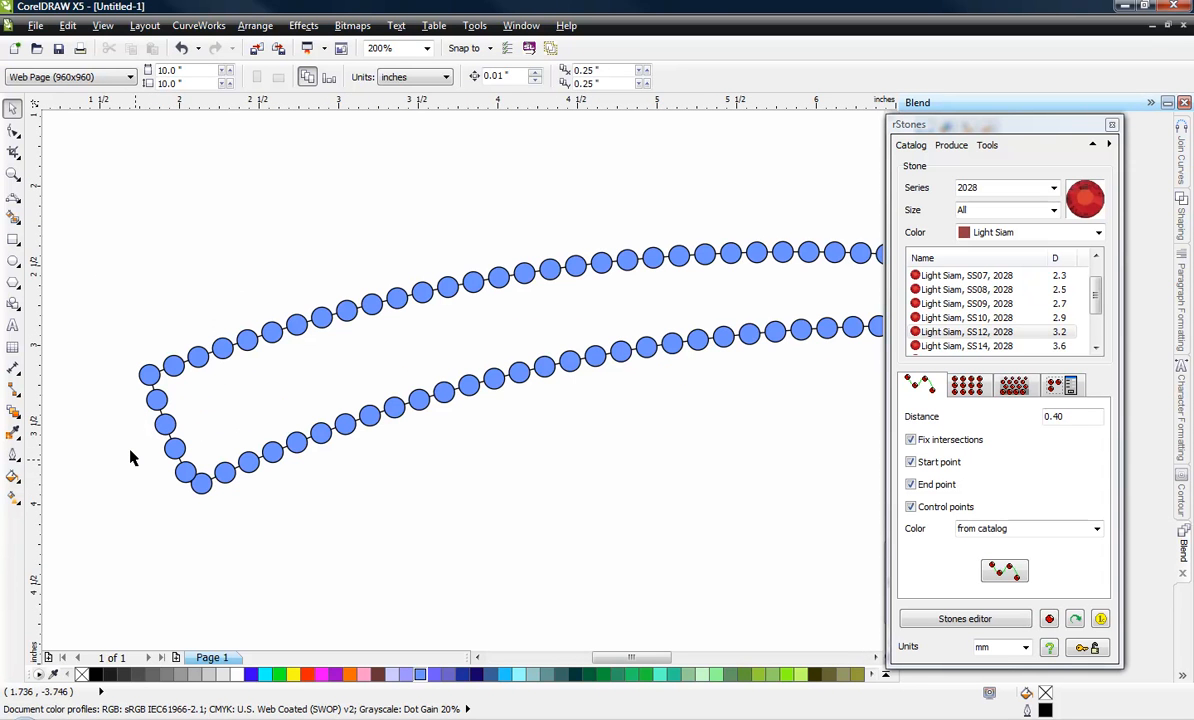
Copy a Light Siam stone into the gap on the red band's narrow end, at about x 18.456, y -1.882 inches
scroll(125, 450, down, 2)
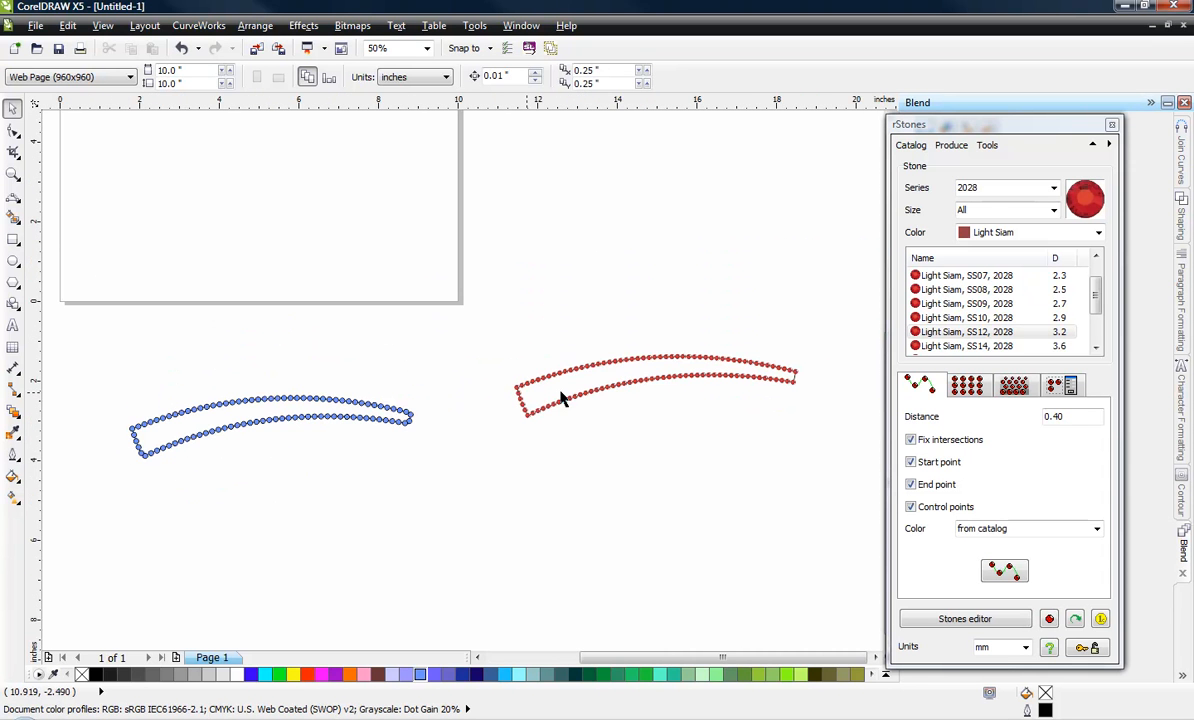
scroll(788, 385, up, 1)
scroll(788, 385, up, 1)
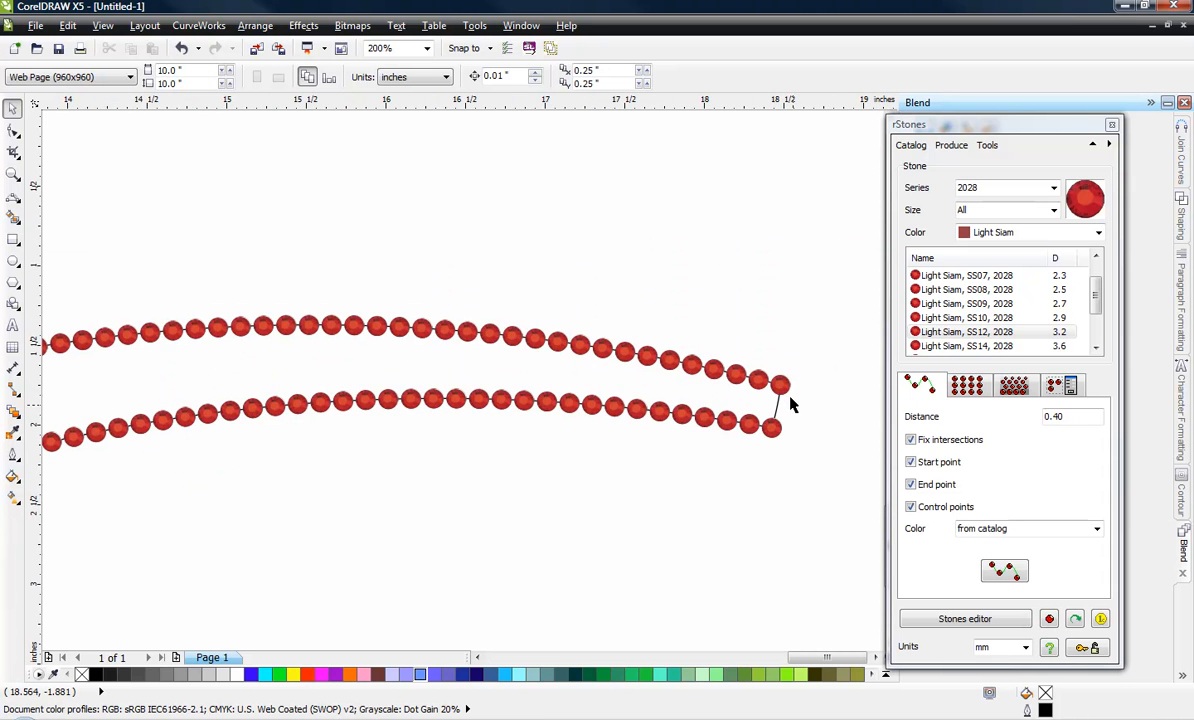
scroll(786, 396, up, 1)
scroll(780, 411, up, 1)
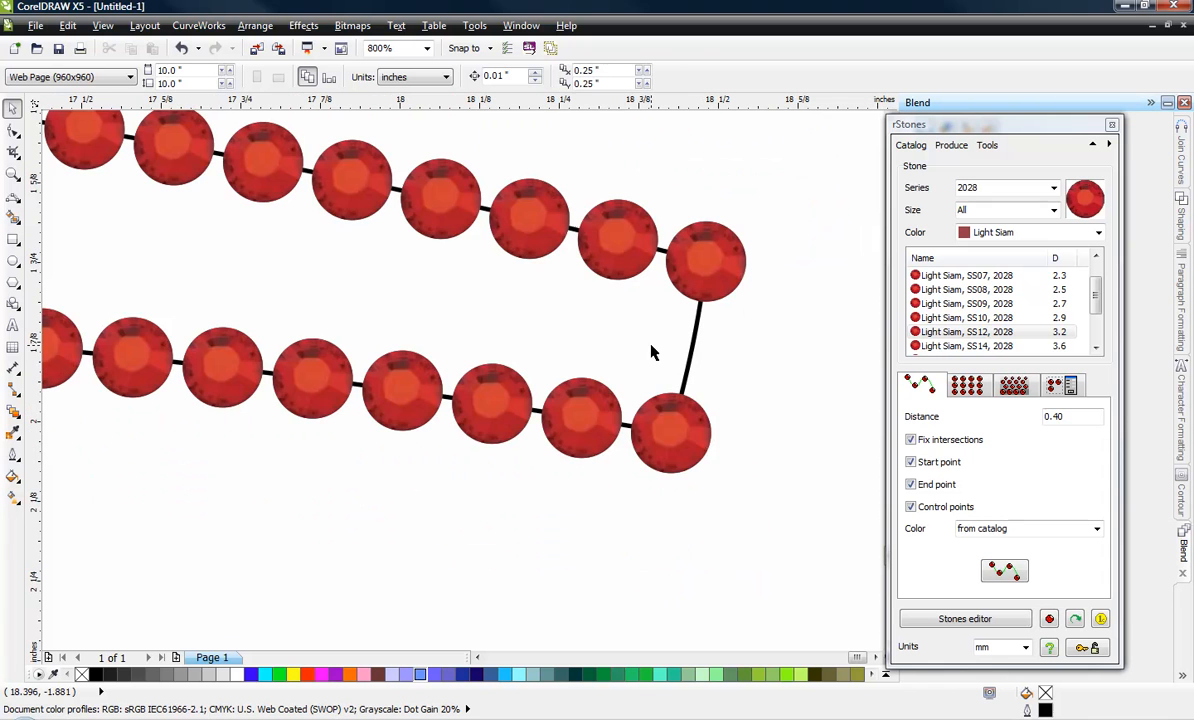
drag(684, 437, 706, 350)
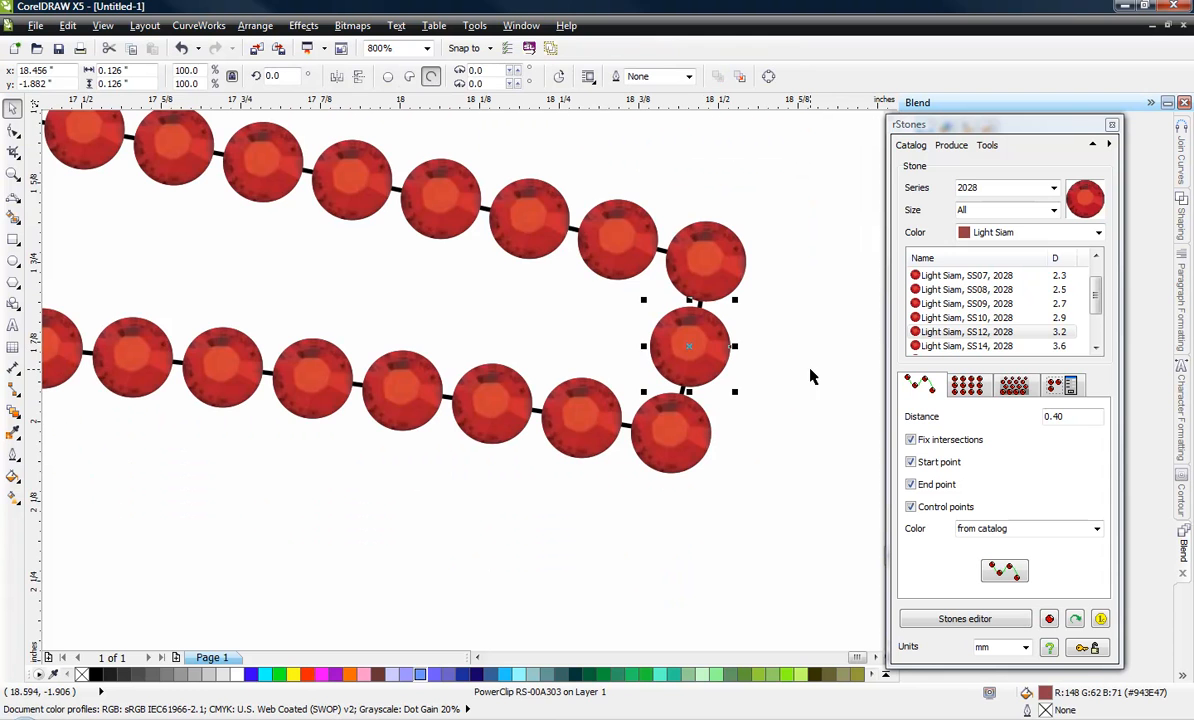
click(773, 386)
scroll(773, 386, down, 1)
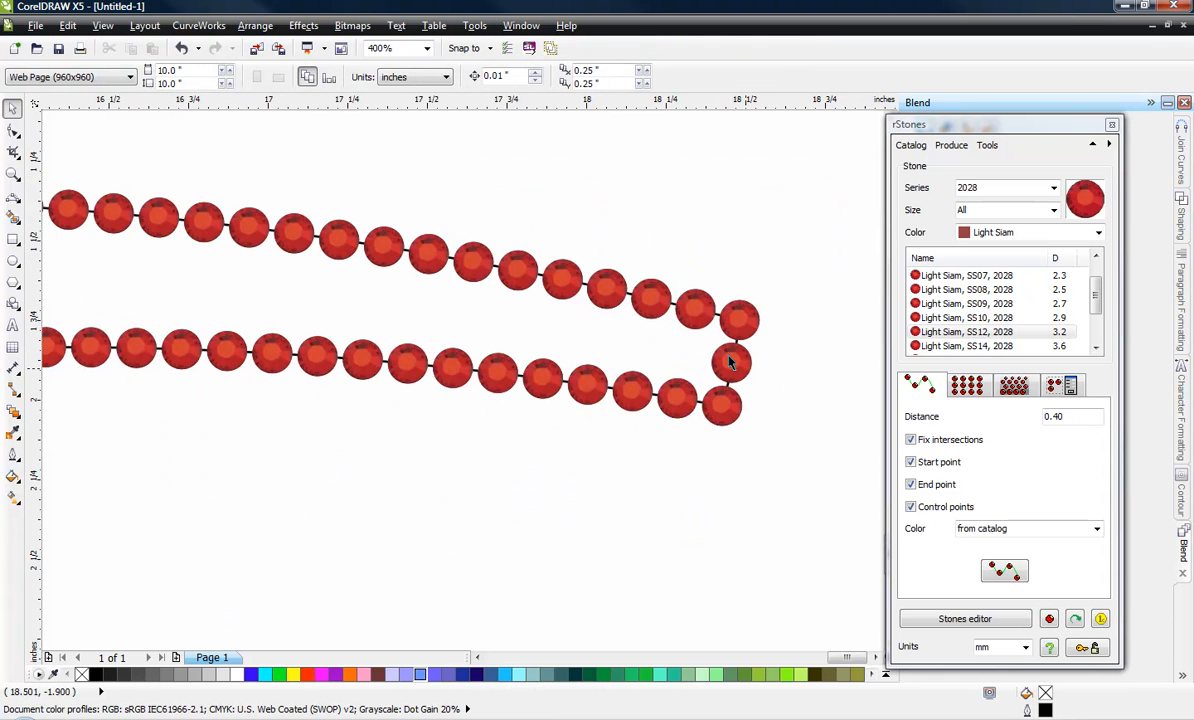
scroll(731, 363, up, 1)
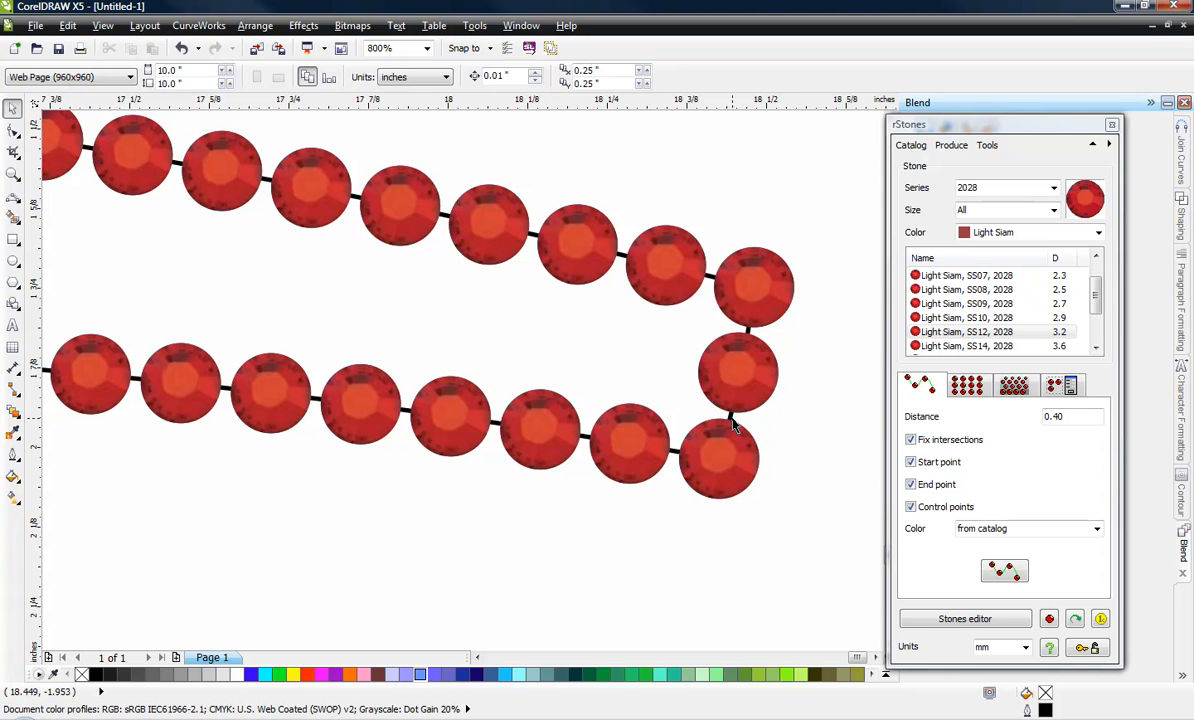
click(1079, 413)
Select the blue blend's control curve and bow the band's upper edge upward with the Shape tool
scroll(602, 381, down, 6)
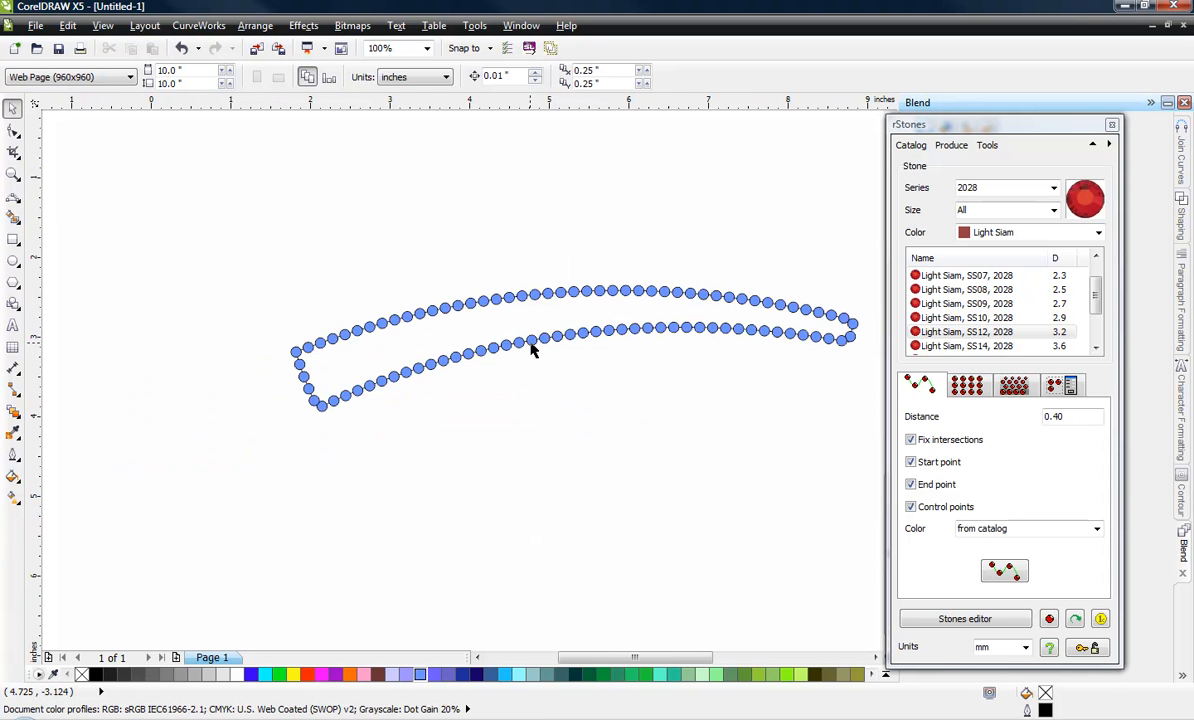
scroll(563, 335, up, 1)
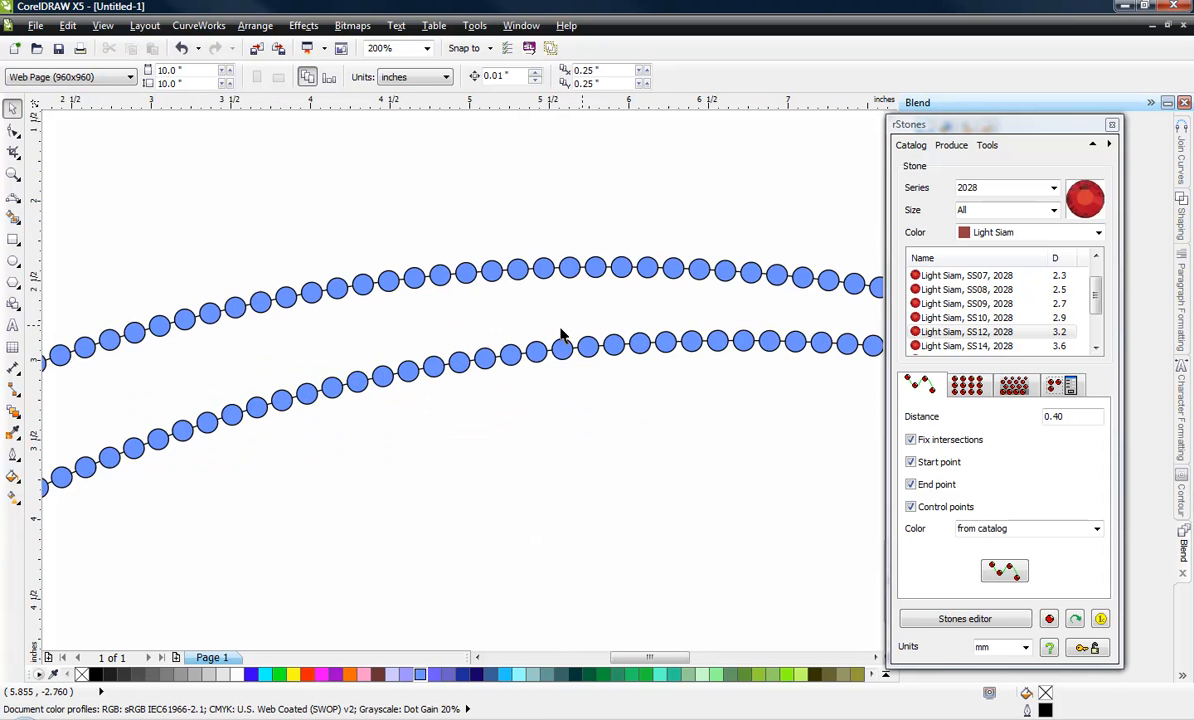
scroll(431, 376, up, 1)
click(413, 362)
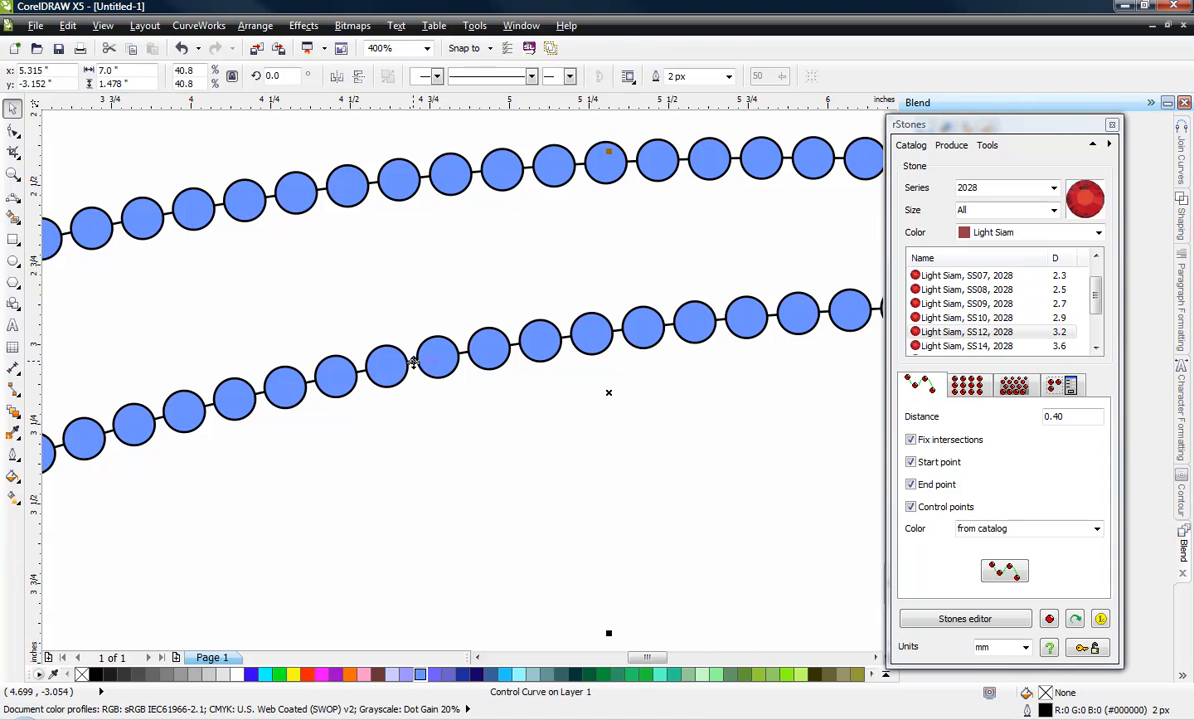
click(13, 130)
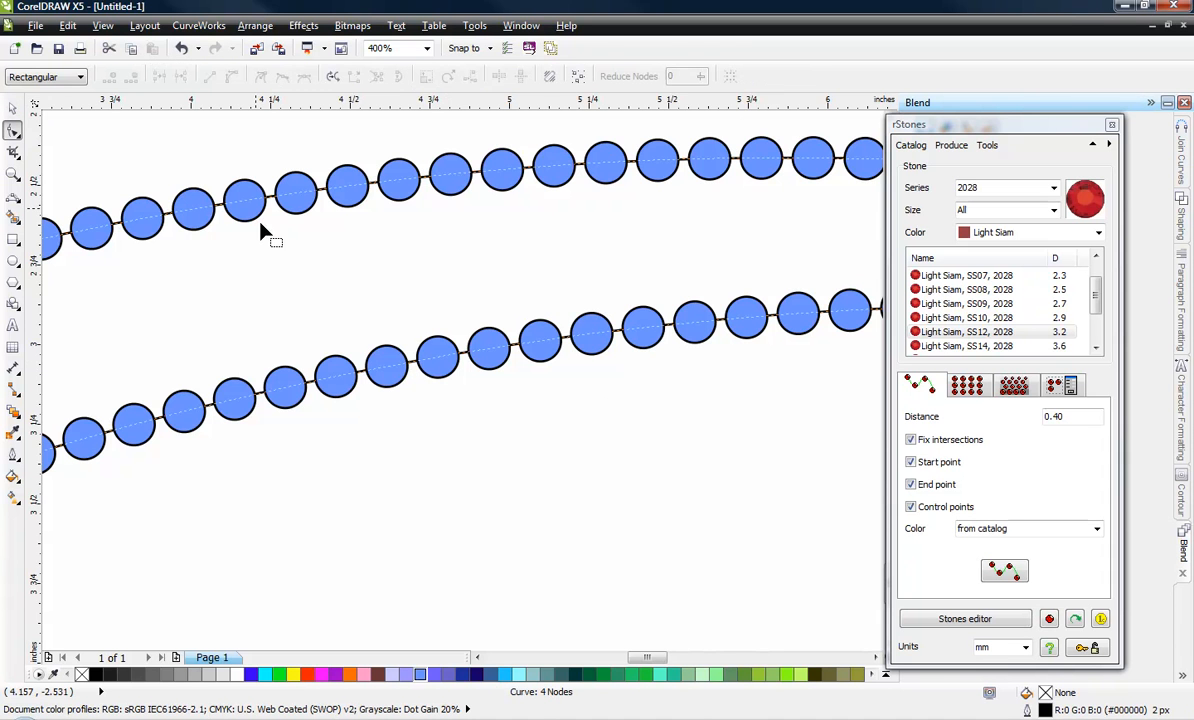
scroll(186, 248, down, 1)
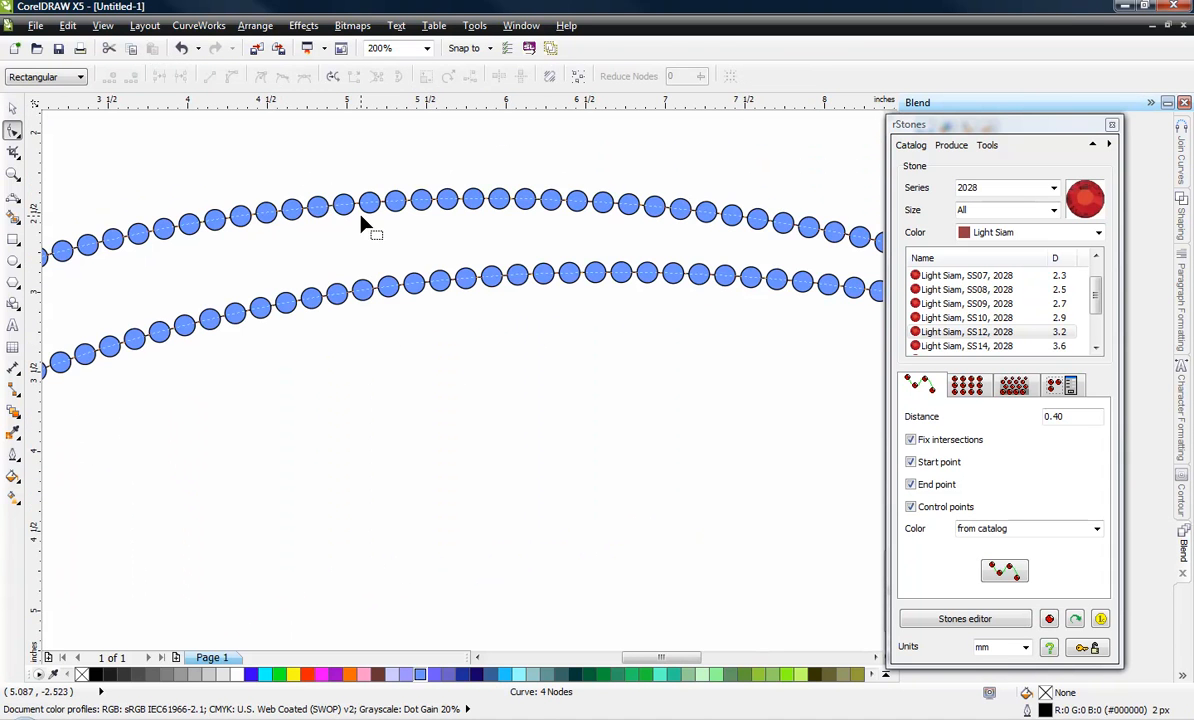
scroll(525, 266, down, 1)
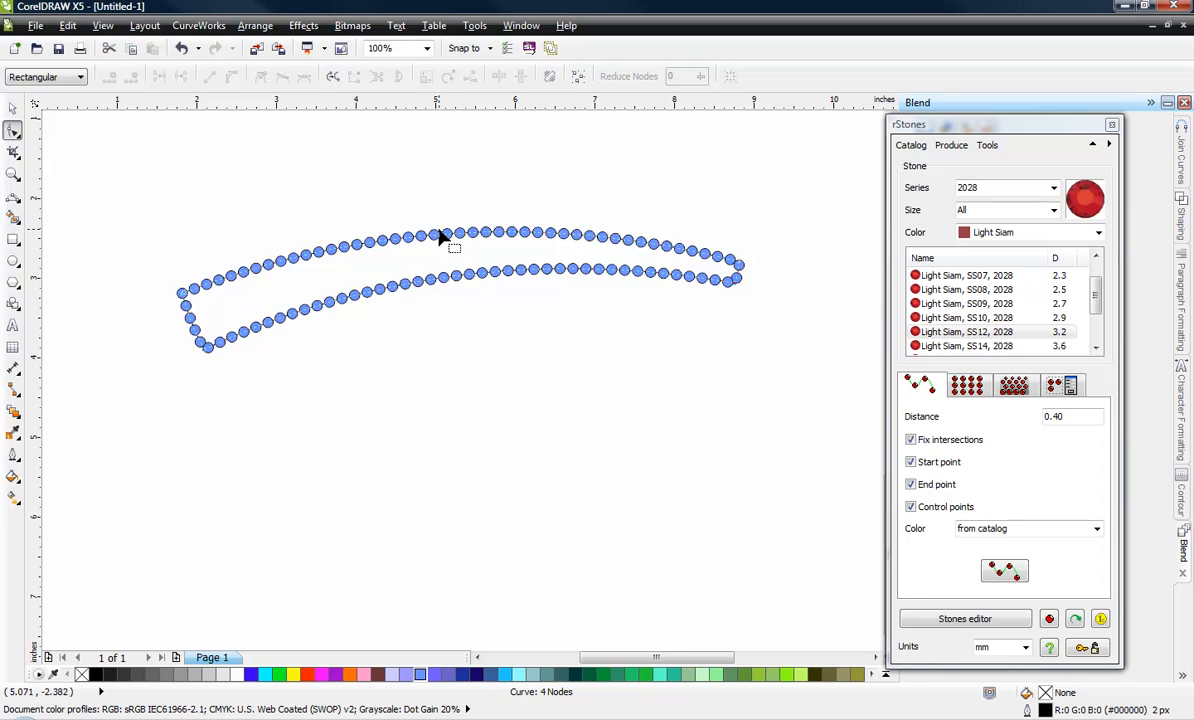
scroll(410, 230, up, 2)
drag(395, 262, 362, 141)
scroll(392, 249, down, 3)
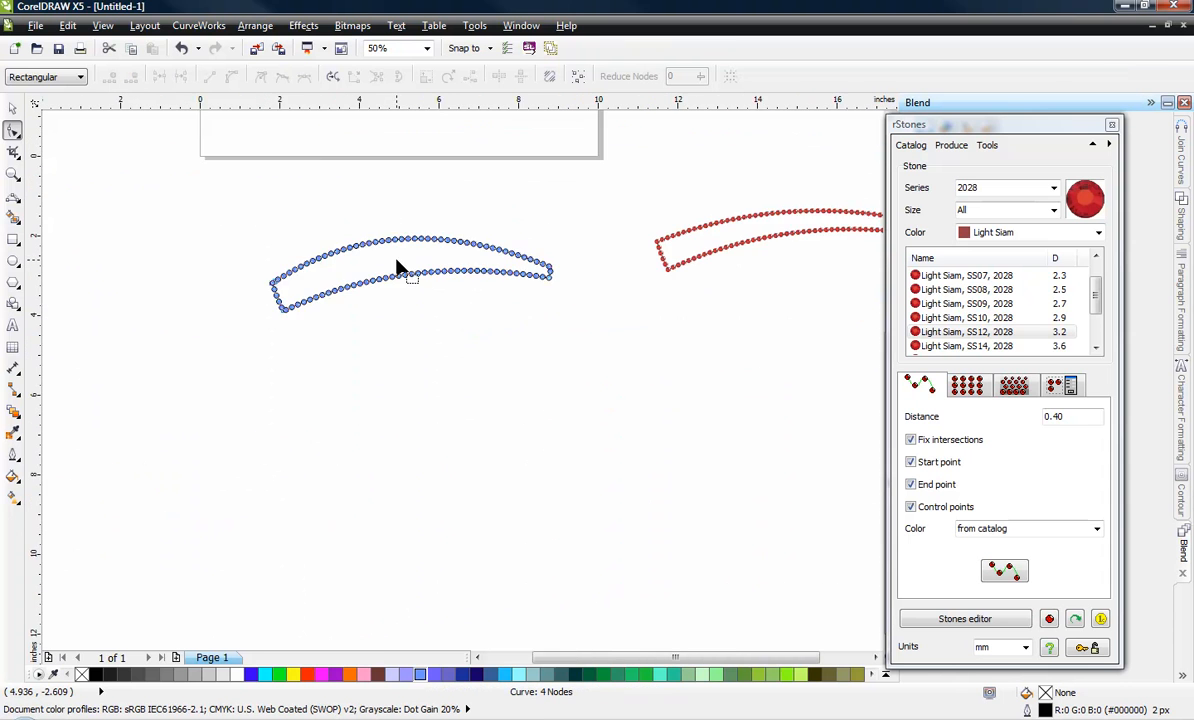
scroll(391, 247, up, 1)
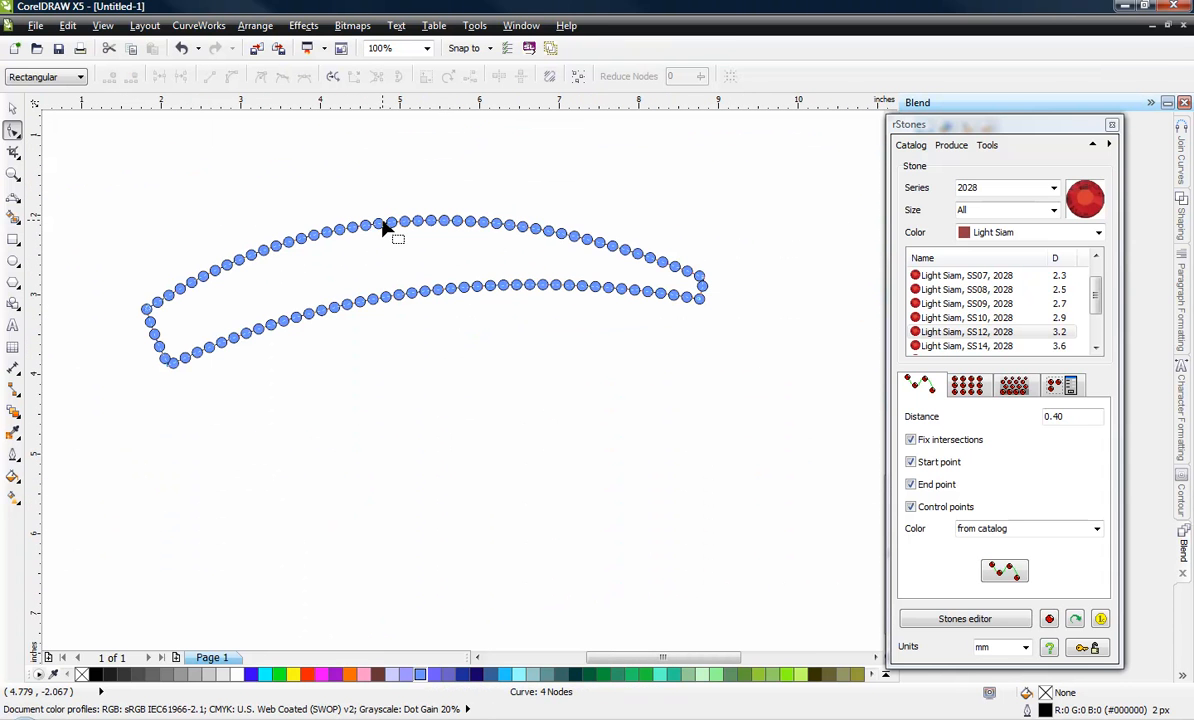
drag(383, 229, 386, 203)
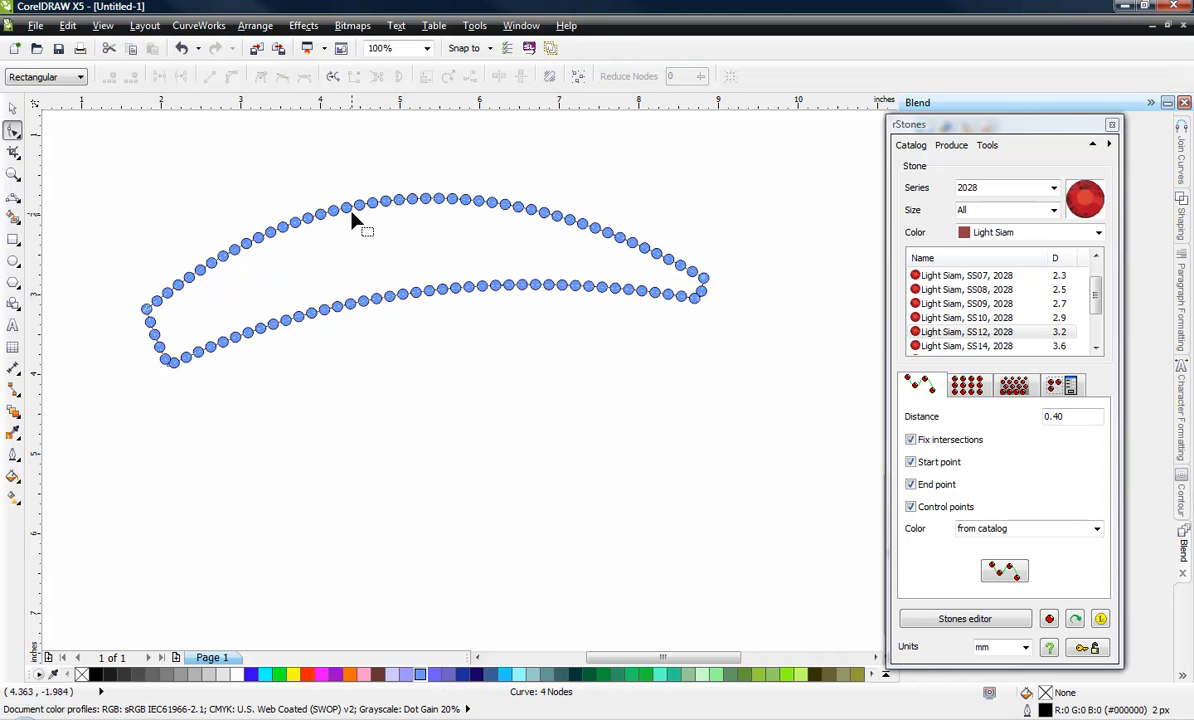
Flatten the blue band's upper edge downward and pull its lower edge down into a deep curve reaching about y -7.1 inches
drag(355, 205, 357, 256)
drag(435, 294, 460, 416)
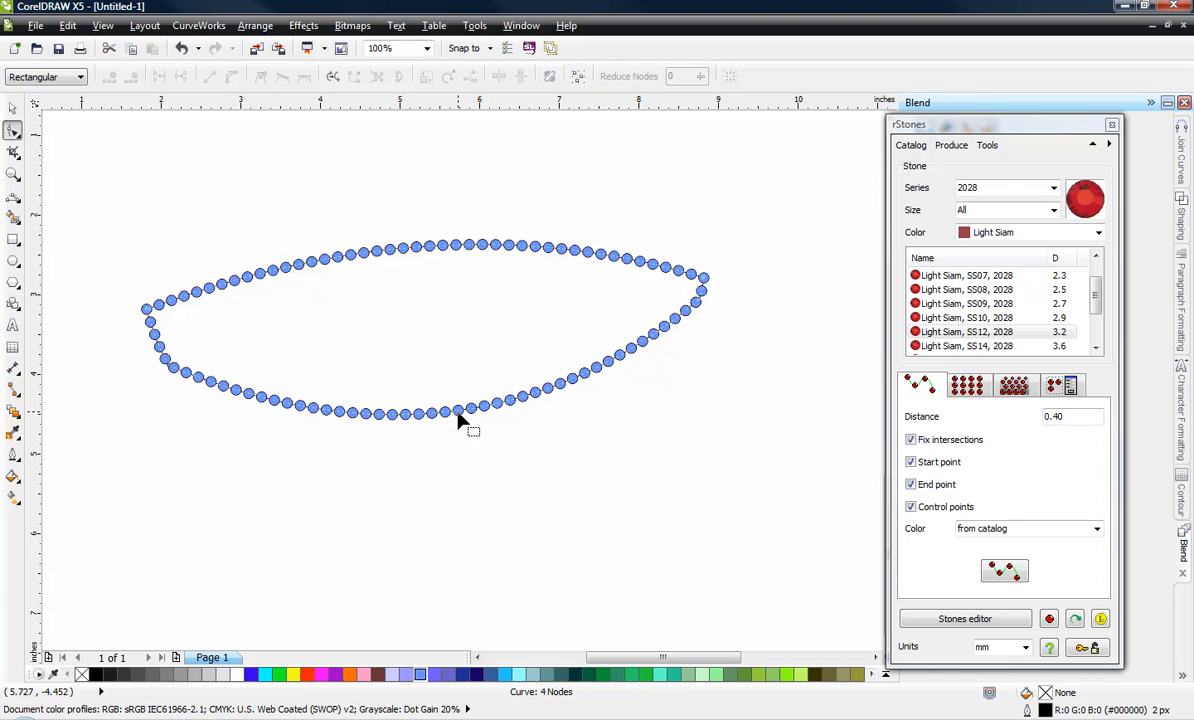
drag(458, 416, 498, 618)
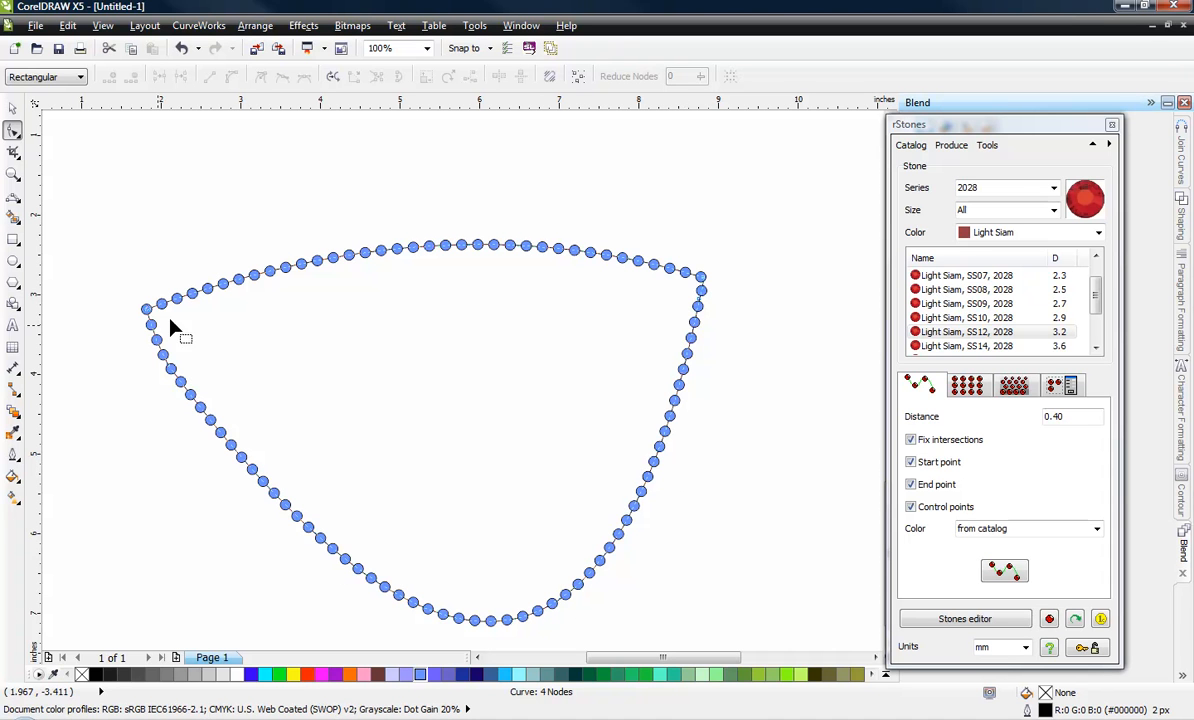
Move the rStones window off the Blend settings and set the blue circle blend to 120 steps
click(13, 108)
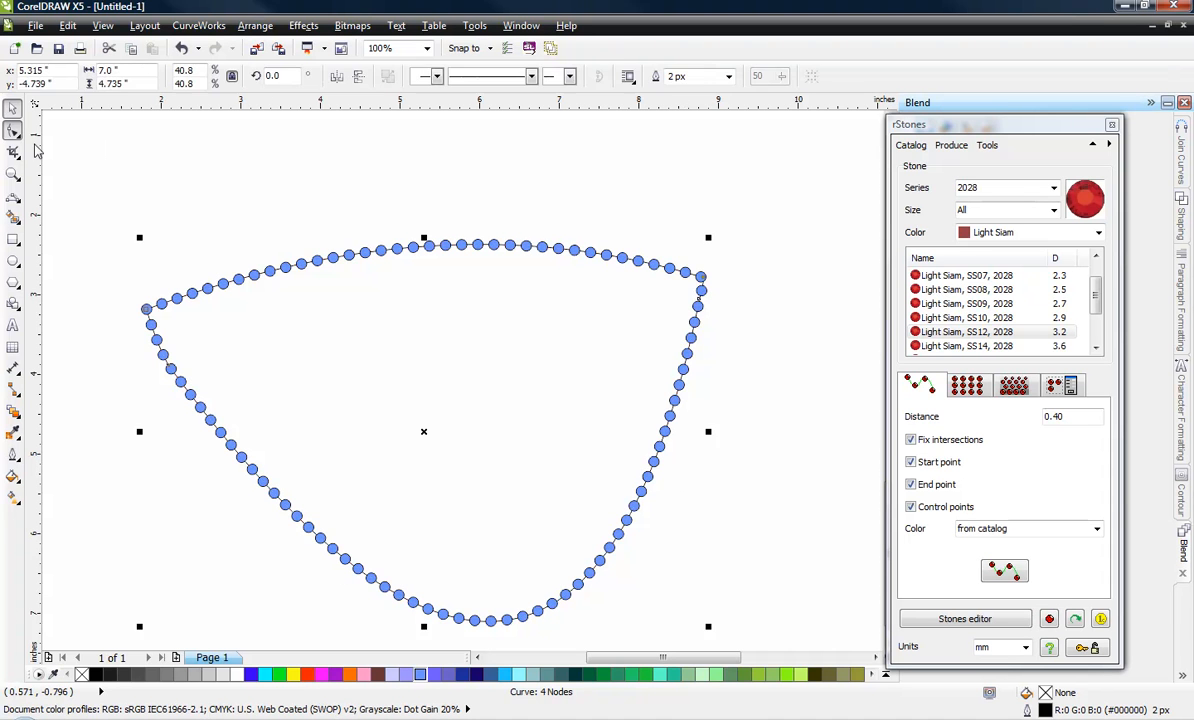
click(245, 180)
click(407, 255)
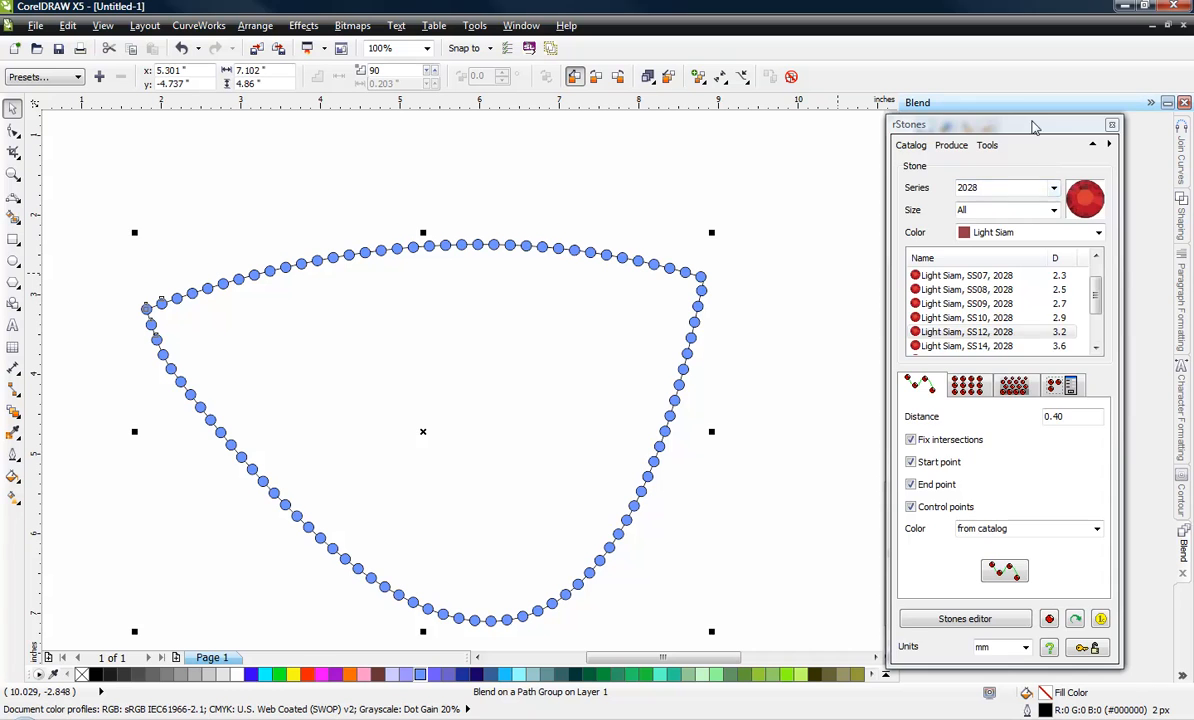
drag(1035, 127, 972, 101)
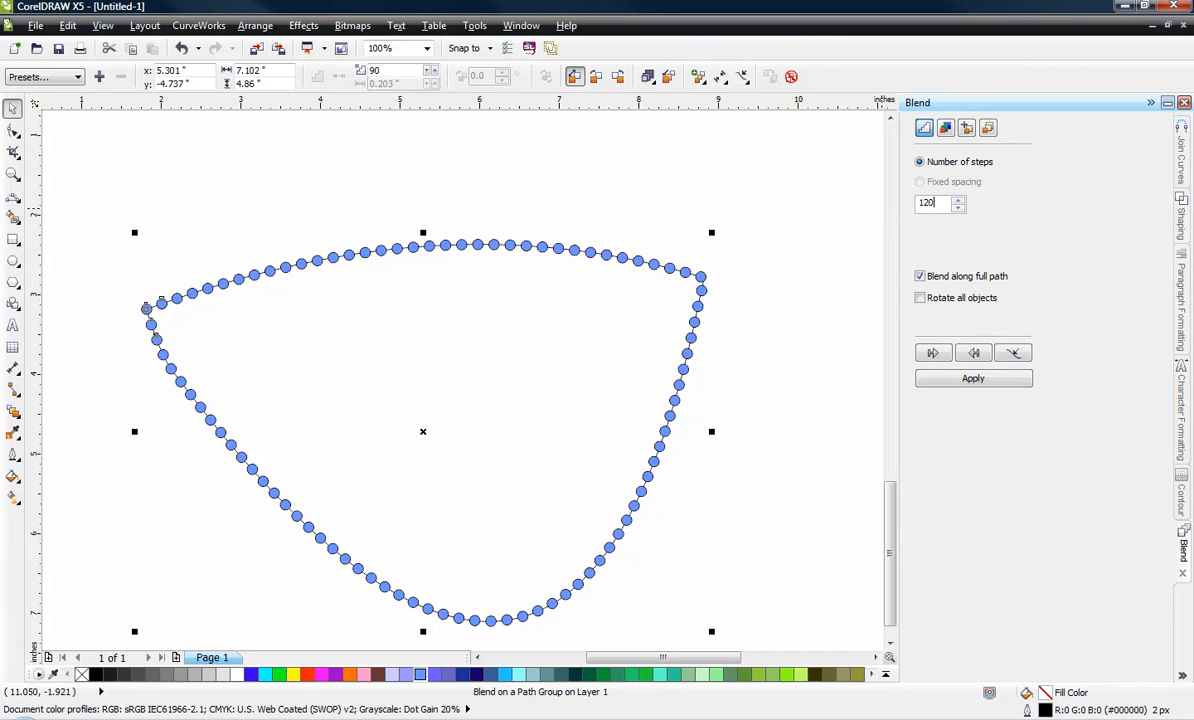
click(941, 379)
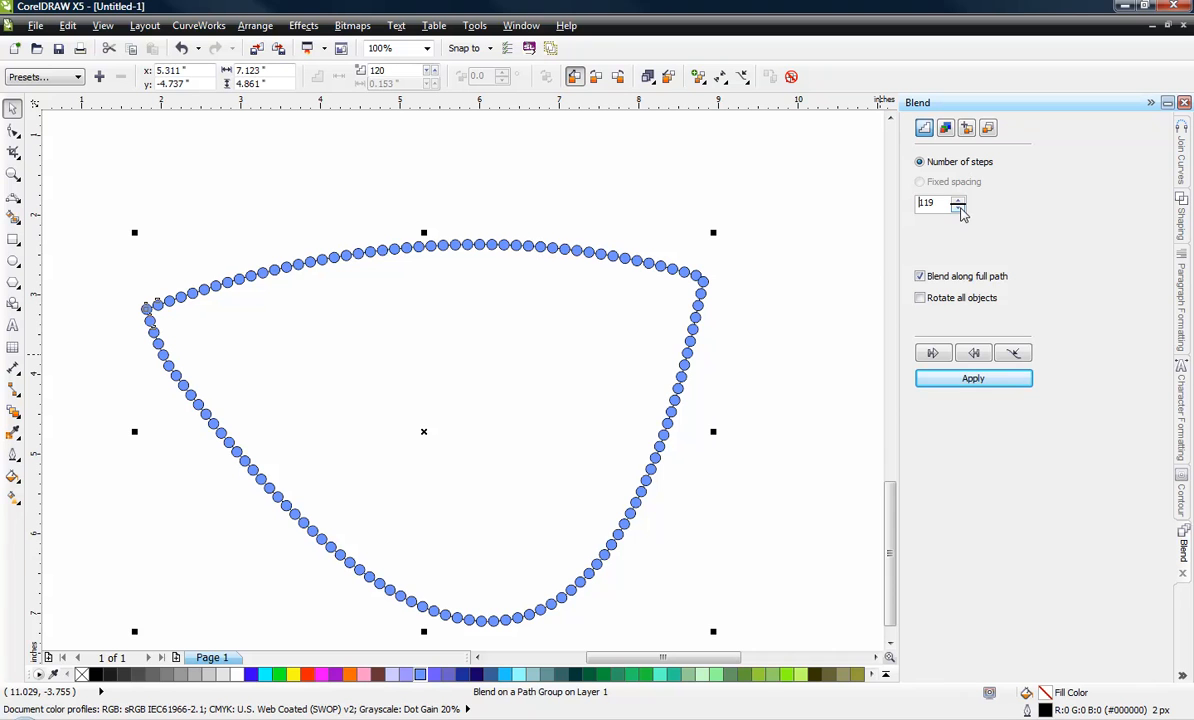
Set the blend to 100 steps and check the circle spacing along the shape's steep side
drag(936, 204, 897, 213)
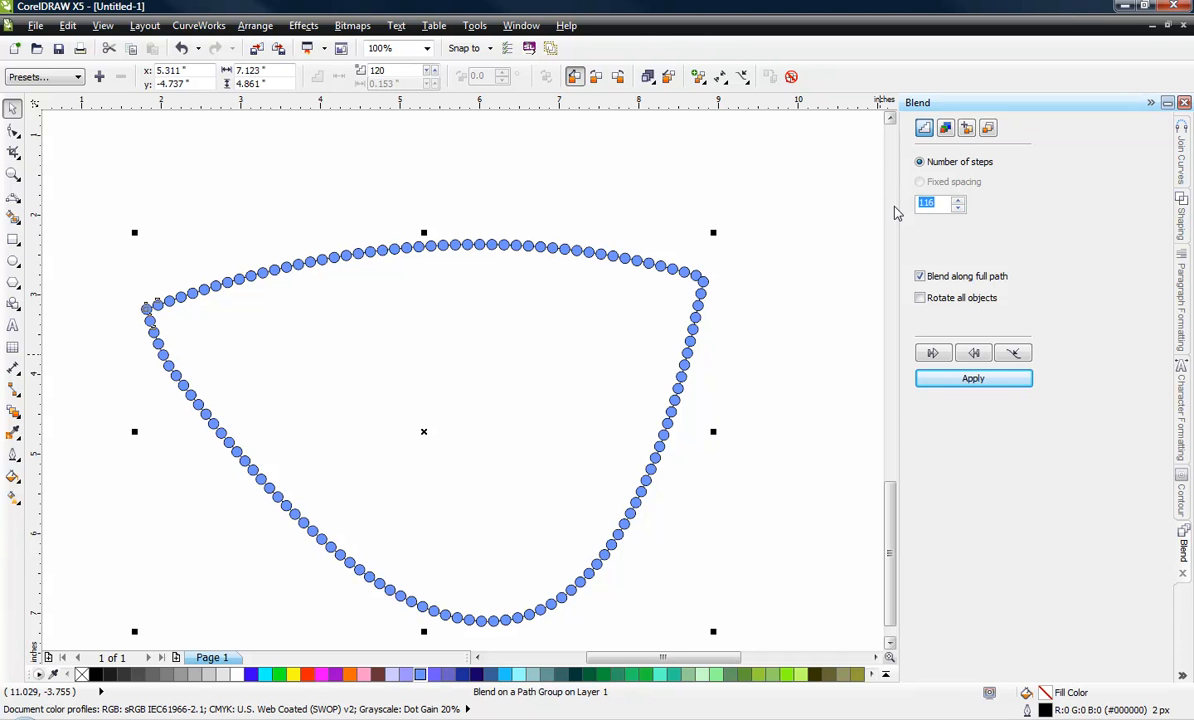
text(100)
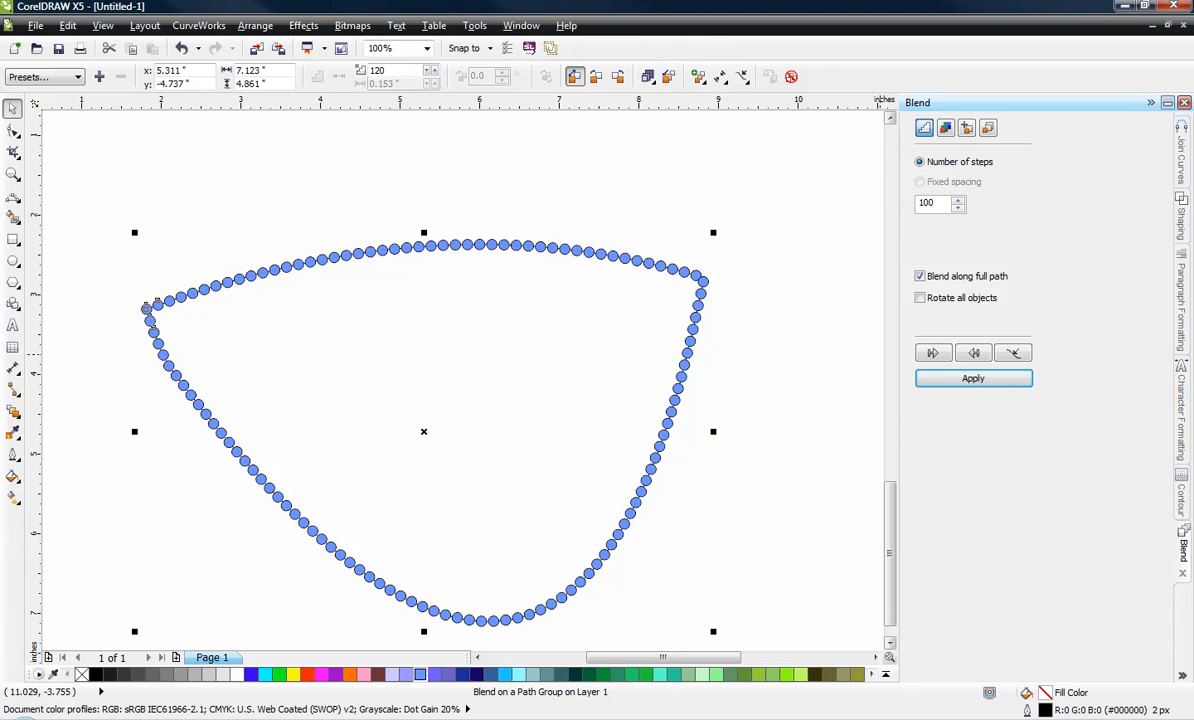
click(955, 378)
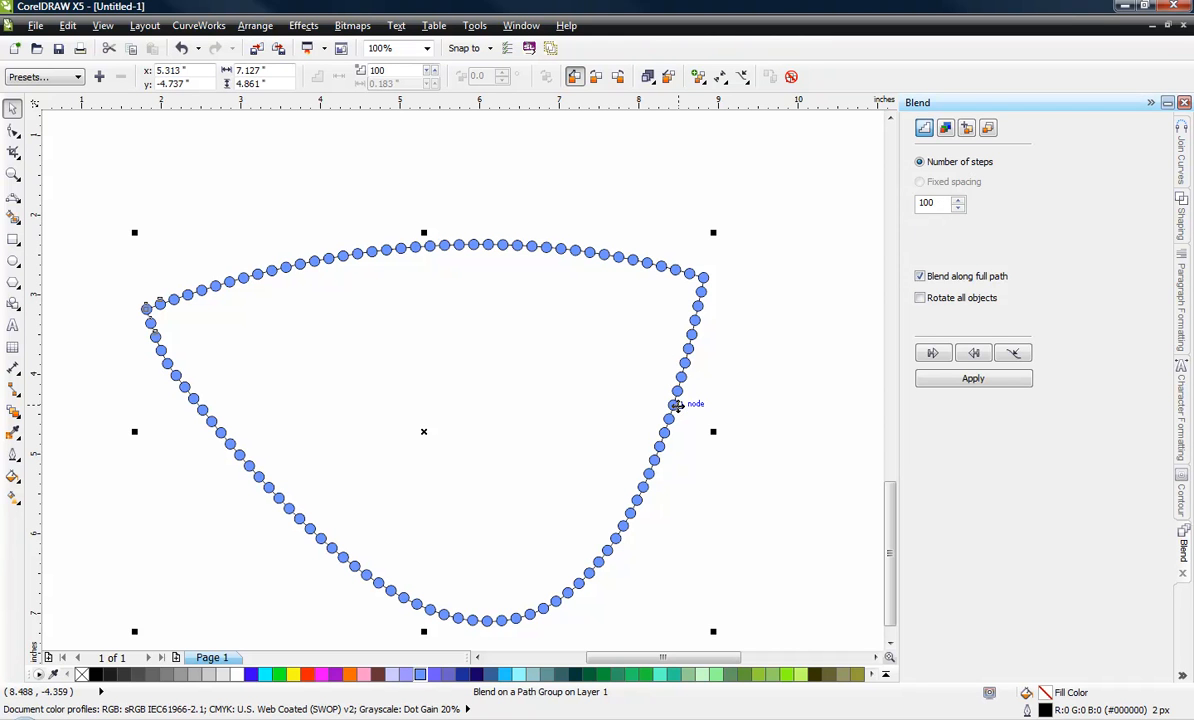
click(678, 480)
scroll(674, 469, up, 4)
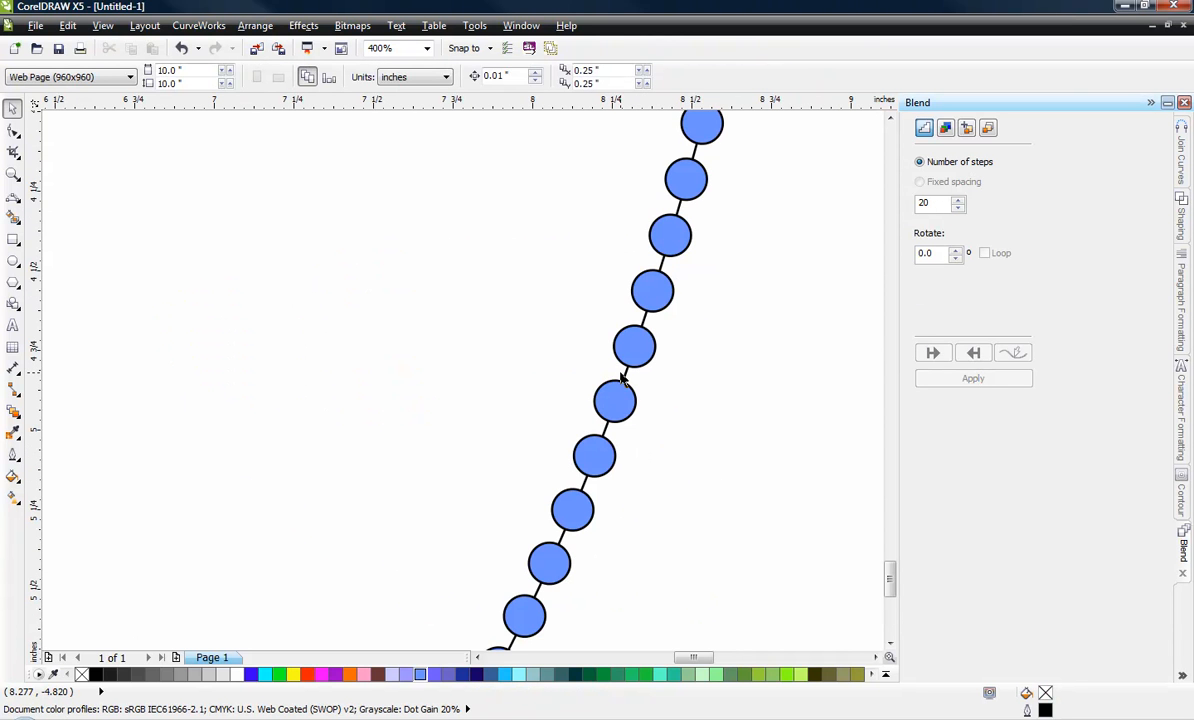
scroll(709, 413, down, 4)
Reselect the blue blend and set it to 110 steps along the full path
click(691, 392)
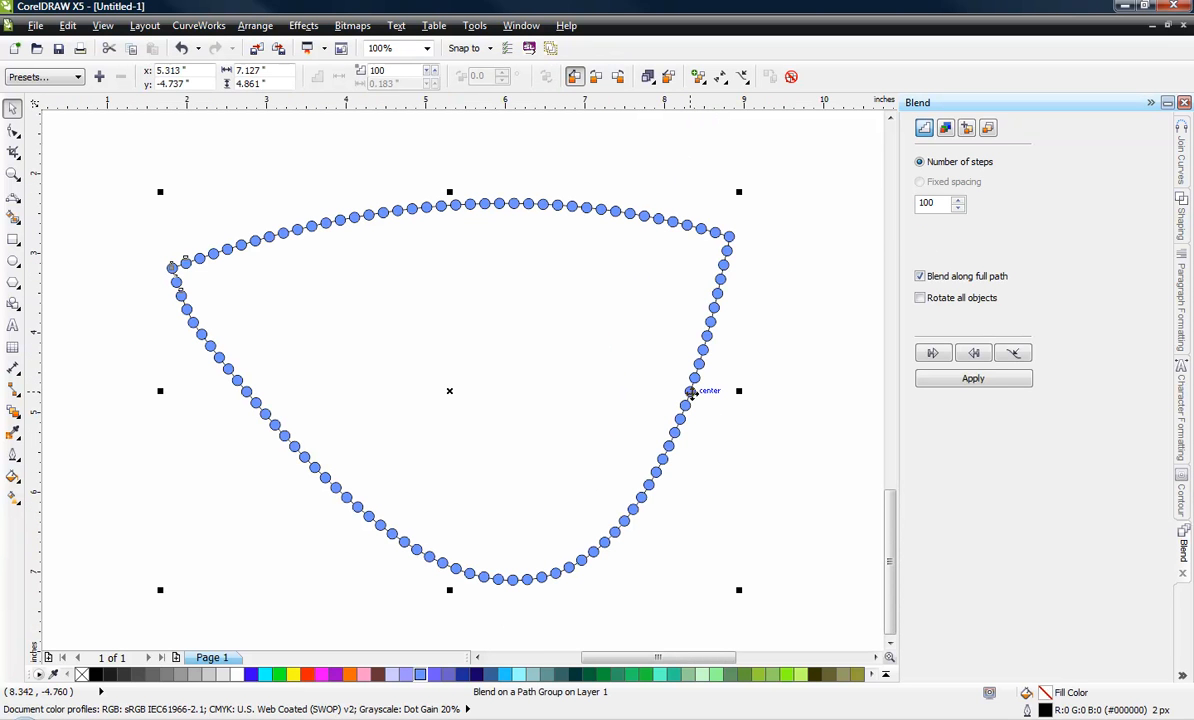
drag(934, 203, 913, 215)
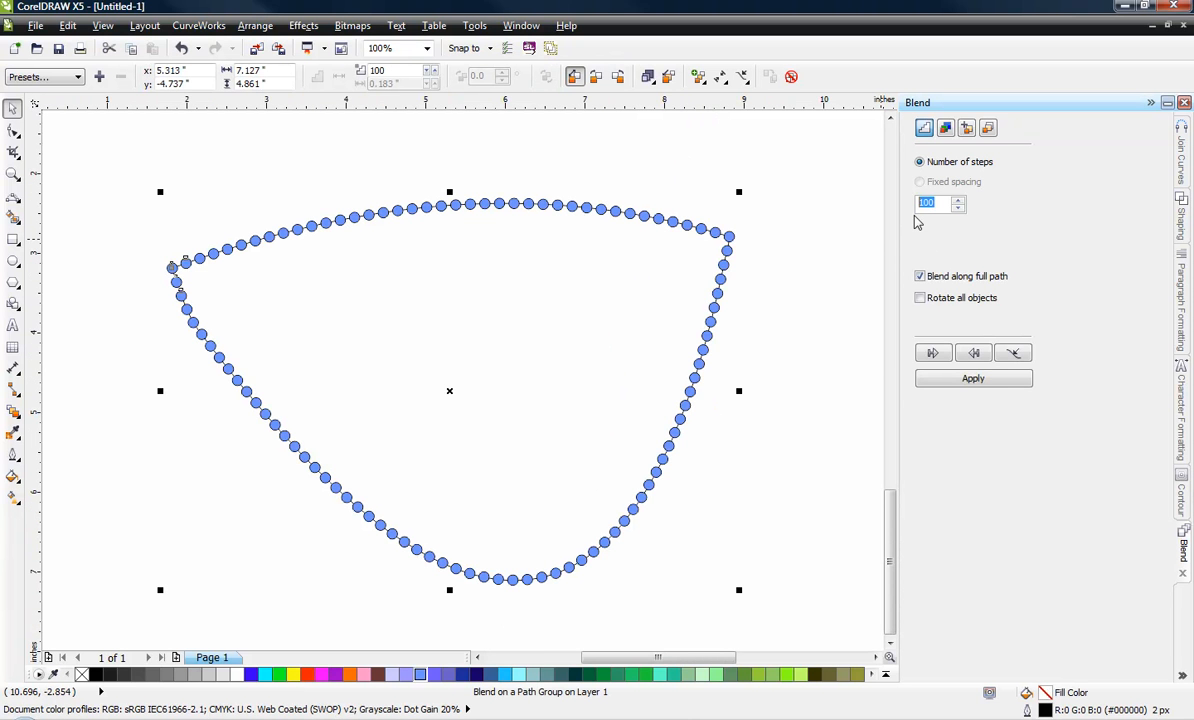
text(1)
click(952, 379)
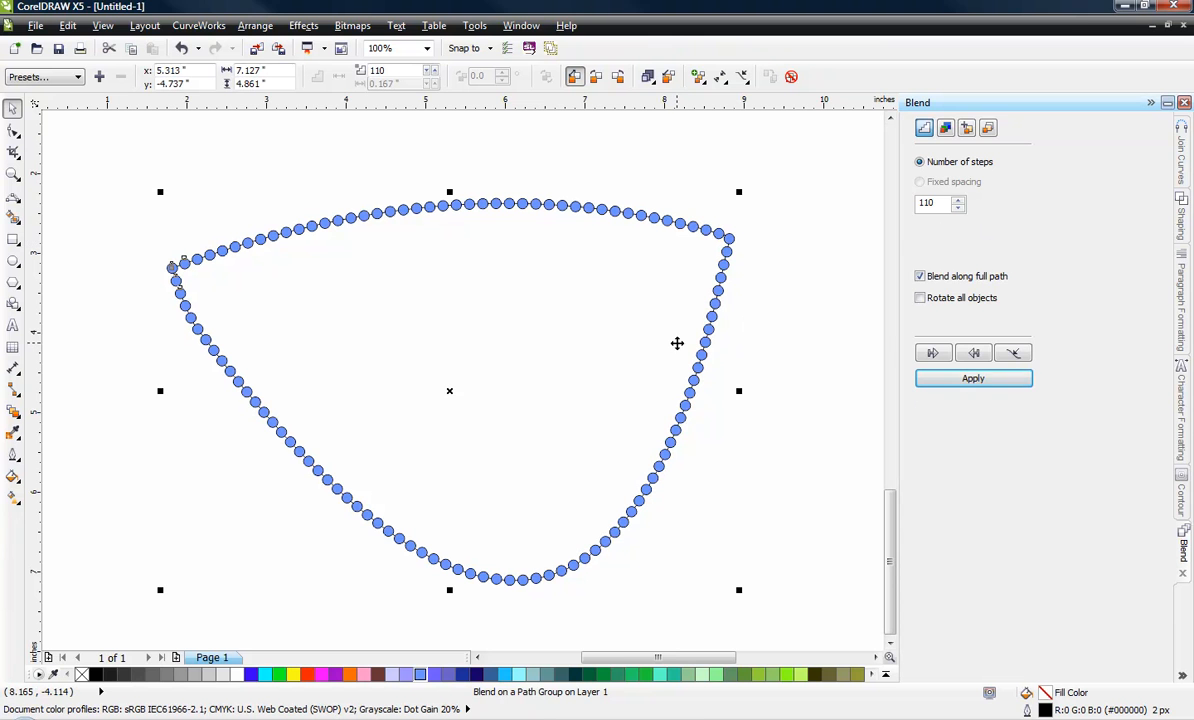
Bring the rStones window back over the Blend settings and examine the stones along the red band
drag(1192, 162, 922, 116)
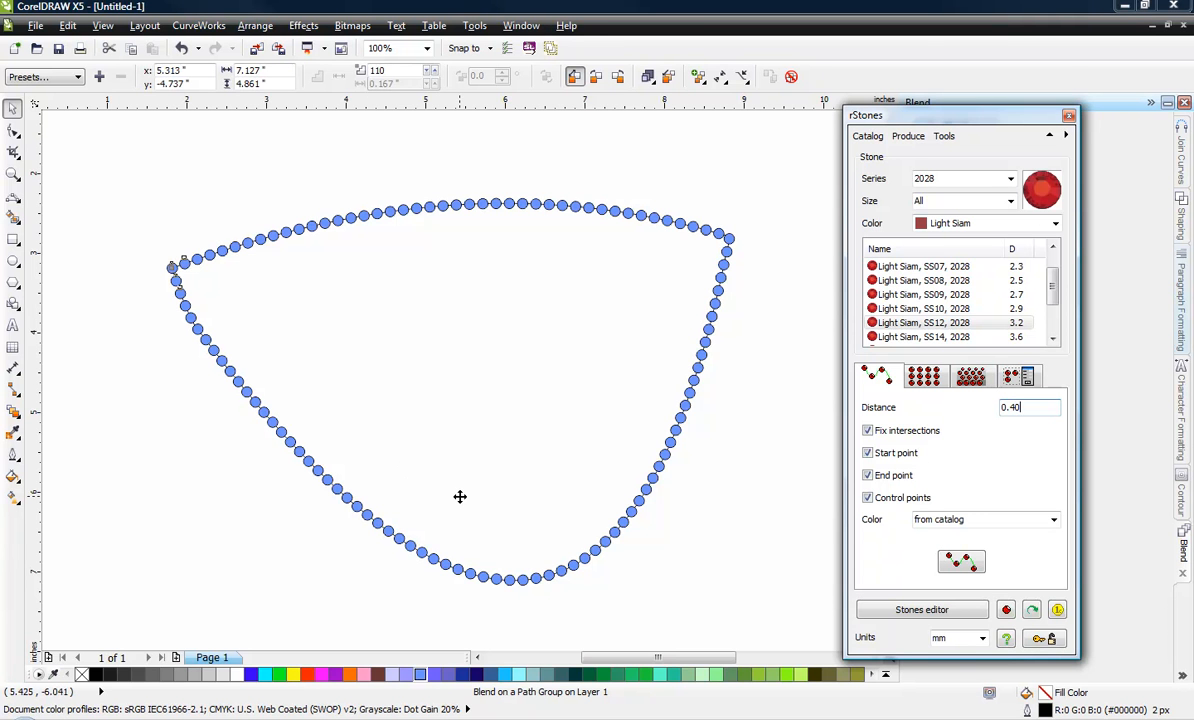
click(13, 130)
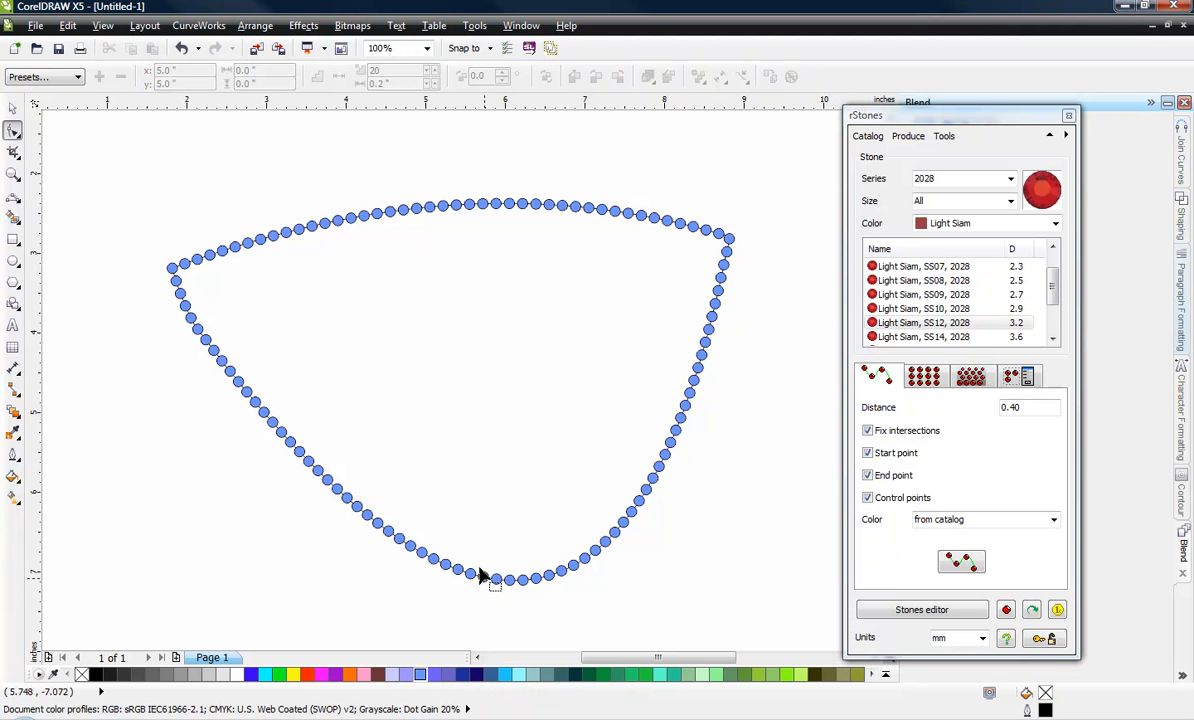
scroll(345, 432, down, 2)
scroll(574, 374, up, 3)
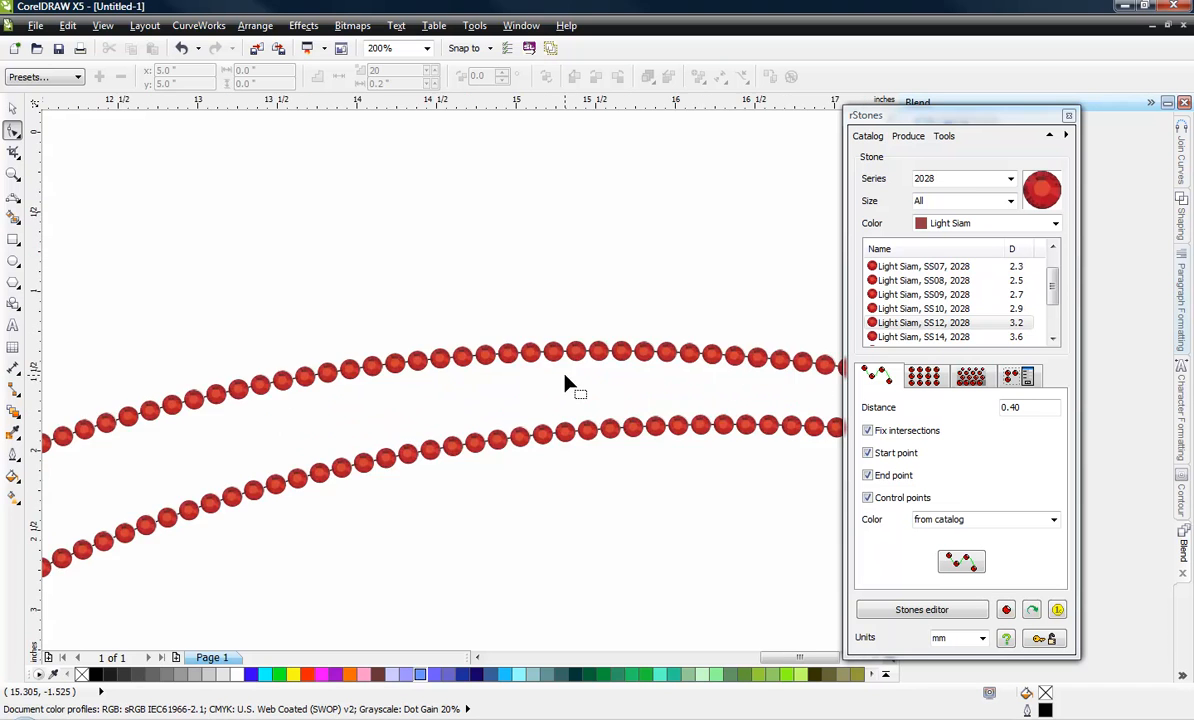
scroll(565, 386, down, 1)
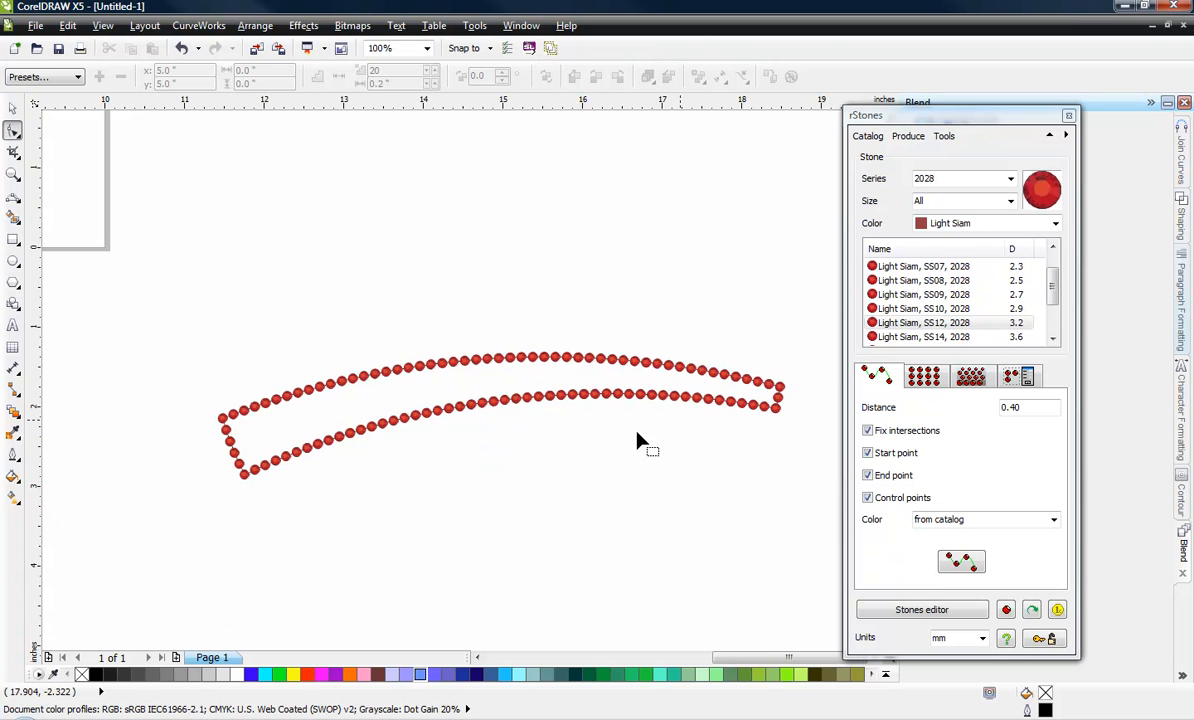
Move three individual stones from the middle of the red band's upper edge into the empty space above it
click(12, 110)
click(522, 355)
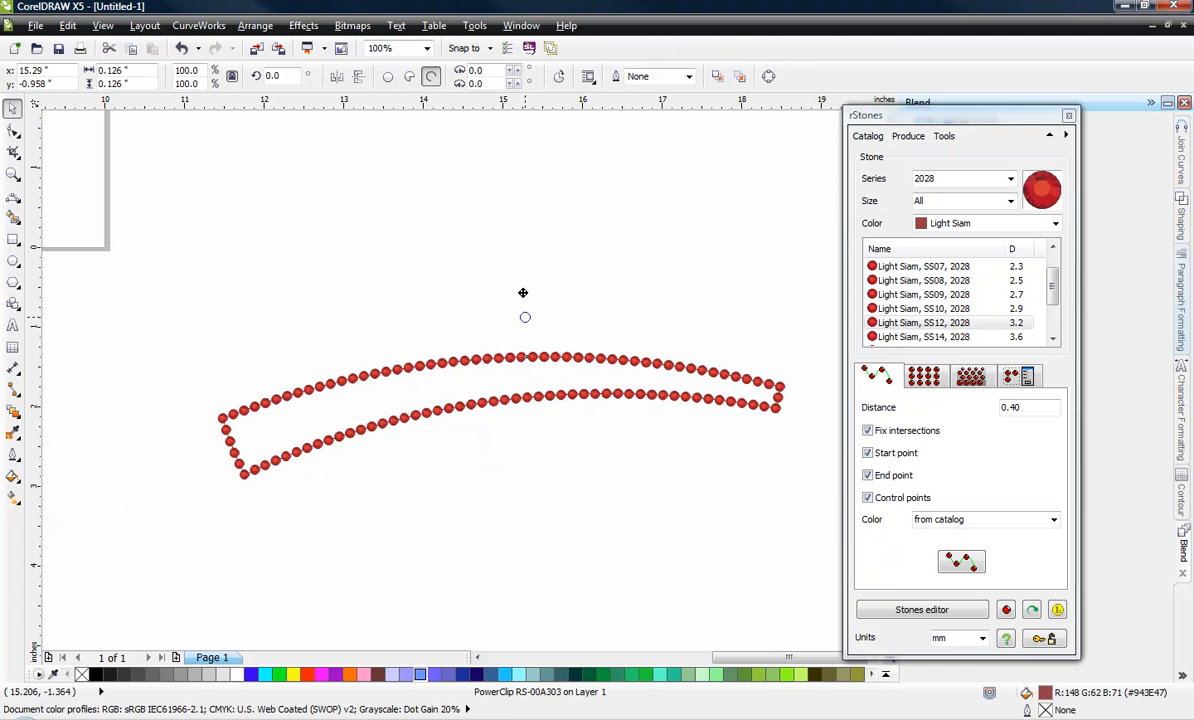
drag(523, 293, 521, 283)
drag(498, 359, 433, 293)
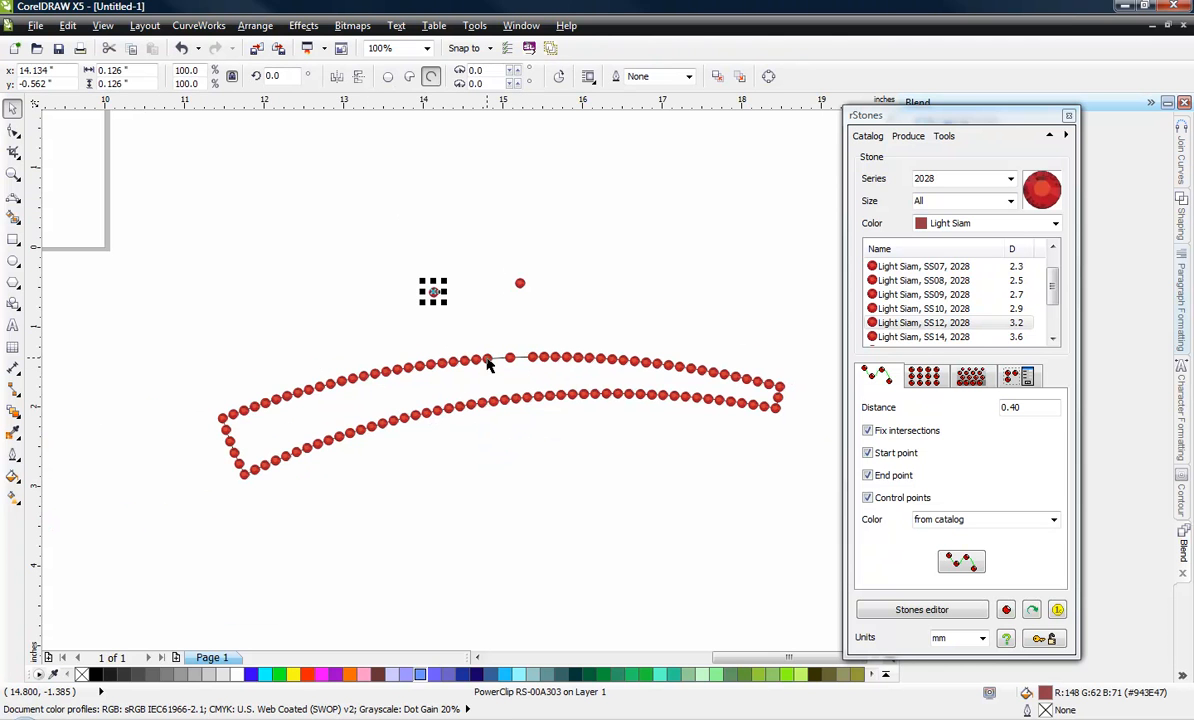
drag(487, 359, 403, 319)
Delete all the red stones along the band and the three loose ones above it, keeping the band's outline curve
click(290, 327)
drag(154, 355, 343, 512)
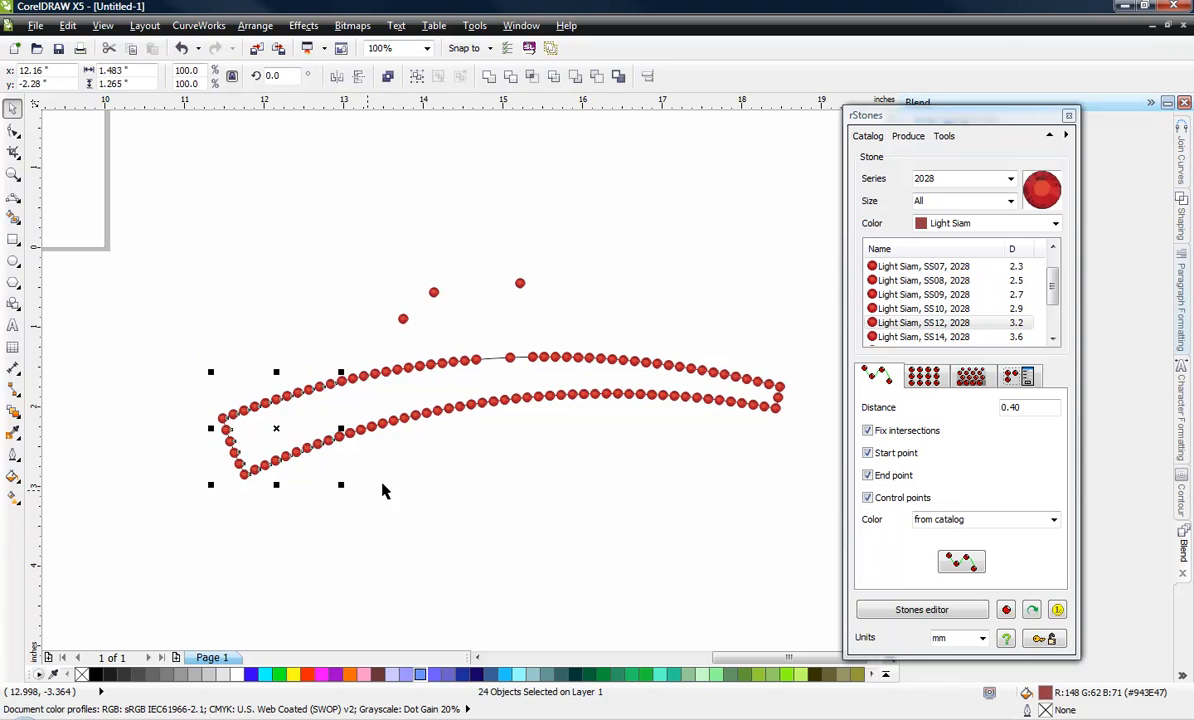
key(Delete)
drag(308, 341, 802, 498)
key(Delete)
click(470, 360)
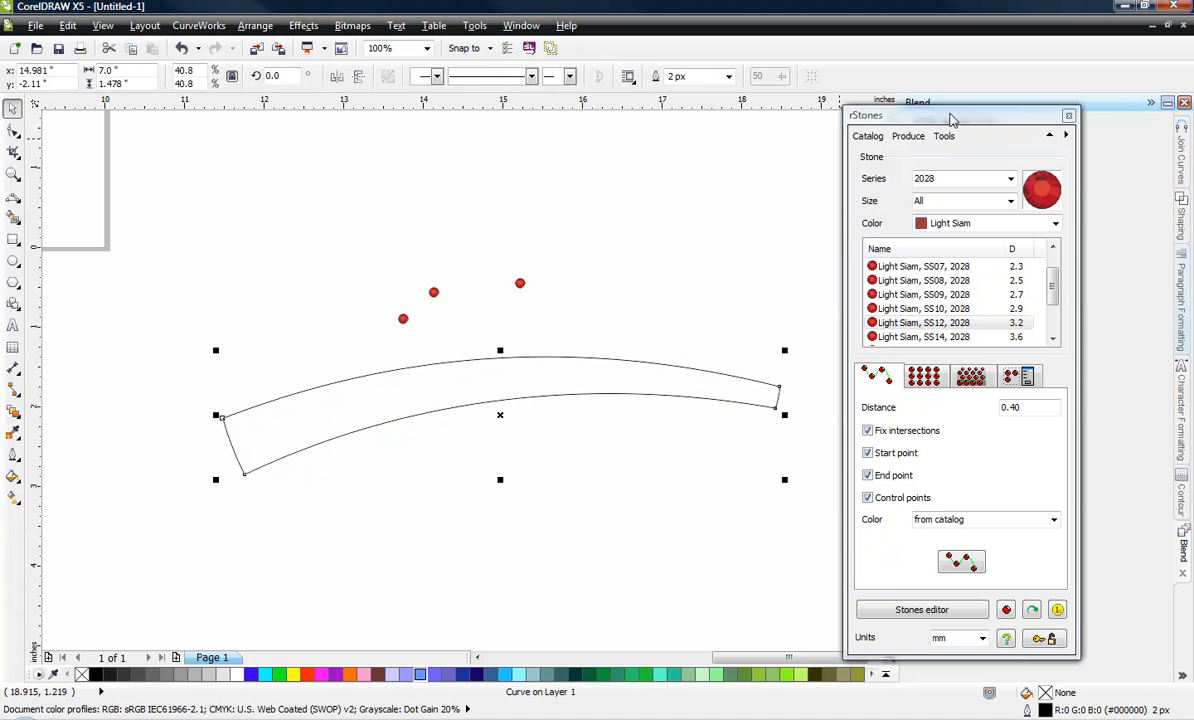
drag(317, 201, 604, 461)
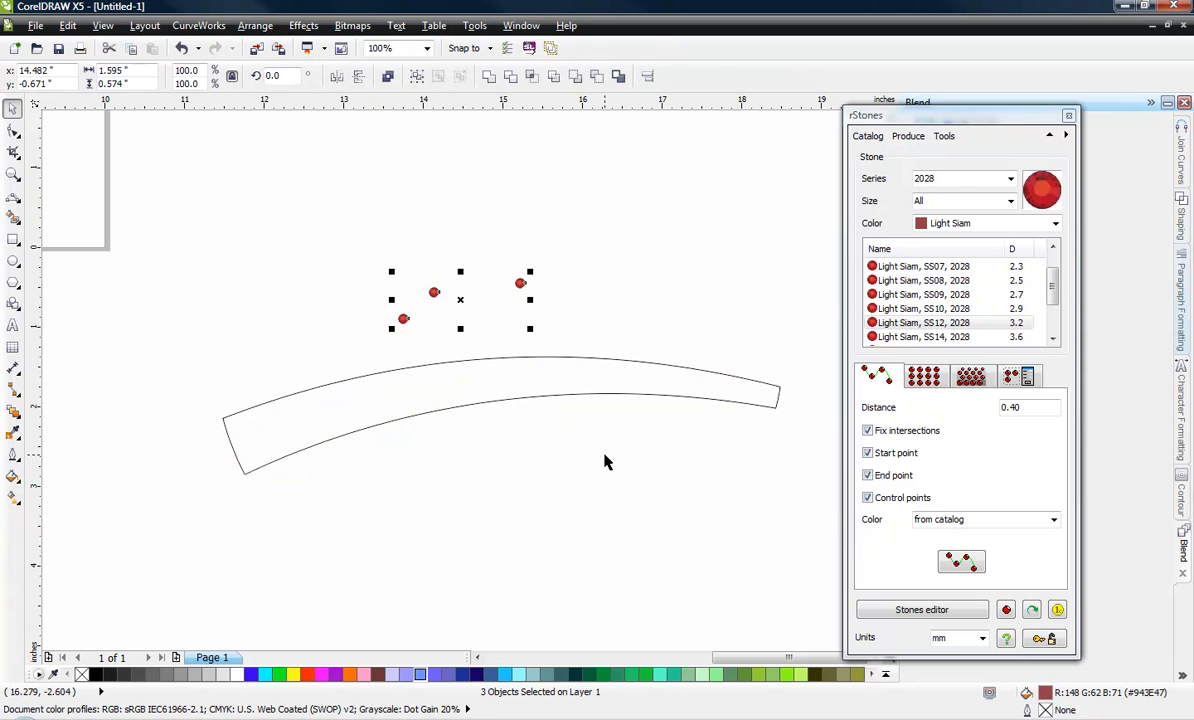
key(Delete)
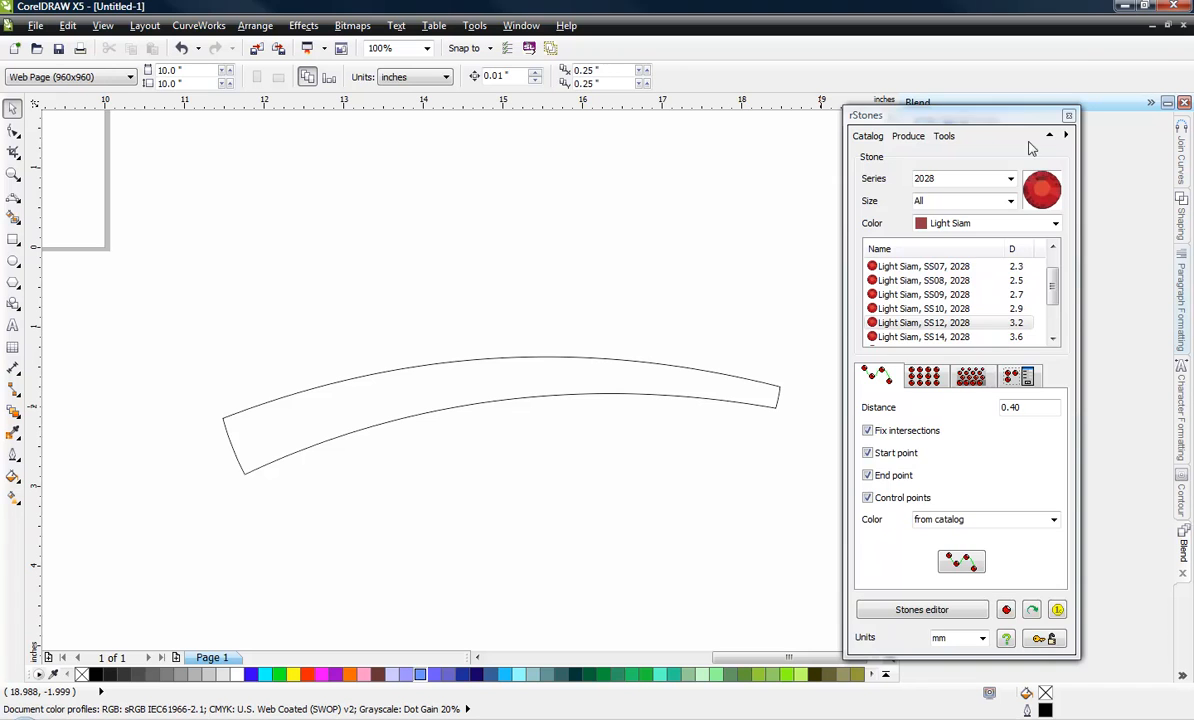
Close the rStones window and bring the DrawStone window over the drawing
click(1068, 115)
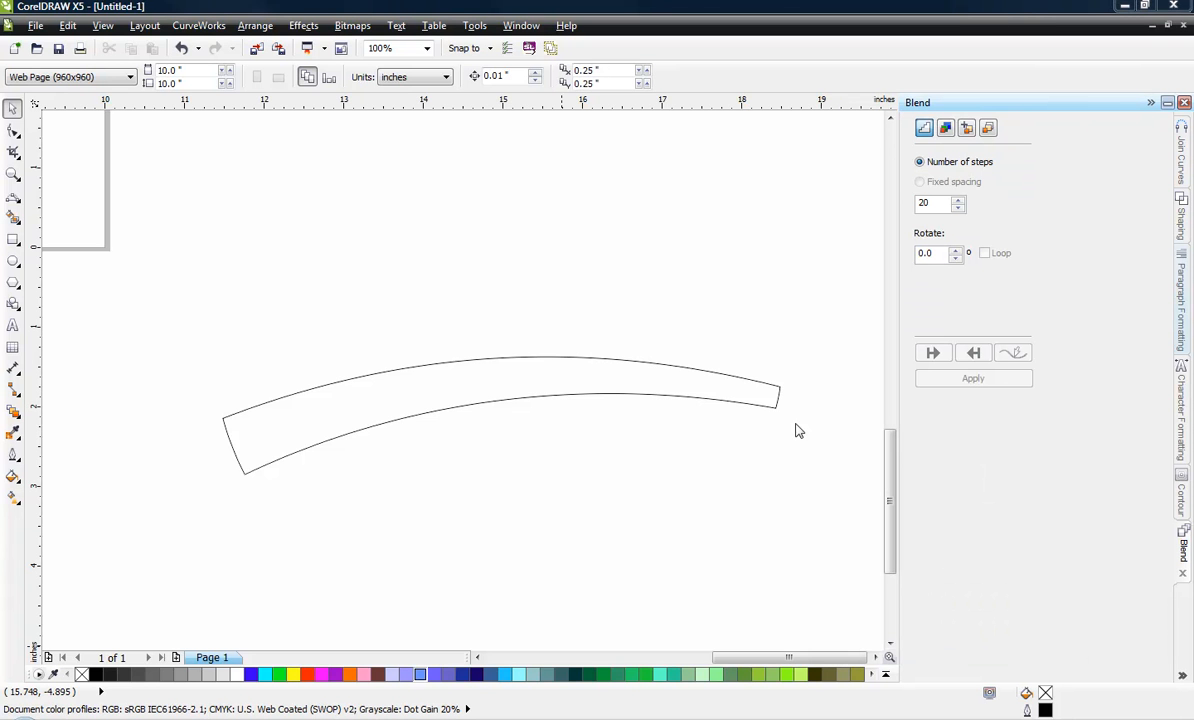
drag(1190, 158, 950, 127)
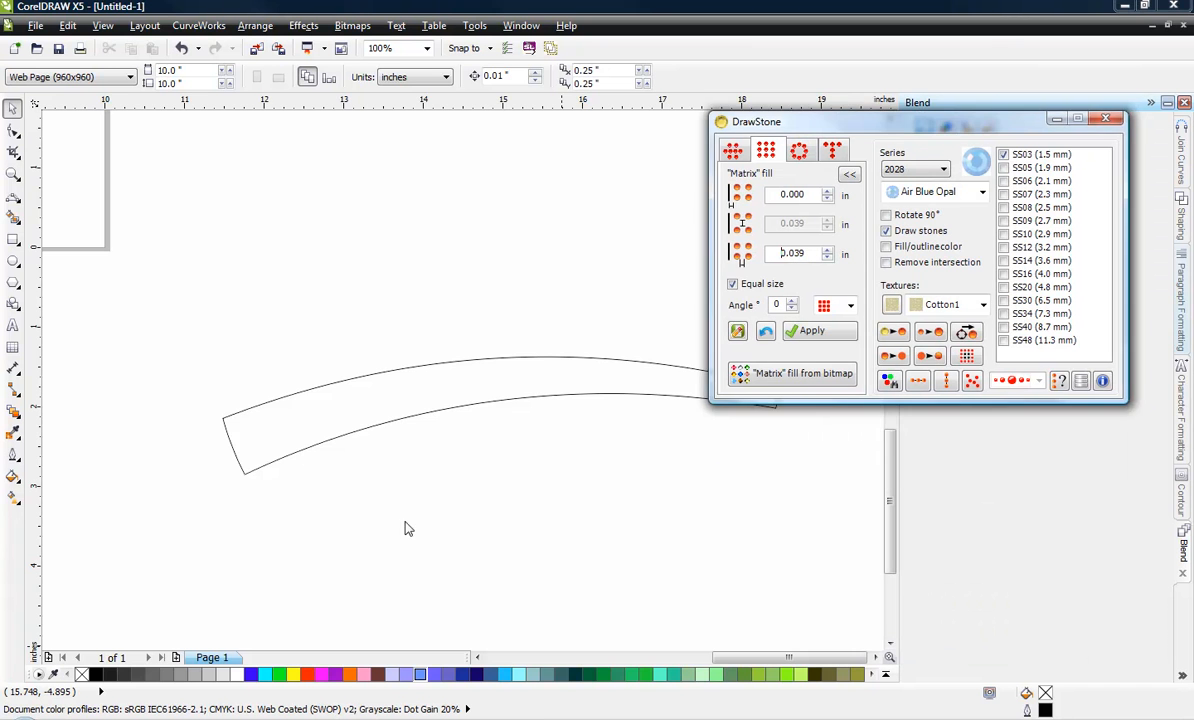
scroll(245, 465, down, 3)
scroll(253, 472, up, 2)
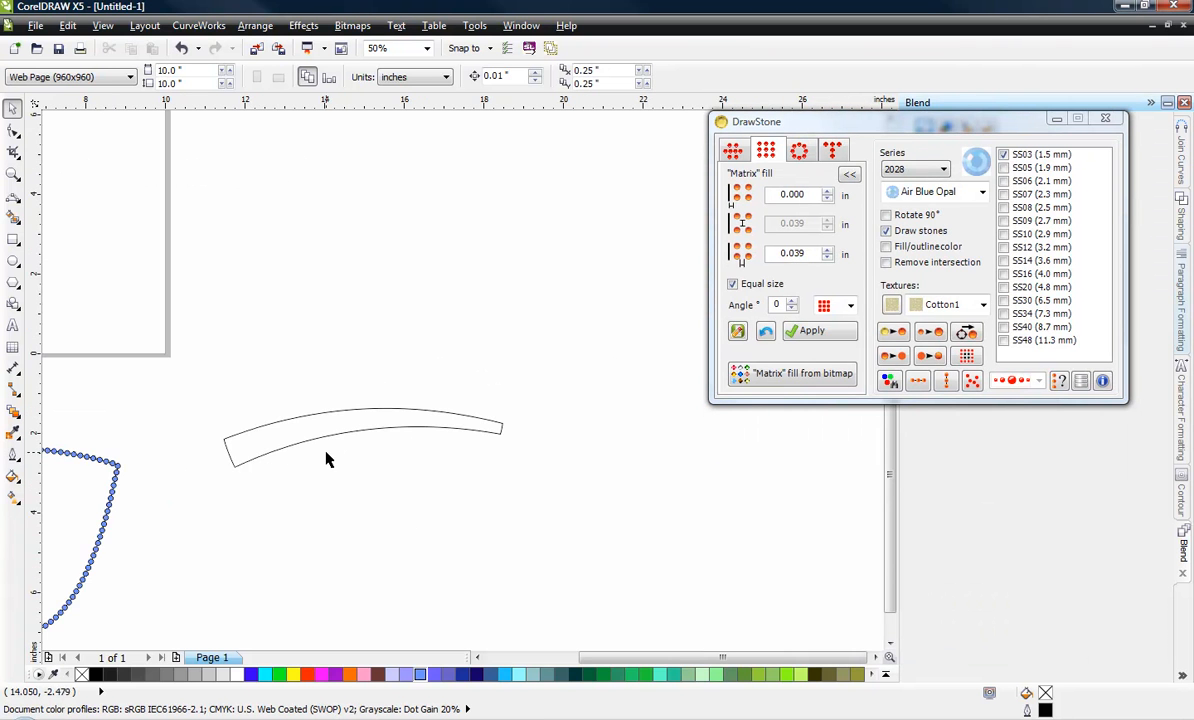
Place 2028 Air Blue Opal stones in size SS12 (3.2 mm) along the band's outline with the From edges fill
scroll(380, 437, up, 1)
click(382, 405)
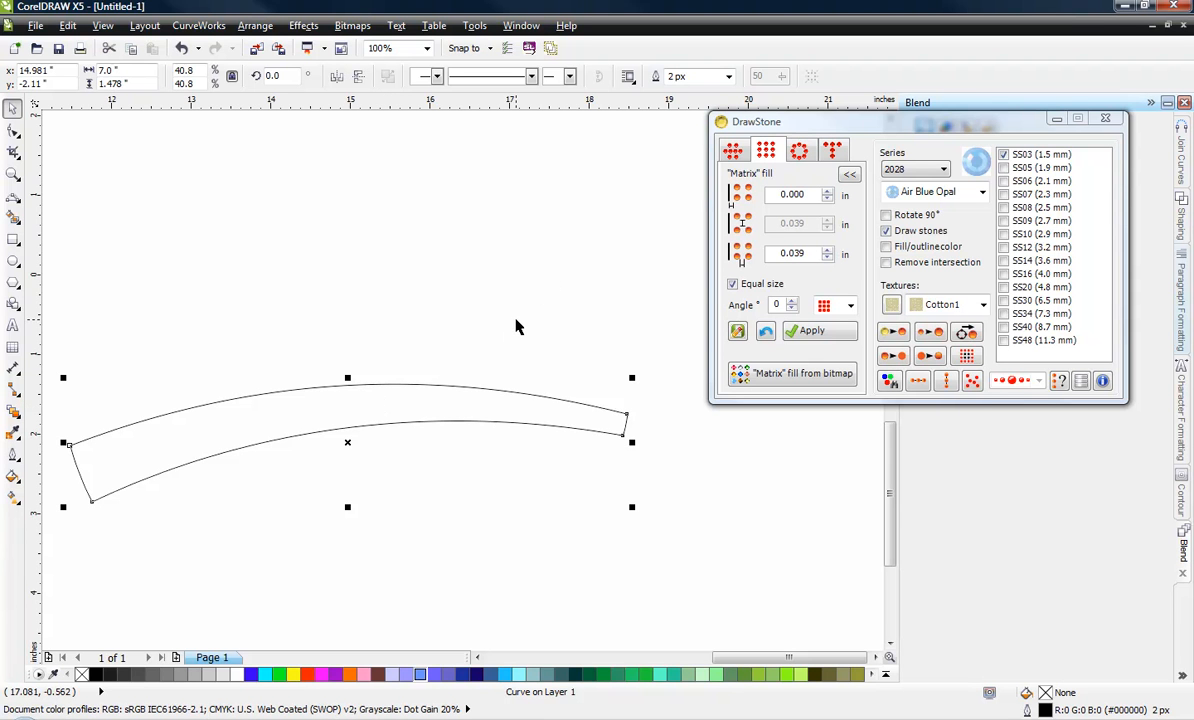
click(799, 158)
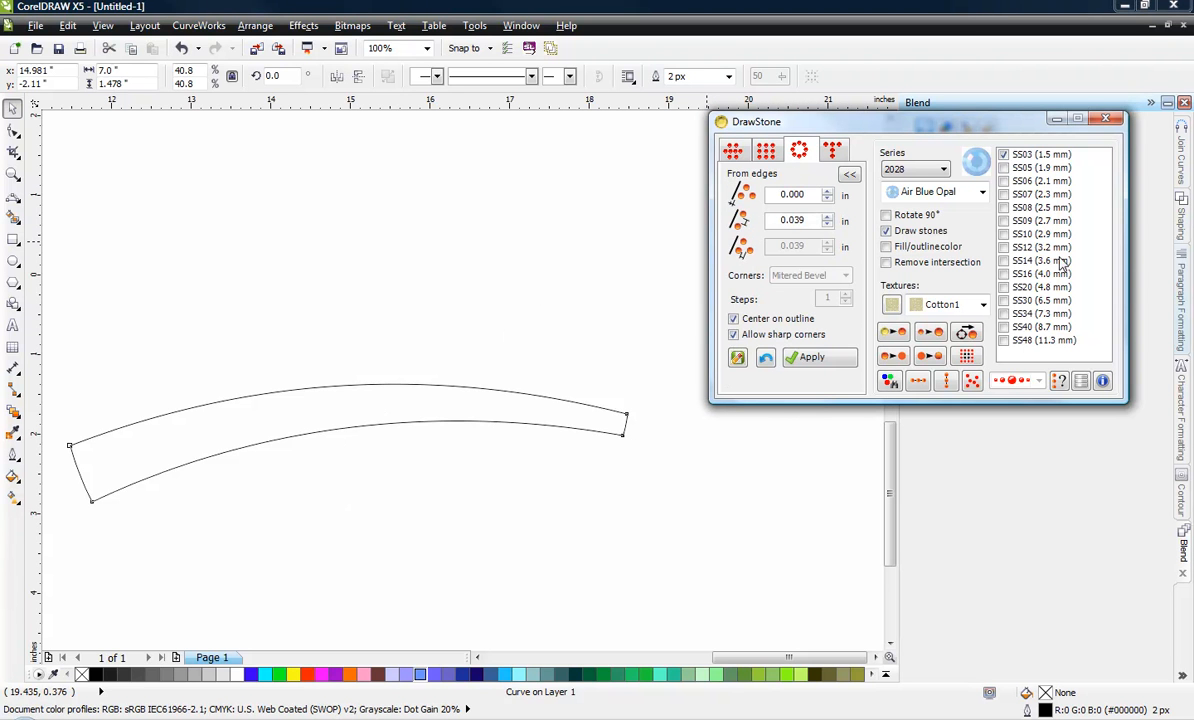
click(1005, 155)
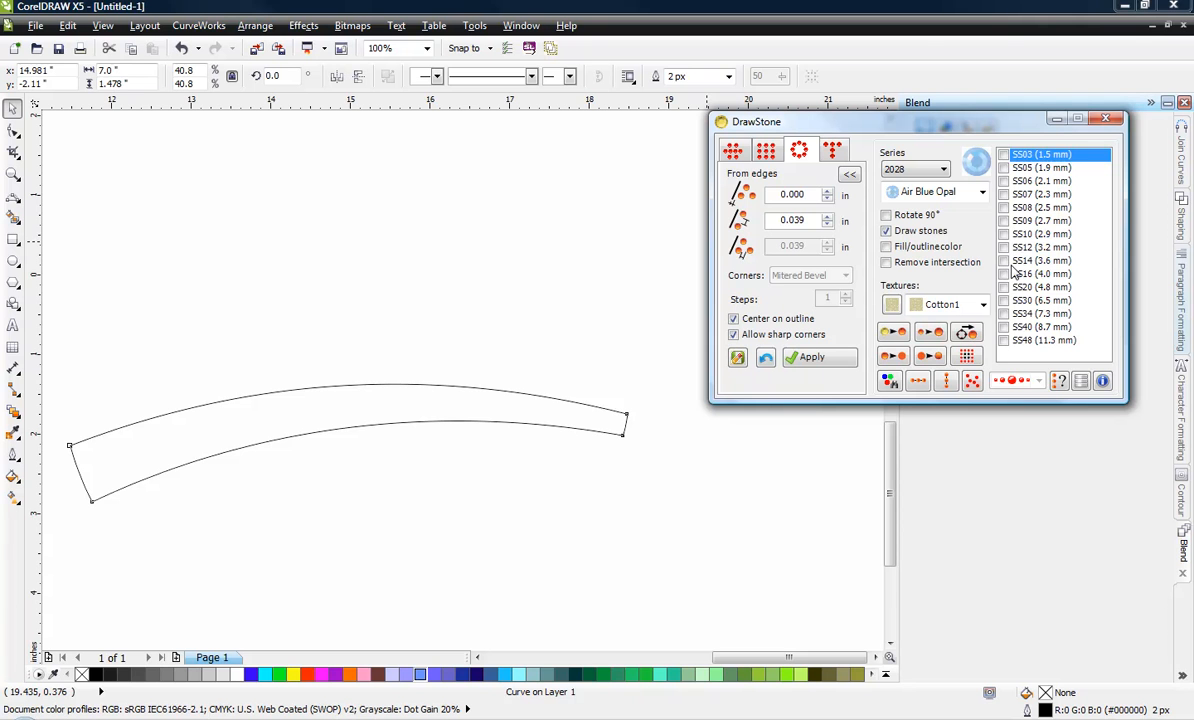
click(1003, 234)
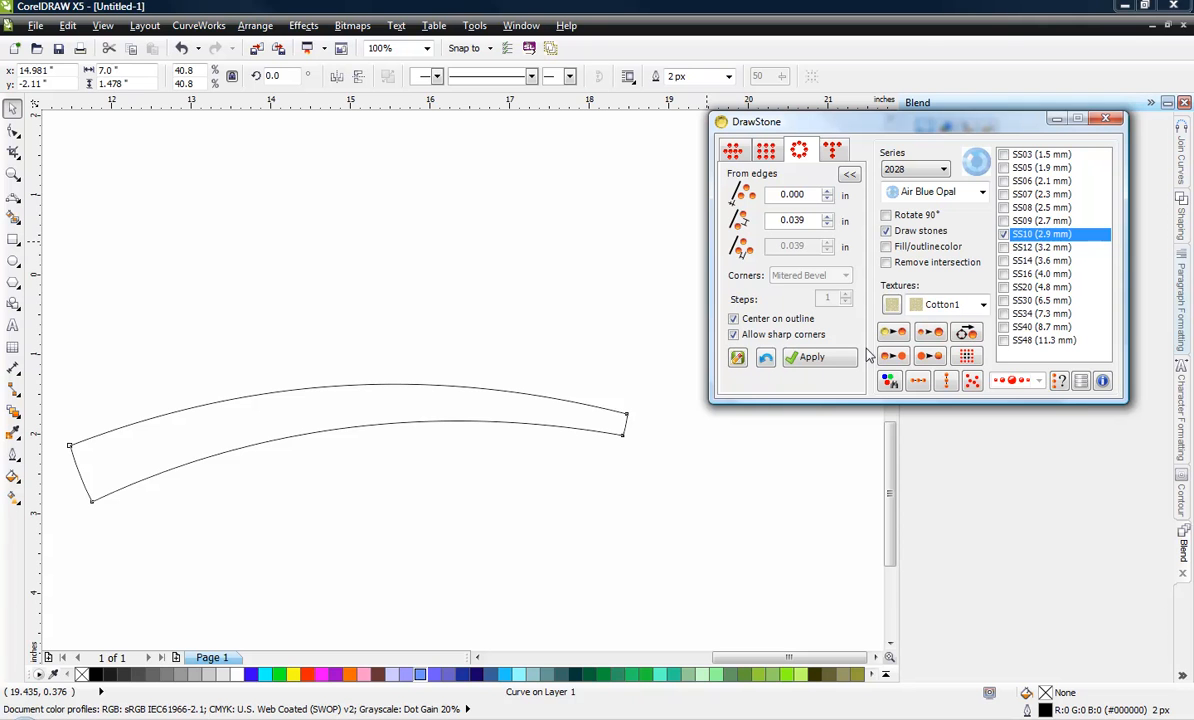
click(1003, 247)
click(1048, 250)
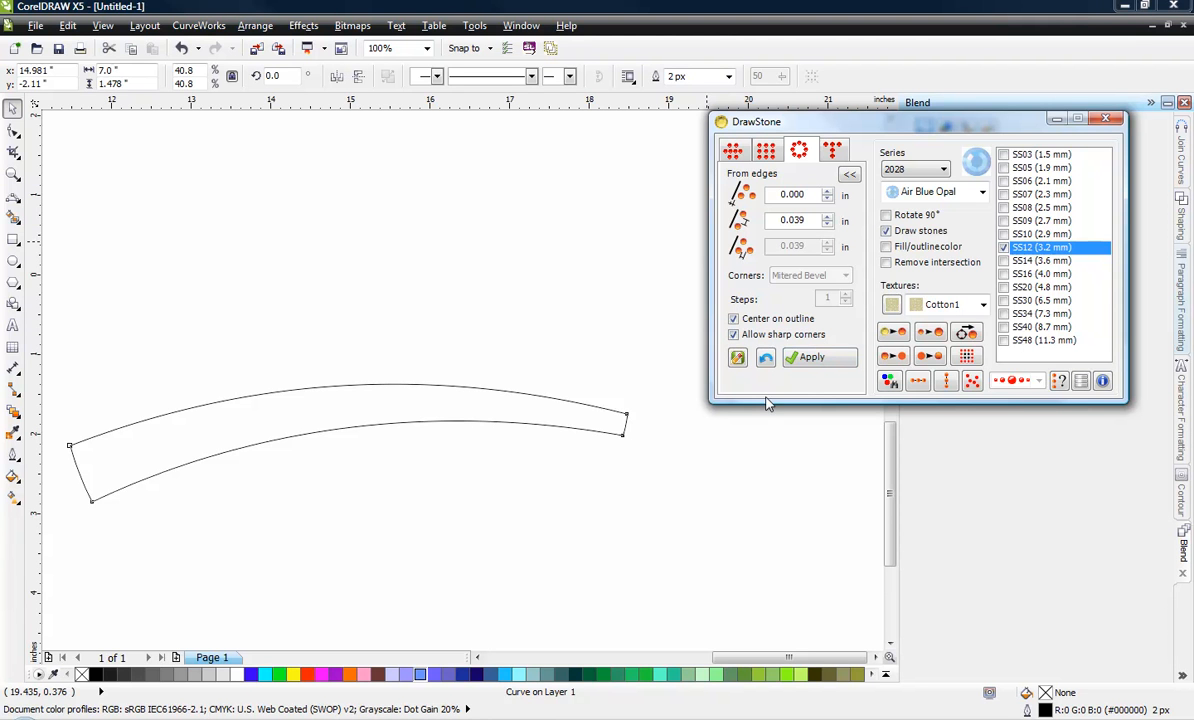
click(813, 358)
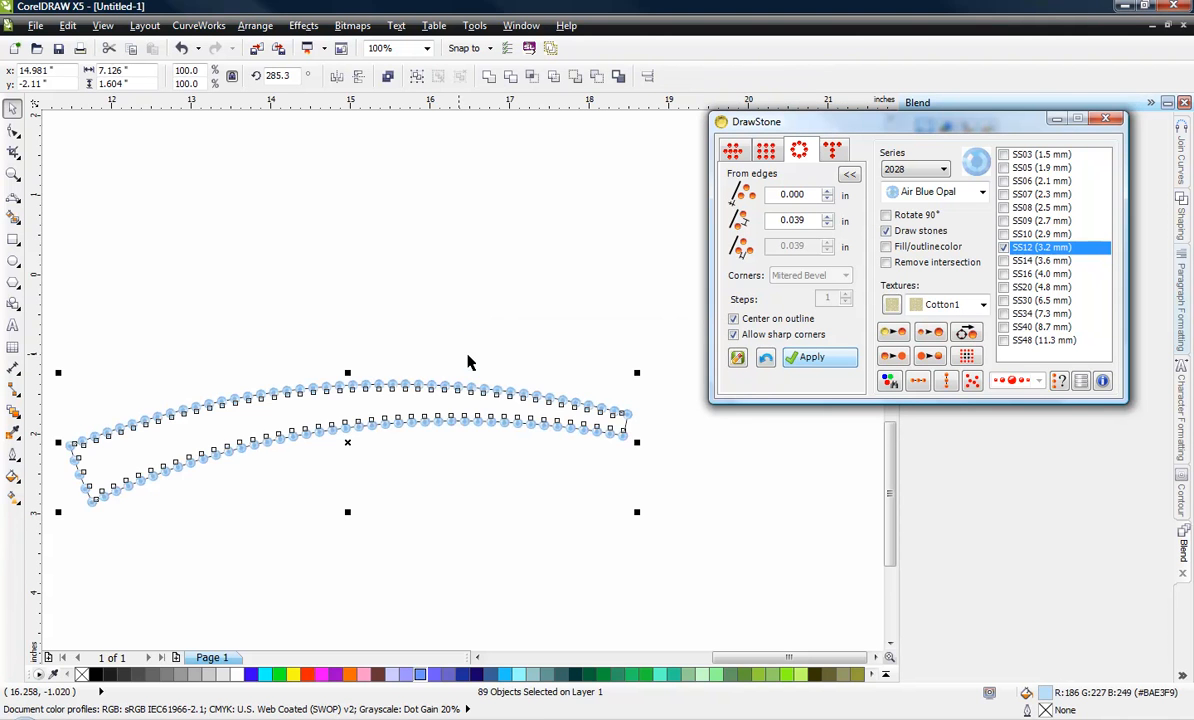
Examine the spacing of the light blue stones along the band and at the corners of both ends
scroll(469, 360, down, 1)
click(310, 437)
scroll(310, 437, up, 2)
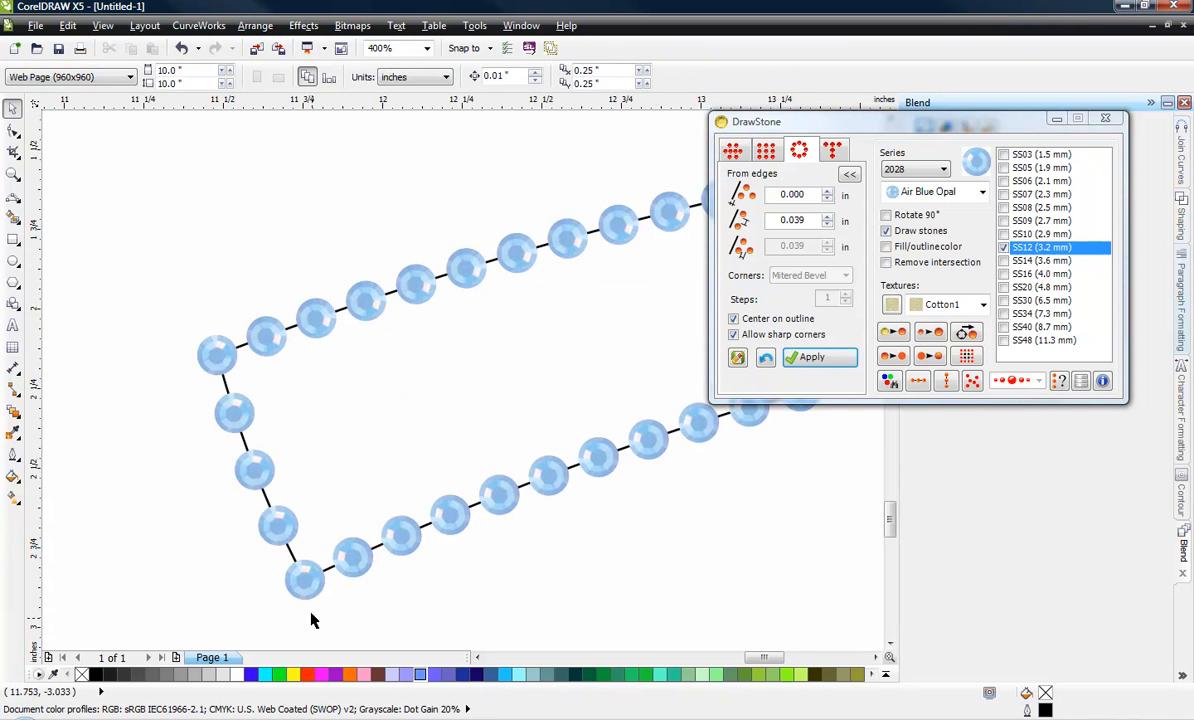
scroll(227, 536, down, 3)
scroll(394, 525, up, 4)
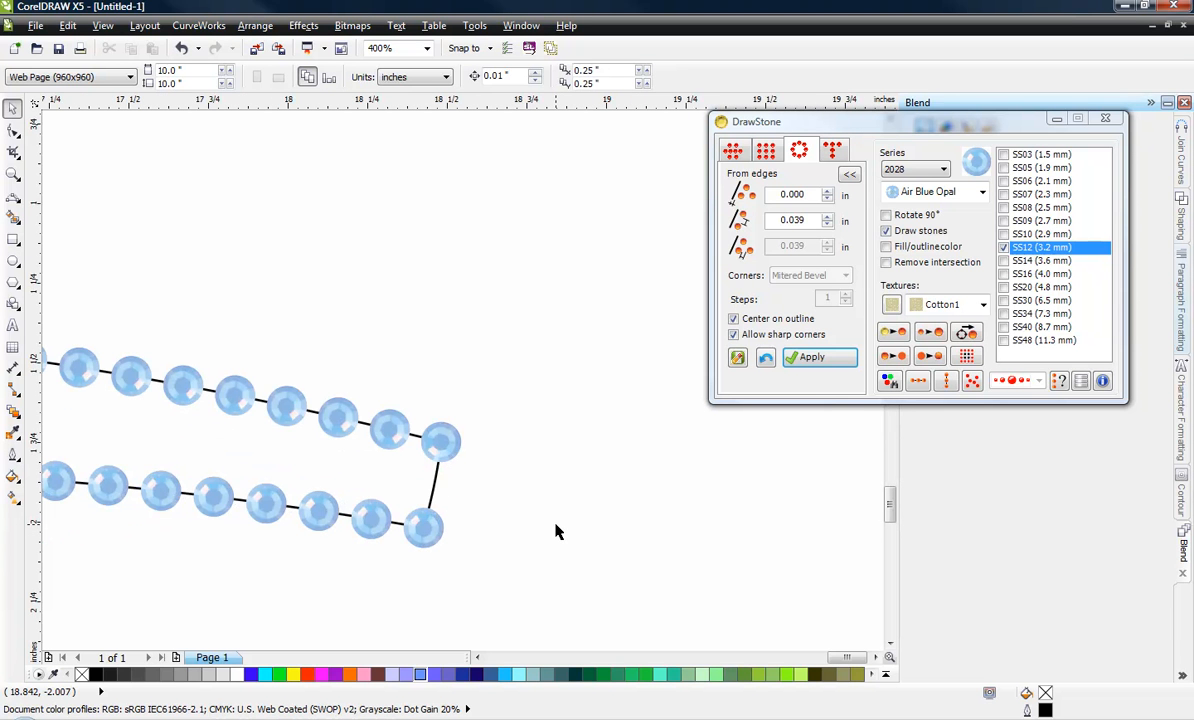
scroll(578, 452, down, 2)
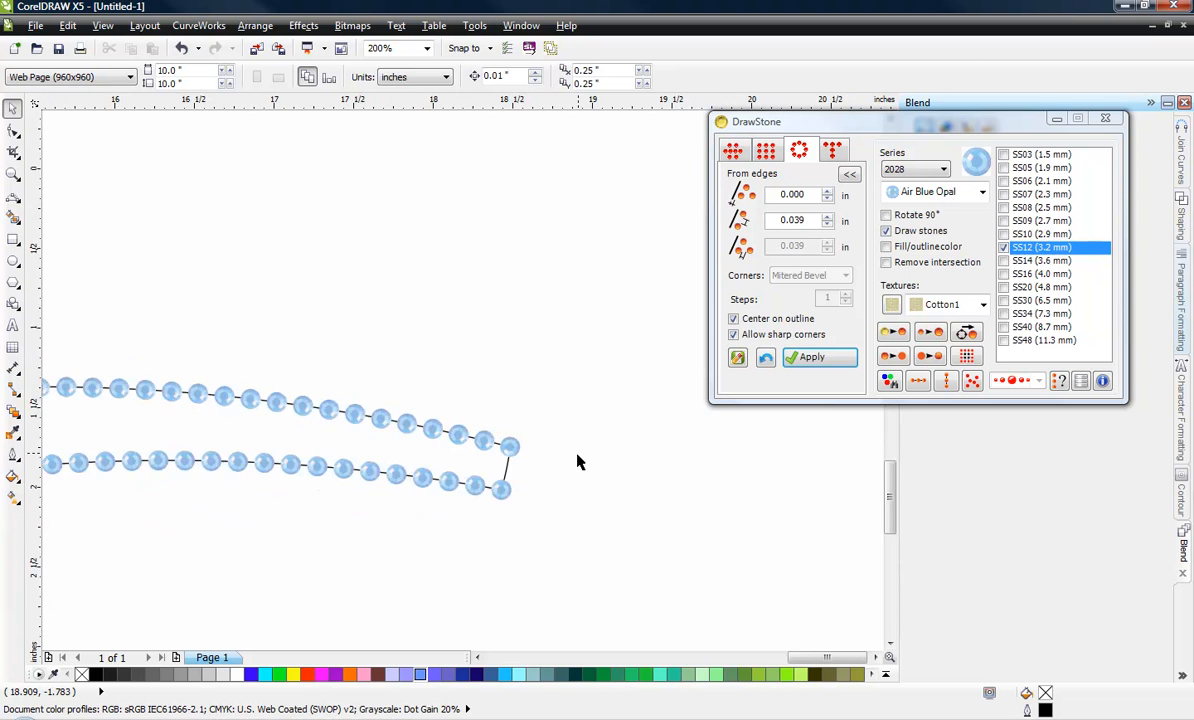
scroll(574, 467, down, 1)
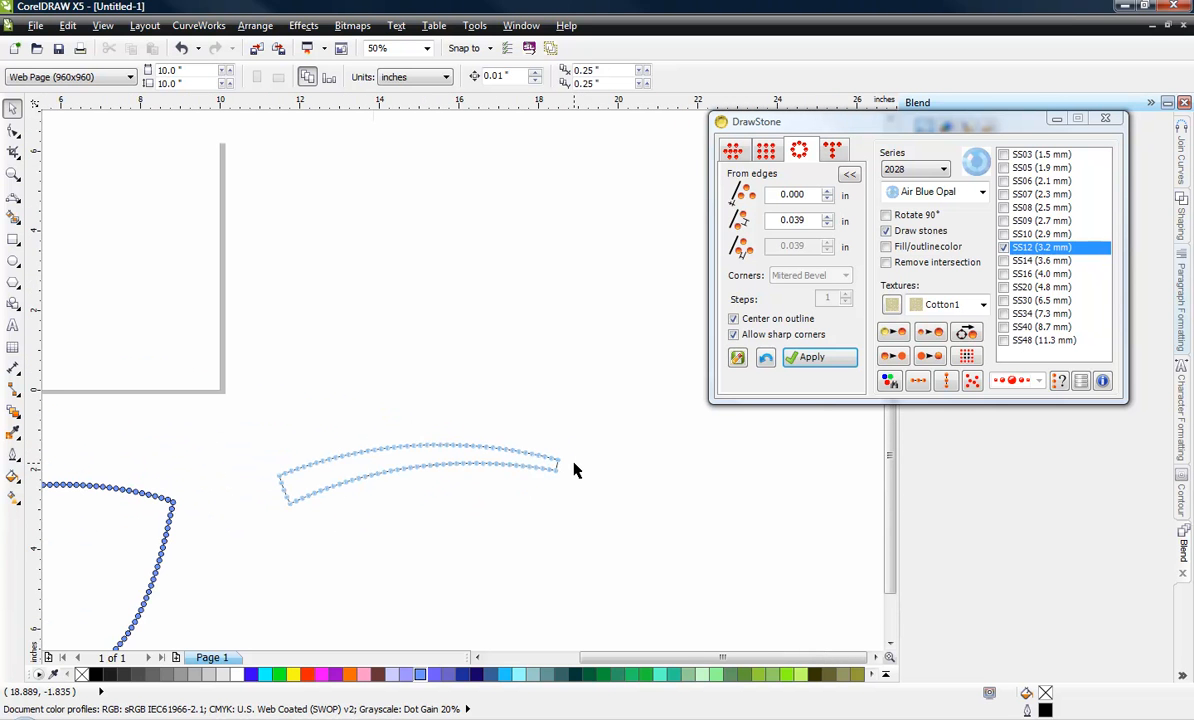
scroll(366, 490, up, 2)
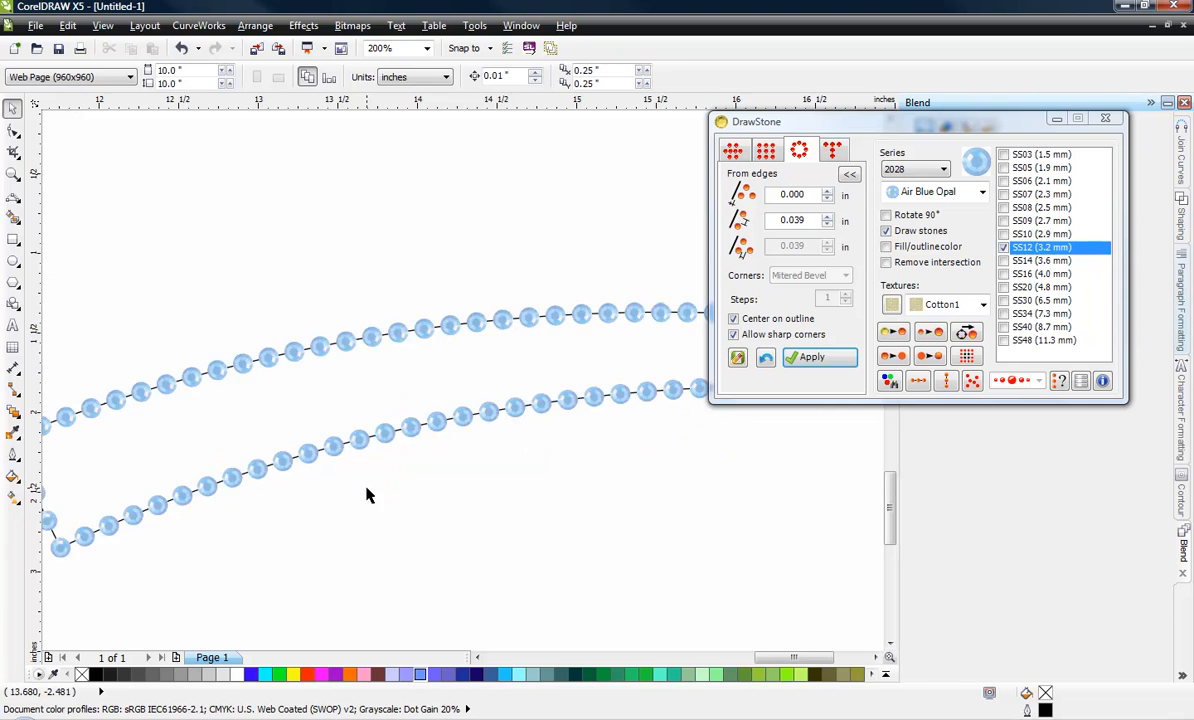
scroll(368, 493, down, 1)
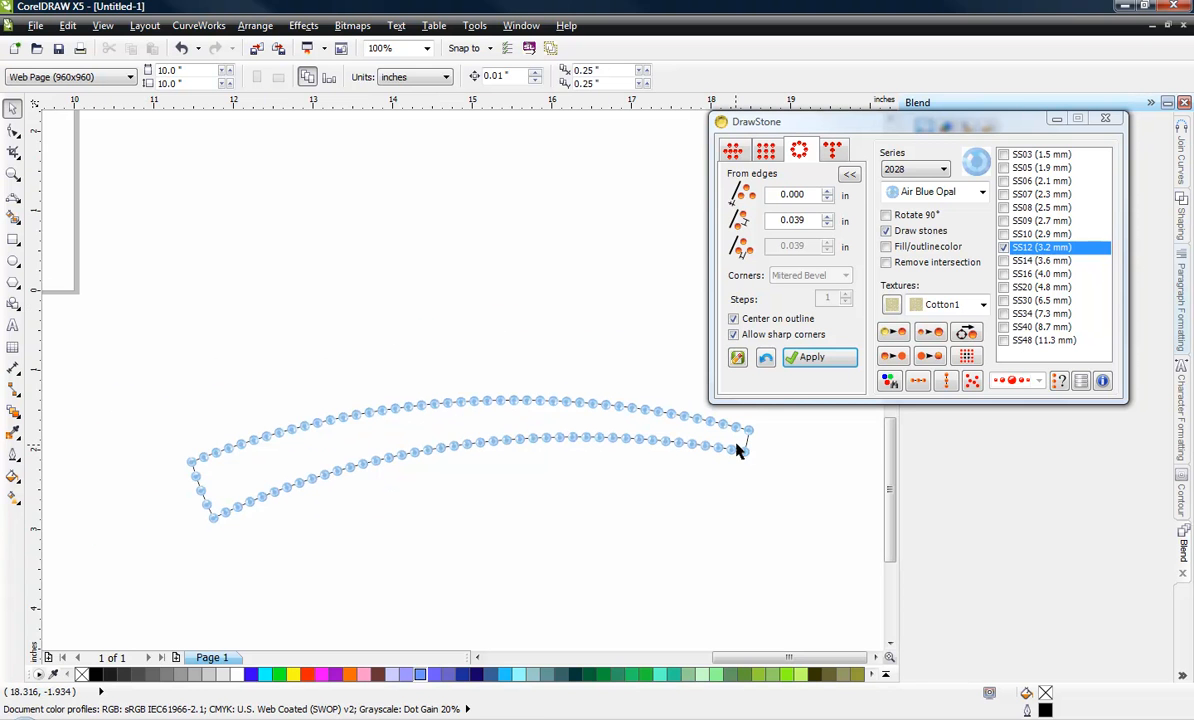
scroll(754, 433, up, 2)
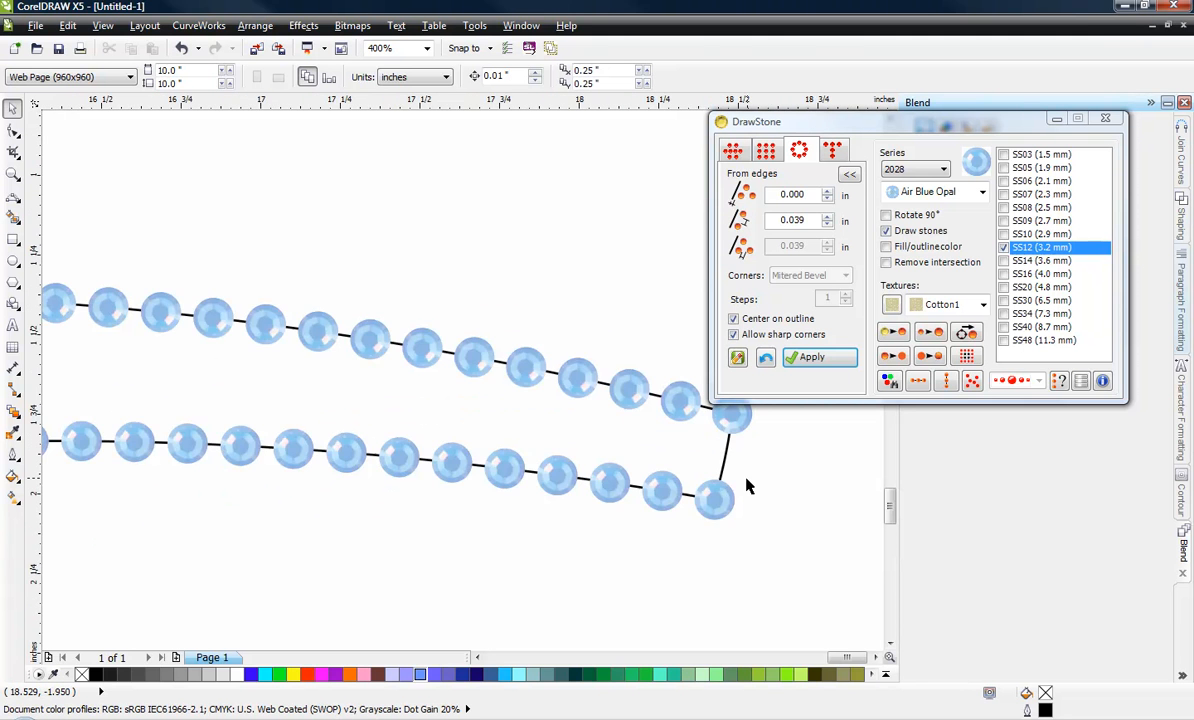
scroll(746, 486, up, 2)
scroll(443, 440, down, 2)
scroll(450, 447, up, 1)
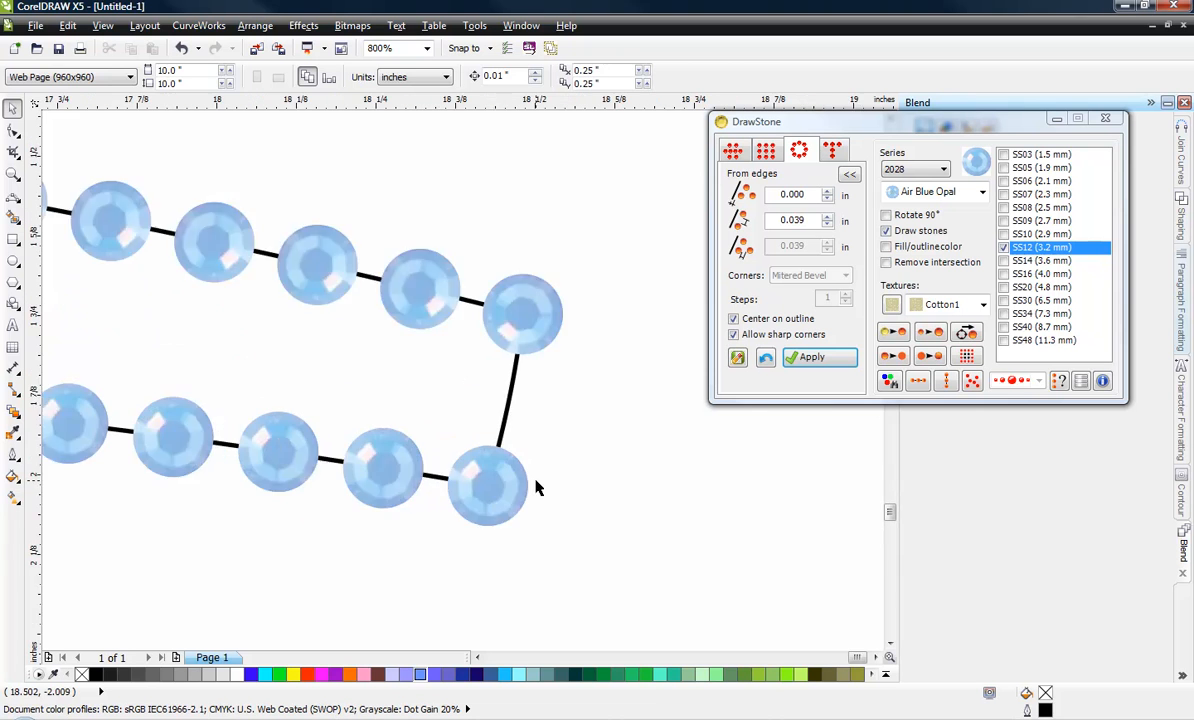
Place a copy of the lower corner stone midway between the two corner stones on the band's narrow end
scroll(536, 487, up, 1)
drag(472, 496, 680, 494)
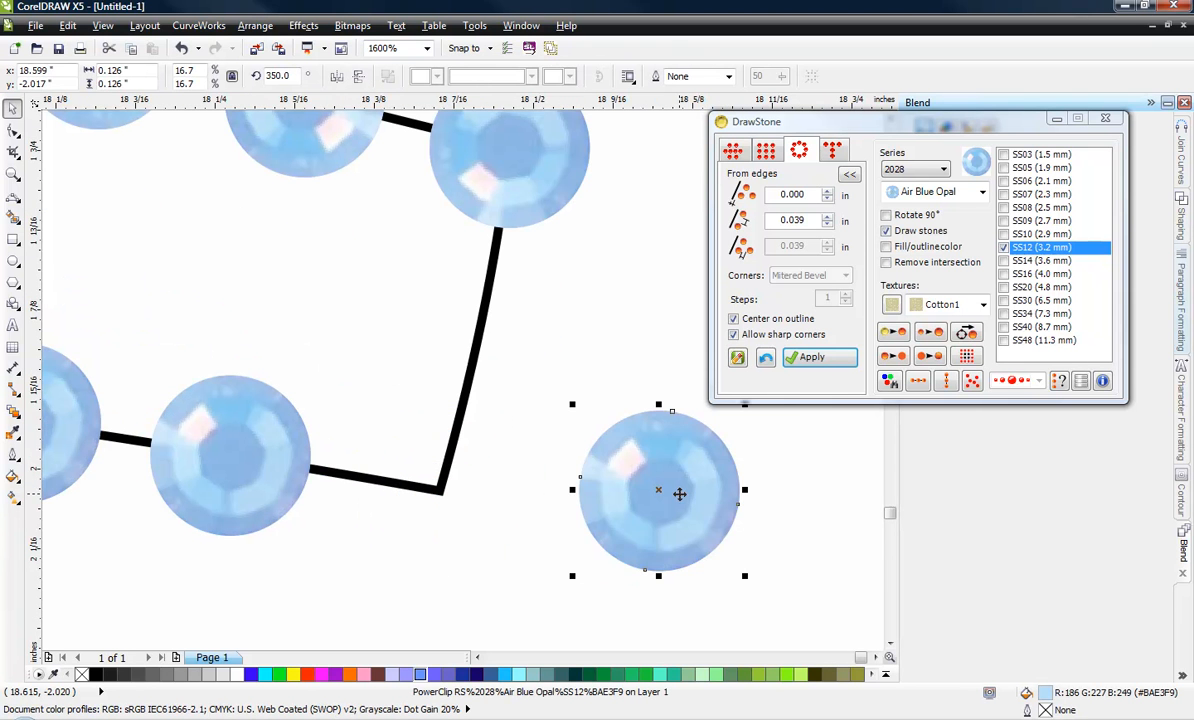
key(ctrl+z)
drag(467, 500, 513, 340)
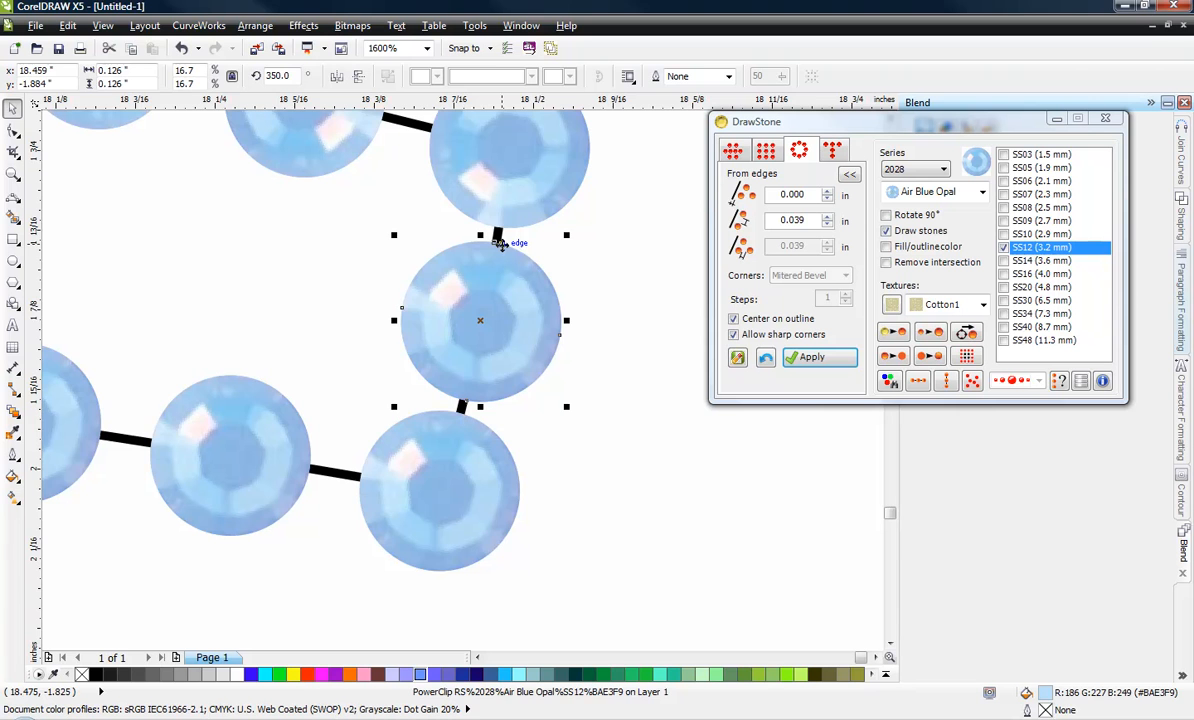
click(622, 414)
scroll(622, 414, down, 4)
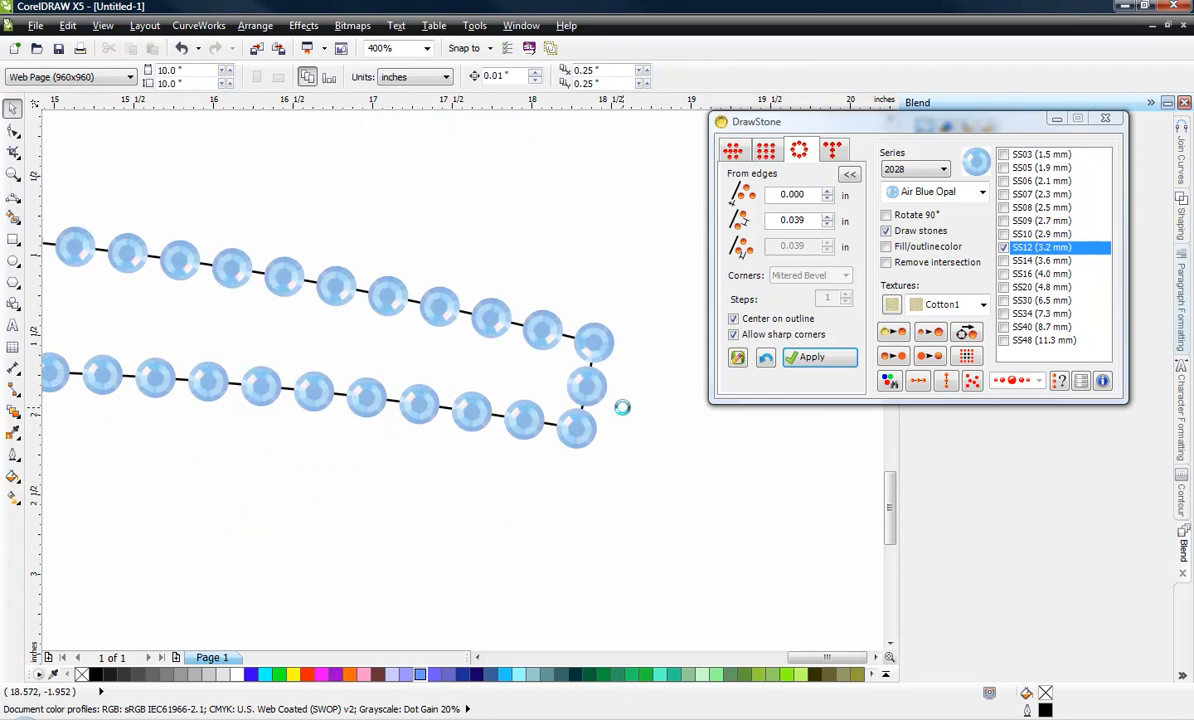
Move the band's outline curve off the light blue stones, about 3.8 inches up and 1.5 inches to the right
scroll(400, 405, down, 1)
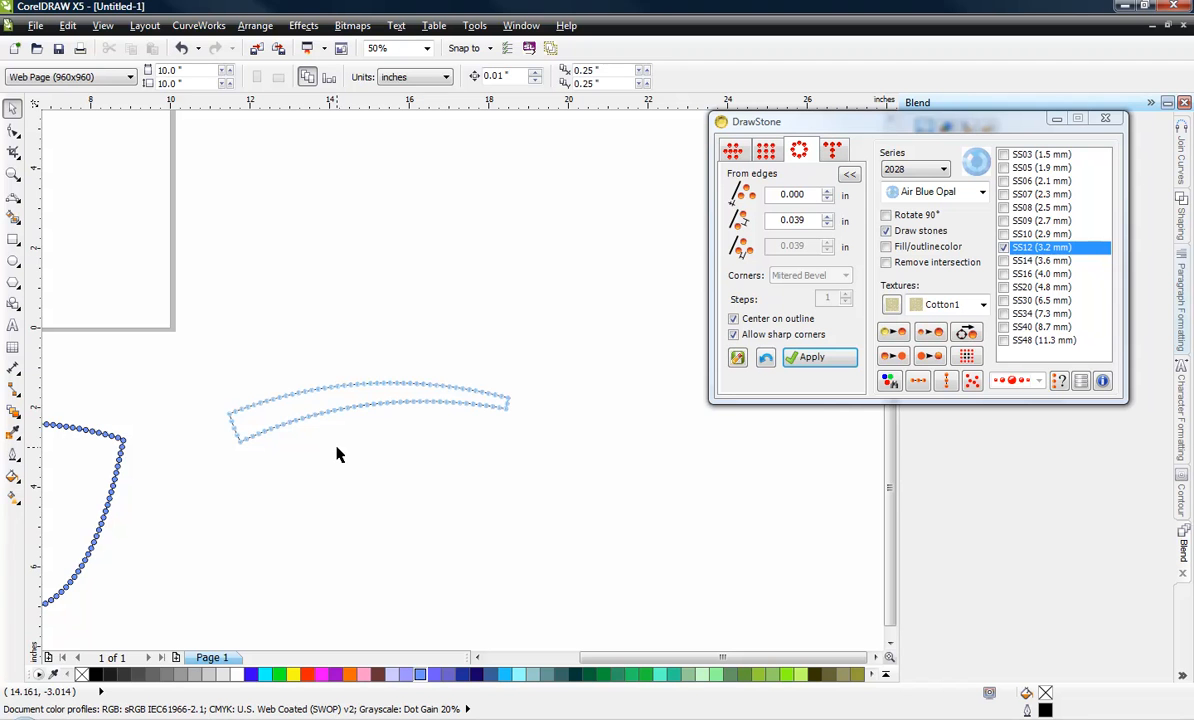
click(301, 400)
drag(301, 400, 360, 250)
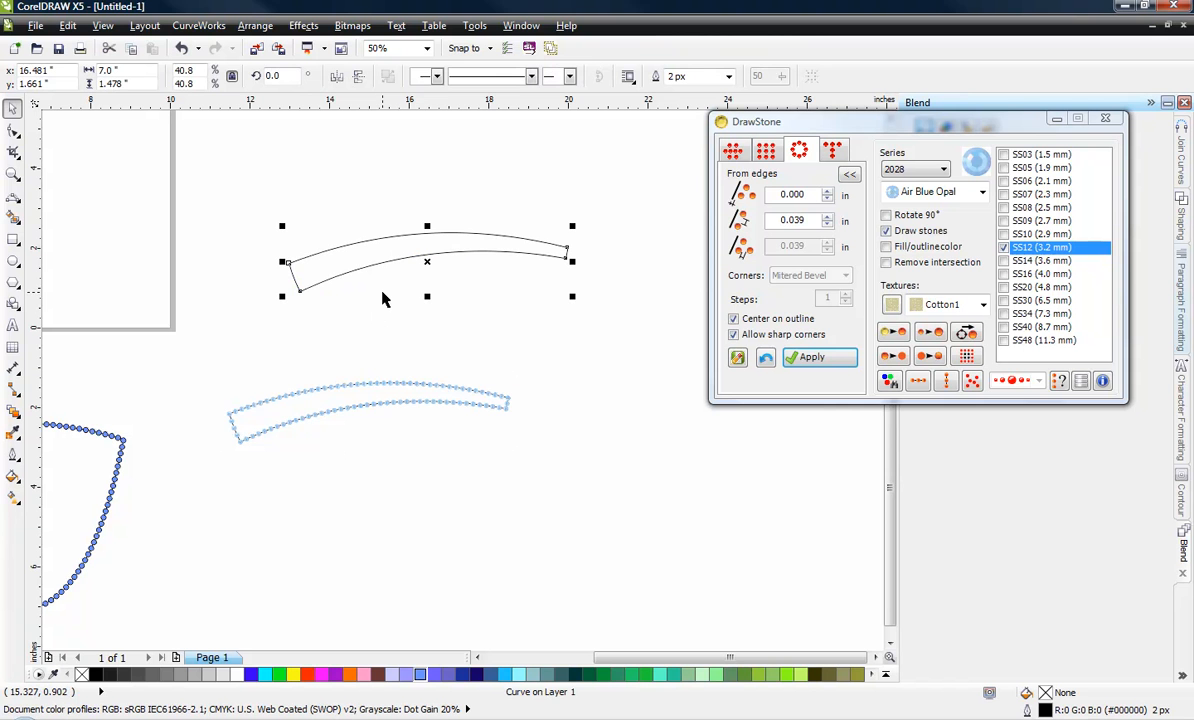
click(379, 307)
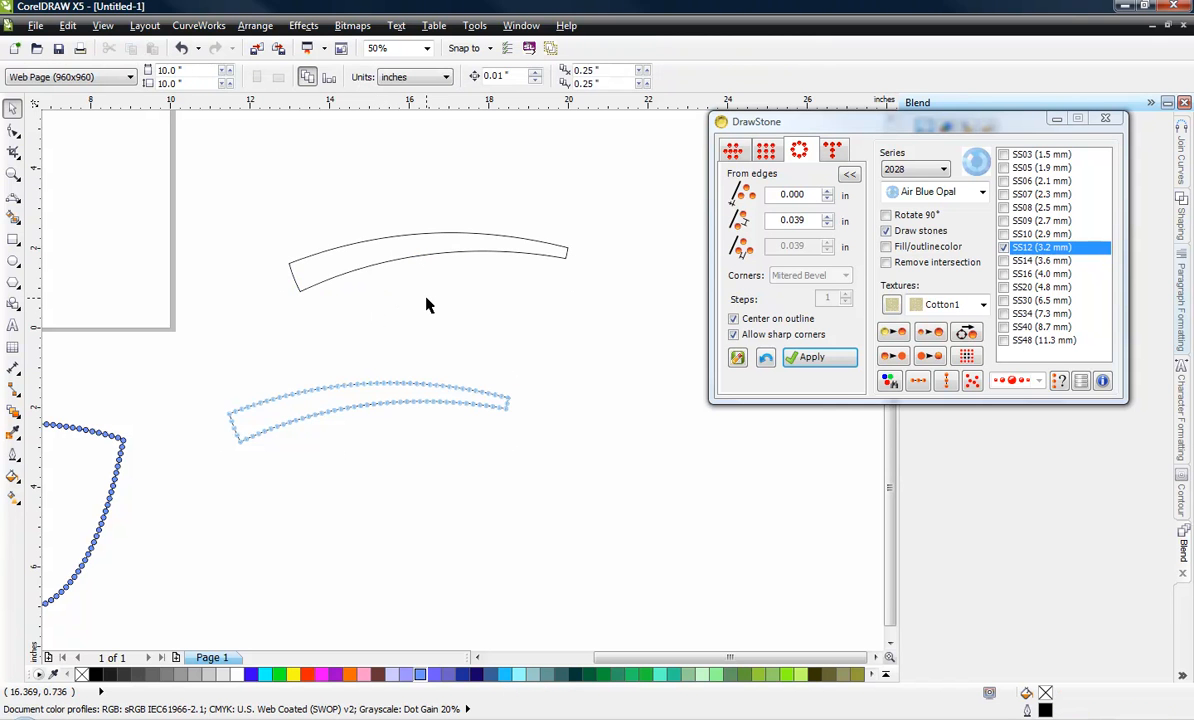
Reshape the dark blue blend's path by pulling its deep lower curve up into a shallow arch beneath the upper edge
scroll(427, 305, down, 1)
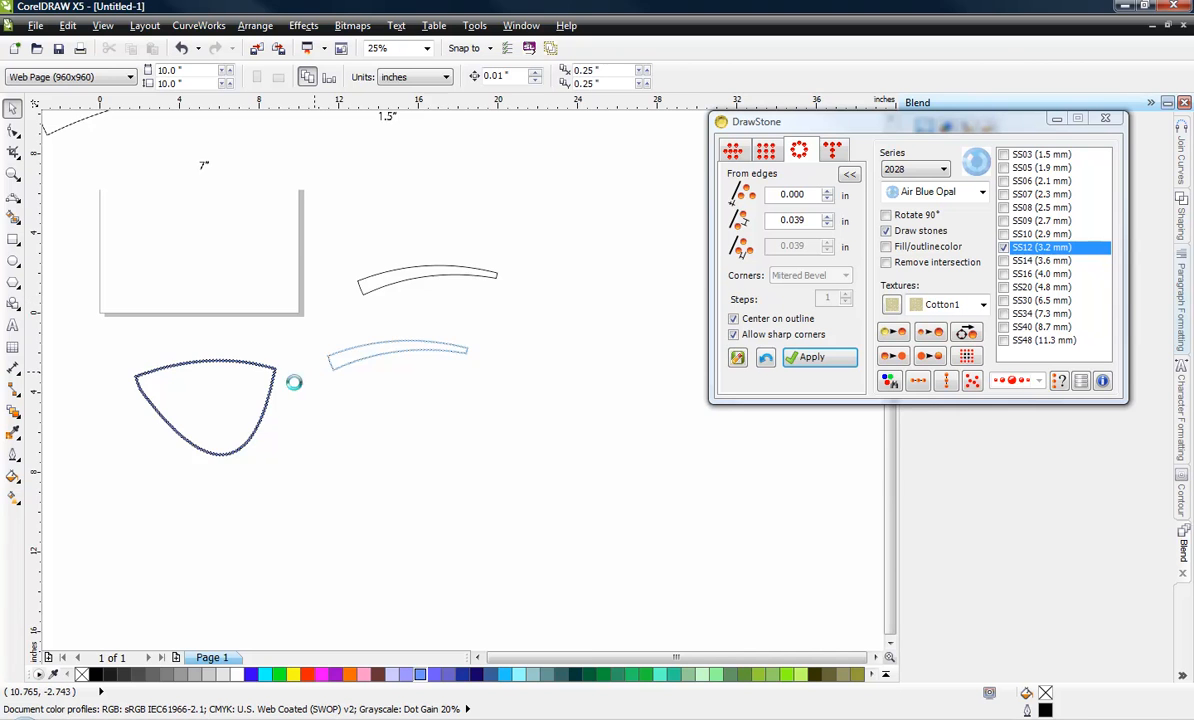
scroll(293, 381, up, 1)
scroll(306, 397, down, 1)
scroll(200, 425, up, 1)
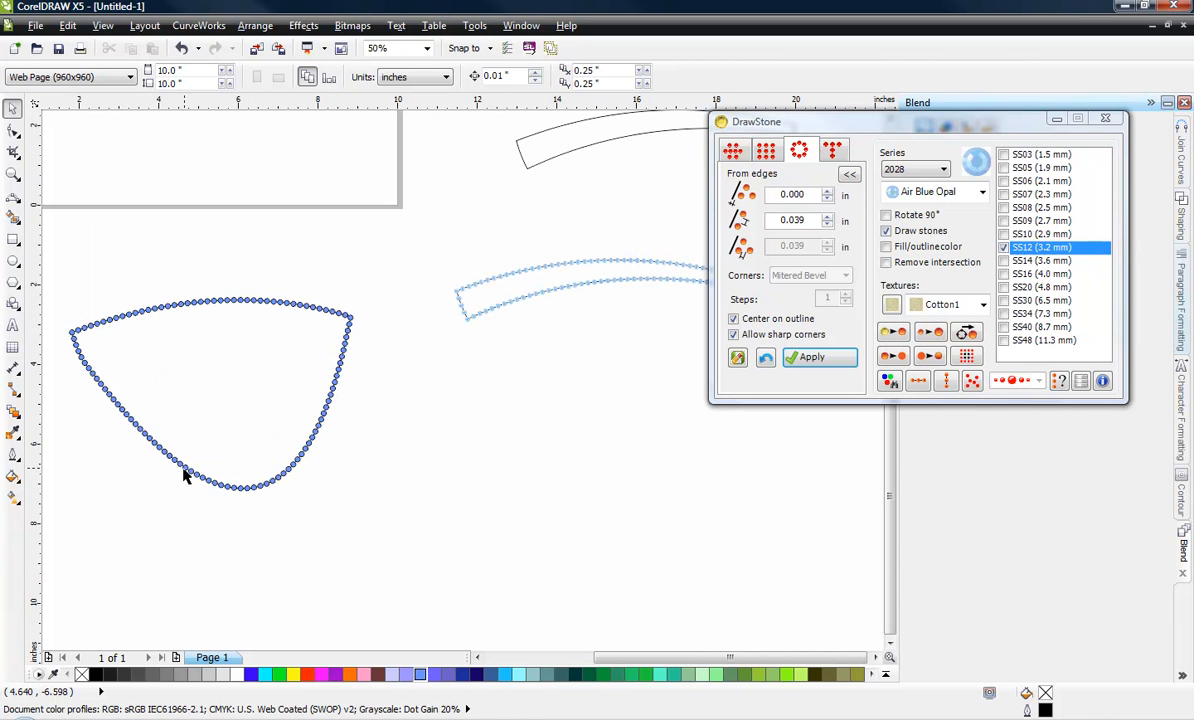
click(183, 476)
click(13, 130)
scroll(147, 434, up, 1)
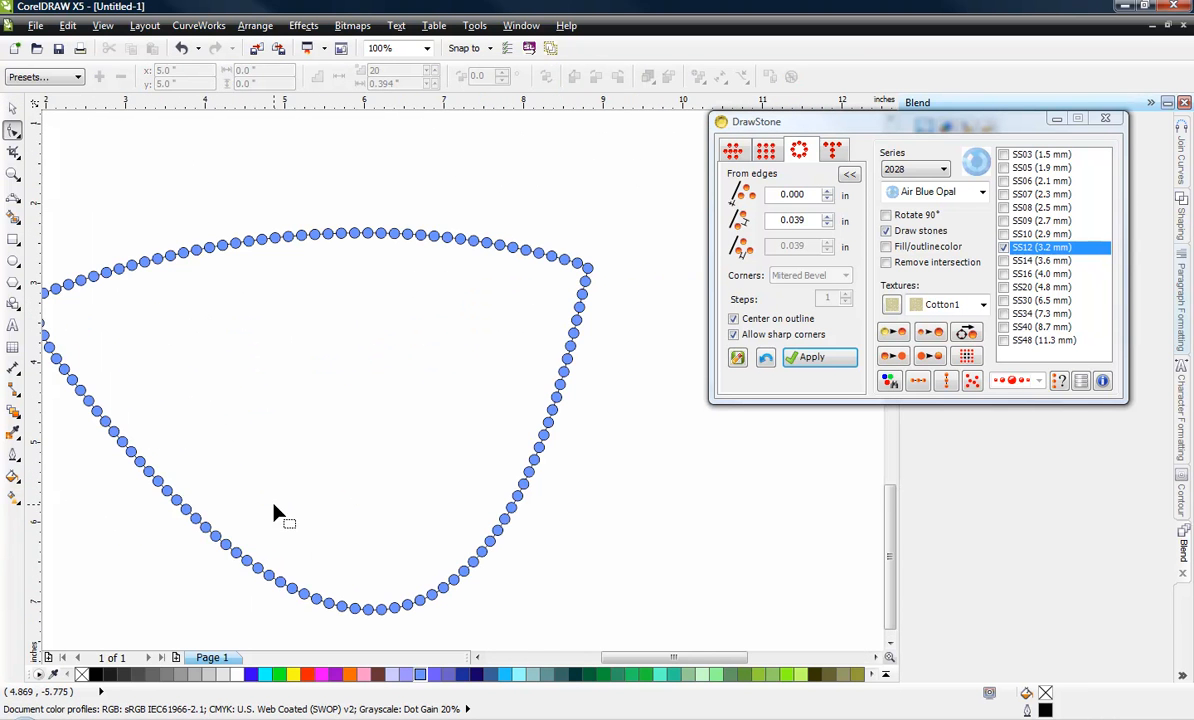
scroll(256, 581, up, 2)
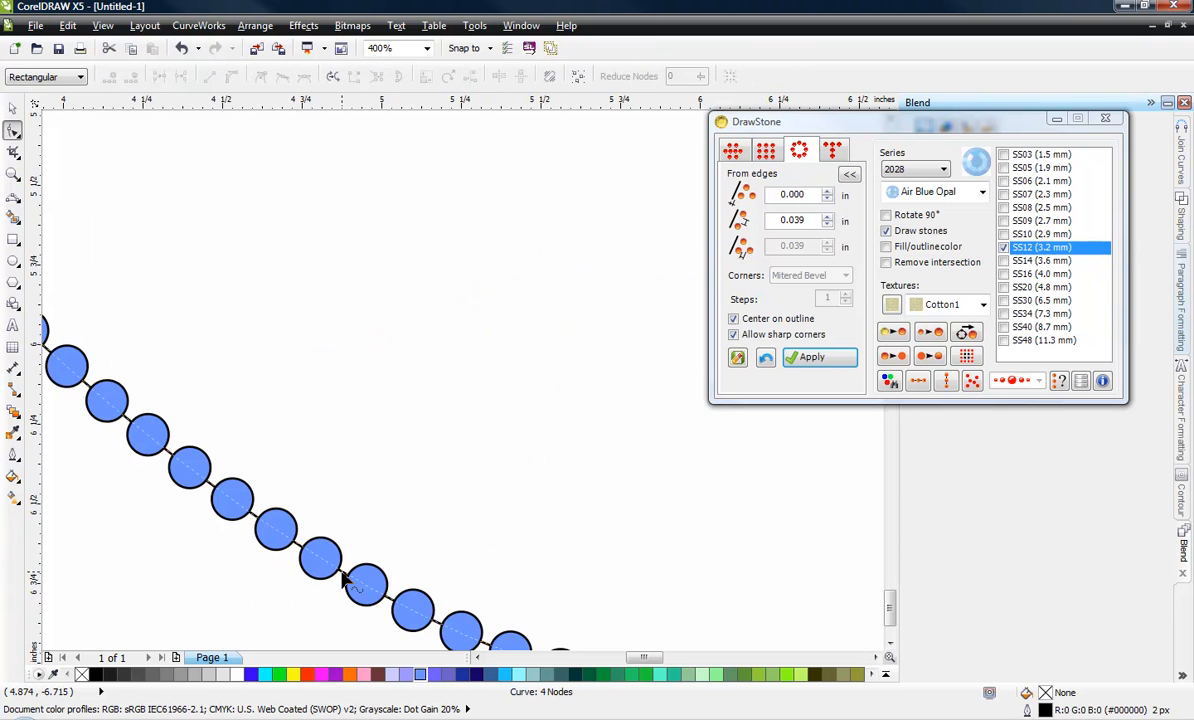
scroll(343, 580, down, 2)
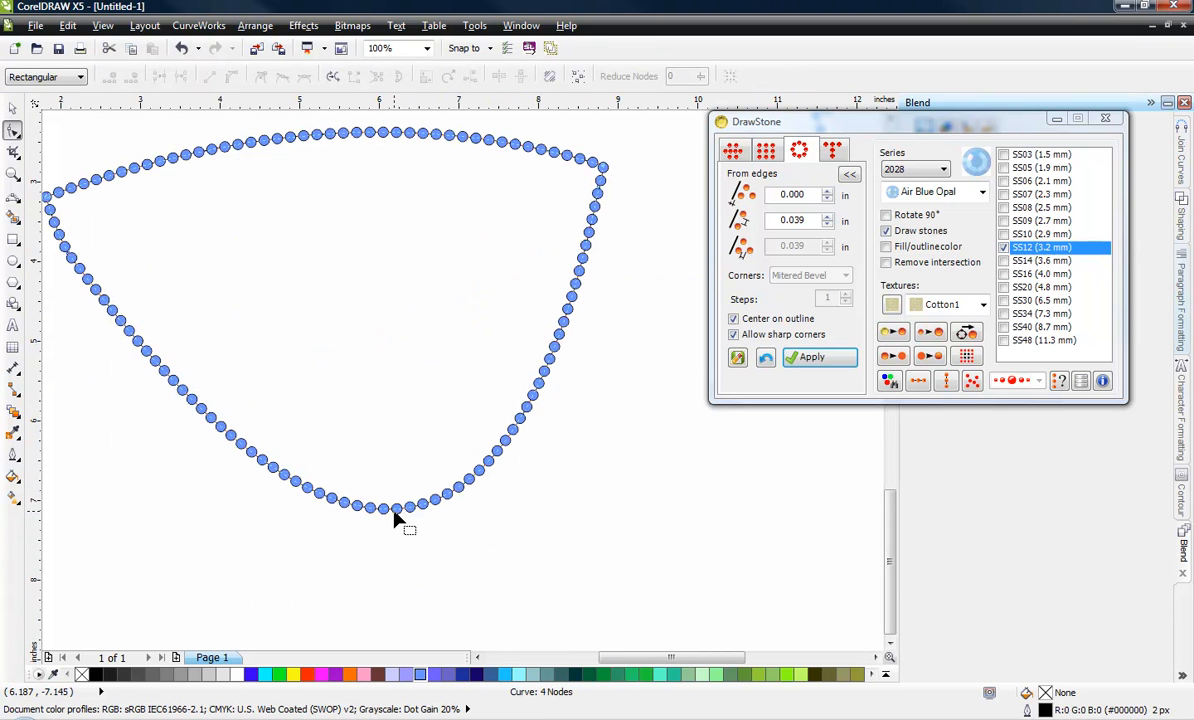
drag(394, 499, 341, 174)
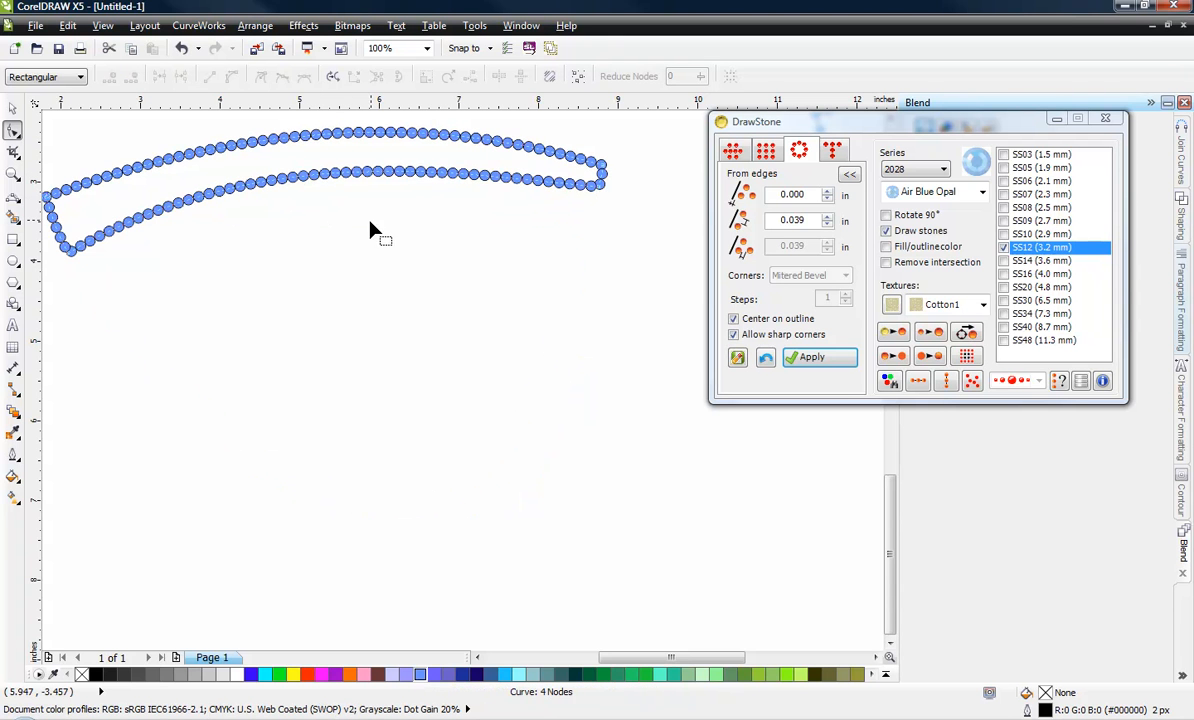
Bend the blend path's lower edge slightly further up and check the circles at the band's narrow end
drag(432, 179, 437, 172)
click(12, 107)
click(494, 292)
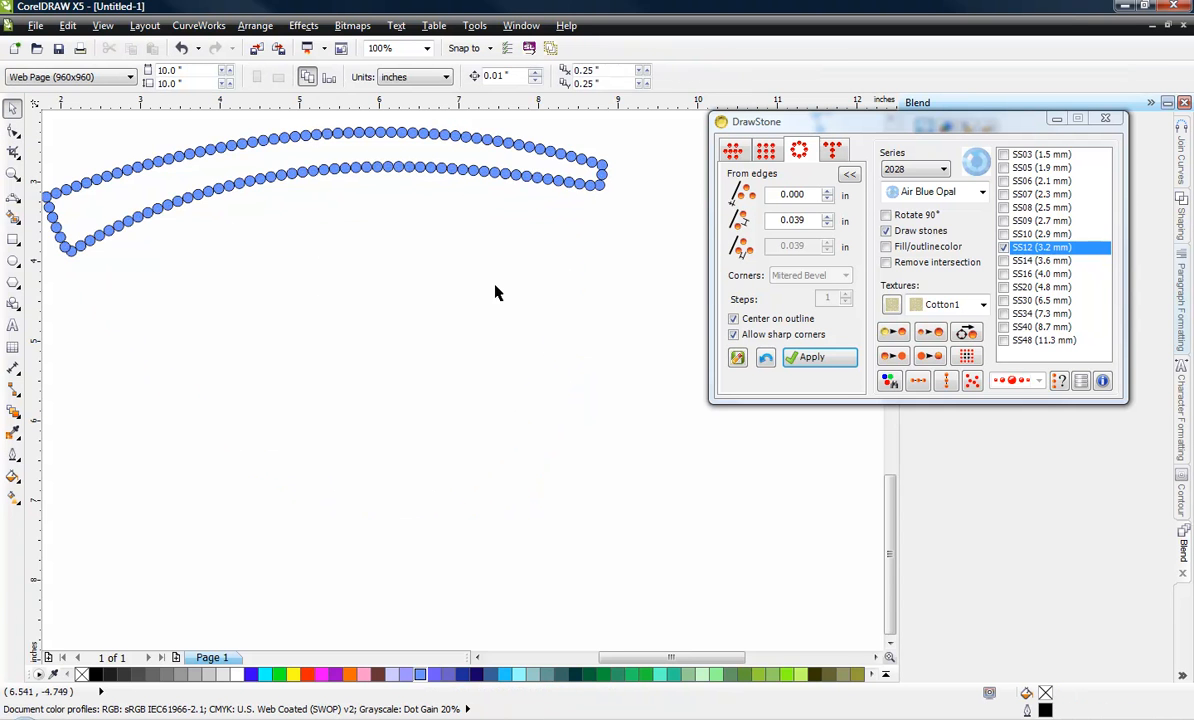
scroll(534, 240, down, 2)
scroll(554, 214, up, 4)
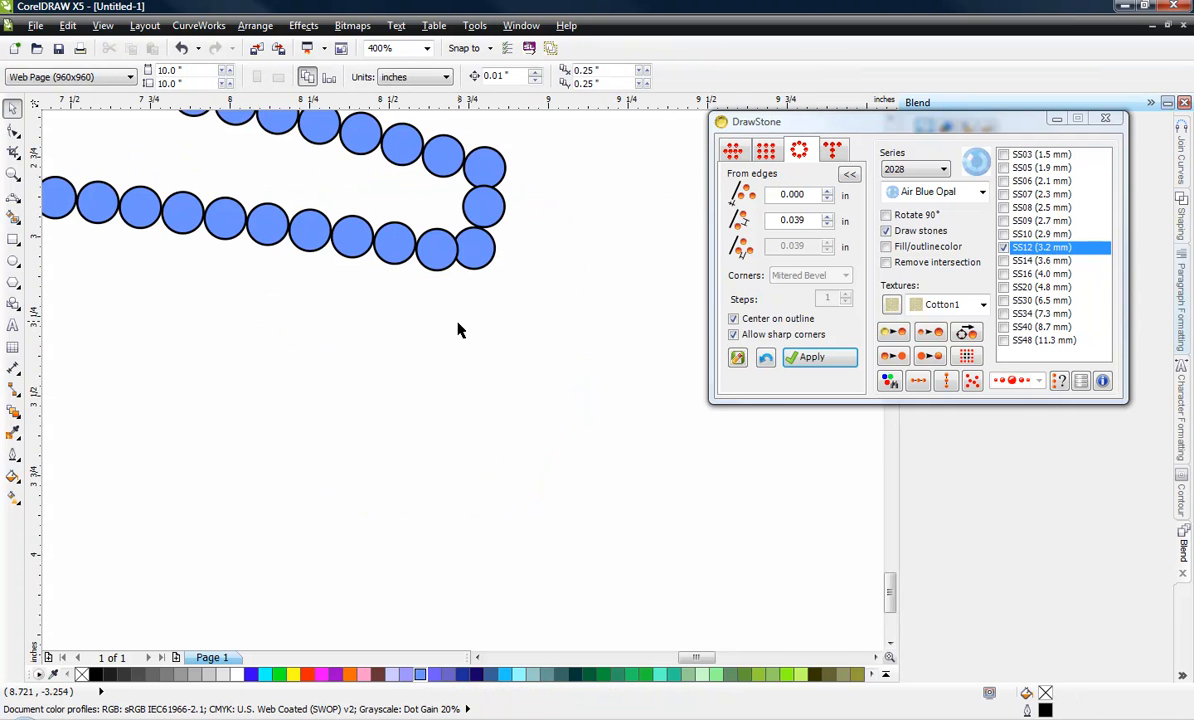
Show the drawing in wireframe view with the blend's circles and path at the band's narrow end in close-up
scroll(460, 320, down, 1)
scroll(470, 263, up, 2)
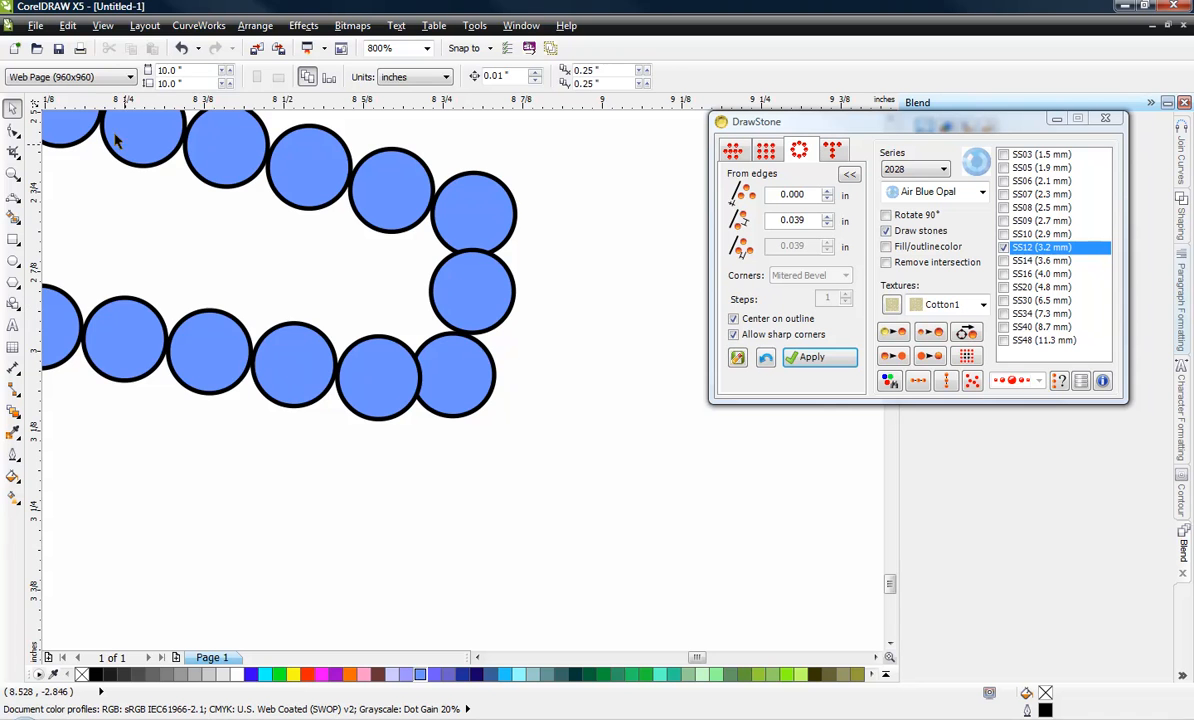
click(102, 25)
click(115, 62)
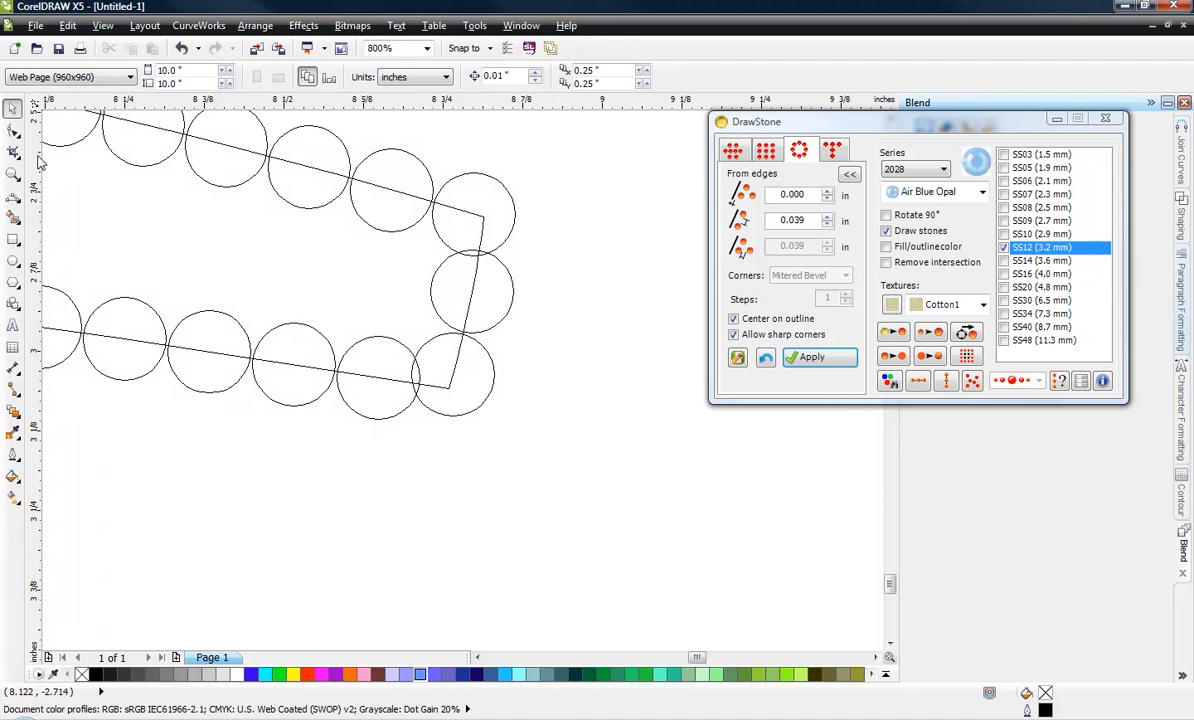
Move the blend path's narrow-end corner nodes apart, the upper one slightly up and outward and the lower one downward
click(13, 130)
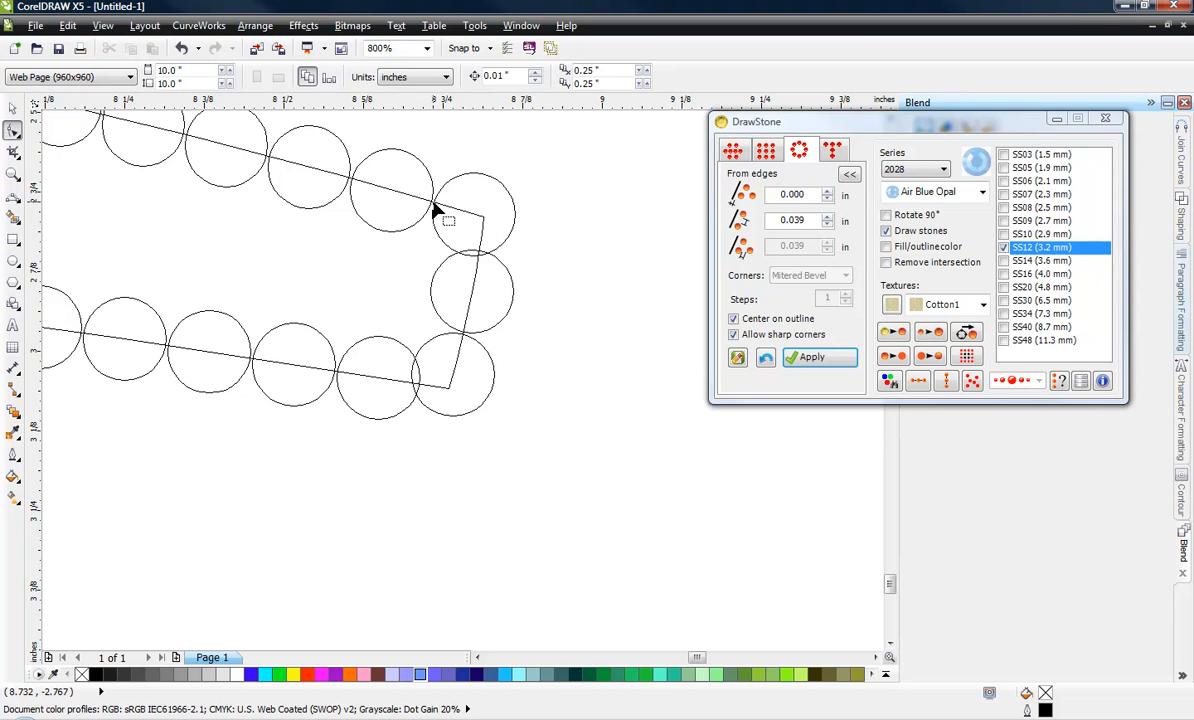
scroll(434, 205, up, 1)
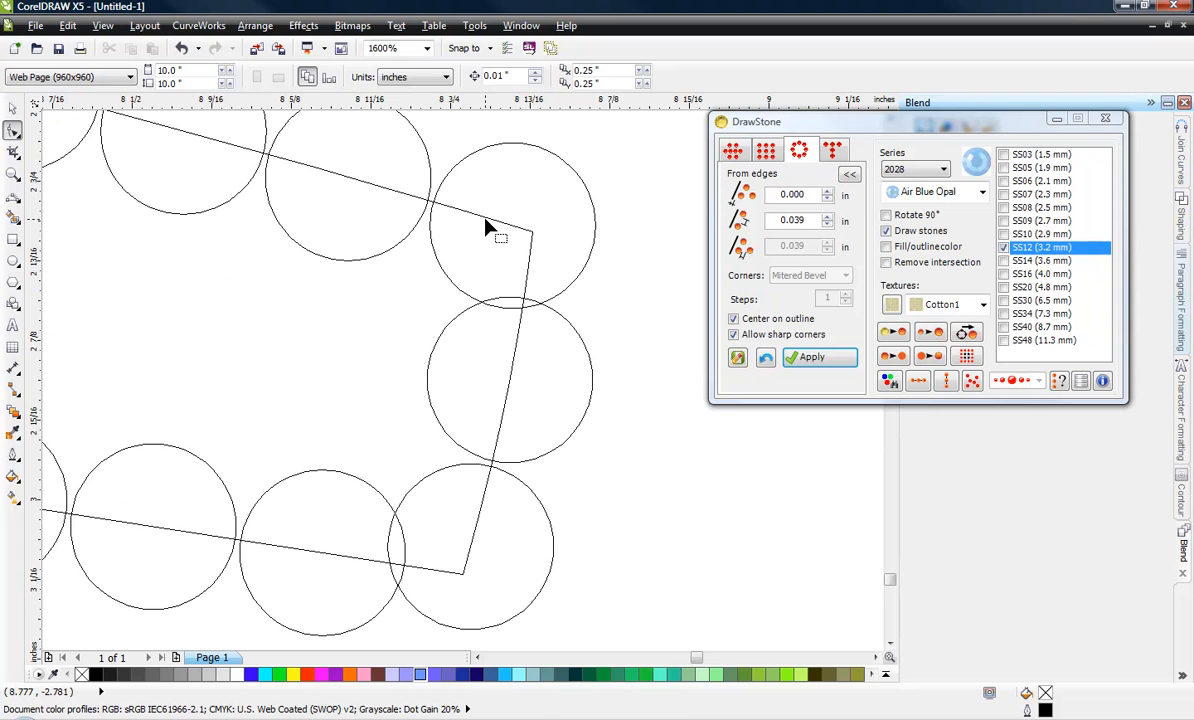
click(431, 205)
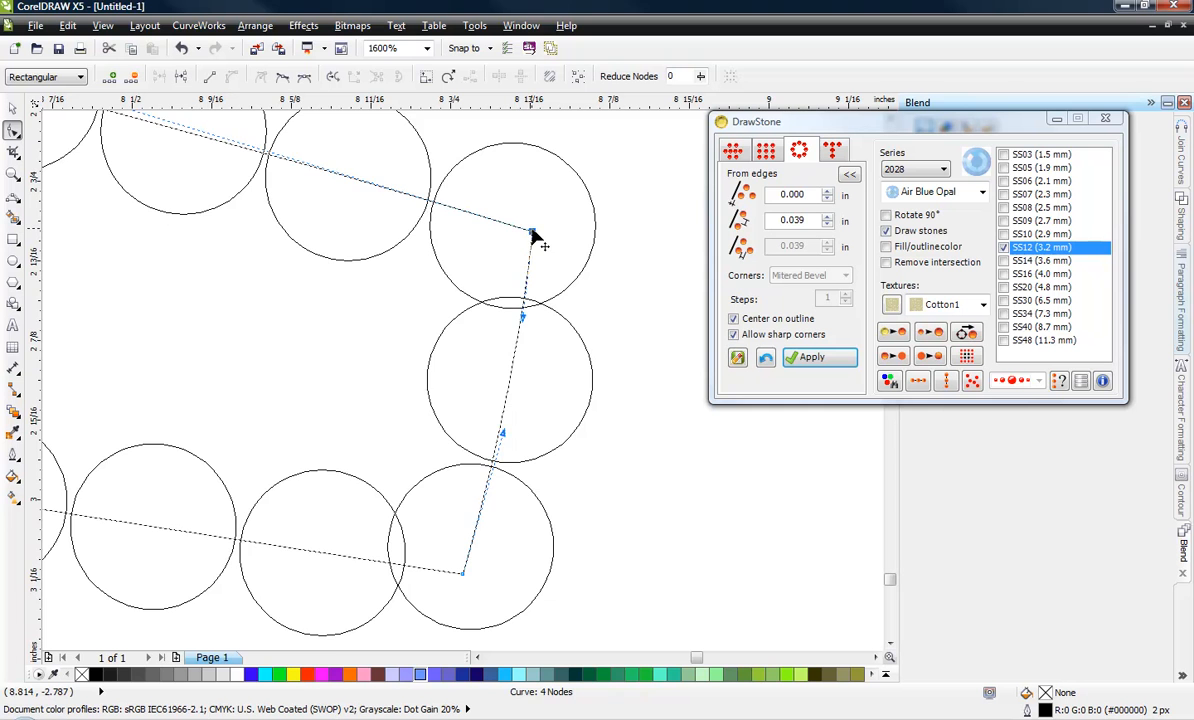
drag(533, 236, 553, 192)
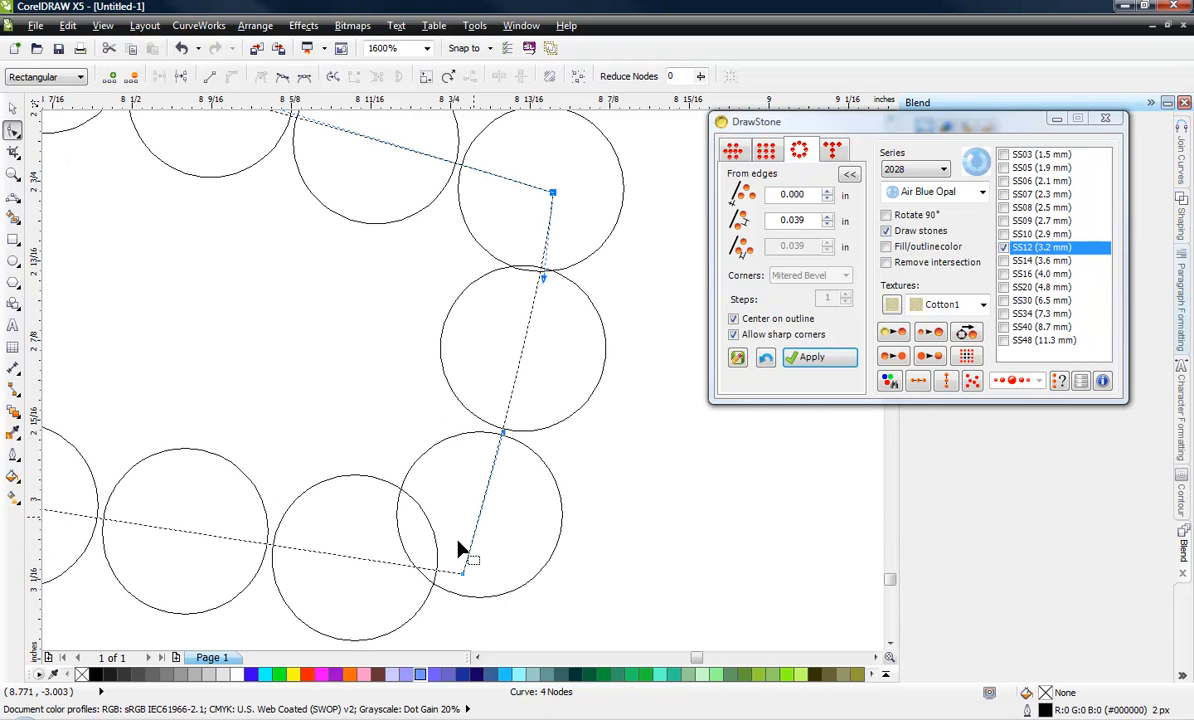
drag(464, 575, 460, 632)
scroll(496, 458, down, 1)
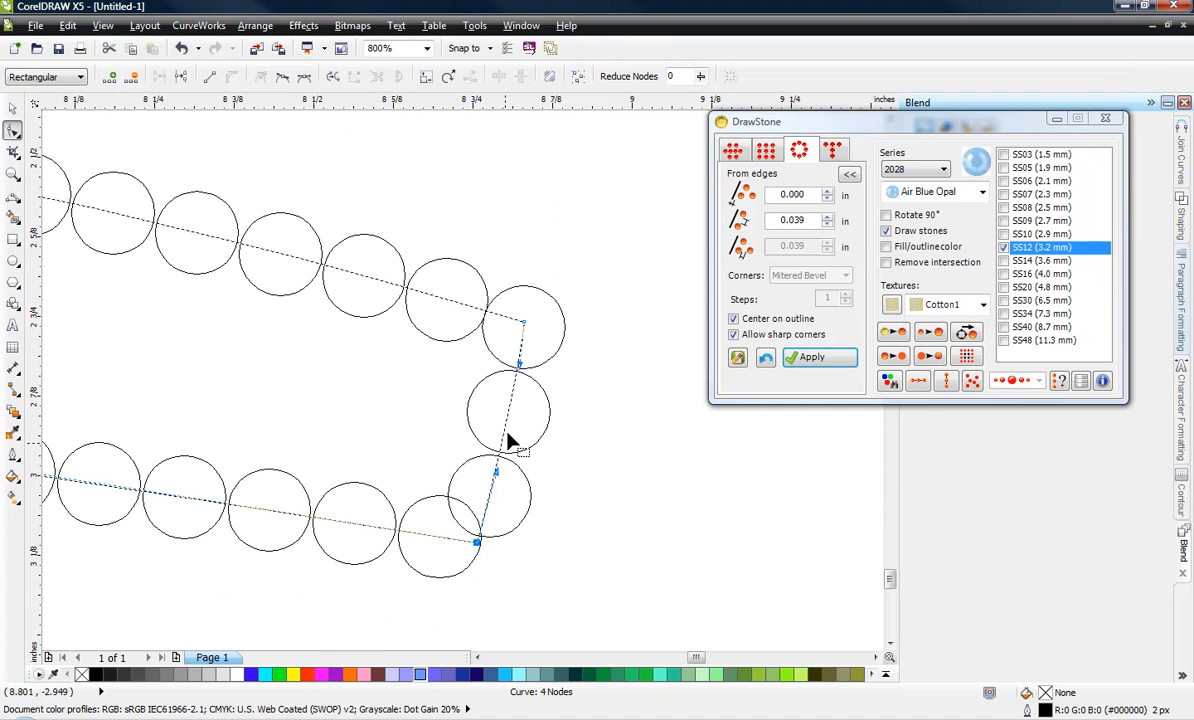
drag(477, 543, 477, 554)
Bend the right half of the blend path's lower edge slightly further upward with its curve handle
scroll(578, 419, down, 2)
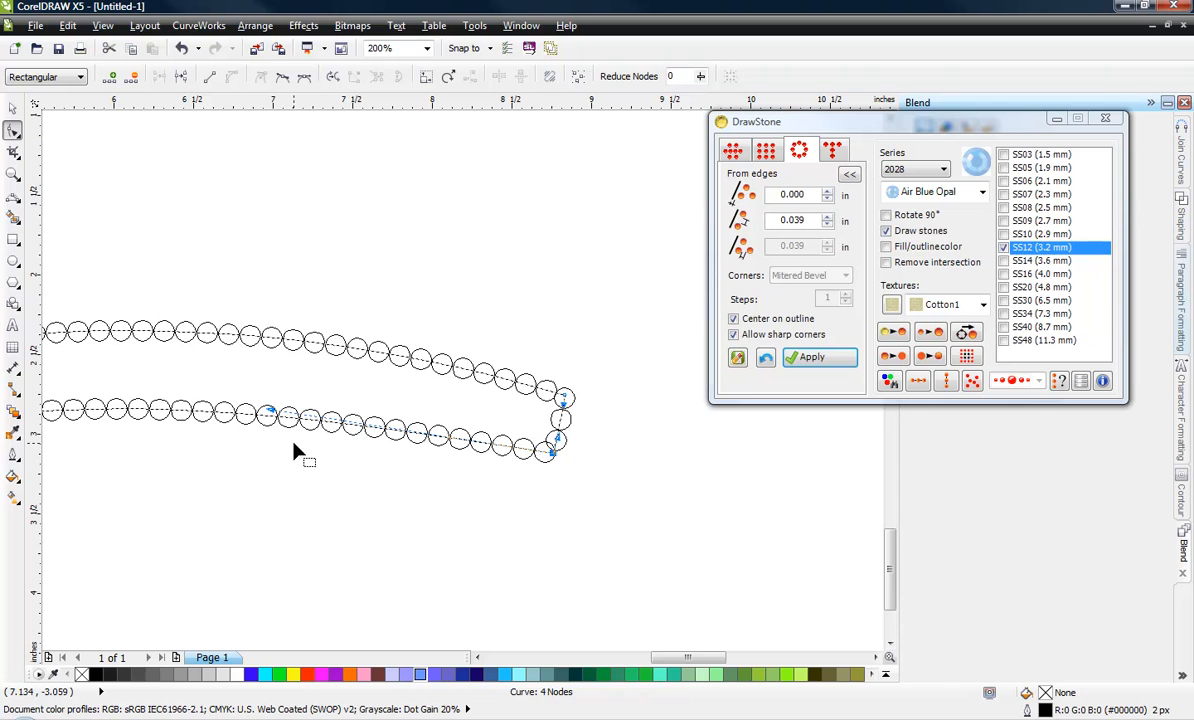
drag(272, 412, 279, 396)
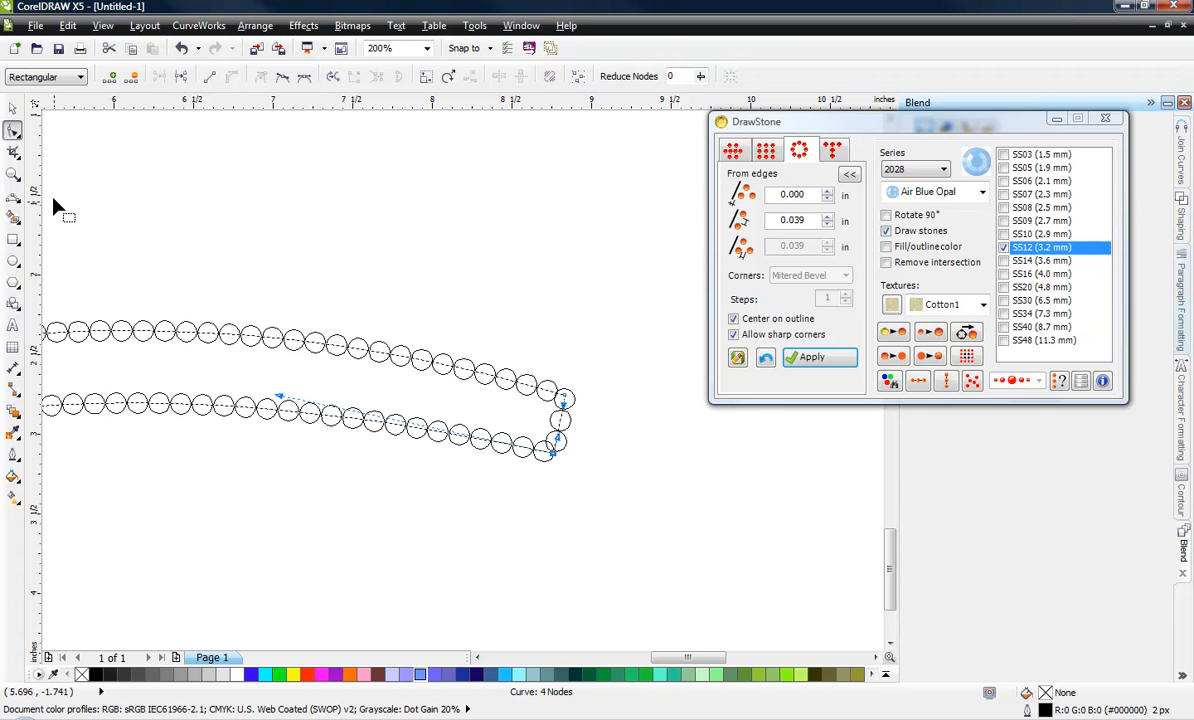
click(13, 108)
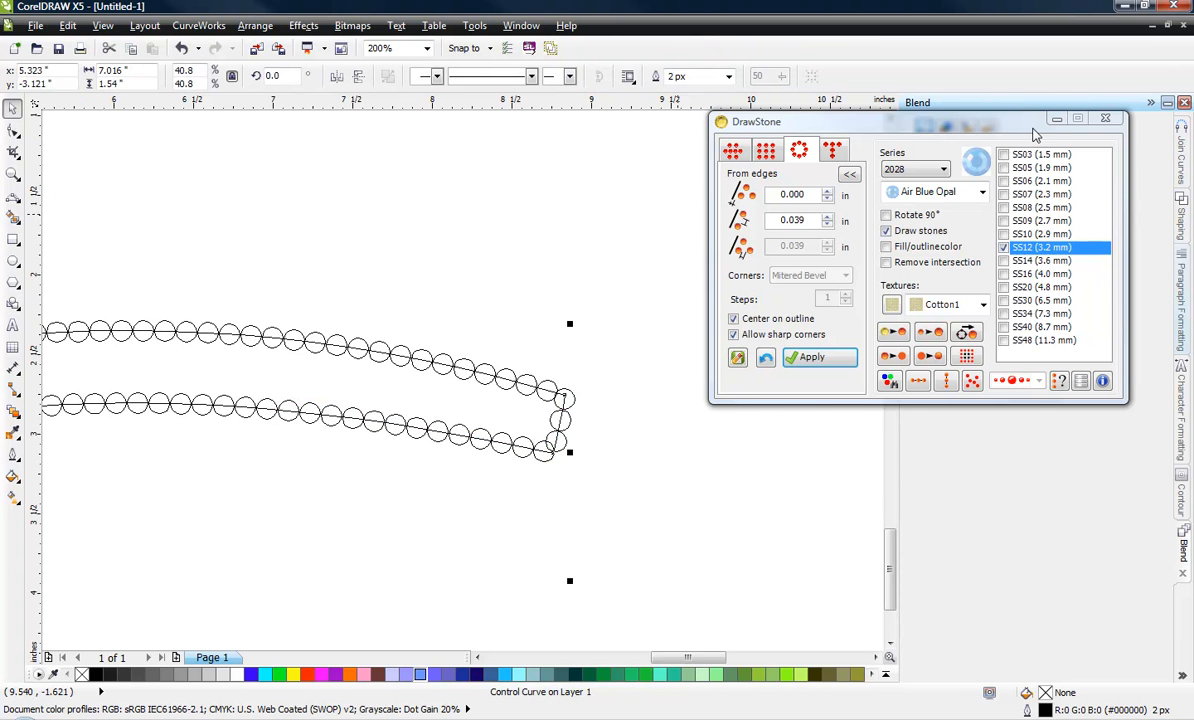
Set the blend along the path to 90 steps and check how the circles sit at the band's corners
click(1056, 119)
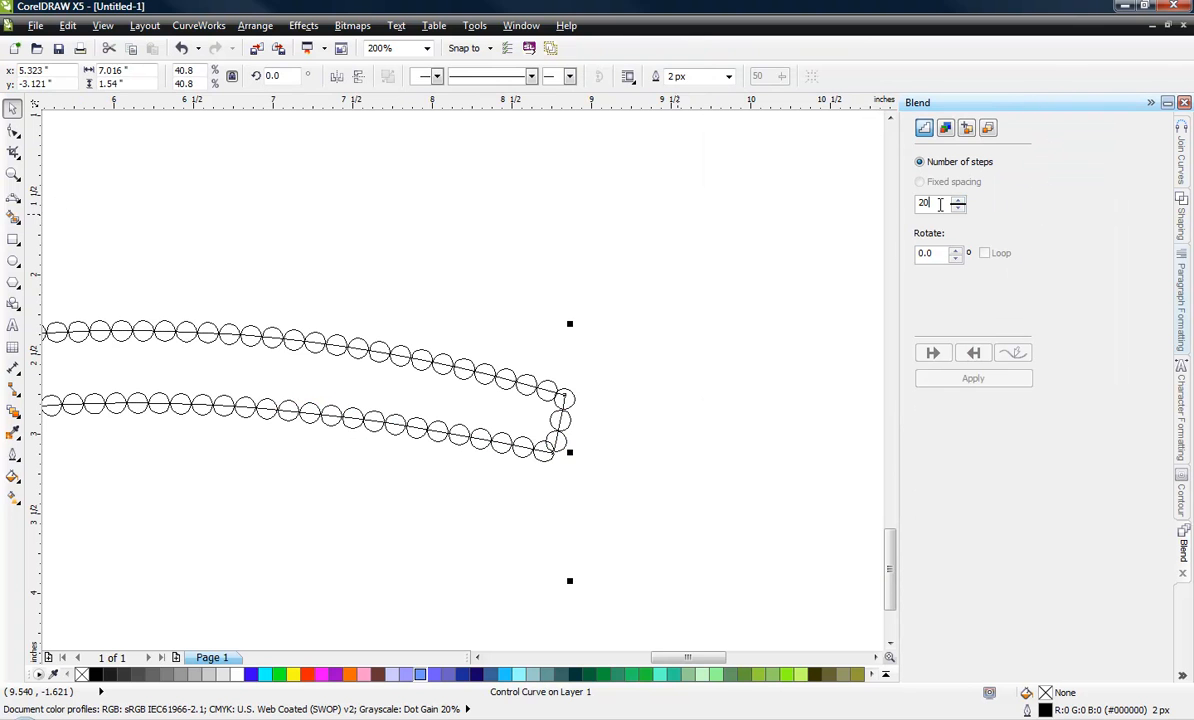
click(311, 296)
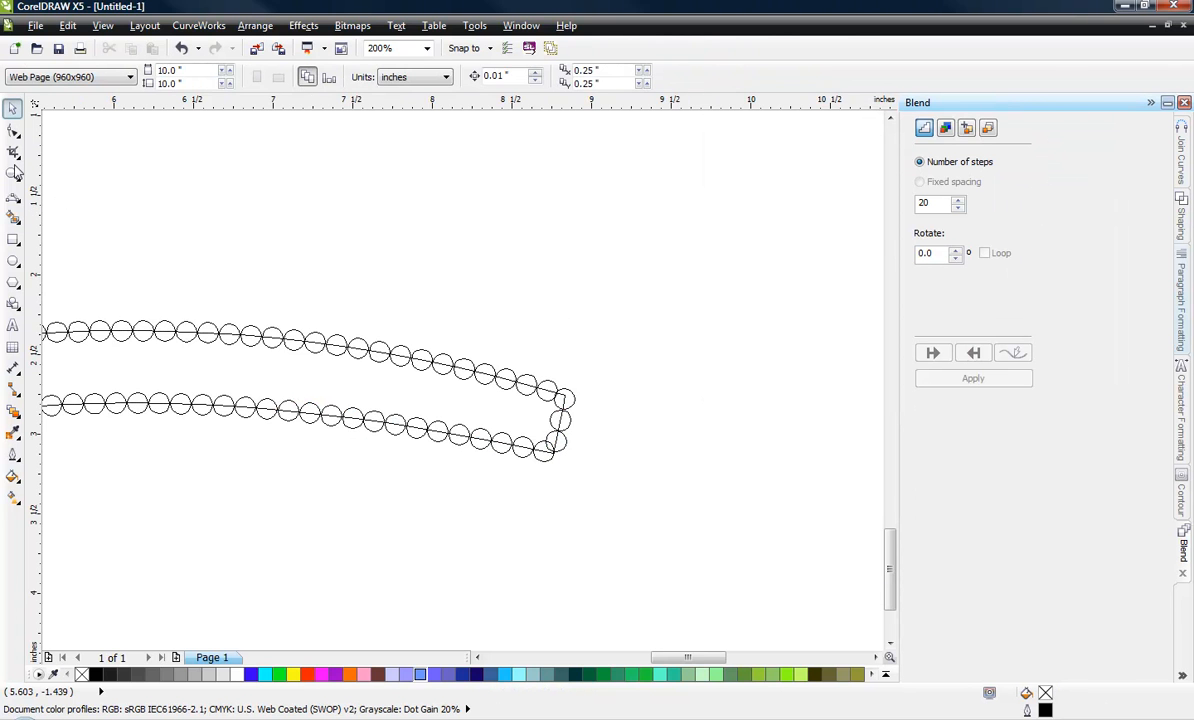
click(203, 322)
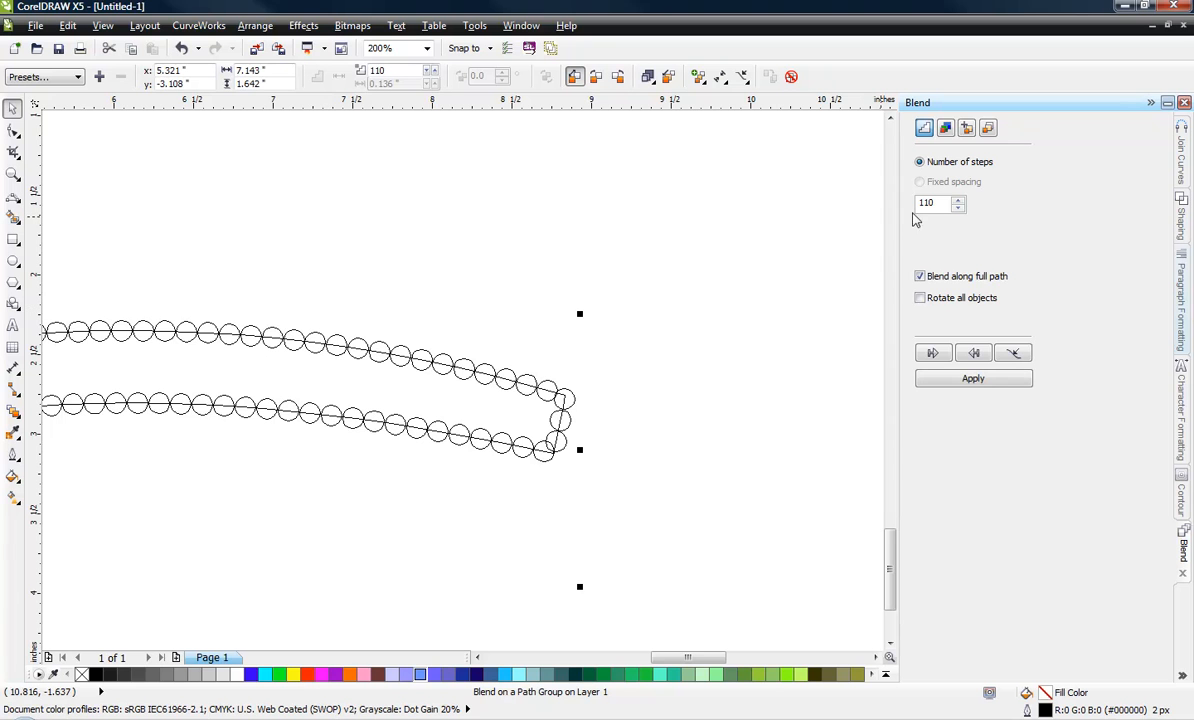
drag(940, 205, 910, 206)
text(90)
click(919, 380)
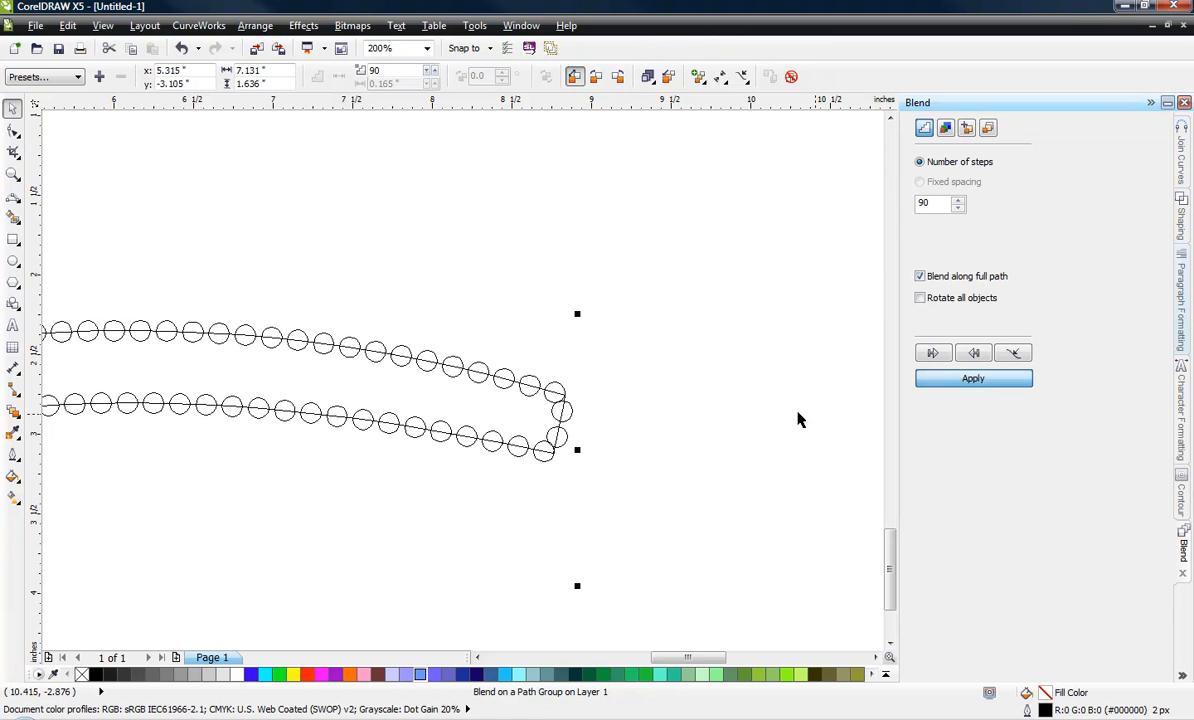
click(570, 481)
scroll(543, 451, up, 1)
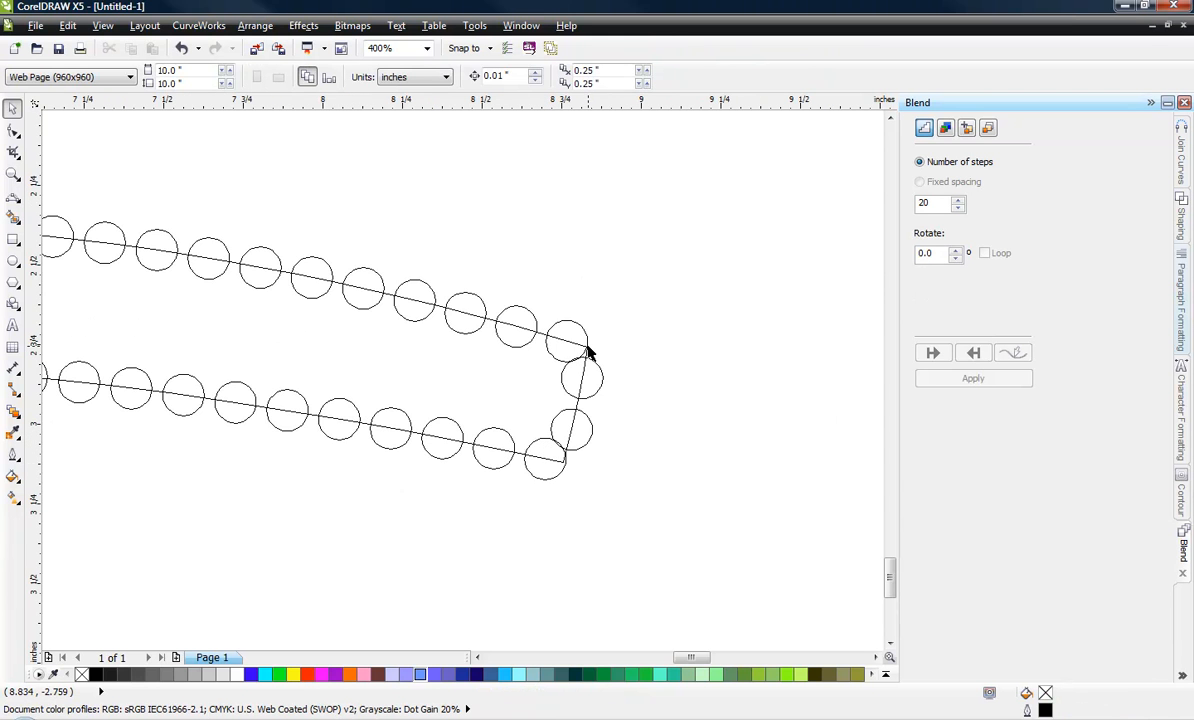
scroll(693, 476, down, 2)
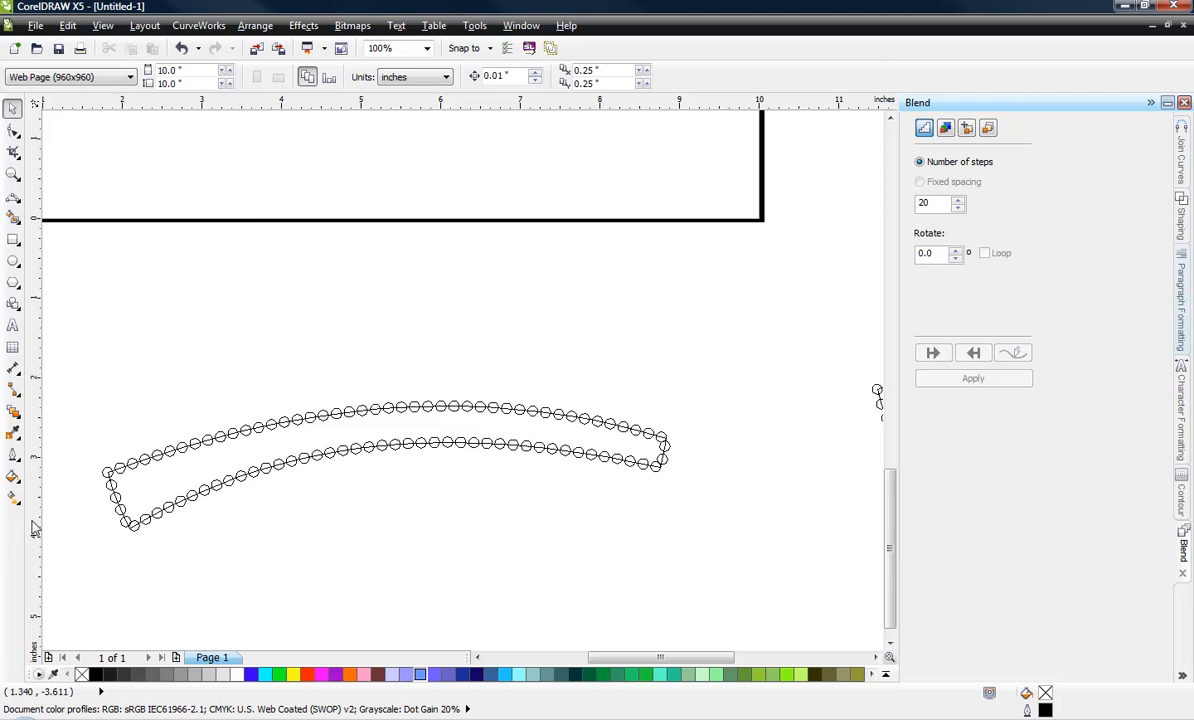
scroll(123, 546, up, 2)
scroll(125, 496, down, 1)
scroll(405, 240, down, 1)
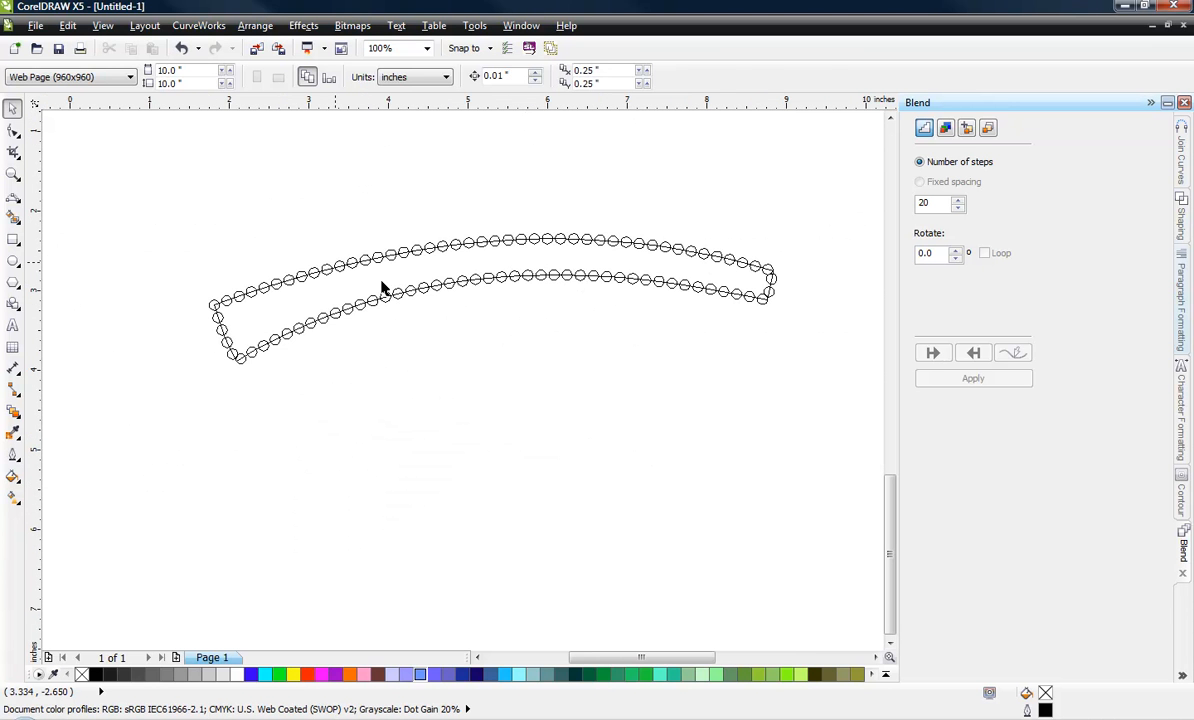
Place a copy of the blend's path curve about 2.3 inches below the blended band and slightly to the left
click(381, 288)
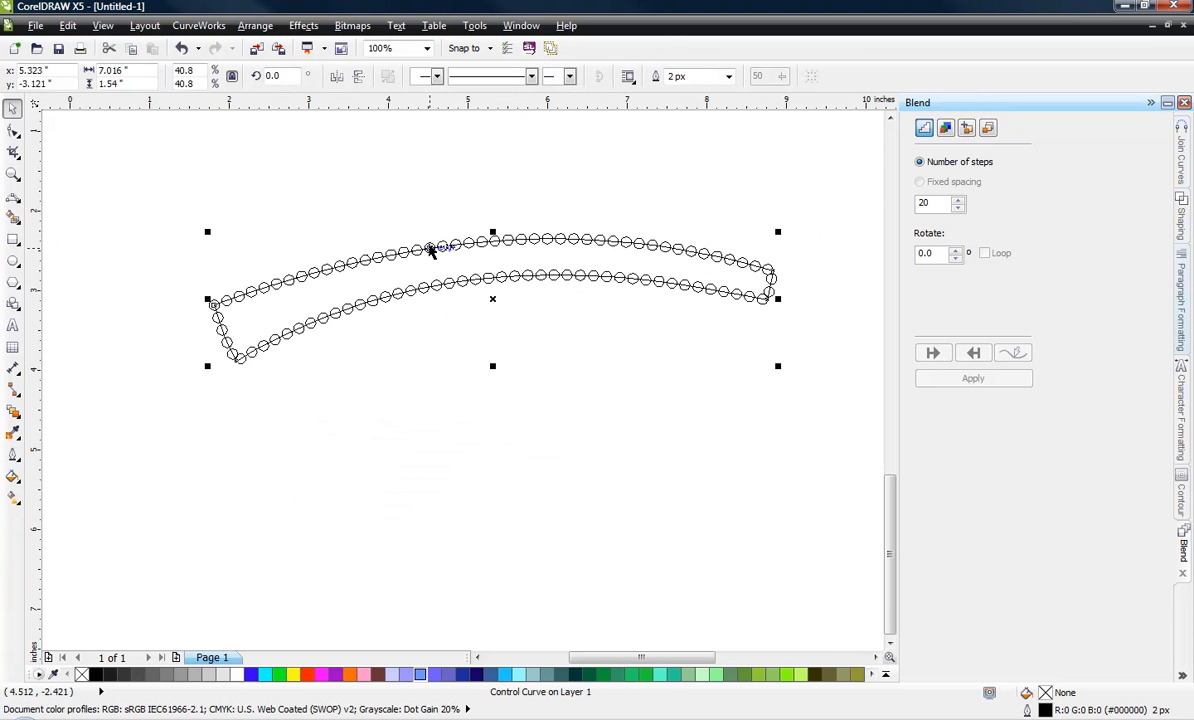
drag(430, 250, 446, 431)
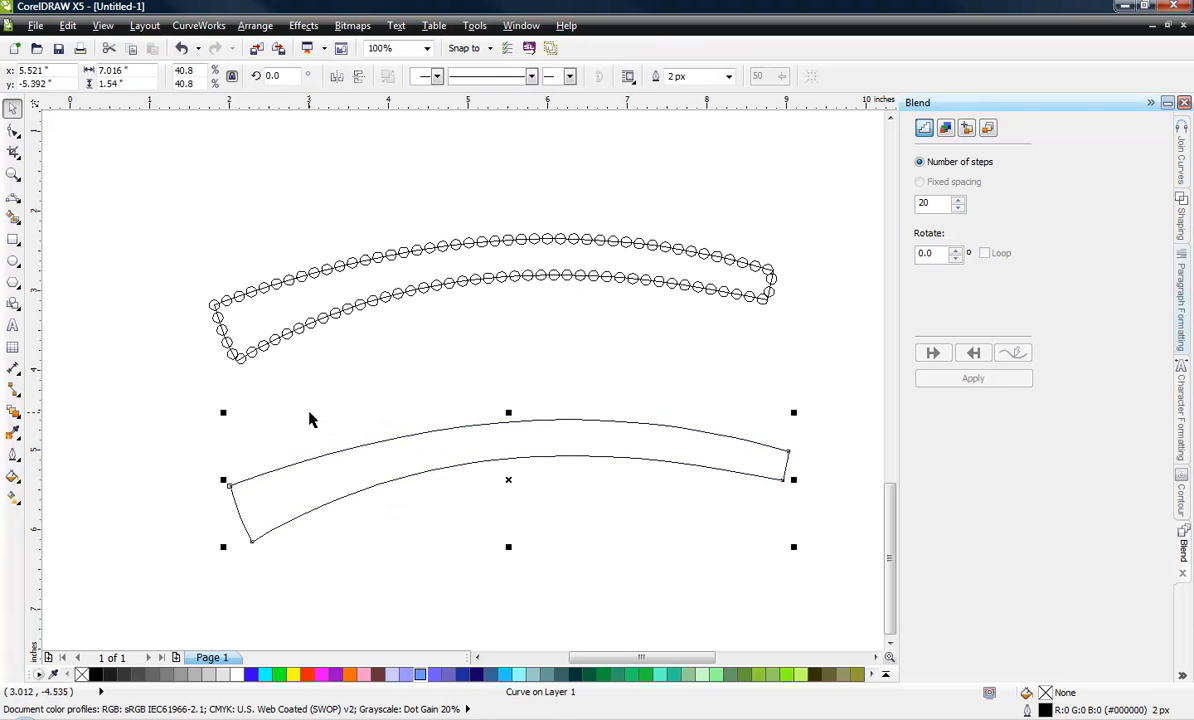
click(293, 480)
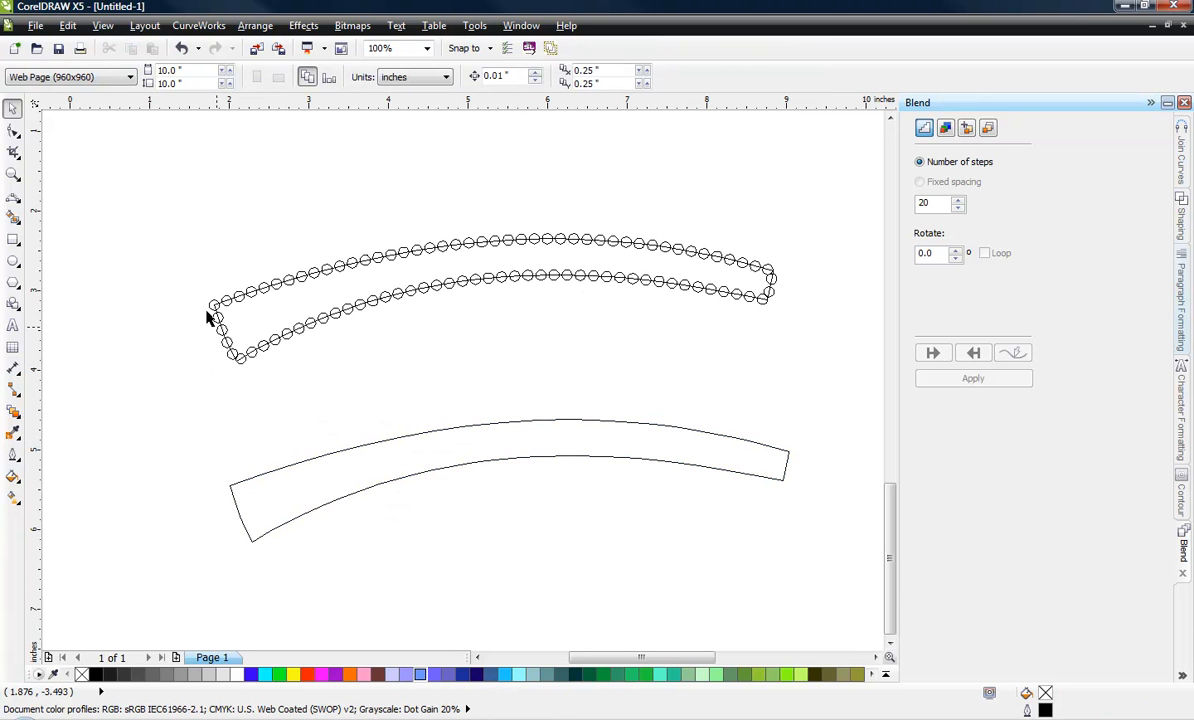
scroll(221, 369, up, 3)
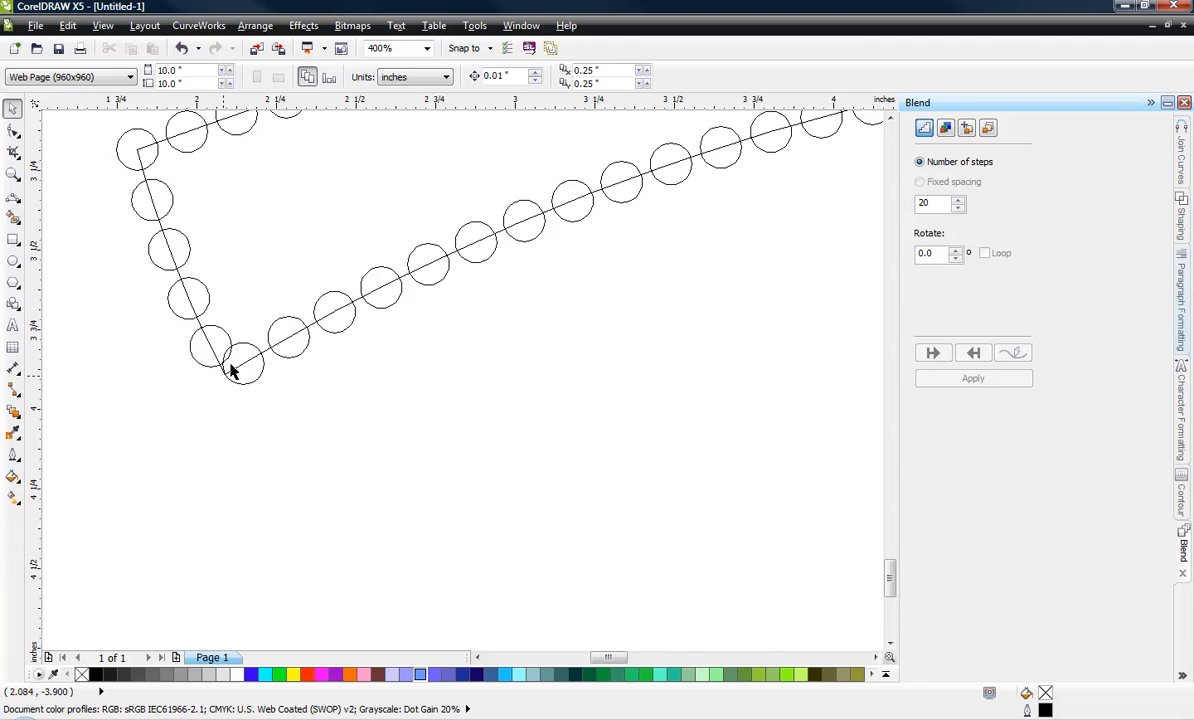
scroll(230, 370, down, 2)
click(341, 442)
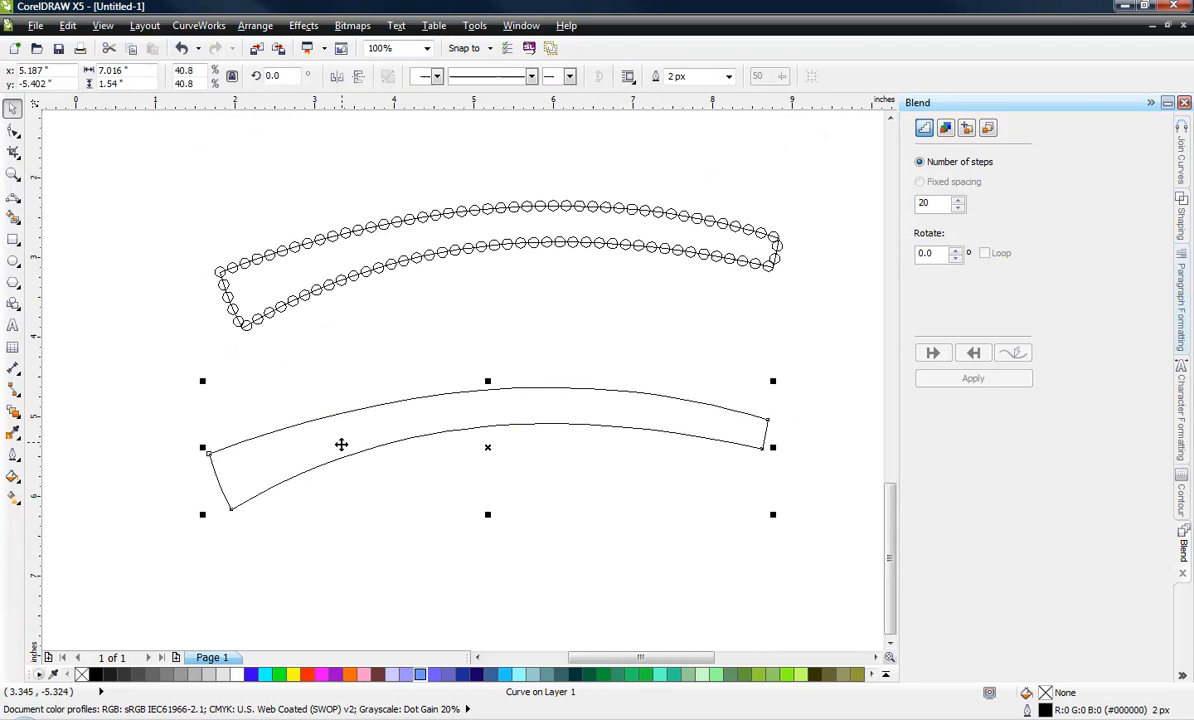
scroll(208, 497, up, 1)
scroll(186, 406, down, 1)
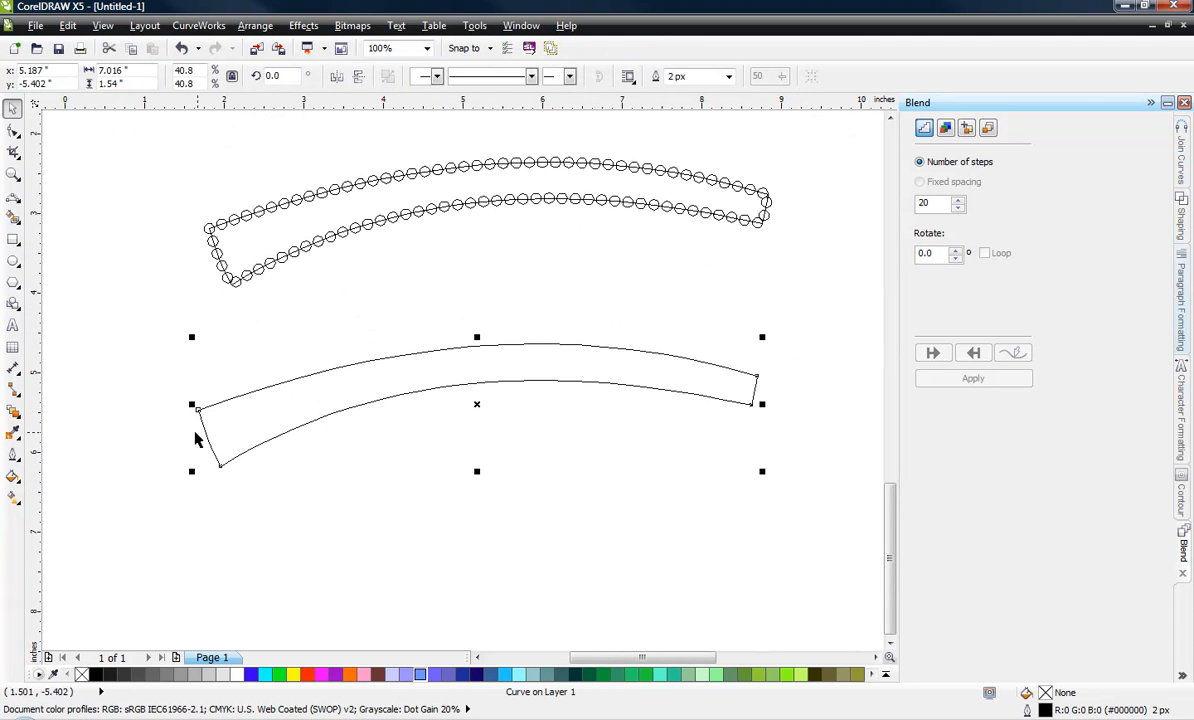
Break the copied outline apart at both corner nodes of its wide end
key(F10)
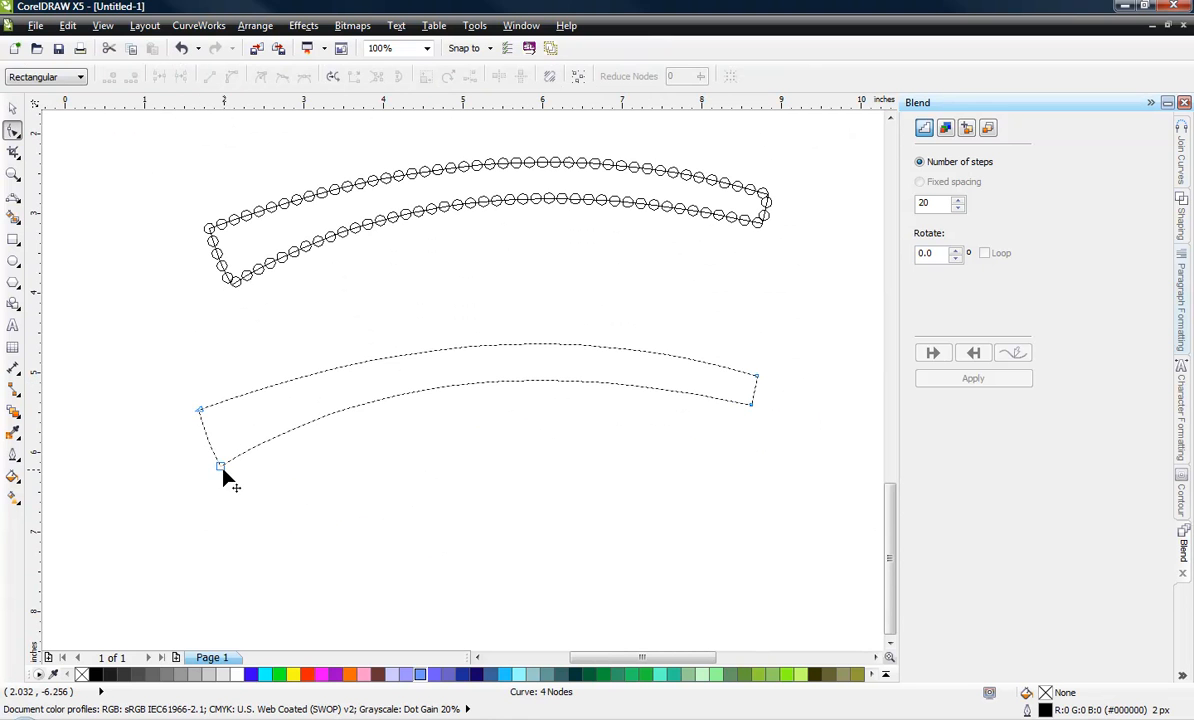
right_click(221, 467)
click(278, 386)
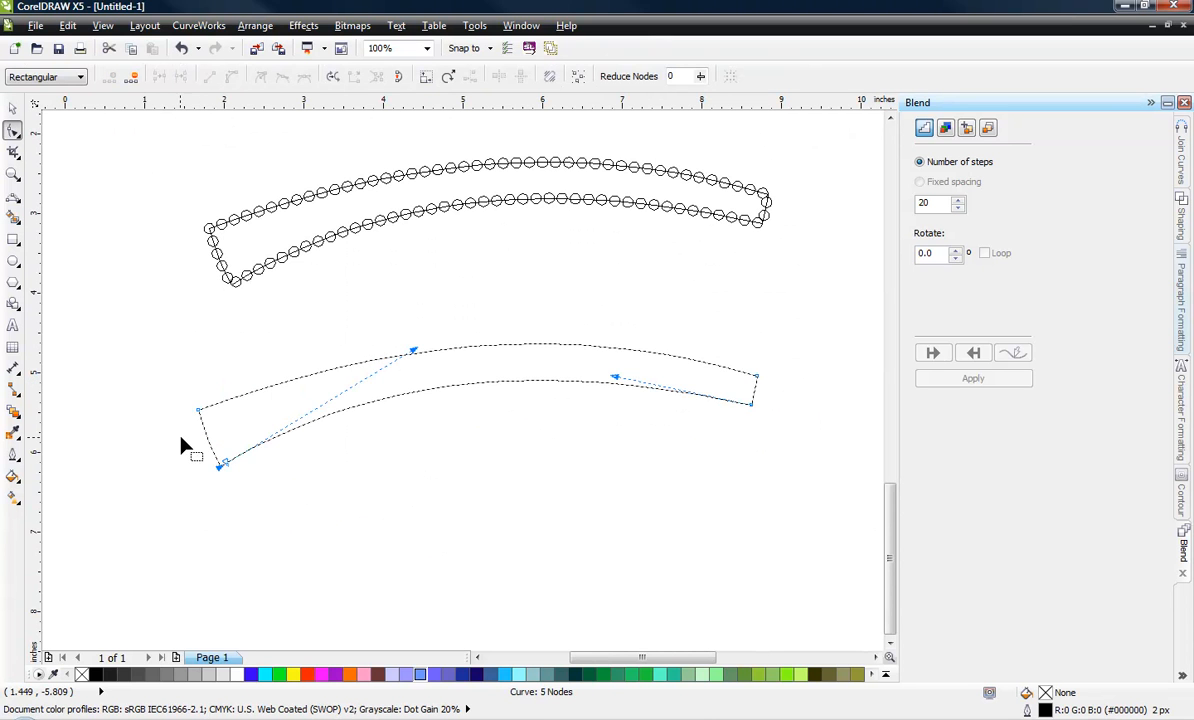
click(200, 413)
click(199, 411)
right_click(199, 411)
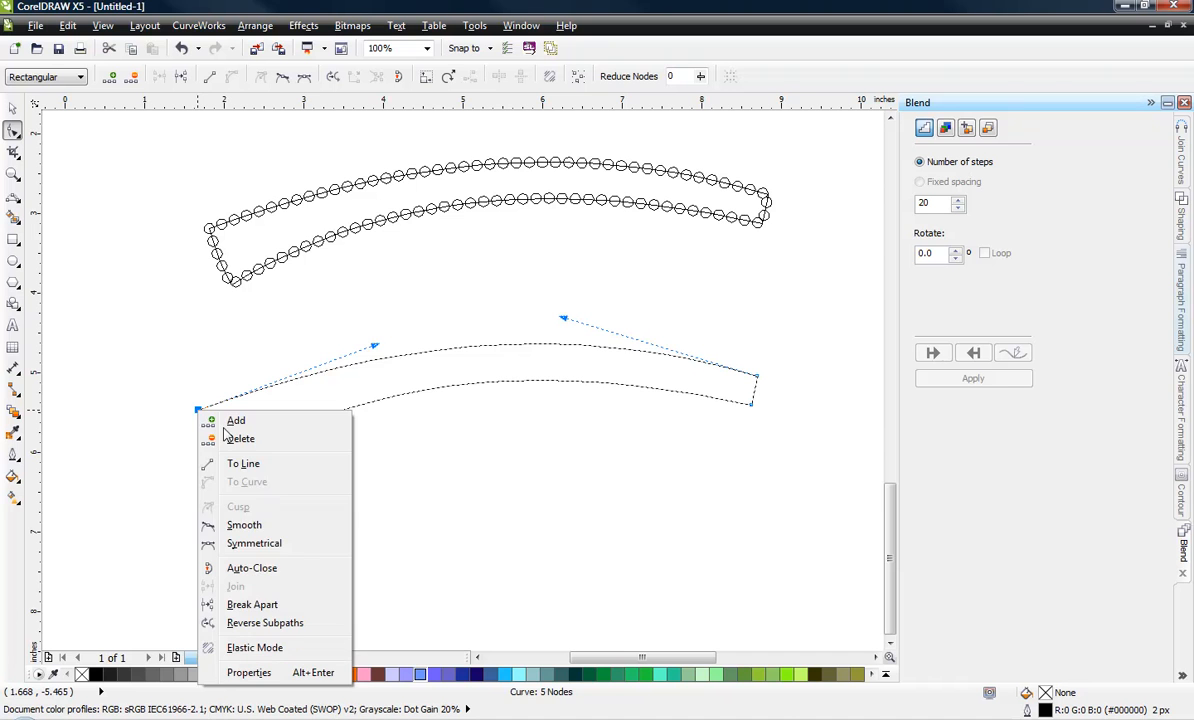
click(262, 604)
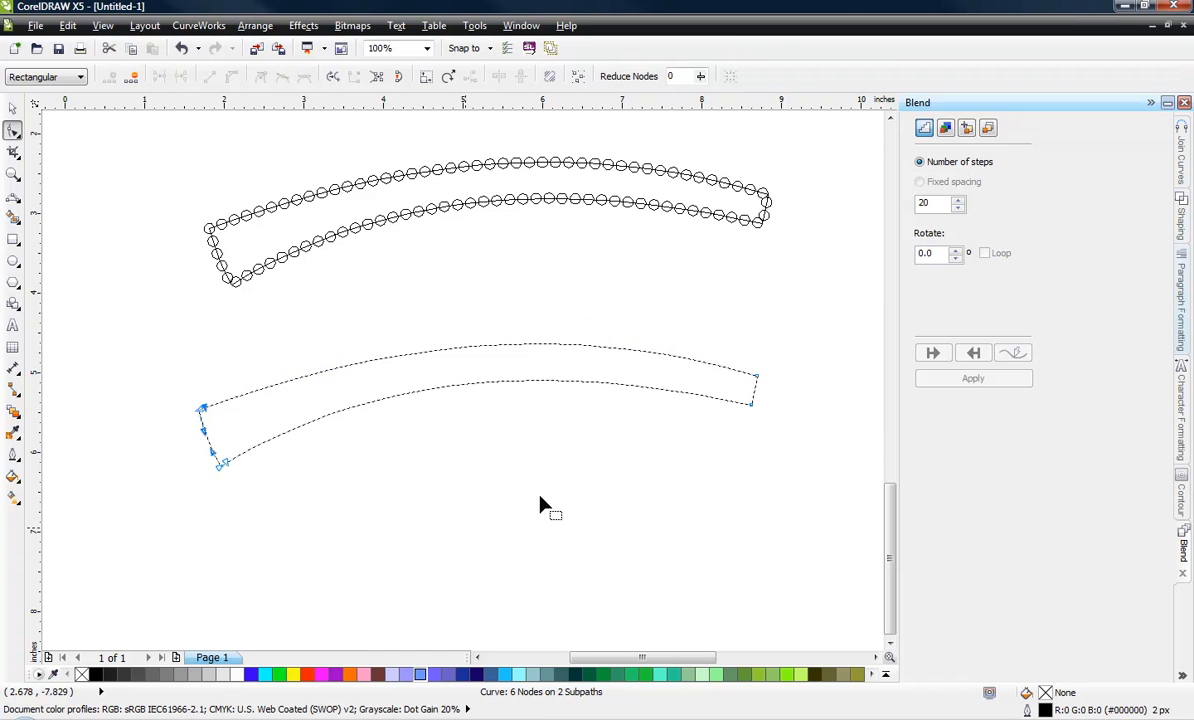
Break the copied outline apart at the lower and upper corner nodes of its narrow end
click(751, 404)
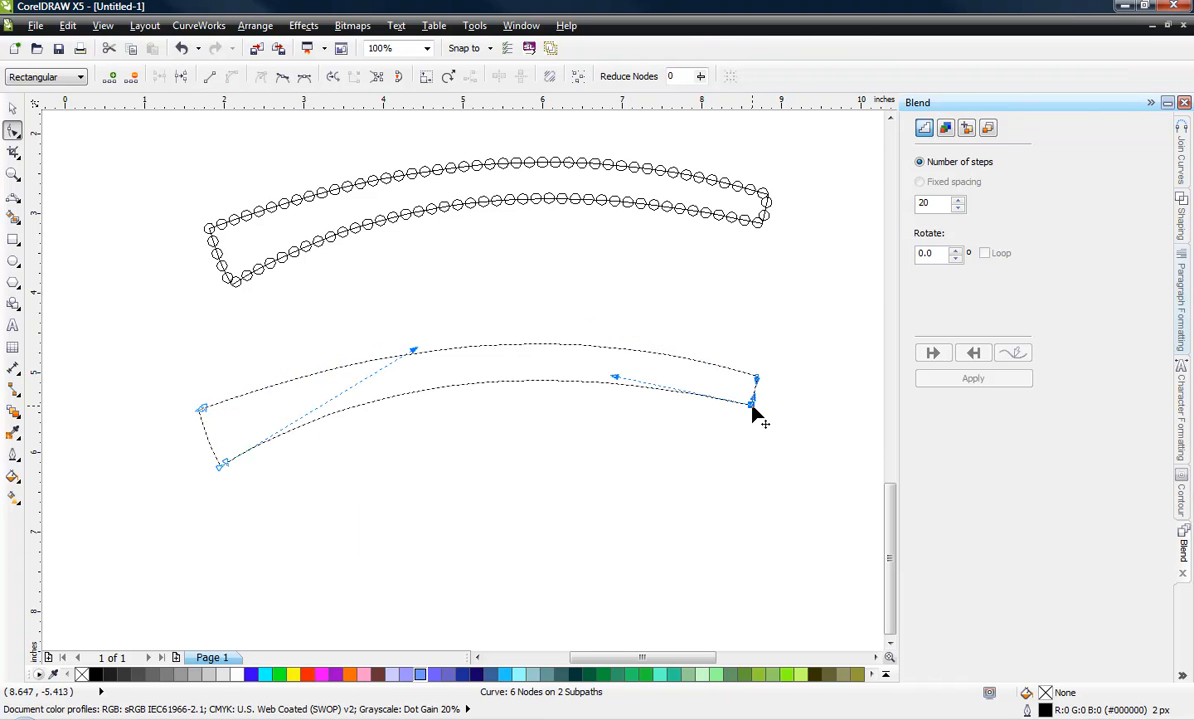
right_click(751, 404)
click(800, 599)
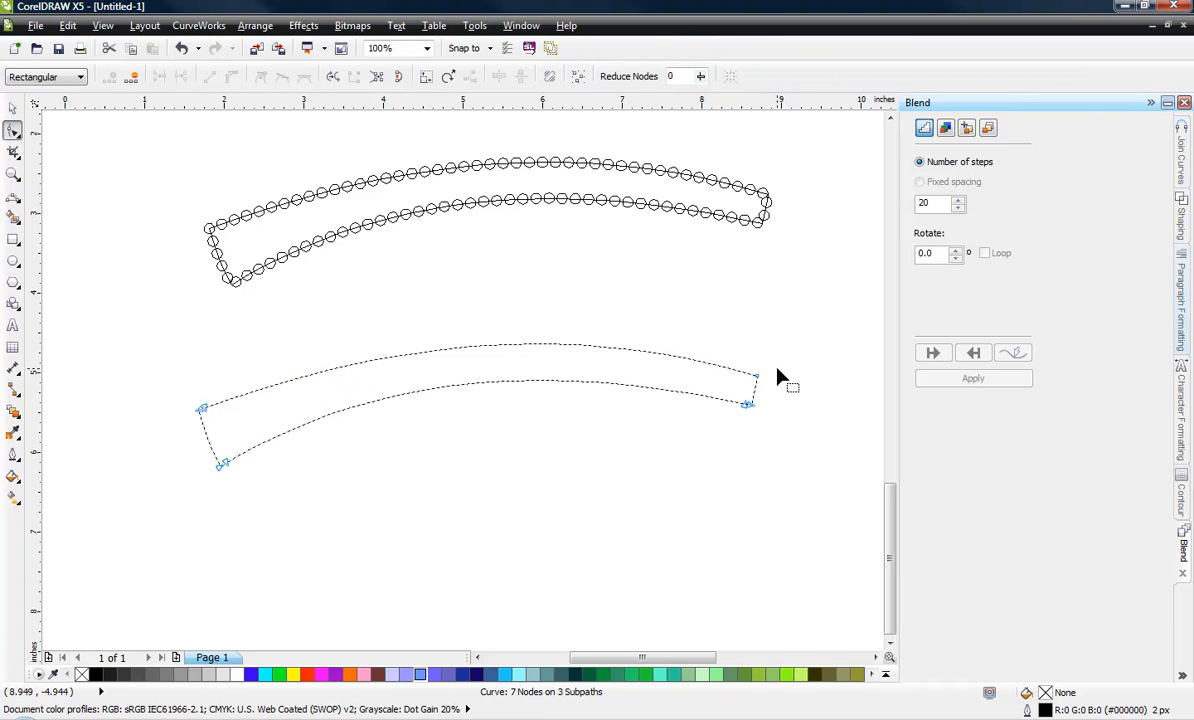
click(757, 377)
right_click(757, 377)
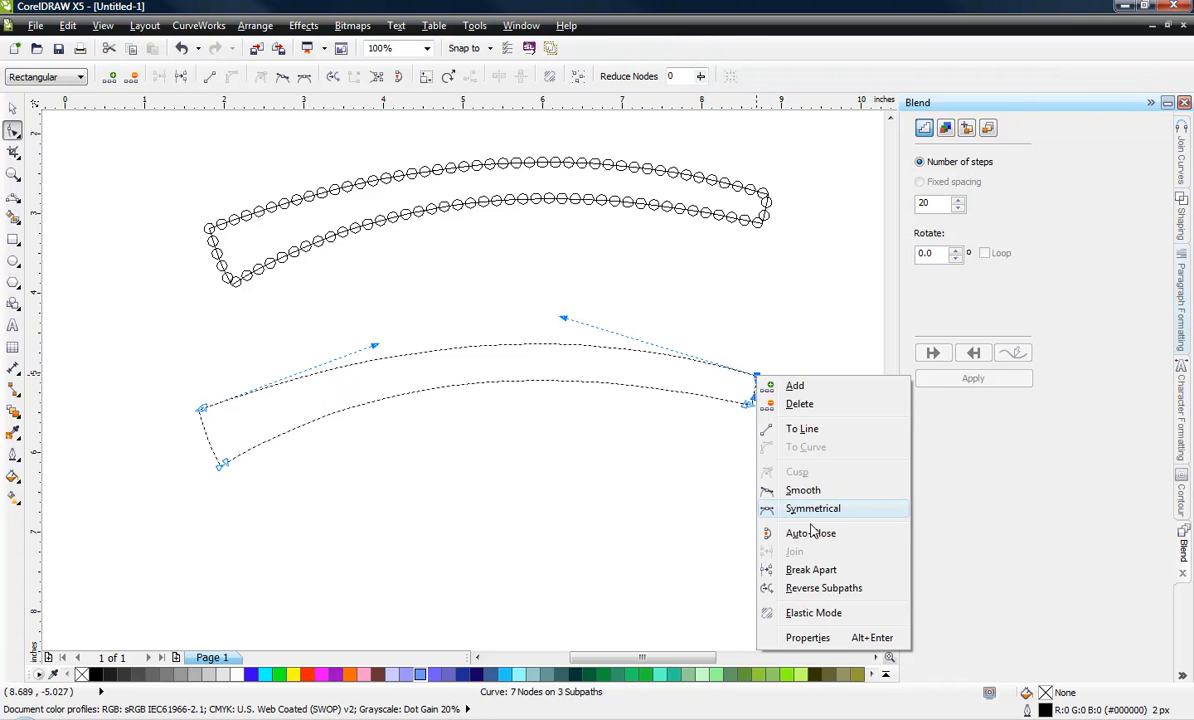
click(811, 569)
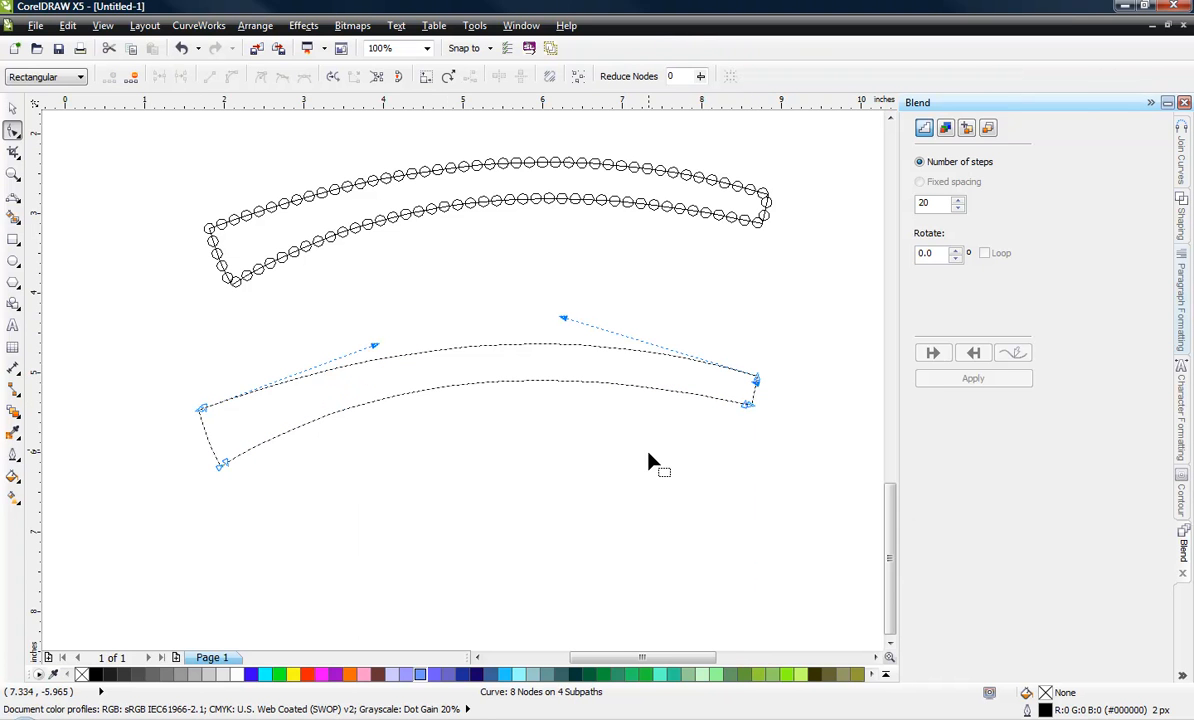
Break the copied outline's curve apart into separate edge objects and clear the selection
click(14, 110)
right_click(329, 390)
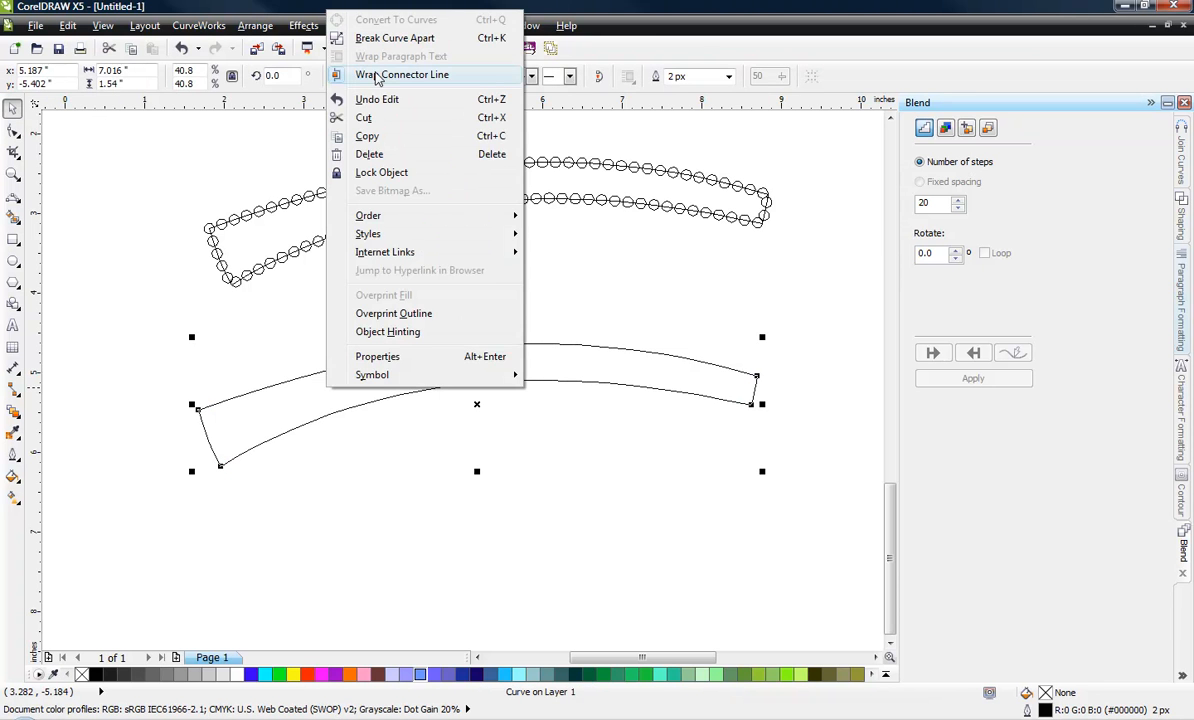
click(395, 38)
click(376, 413)
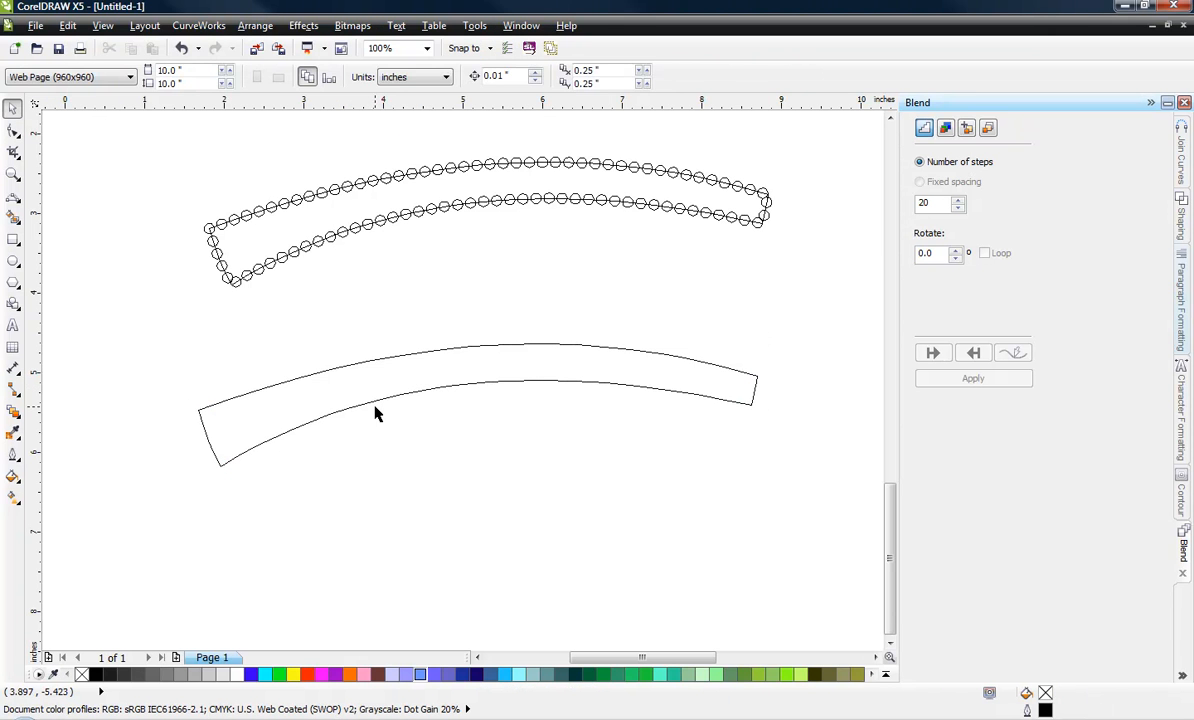
Try moving the separated lower edge about 0.9 inches down, and undo the move
click(378, 401)
drag(378, 401, 387, 476)
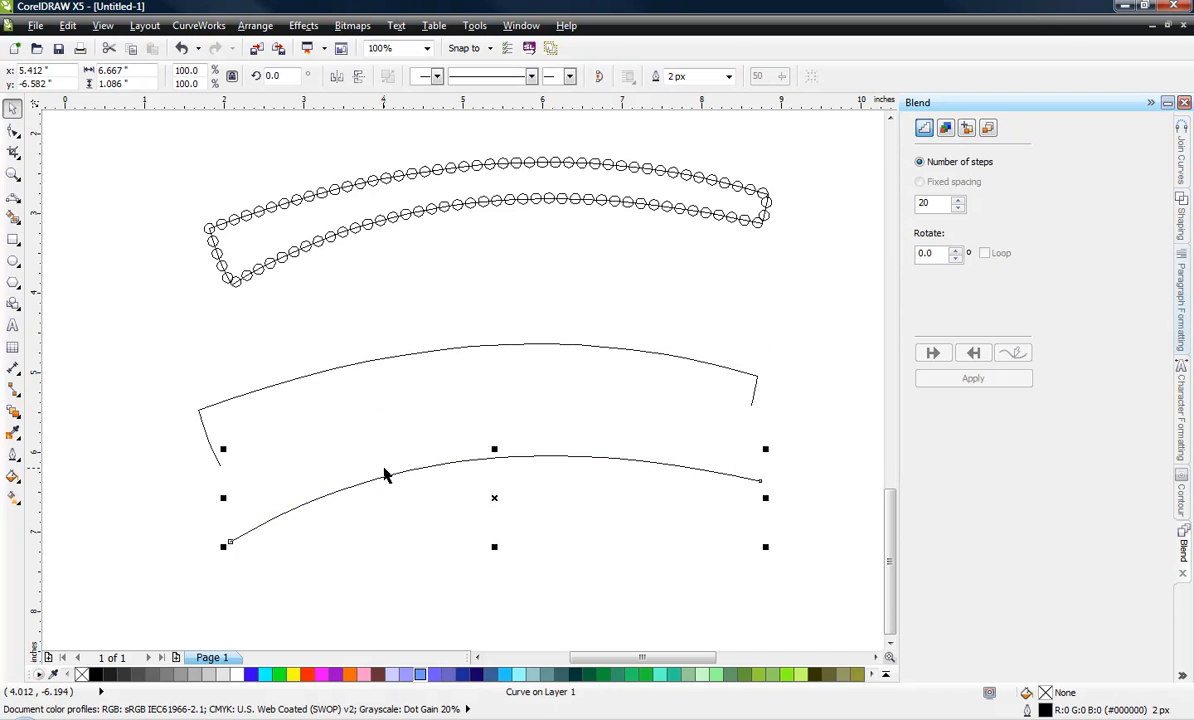
key(ctrl+z)
click(376, 506)
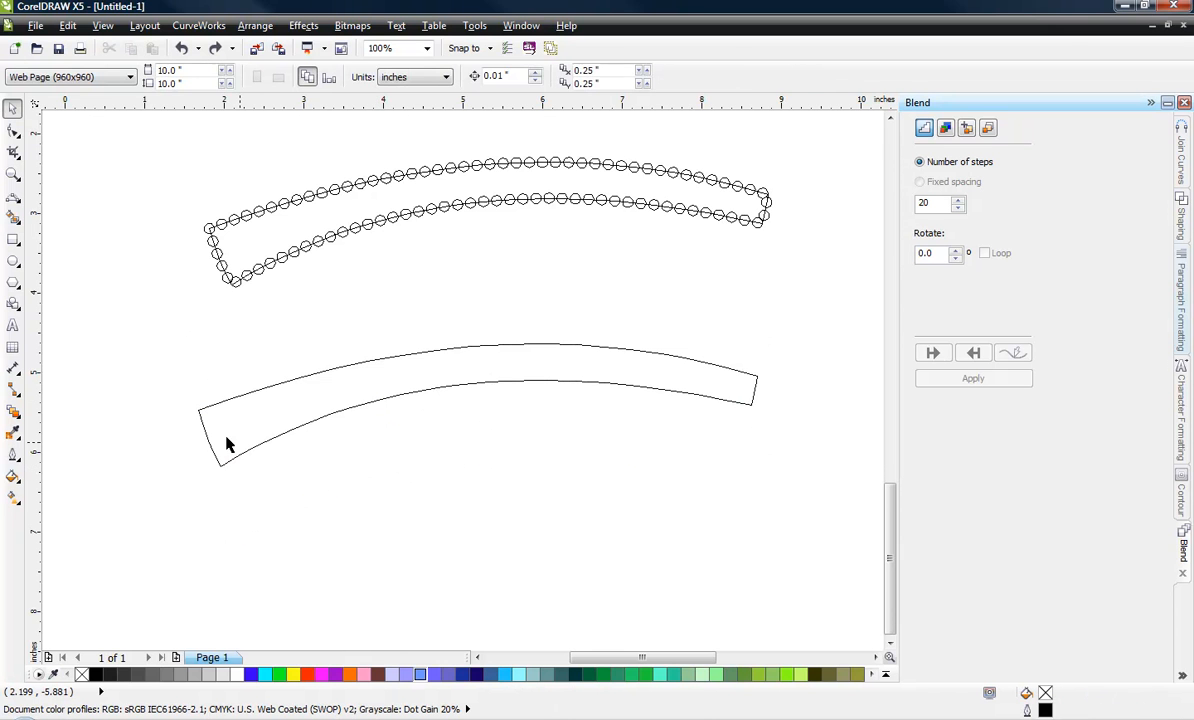
Try moving the separated wide-end edge about 0.8 inches outward, and undo the move
click(209, 437)
drag(209, 437, 145, 447)
key(ctrl+z)
click(314, 520)
Fit the rhinestone blend from the intact outline onto the upper edge of the separated outline
click(362, 229)
drag(362, 229, 424, 358)
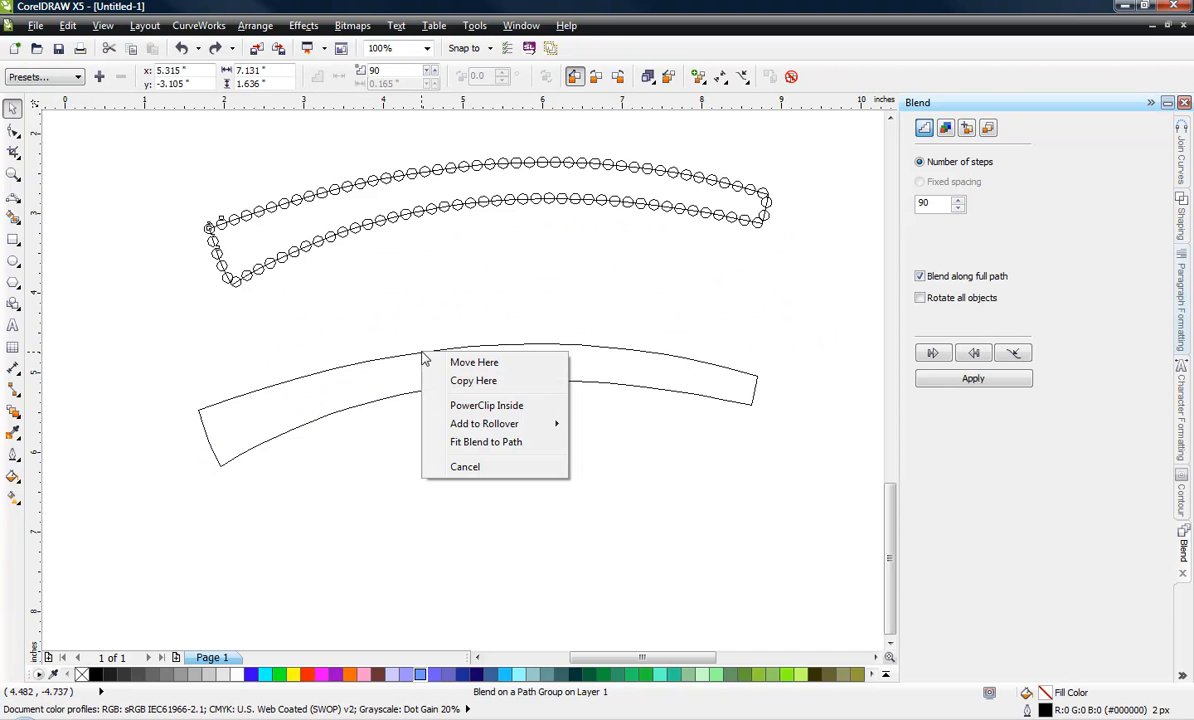
click(481, 442)
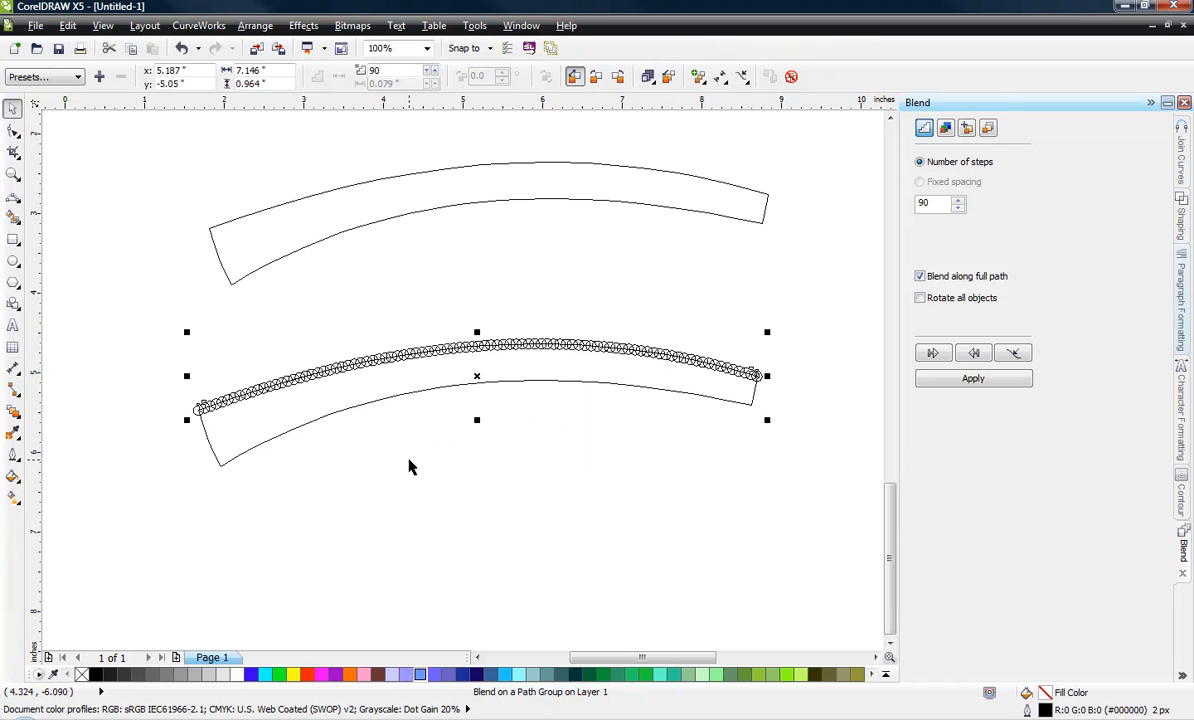
Set the upper edge's blend to 40 steps, apply it and clear the selection
double_click(941, 207)
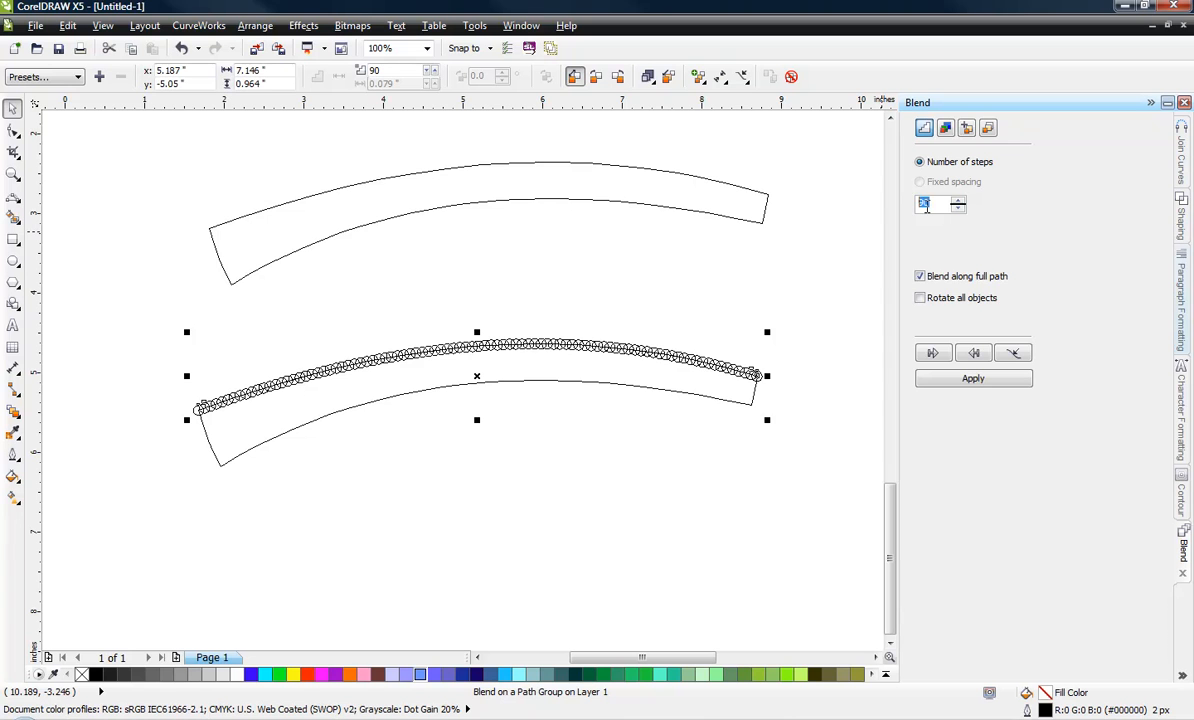
text(40)
click(975, 380)
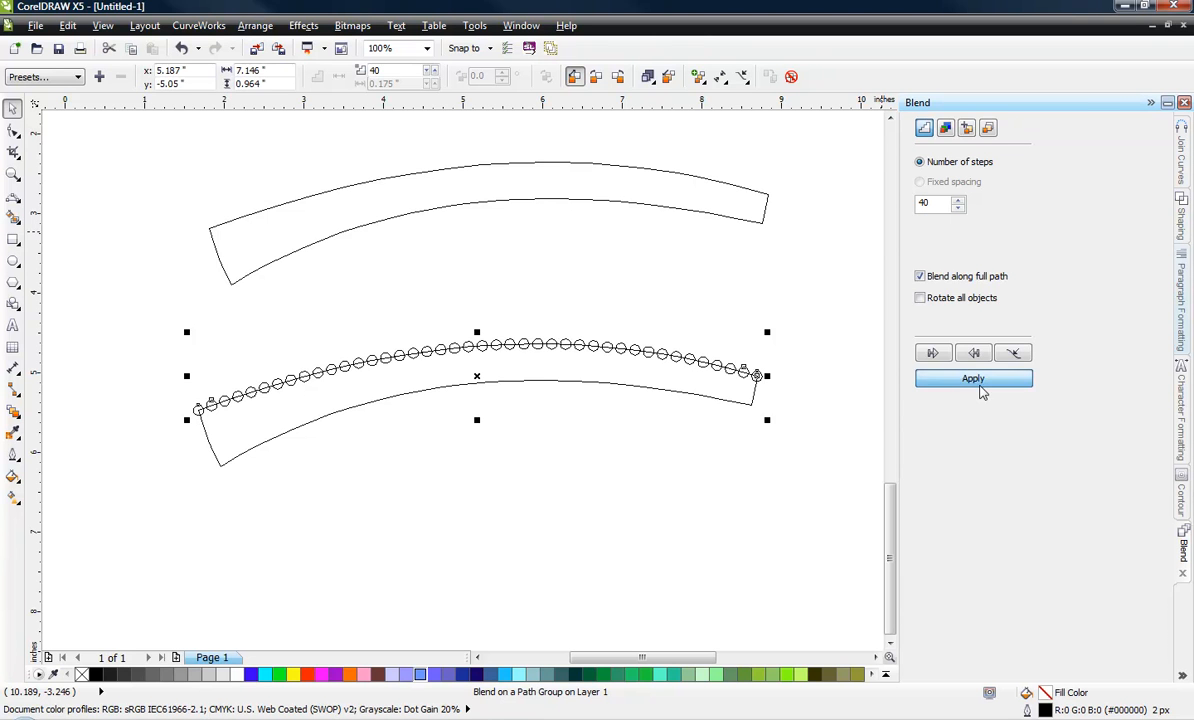
click(401, 368)
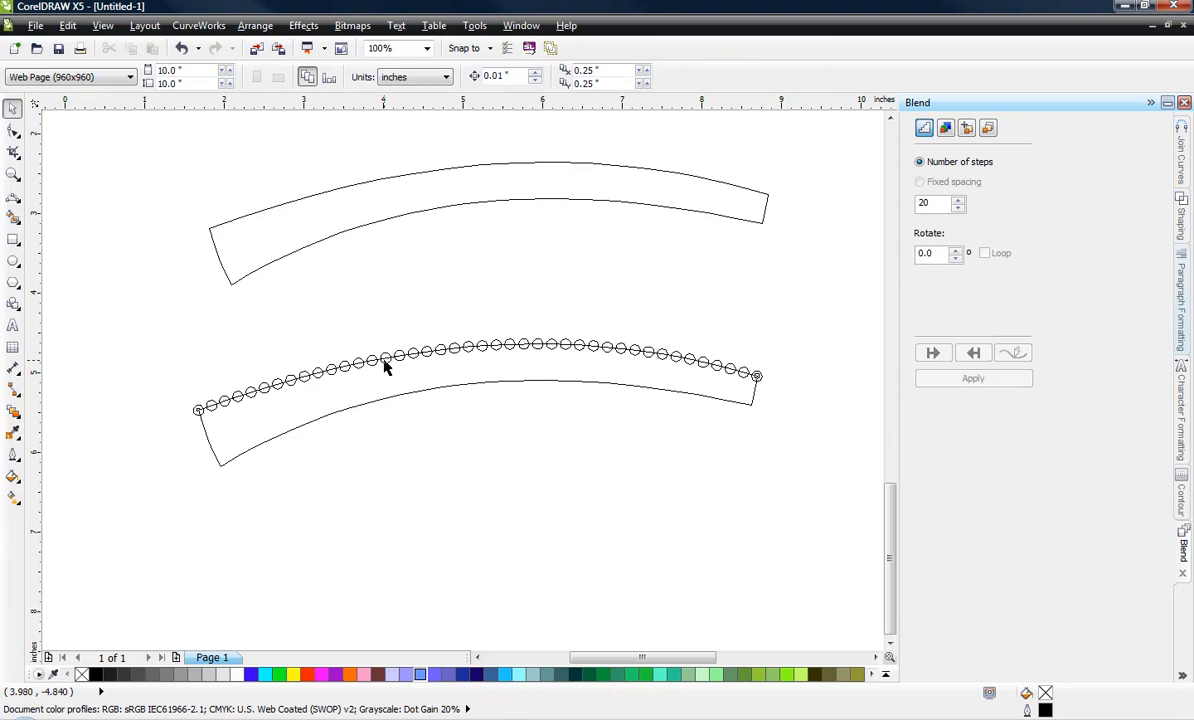
Try placing a copy of the upper edge's curve about 0.7 inches above it, and undo the copy
drag(385, 367, 395, 300)
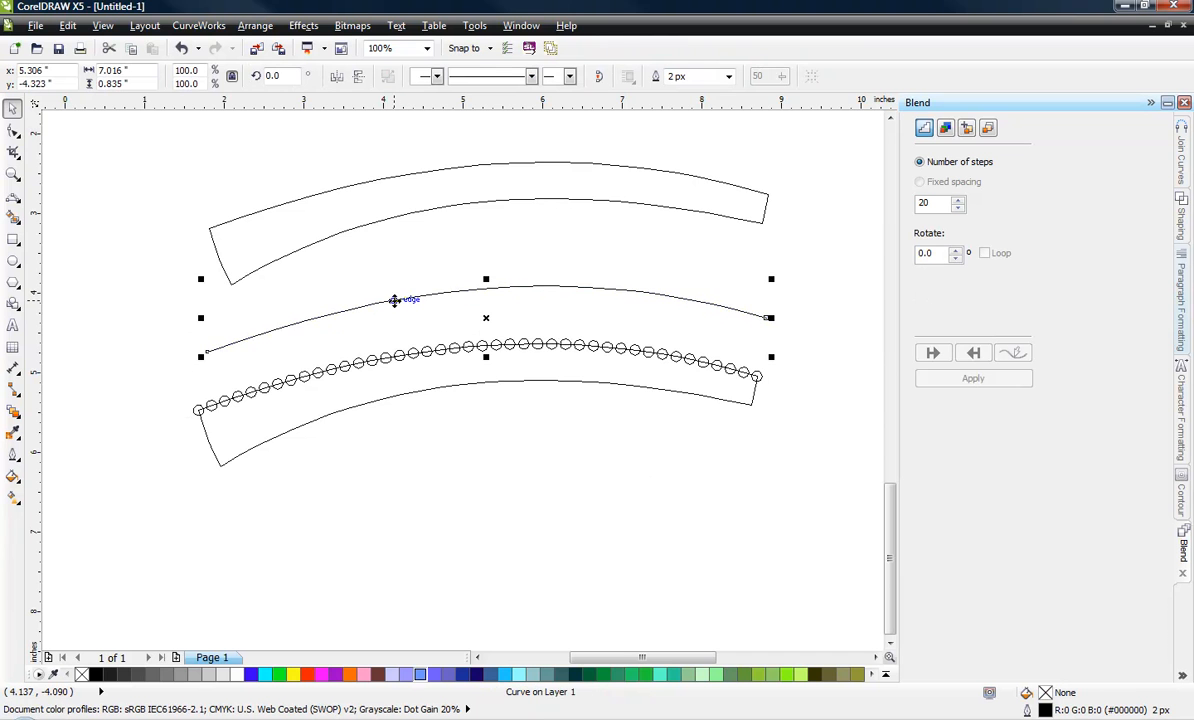
key(ctrl+z)
click(424, 391)
Copy the upper edge's blend above the band, fit the copy onto the lower edge and clear the selection
scroll(454, 345, up, 1)
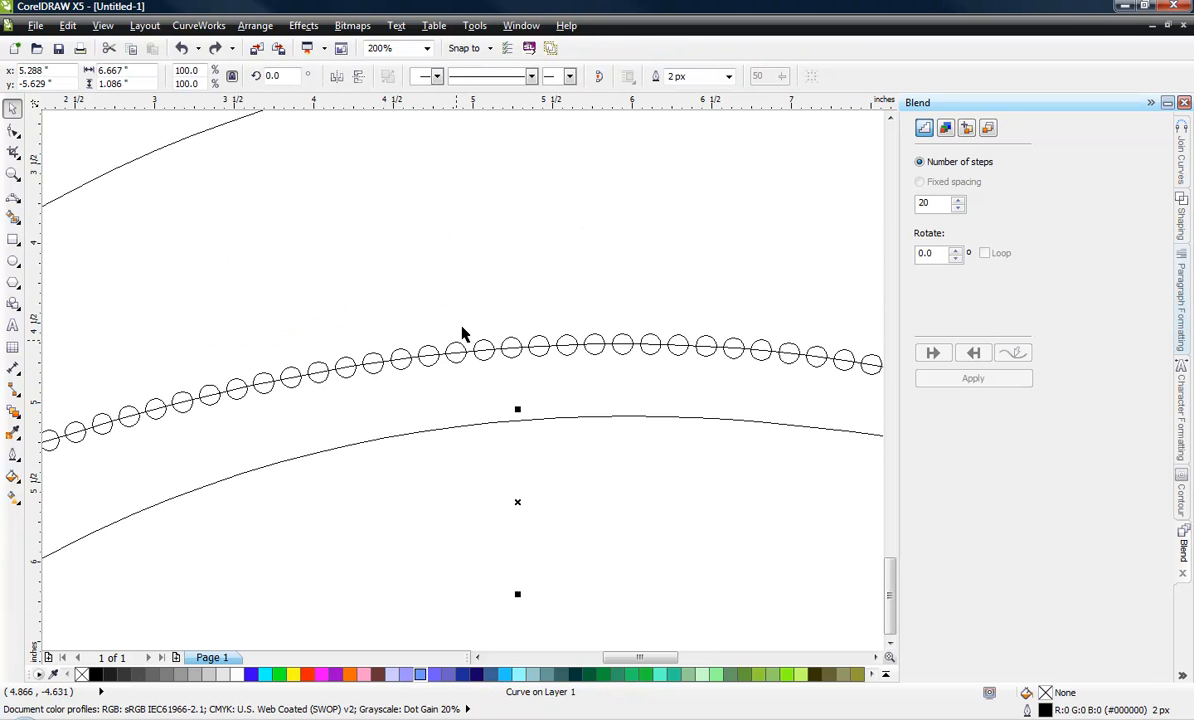
click(467, 285)
click(486, 350)
drag(484, 345, 501, 421)
click(543, 502)
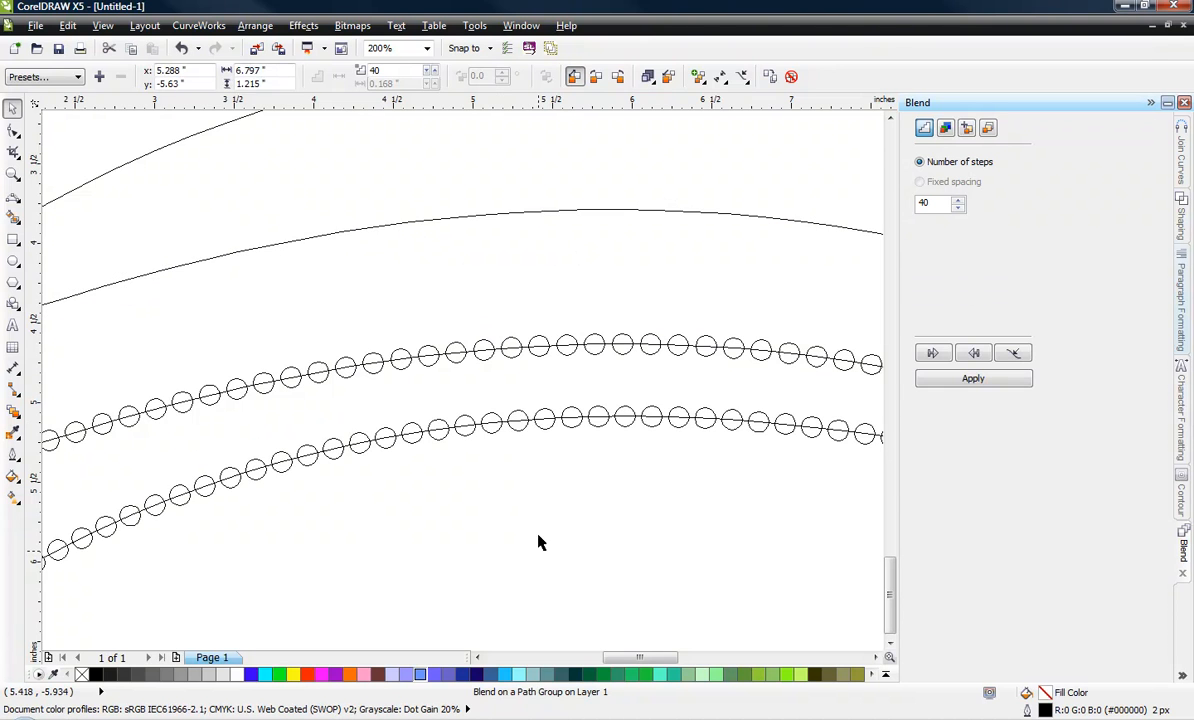
click(538, 542)
scroll(535, 410, down, 2)
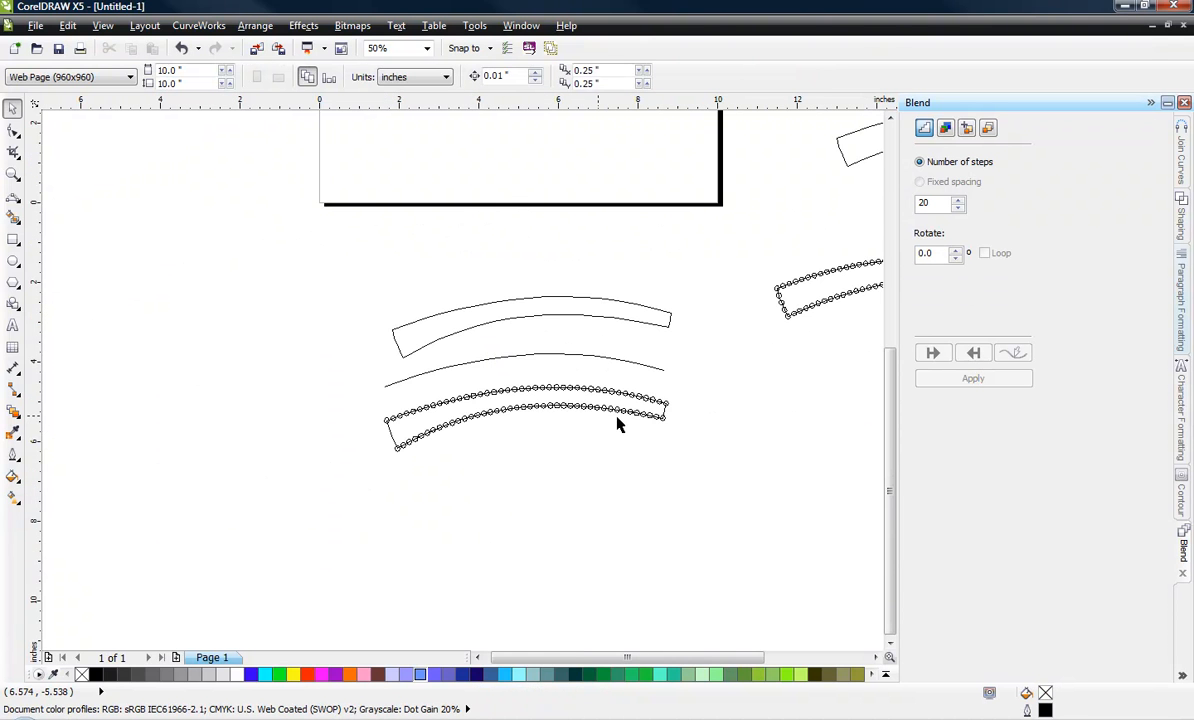
Copy the lower edge's blend below the band and fit the copy onto the wide-end edge
scroll(625, 424, up, 1)
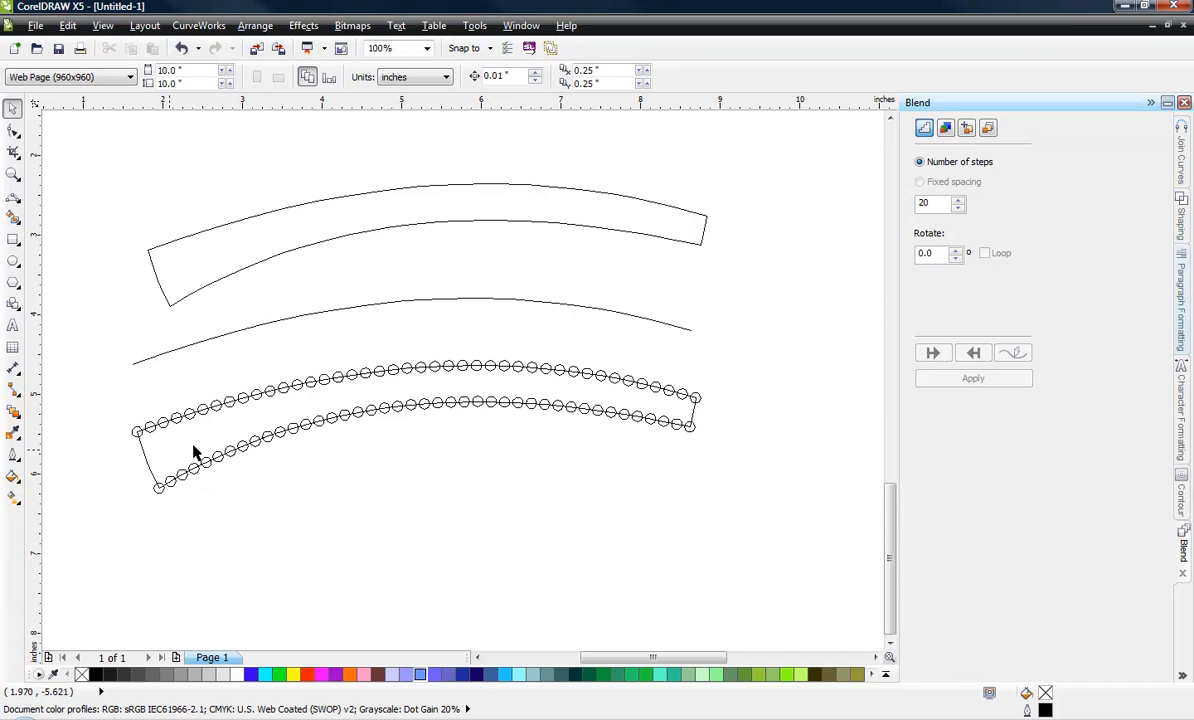
click(231, 466)
drag(240, 453, 148, 468)
click(316, 586)
click(207, 561)
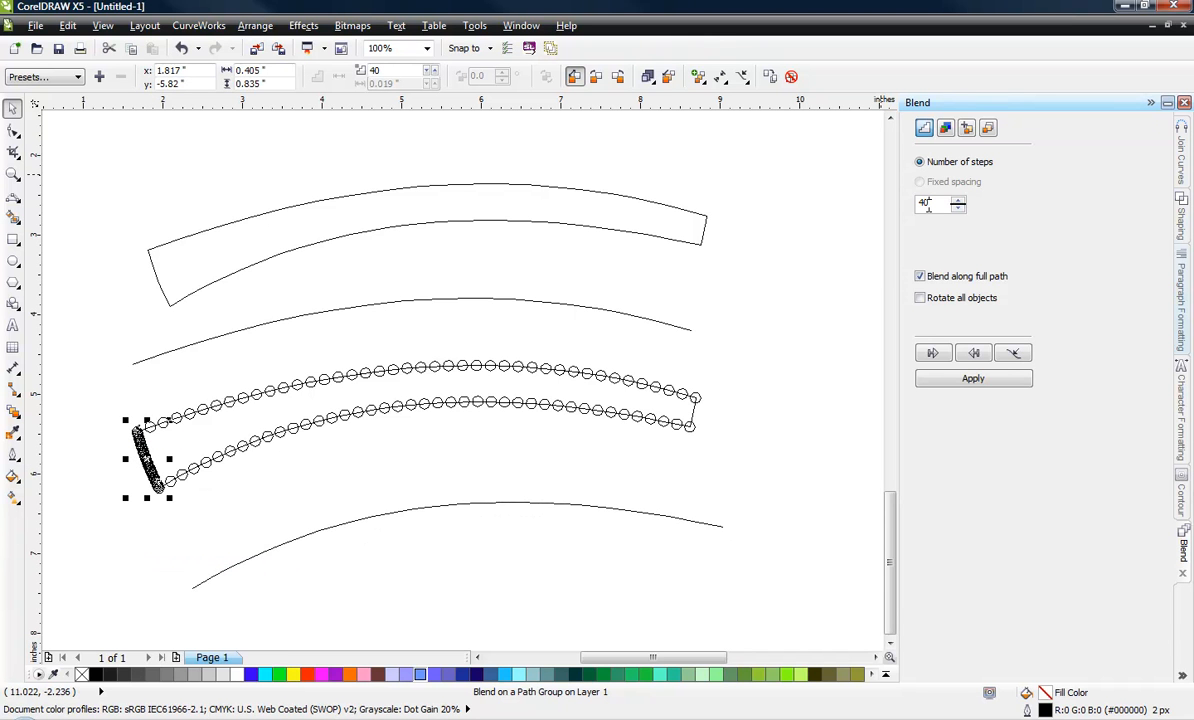
Try 5 steps for the wide-end blend, reduce it to 3 steps and clear the selection
drag(926, 204, 905, 204)
text(5)
click(935, 379)
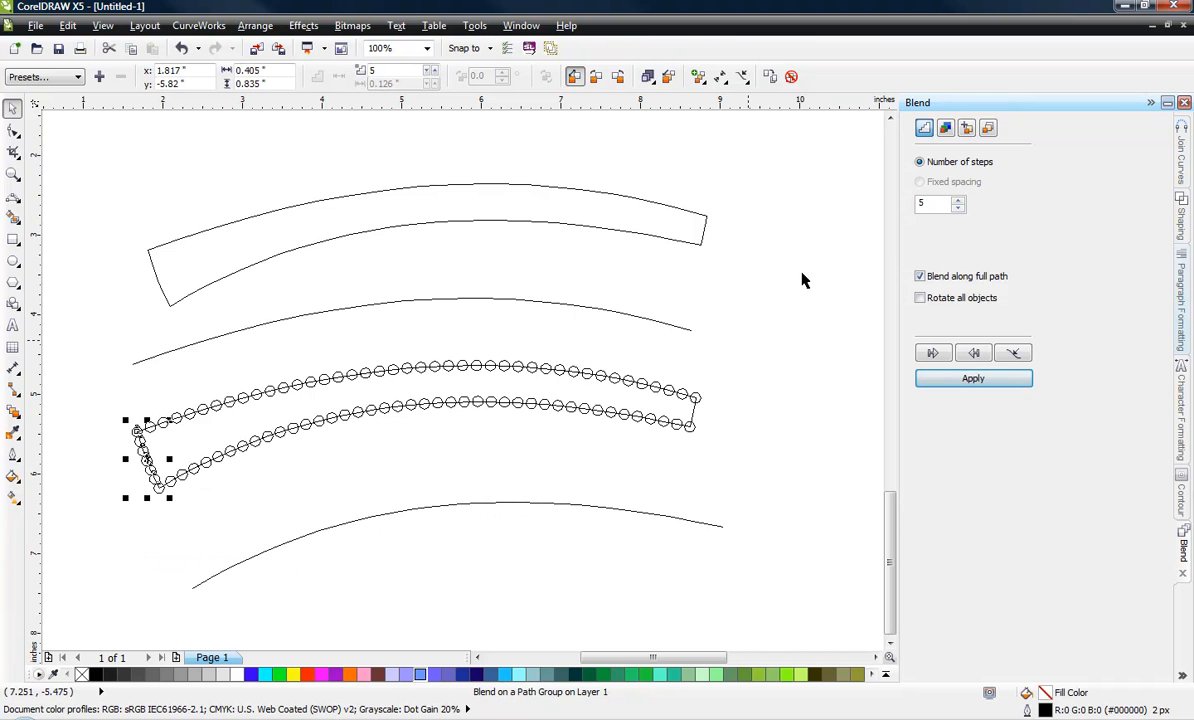
drag(946, 205, 870, 192)
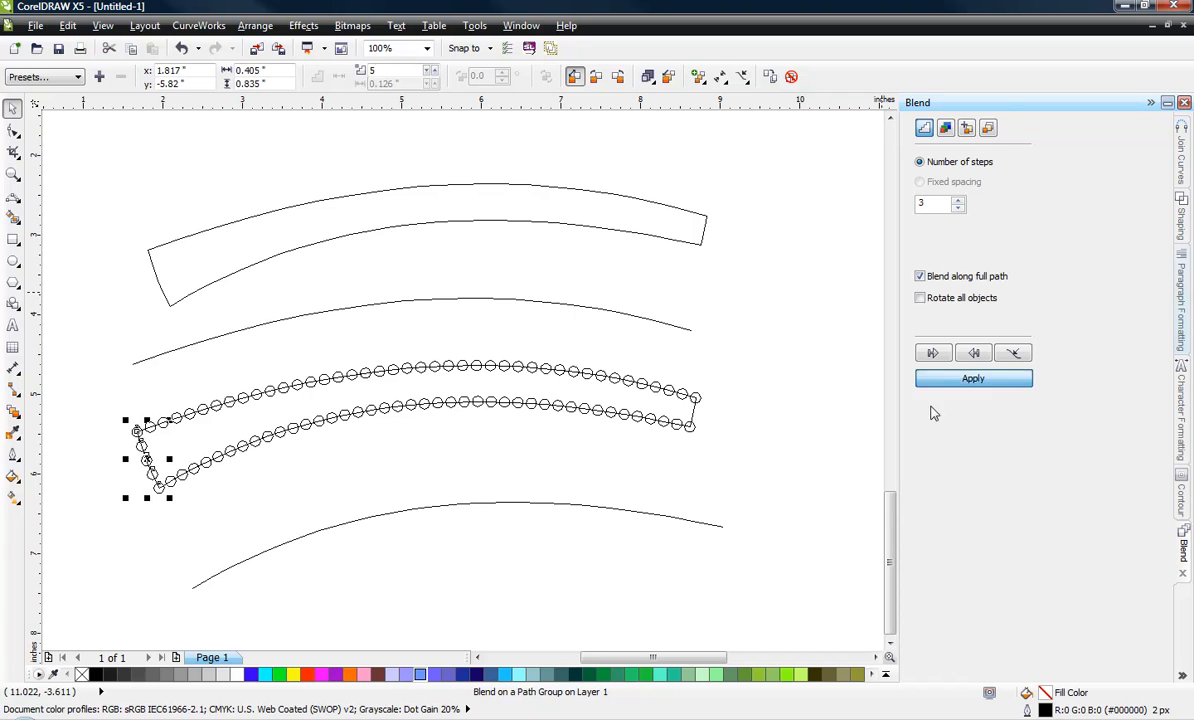
click(70, 483)
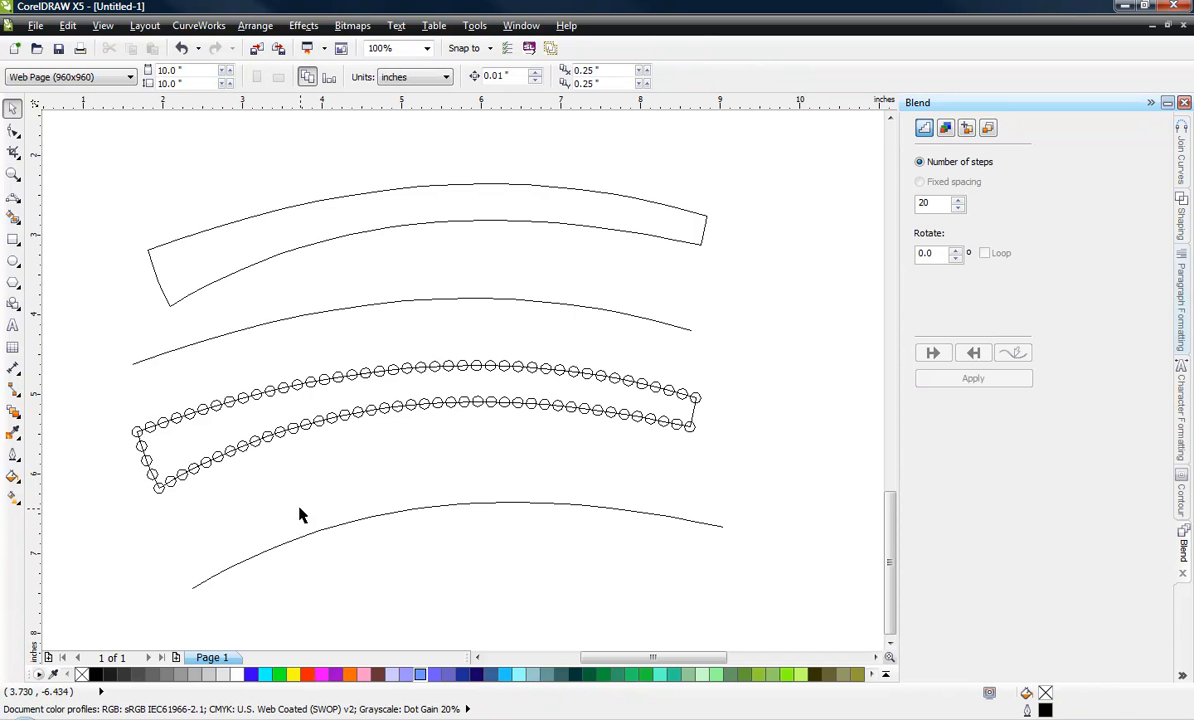
Delete the leftover curve below the band and switch the display from wireframe to a view with fills
click(403, 510)
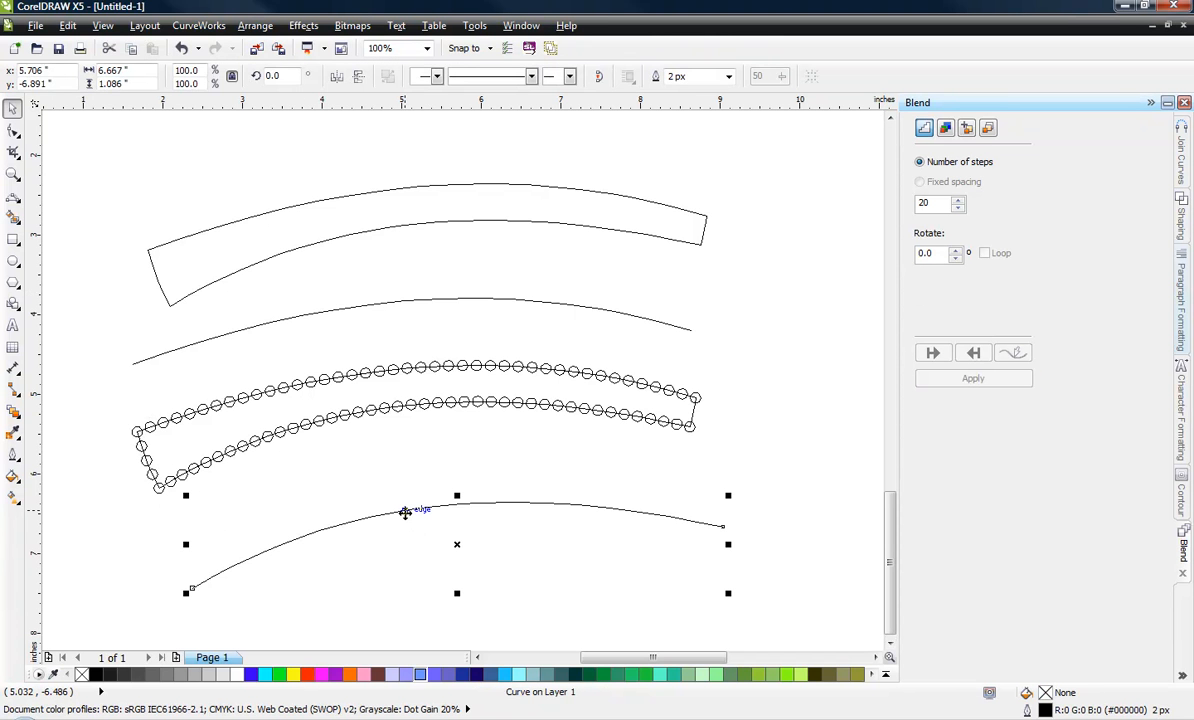
key(Delete)
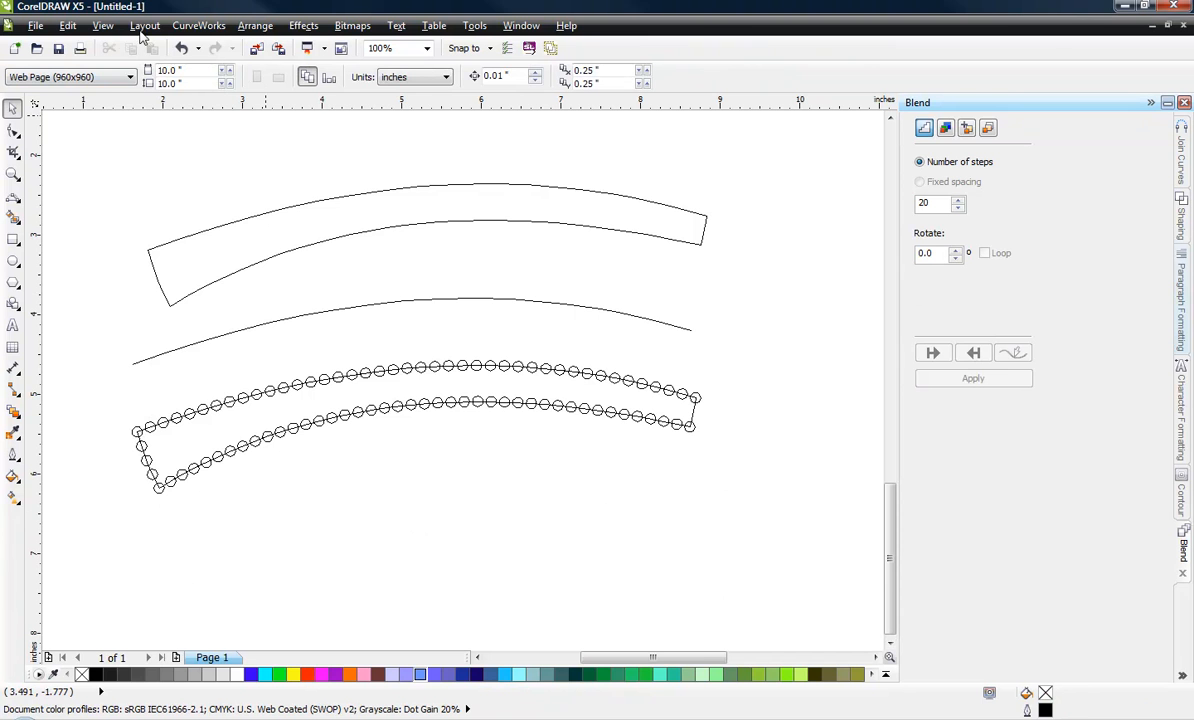
click(103, 25)
click(130, 115)
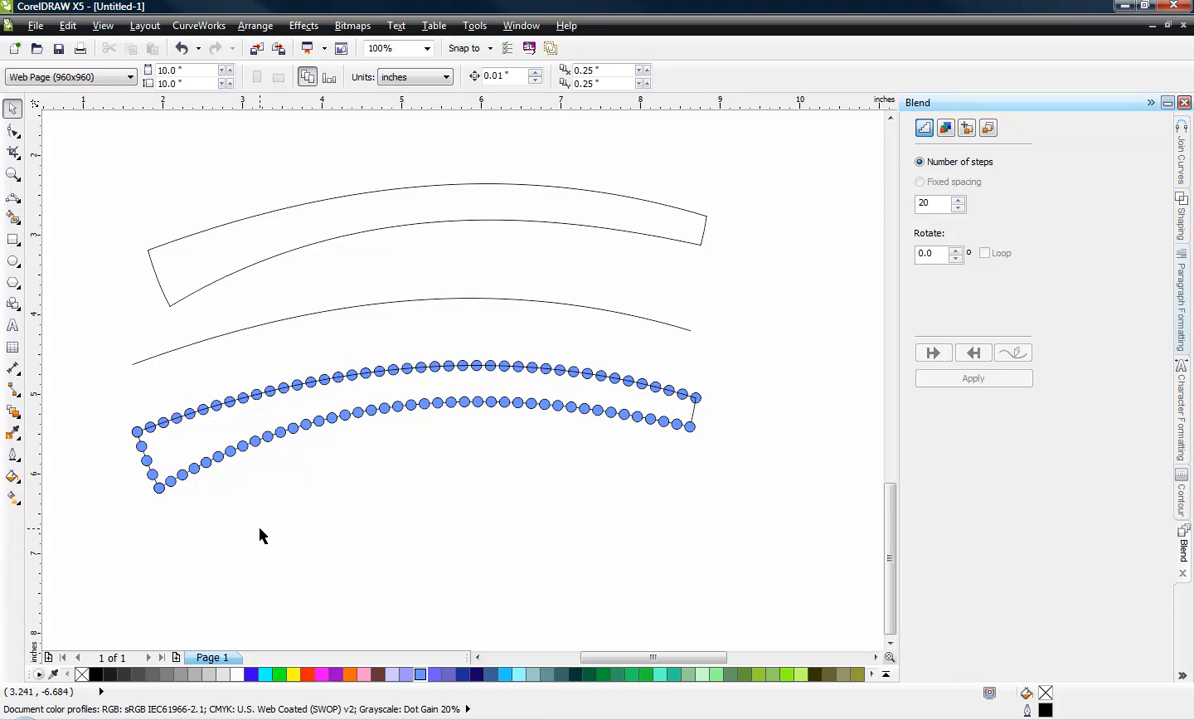
Place a copy of the wide-end blend in the empty area beyond the band's narrow end
drag(152, 469, 695, 413)
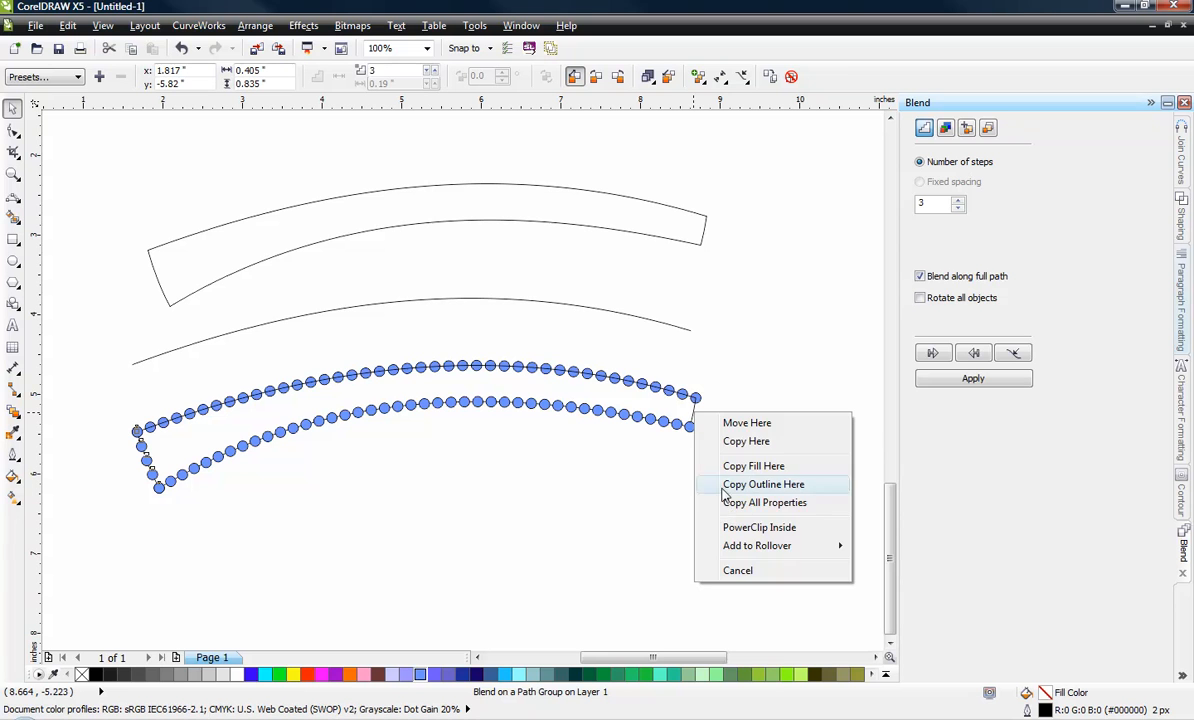
click(746, 441)
mouse_move(685, 423)
mouse_down()
mouse_move(701, 408)
mouse_move(797, 405)
mouse_move(719, 424)
mouse_move(694, 413)
mouse_up()
click(781, 408)
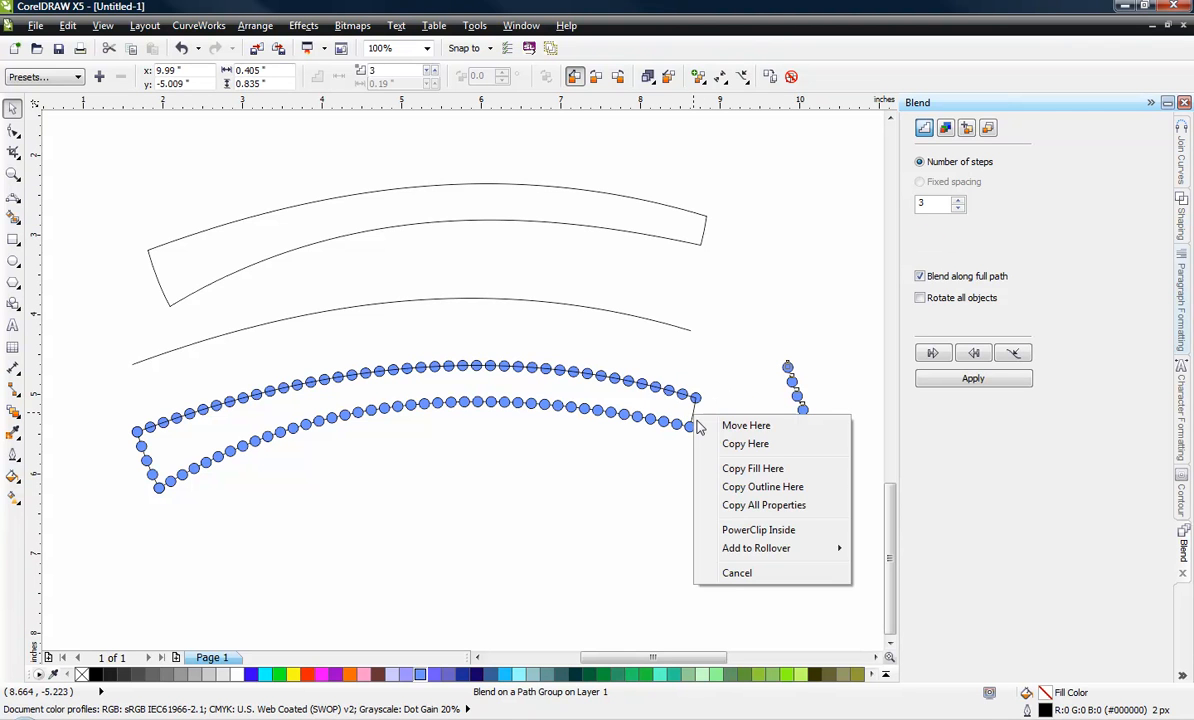
click(648, 504)
Fit the copied 3-step blend onto the narrow-end edge of the band
scroll(702, 411, up, 3)
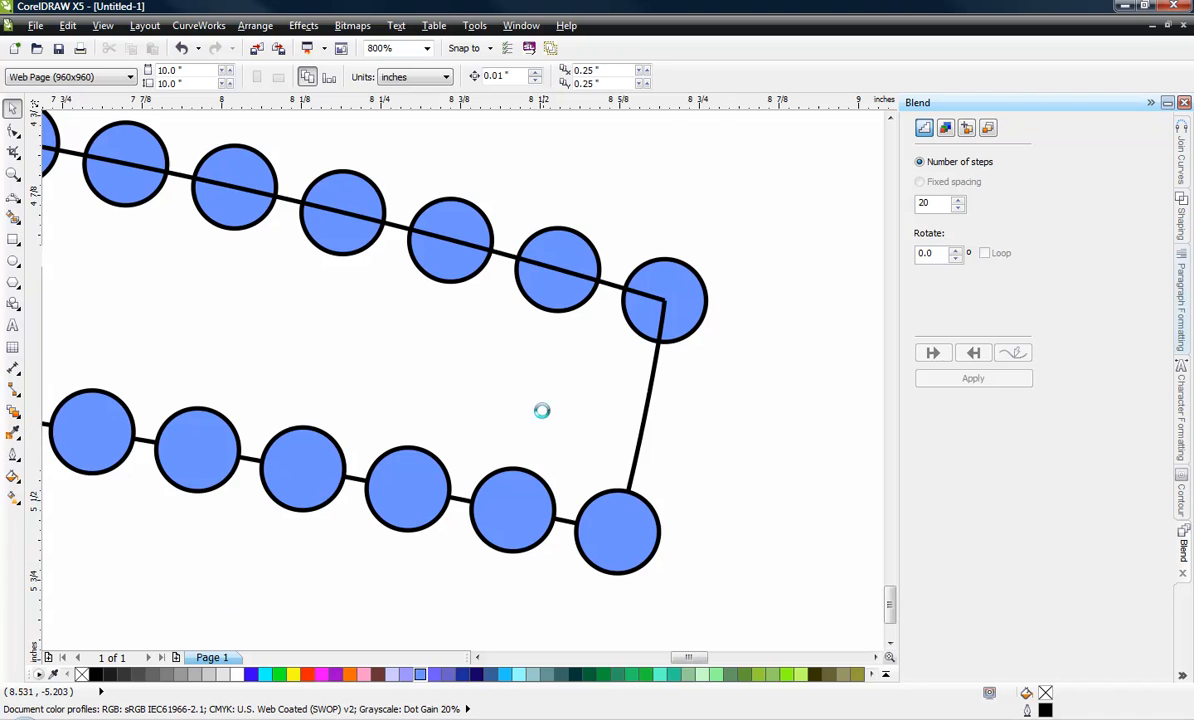
scroll(749, 392, down, 2)
scroll(562, 392, down, 1)
scroll(830, 378, up, 2)
click(821, 347)
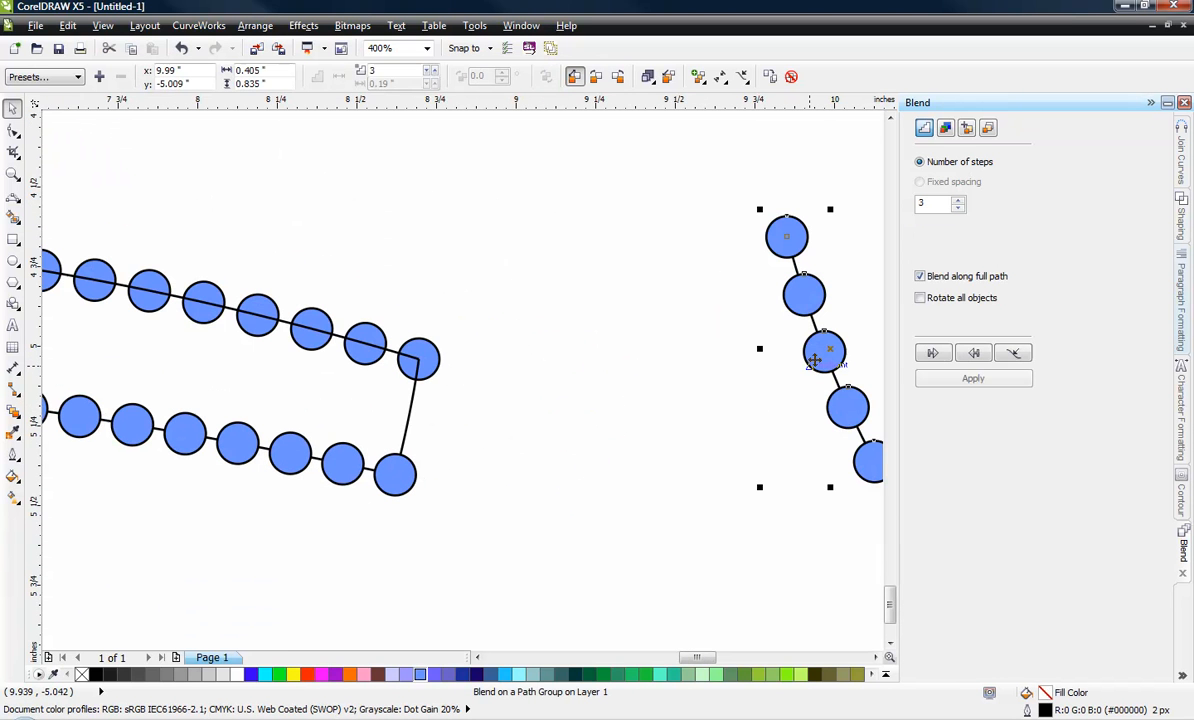
drag(821, 347, 410, 415)
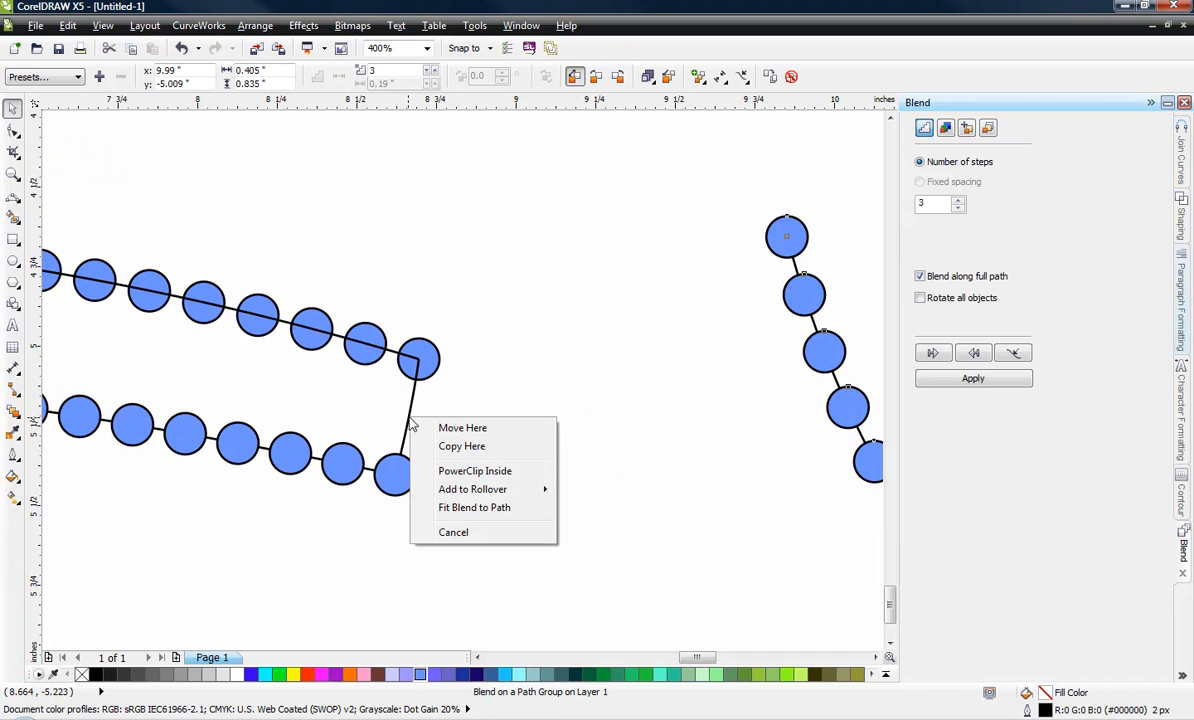
click(470, 508)
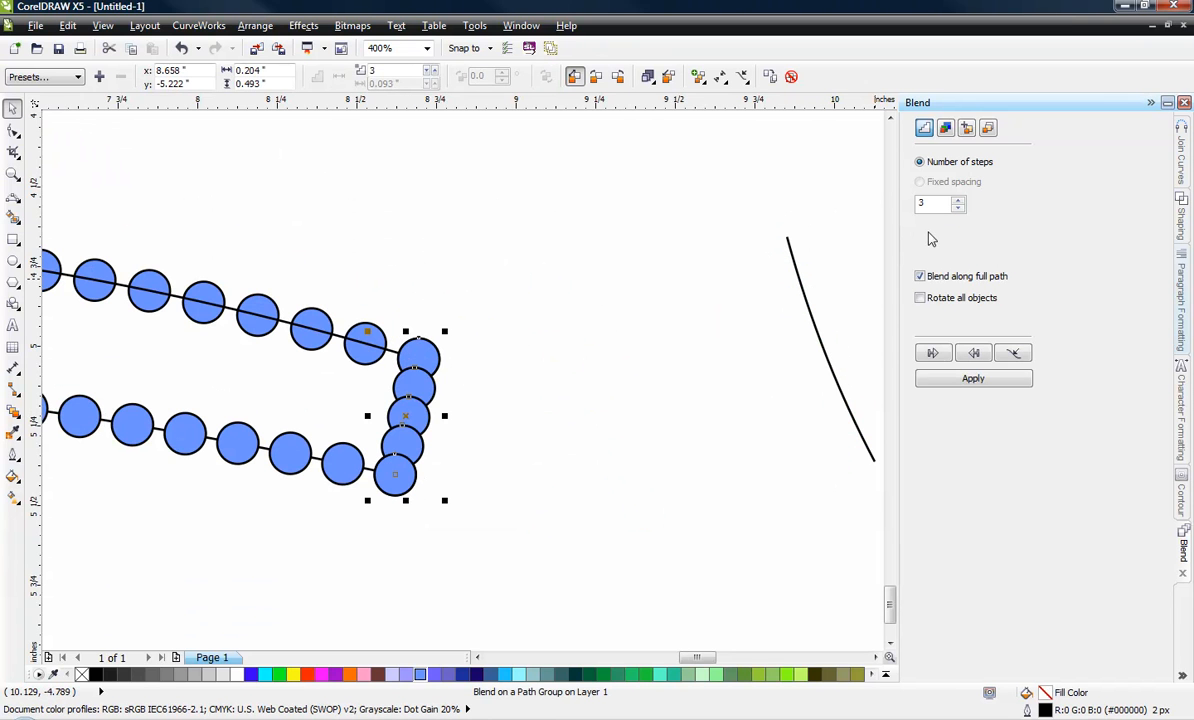
Set the narrow-end blend to 1 step, apply it and clear the selection
click(528, 387)
click(395, 390)
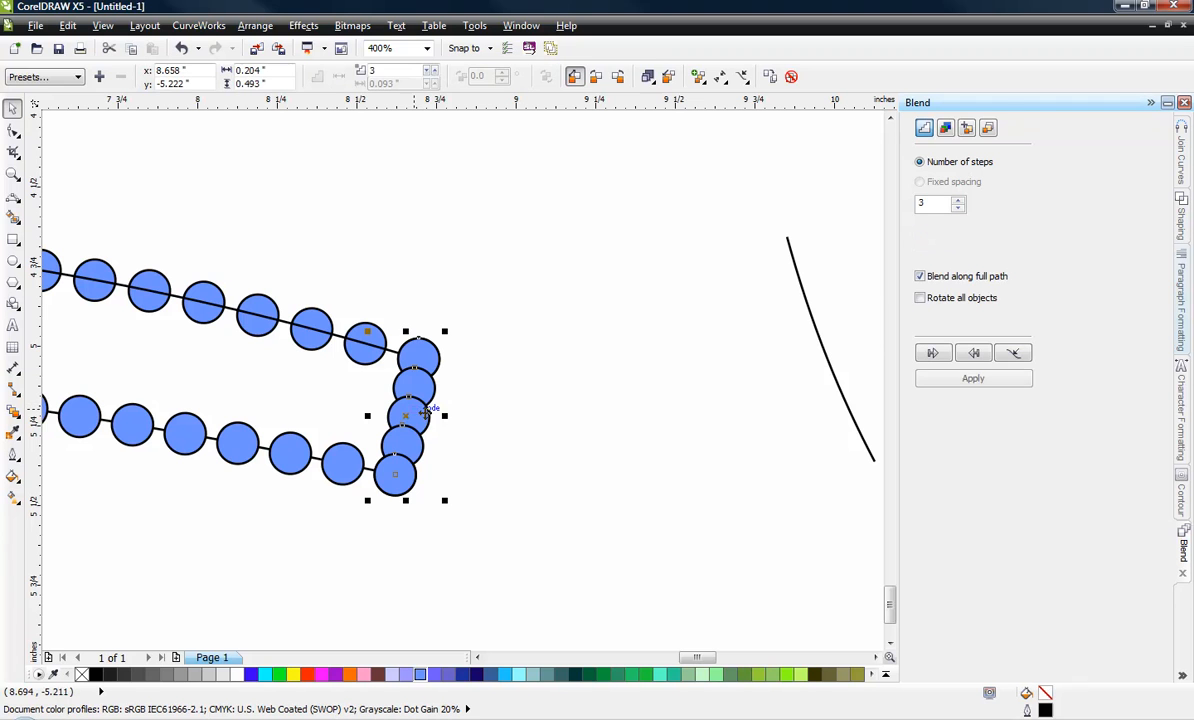
double_click(959, 208)
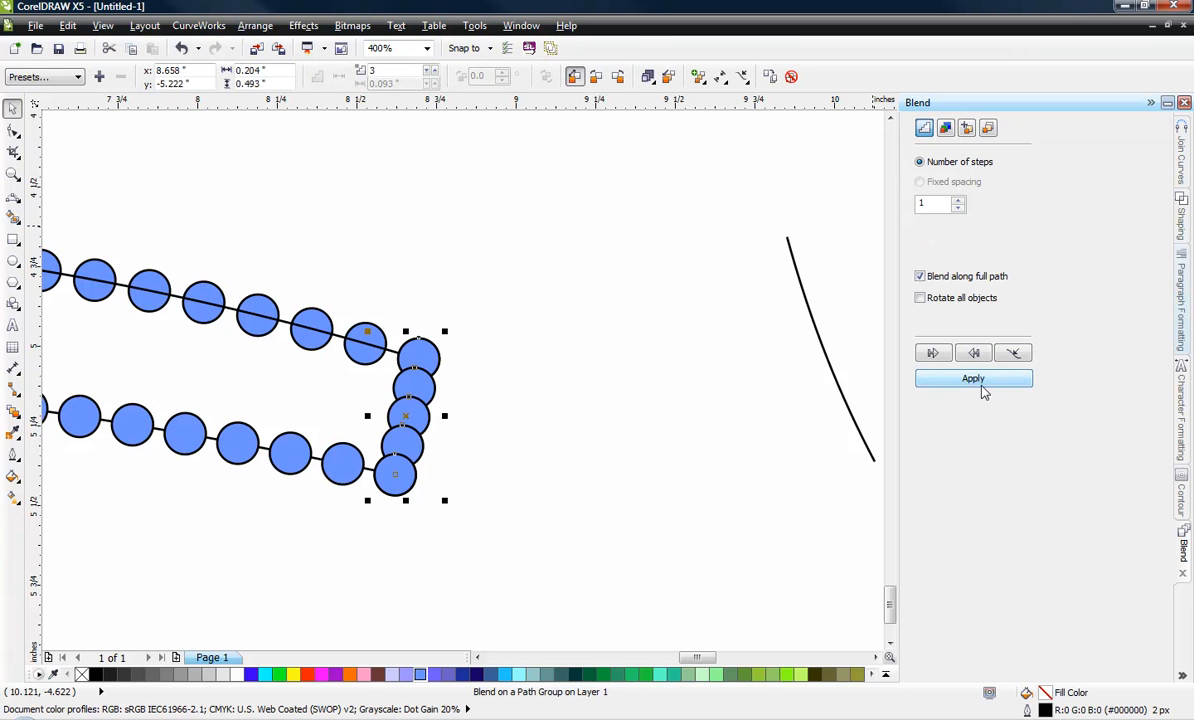
click(981, 384)
click(557, 455)
Examine the corner stones and spacing at the narrow end, the path beneath them, and the stones along both long edges
scroll(562, 412, down, 2)
scroll(532, 414, up, 2)
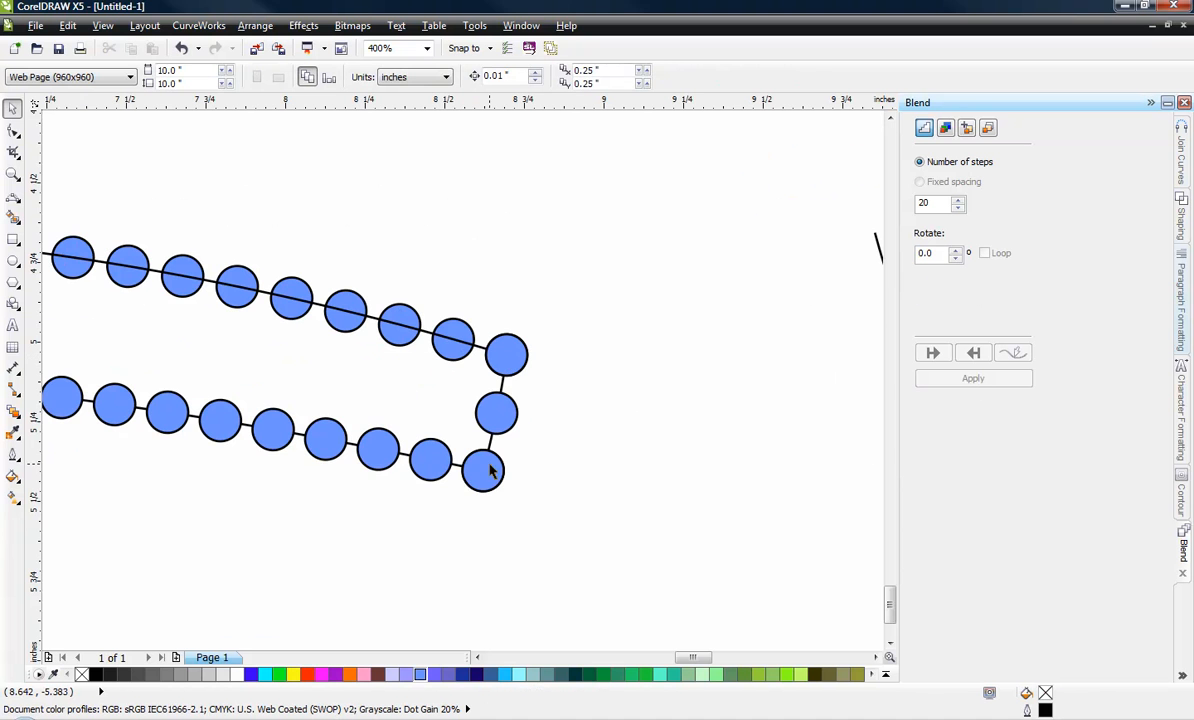
scroll(629, 394, down, 1)
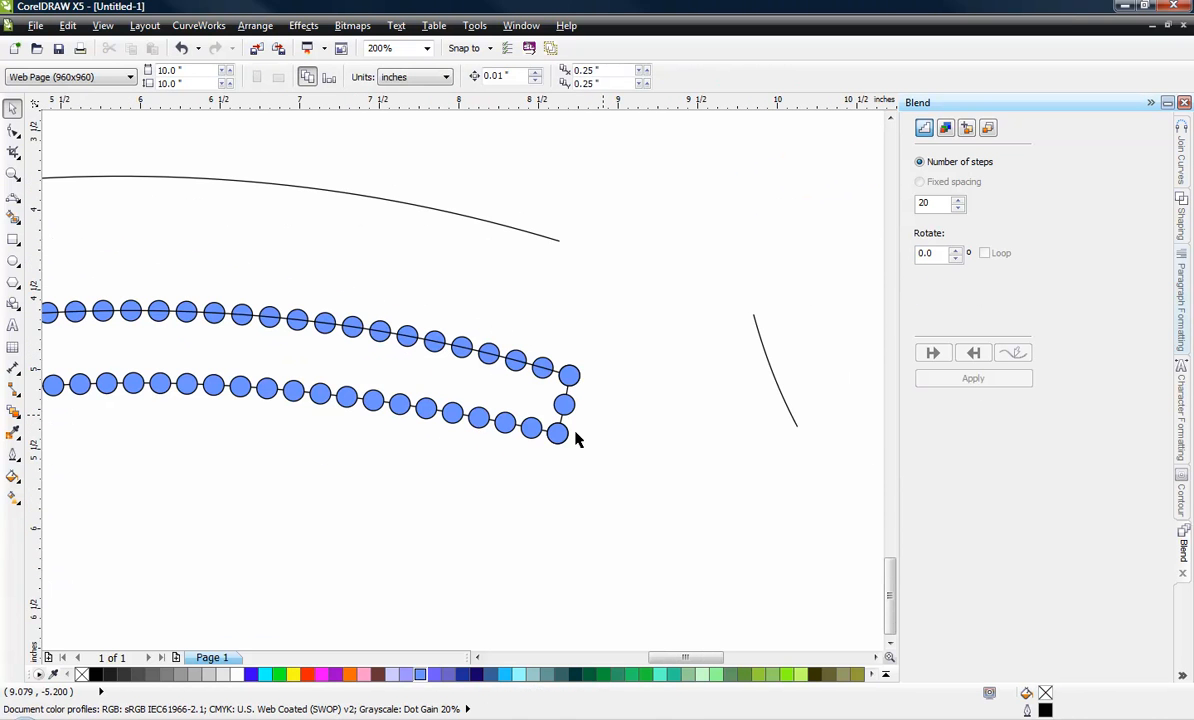
scroll(573, 402, up, 2)
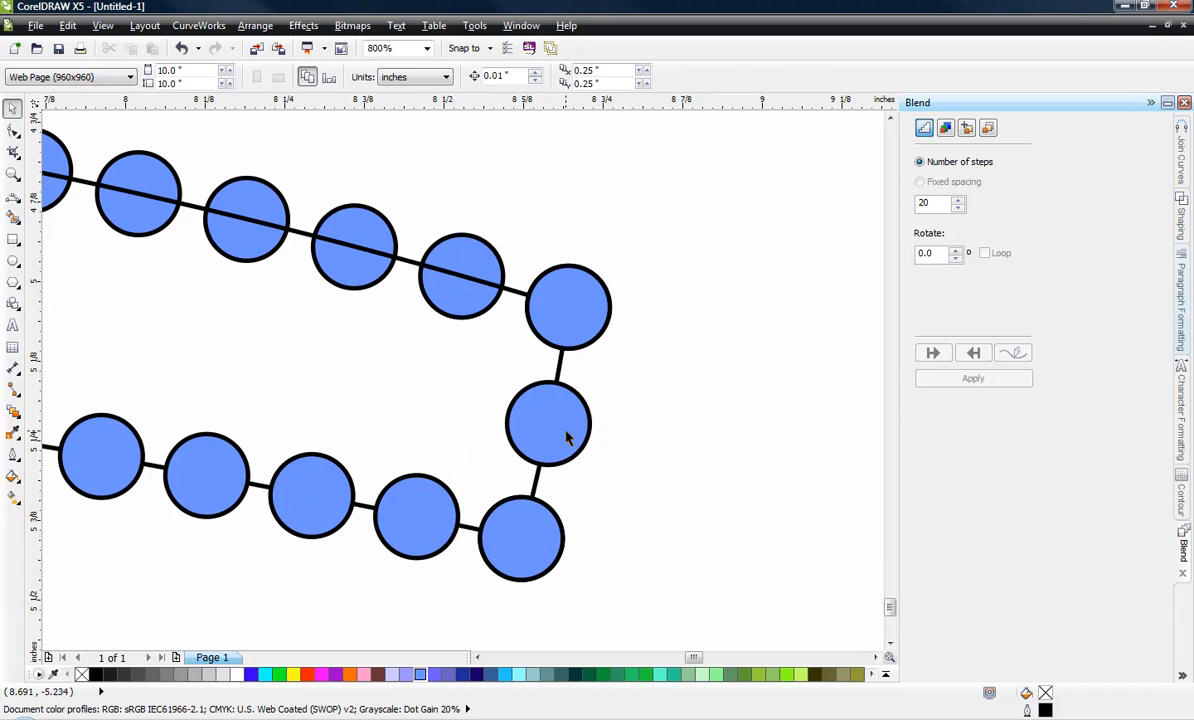
click(560, 370)
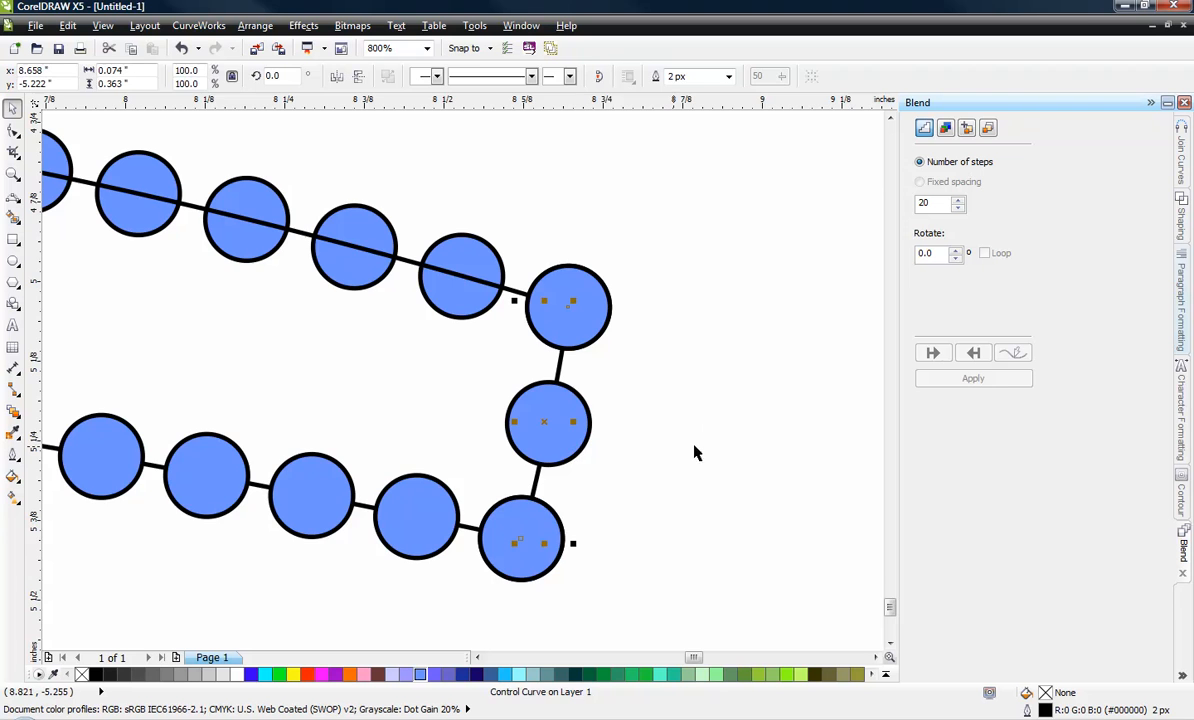
click(749, 389)
scroll(749, 389, down, 2)
scroll(680, 385, down, 2)
scroll(493, 394, up, 3)
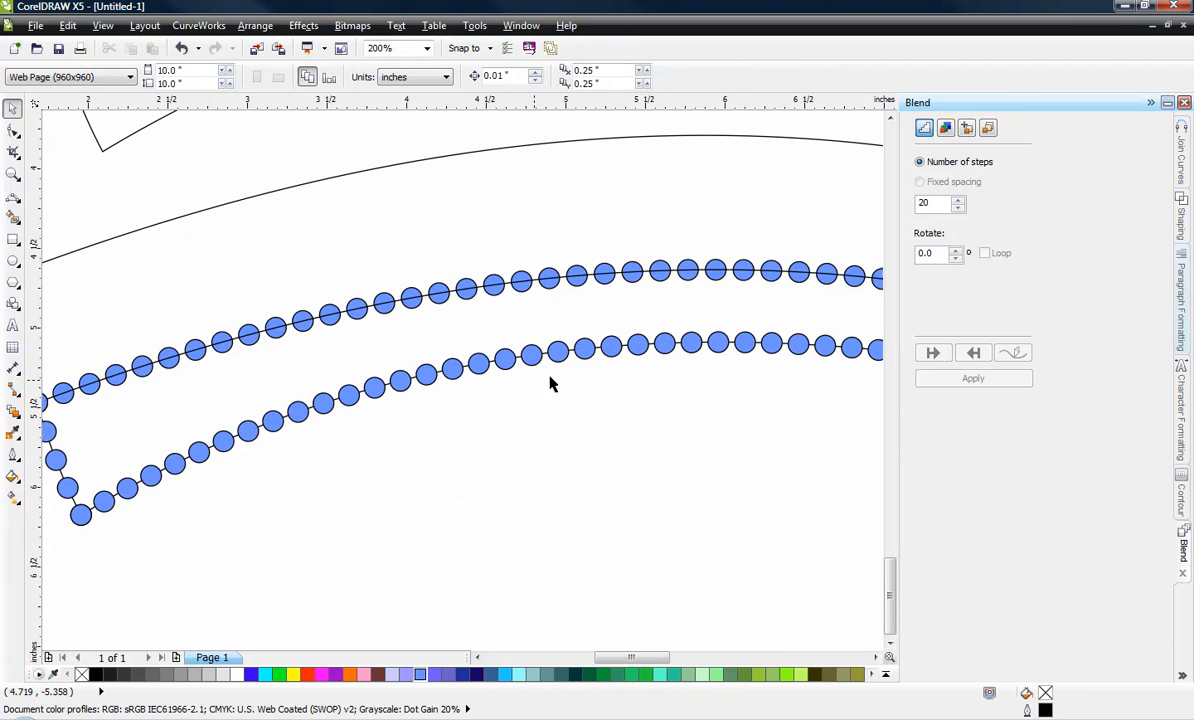
Try bending the middle of the lower edge's path about 0.8 inches downward with the Shape tool
click(13, 130)
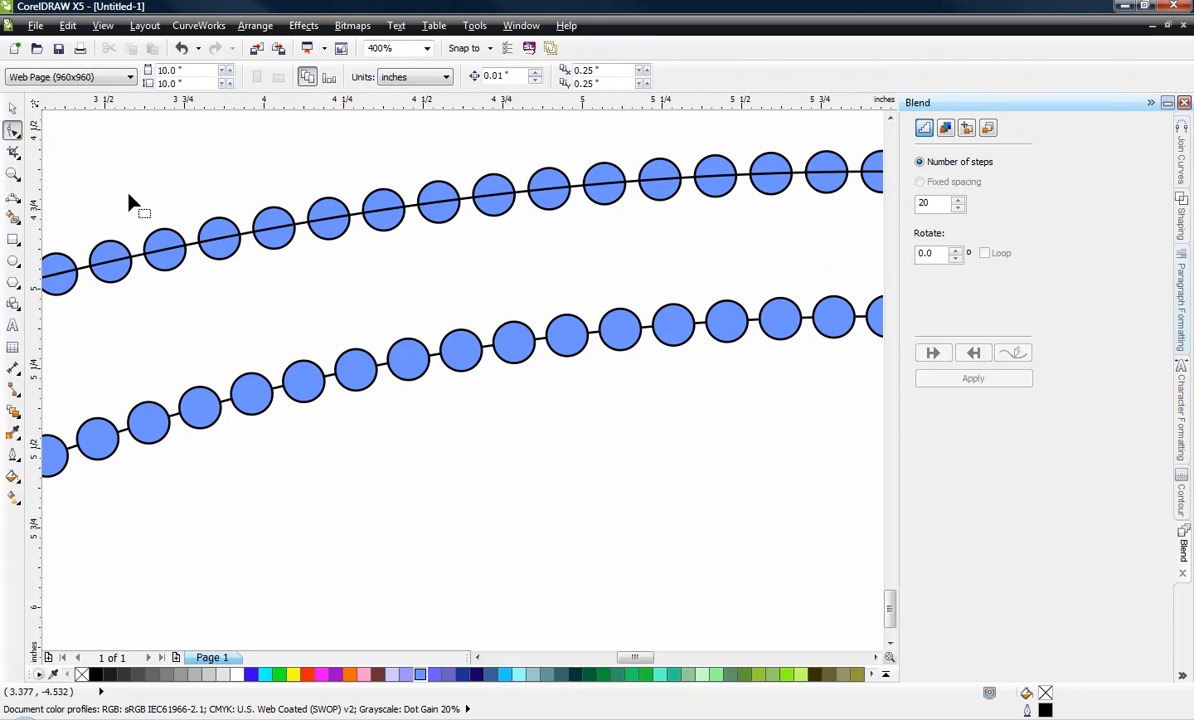
click(440, 360)
drag(440, 360, 521, 610)
scroll(466, 293, down, 3)
scroll(485, 304, up, 1)
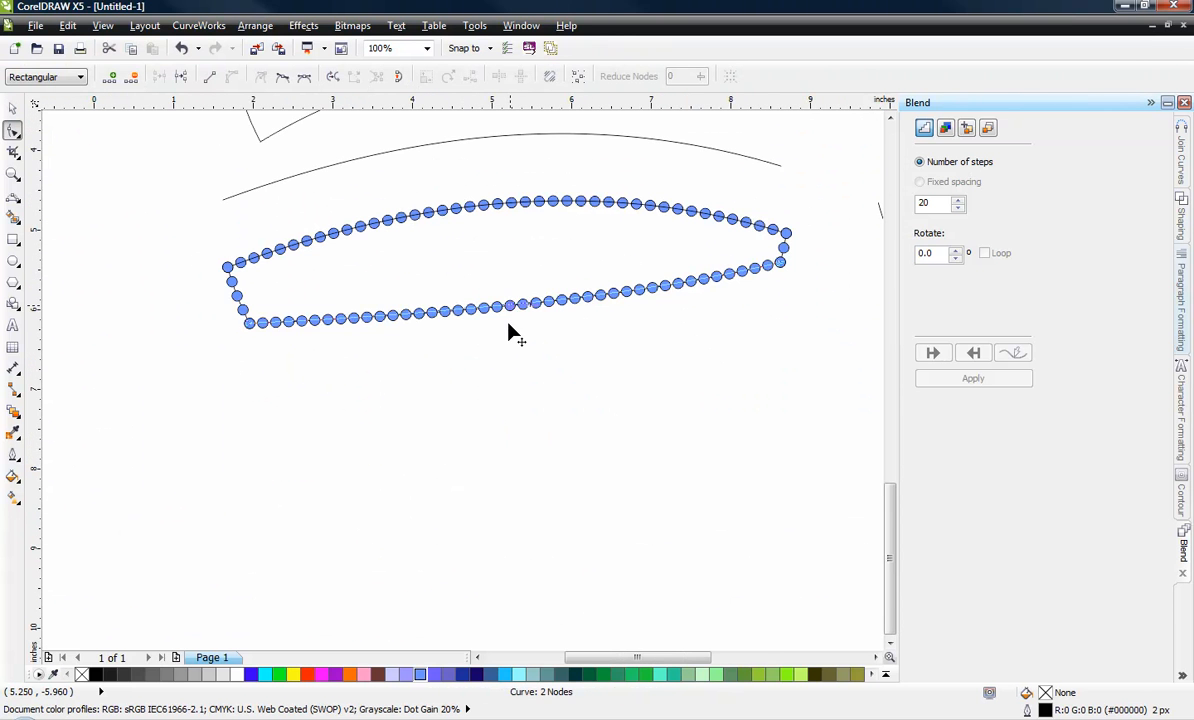
Bend the lower edge's path about 0.8 inches back up into an arch following the upper edge, and clear the selection
drag(509, 324, 482, 262)
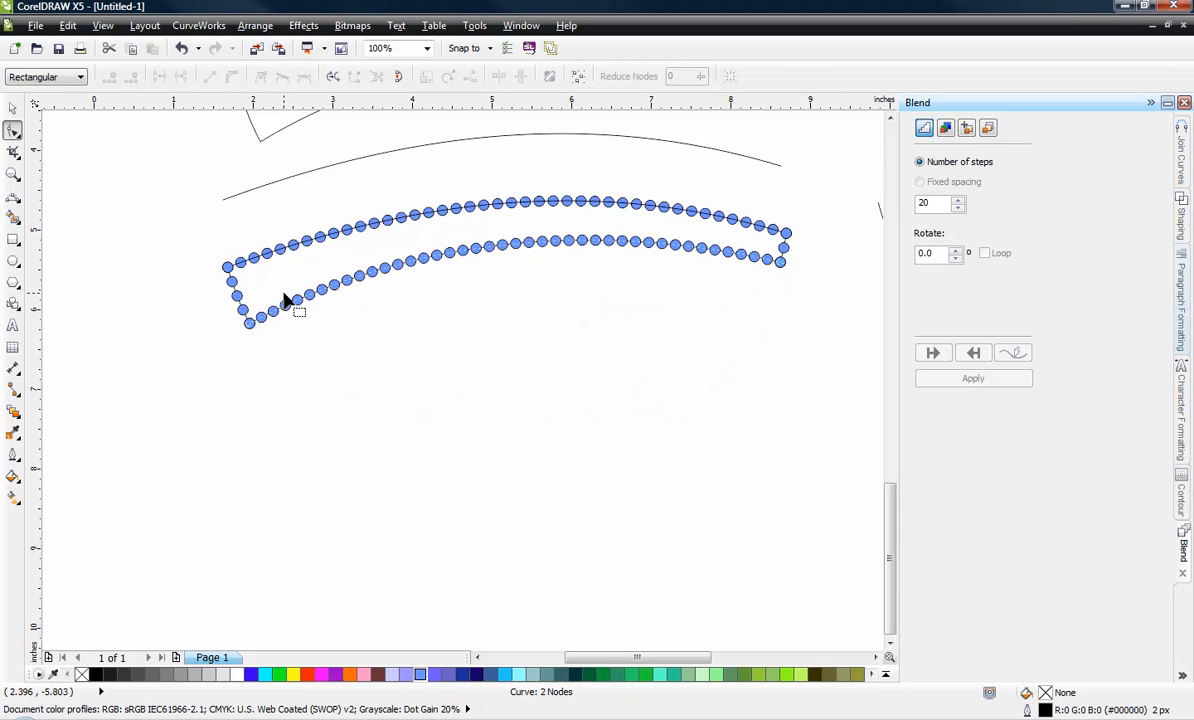
click(12, 107)
click(604, 427)
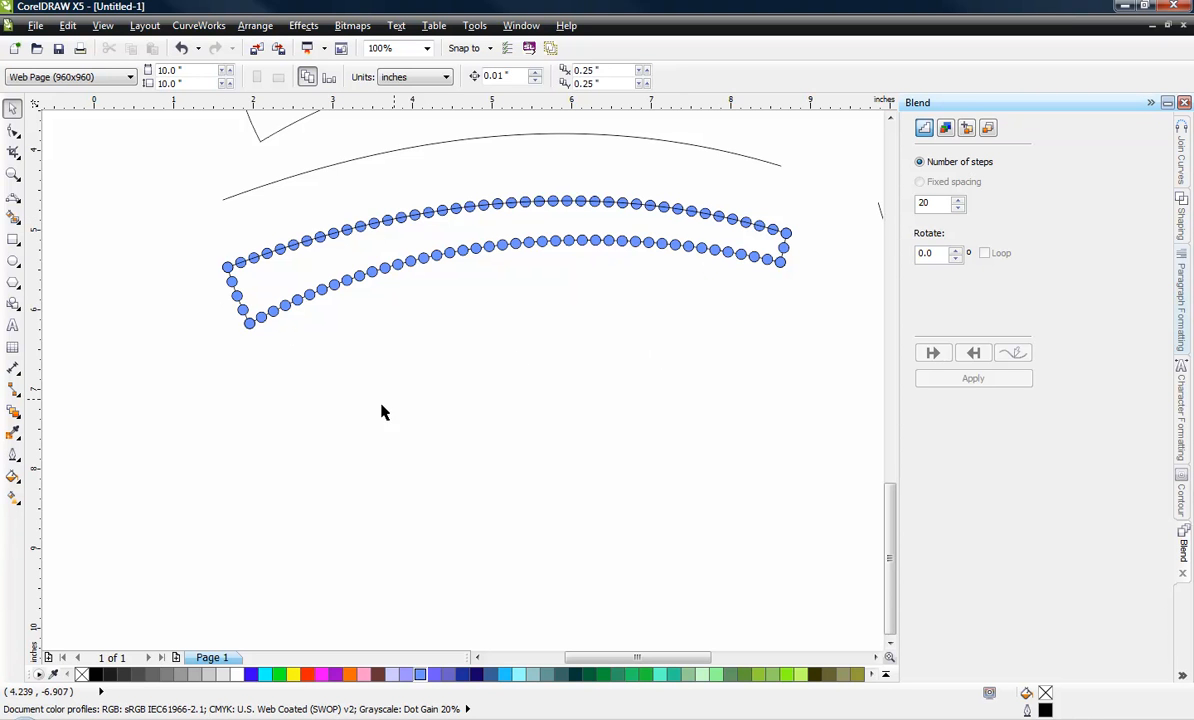
scroll(362, 418, down, 1)
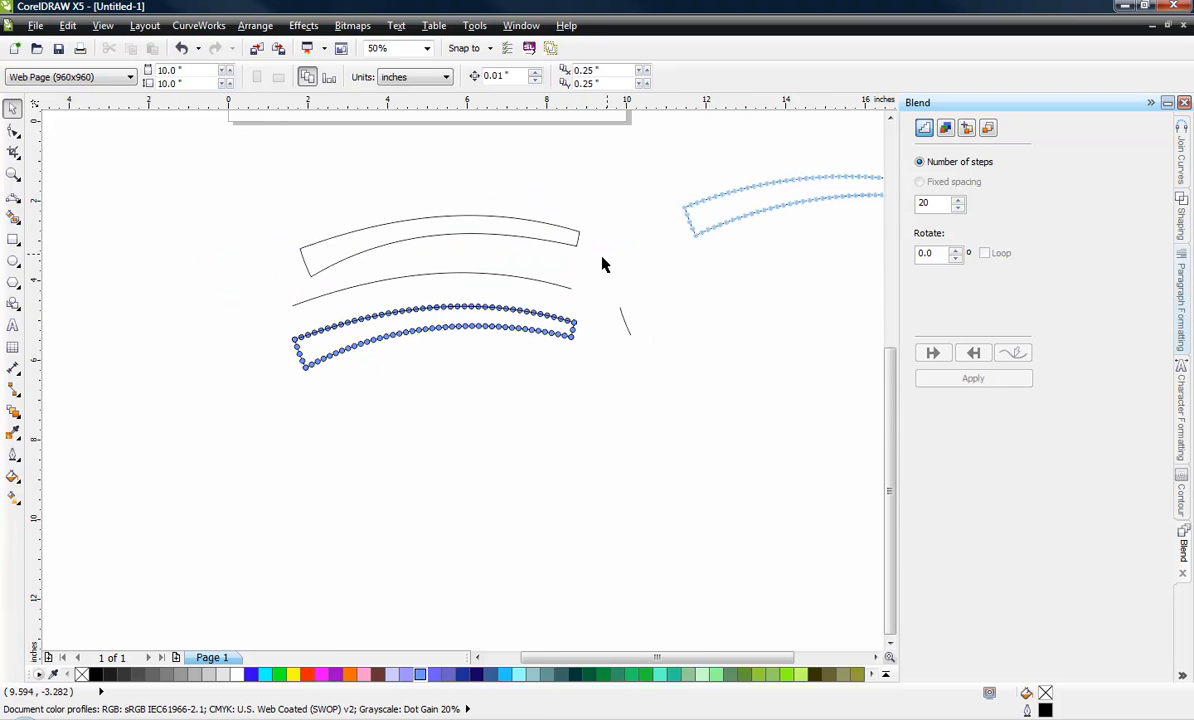
Move the blank band outline down beside the page, just above the stone-outlined band, and bring up the DrawStone window
scroll(600, 267, down, 1)
scroll(600, 267, up, 2)
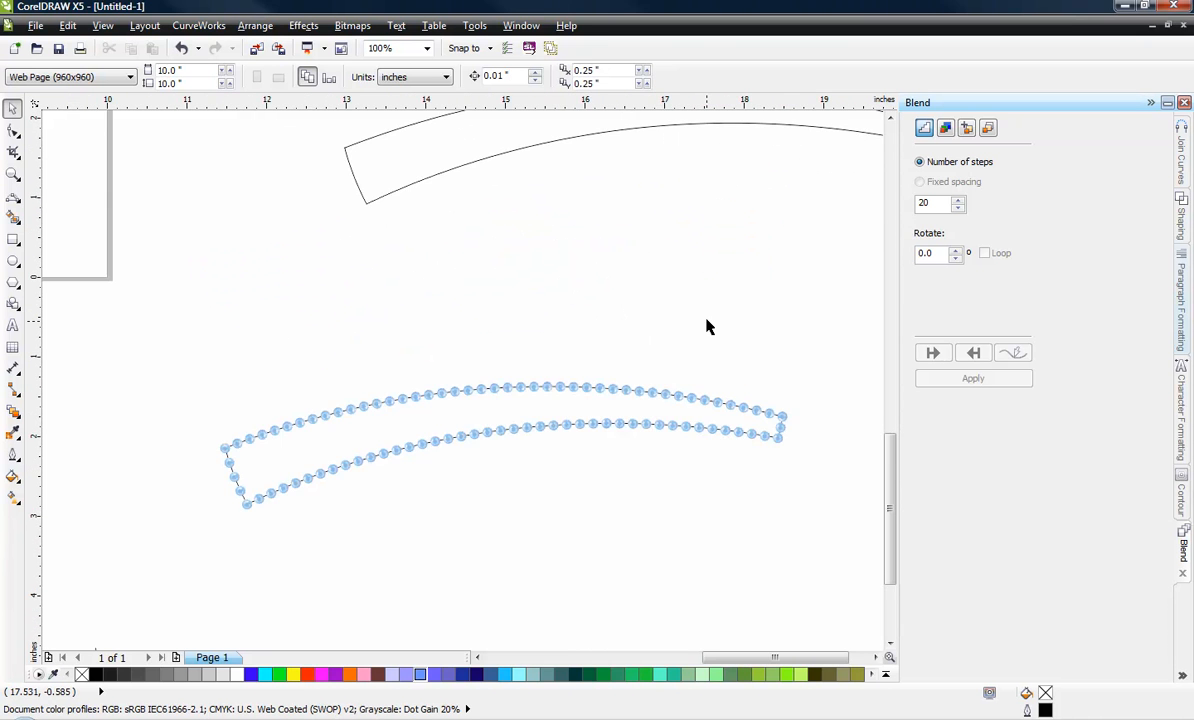
scroll(706, 325, down, 1)
scroll(195, 525, down, 1)
scroll(193, 523, up, 1)
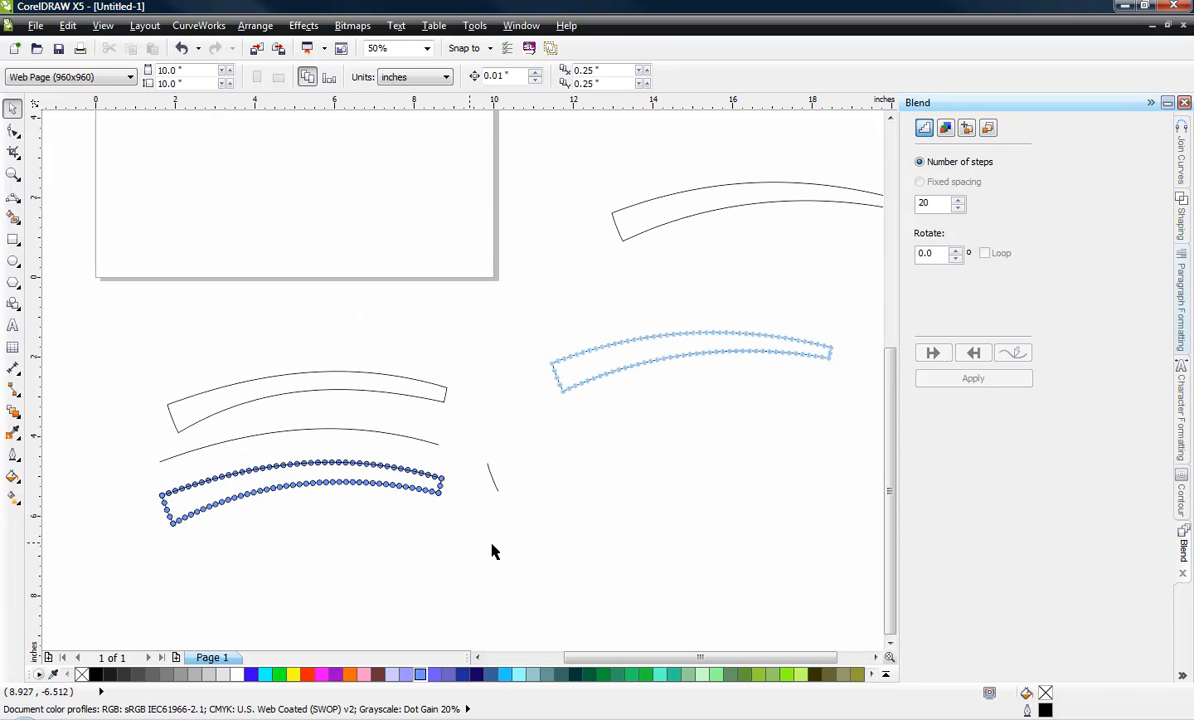
drag(653, 229, 600, 310)
click(800, 718)
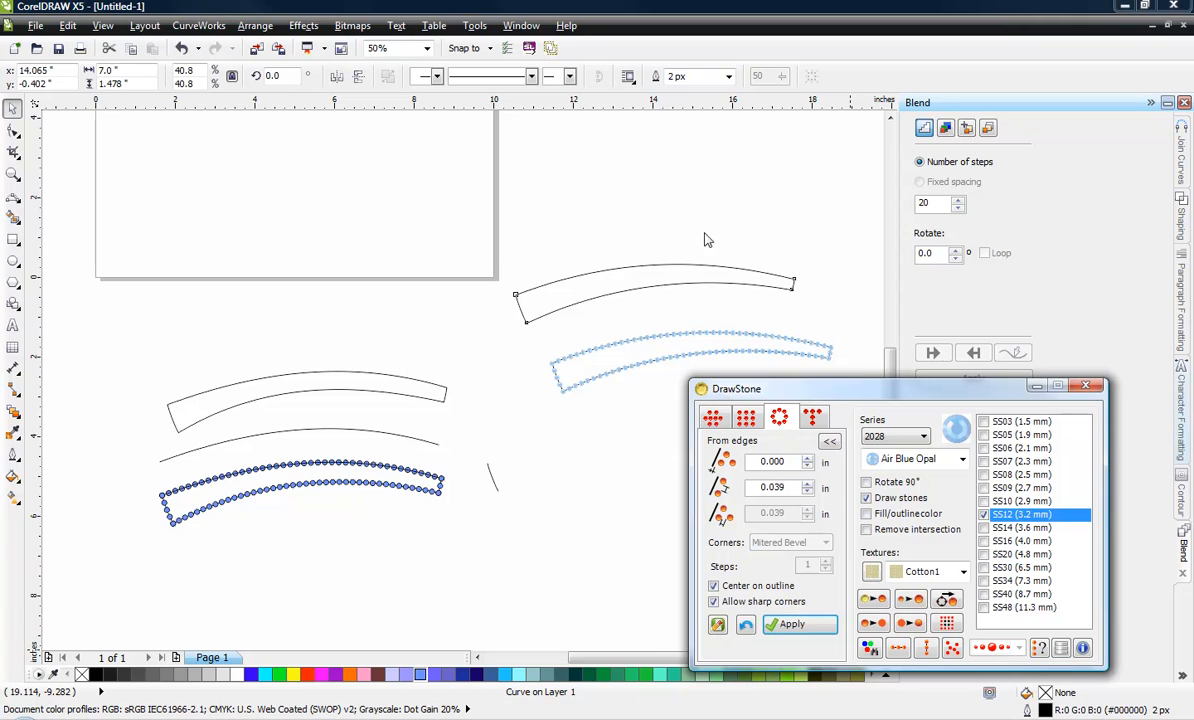
Move the blank band outline up about 0.85 inches, farther from the stone-outlined band
click(706, 240)
scroll(525, 245, down, 2)
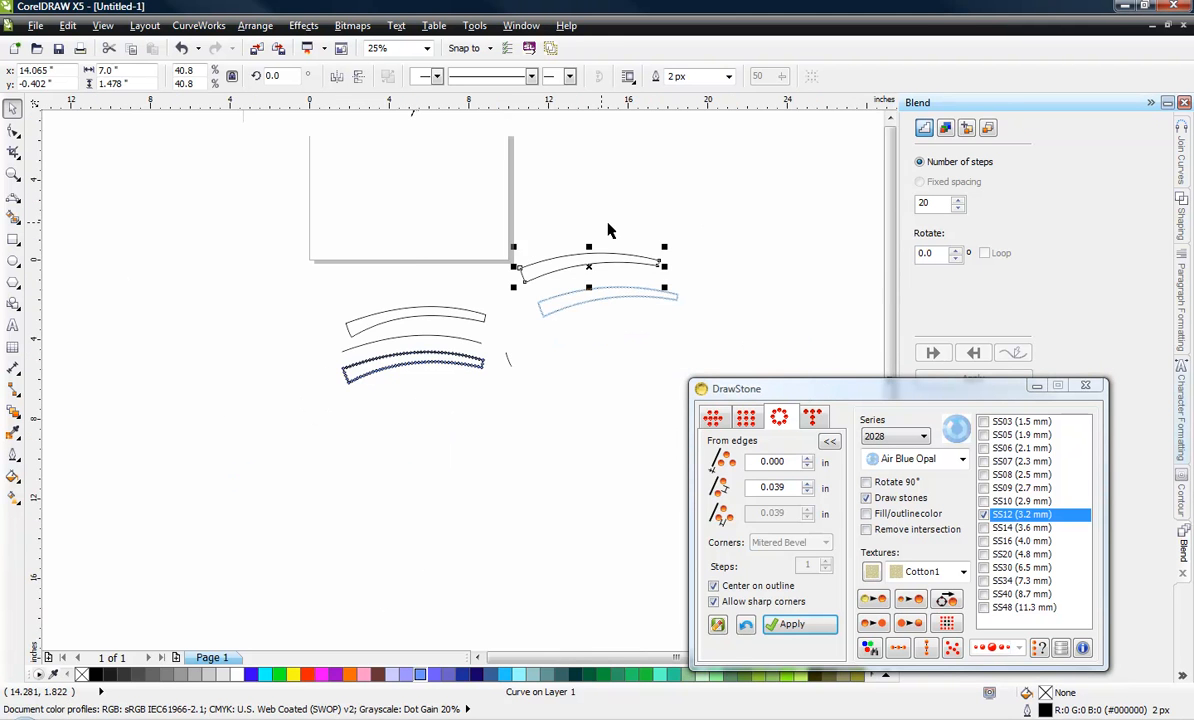
scroll(612, 250, up, 2)
scroll(615, 284, up, 2)
drag(615, 284, 603, 220)
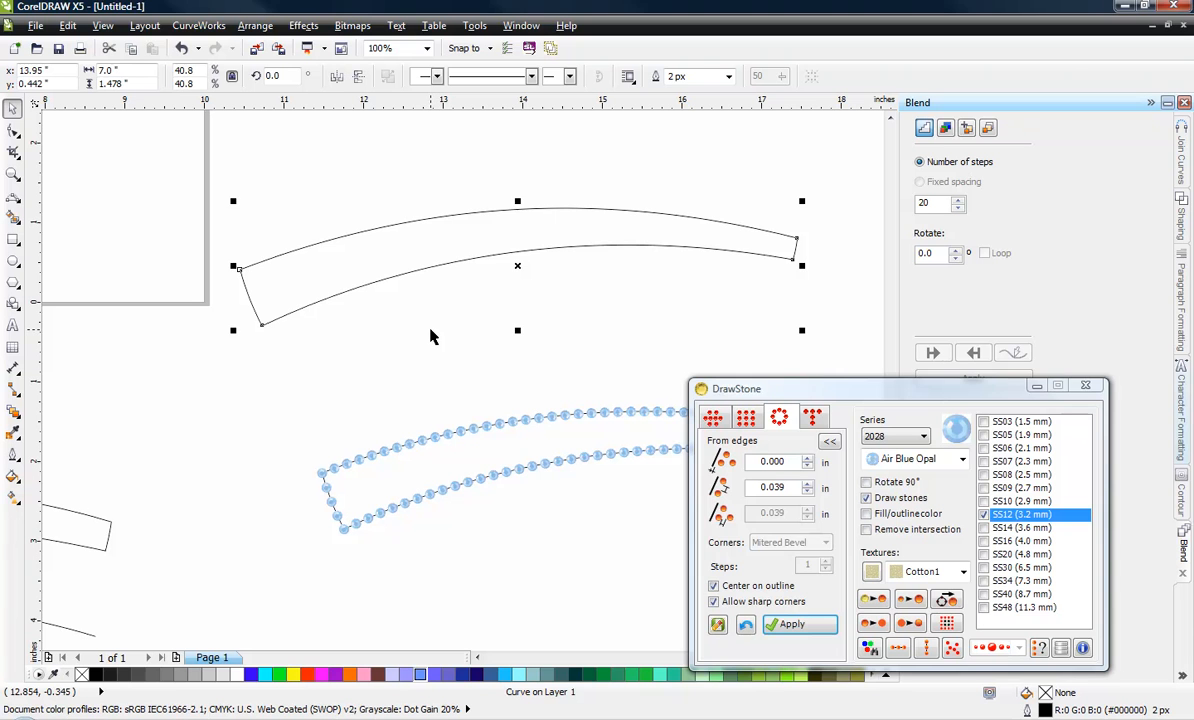
Fill the blank band with SS12 Air Blue Opal stones using the auto-matching fill at 0° with 0.039-inch spacing, and clear the selection
click(712, 418)
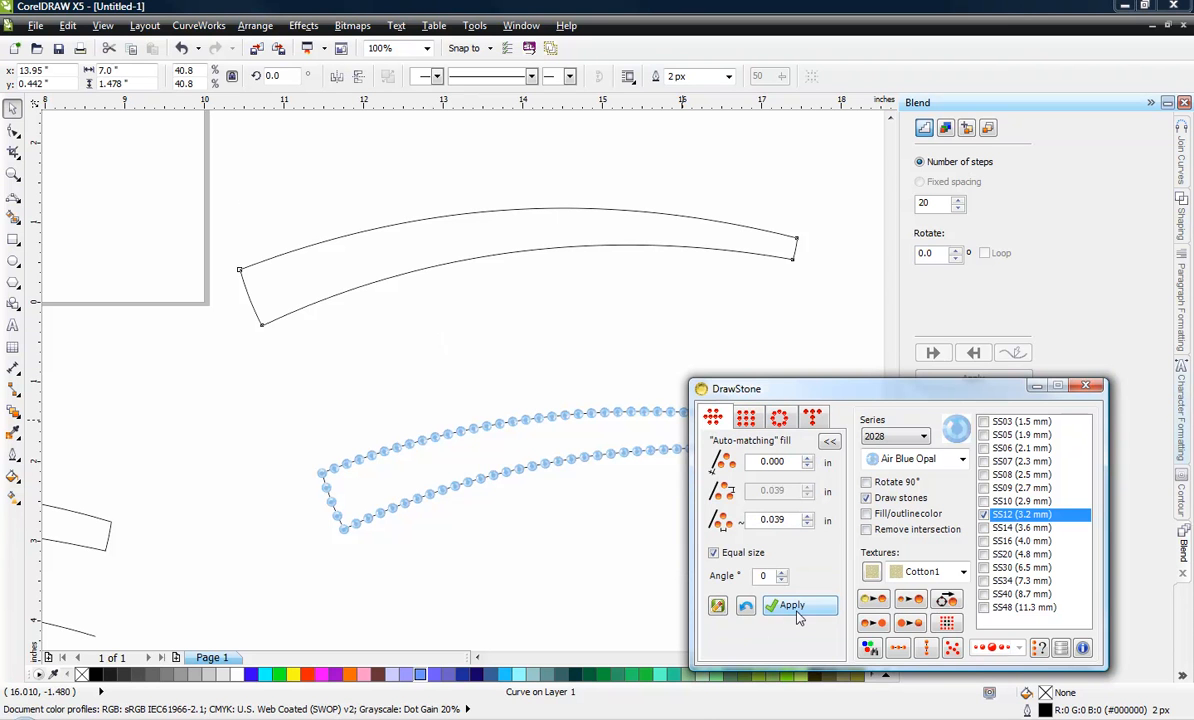
click(533, 264)
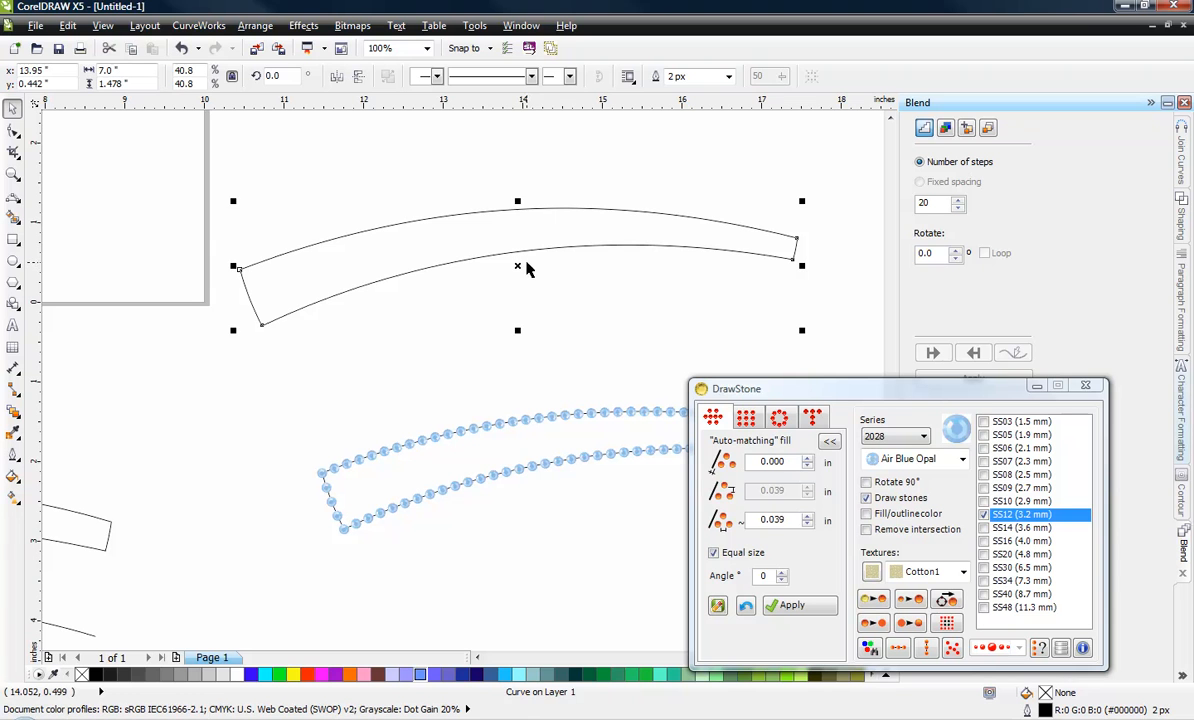
click(554, 365)
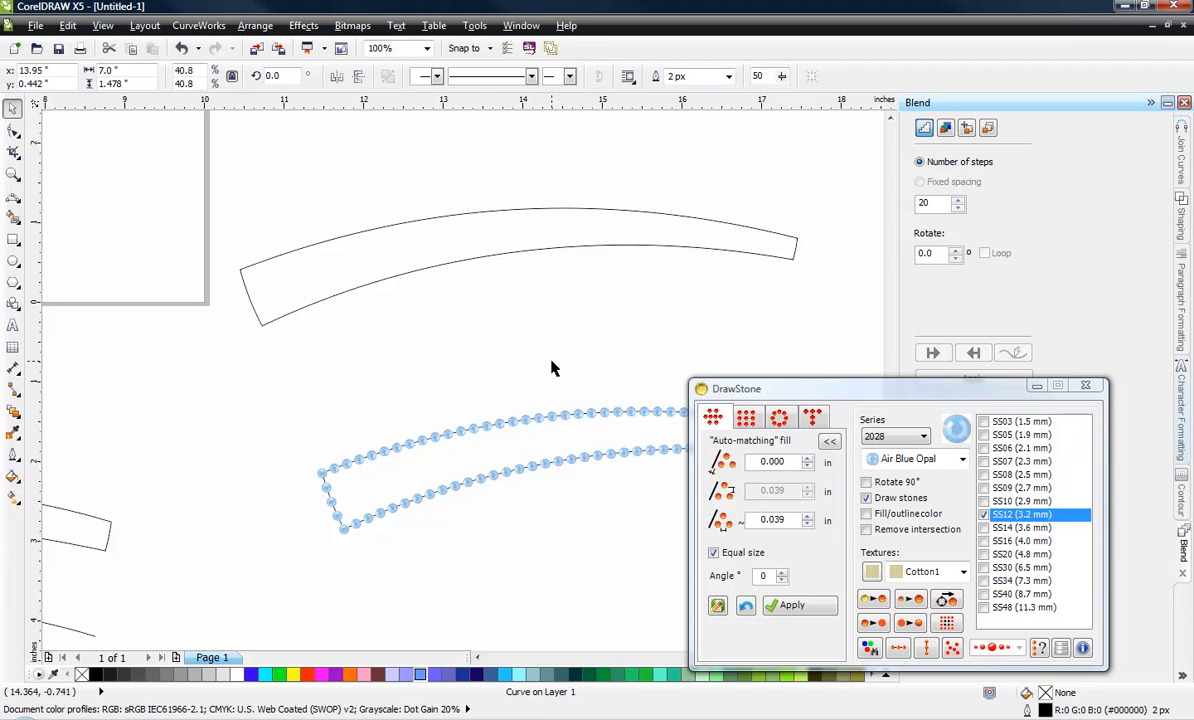
click(514, 246)
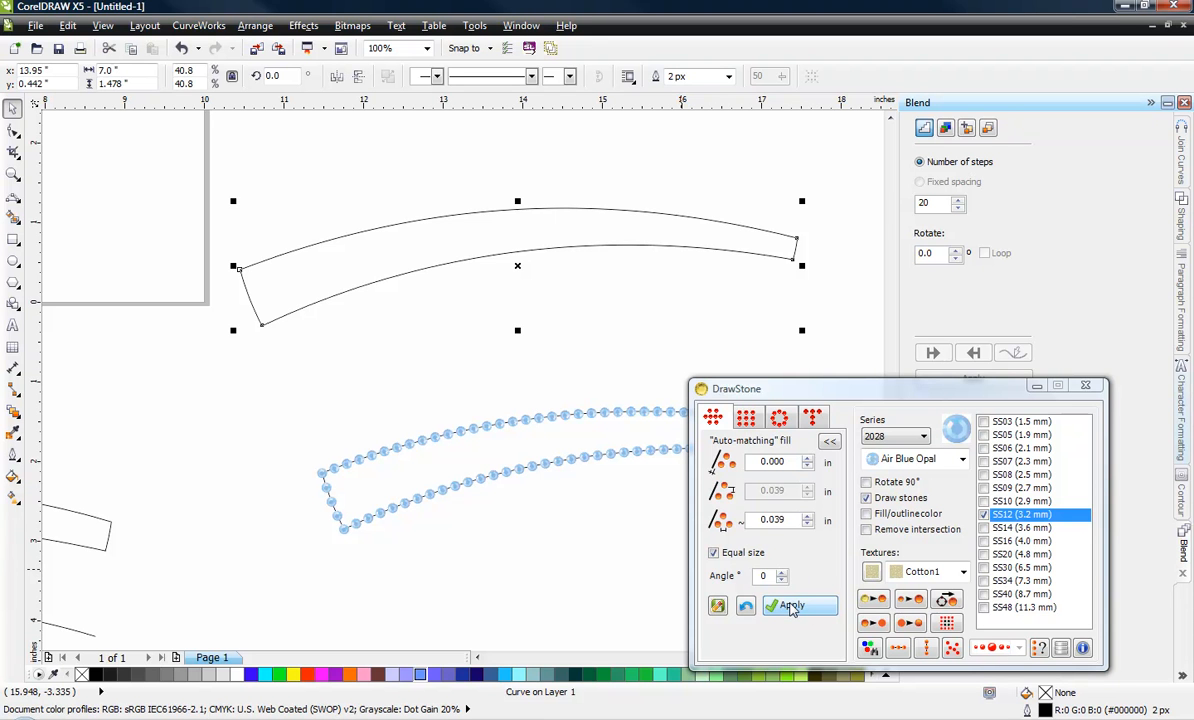
click(791, 606)
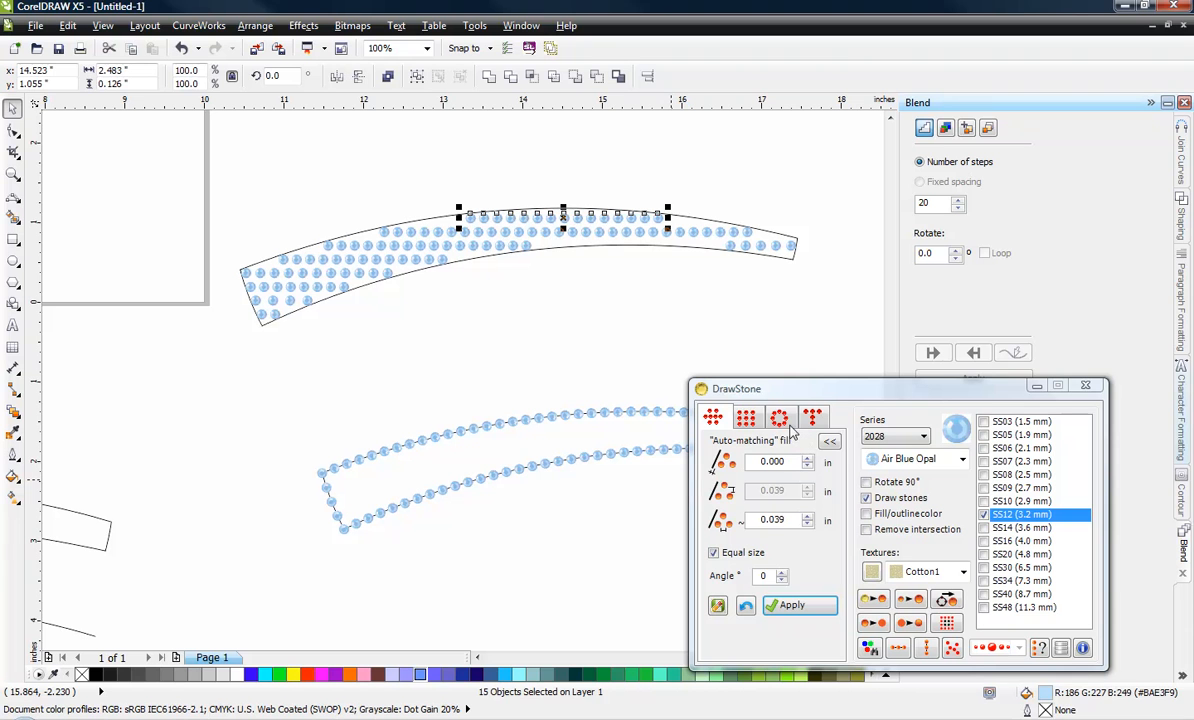
click(434, 322)
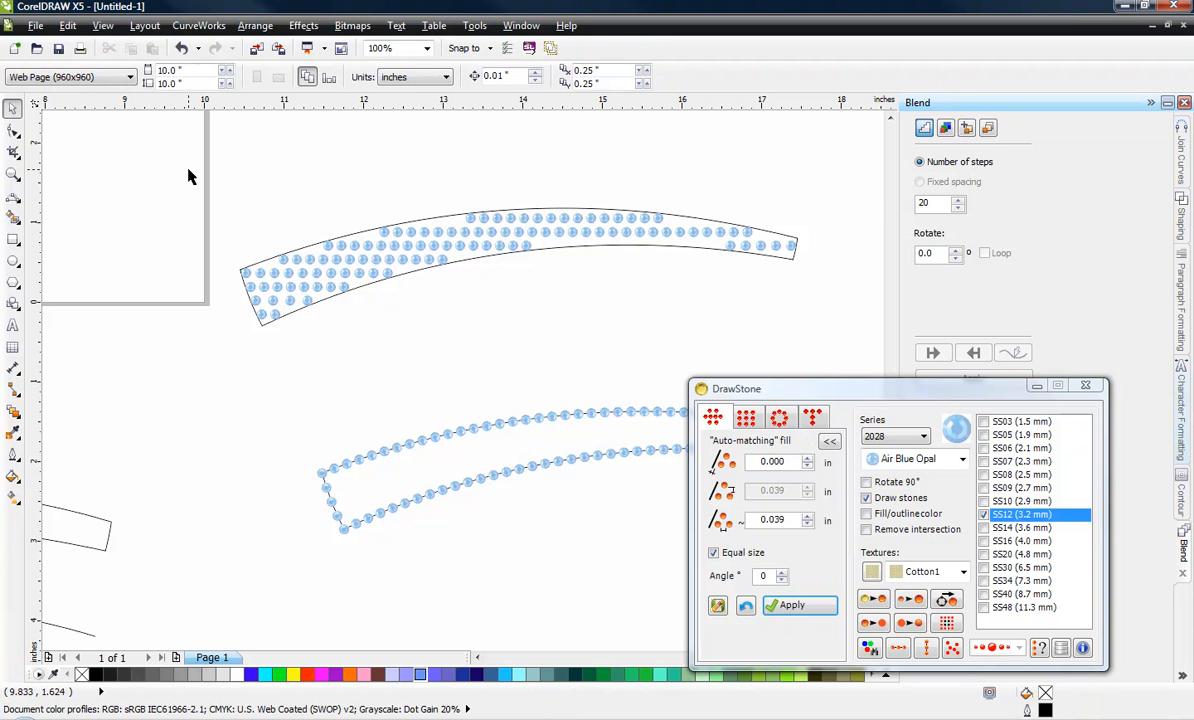
Delete all stones of the 0° auto-matching fill, keeping only the band outline
drag(188, 176, 722, 347)
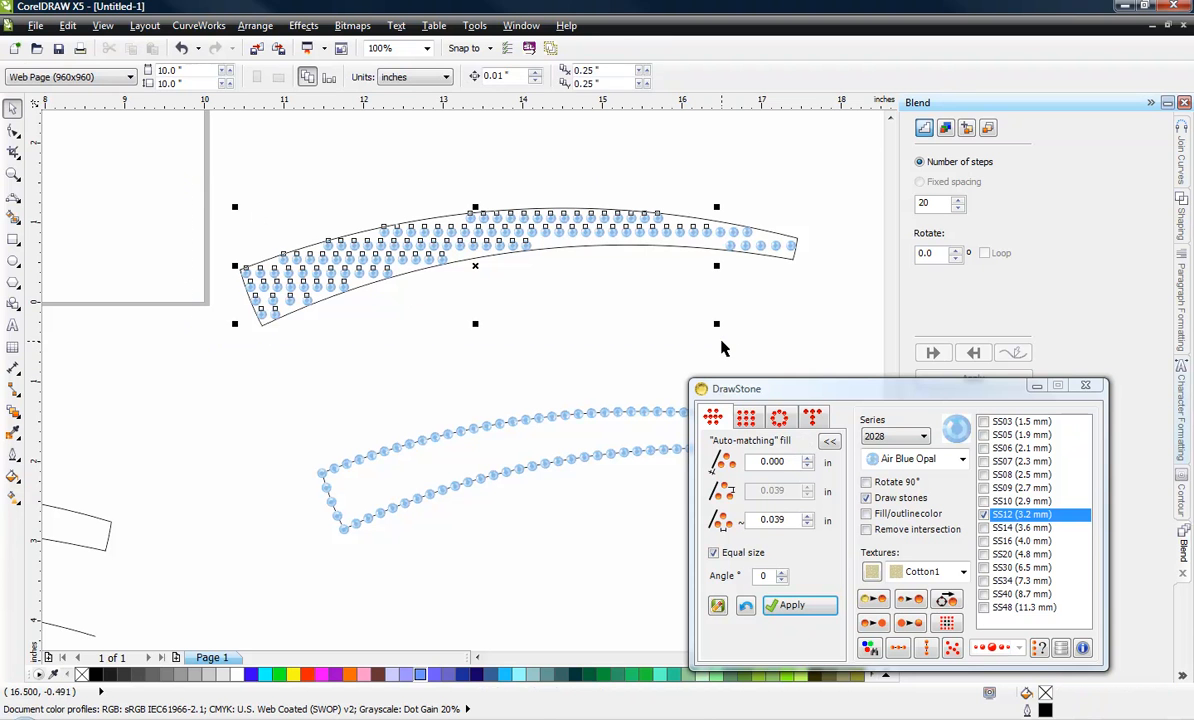
click(365, 364)
drag(191, 193, 463, 337)
key(Delete)
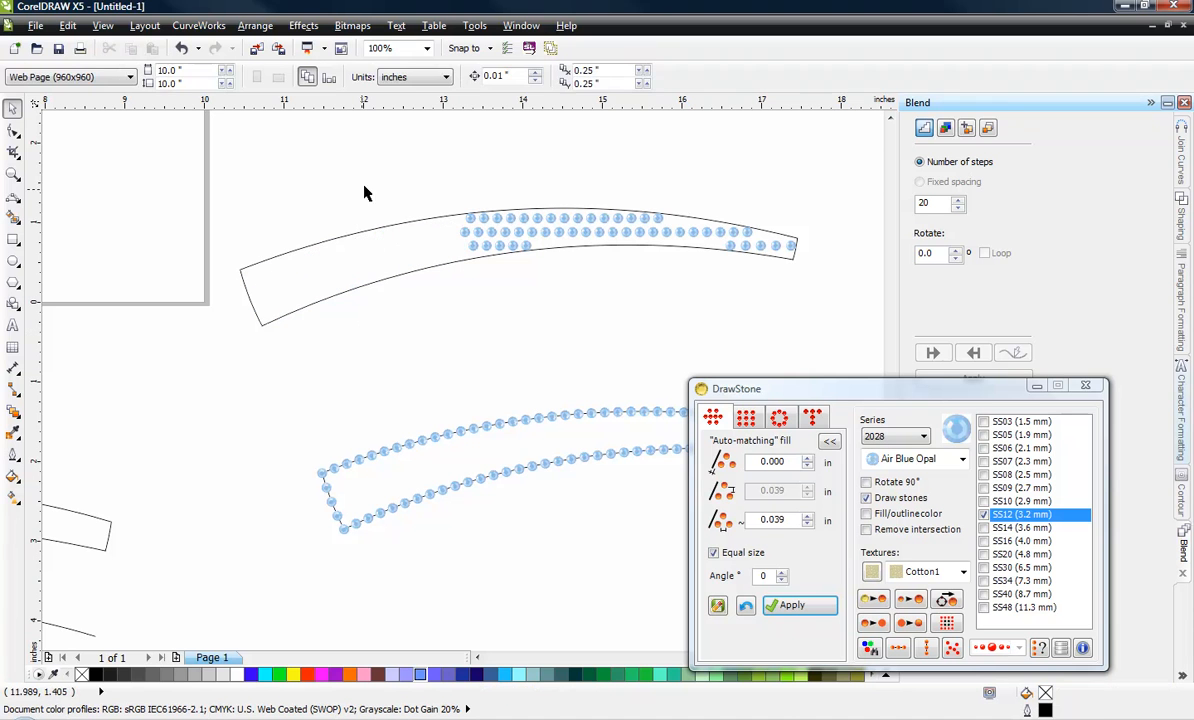
drag(381, 152, 842, 298)
key(Delete)
Set the auto-matching fill angle to 45° and fill the band outline with SS12 stones
click(608, 240)
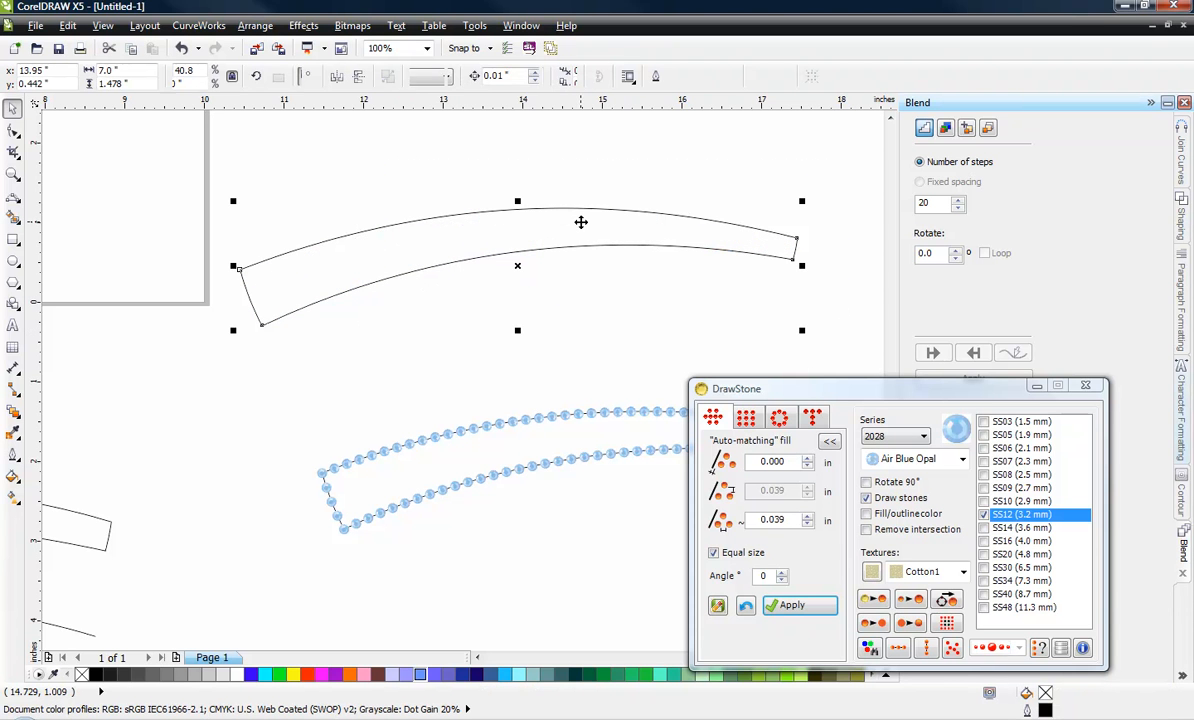
double_click(765, 577)
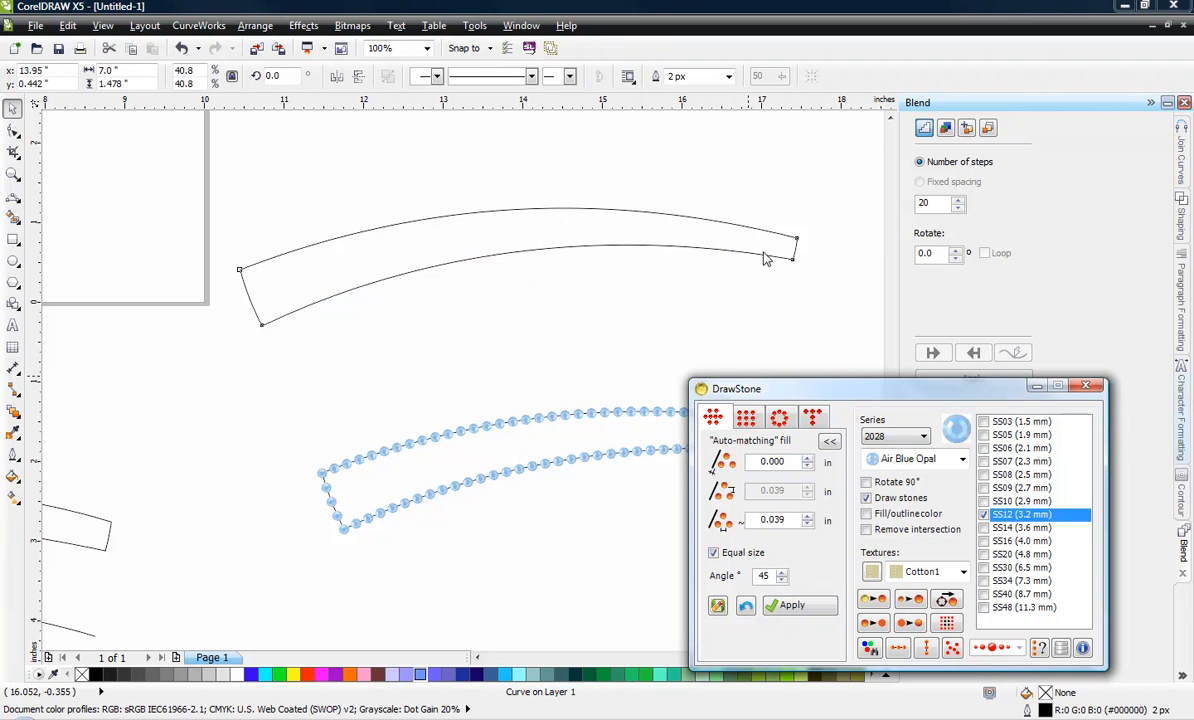
click(792, 605)
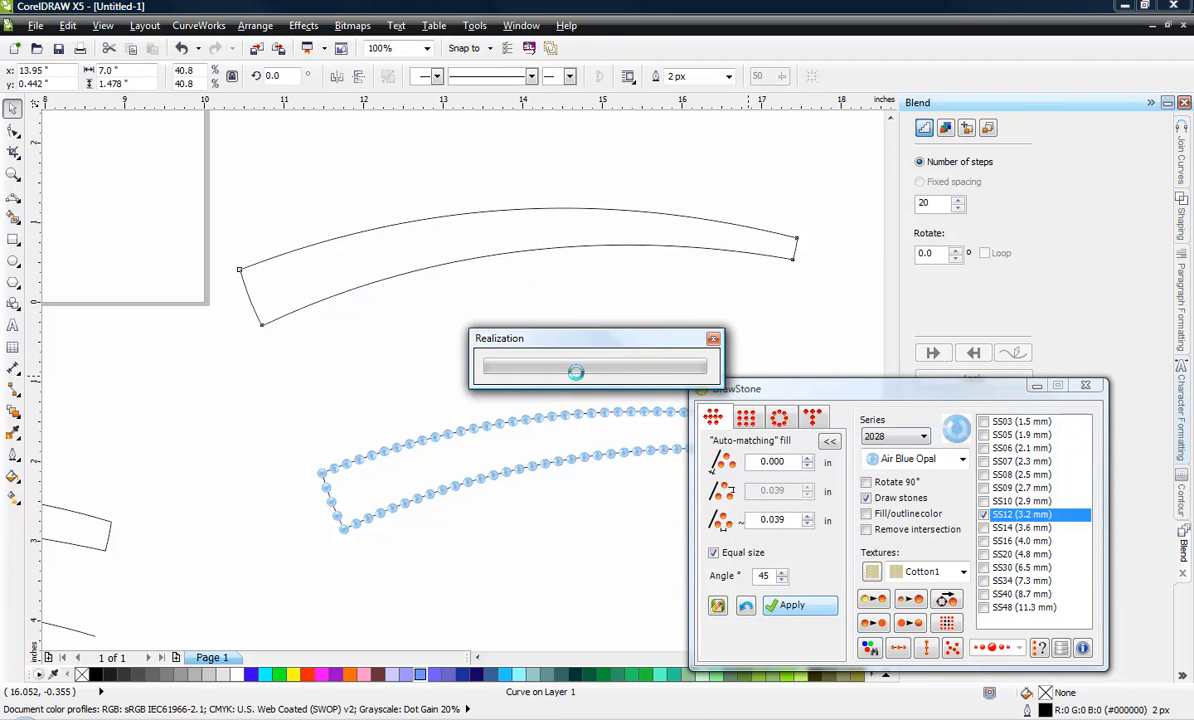
click(369, 358)
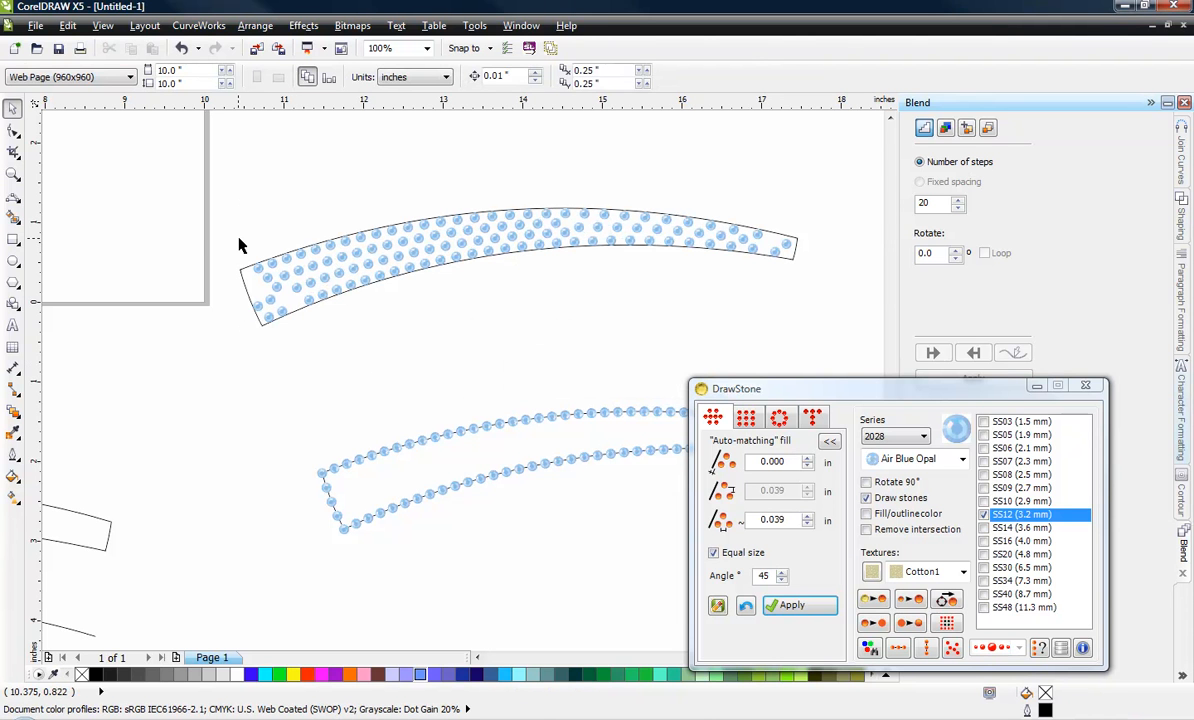
Delete every stone of the 45° fill, including the leftover ones, from inside the band outline
drag(225, 217, 748, 340)
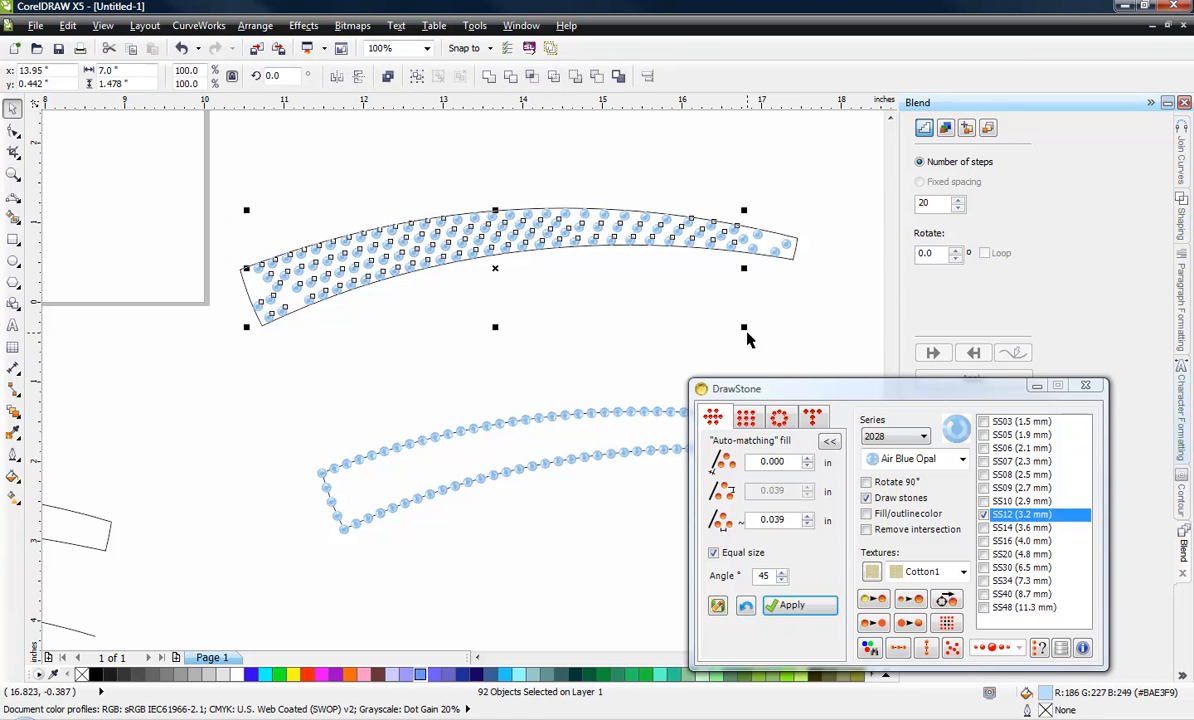
key(Delete)
drag(460, 165, 865, 318)
key(Delete)
drag(435, 187, 500, 270)
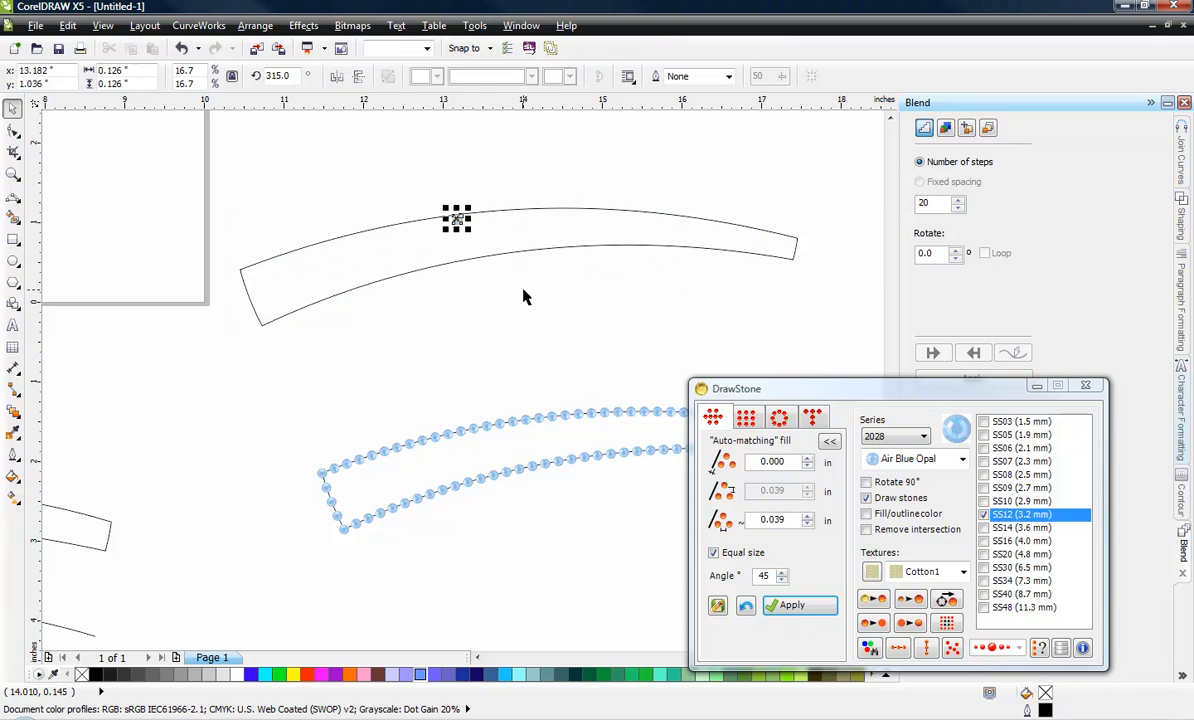
key(Delete)
Fill the band outline with SS12 stones using the matrix fill at 0° with 0.039-inch spacing
click(746, 418)
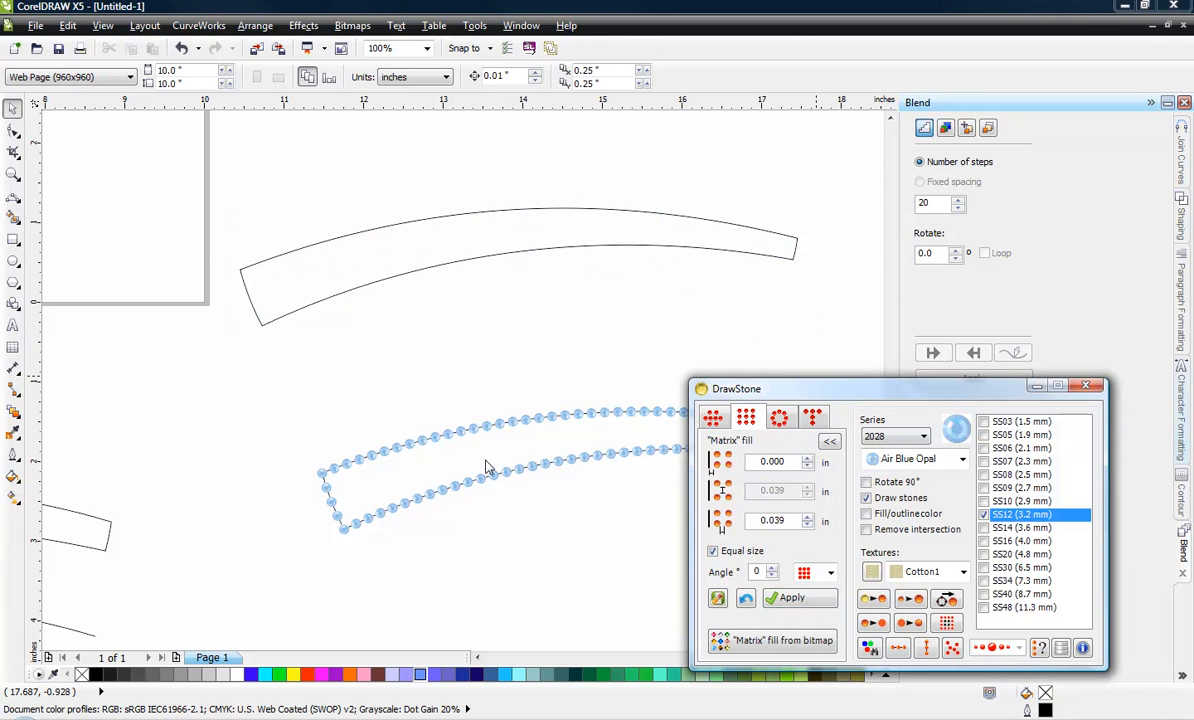
click(483, 215)
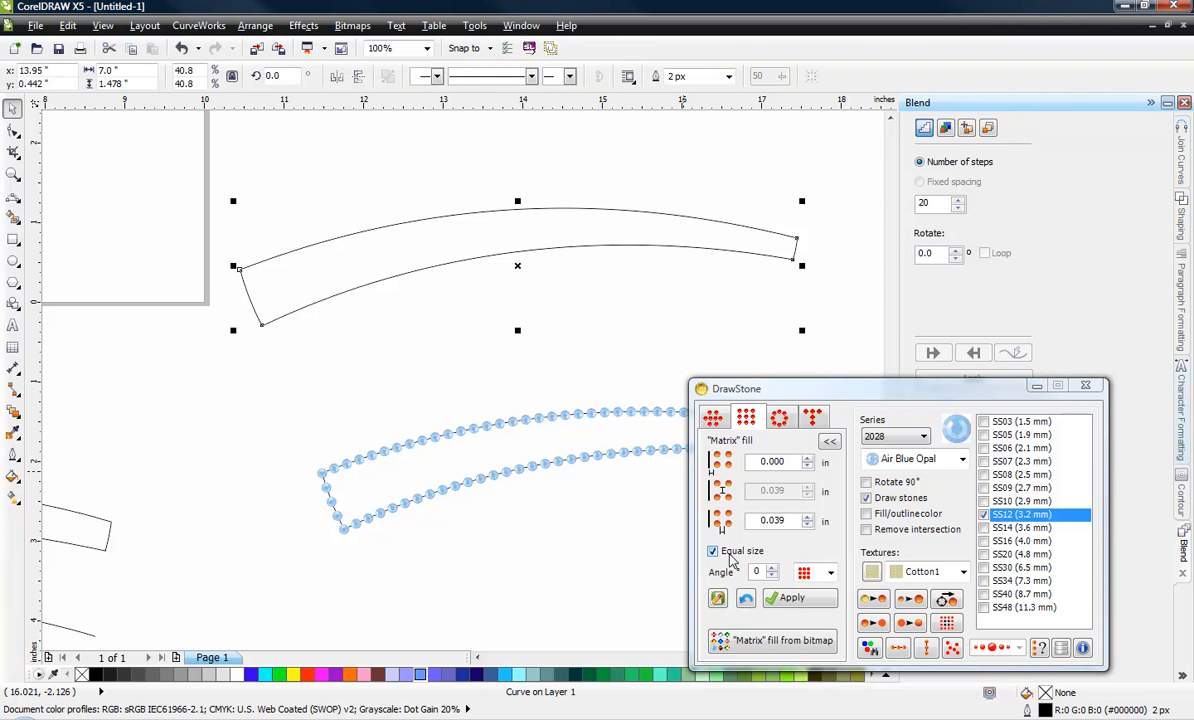
click(790, 600)
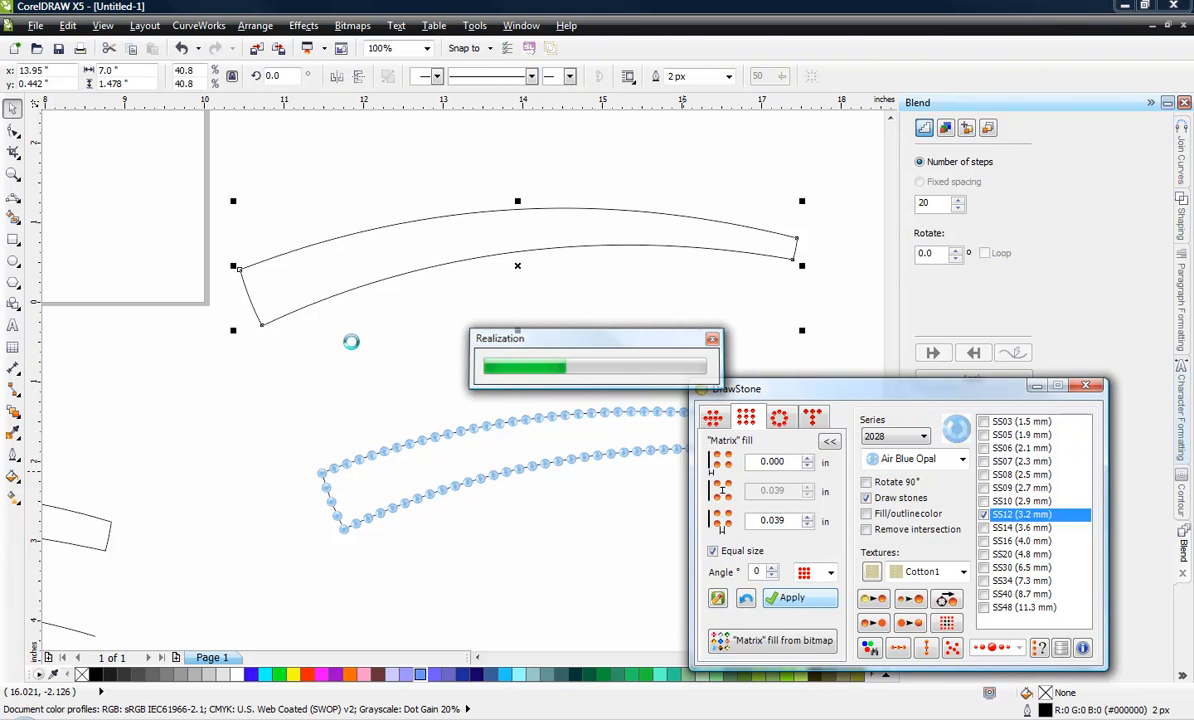
click(391, 366)
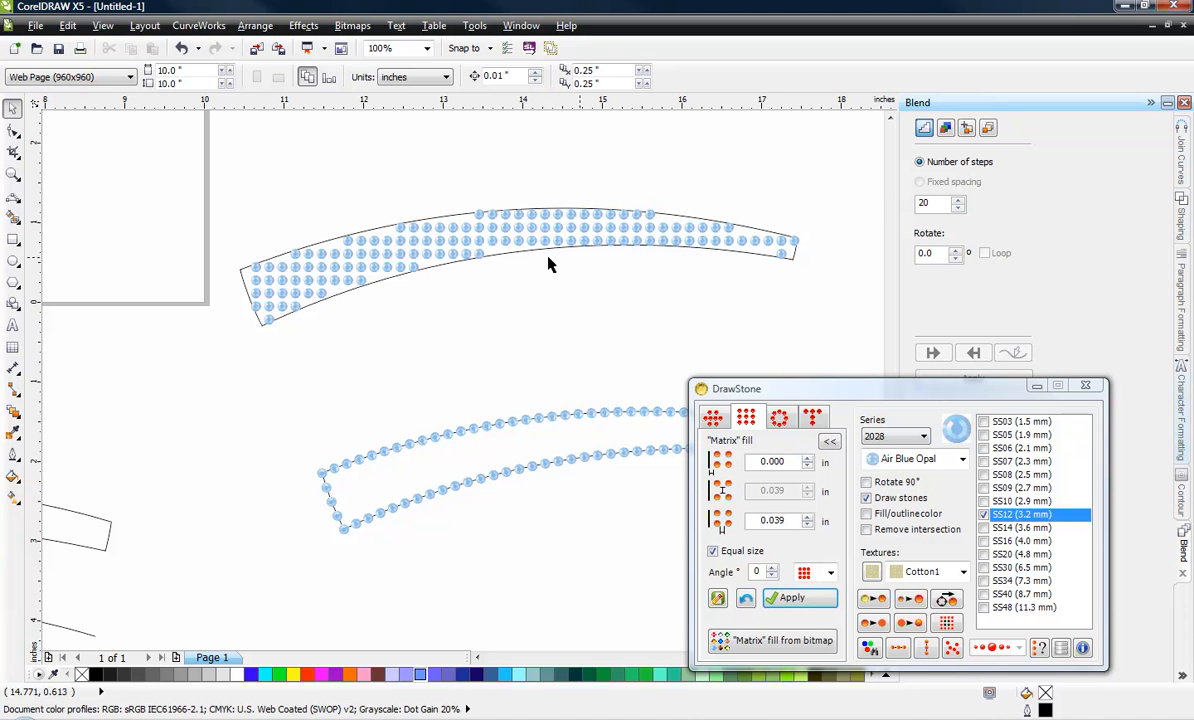
Delete all matrix-fill stones from the band outline
drag(214, 150, 728, 350)
key(Delete)
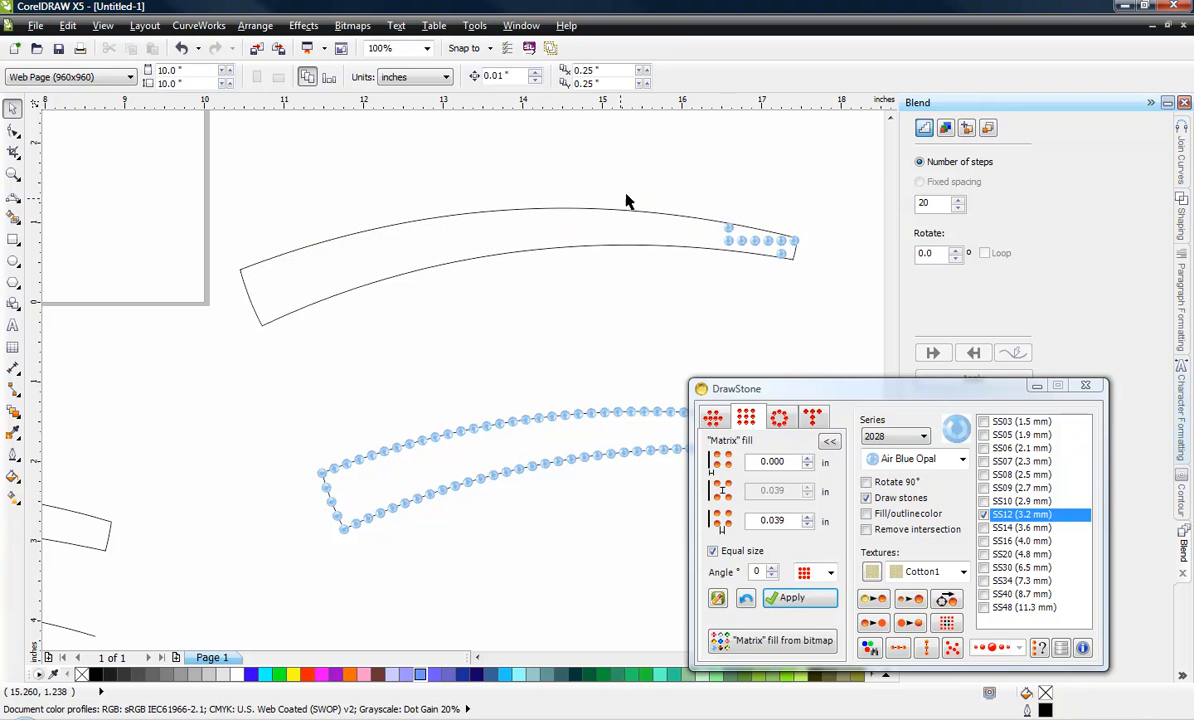
drag(648, 187, 812, 260)
key(Delete)
Fill the band outline again using the auto-matching fill at 45° and clear the selection
click(722, 423)
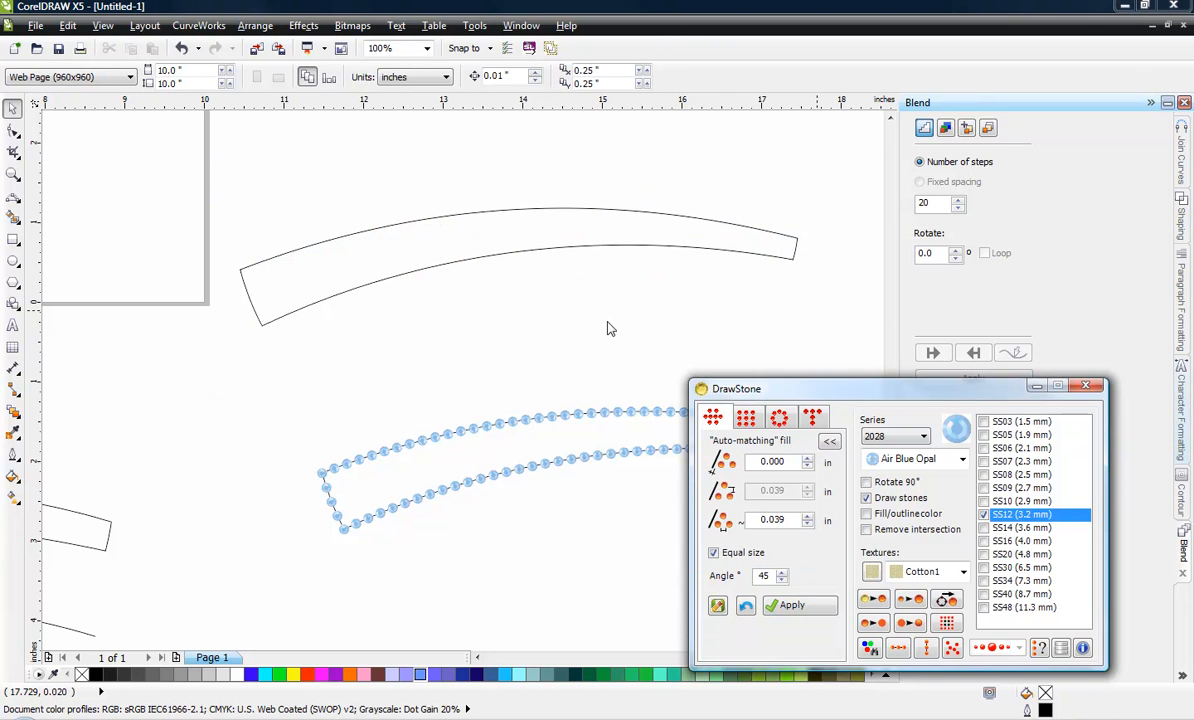
click(540, 246)
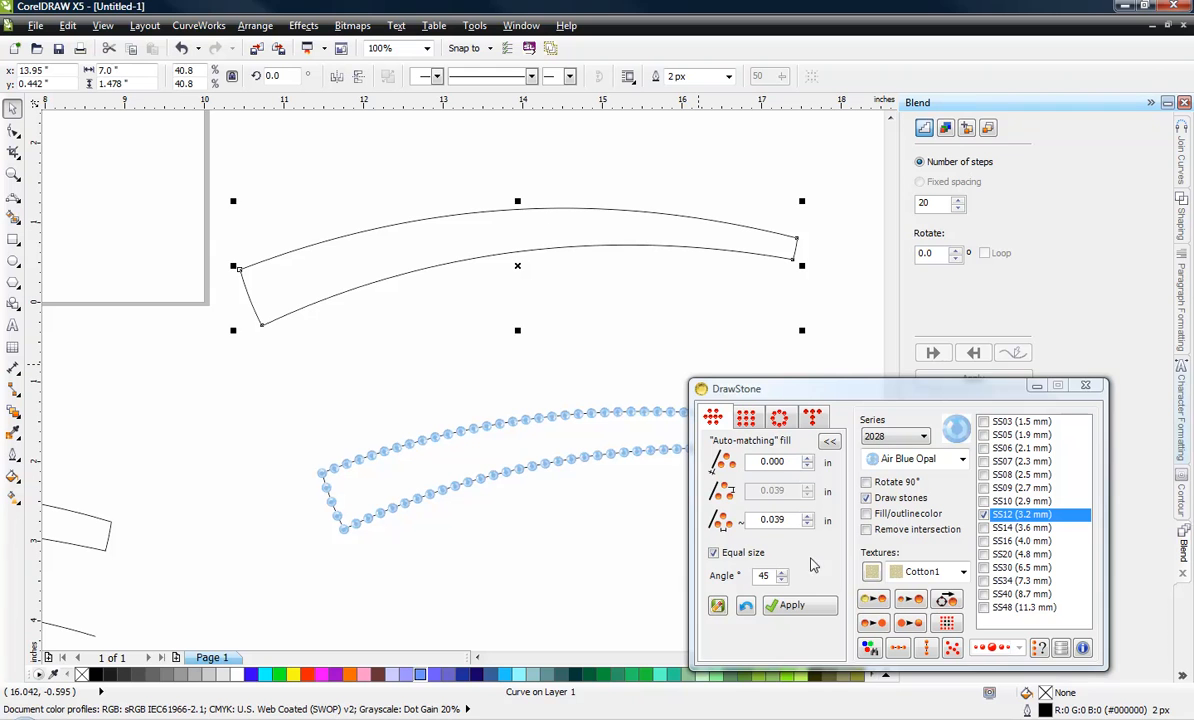
click(790, 605)
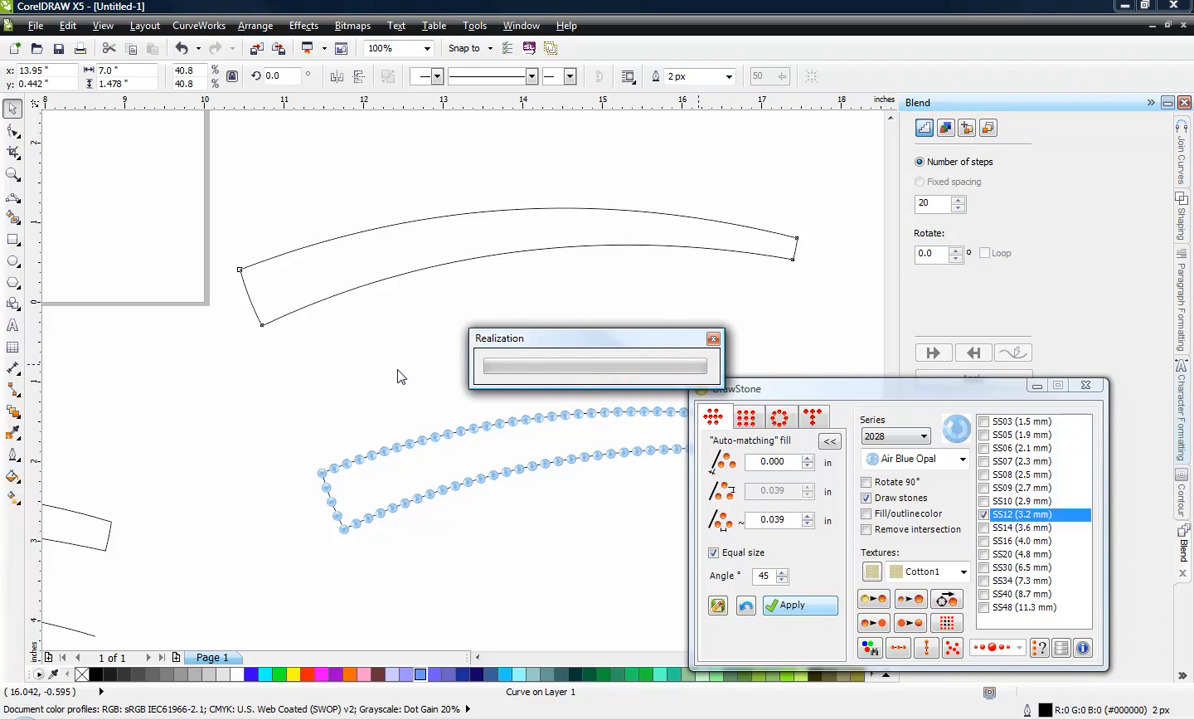
click(472, 315)
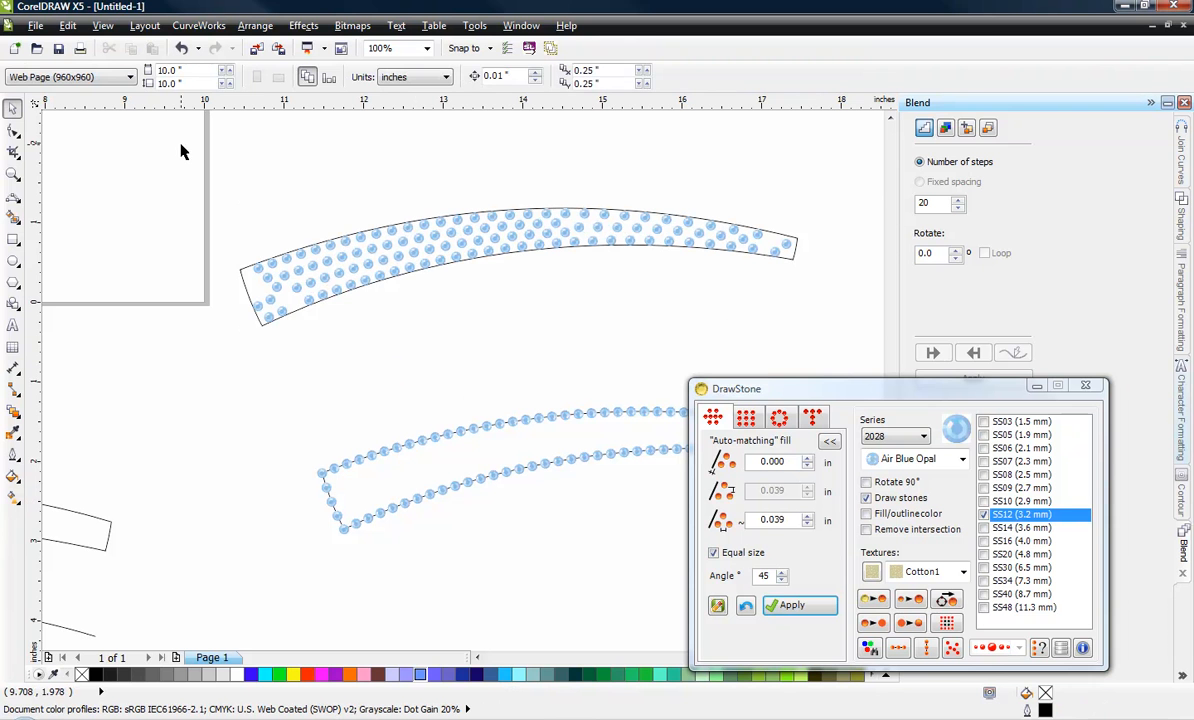
Delete the repeated 45° auto-matching fill's stones, leaving the band outline empty
drag(180, 148, 486, 339)
key(Delete)
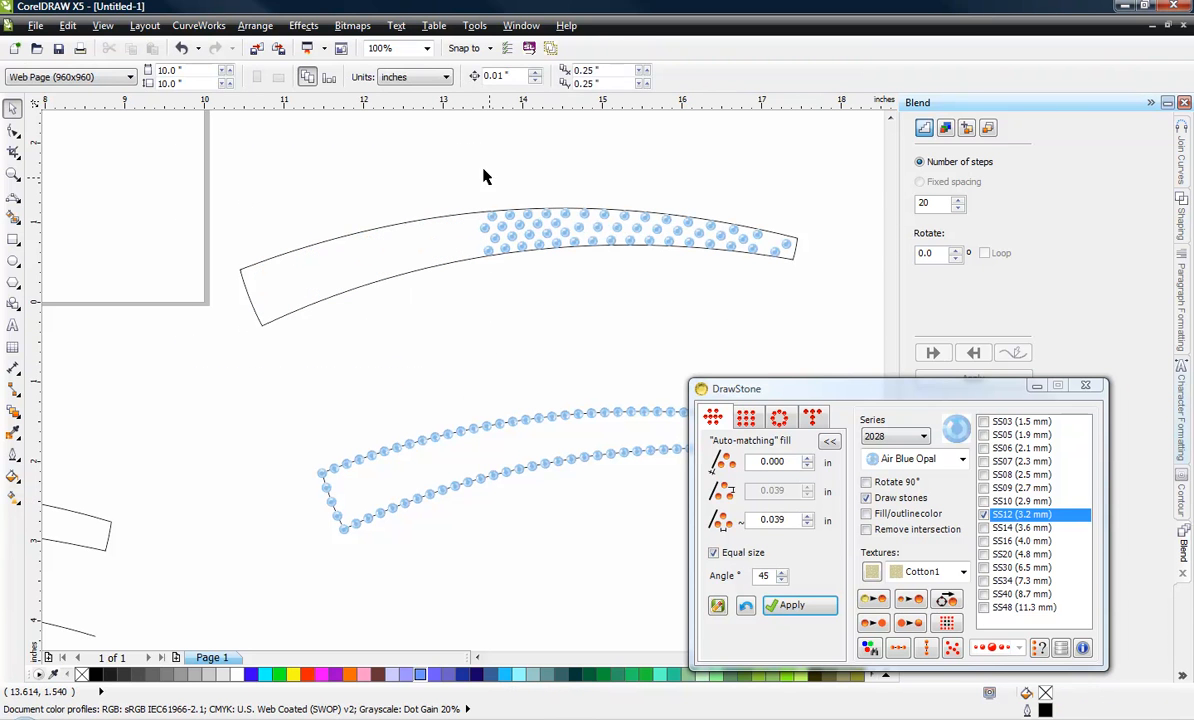
drag(478, 165, 797, 295)
drag(797, 291, 843, 277)
key(Delete)
Set the auto-matching fill angle to 0°, fill the band outline with SS12 stones, and check their rows against the edges
double_click(764, 577)
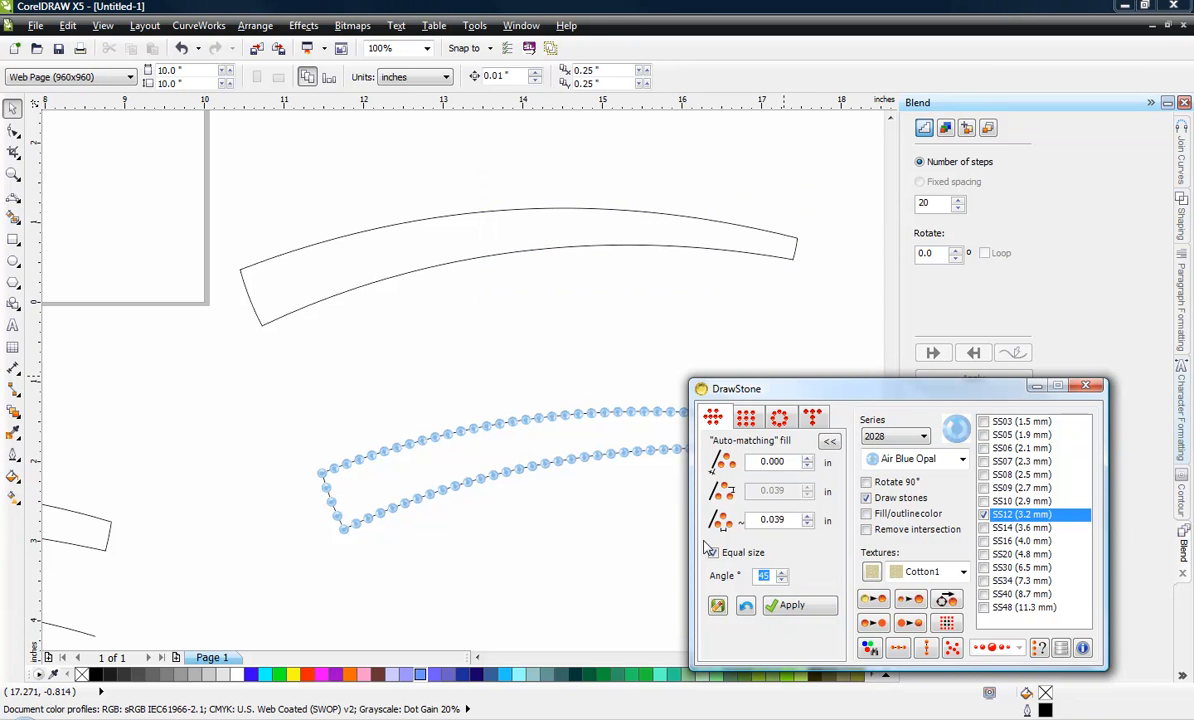
text(0)
click(560, 245)
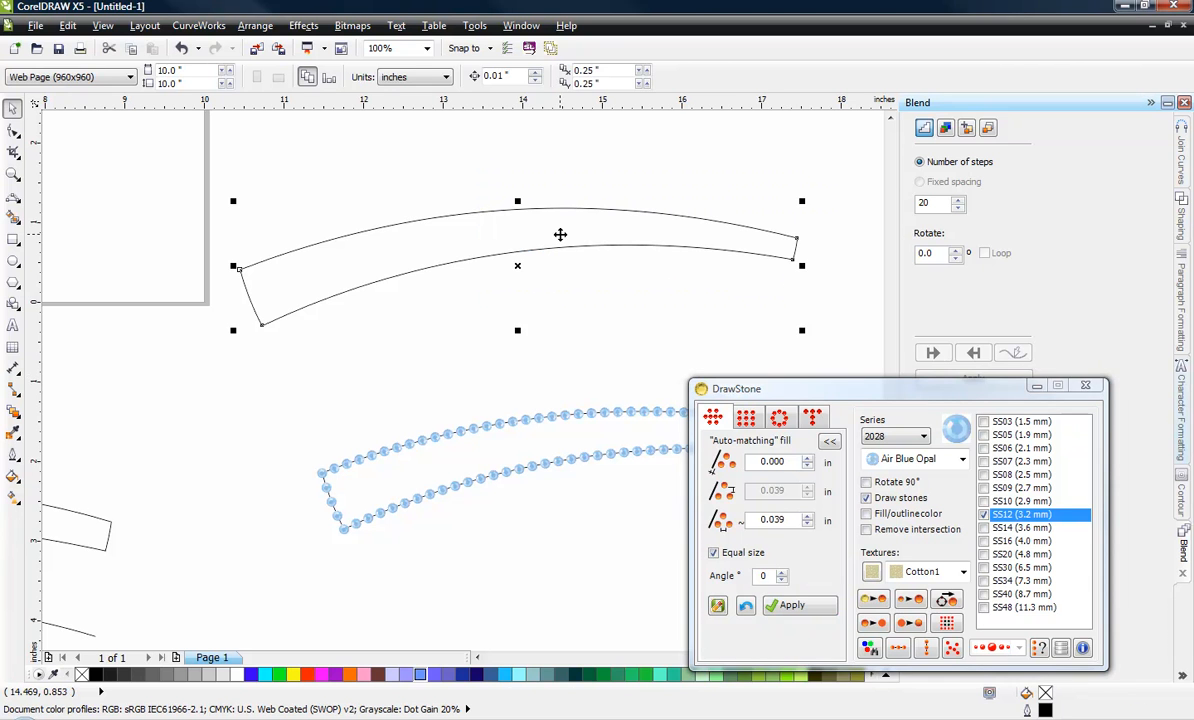
click(790, 605)
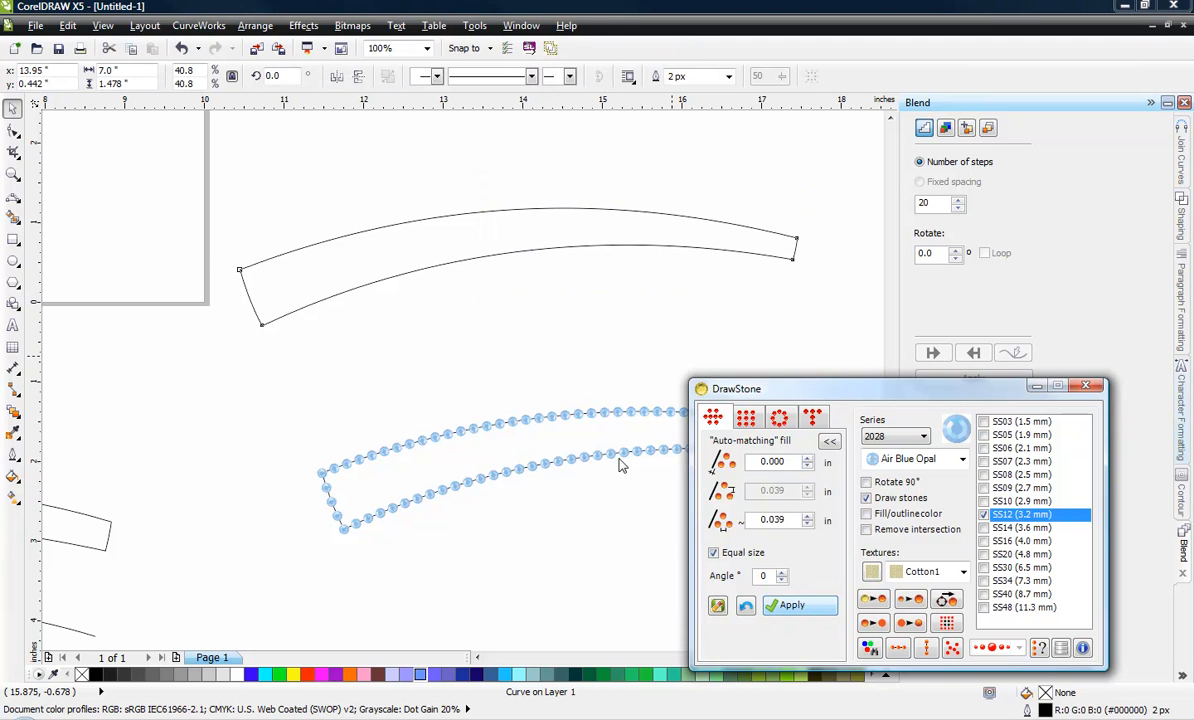
click(470, 337)
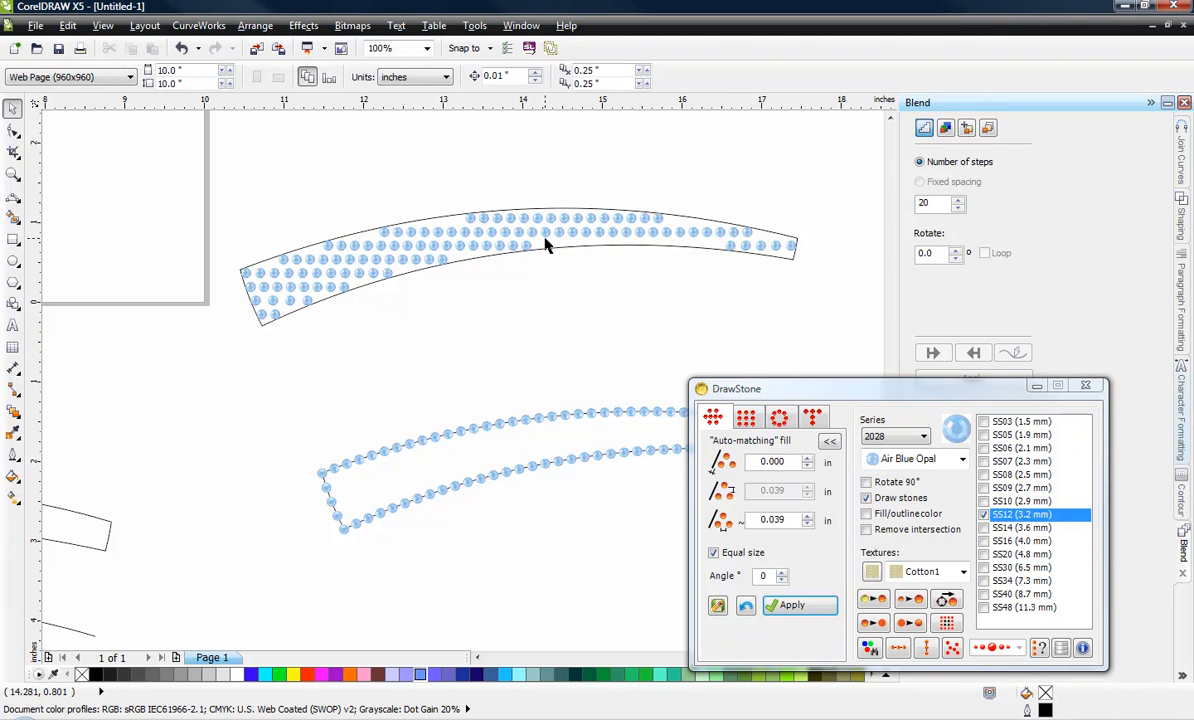
scroll(547, 219, up, 2)
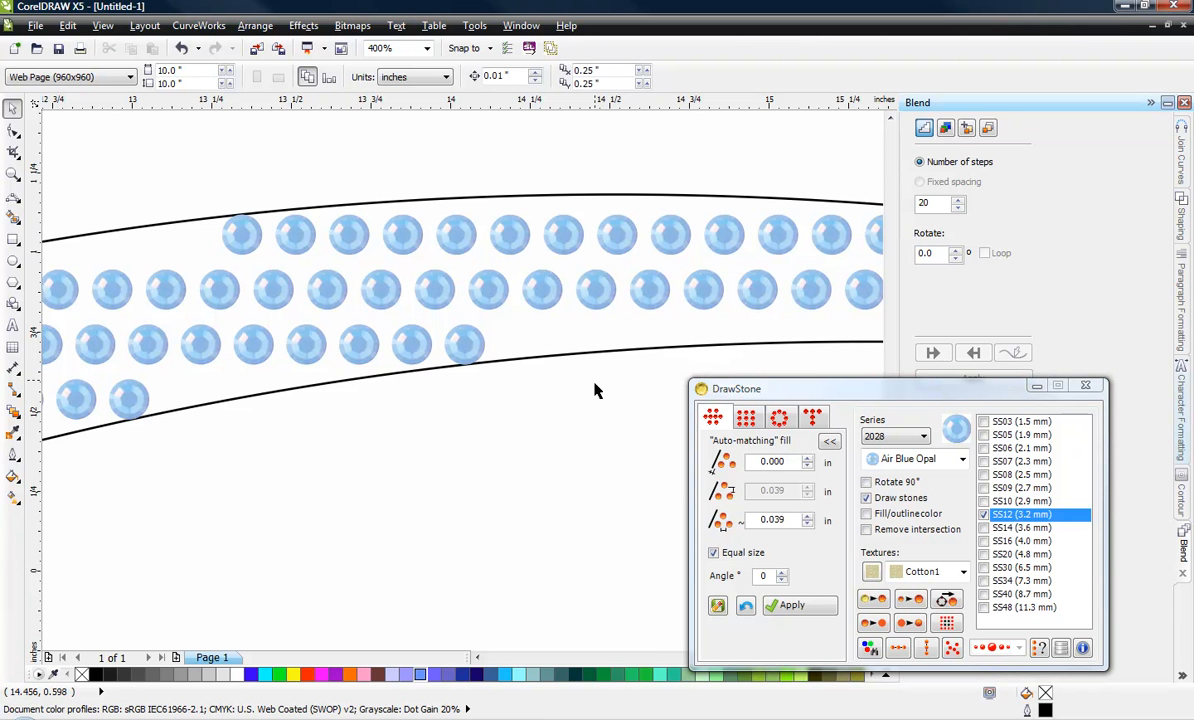
scroll(312, 260, down, 5)
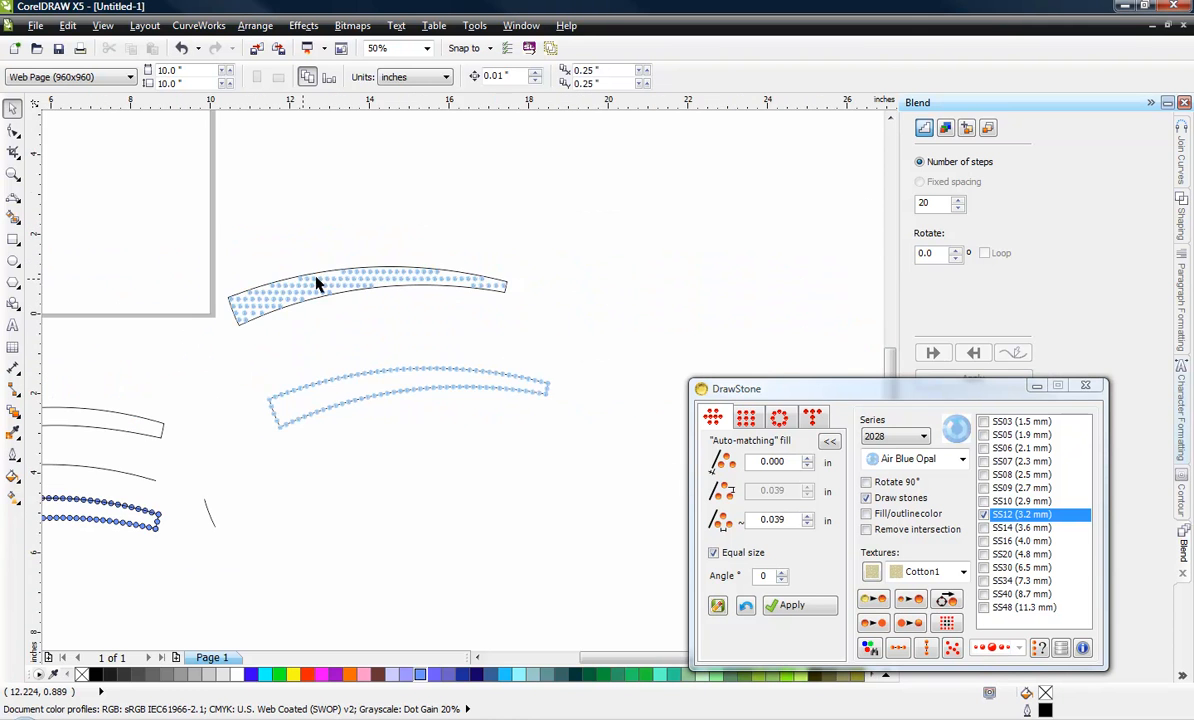
scroll(315, 278, up, 2)
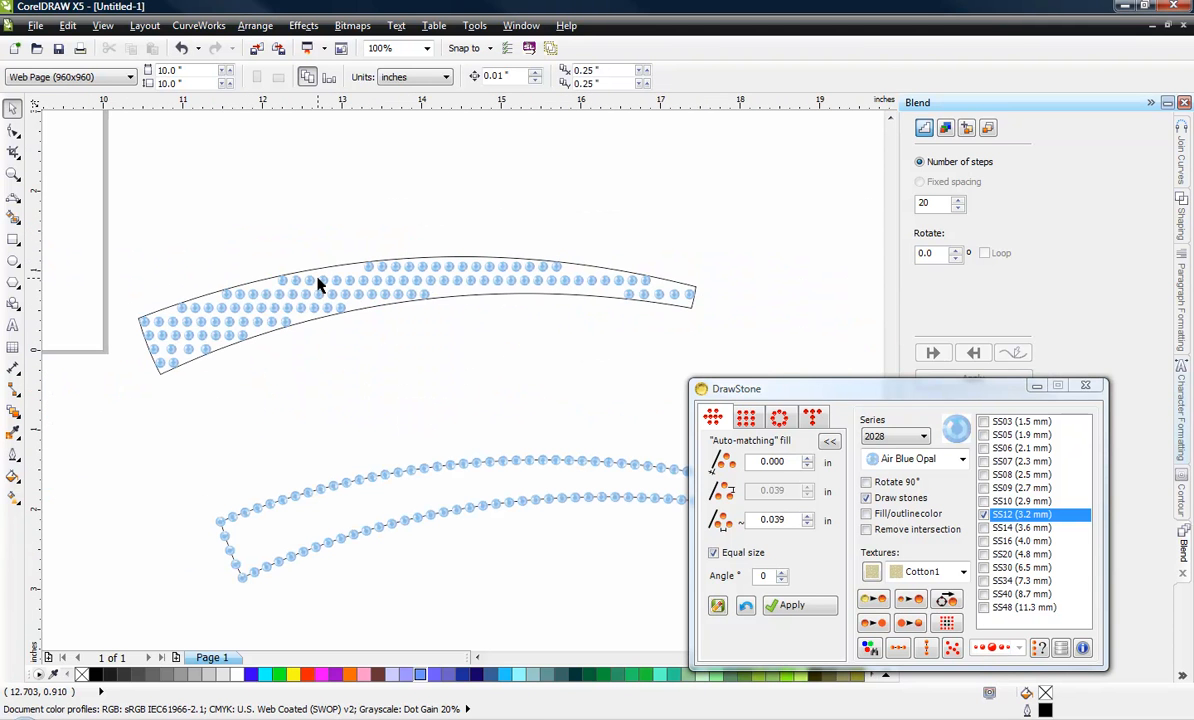
click(713, 419)
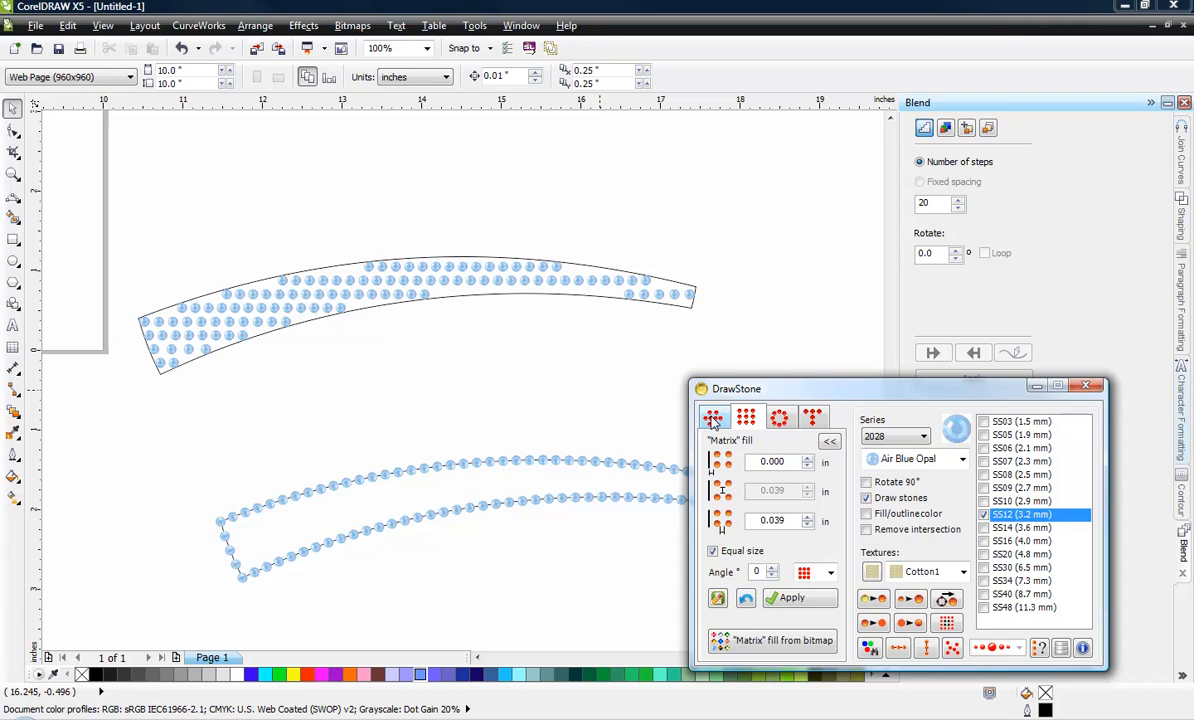
click(713, 419)
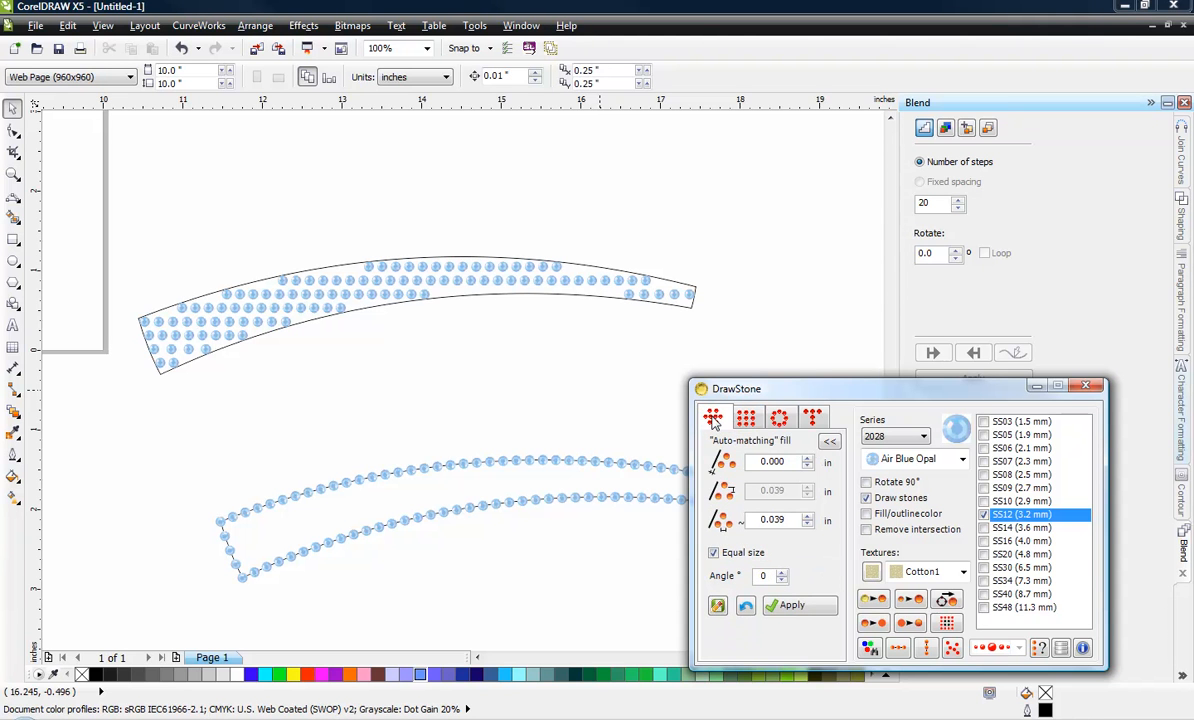
click(713, 419)
click(712, 421)
click(748, 419)
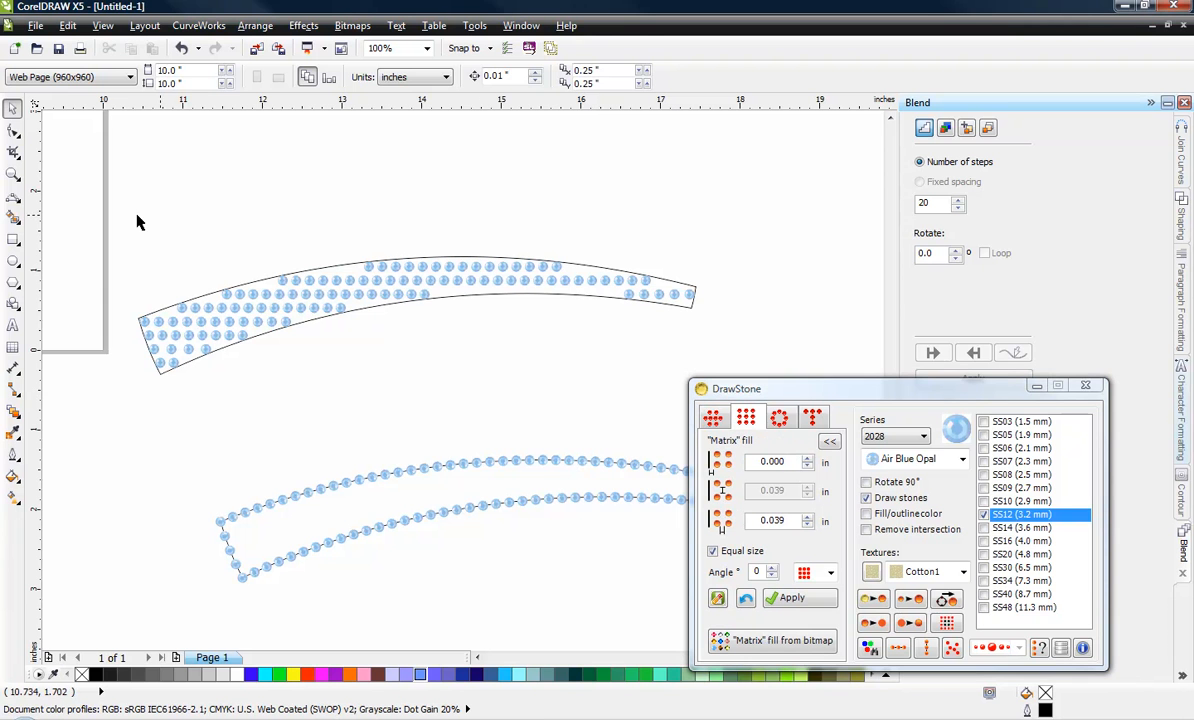
Delete all the auto-matching fill's stones from the upper band, leaving only its outline
drag(122, 218, 360, 371)
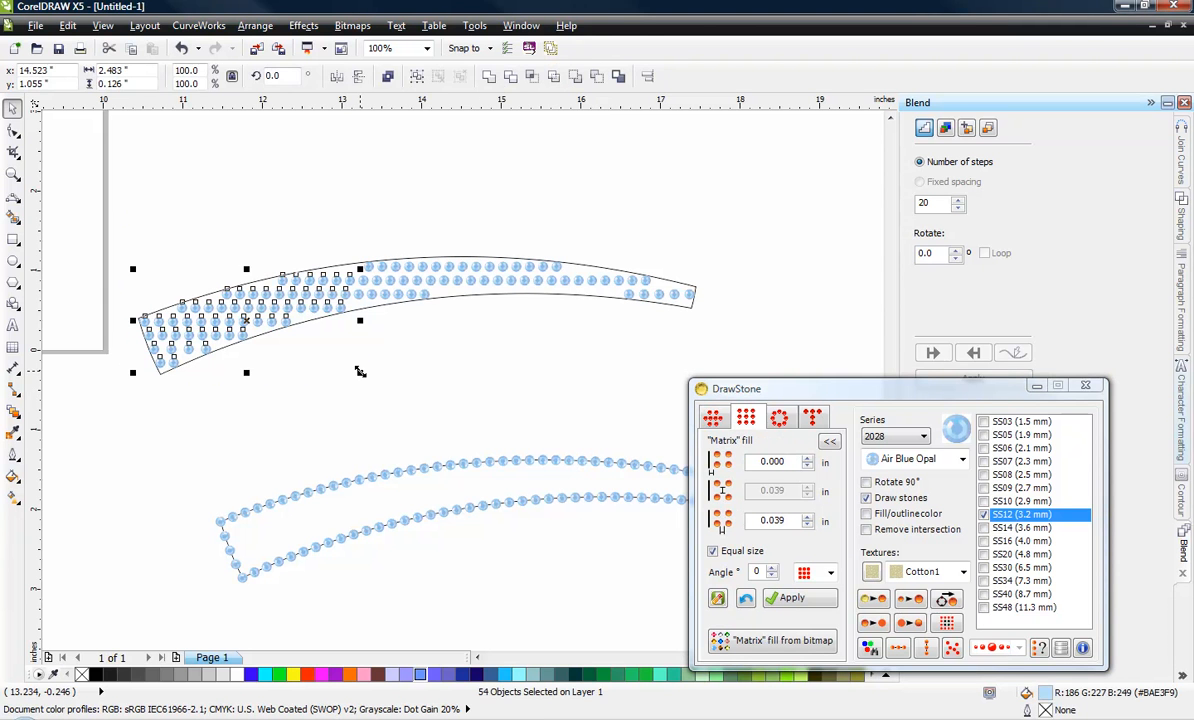
drag(346, 215, 726, 352)
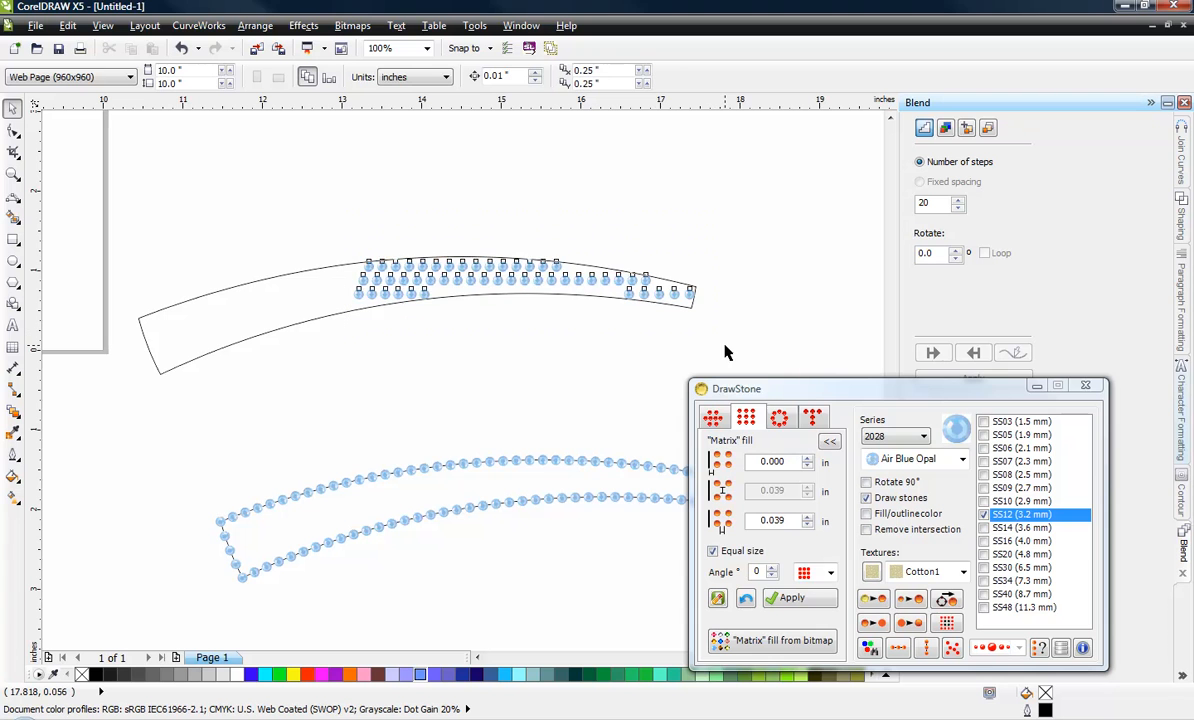
key(Delete)
click(779, 420)
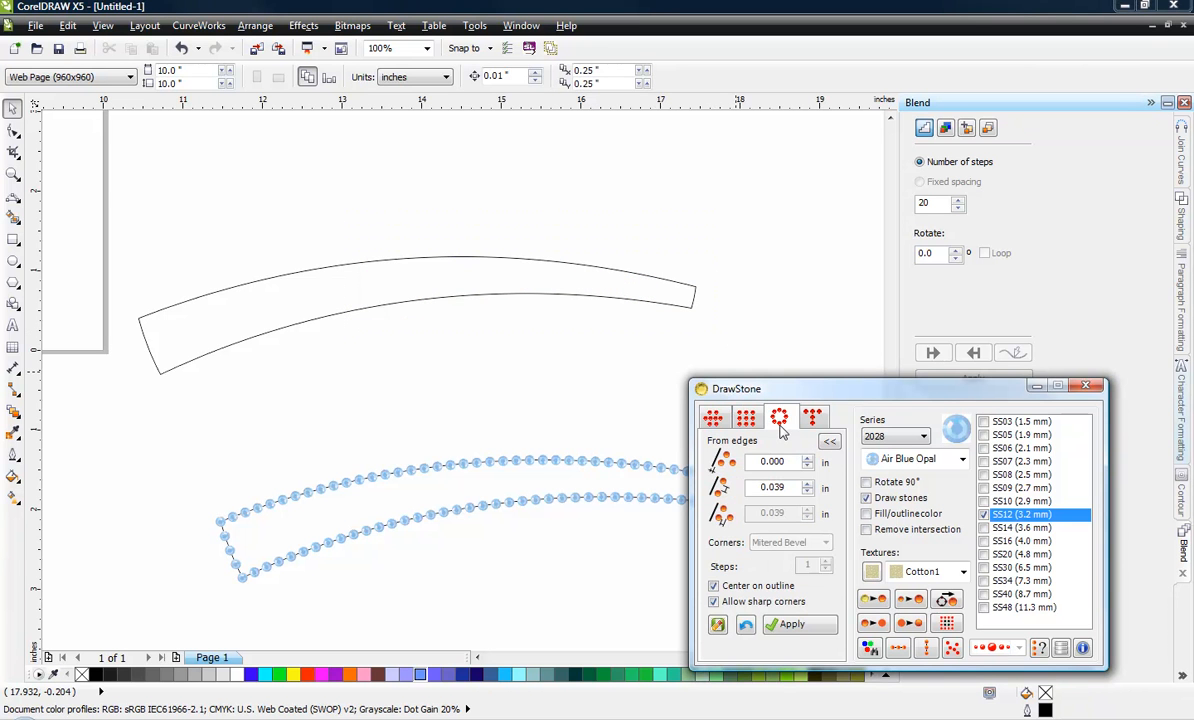
click(813, 420)
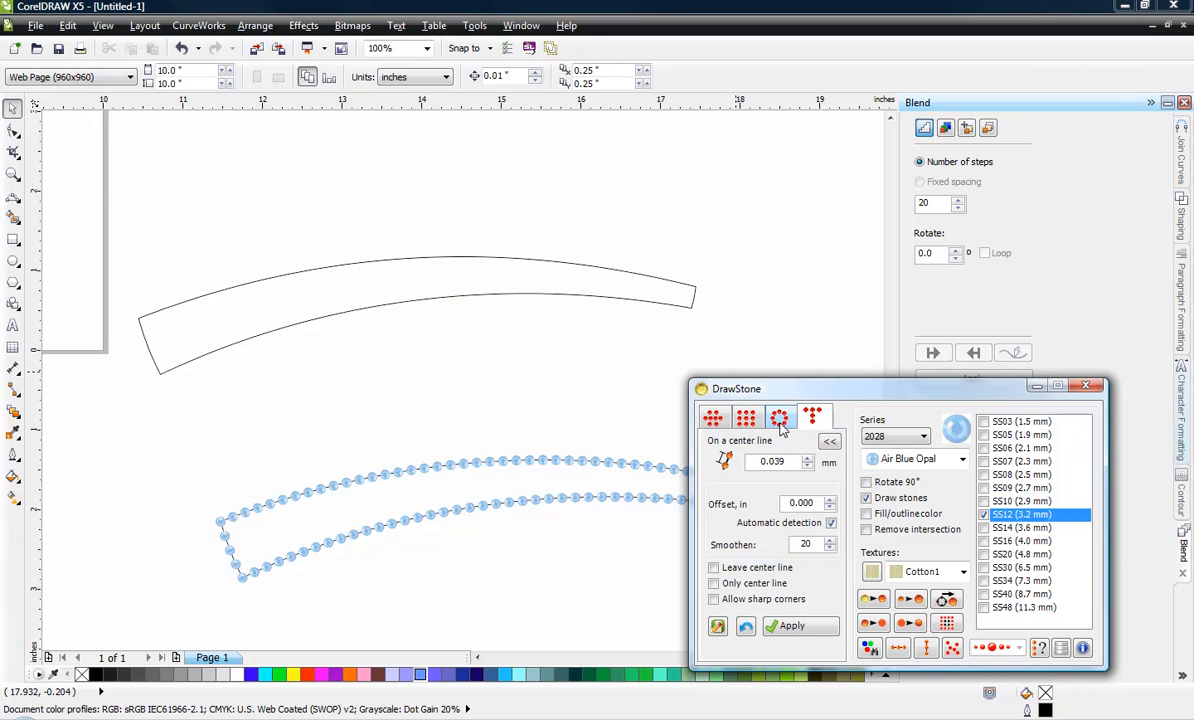
click(781, 423)
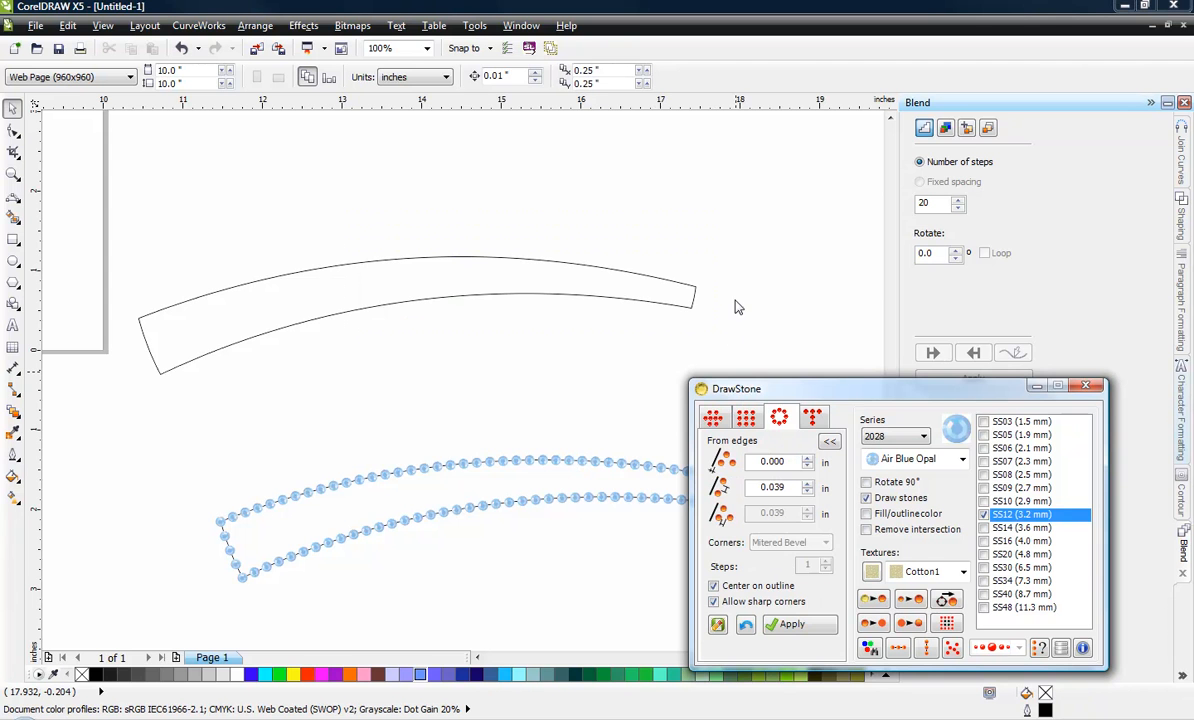
Switch from DrawStone to rStones and fill the upper band outline with Light Siam SS12 stones using the Grid method
click(1037, 386)
drag(809, 104, 981, 139)
click(978, 394)
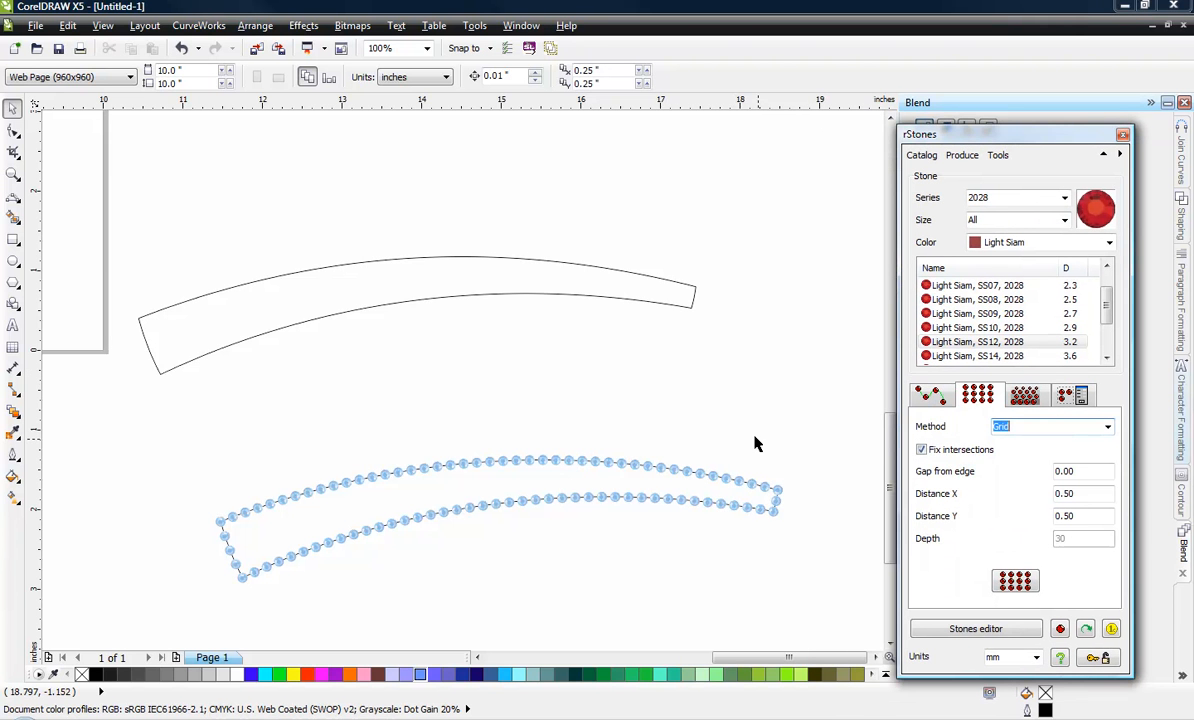
click(514, 296)
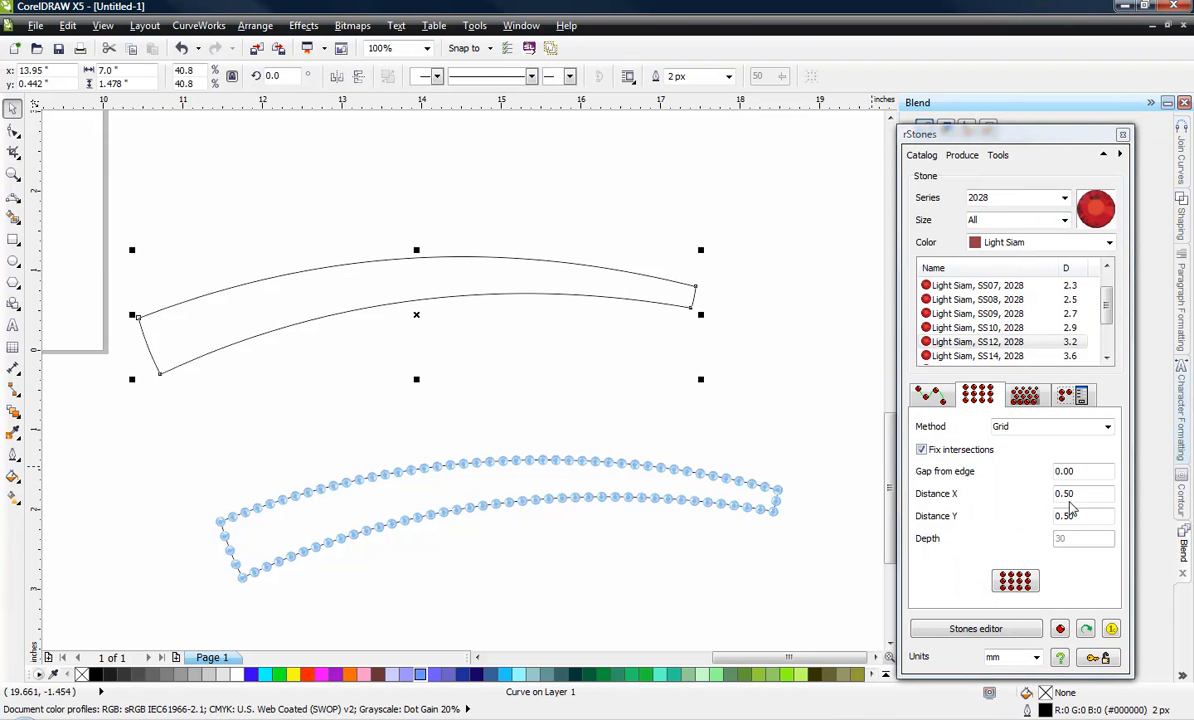
click(1015, 581)
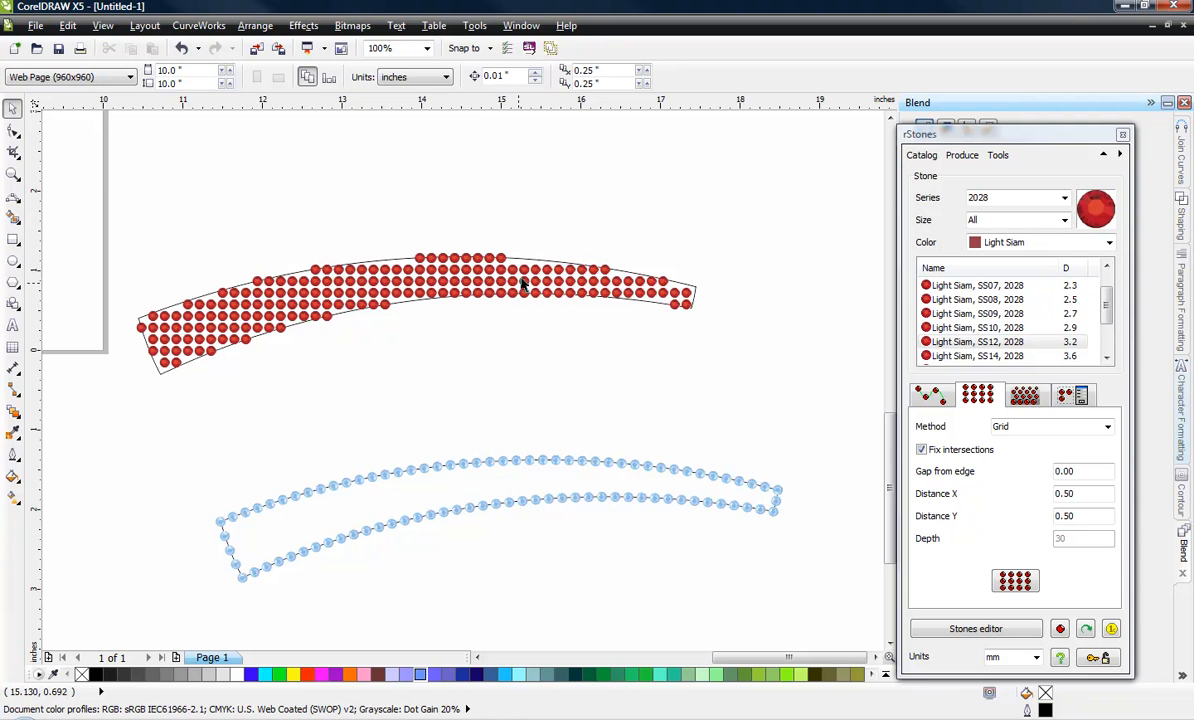
Delete all the red grid-fill stones from the upper band, keeping its outline
drag(107, 180, 371, 394)
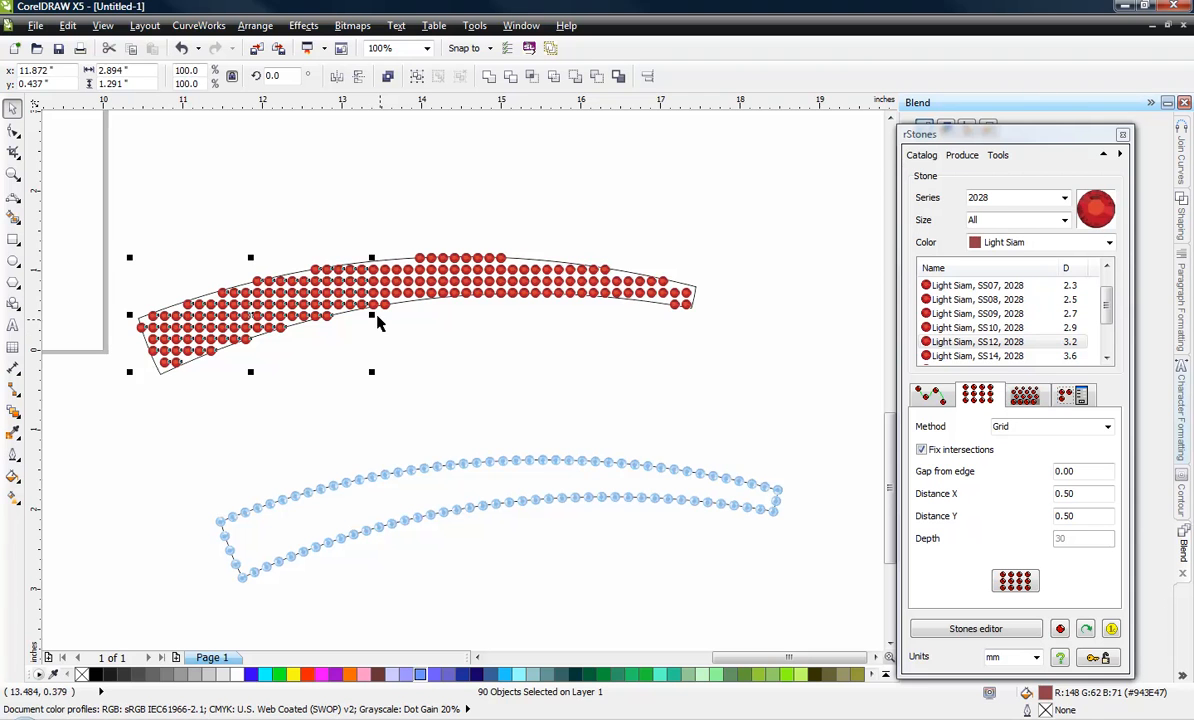
key(Delete)
drag(337, 205, 766, 374)
key(Delete)
Fill the upper band outline with Light Siam SS12 stones using the Island fill method
click(1108, 427)
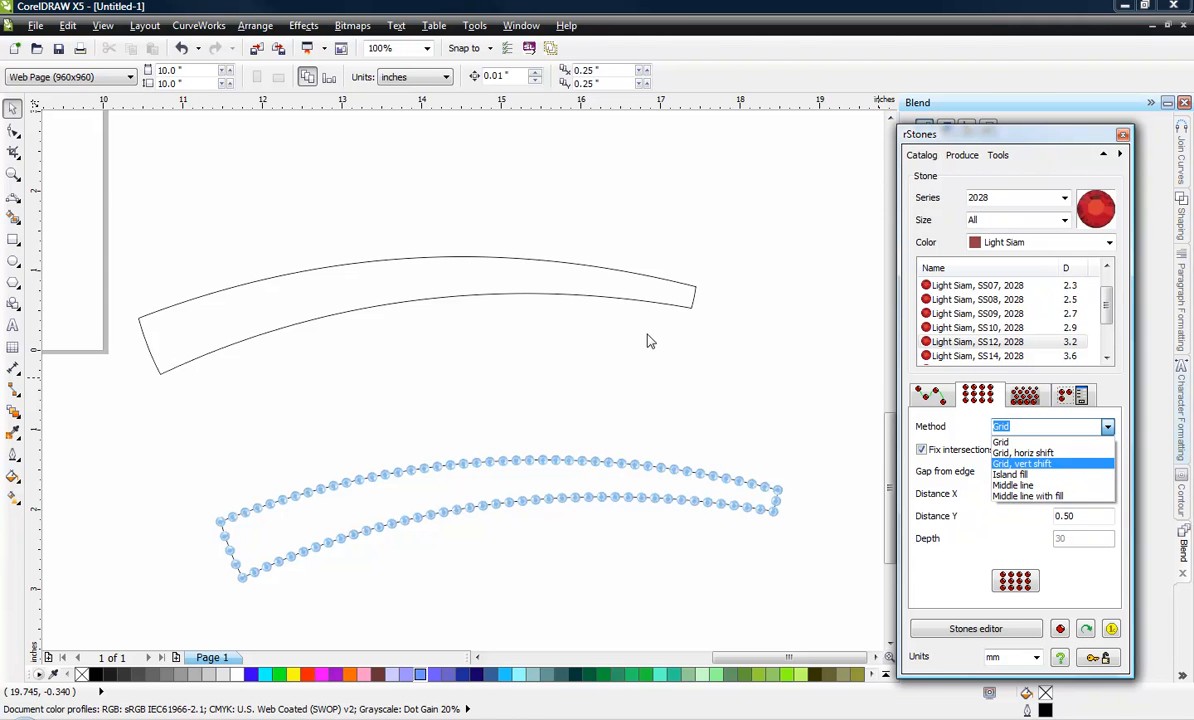
click(472, 258)
click(472, 258)
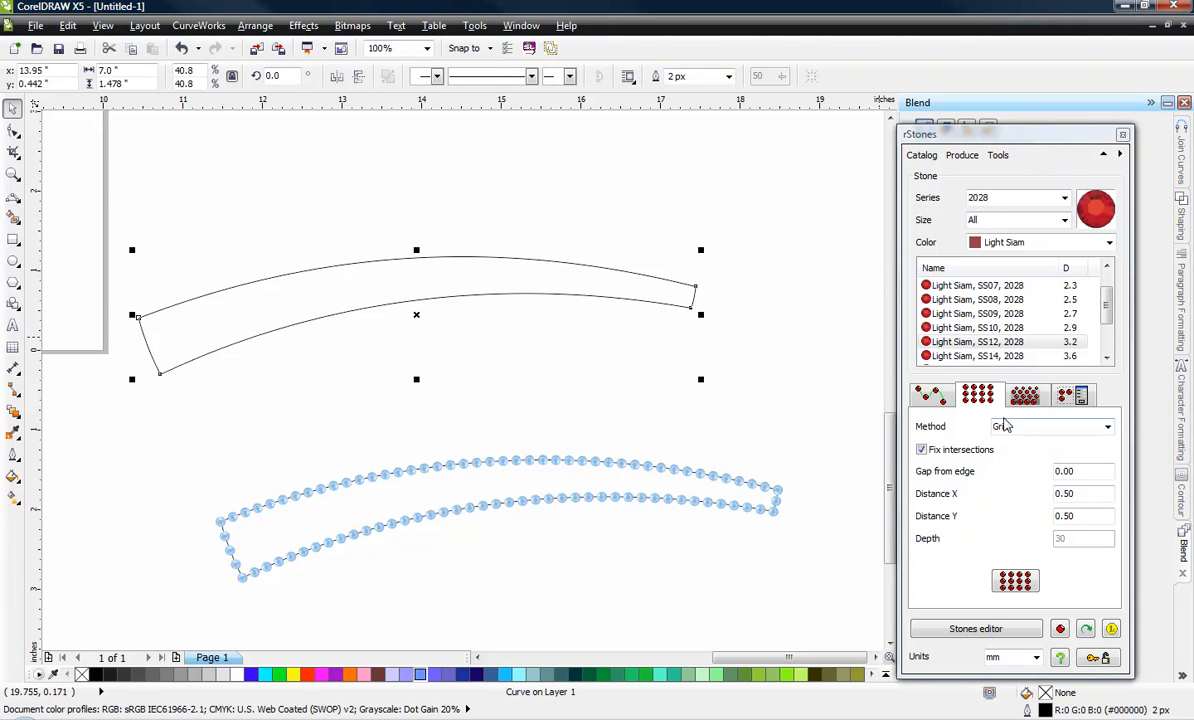
click(1107, 427)
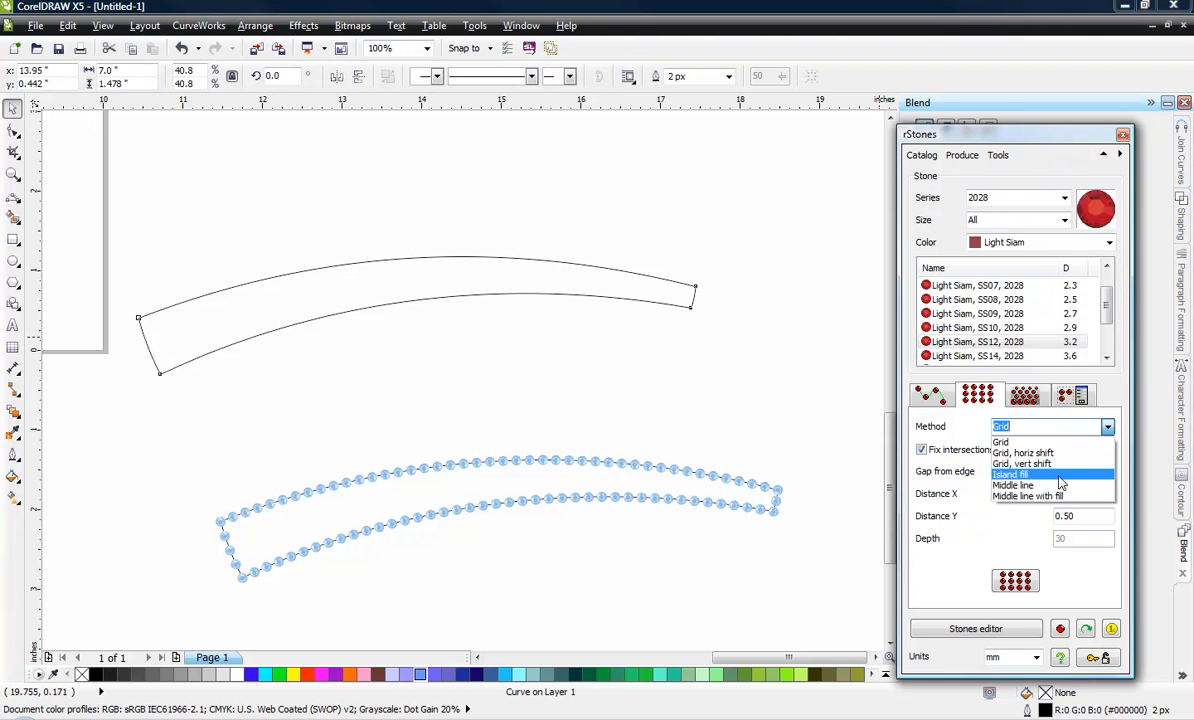
click(1010, 474)
click(1015, 582)
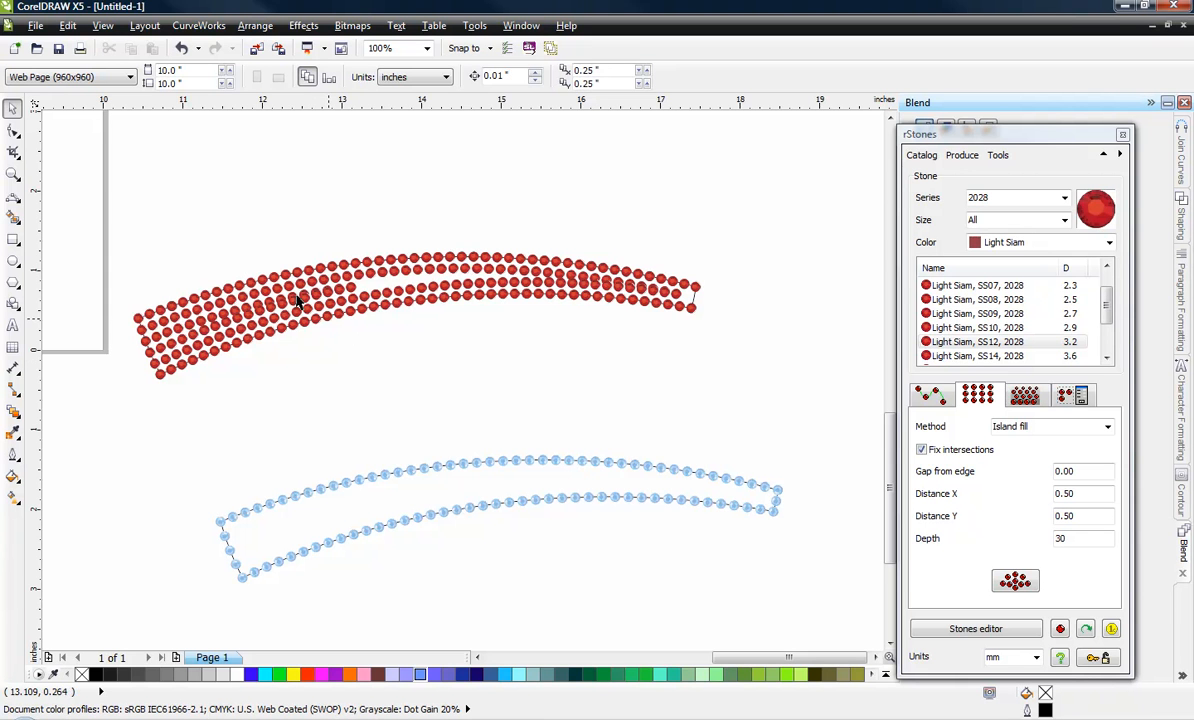
Examine the island fill in wireframe view for overlapping stones and gaps along the band, and restore the colour view
click(102, 25)
click(128, 62)
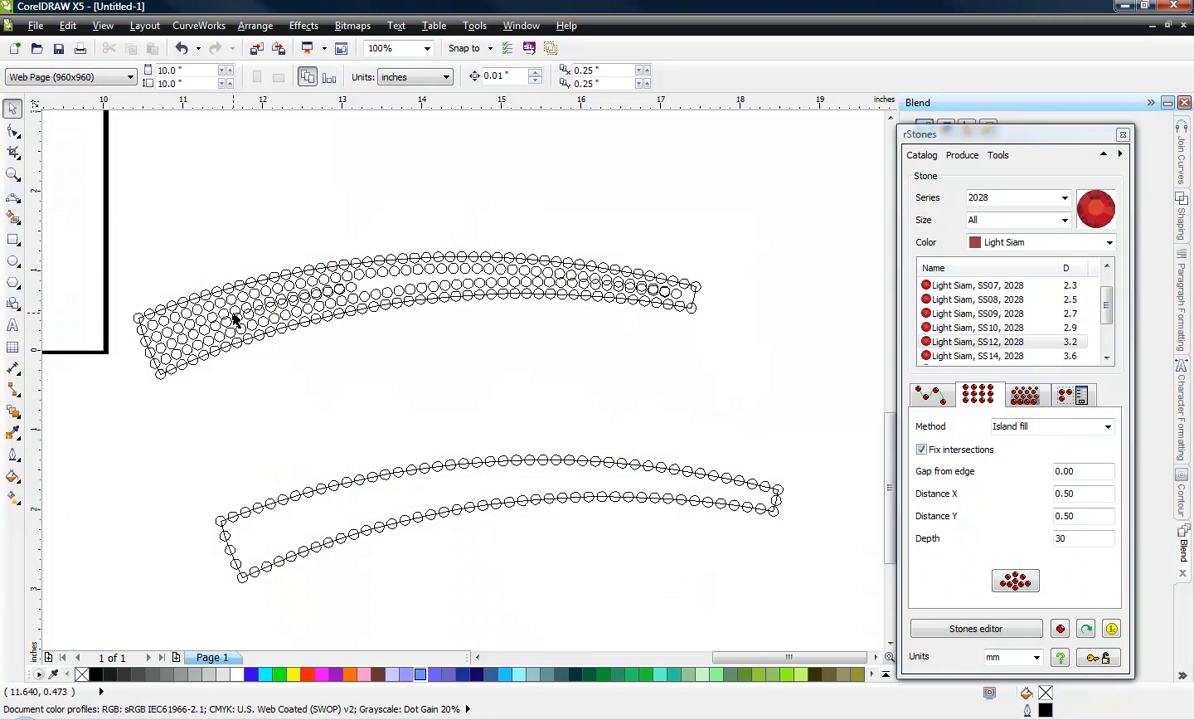
scroll(236, 320, up, 1)
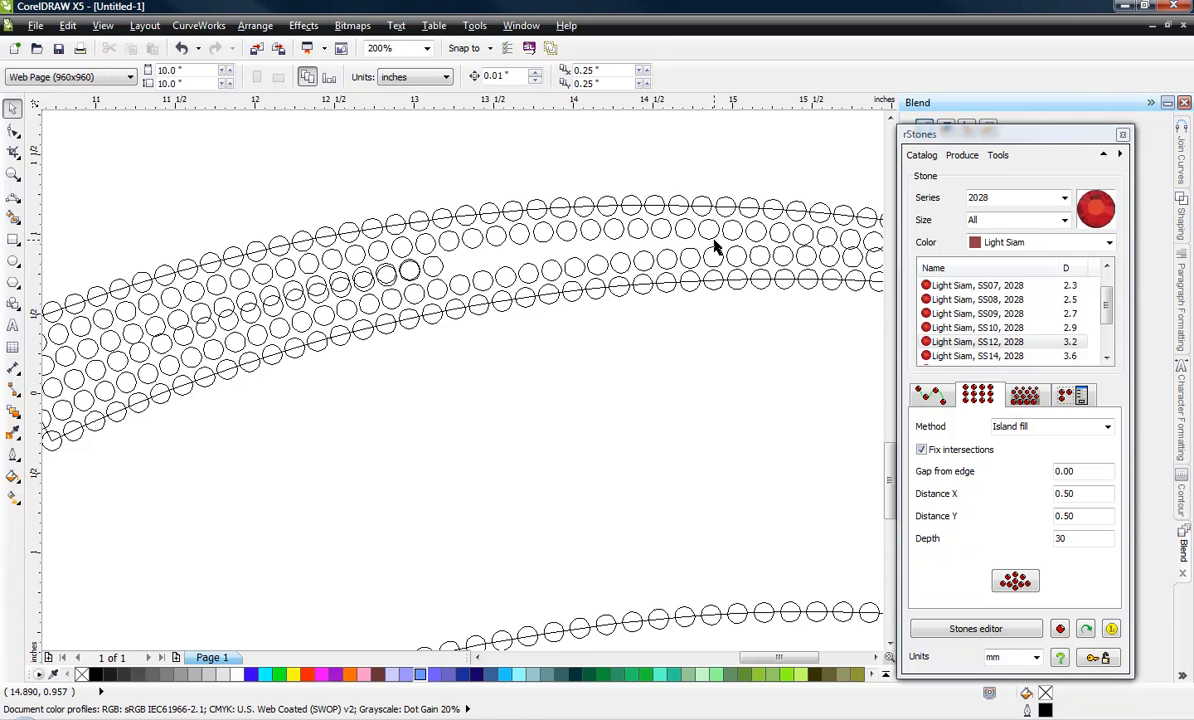
scroll(680, 250, down, 1)
scroll(552, 258, up, 1)
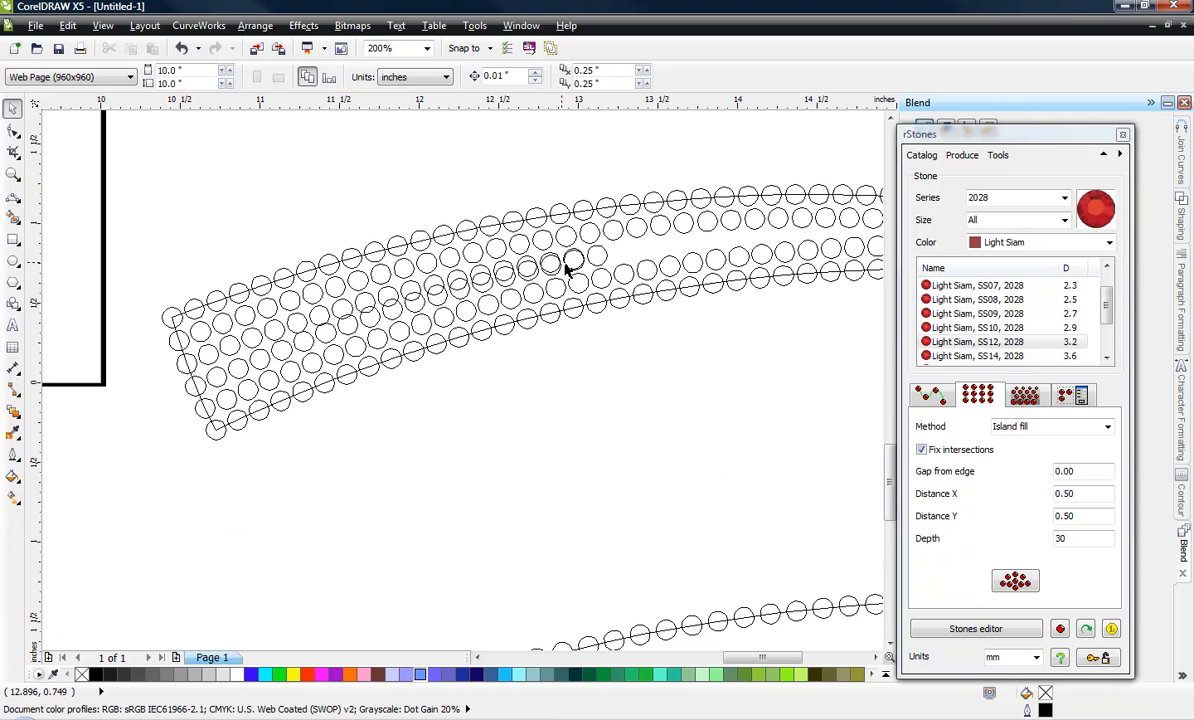
scroll(258, 320, down, 1)
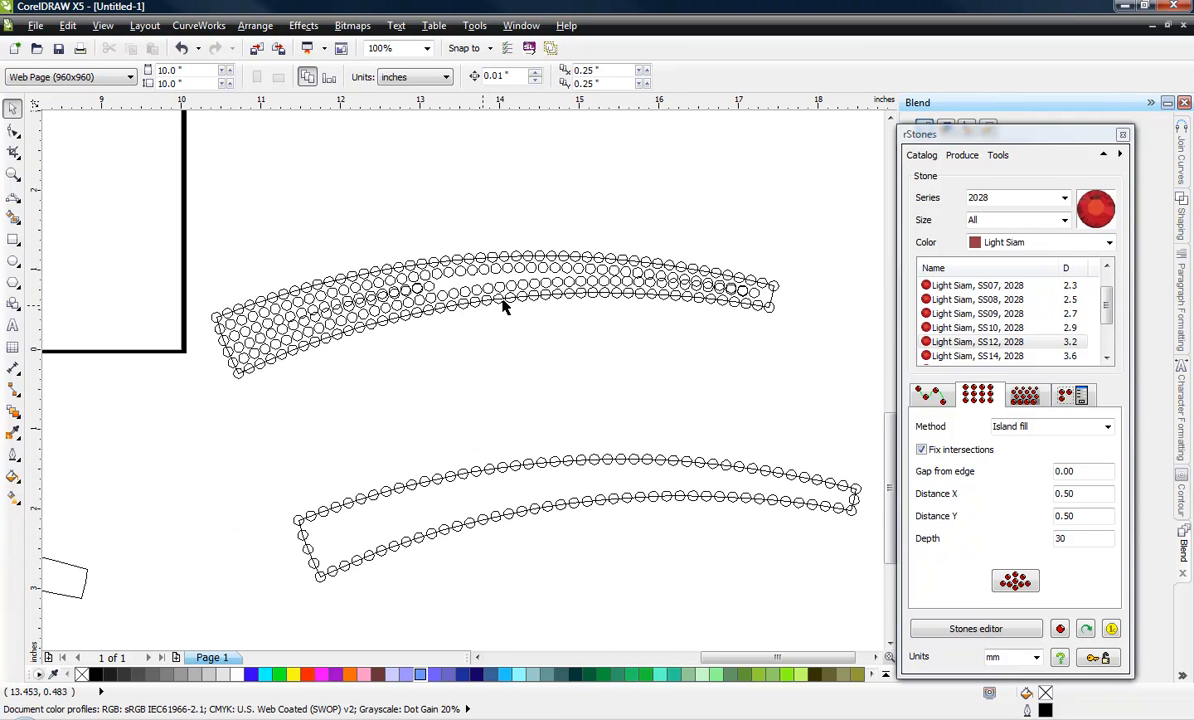
scroll(727, 283, up, 1)
scroll(727, 283, up, 1)
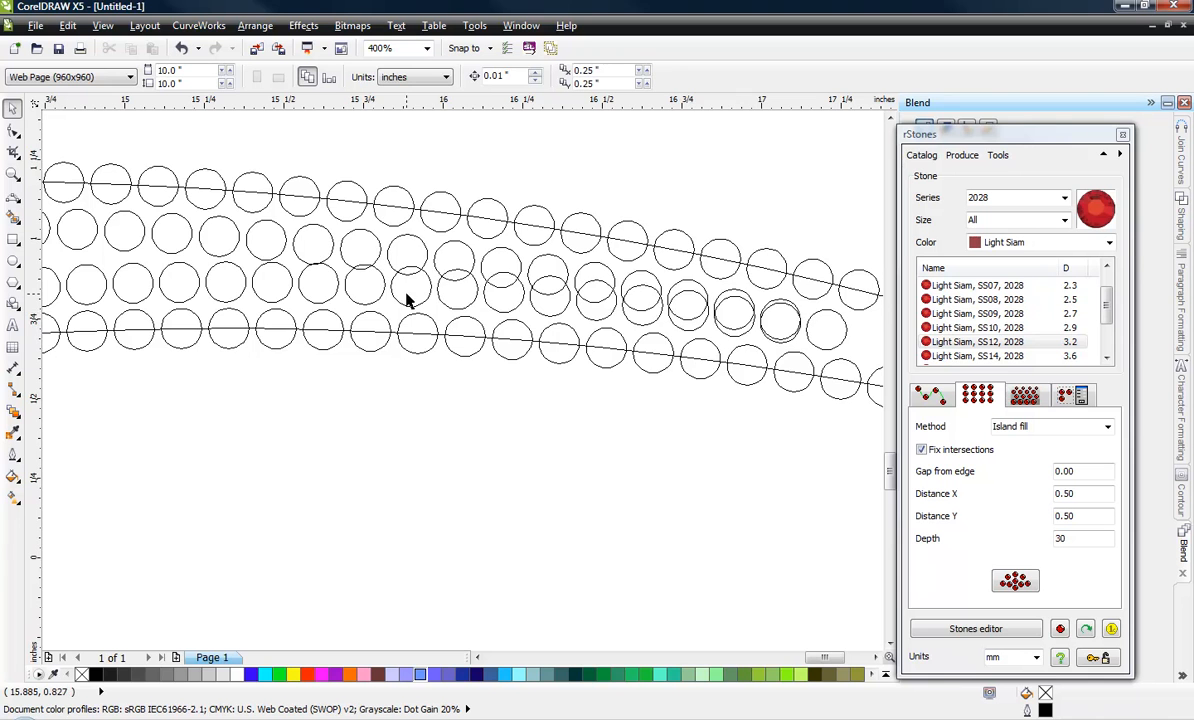
scroll(733, 336, down, 2)
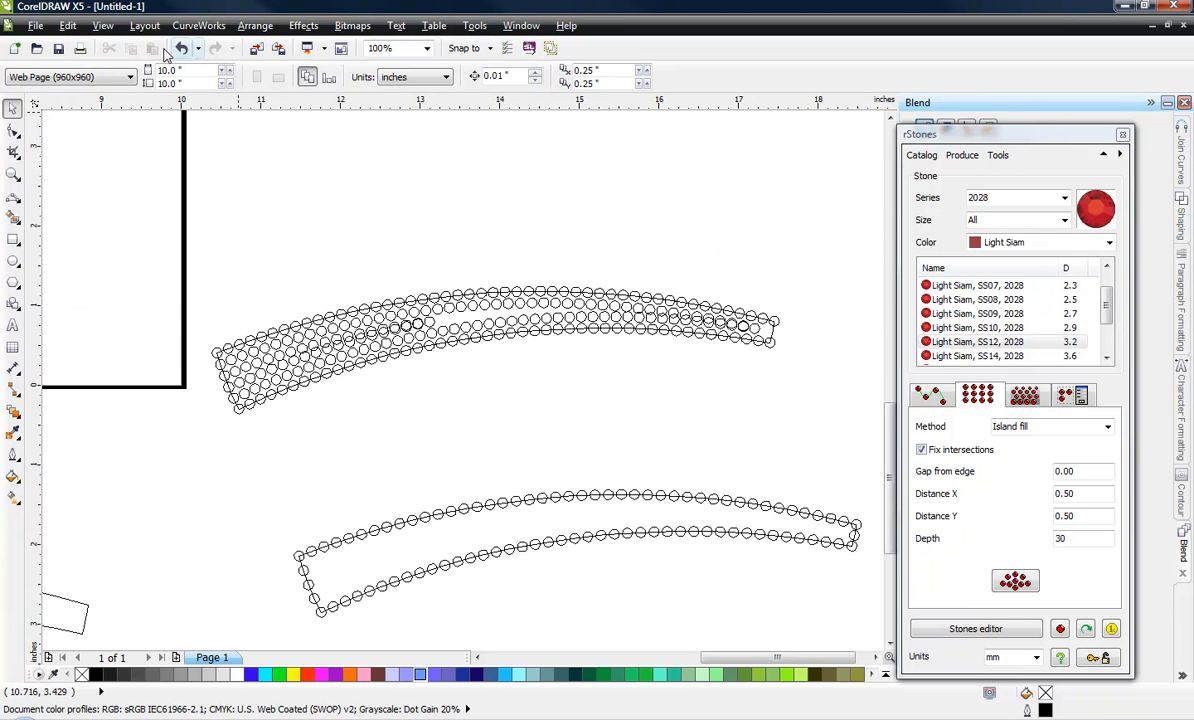
click(103, 25)
click(135, 118)
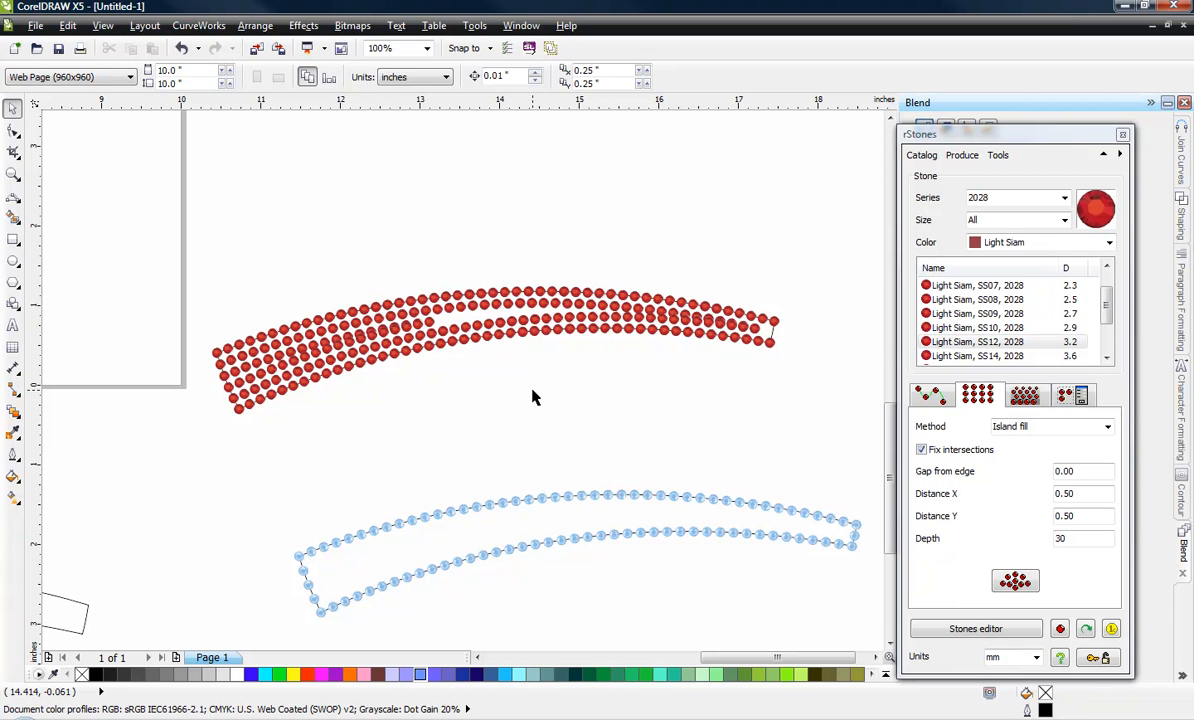
Delete all the island-fill stones from the upper band, keeping its outline
drag(831, 227, 388, 408)
key(Delete)
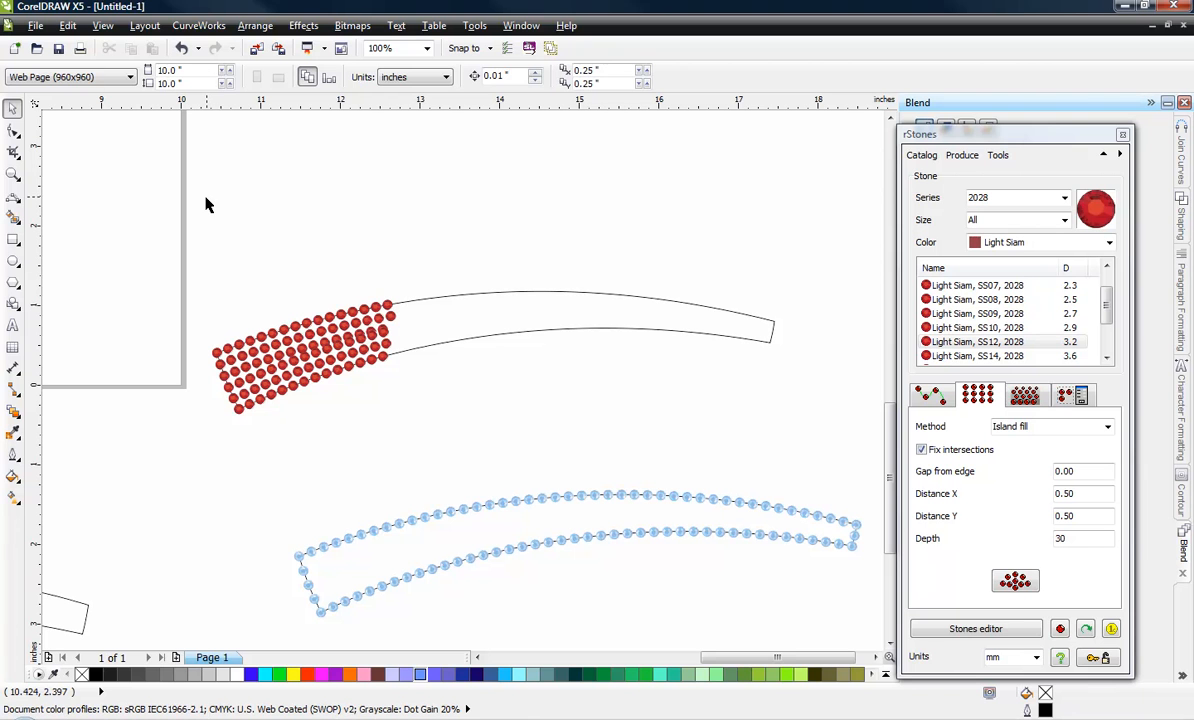
drag(185, 226, 421, 461)
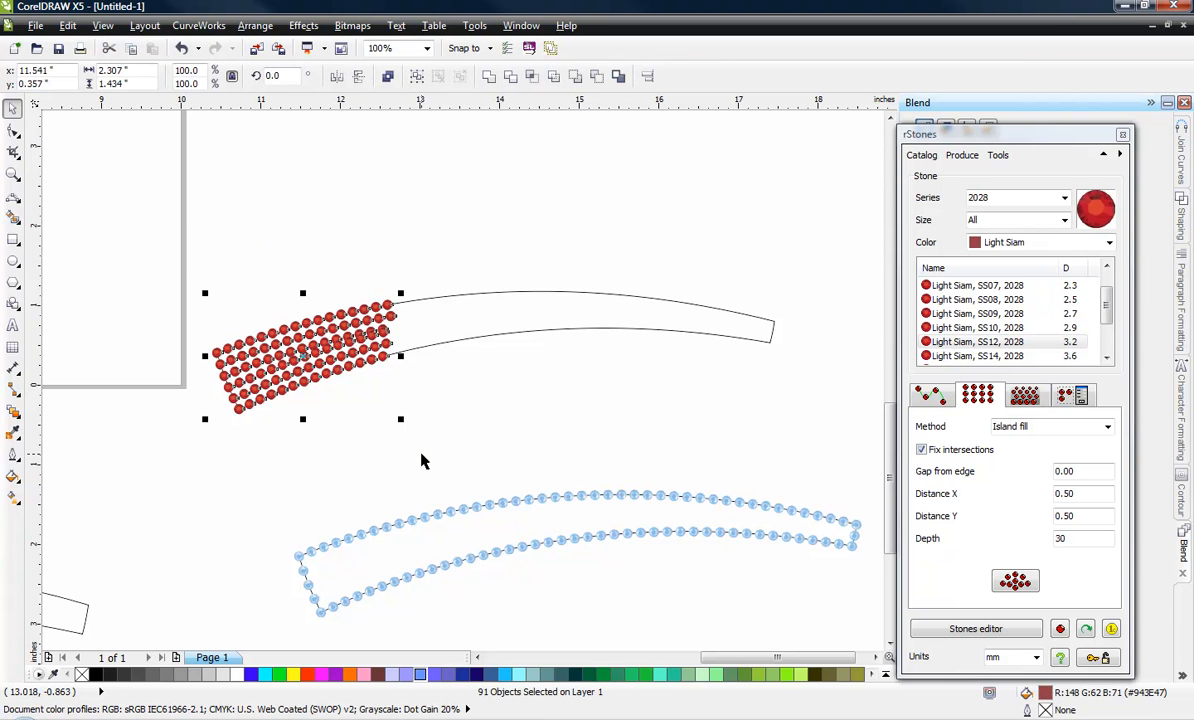
key(Delete)
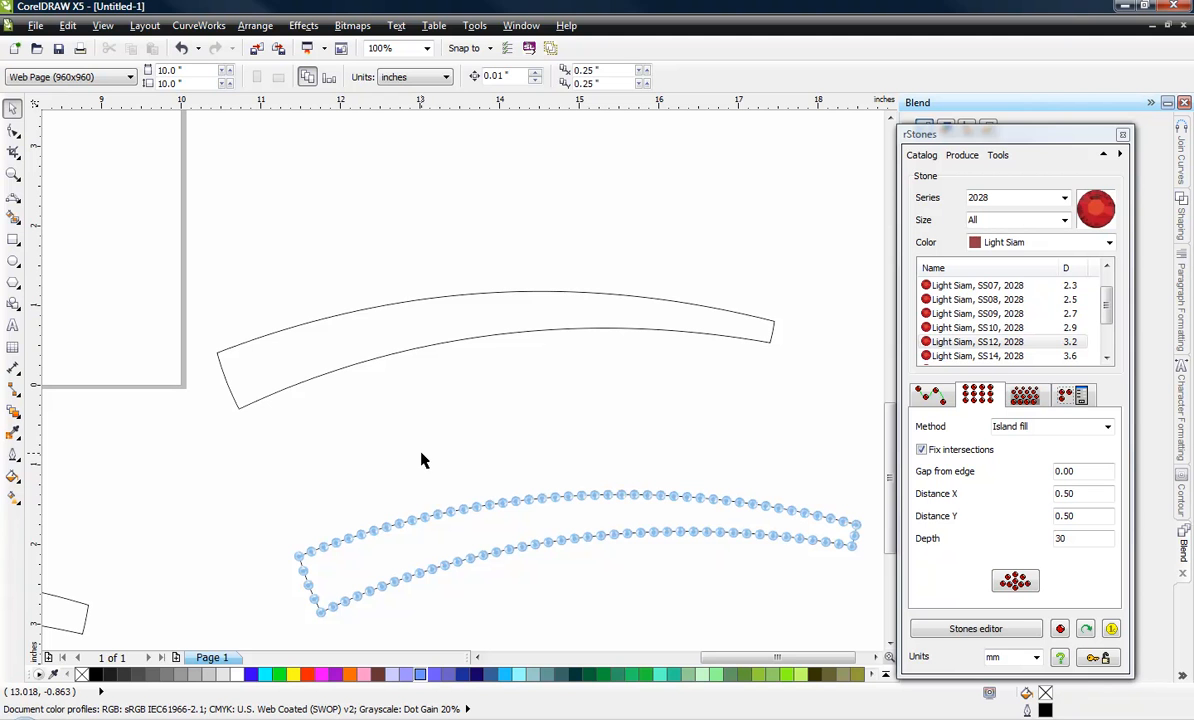
Switch to DRAWings PRO, close the rStones window, and return to CorelDRAW
click(425, 350)
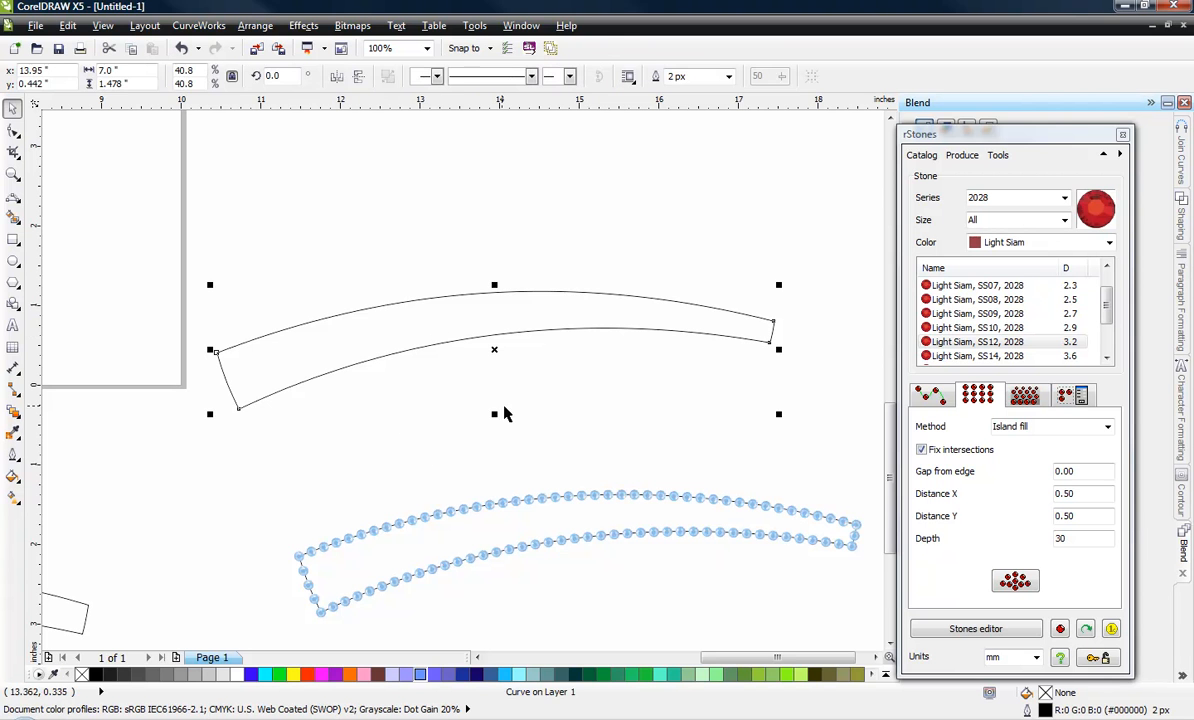
click(428, 412)
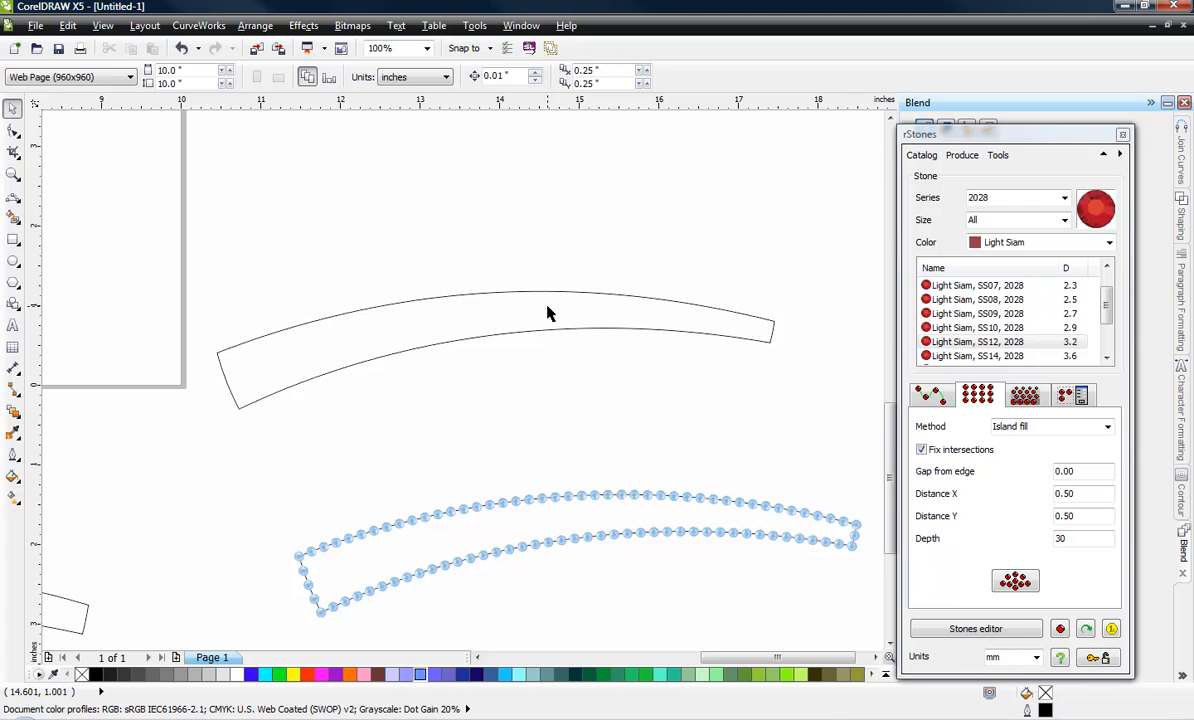
click(700, 718)
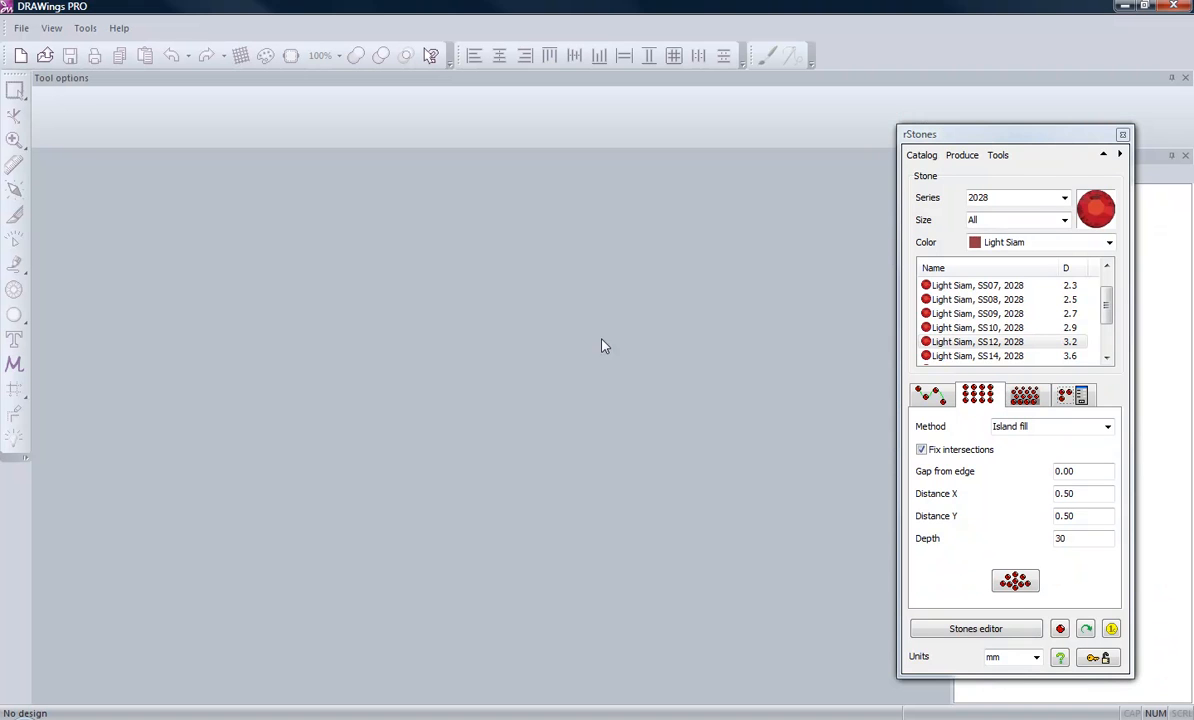
click(1122, 134)
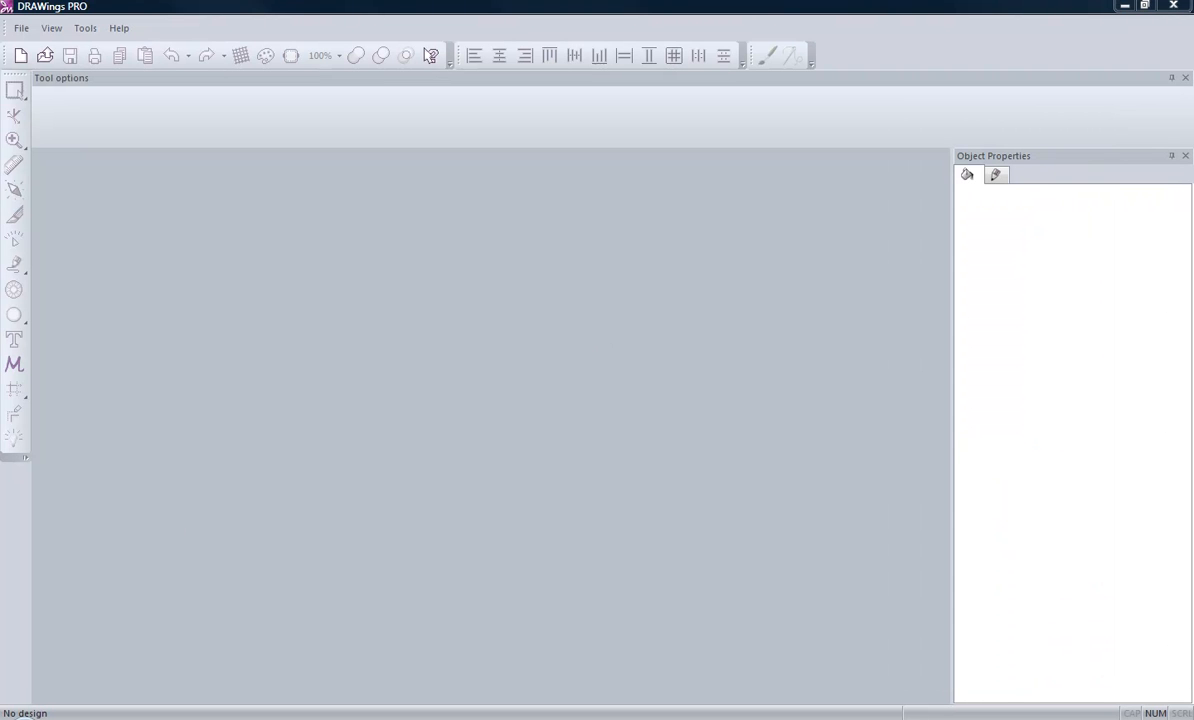
click(560, 718)
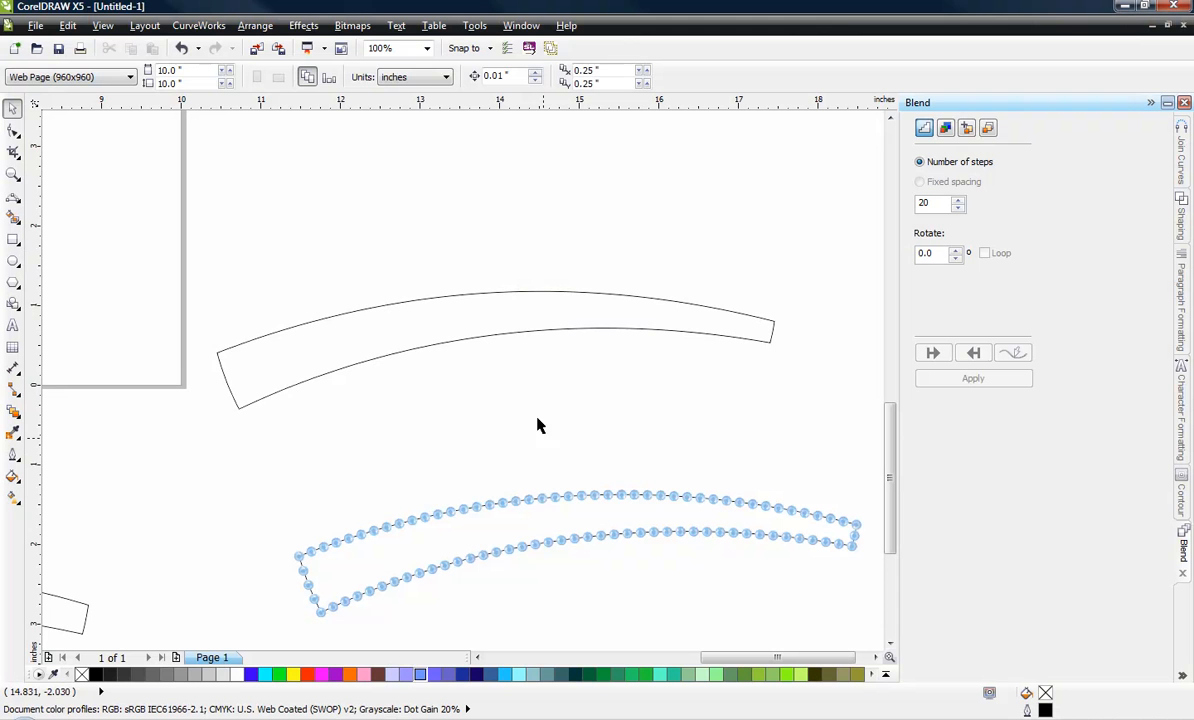
Apply a one-step inside contour with a 3.8 mm offset to the upper band outline
click(362, 317)
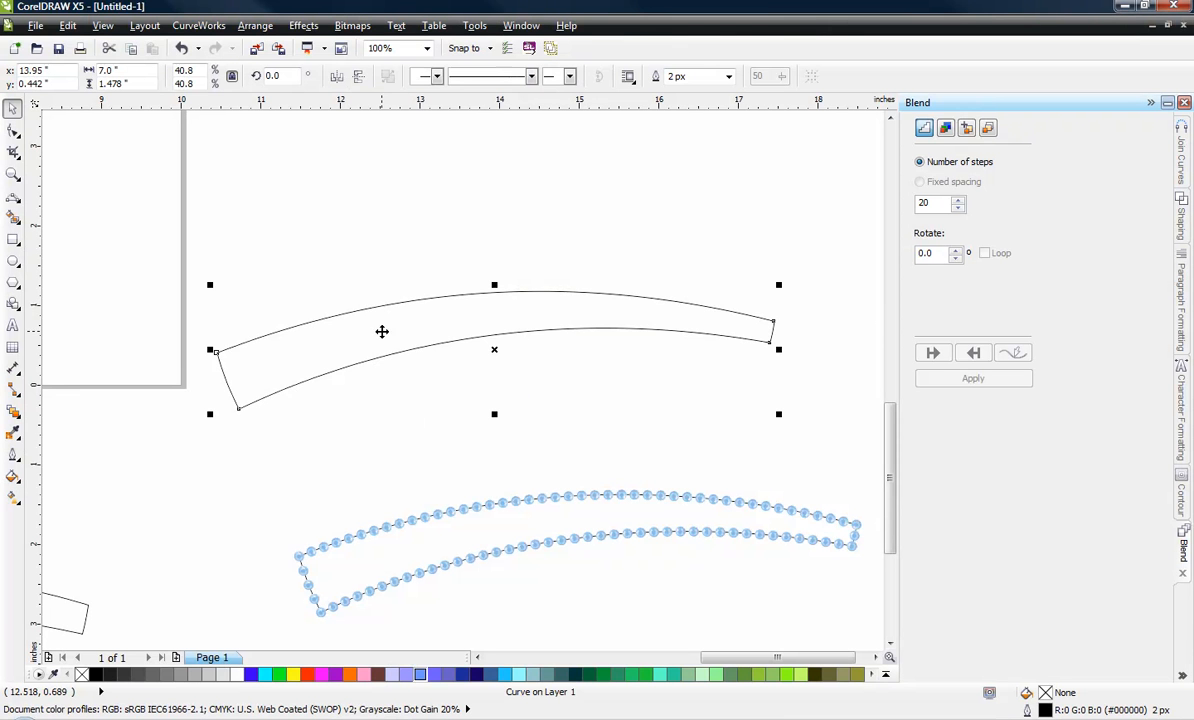
click(392, 429)
click(368, 344)
click(1182, 495)
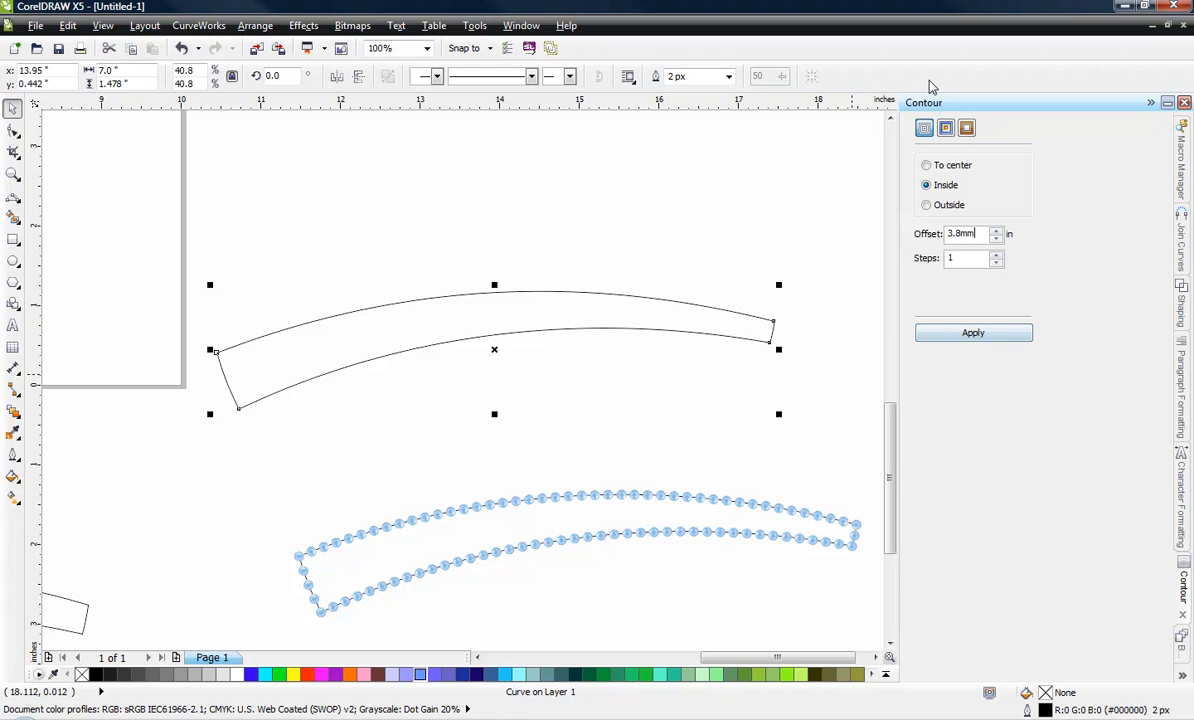
click(932, 332)
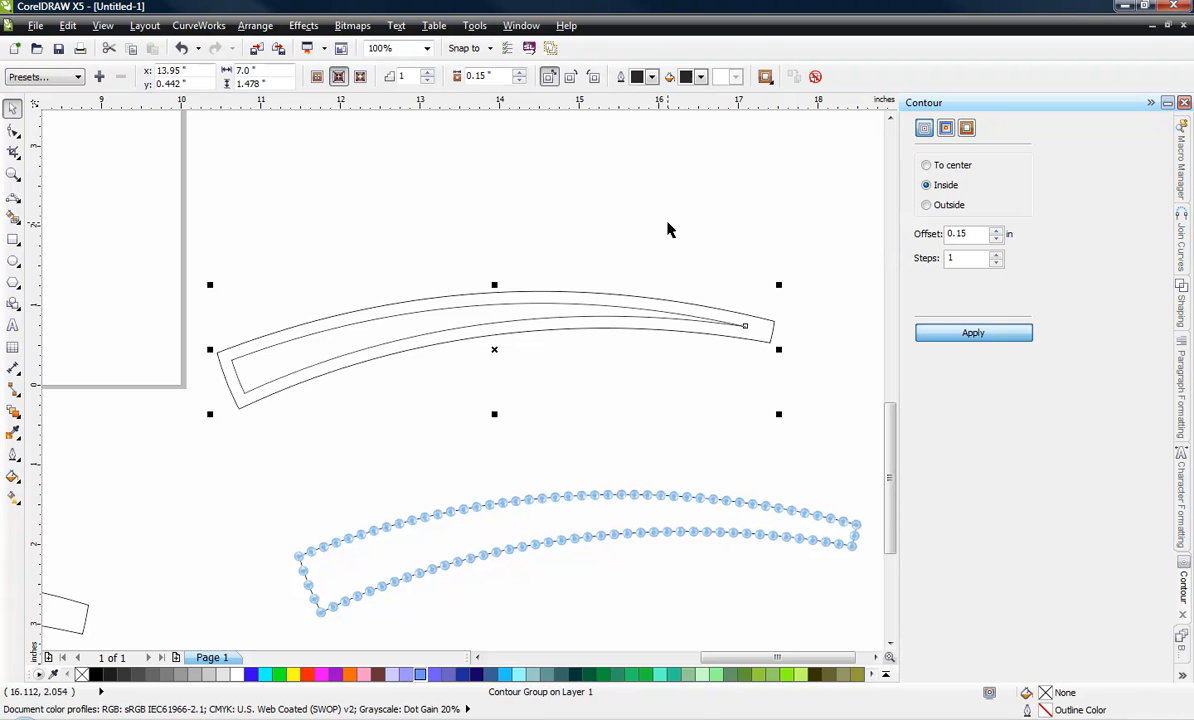
Break the contour group of the upper band apart into separate curves
click(626, 216)
click(484, 316)
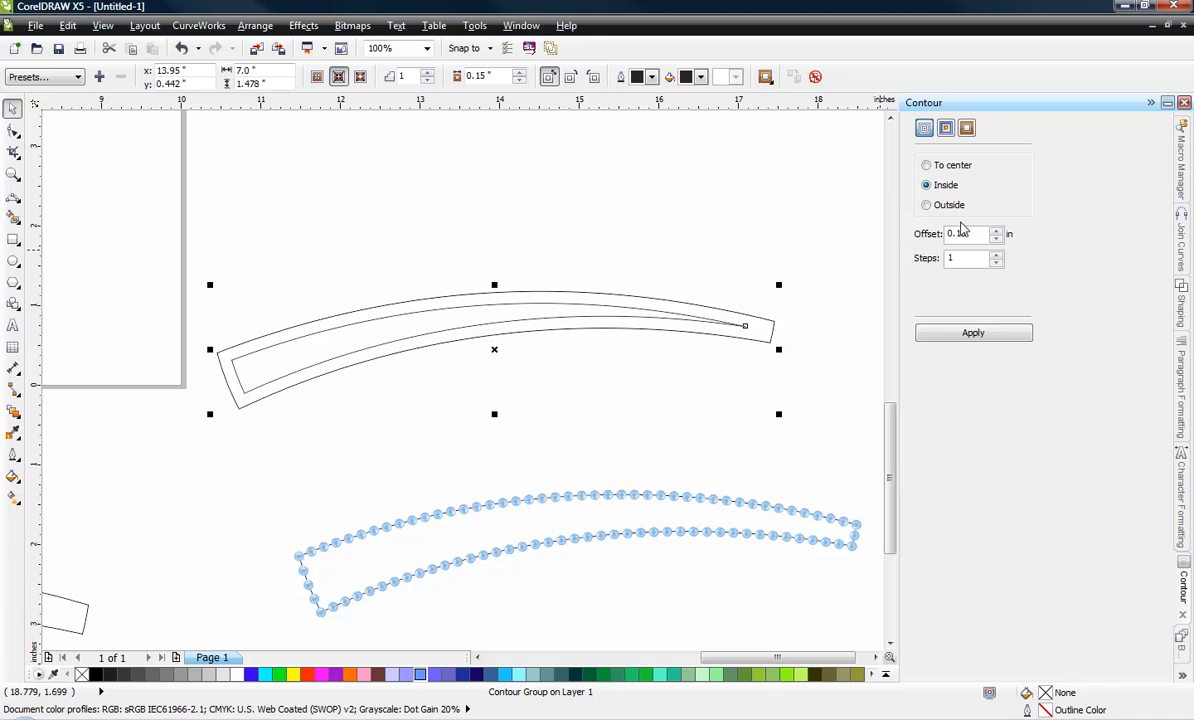
click(646, 167)
right_click(548, 311)
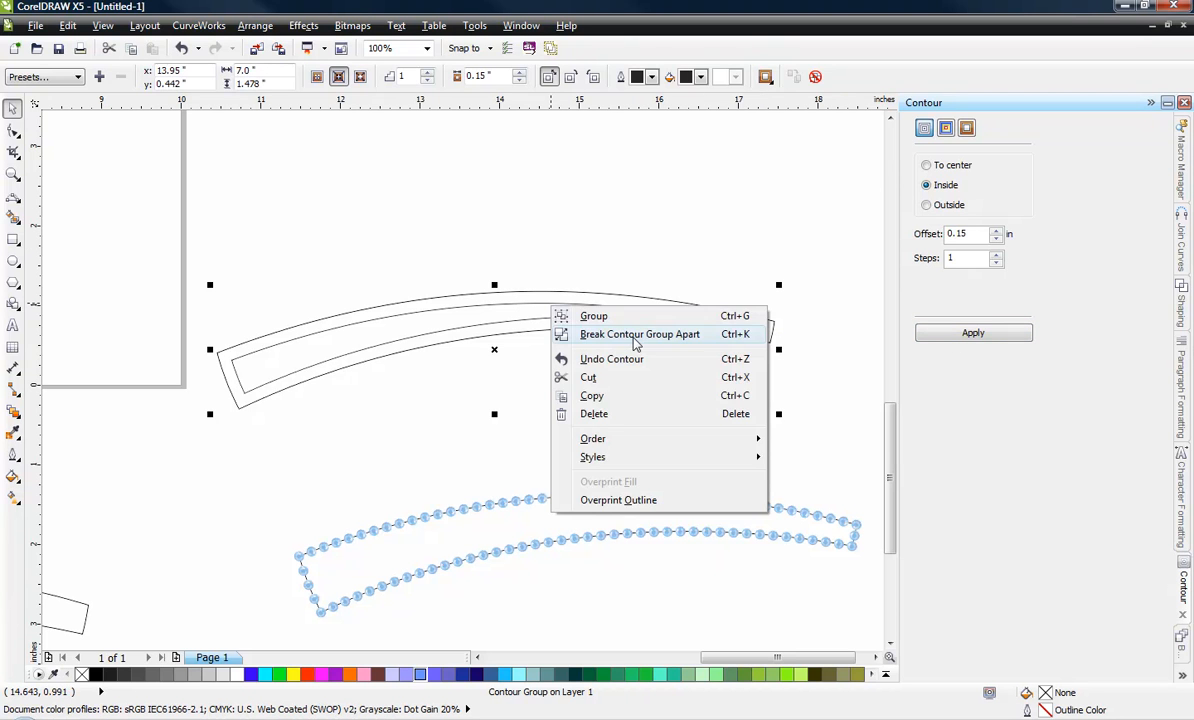
click(560, 332)
Apply another one-step inside contour with a 0.15 in offset to the separated inner curve of the upper band
click(615, 215)
click(562, 300)
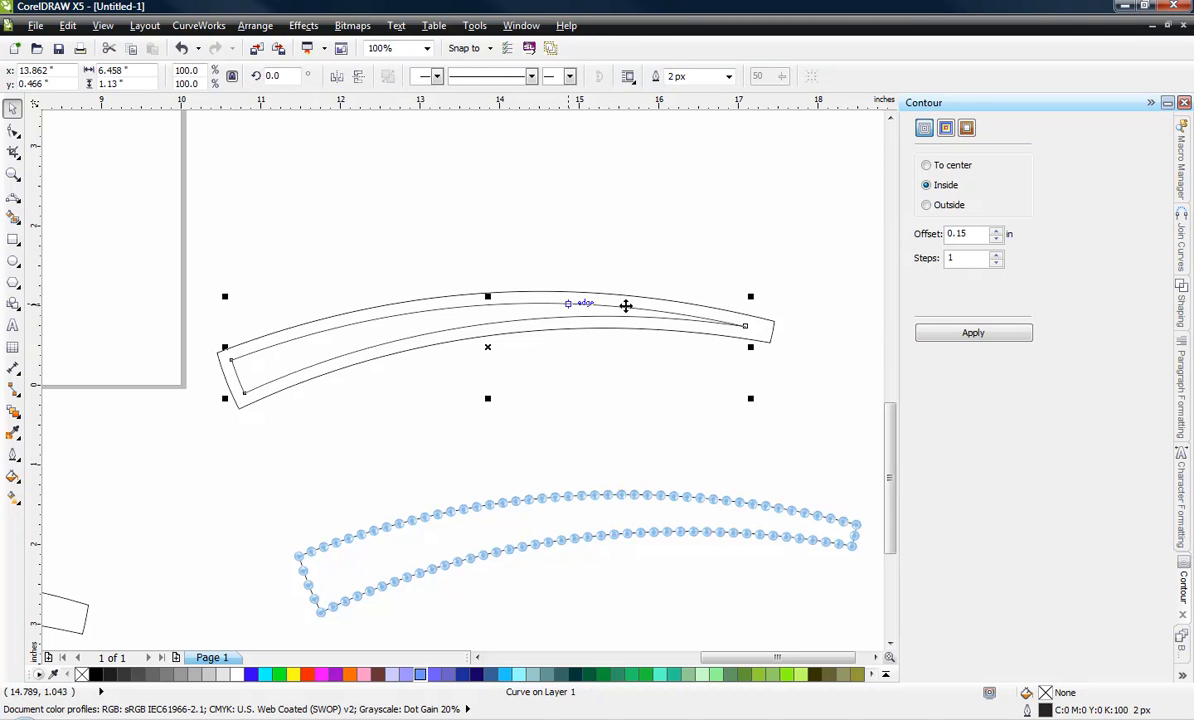
click(1024, 343)
click(658, 205)
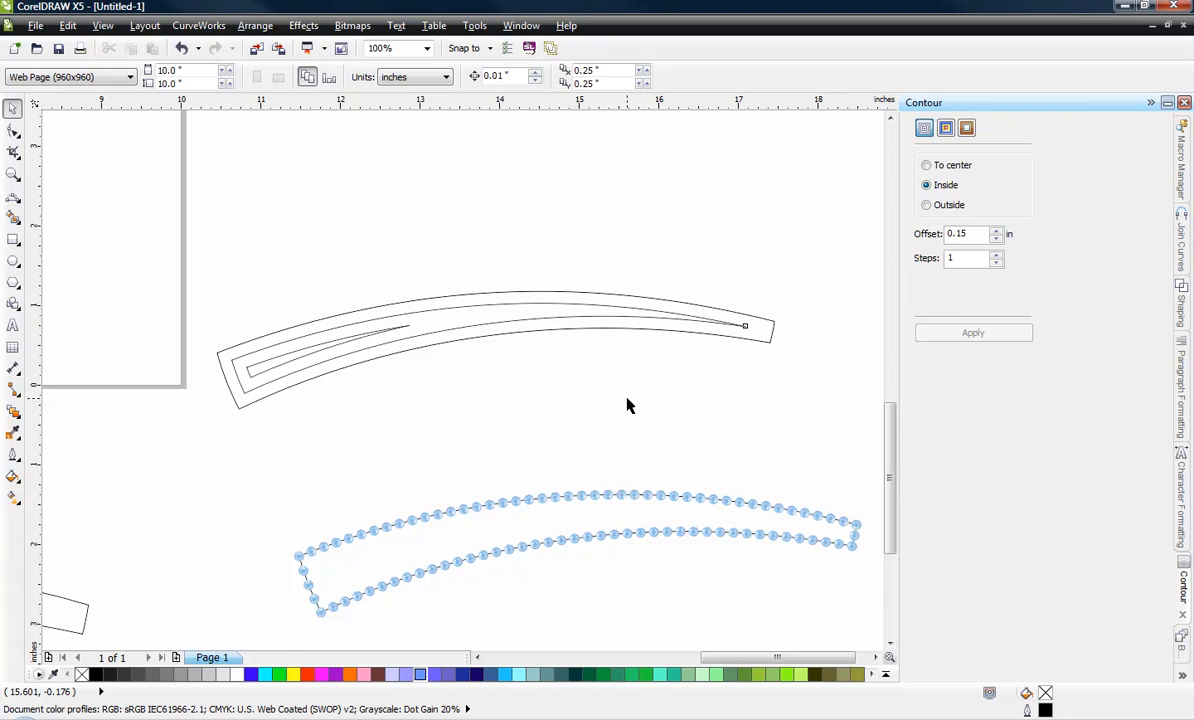
Move the upper row of the blue blended stones from beneath the page to the empty area above the contoured band
scroll(496, 486, down, 1)
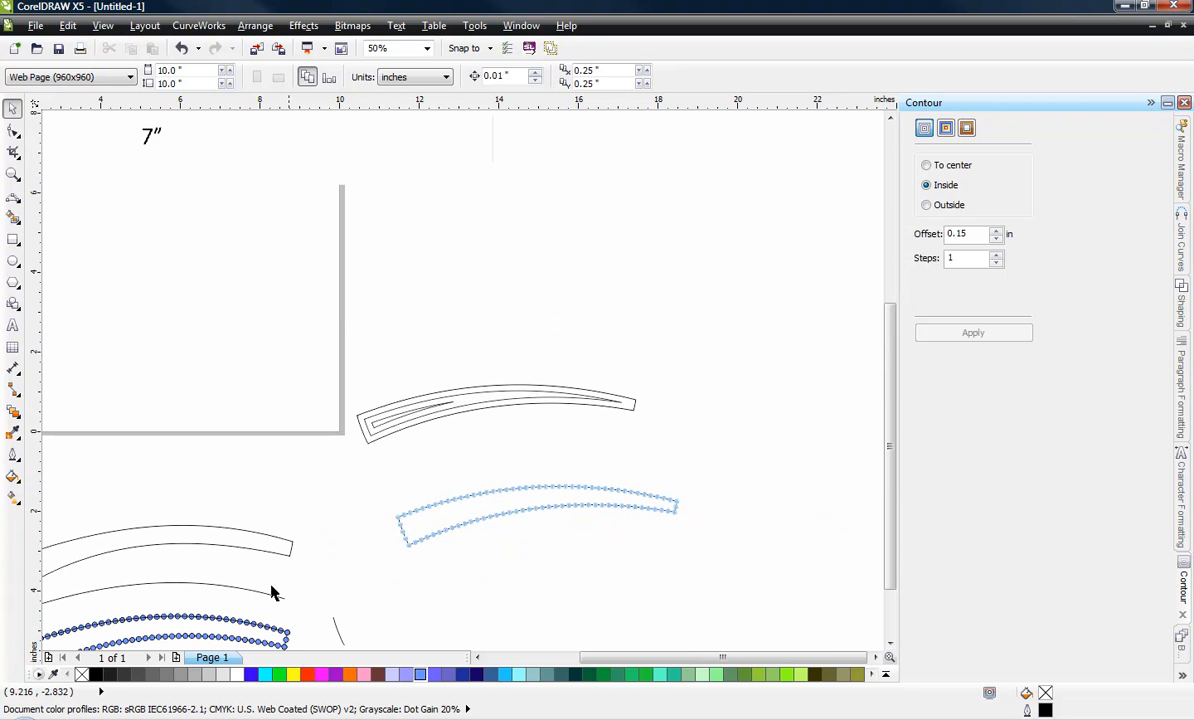
drag(250, 624, 594, 247)
scroll(496, 230, up, 2)
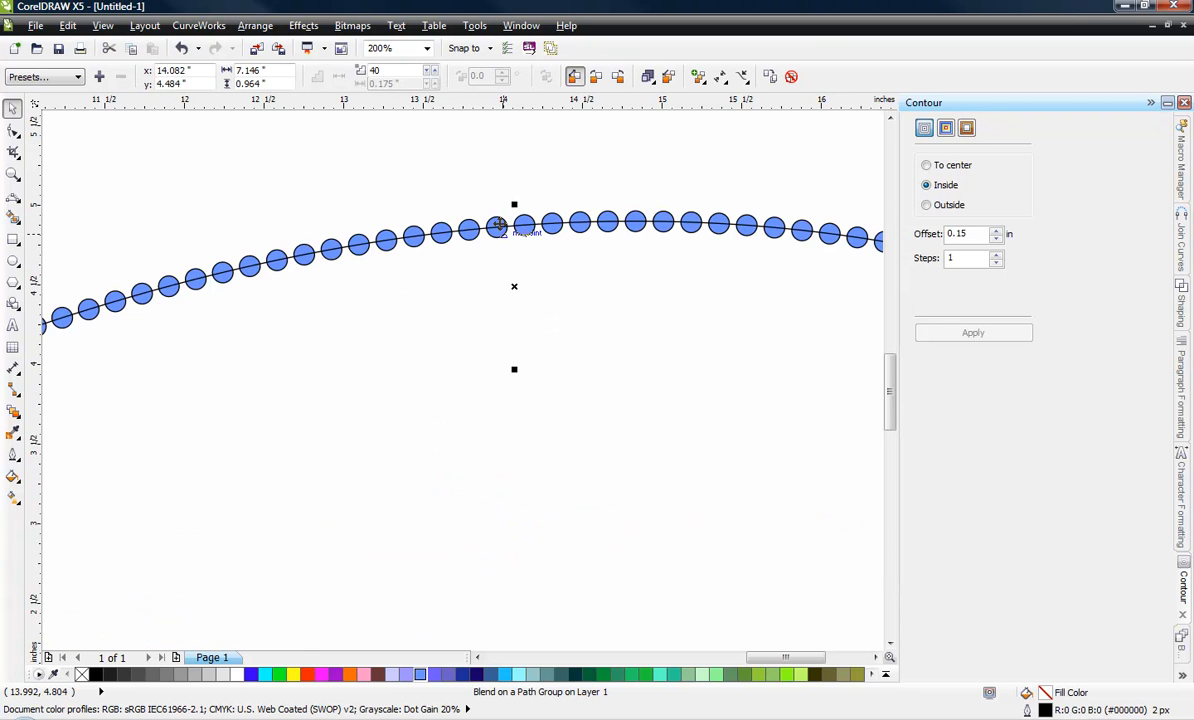
Fit the blue circle blend to the middle contour path inside the lower curved shape
scroll(498, 225, down, 1)
drag(497, 229, 459, 531)
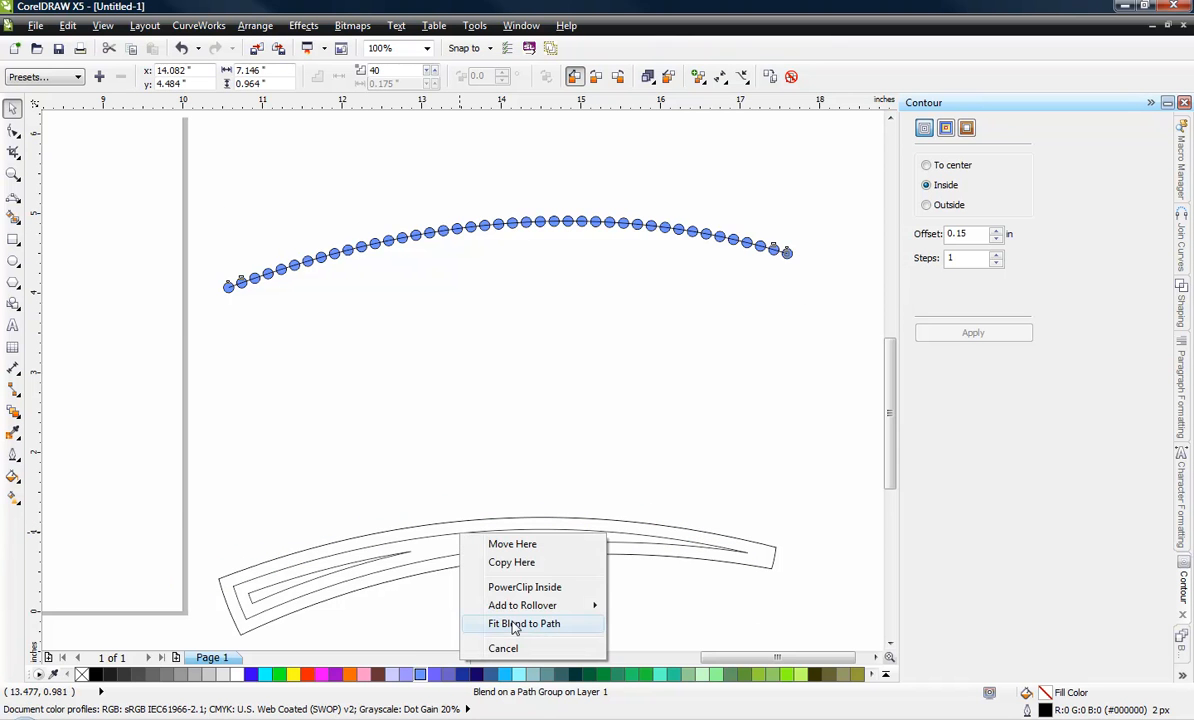
click(510, 622)
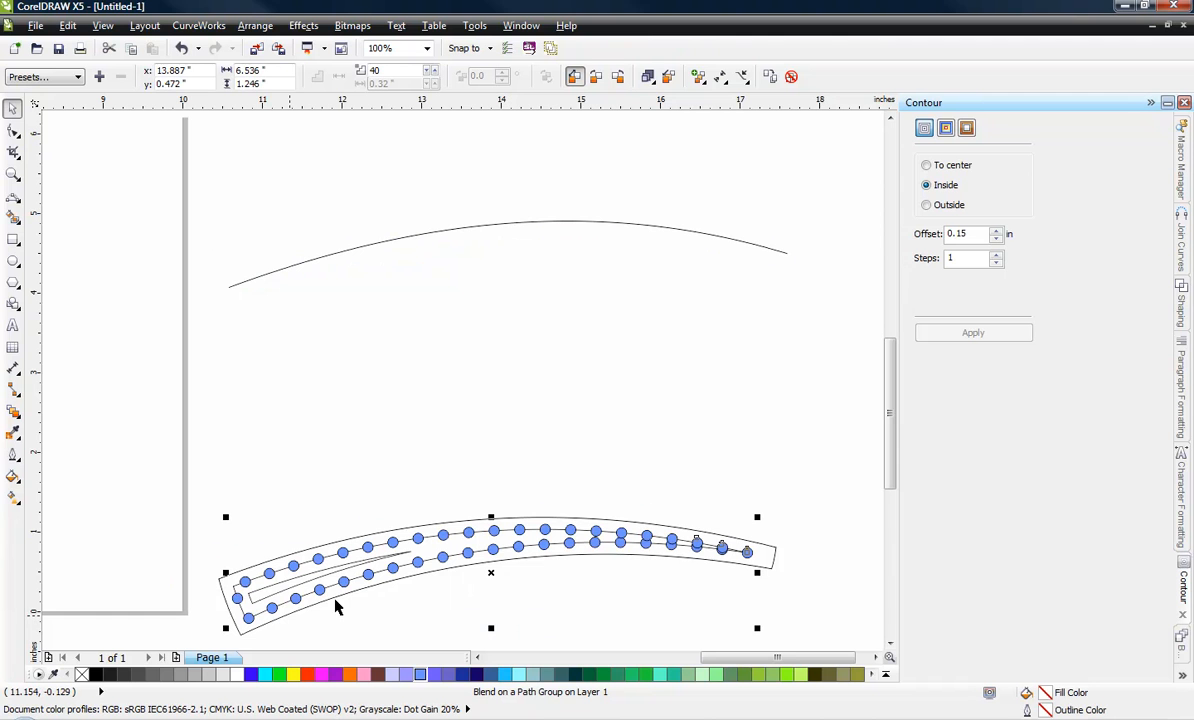
Set the number of blend steps to 90 on the refitted circle blend and apply it
click(1178, 642)
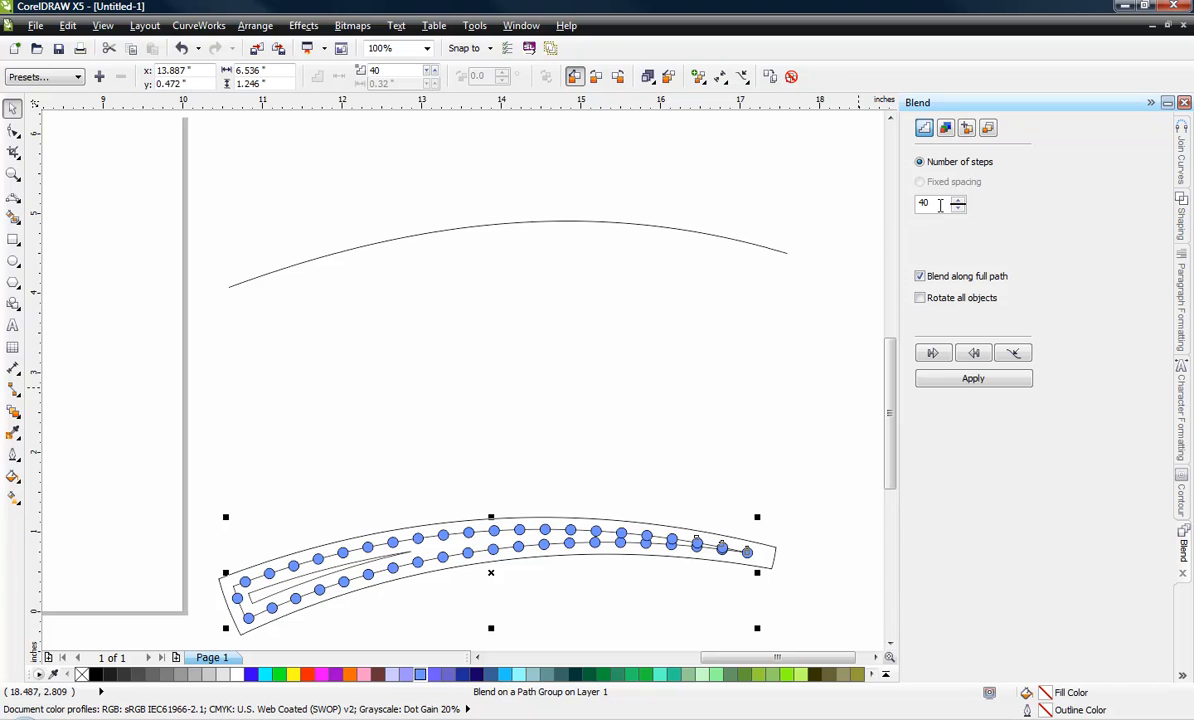
double_click(940, 204)
text(90)
click(970, 380)
click(485, 381)
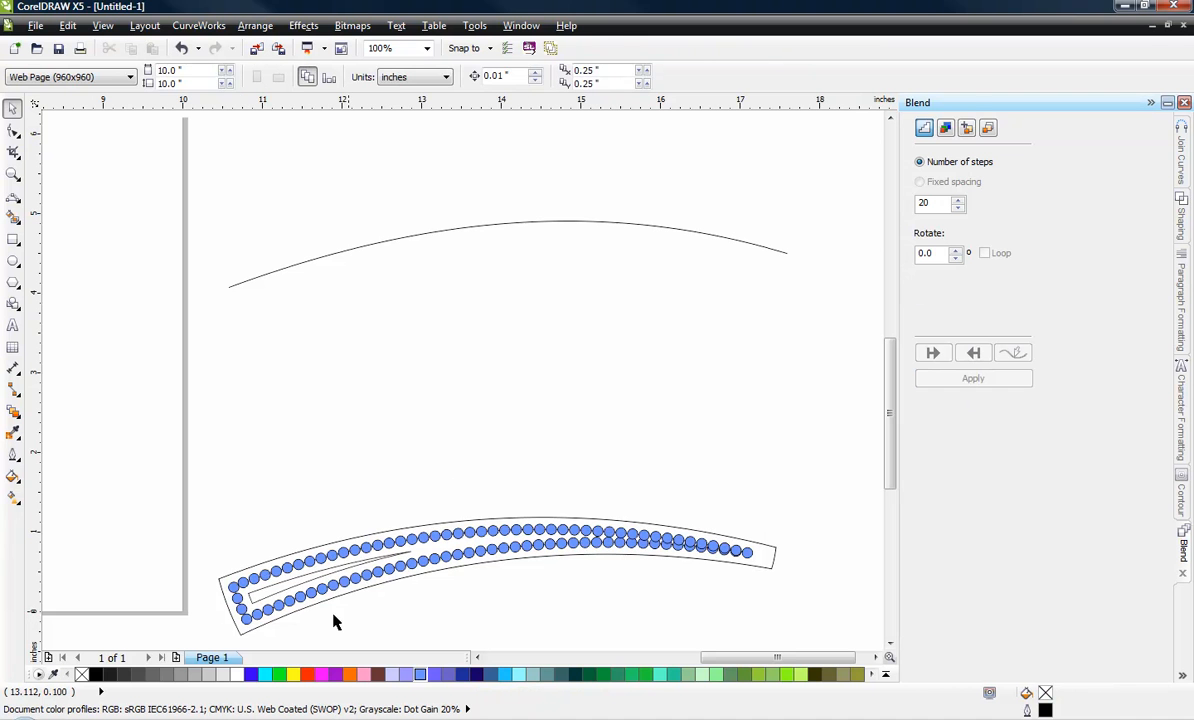
Place a copy of the circle blend and its inner contours in the empty area between the curve and the outlined shape
drag(389, 543, 401, 288)
click(447, 314)
click(405, 355)
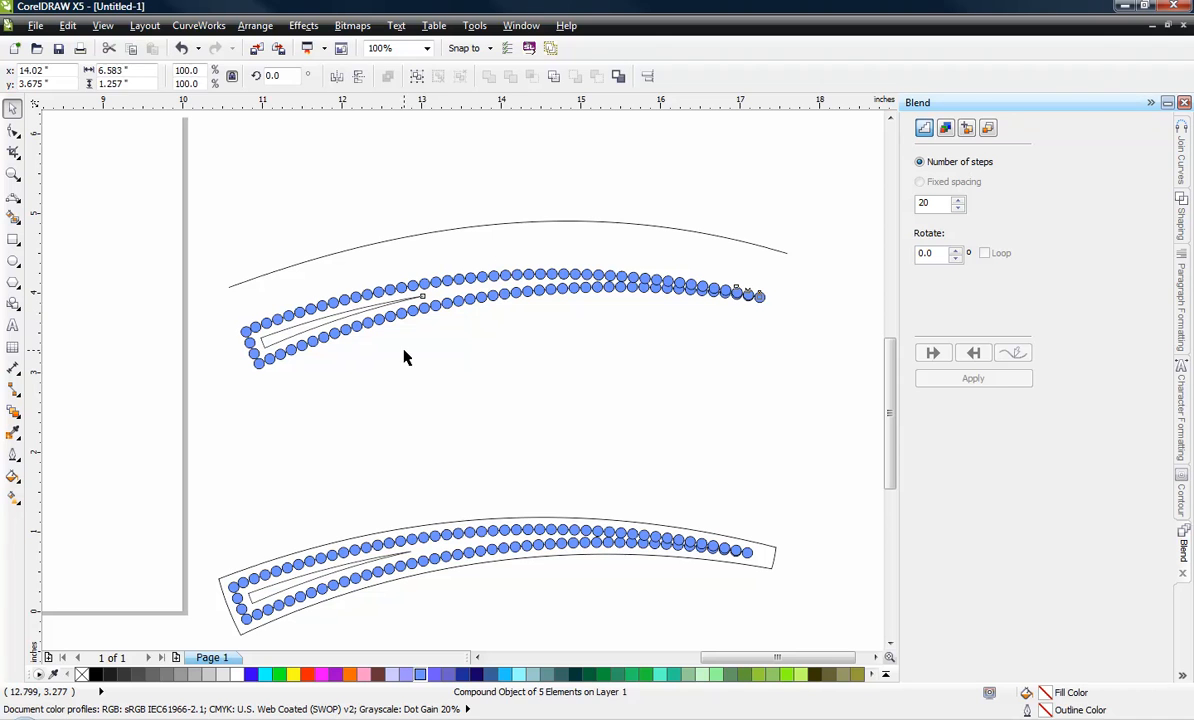
Break the original circle blend in the lower shape apart so that its innermost contour is a separate curve
click(320, 570)
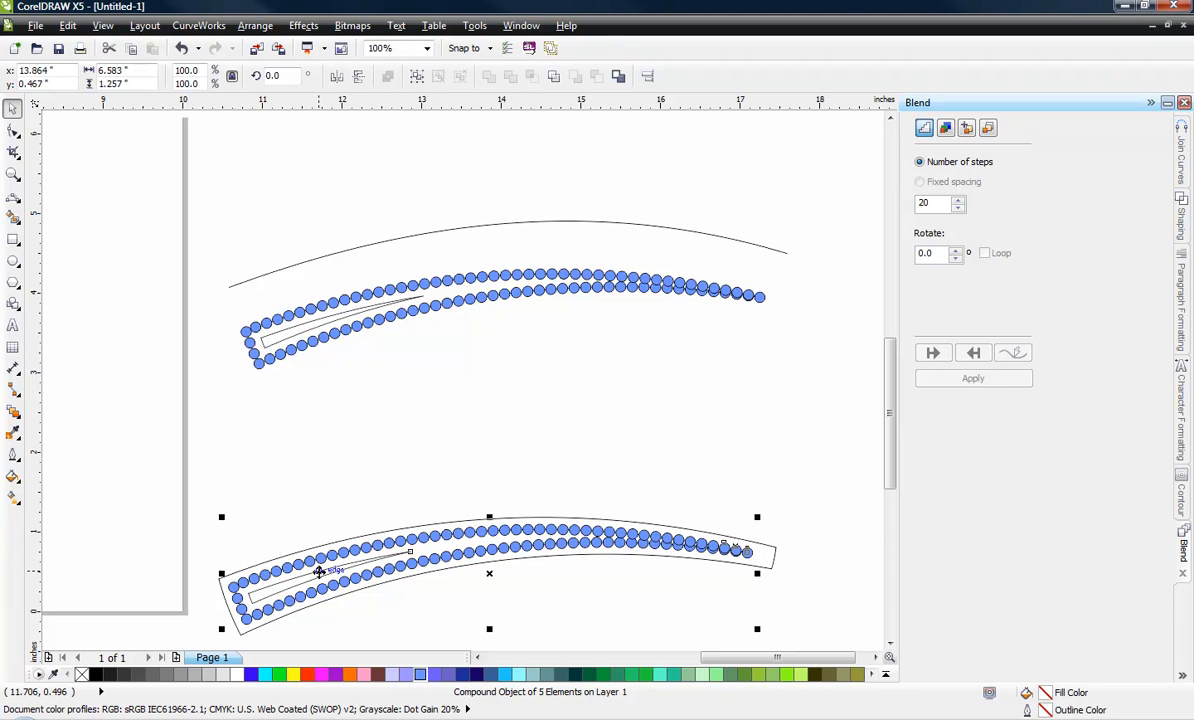
right_click(320, 570)
click(418, 392)
click(389, 512)
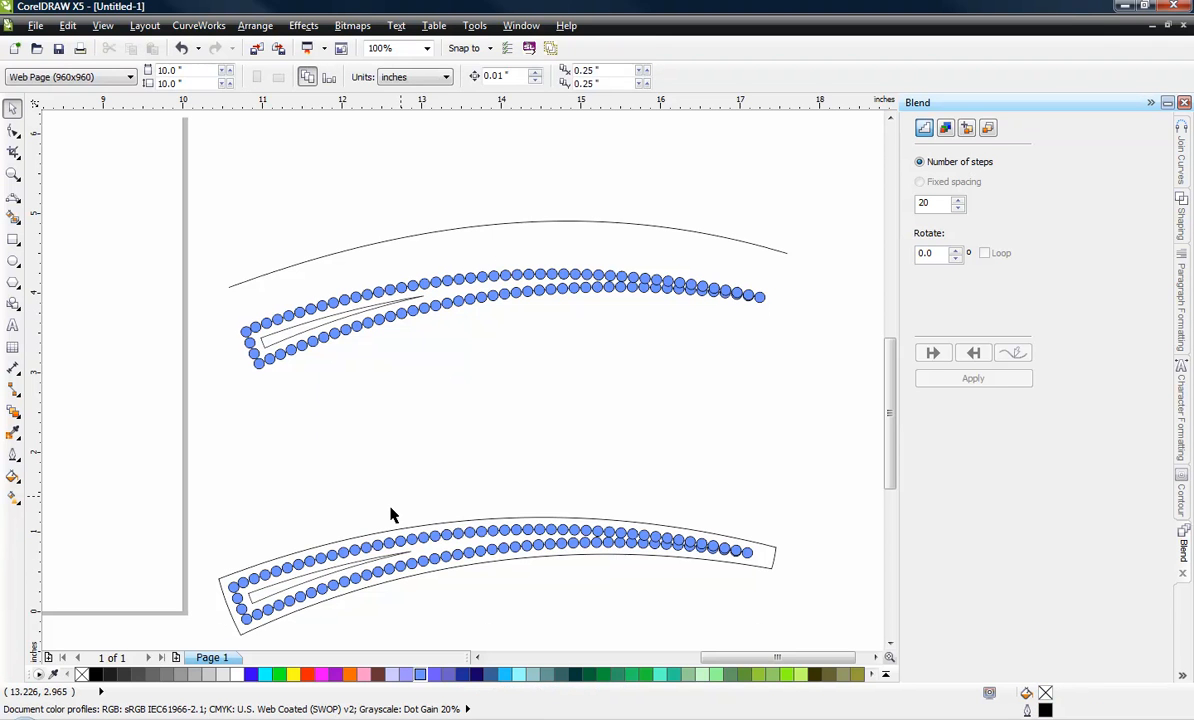
click(362, 560)
drag(362, 560, 357, 565)
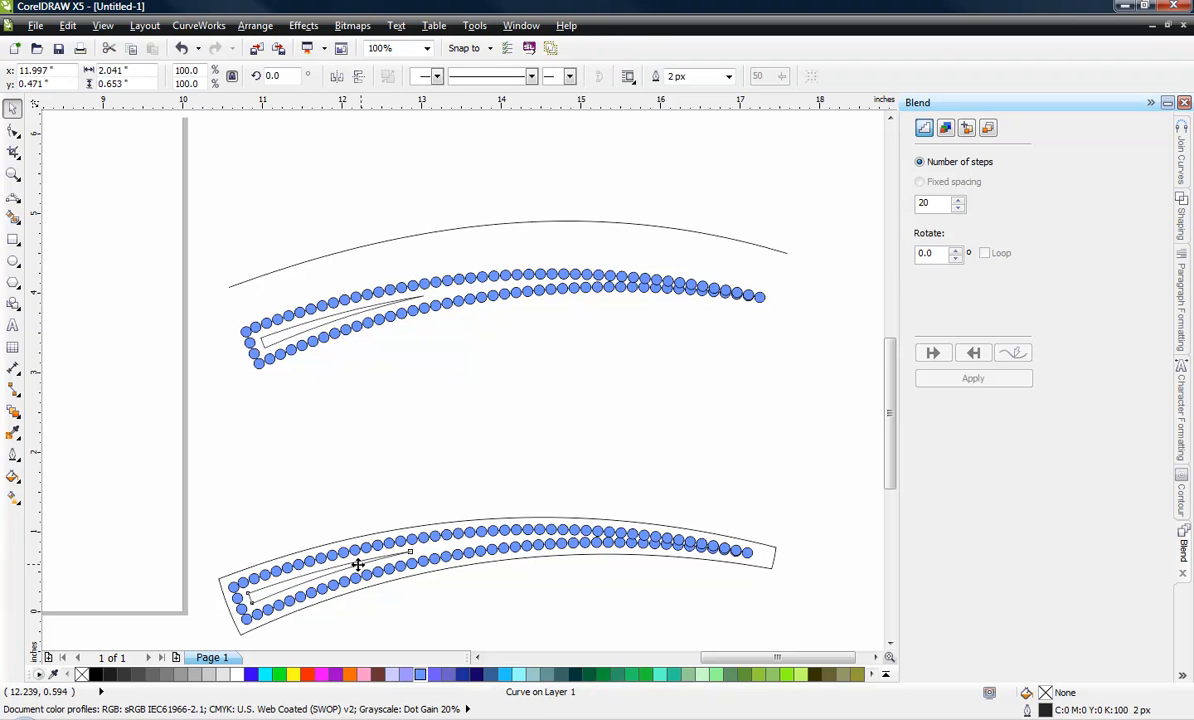
key(ctrl+z)
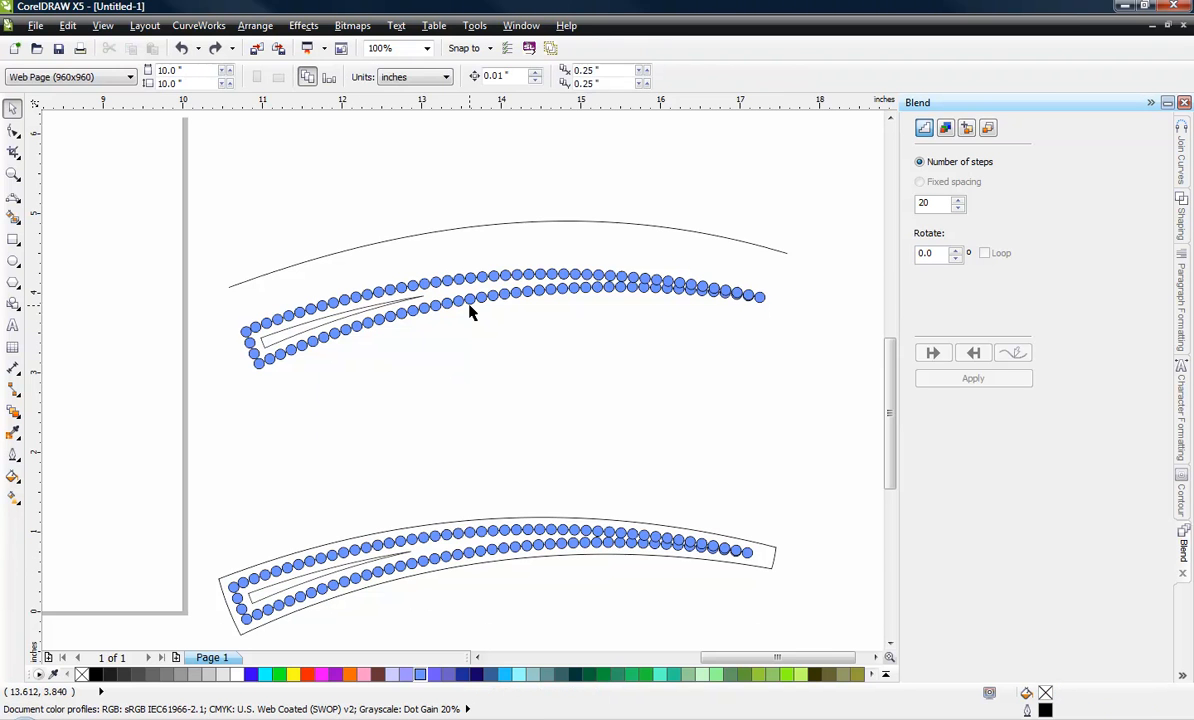
Fit the copied circle blend to the innermost contour of the lower shape and set it to 20 steps
drag(468, 308, 338, 566)
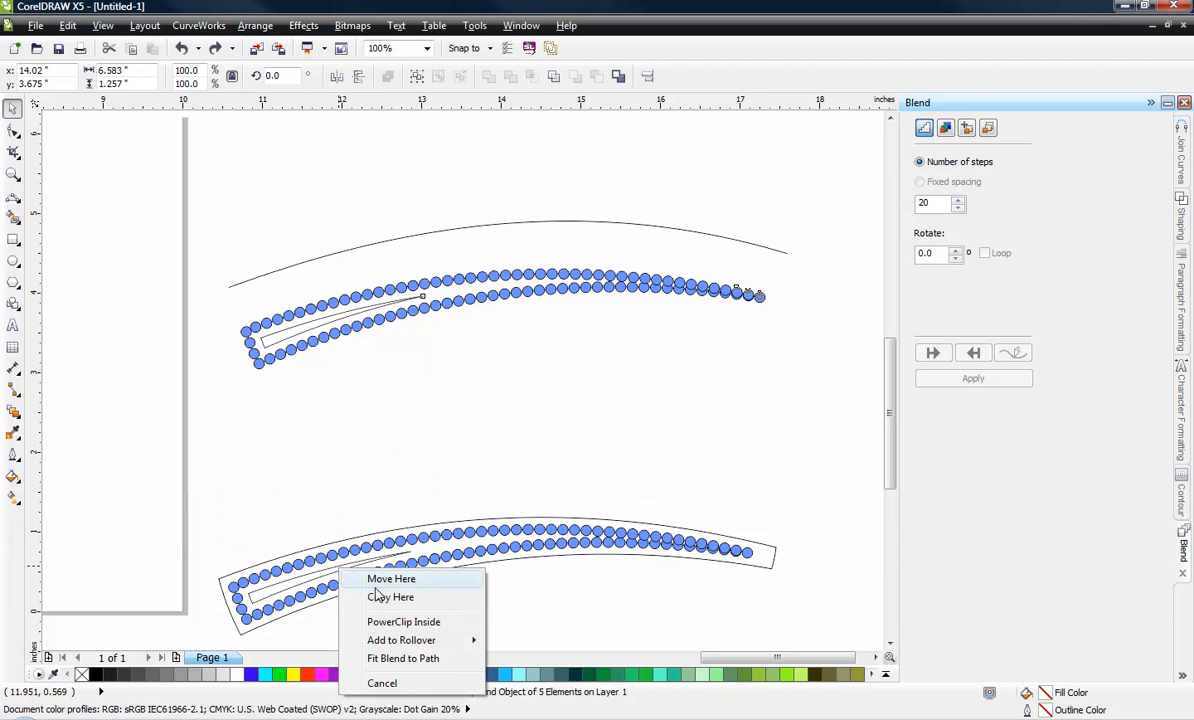
click(430, 659)
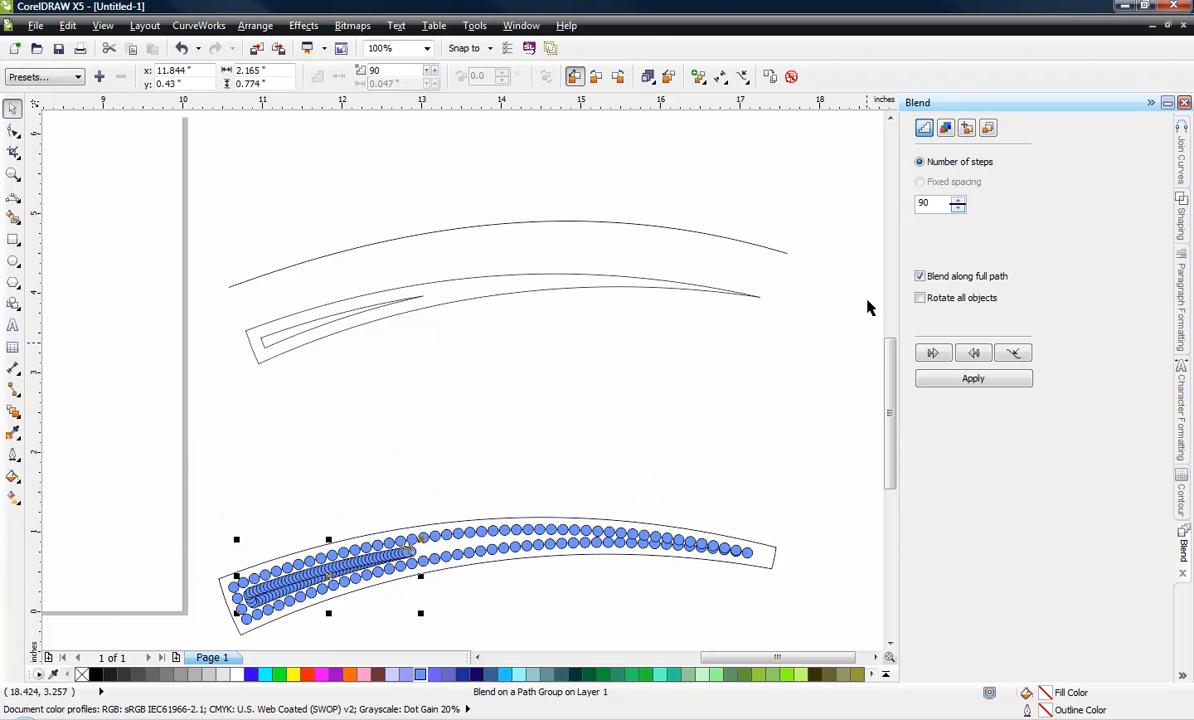
drag(935, 204, 908, 208)
text(20)
click(973, 379)
click(534, 431)
scroll(258, 618, up, 2)
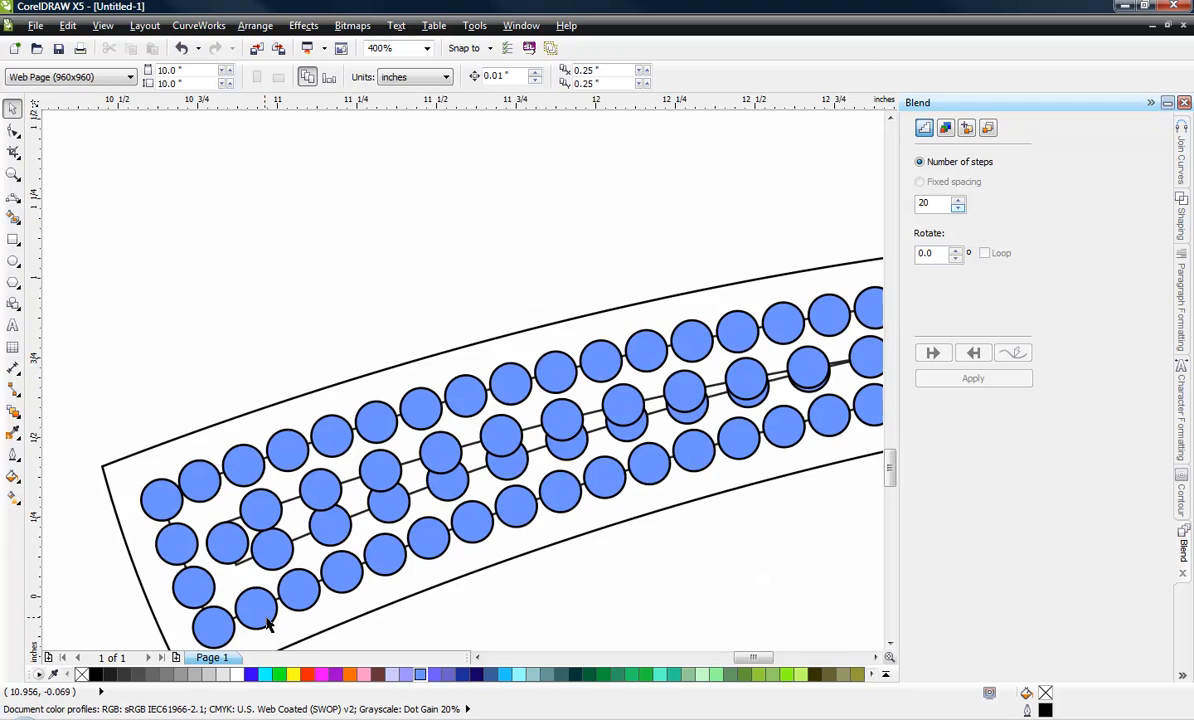
Set the number of steps of the innermost circle blend to 30 and apply it
scroll(406, 497, down, 1)
click(368, 428)
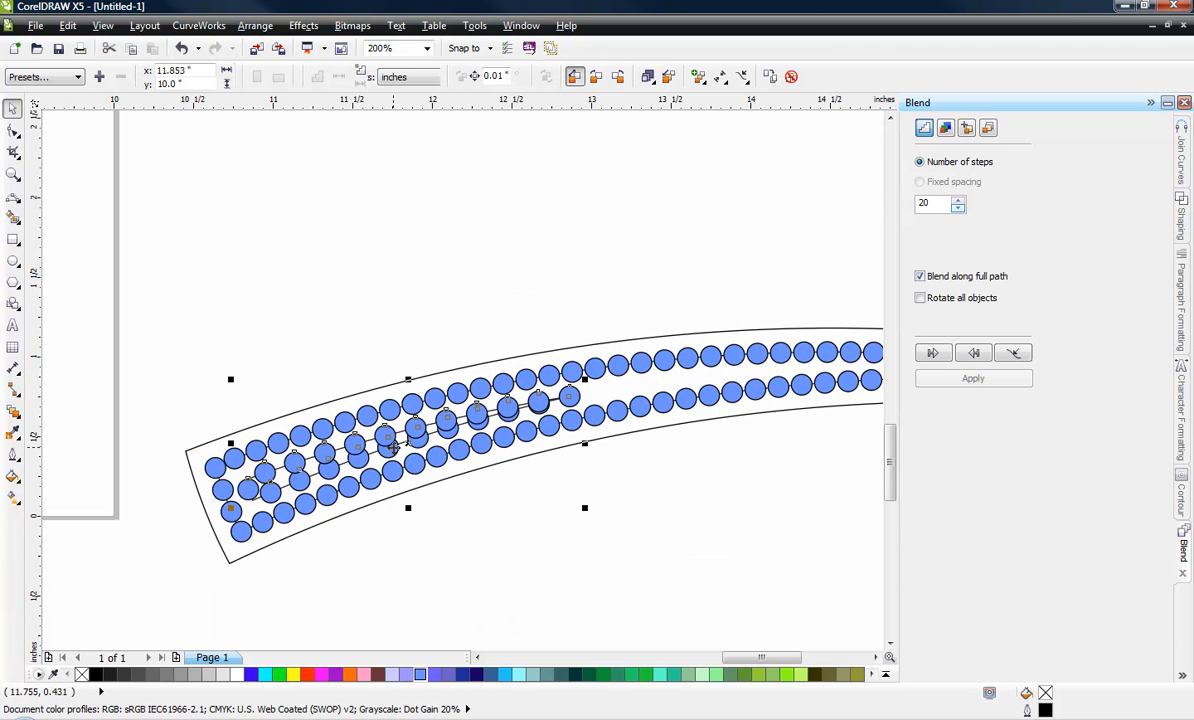
drag(933, 205, 910, 213)
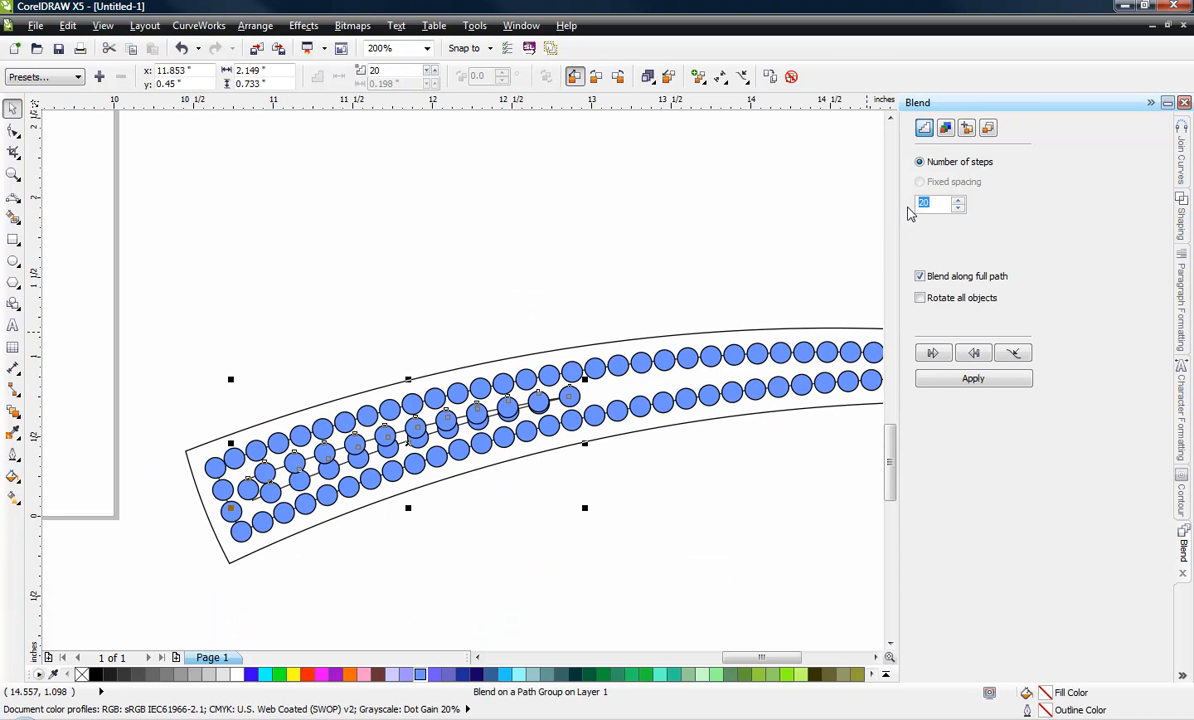
text(30)
click(962, 378)
click(648, 490)
scroll(509, 413, down, 1)
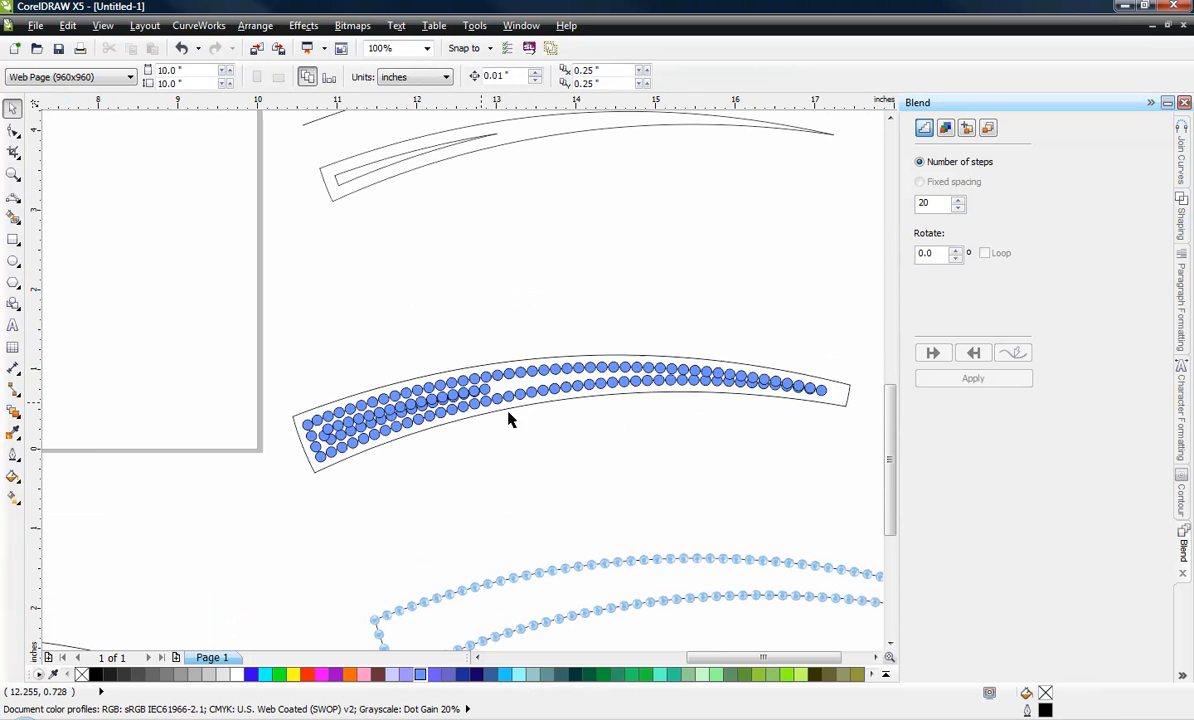
scroll(696, 405, up, 1)
scroll(668, 365, down, 1)
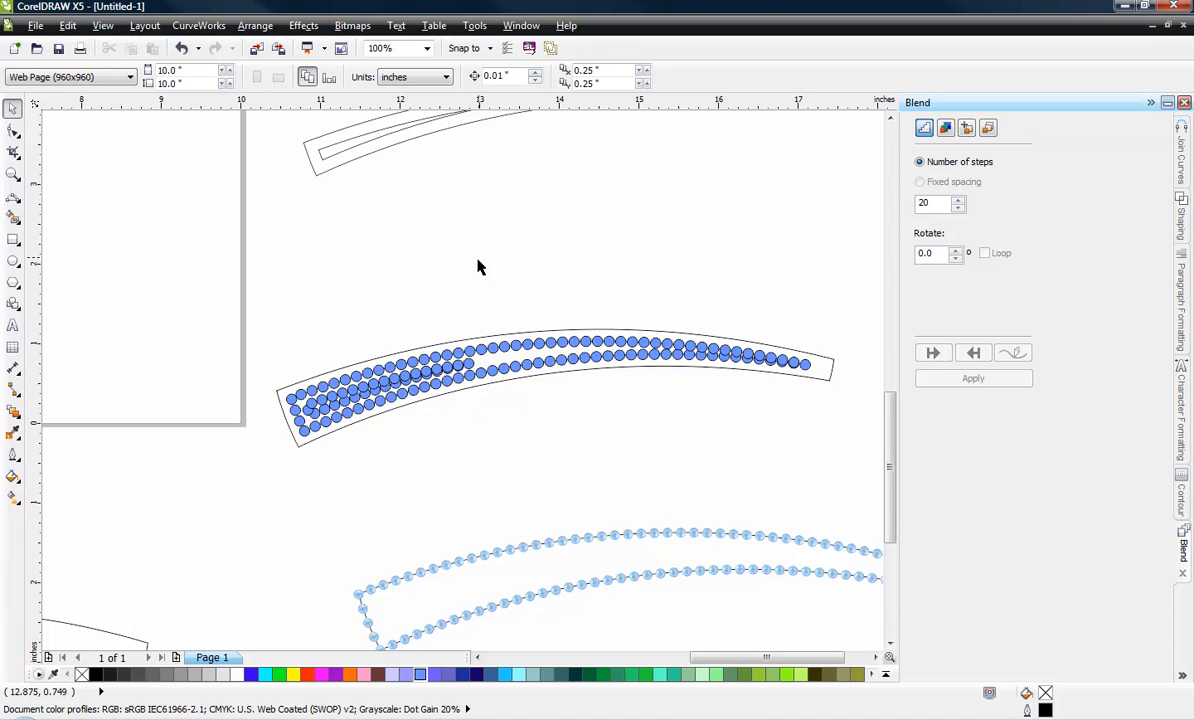
Place a copy of the outer ring's circle group in the empty space above the outlined shape
mouse_move(487, 350)
mouse_down()
mouse_move(488, 165)
mouse_move(490, 336)
mouse_up()
click(514, 184)
click(455, 203)
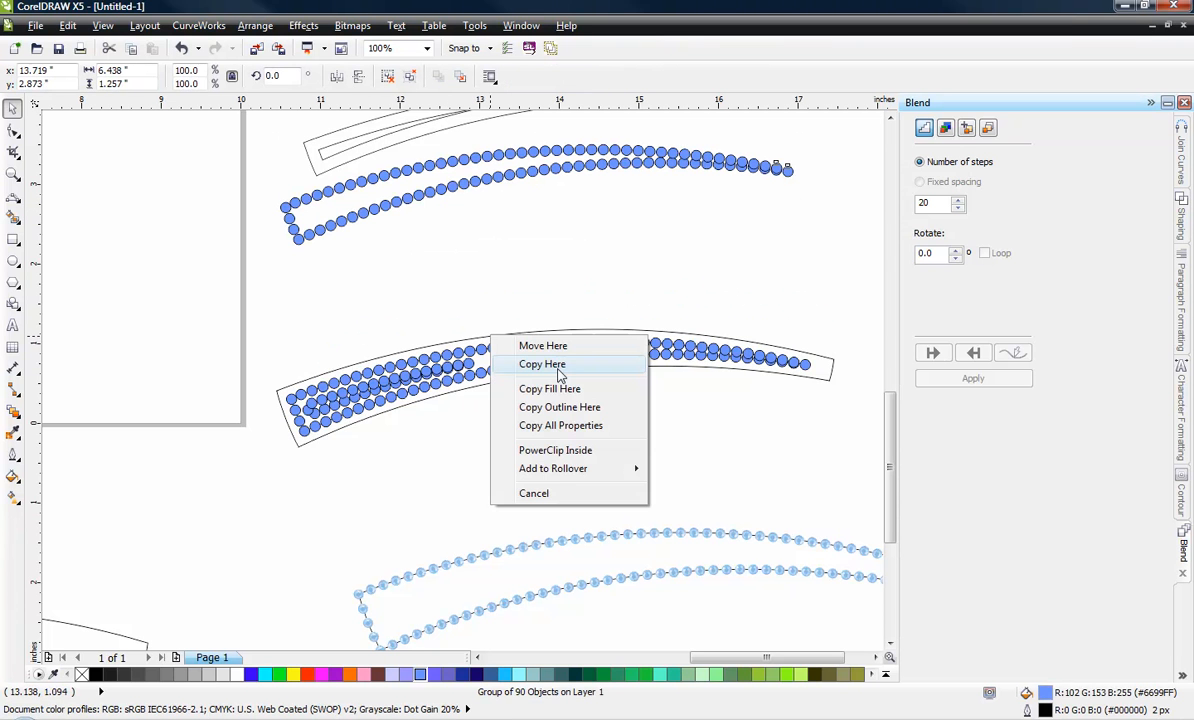
click(517, 250)
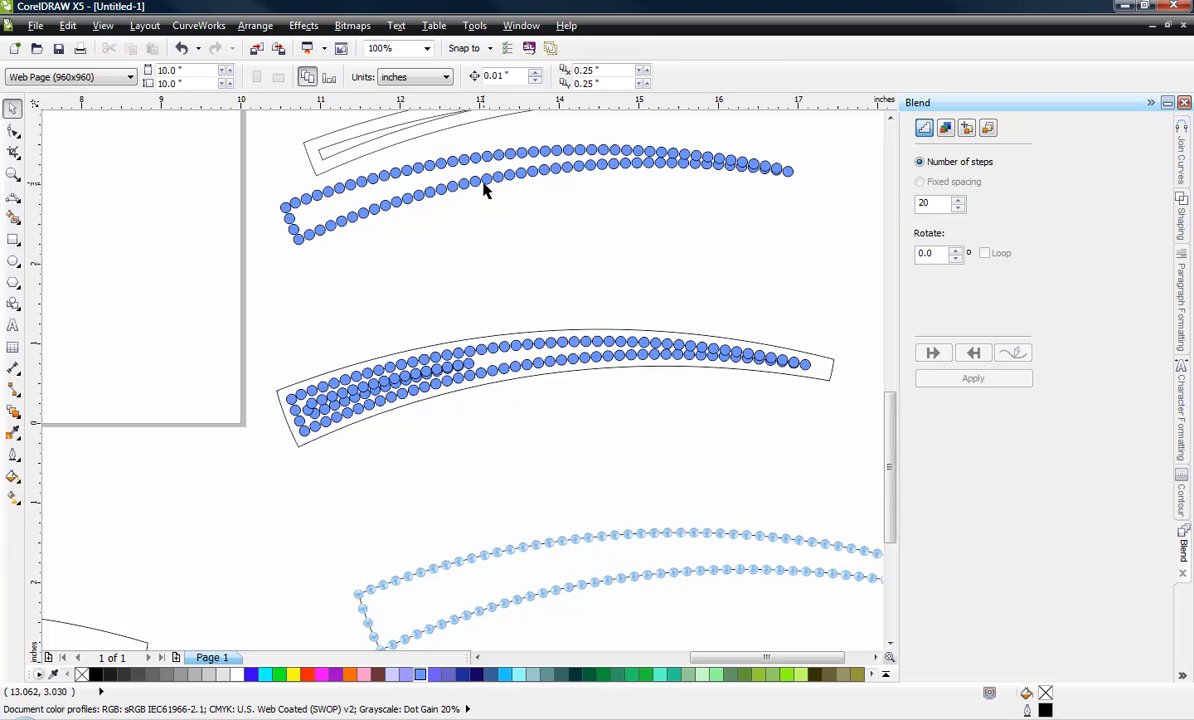
Try to fit the copied circle group to a path of the outlined shape below it
drag(484, 190, 512, 342)
click(530, 253)
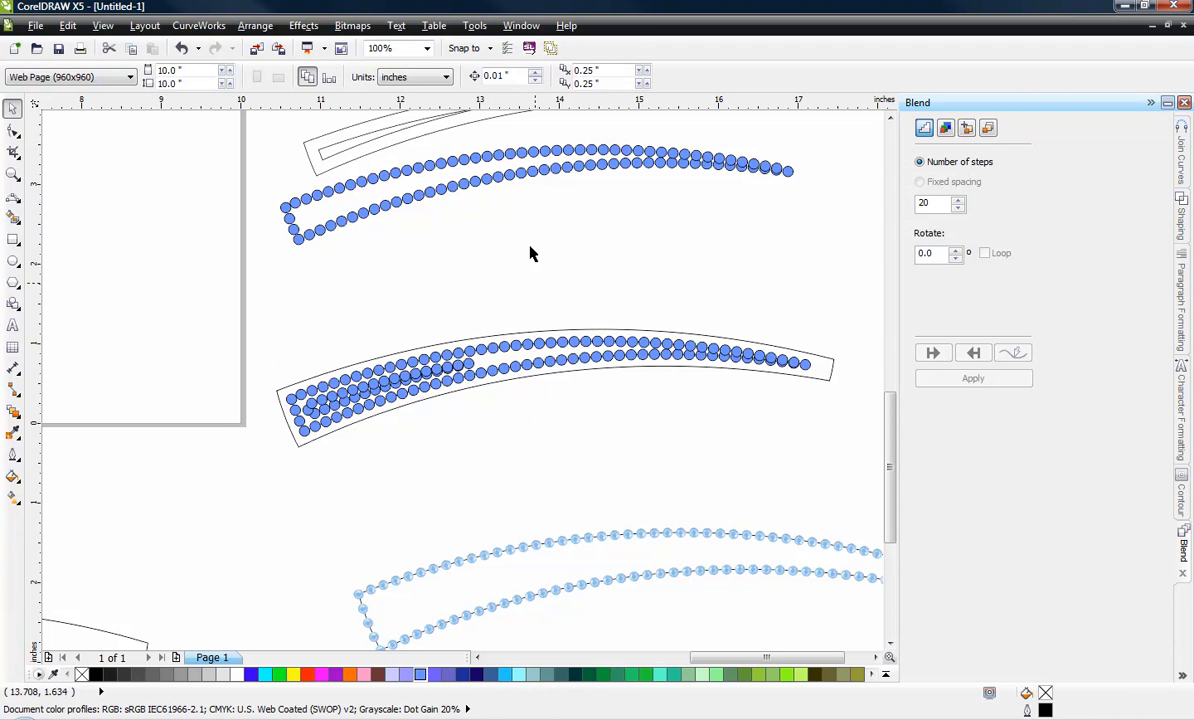
click(517, 180)
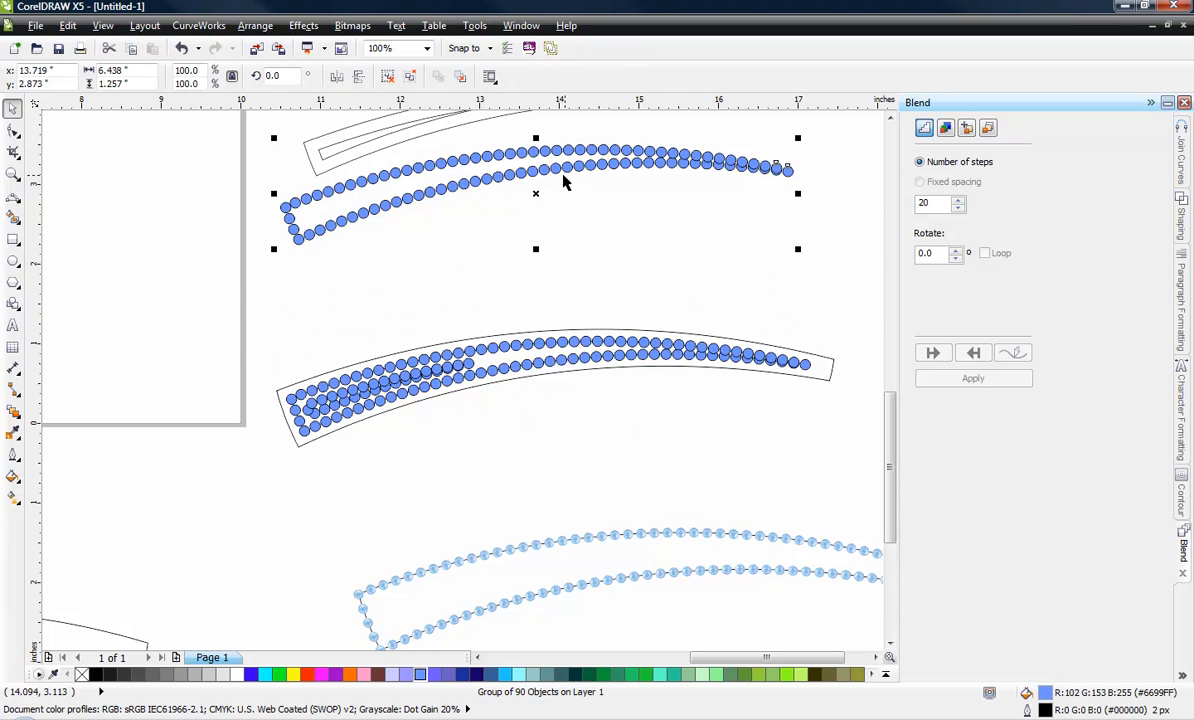
drag(566, 179, 501, 336)
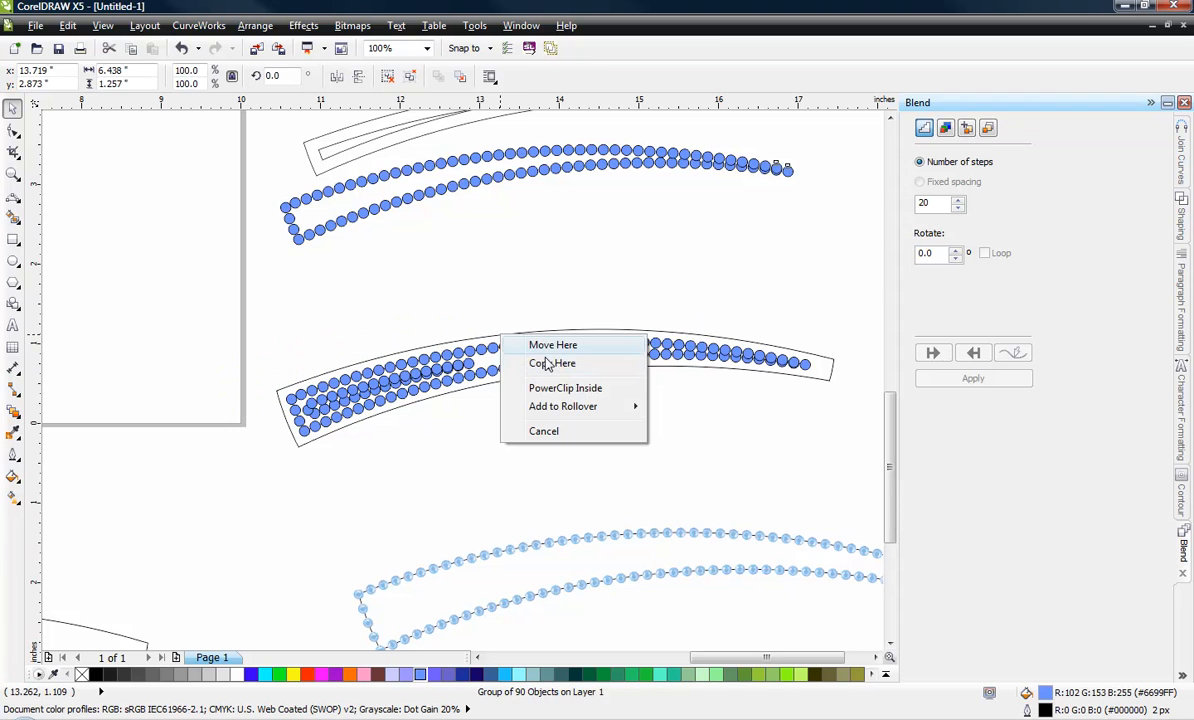
click(563, 262)
click(480, 180)
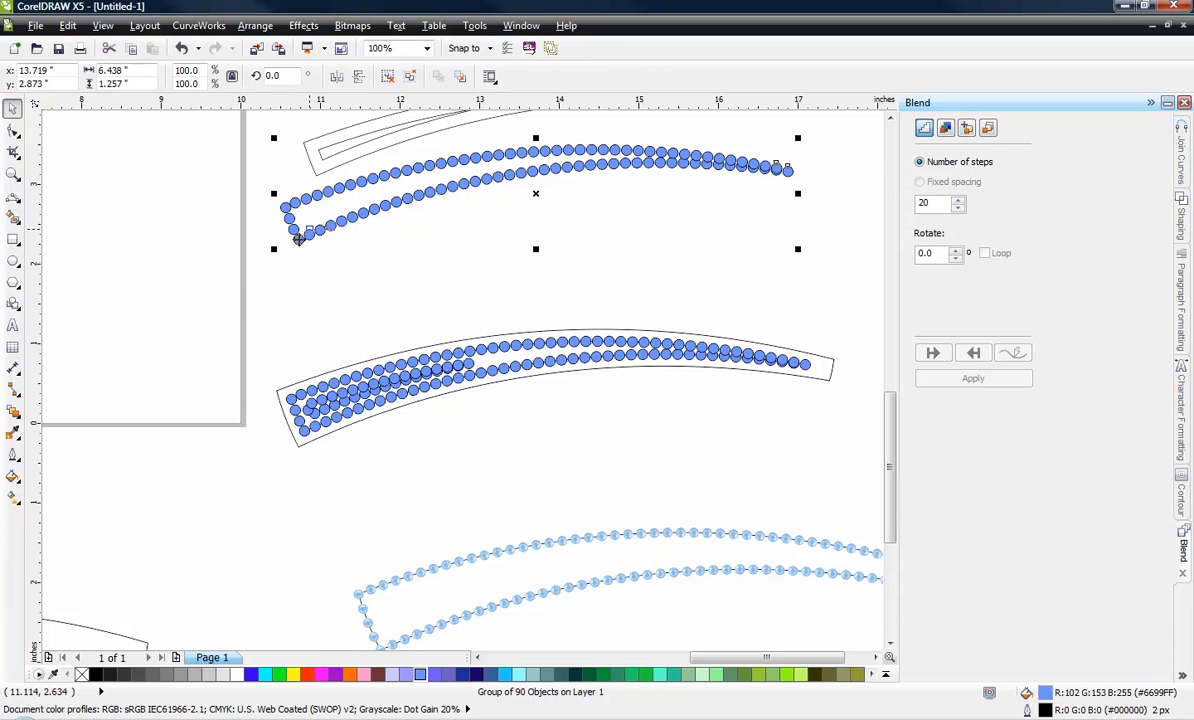
drag(252, 291, 778, 150)
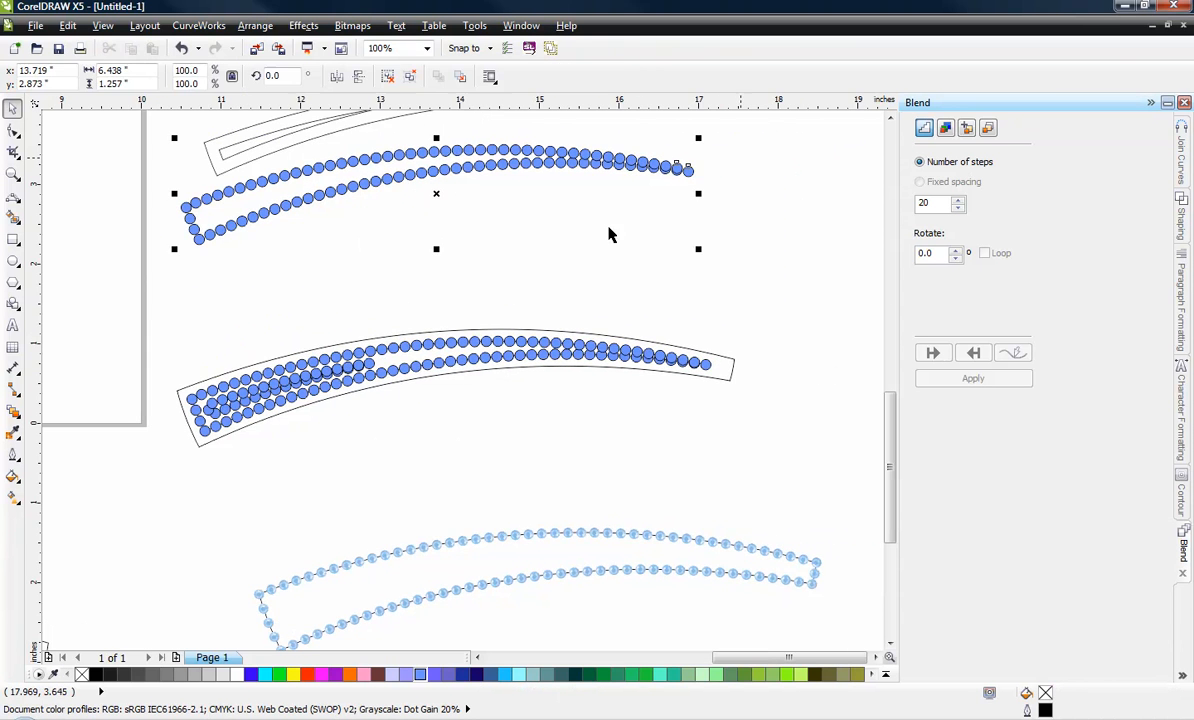
drag(365, 188, 401, 340)
click(546, 269)
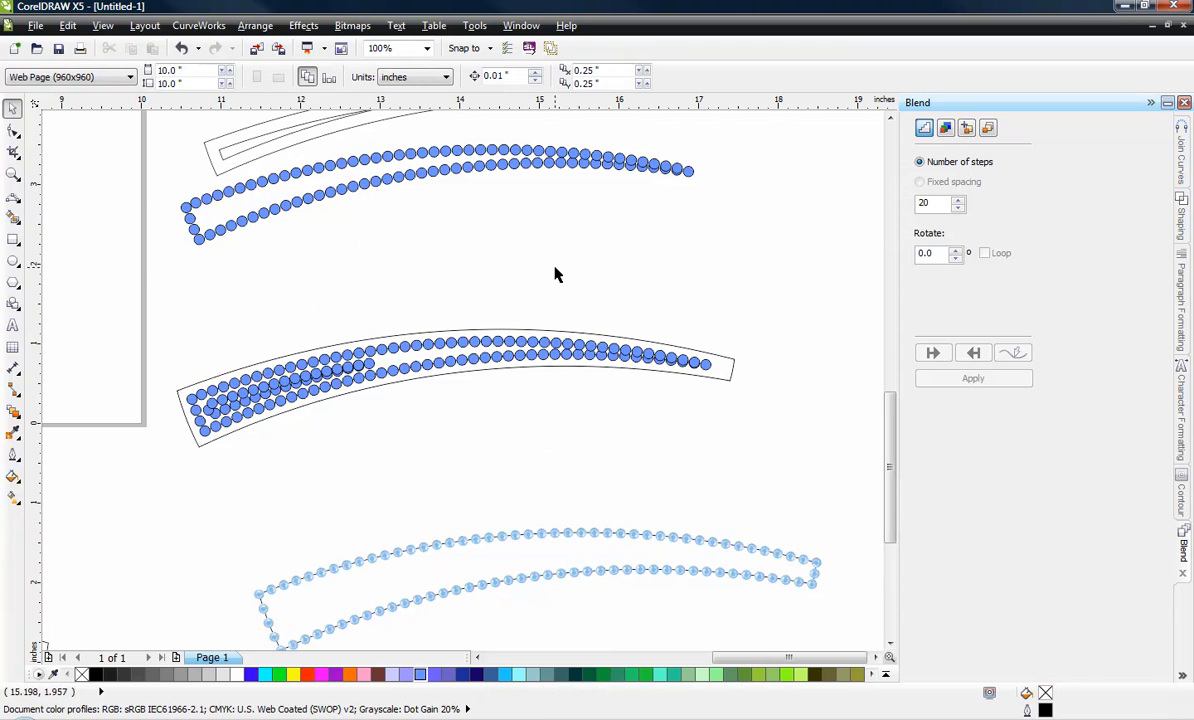
scroll(575, 260, down, 2)
scroll(784, 338, up, 2)
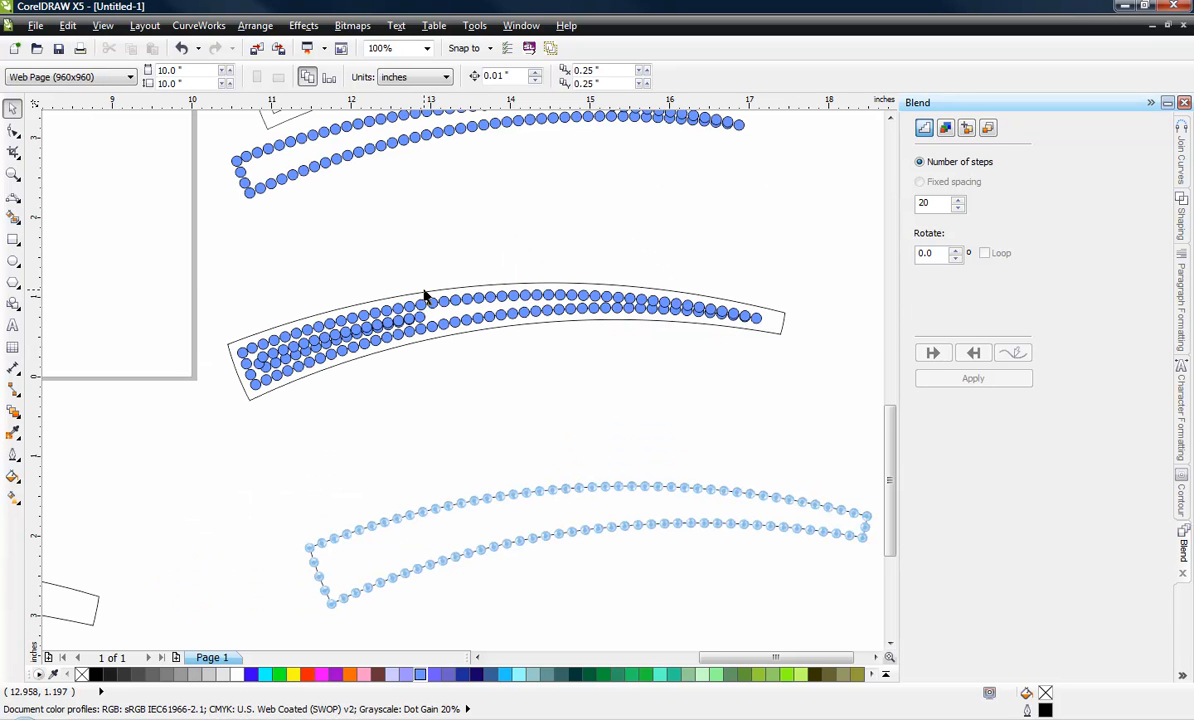
click(430, 346)
click(416, 400)
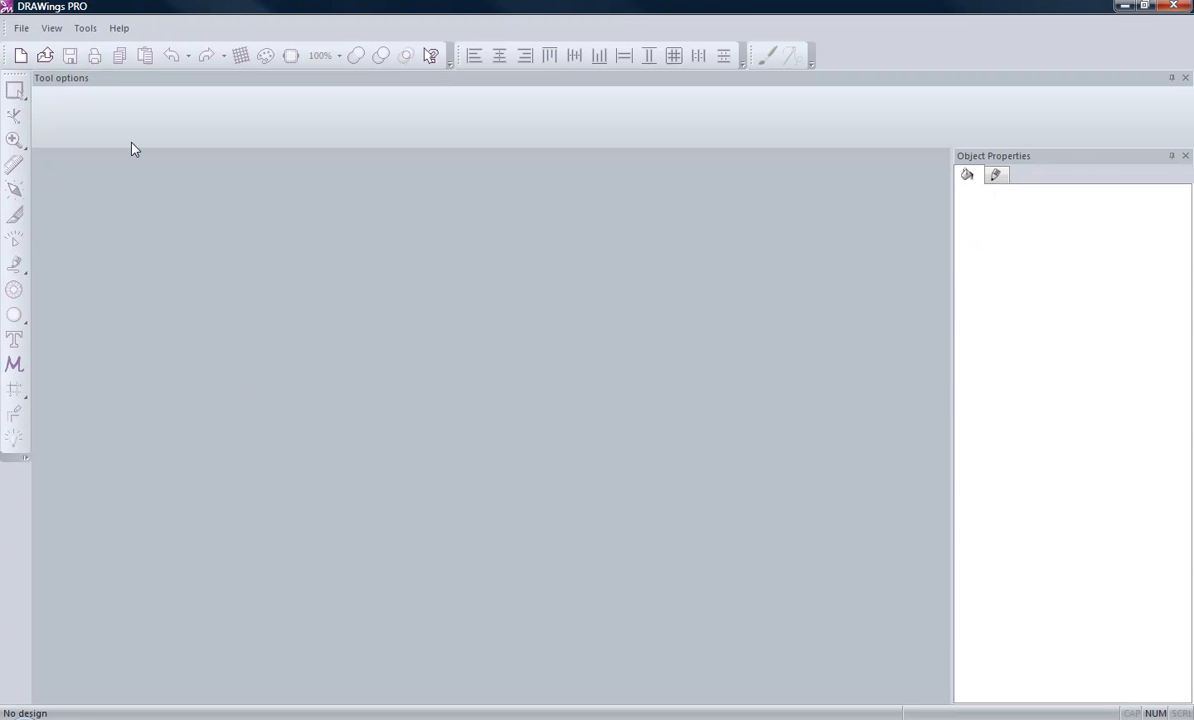
In DRAWings PRO, start a new document with the fabric set to <None>
click(16, 29)
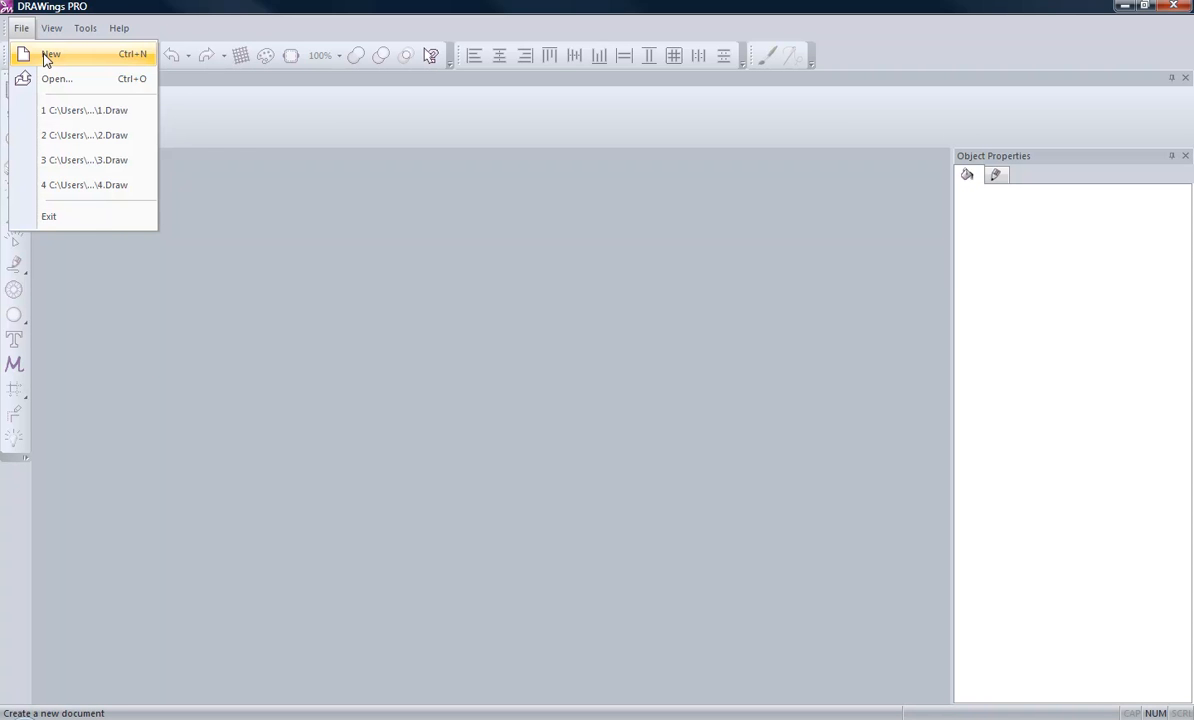
click(47, 56)
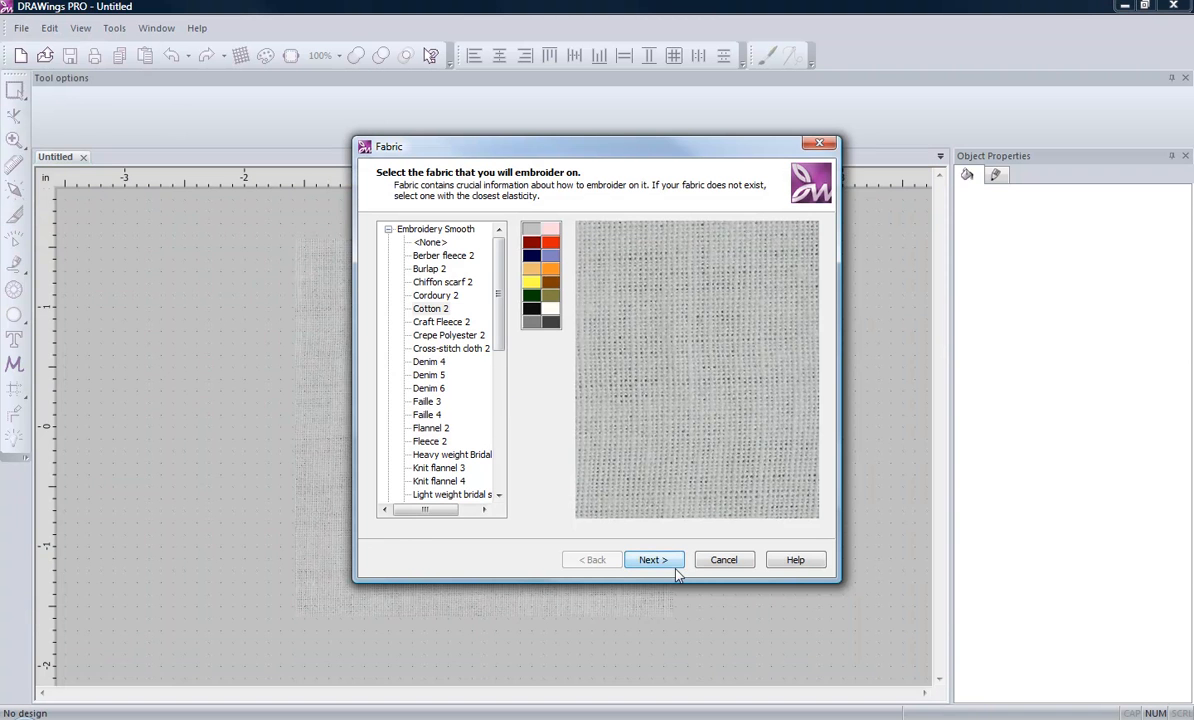
click(430, 242)
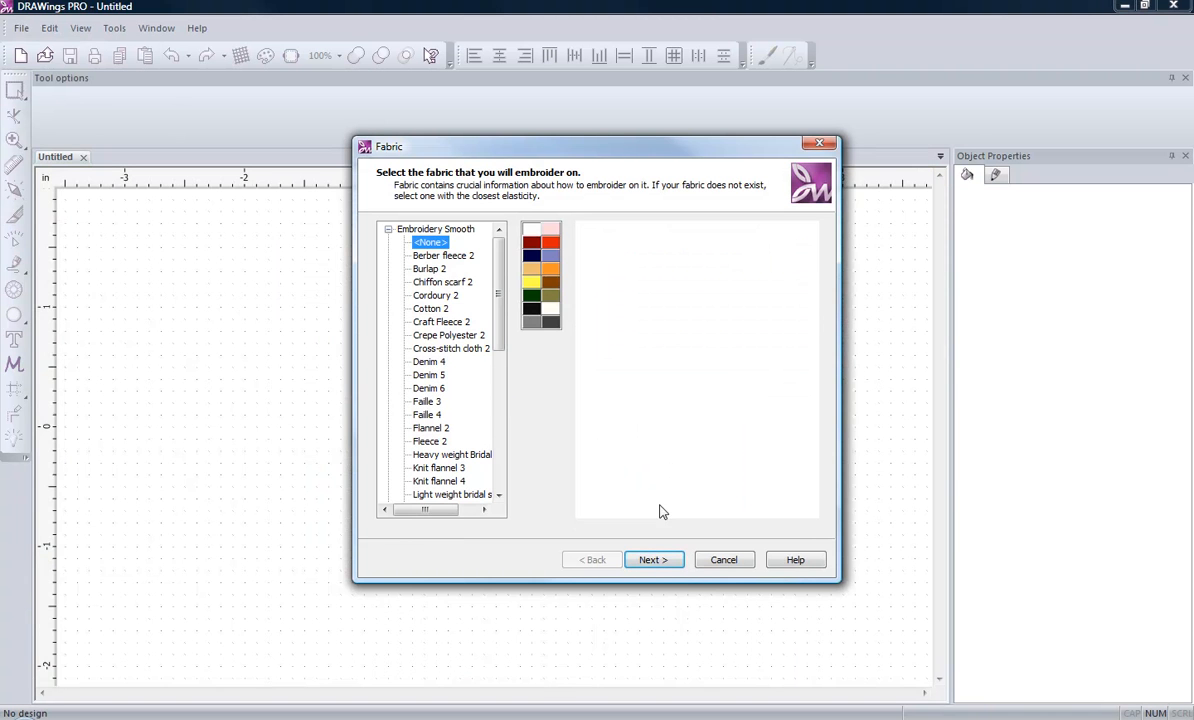
click(664, 565)
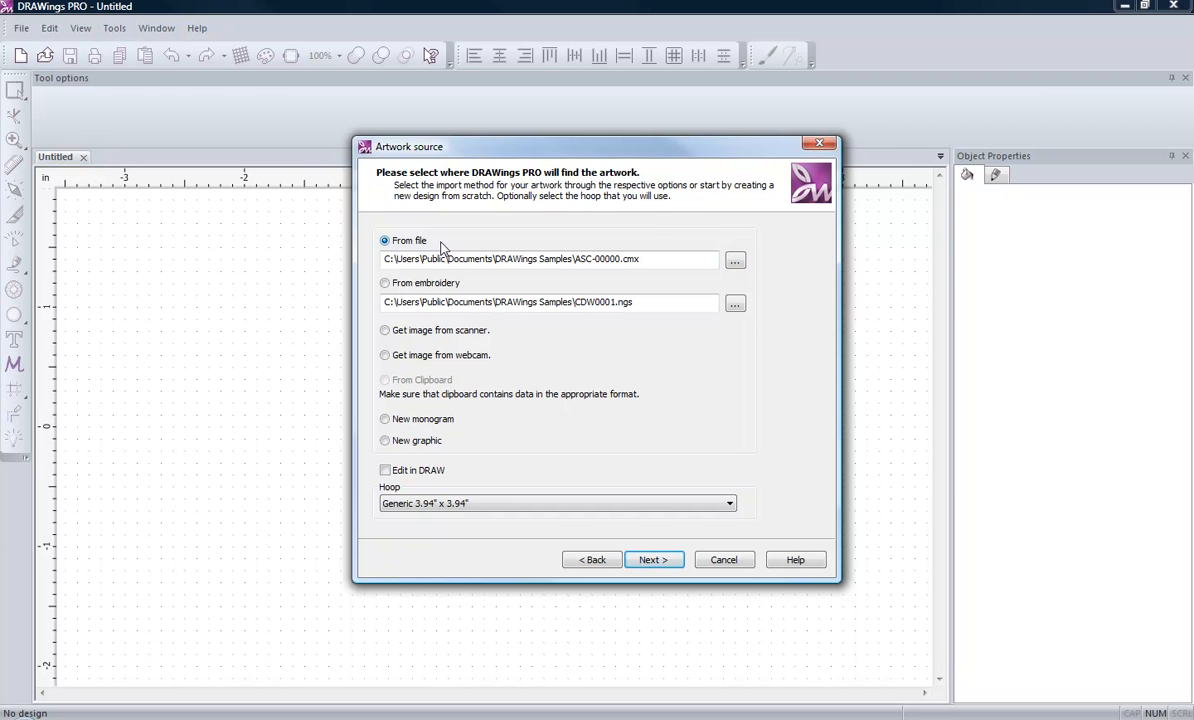
Choose curve.eps from the Desktop as the artwork file and try to import it with the Generic 3.94" x 3.94" hoop
click(735, 260)
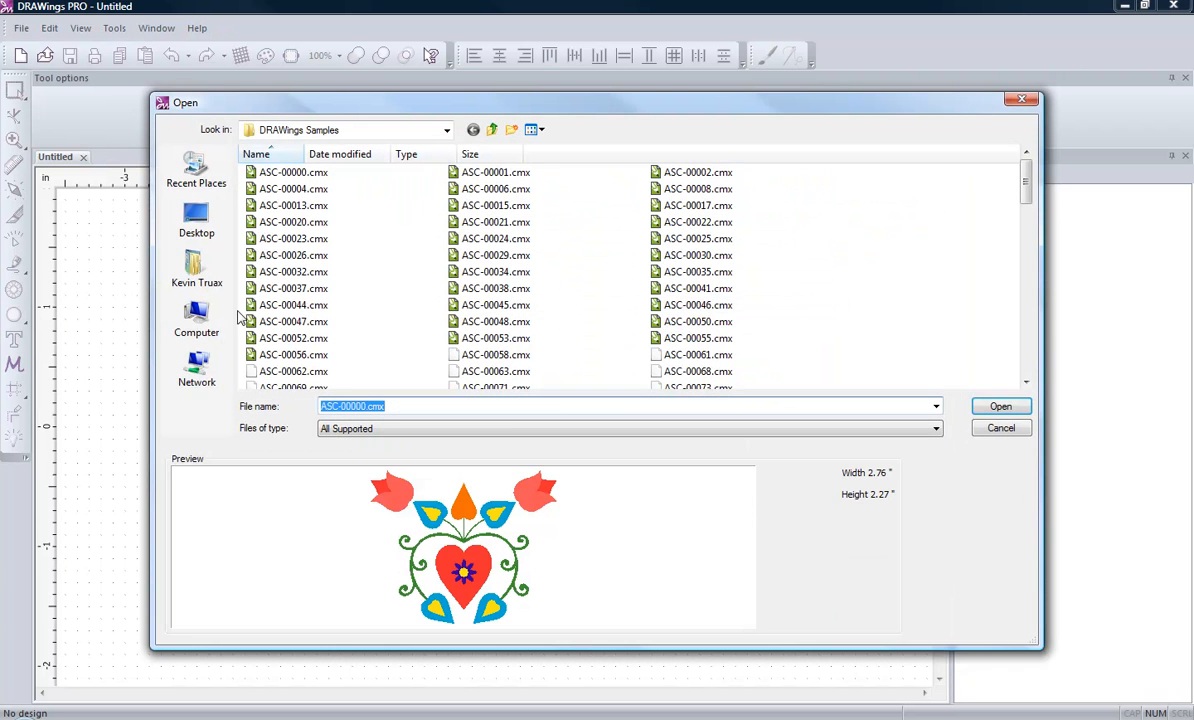
click(194, 210)
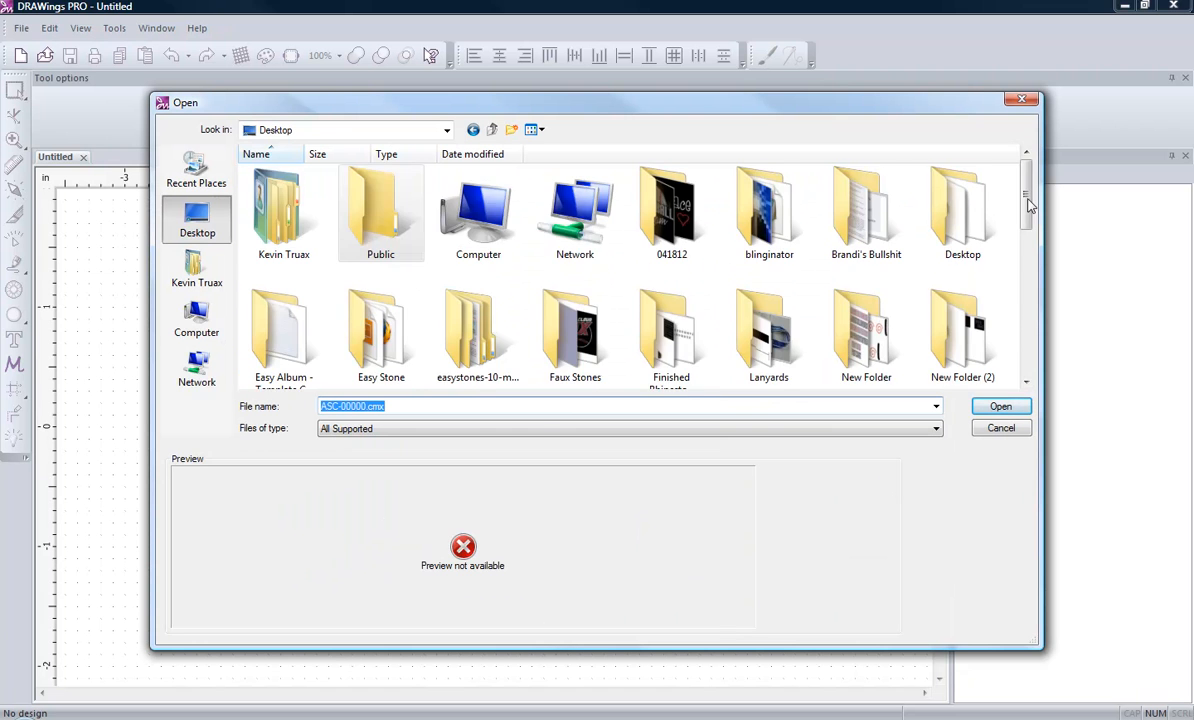
drag(1028, 205, 1028, 282)
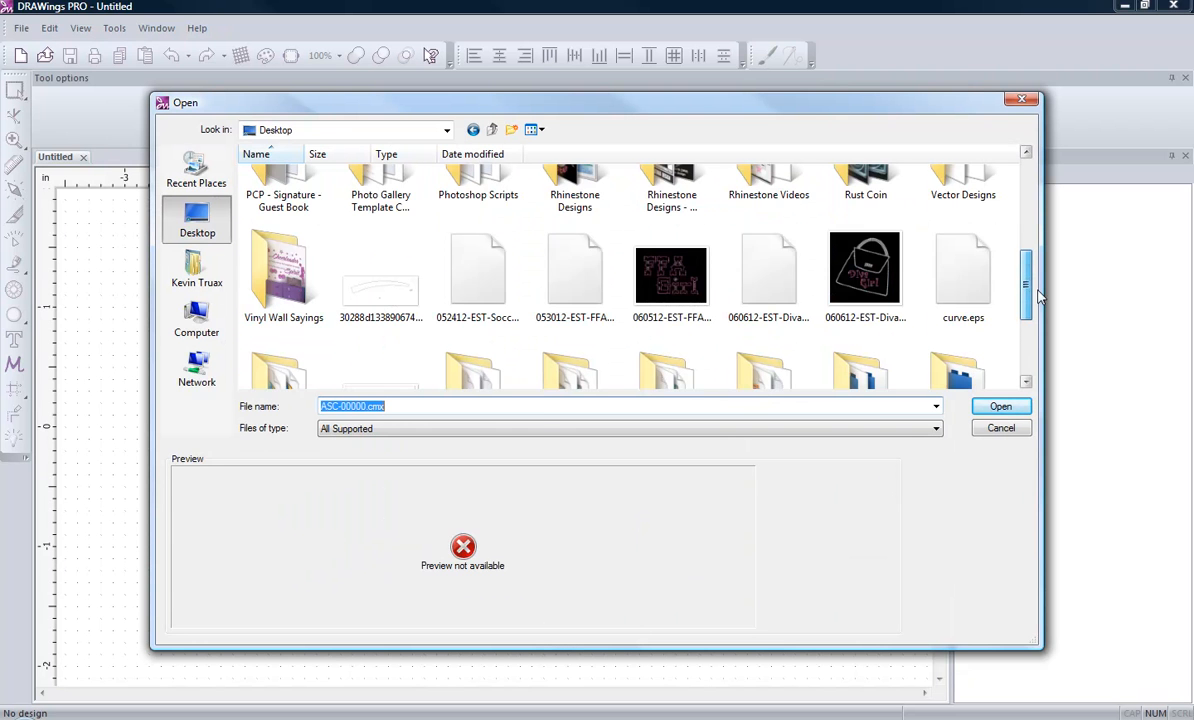
click(970, 272)
click(998, 407)
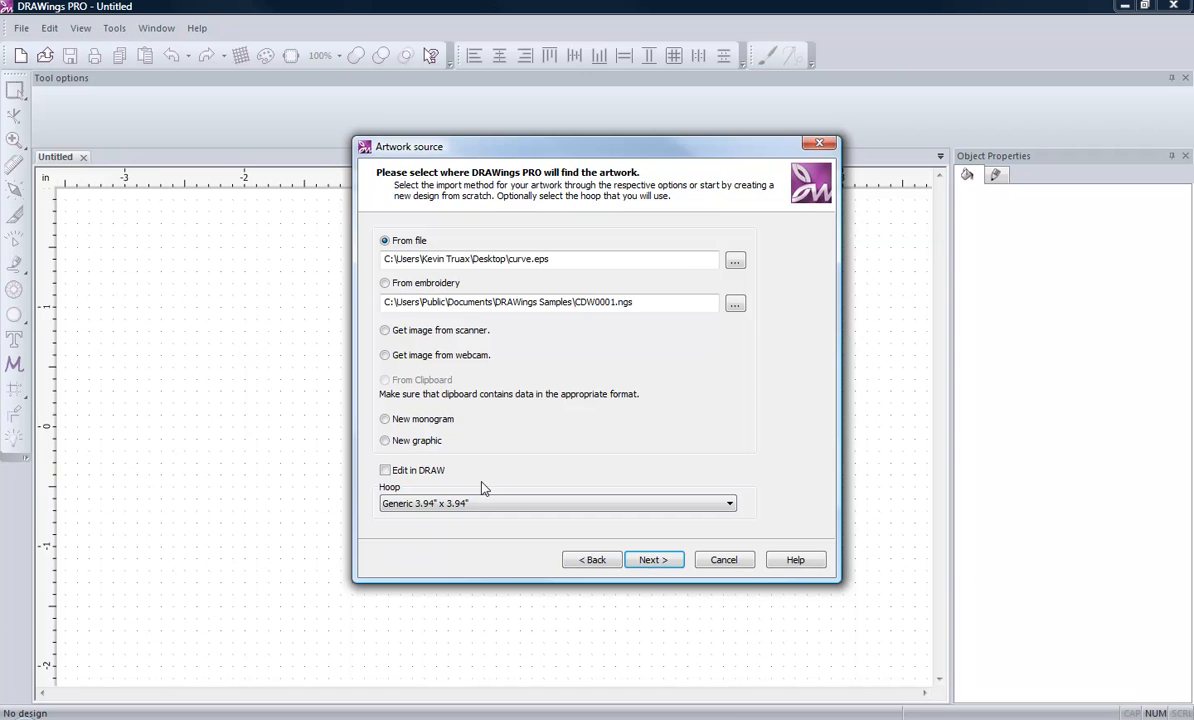
click(647, 566)
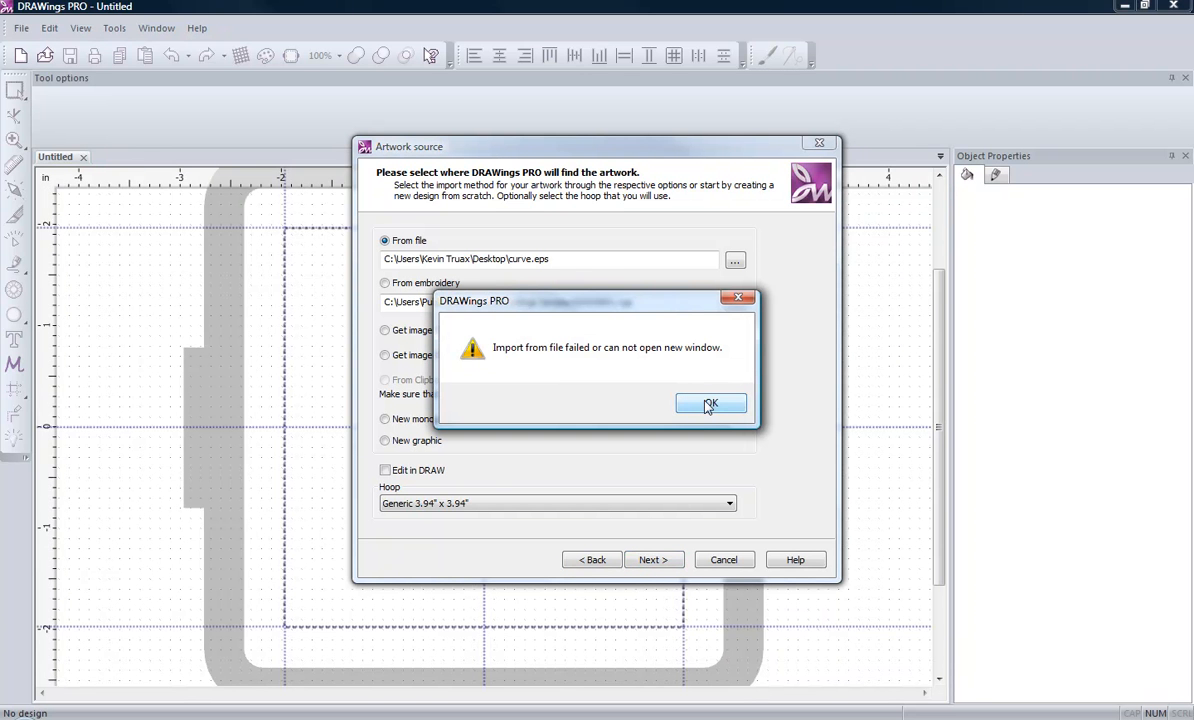
Dismiss the failed artwork import and cancel the new-design setup
click(708, 405)
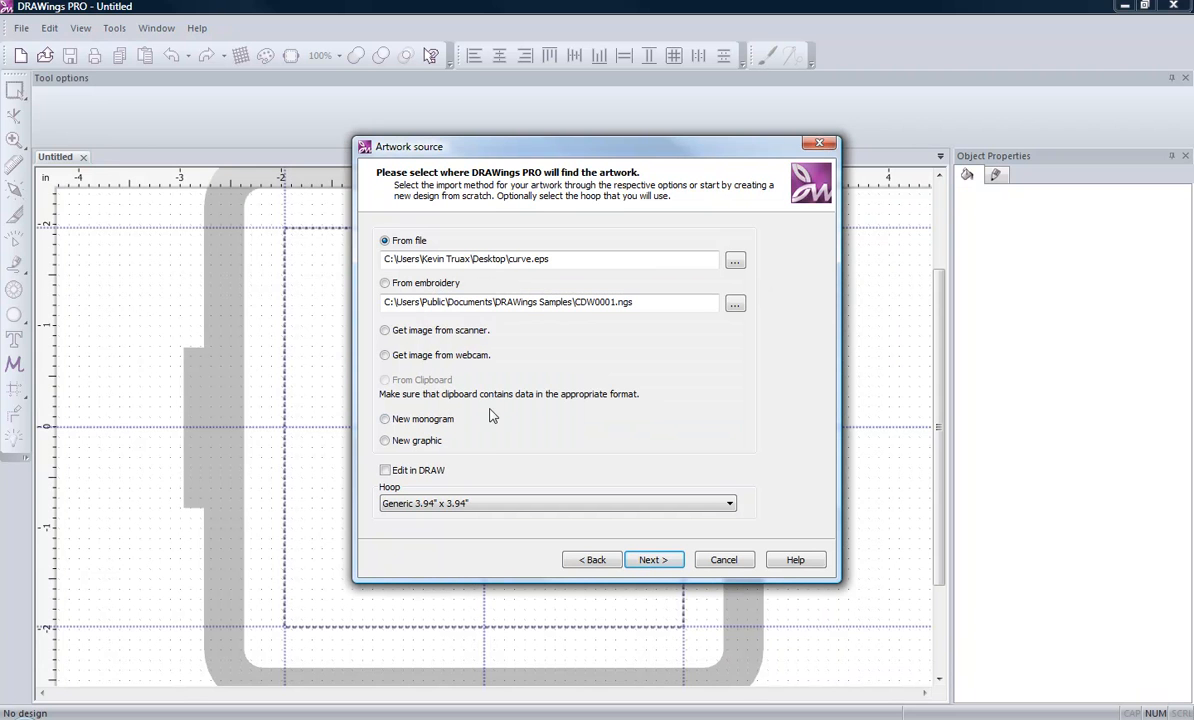
click(420, 420)
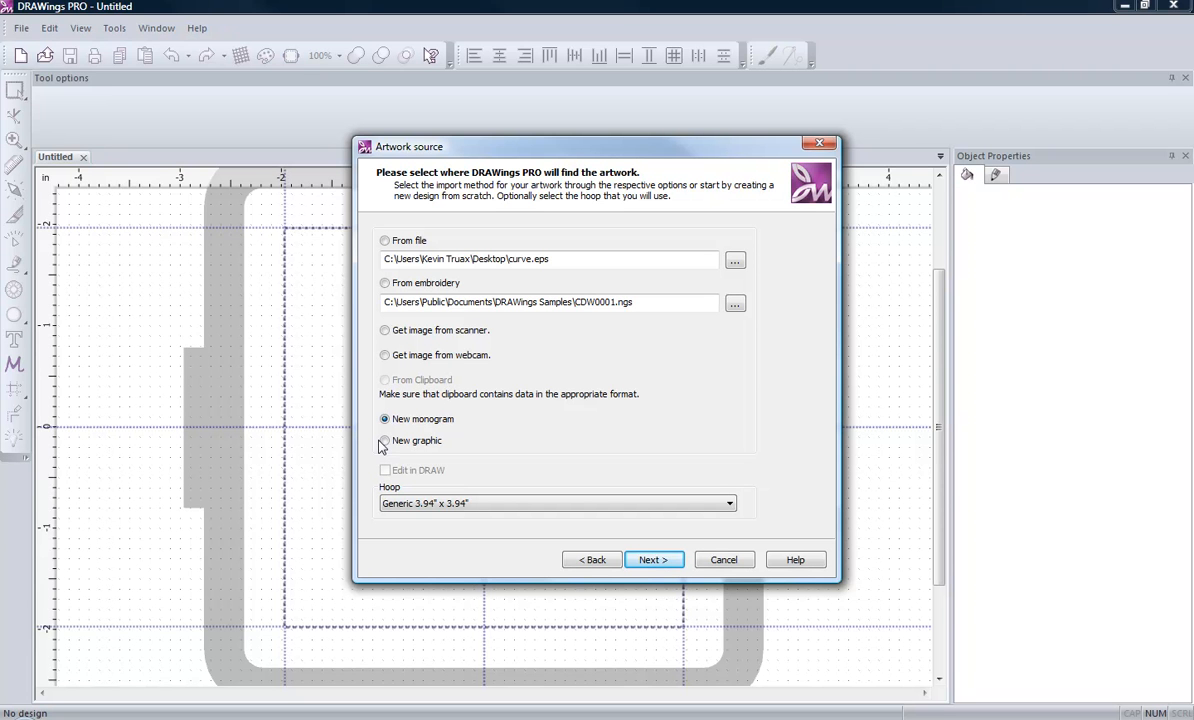
click(722, 559)
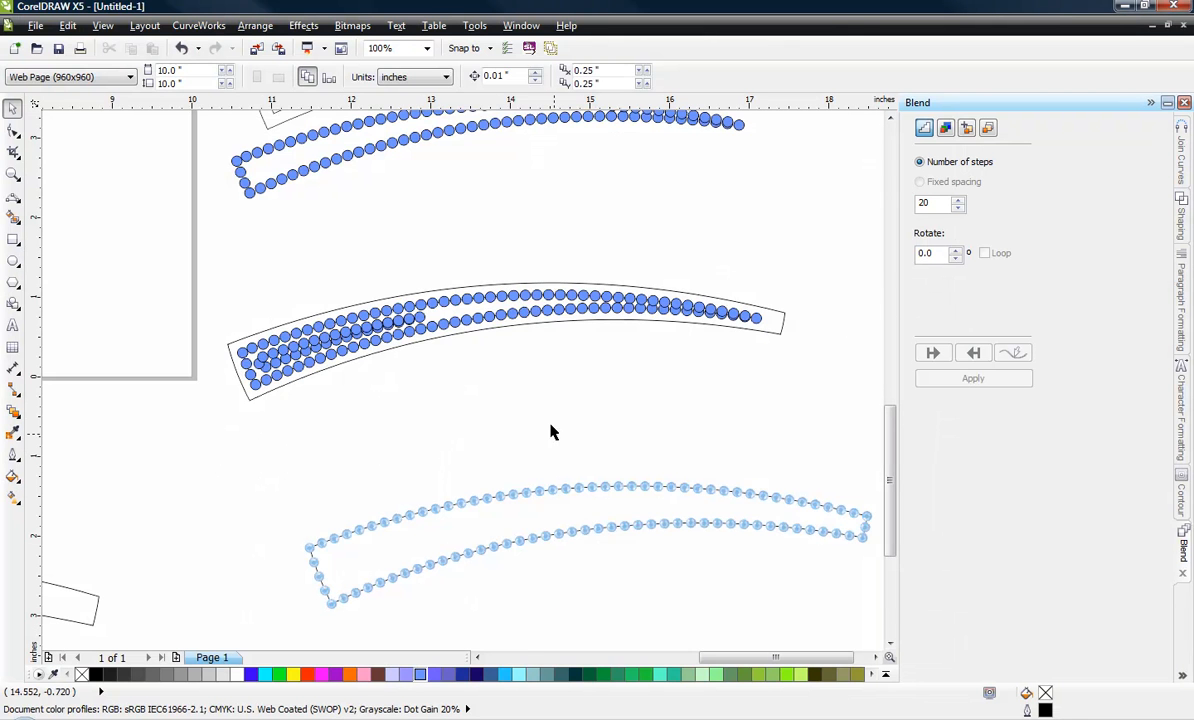
In CorelDRAW, move the empty curved outline from below the page up onto its lower edge, at about X 6.1", Y 0.1"
scroll(551, 432, down, 2)
click(363, 357)
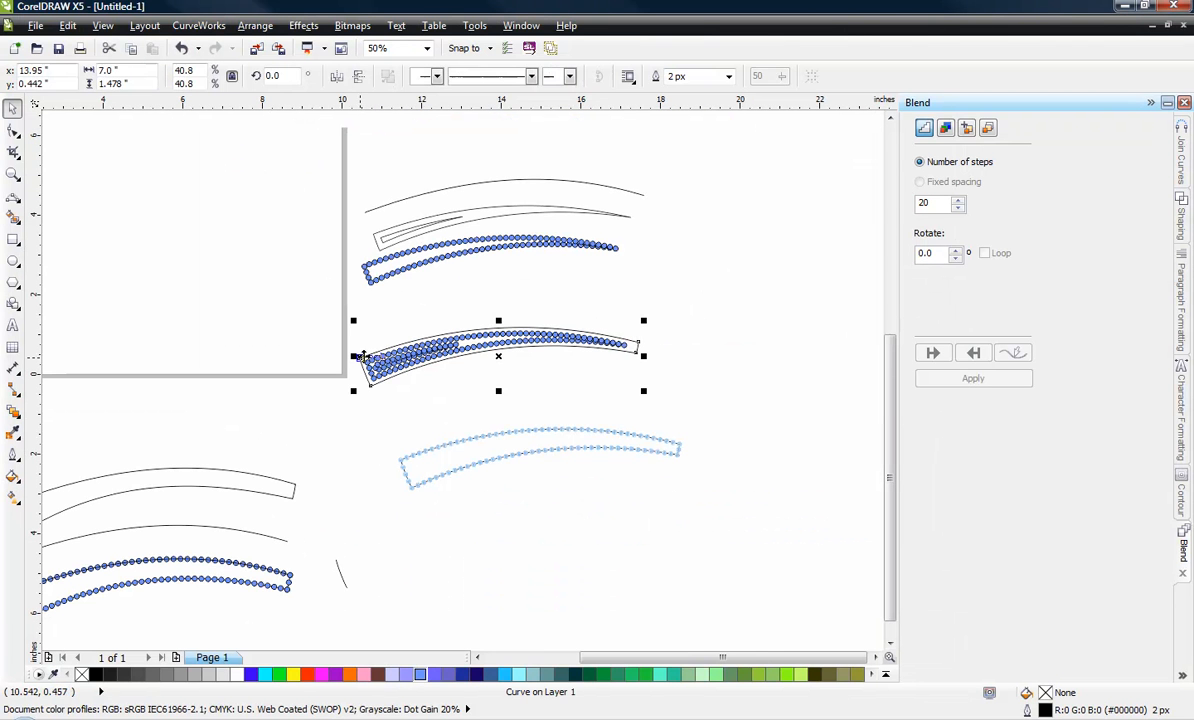
click(206, 475)
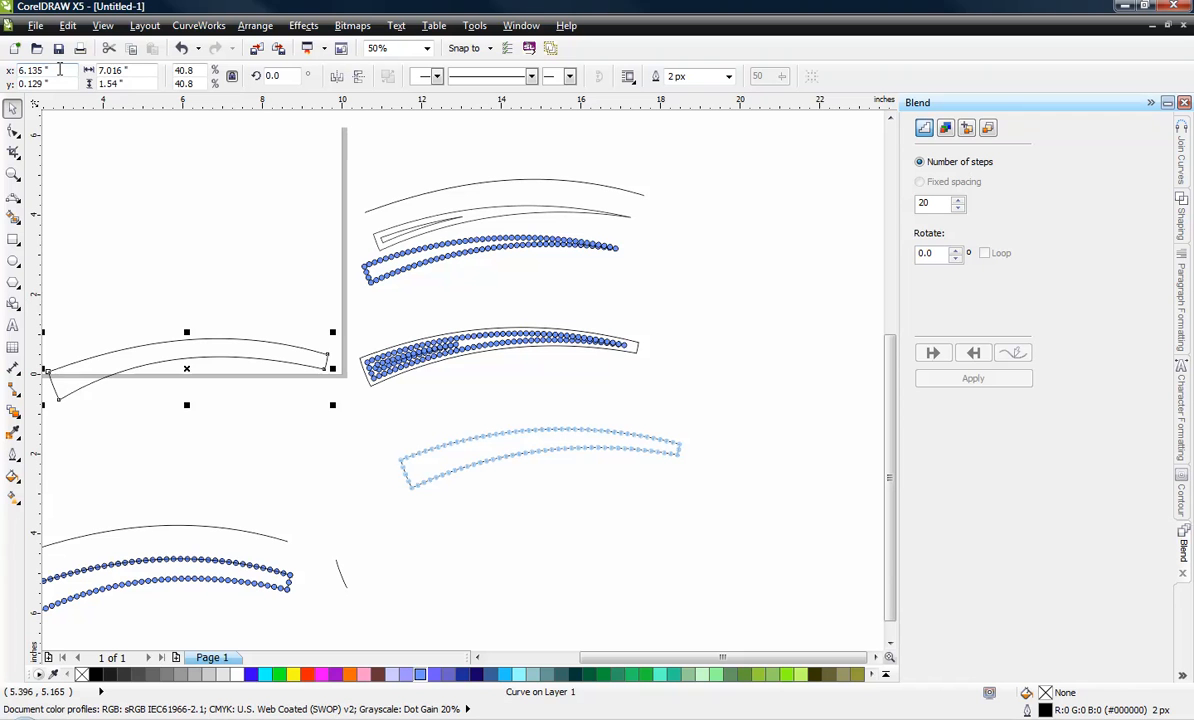
Export only the selected curved outline to the Desktop as Untitled-1.cmx in the CMX - Corel Presentation Exchange format
click(35, 25)
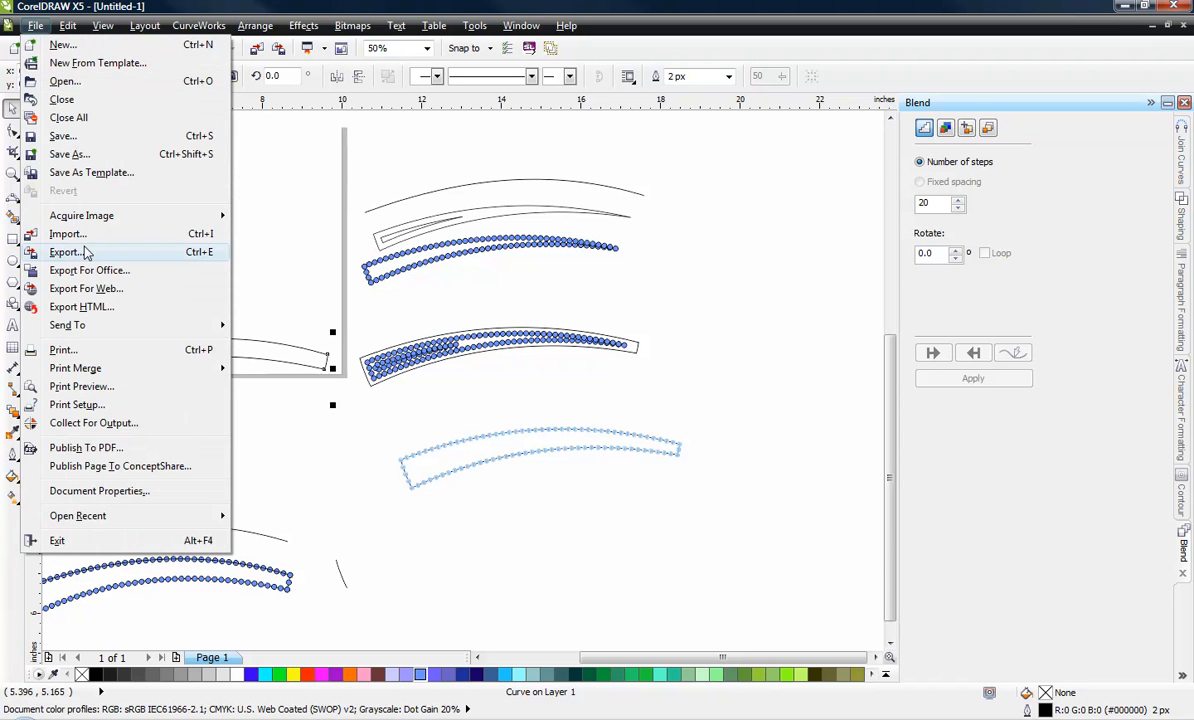
key(Escape)
key(ctrl+e)
click(550, 435)
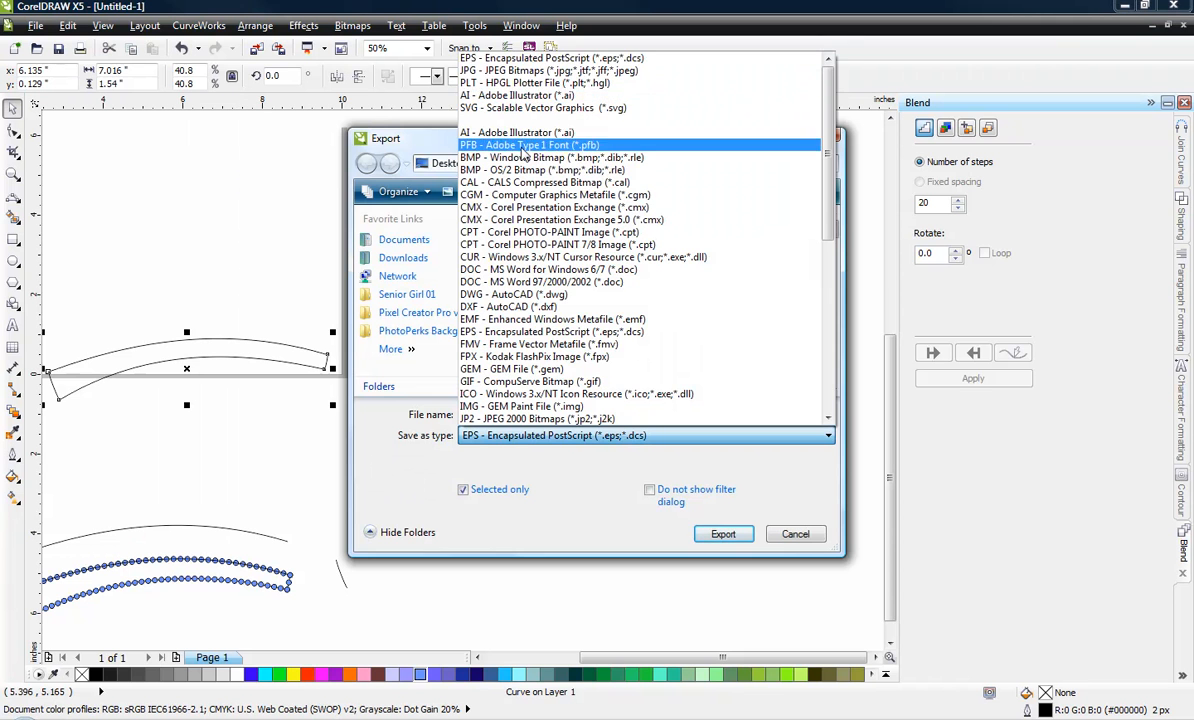
click(521, 208)
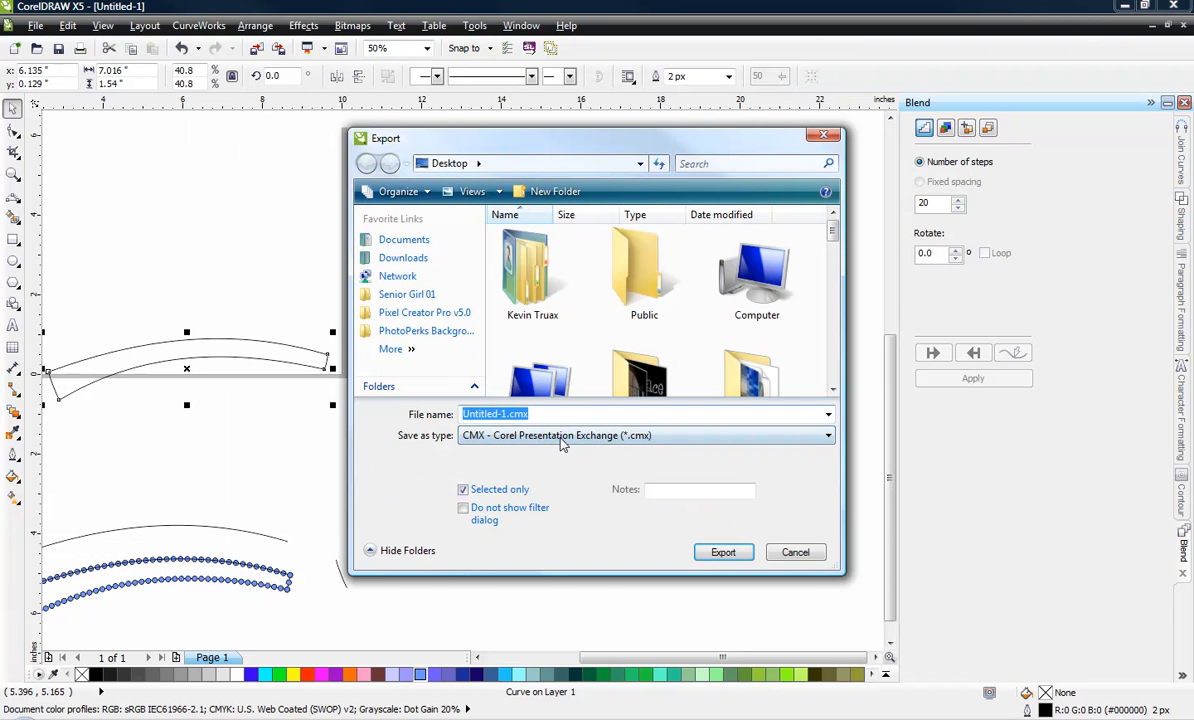
click(726, 556)
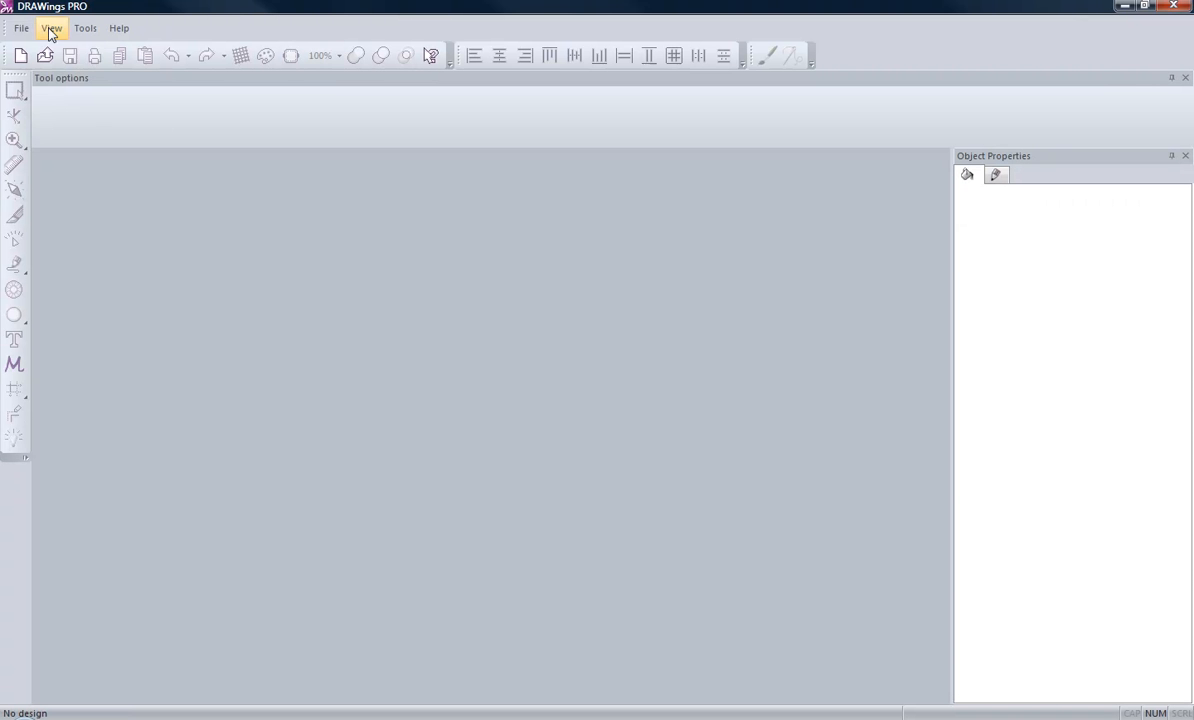
In DRAWings PRO, start another new document with the fabric set to <None>
click(22, 28)
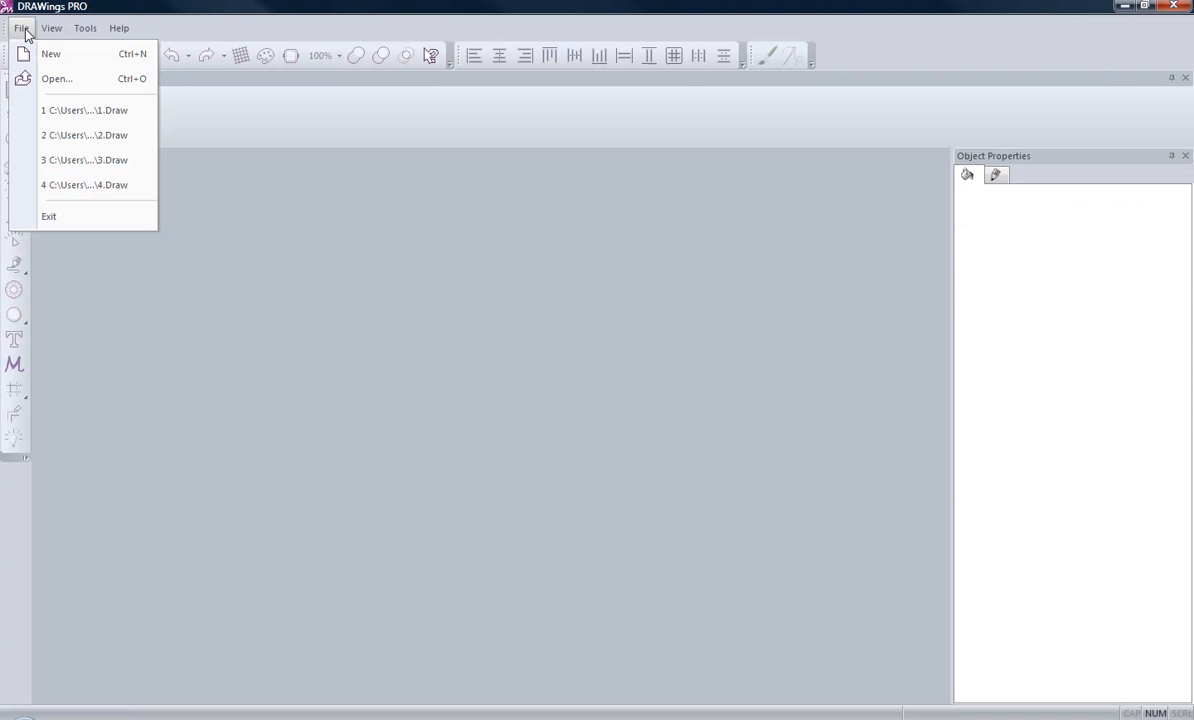
click(60, 56)
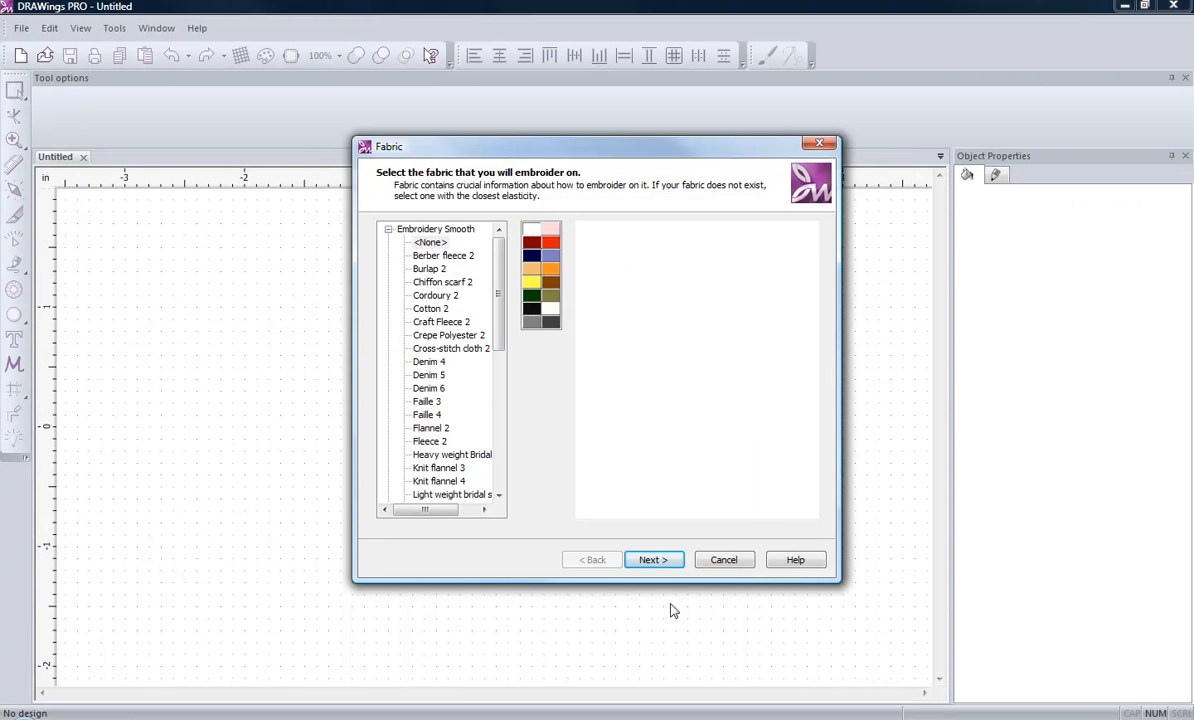
click(655, 559)
Import Untitled-1.cmx from the Desktop as artwork with the Generic 3.94" x 3.94" hoop and the black thread of the RGB palette
click(736, 261)
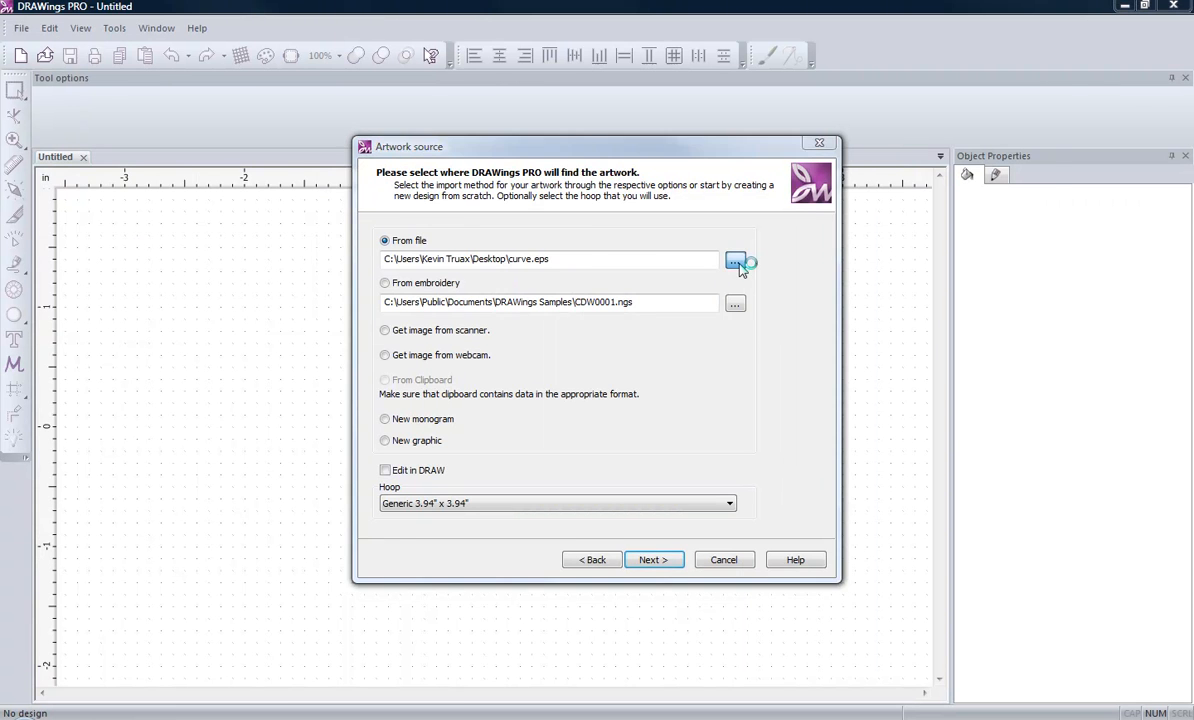
drag(1024, 200, 1035, 372)
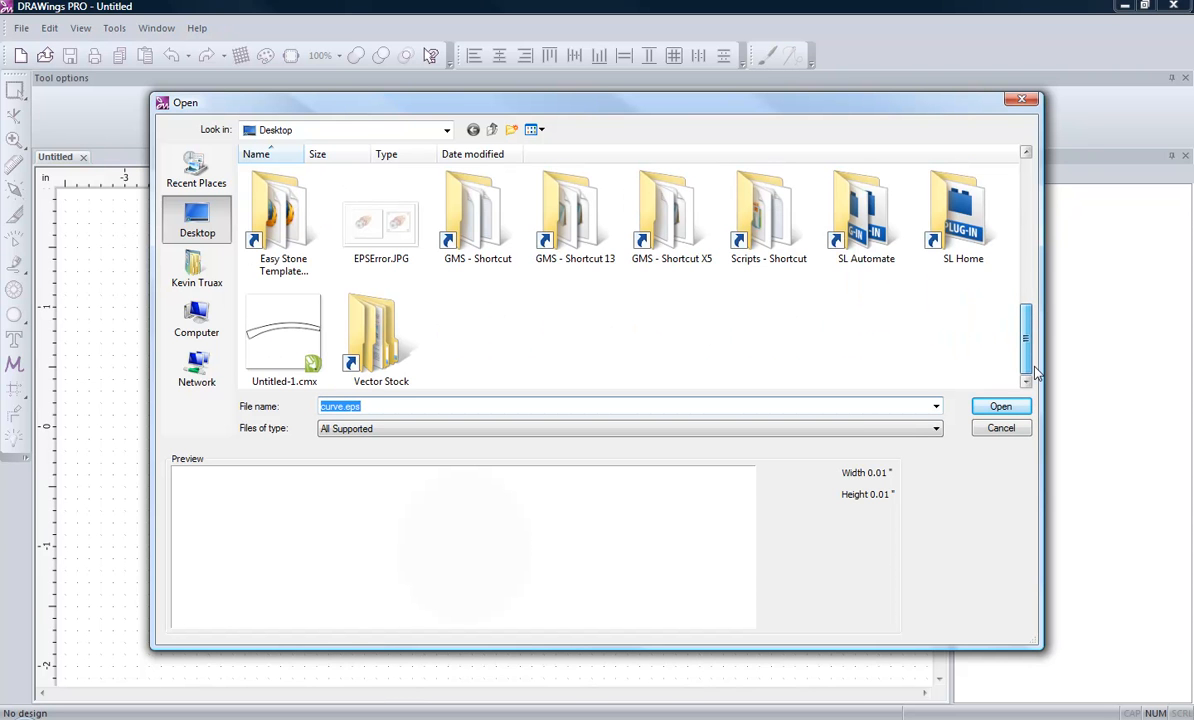
double_click(275, 325)
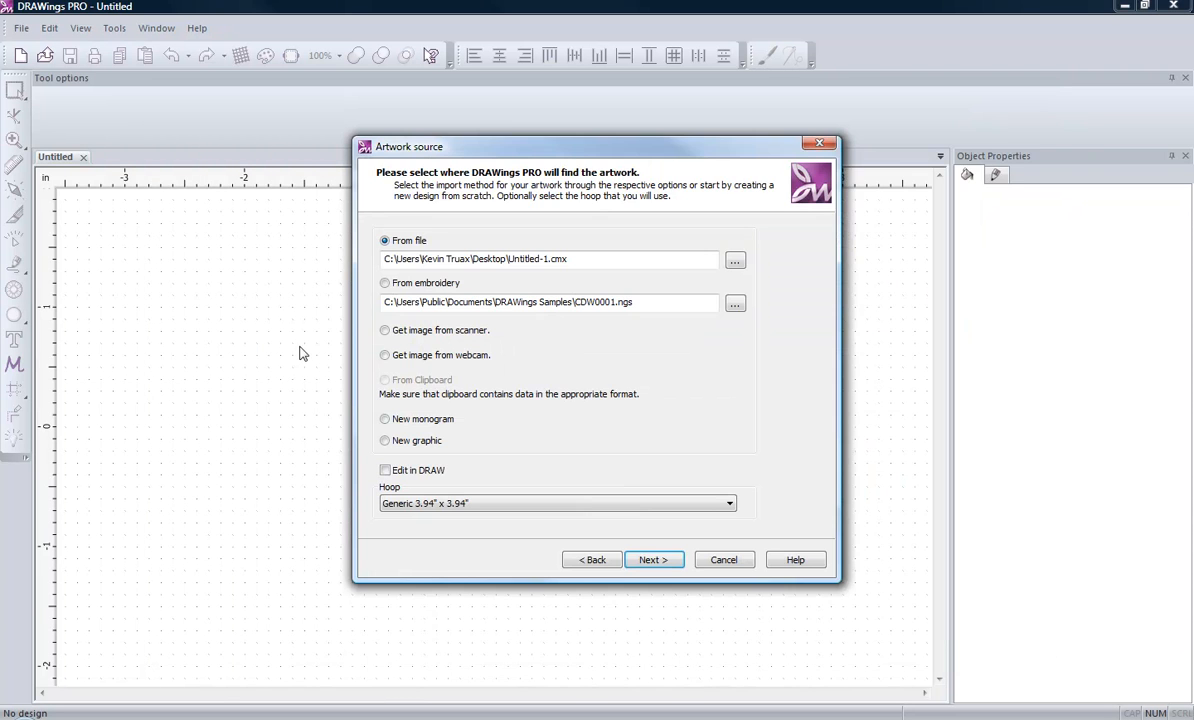
click(660, 560)
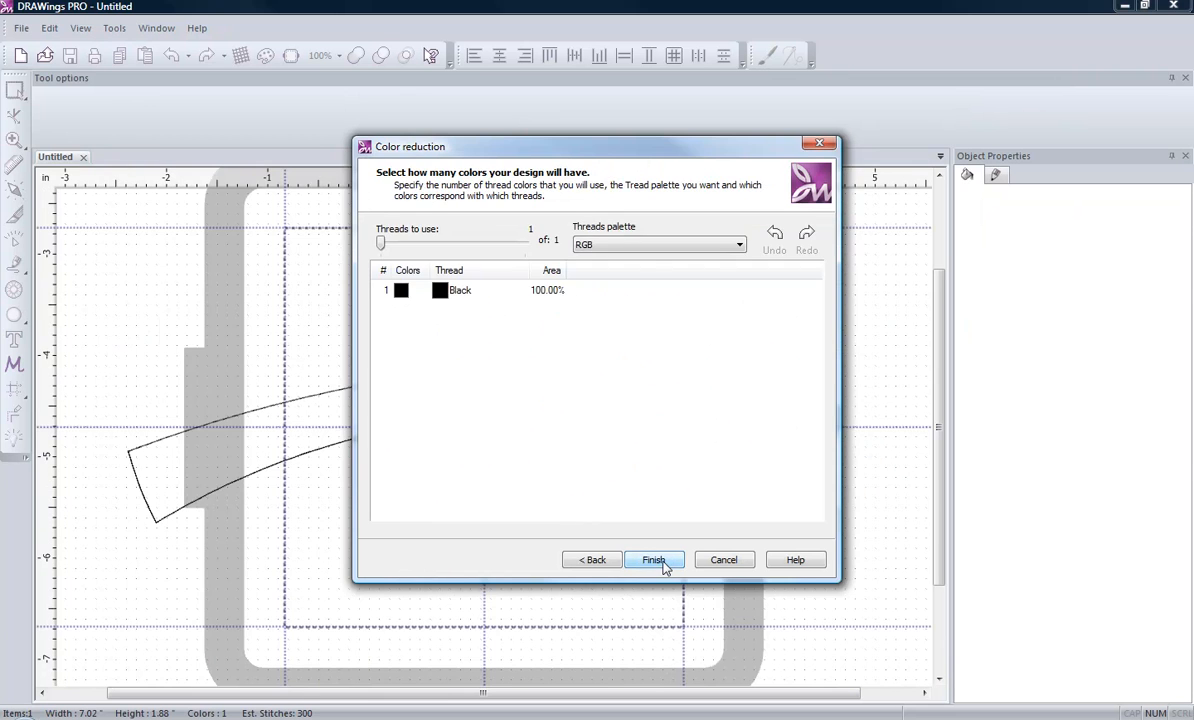
click(653, 560)
Hide the embroidery hoop around the imported curve and deselect the curve
click(469, 418)
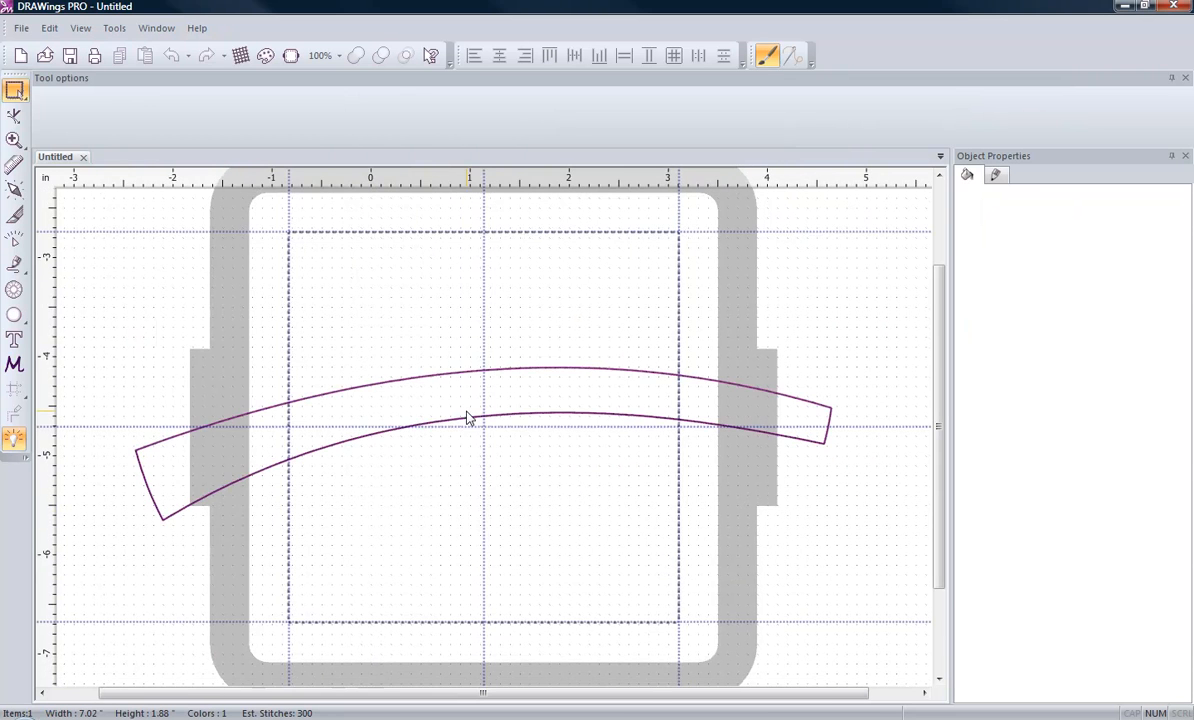
click(82, 28)
click(120, 184)
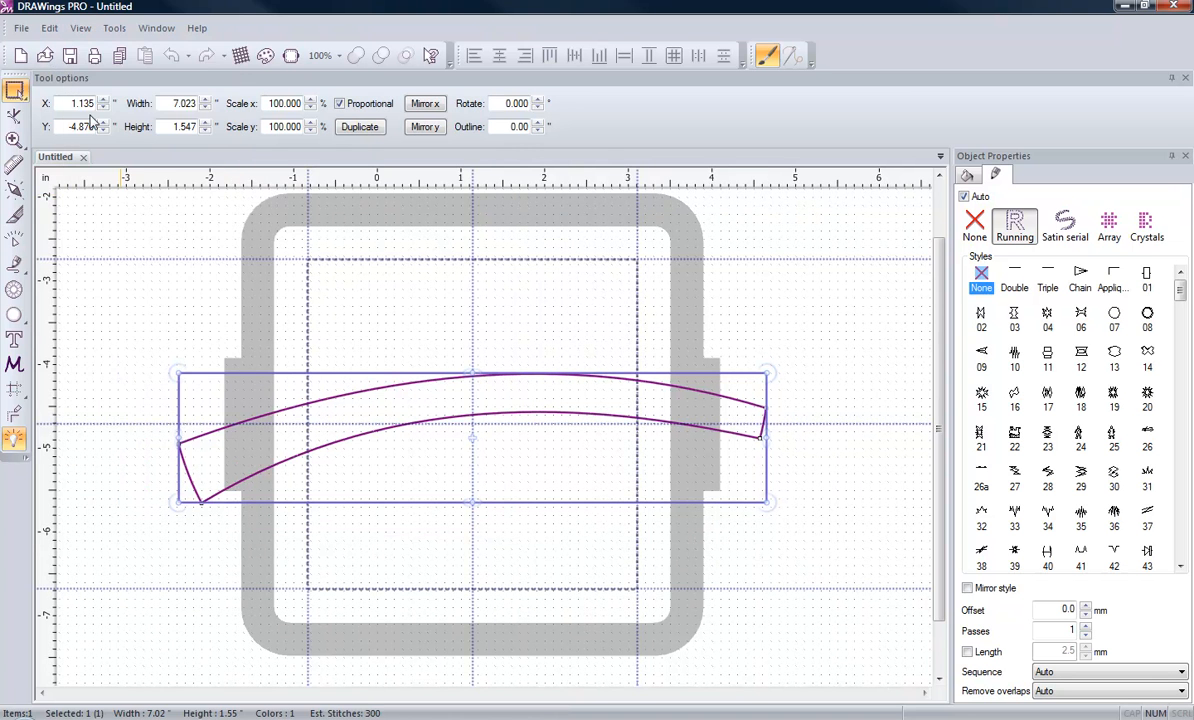
click(82, 28)
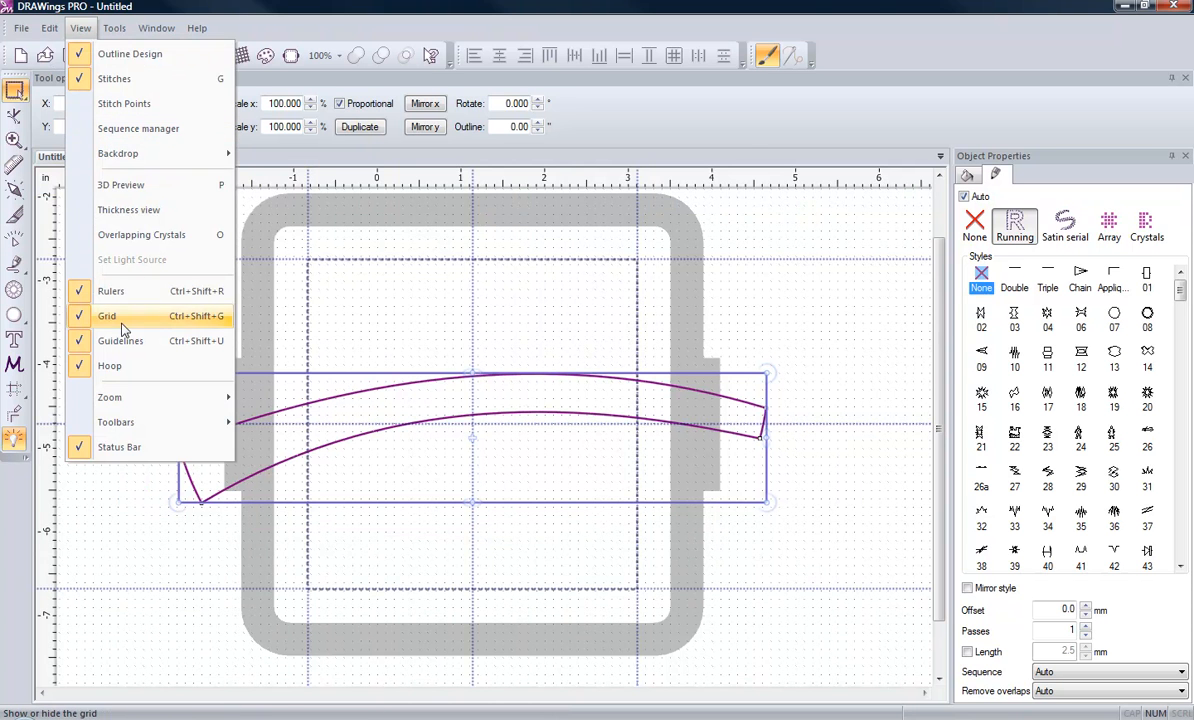
click(168, 372)
click(405, 334)
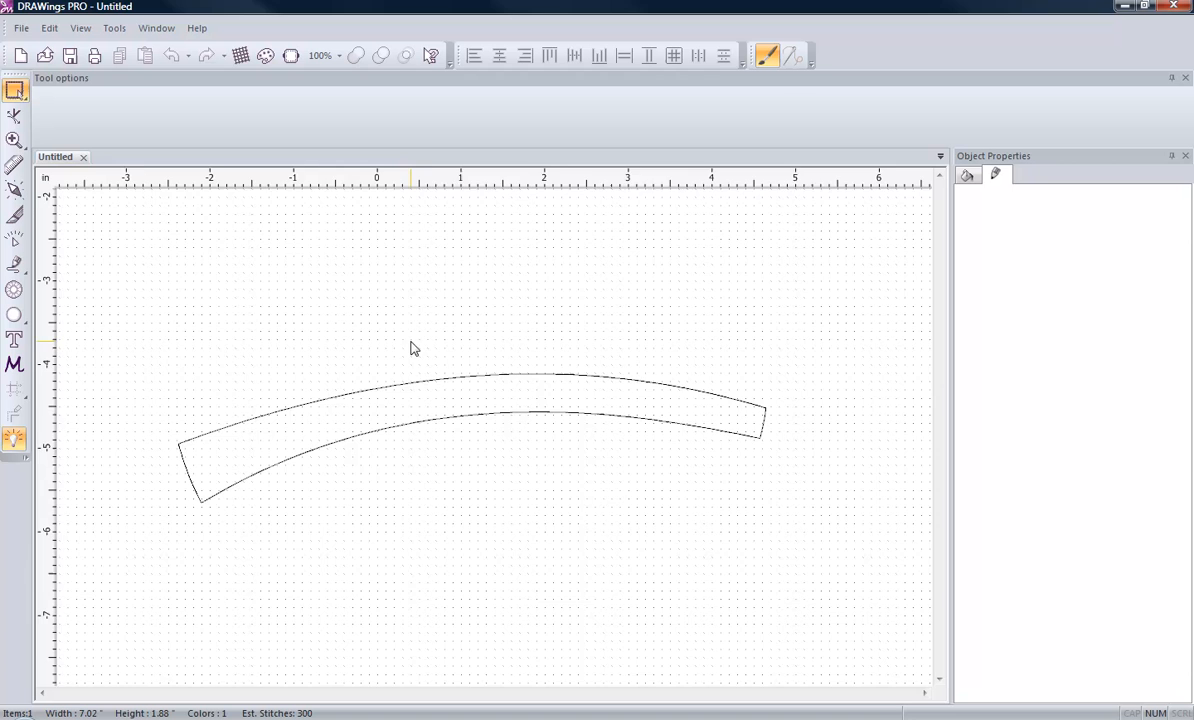
Undo the vertical stretch of the curved outline and move the outline to about X 1.55", Y -4.70"
click(448, 407)
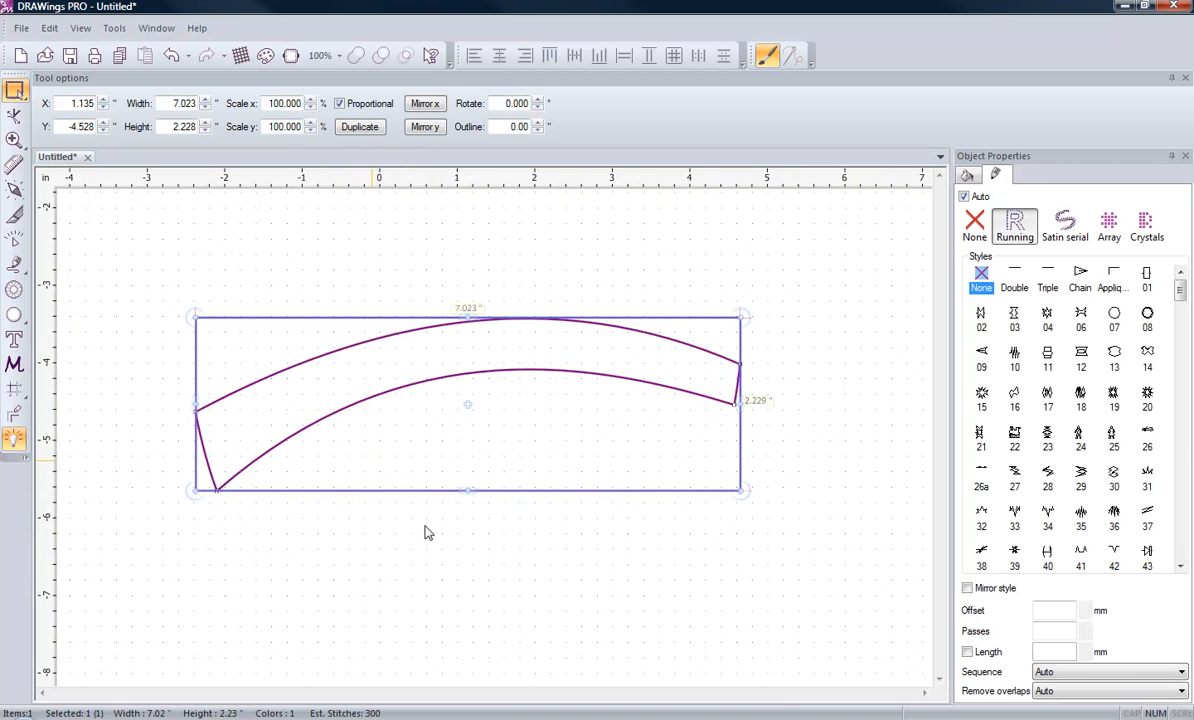
key(ctrl+z)
click(460, 420)
drag(460, 420, 492, 407)
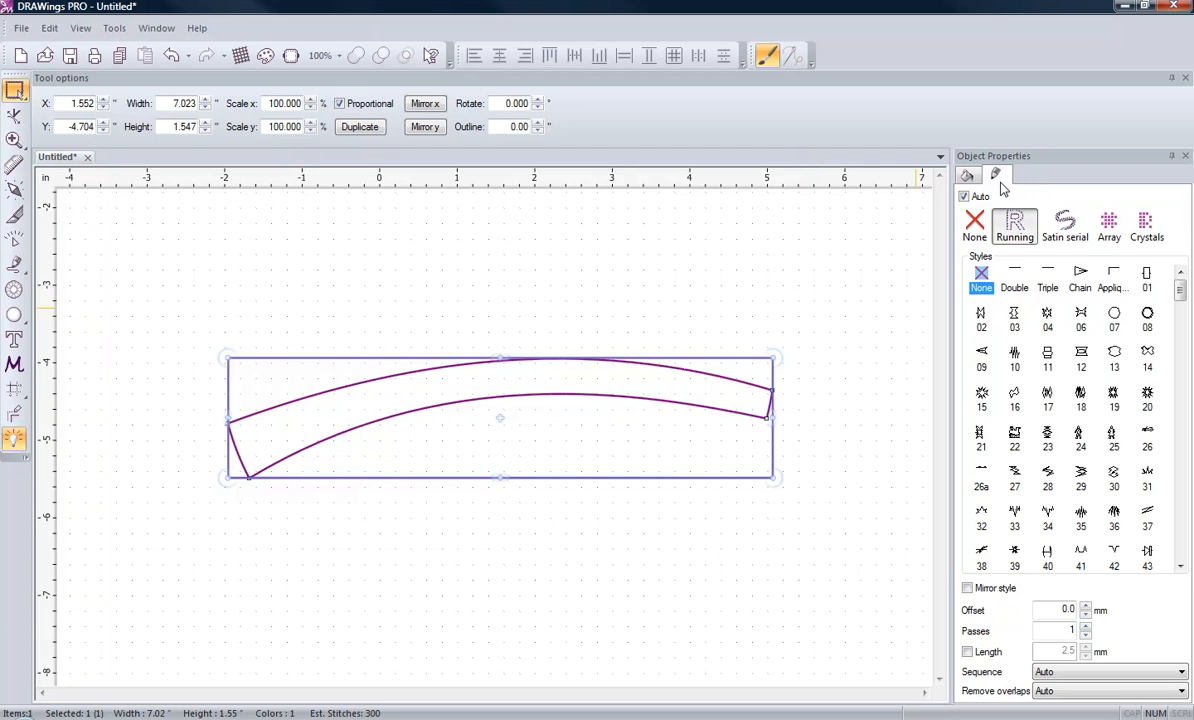
Change the curved outline's stitch type from Running to Crystals
click(1155, 232)
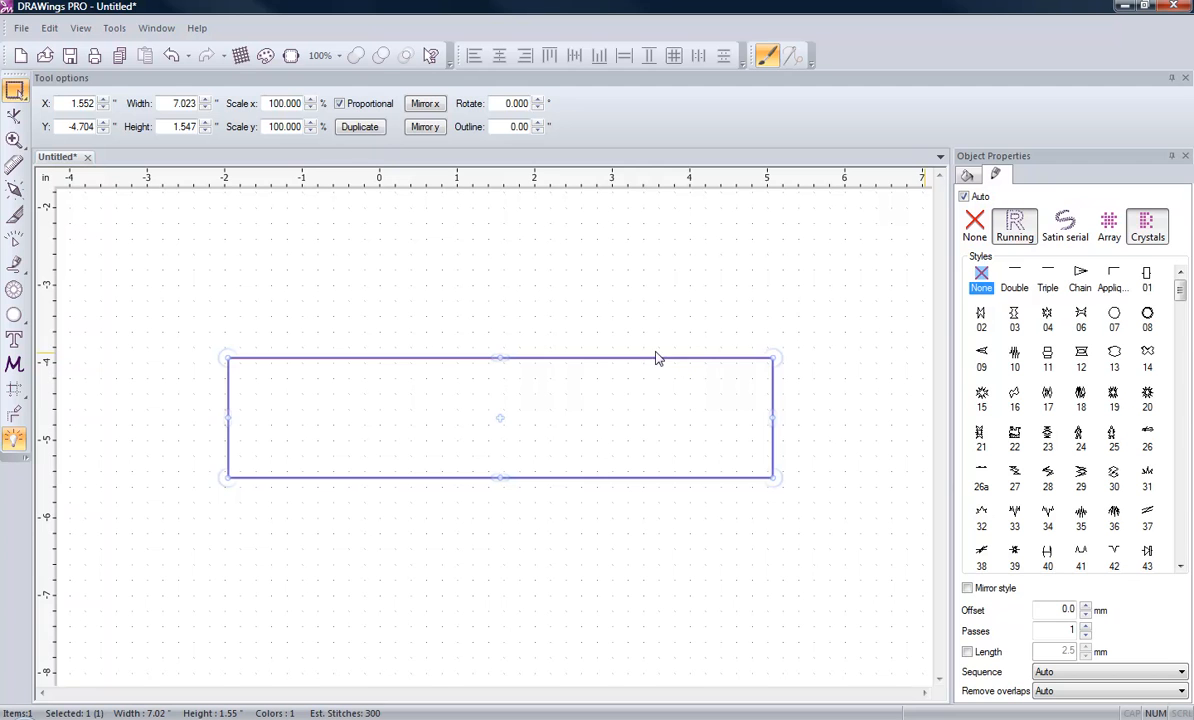
click(612, 315)
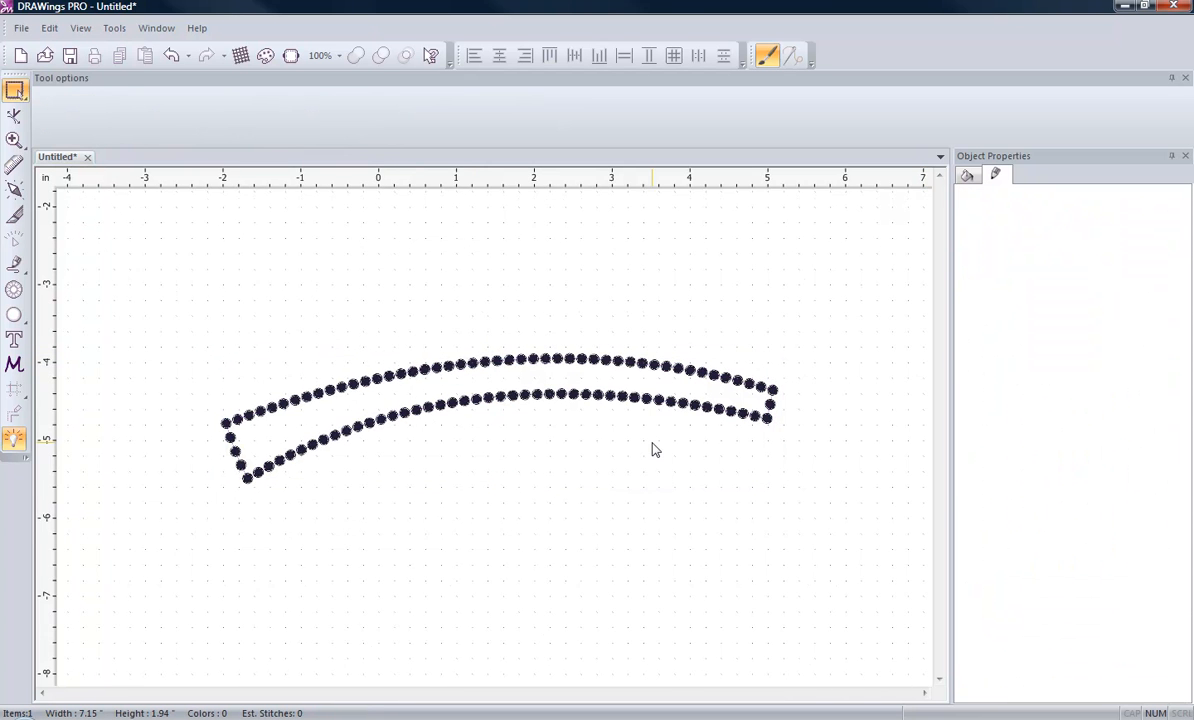
scroll(640, 452, up, 2)
Examine the crystal placement along the curve and at its corners, together with the crystal size and spacing settings
click(550, 390)
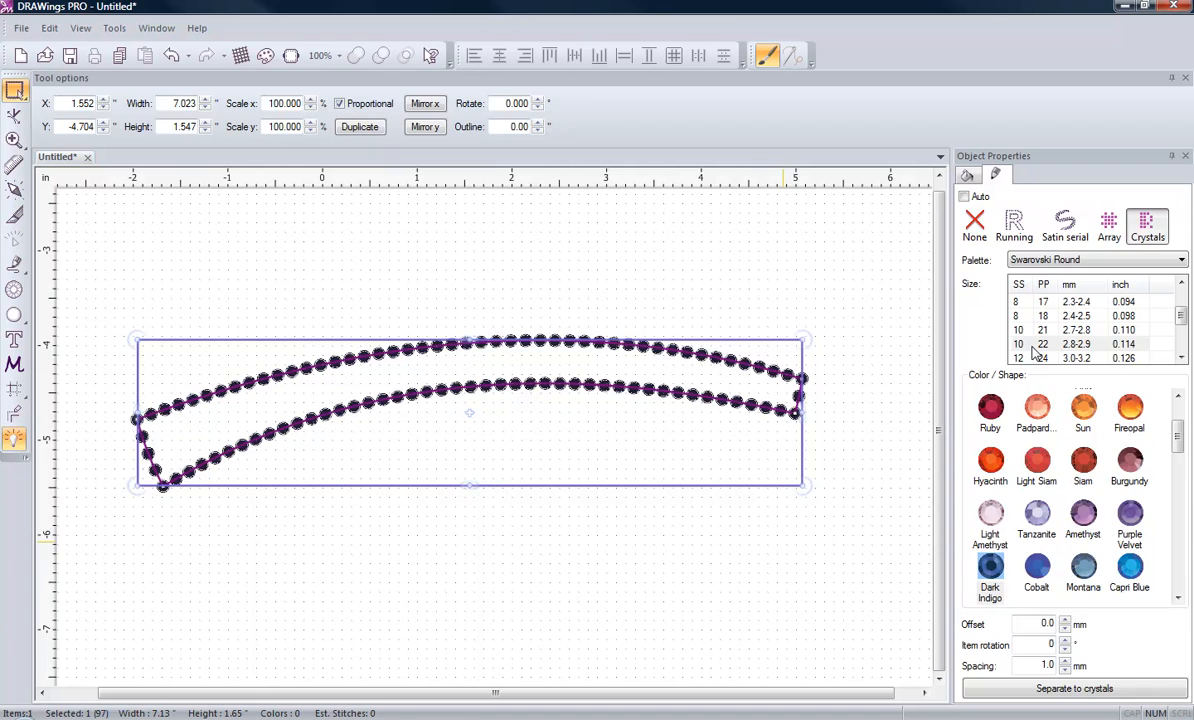
click(816, 303)
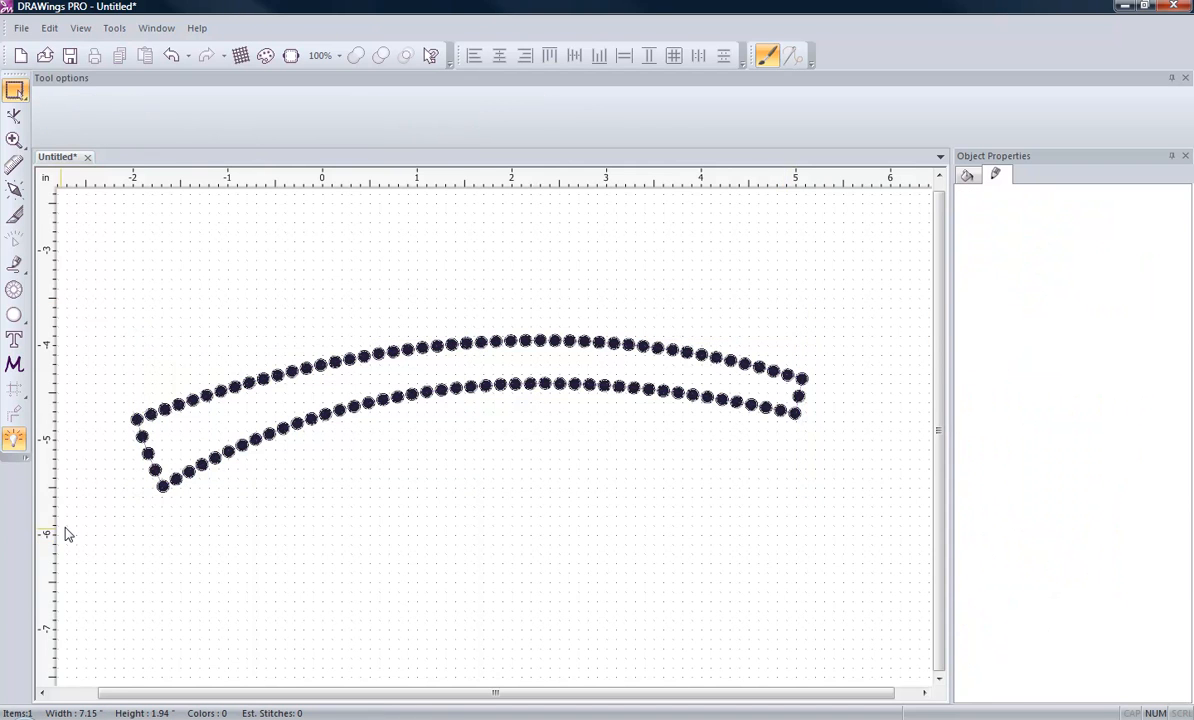
scroll(77, 437, up, 7)
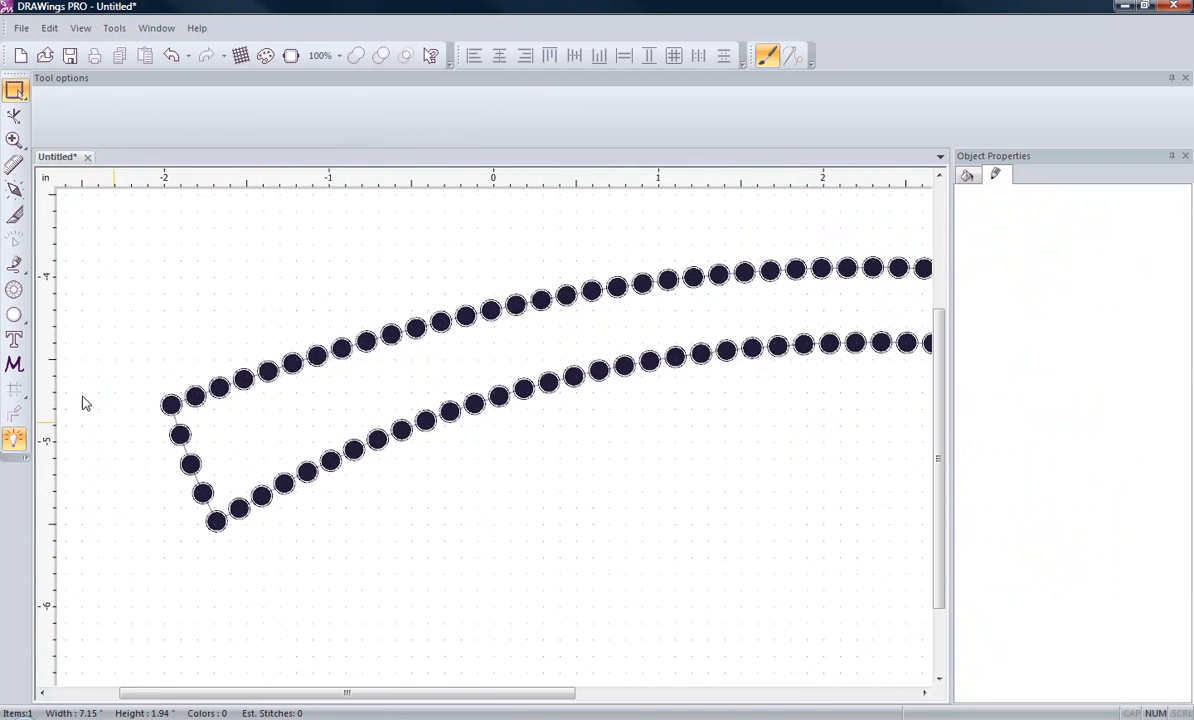
scroll(85, 403, down, 5)
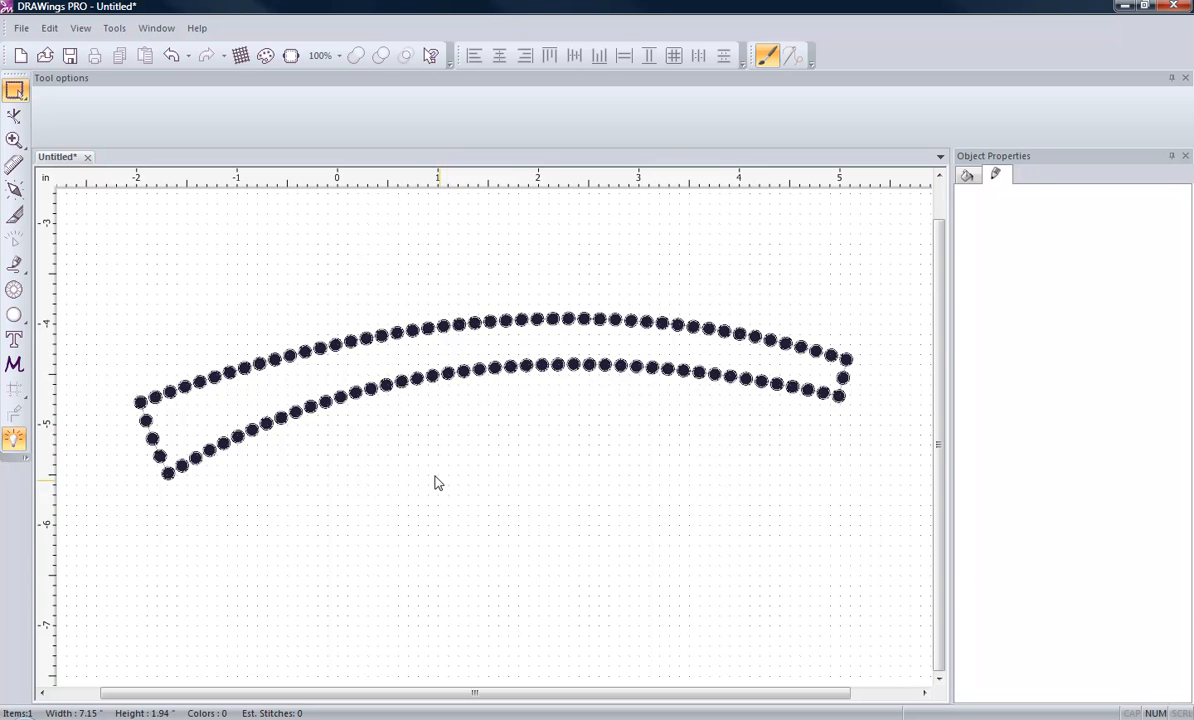
click(336, 388)
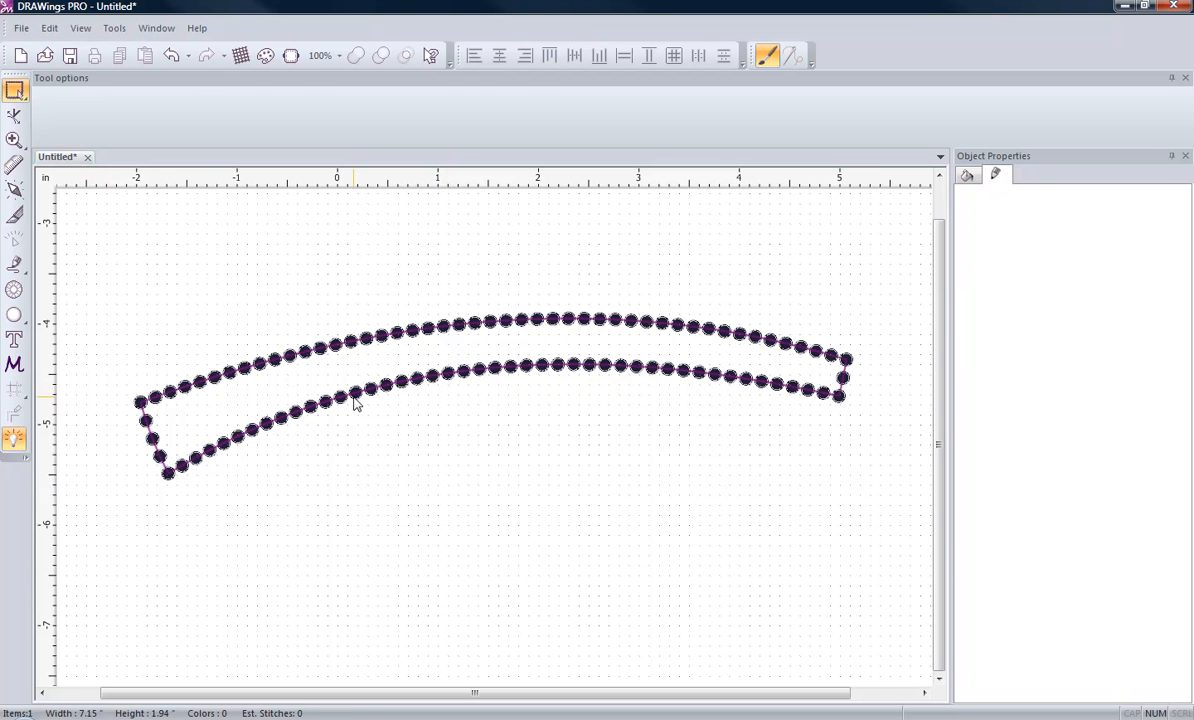
click(305, 534)
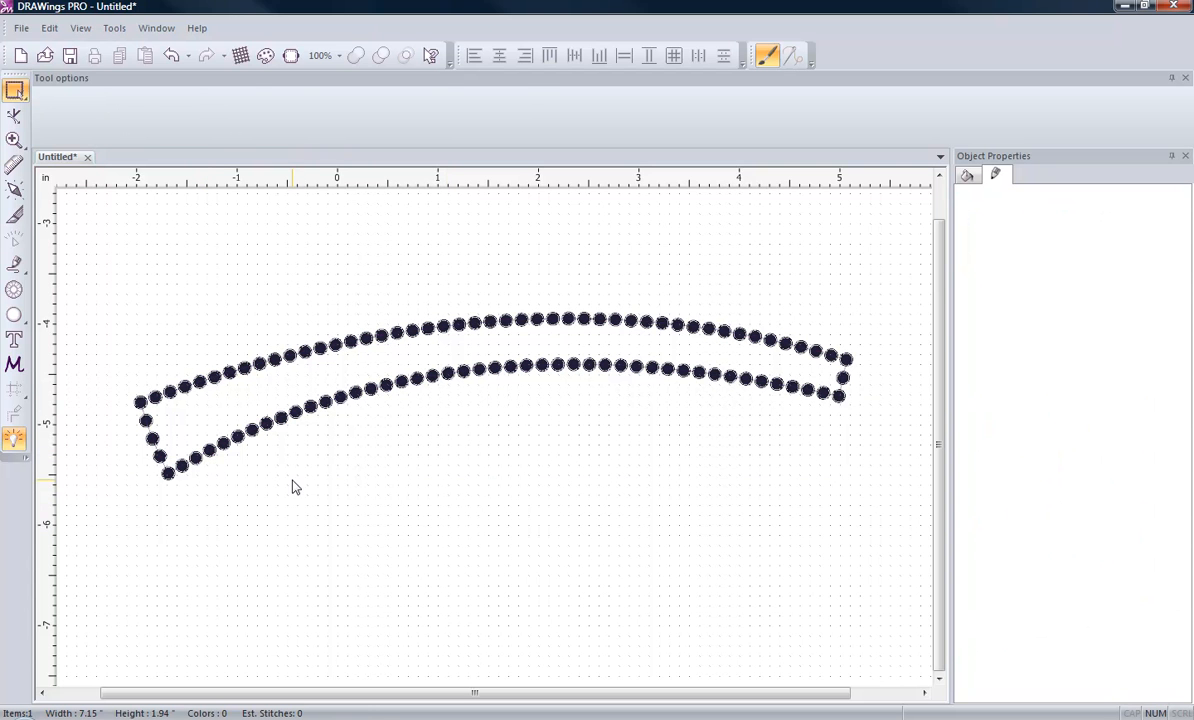
click(285, 427)
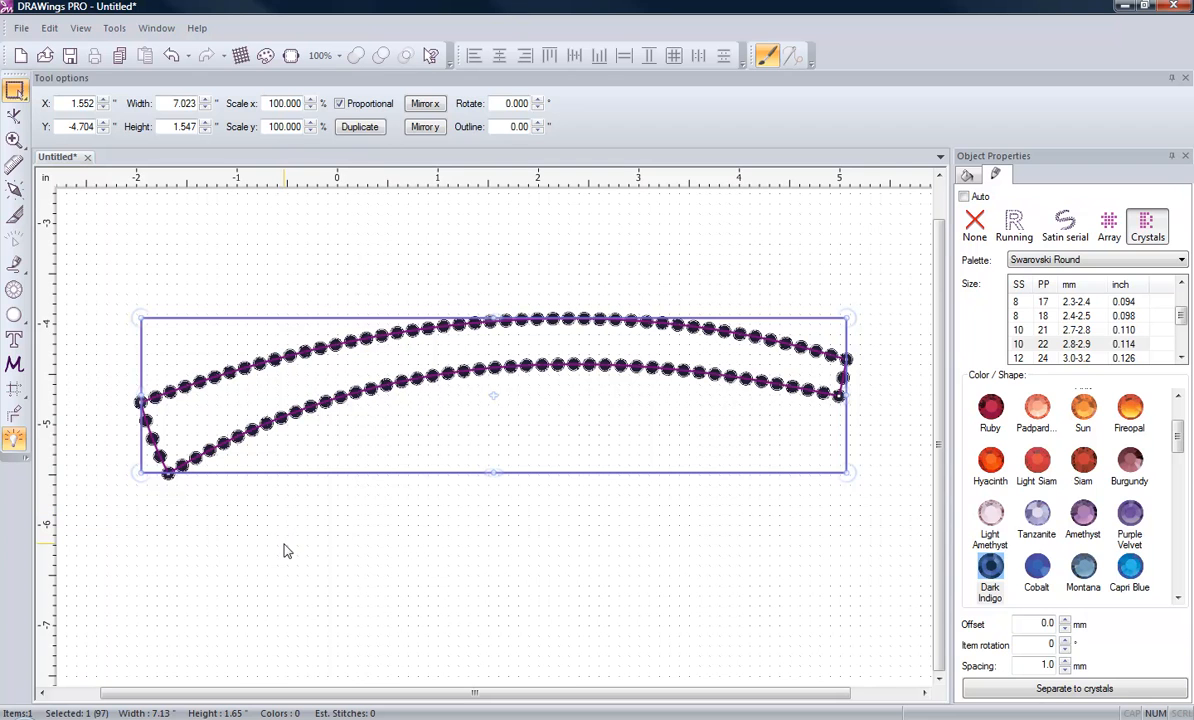
click(208, 483)
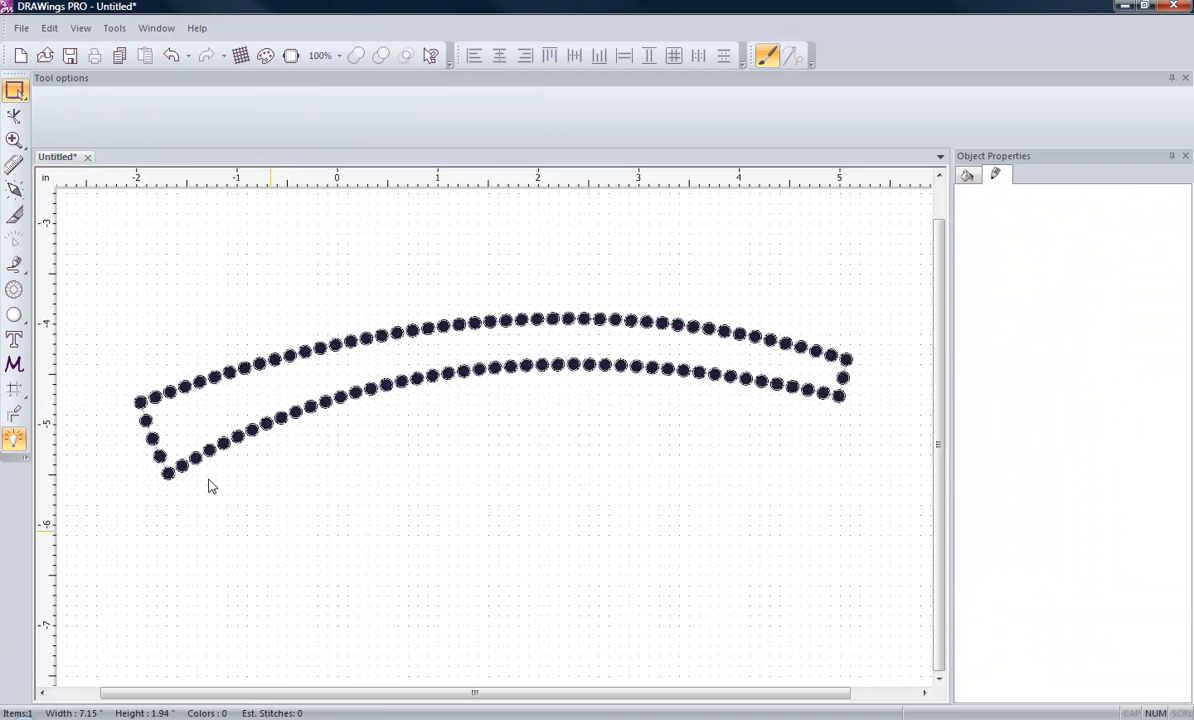
click(188, 478)
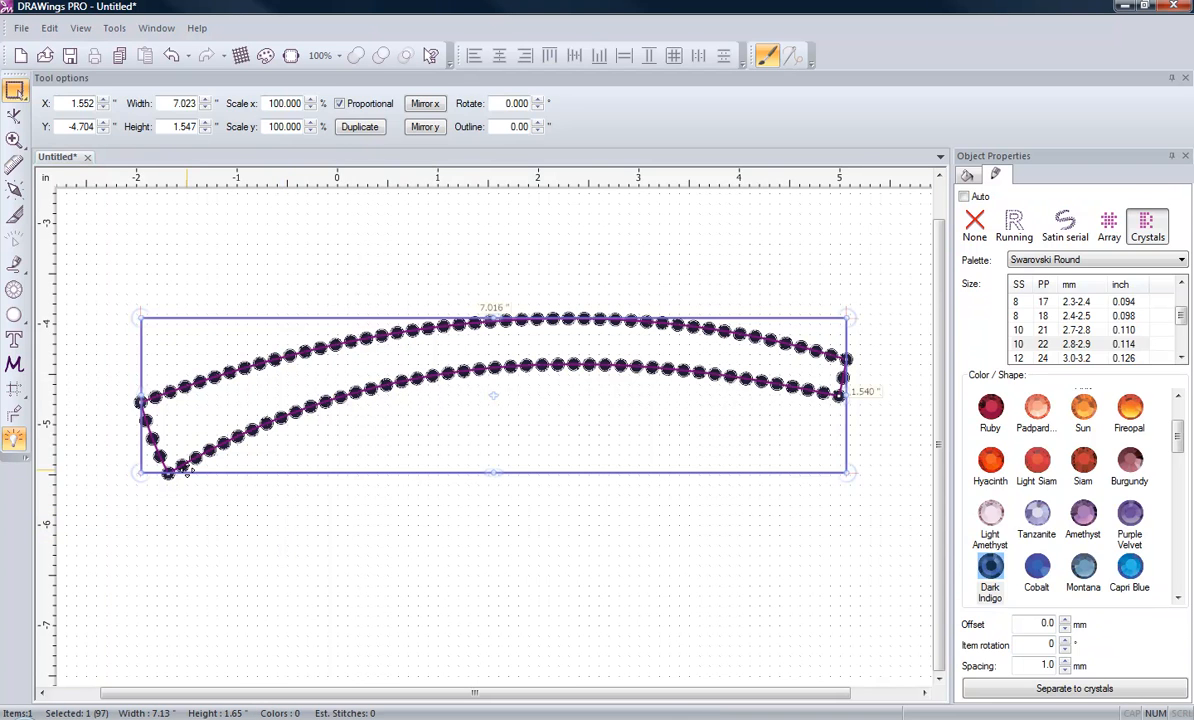
click(188, 551)
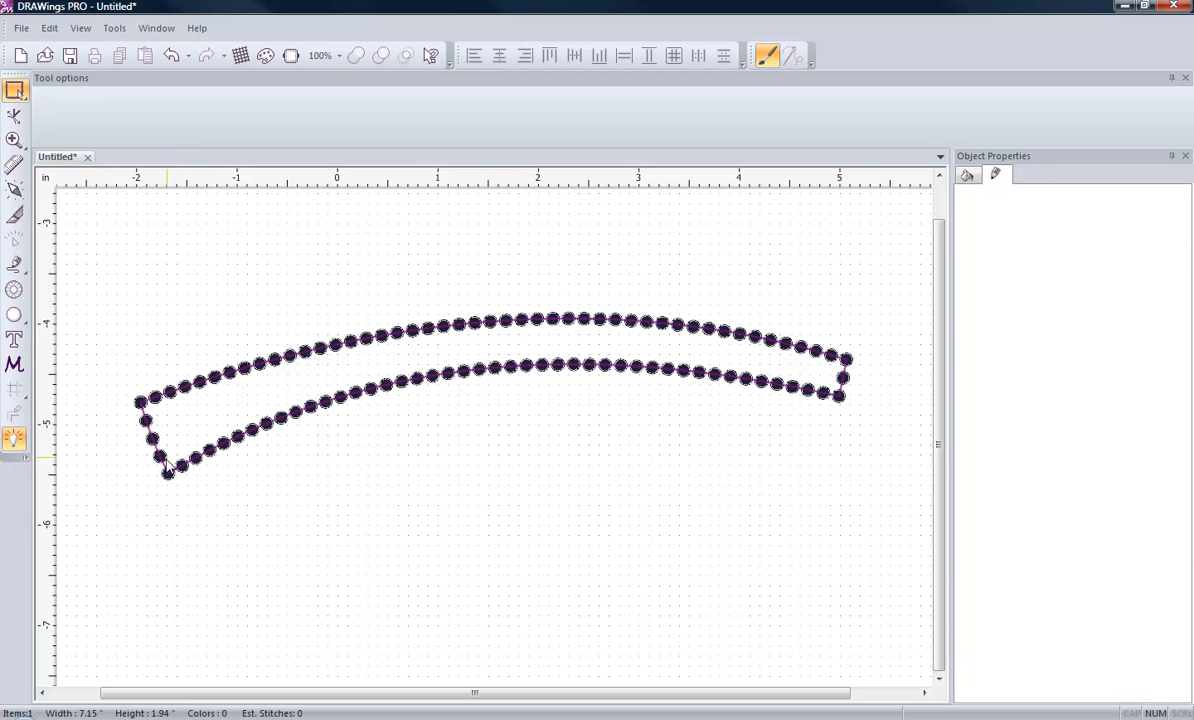
Reshape the crystal outline's lower edge by bowing it downward and pulling it back up into an arch
click(405, 328)
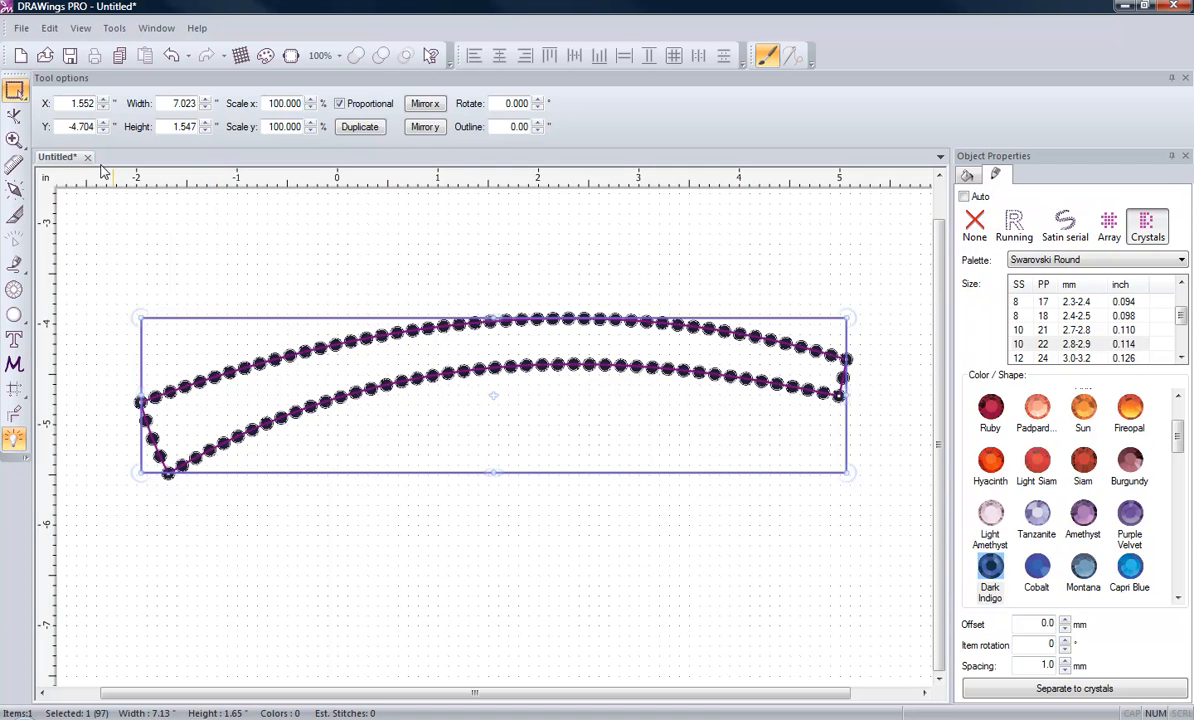
click(14, 114)
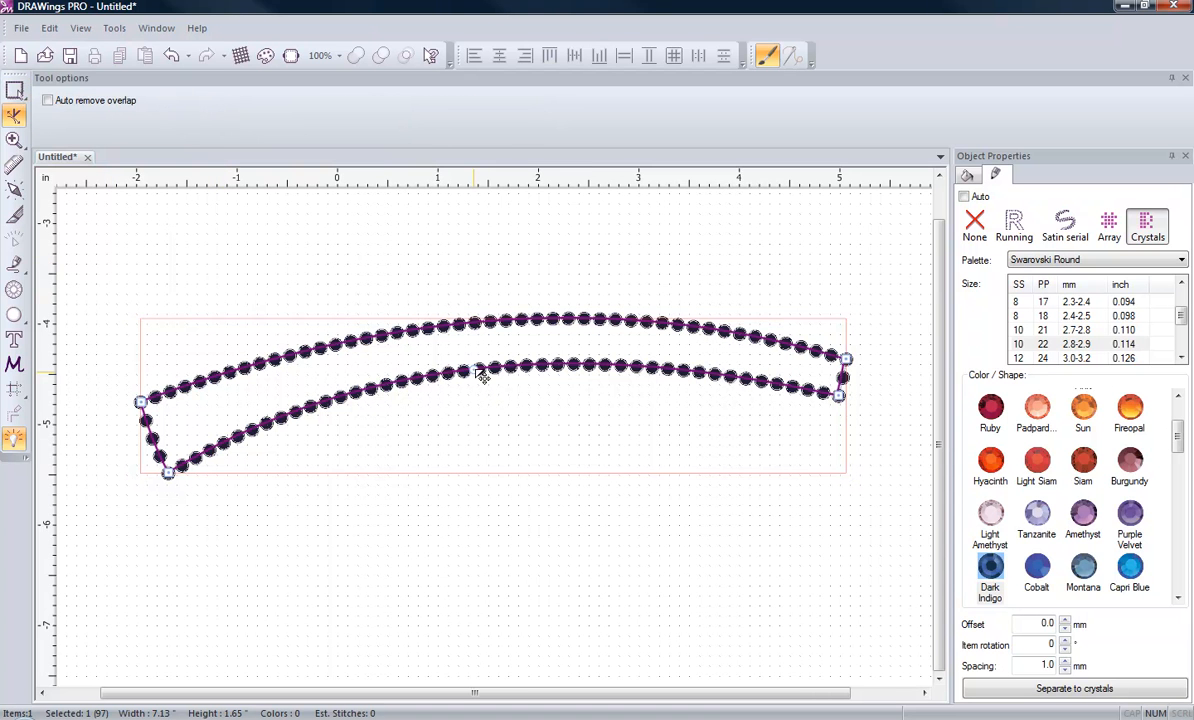
drag(482, 374, 480, 575)
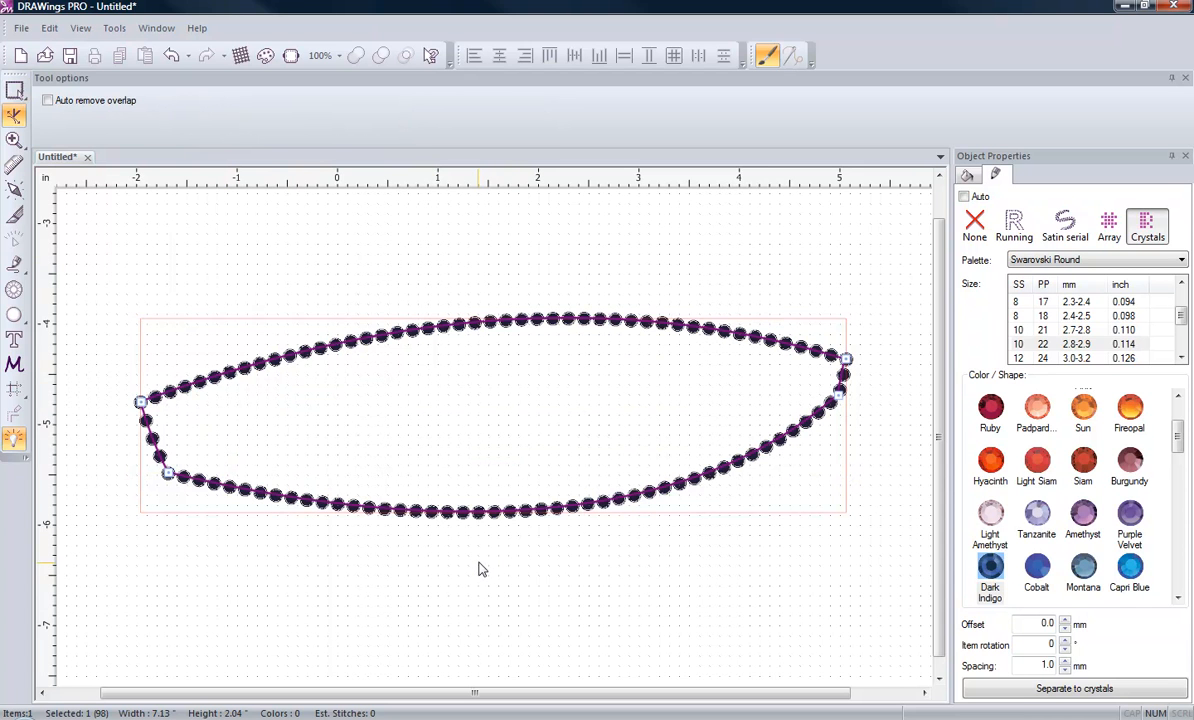
drag(513, 517, 480, 367)
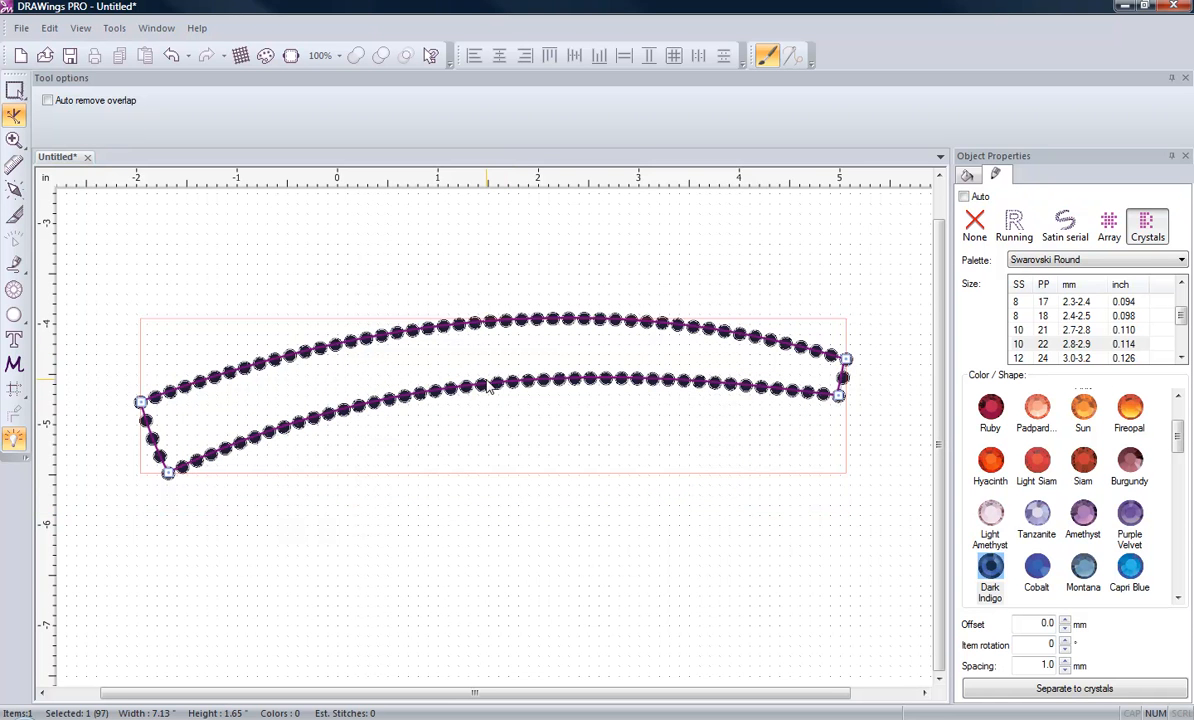
drag(487, 385, 485, 368)
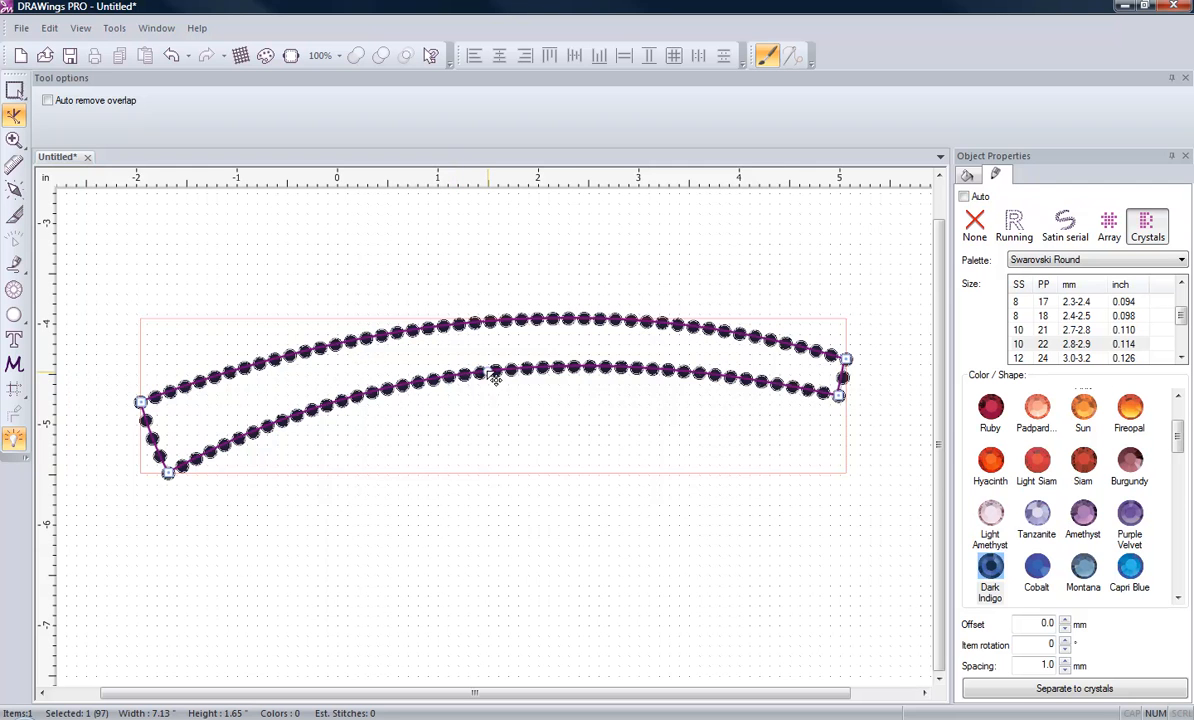
Bow the outline's lower edge deeply downward, pull it back up into an uneven curve, and deselect the outline
drag(493, 380, 508, 637)
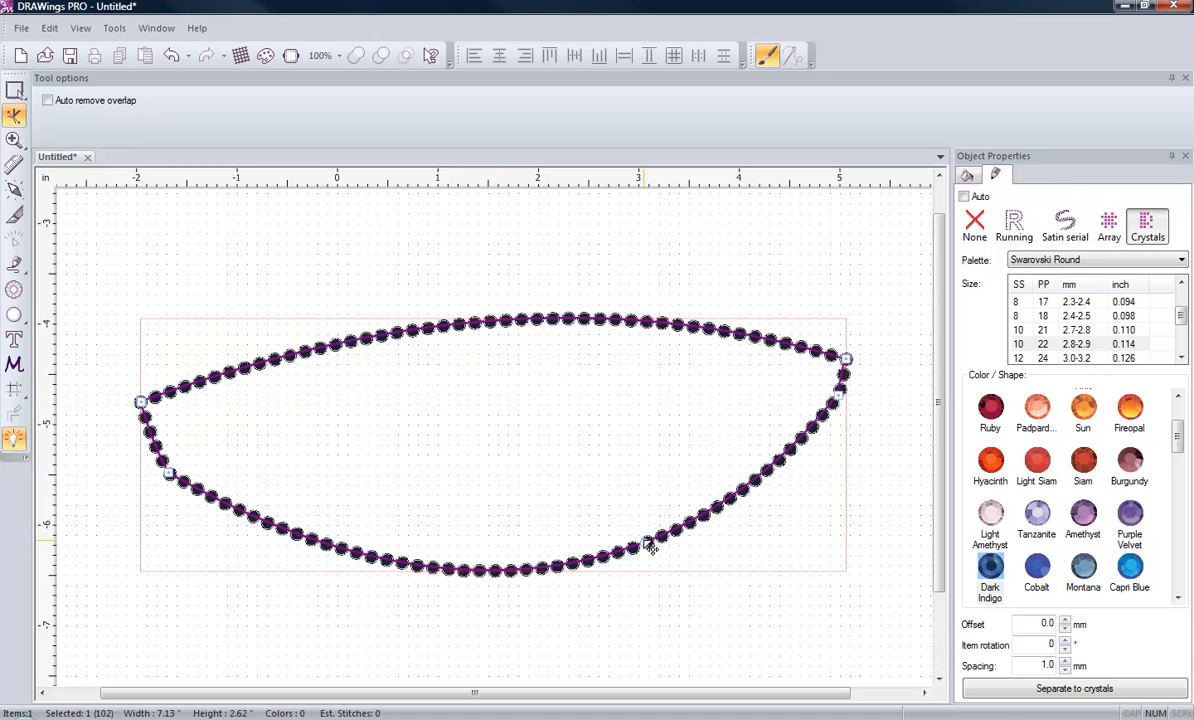
drag(647, 546, 402, 416)
click(609, 457)
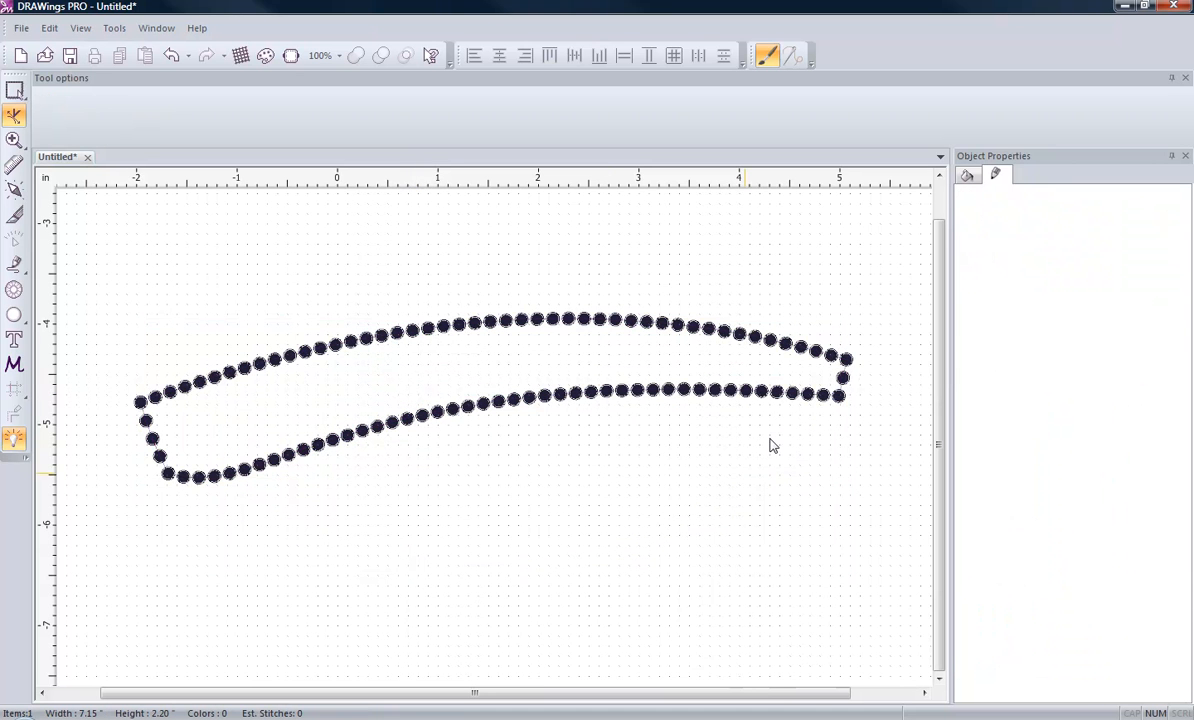
Bend the lower edge into an S-shaped wave by repositioning the curve handles of its two end nodes
click(497, 413)
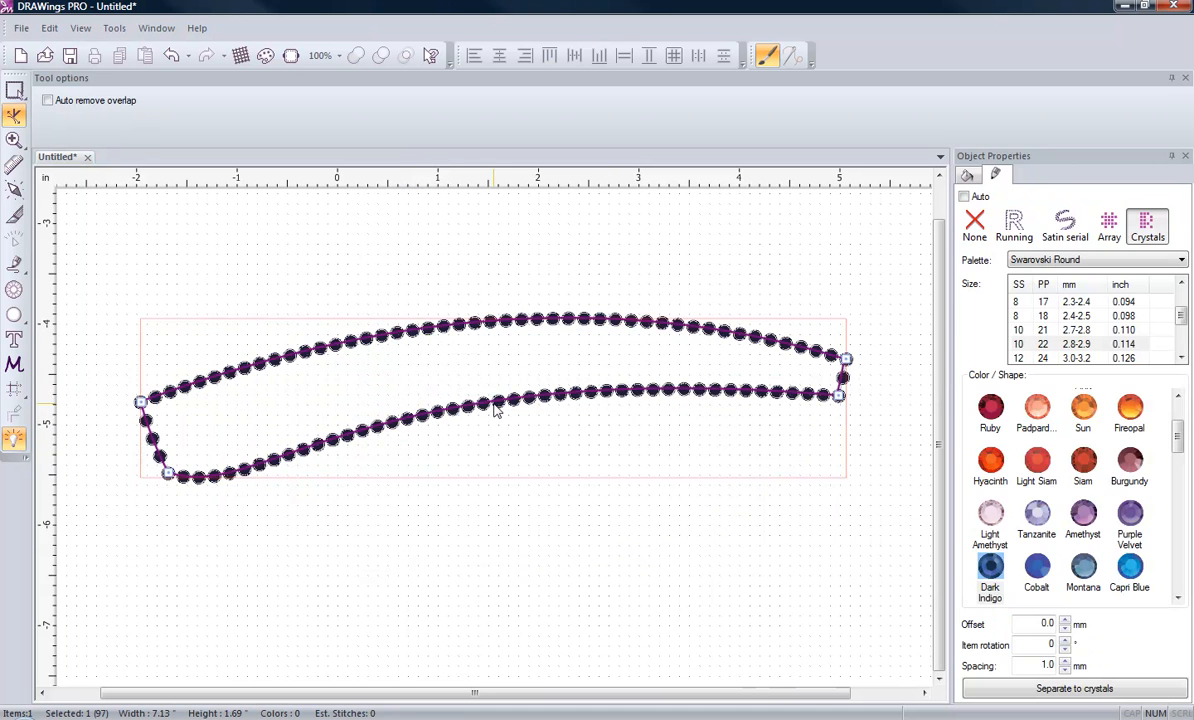
click(172, 478)
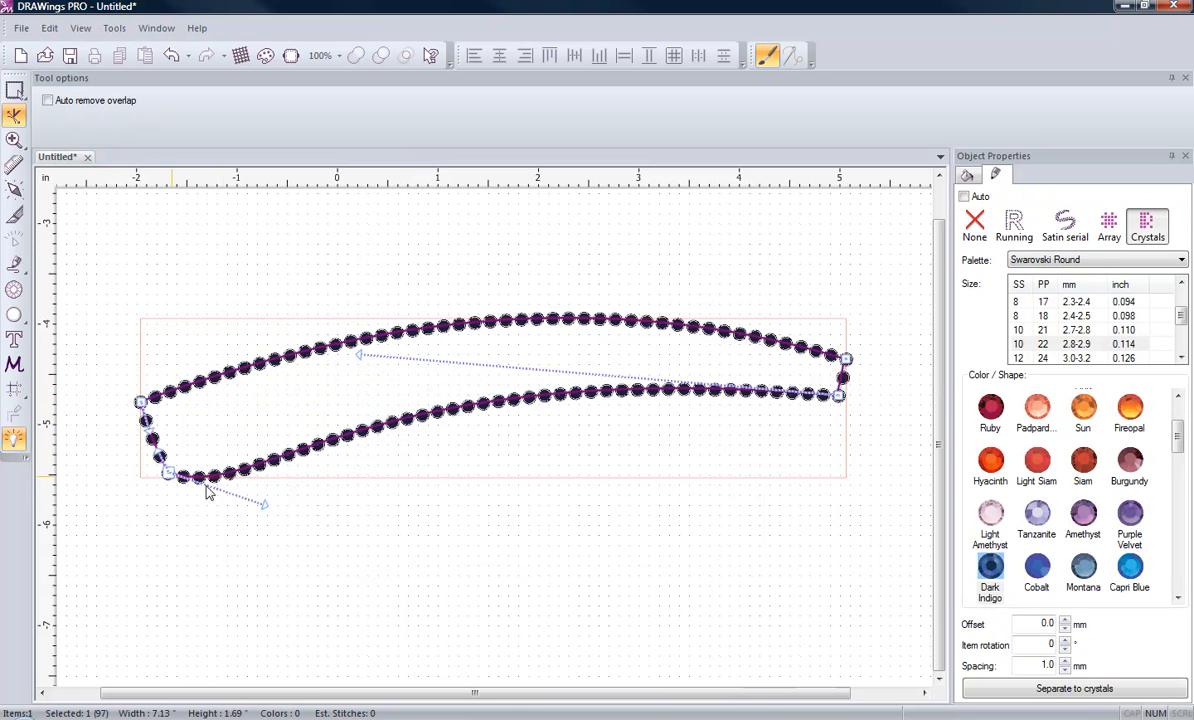
drag(264, 504, 481, 361)
drag(362, 360, 509, 630)
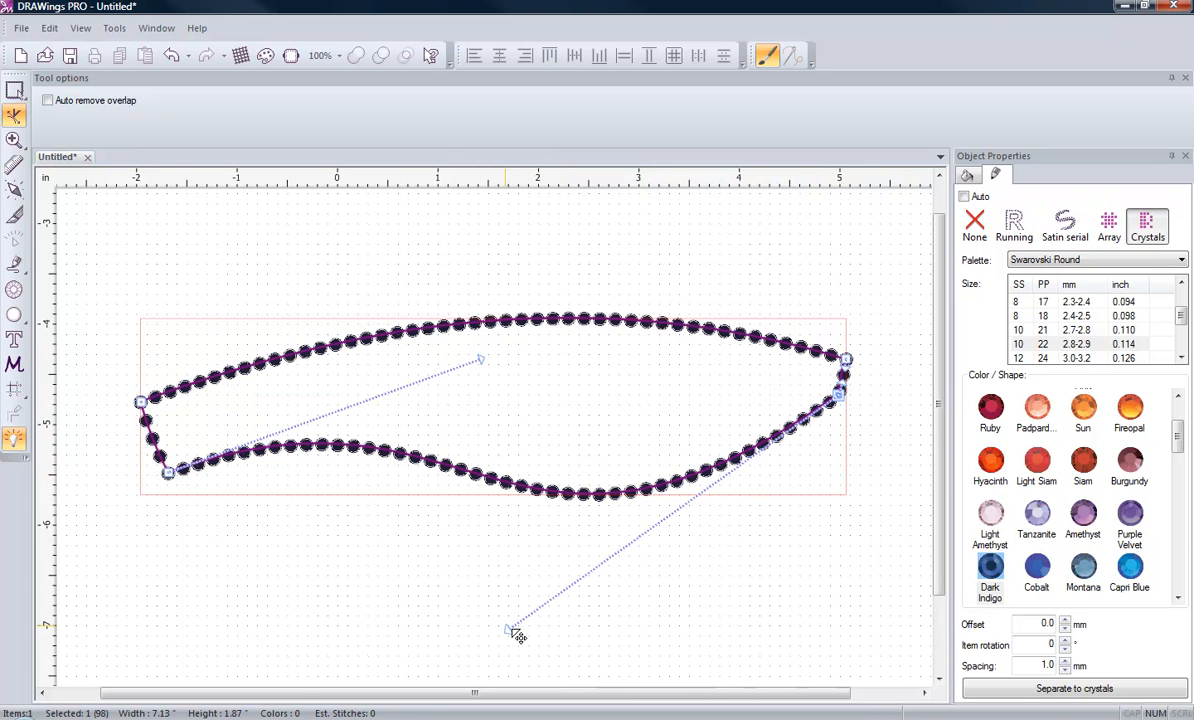
drag(515, 630, 509, 593)
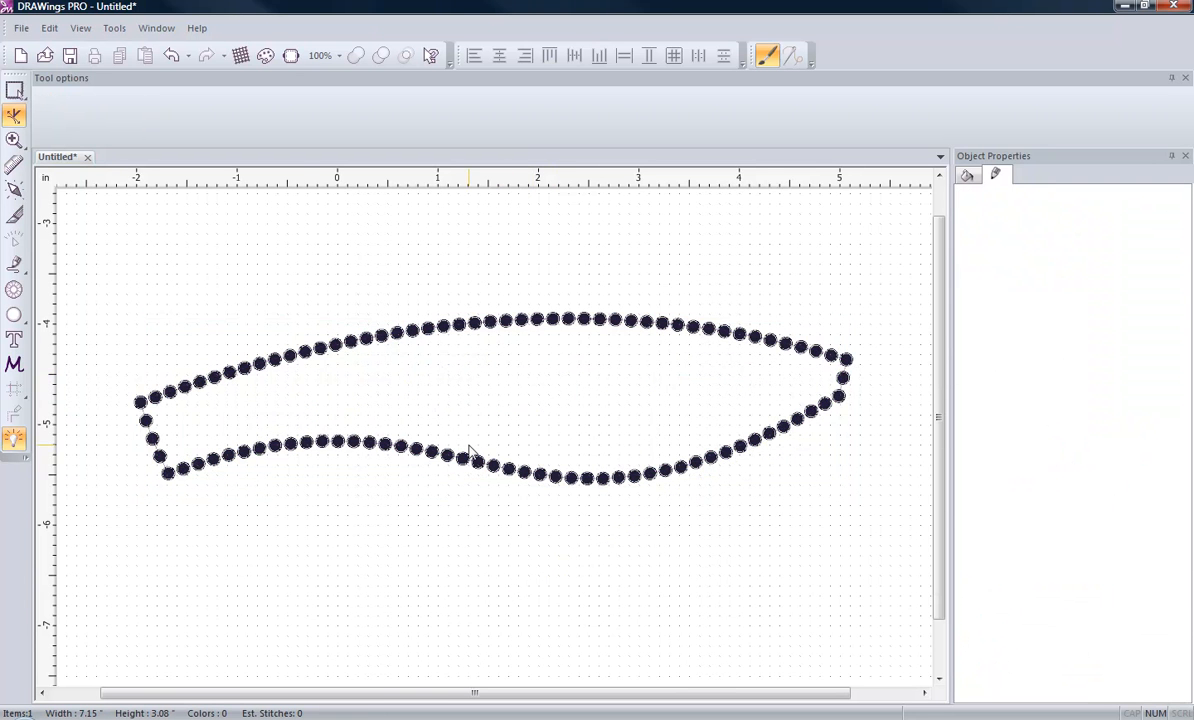
Reposition the lower edge's two curve handles to turn the wave back into an upward arch following the upper edge
click(844, 397)
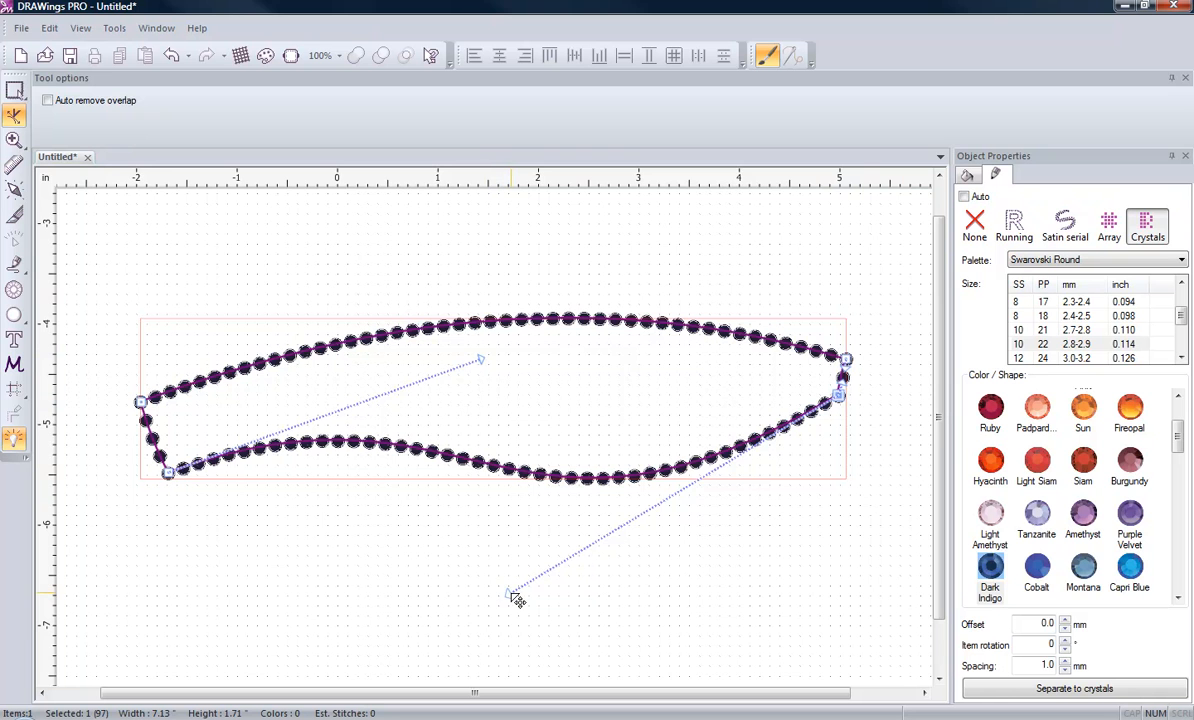
drag(511, 598, 588, 378)
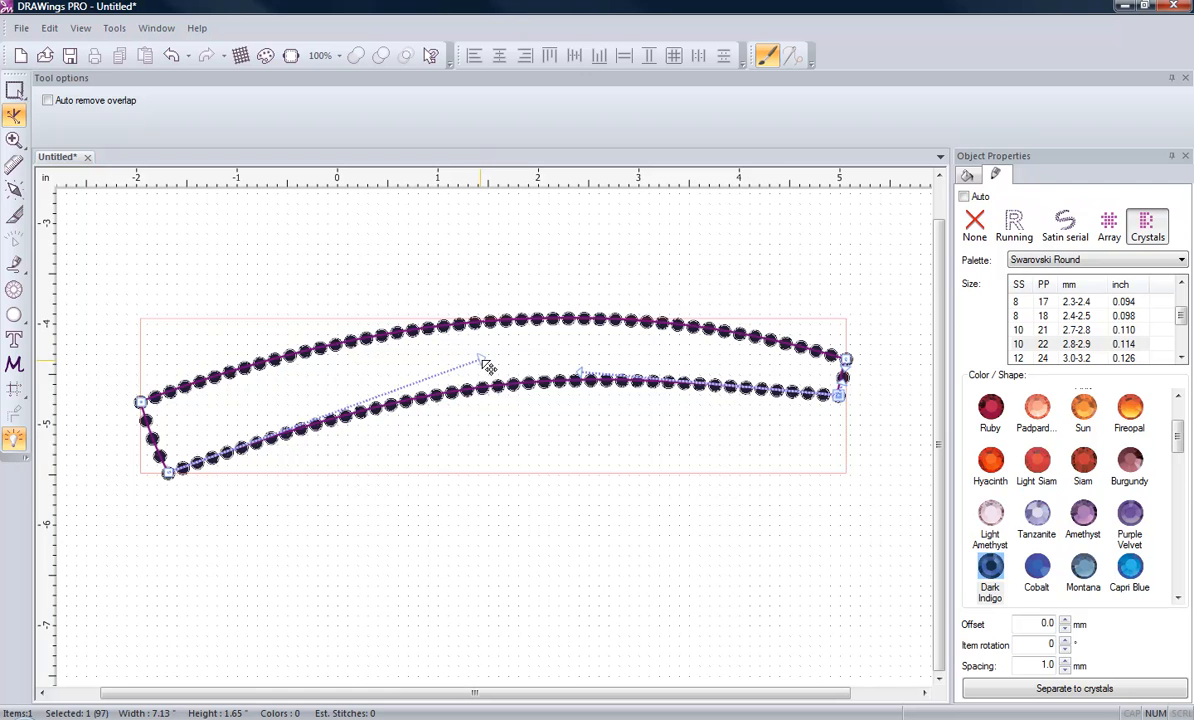
drag(480, 364, 453, 346)
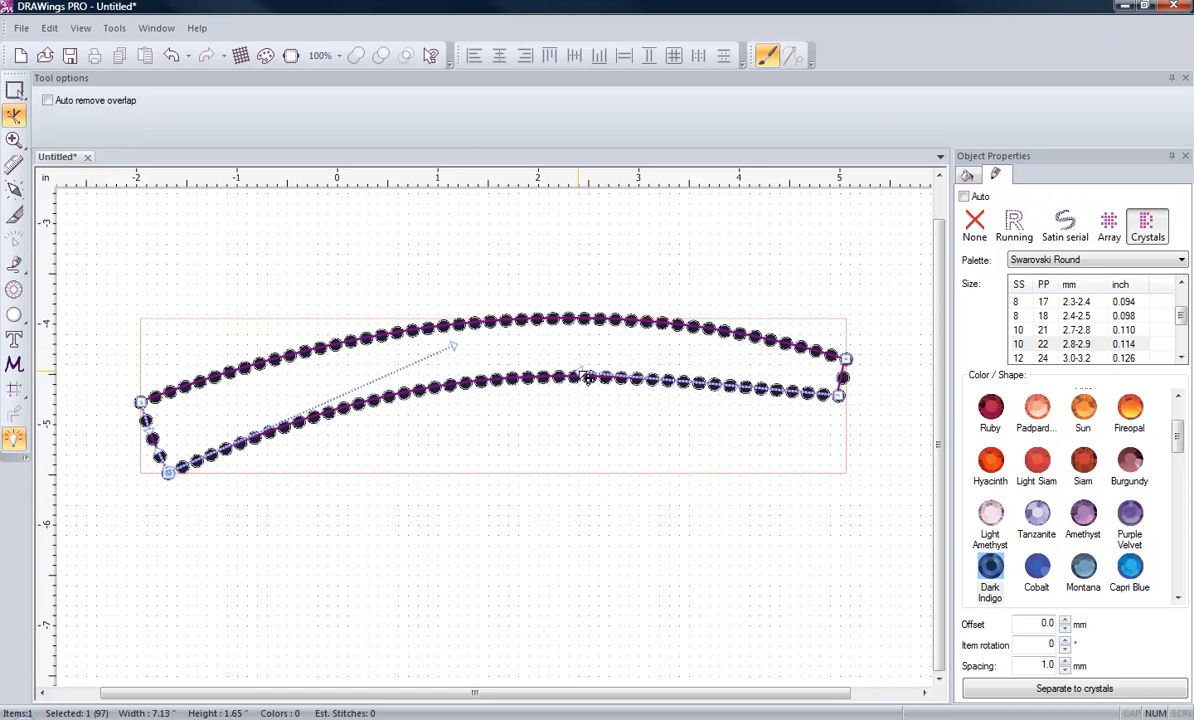
drag(588, 377, 563, 355)
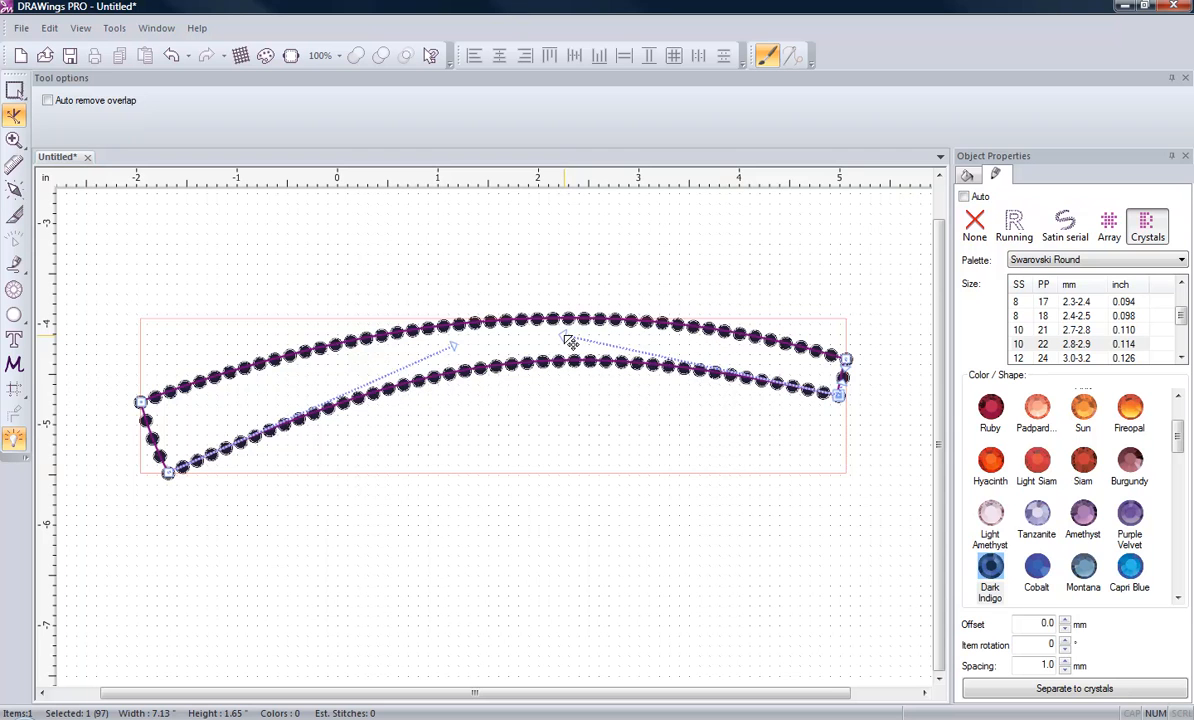
drag(565, 337, 577, 339)
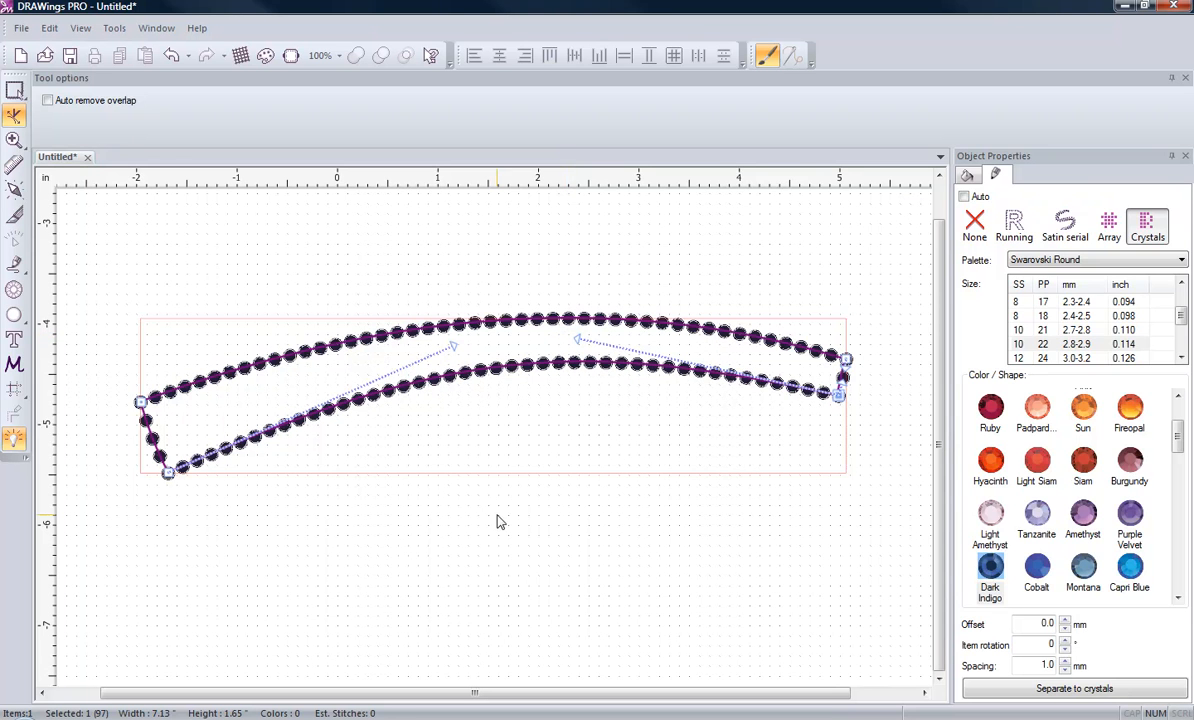
click(530, 428)
click(566, 377)
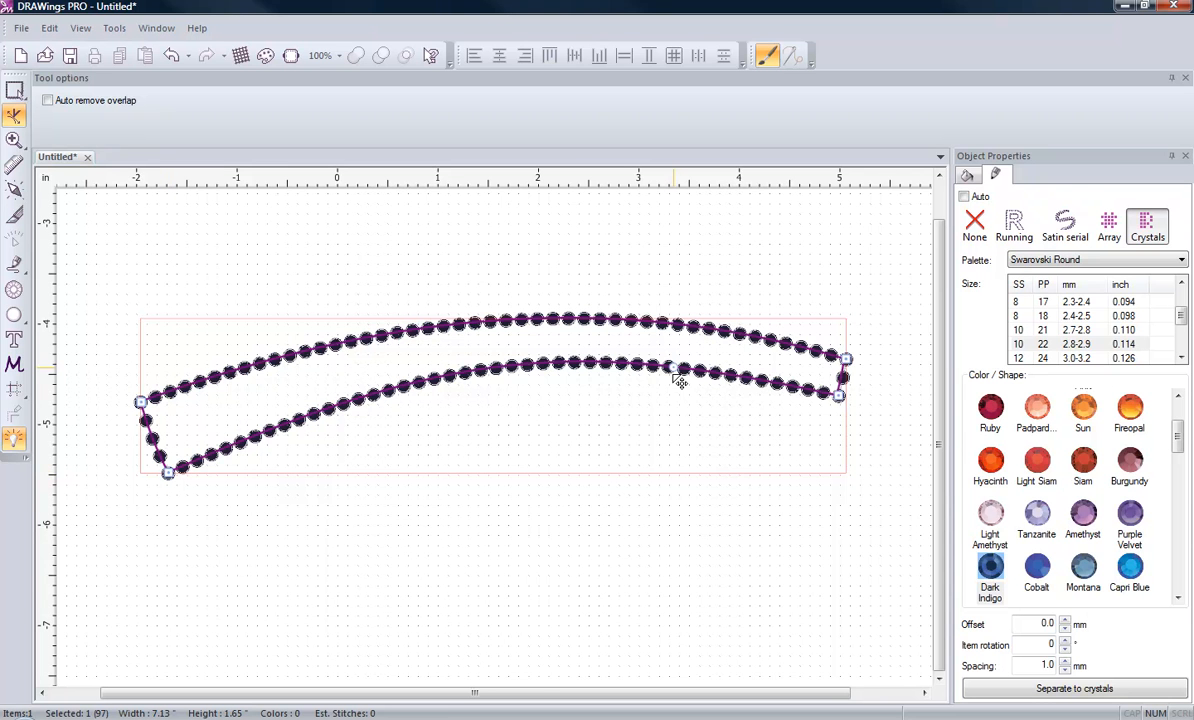
Pull the lower edge directly downward into a wave and reshape it back into a smooth upward arch
drag(678, 380, 584, 456)
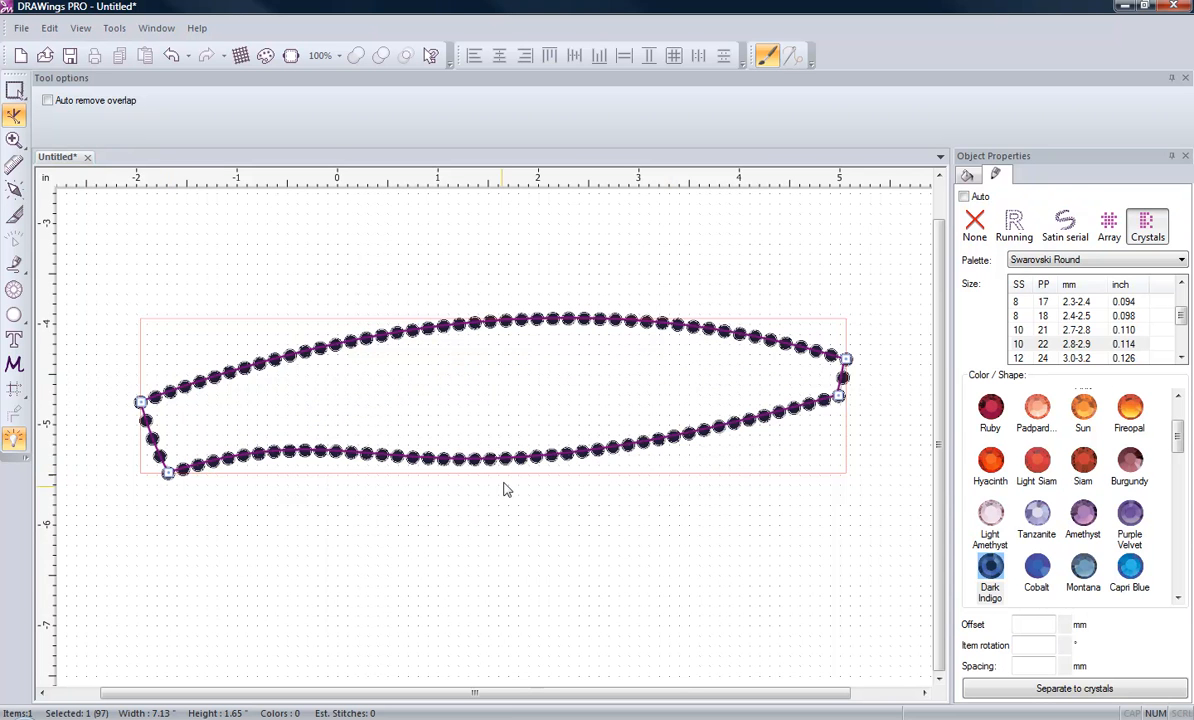
drag(506, 460, 611, 390)
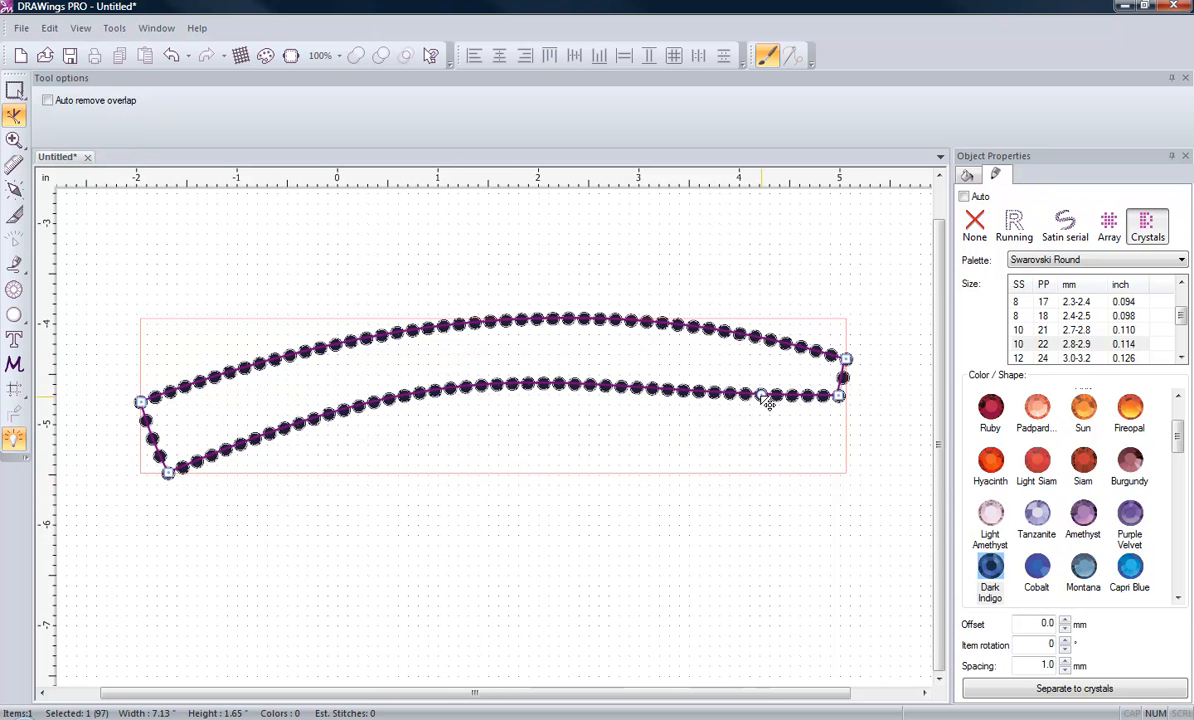
mouse_move(767, 403)
mouse_down()
mouse_move(770, 388)
mouse_move(776, 396)
mouse_up()
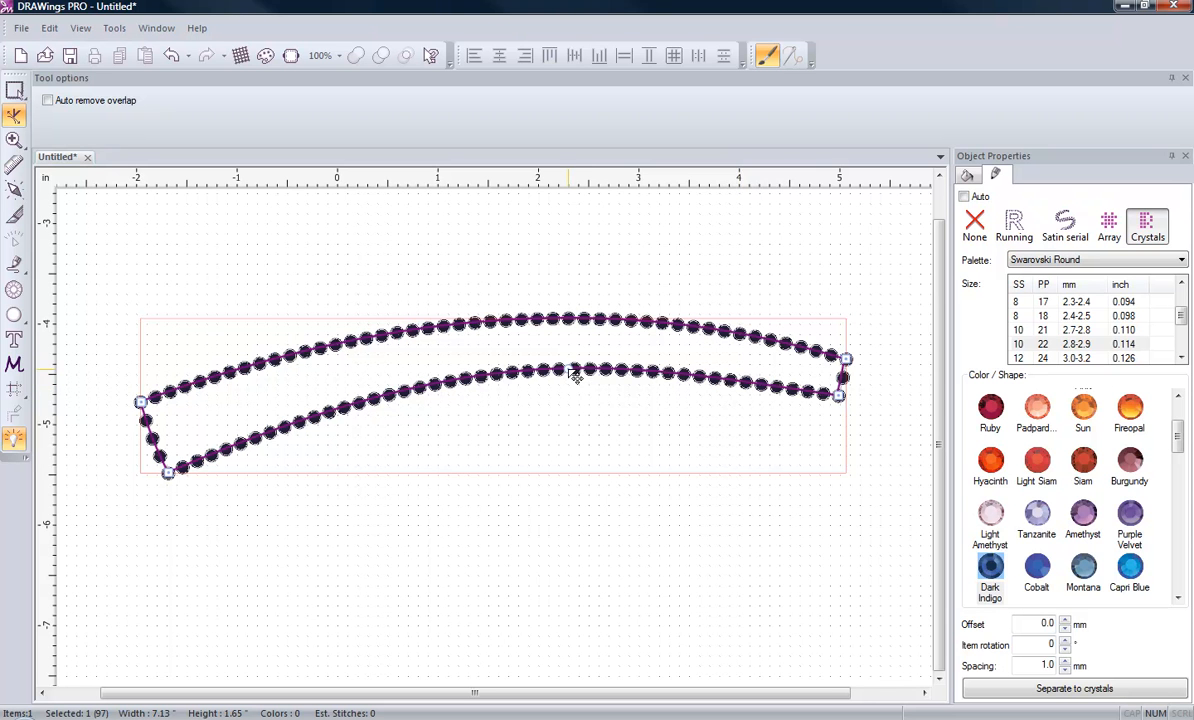
drag(575, 374, 581, 370)
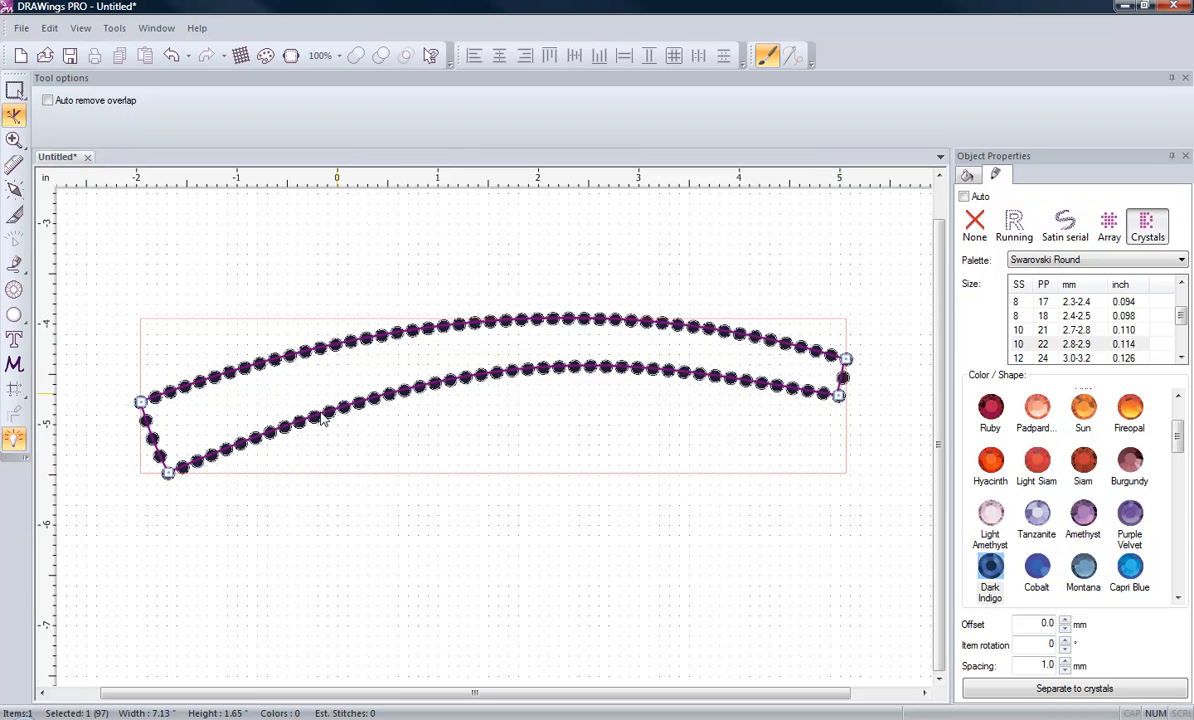
Remove the crystals from the curved outline by setting its outline type to None
click(380, 470)
click(266, 352)
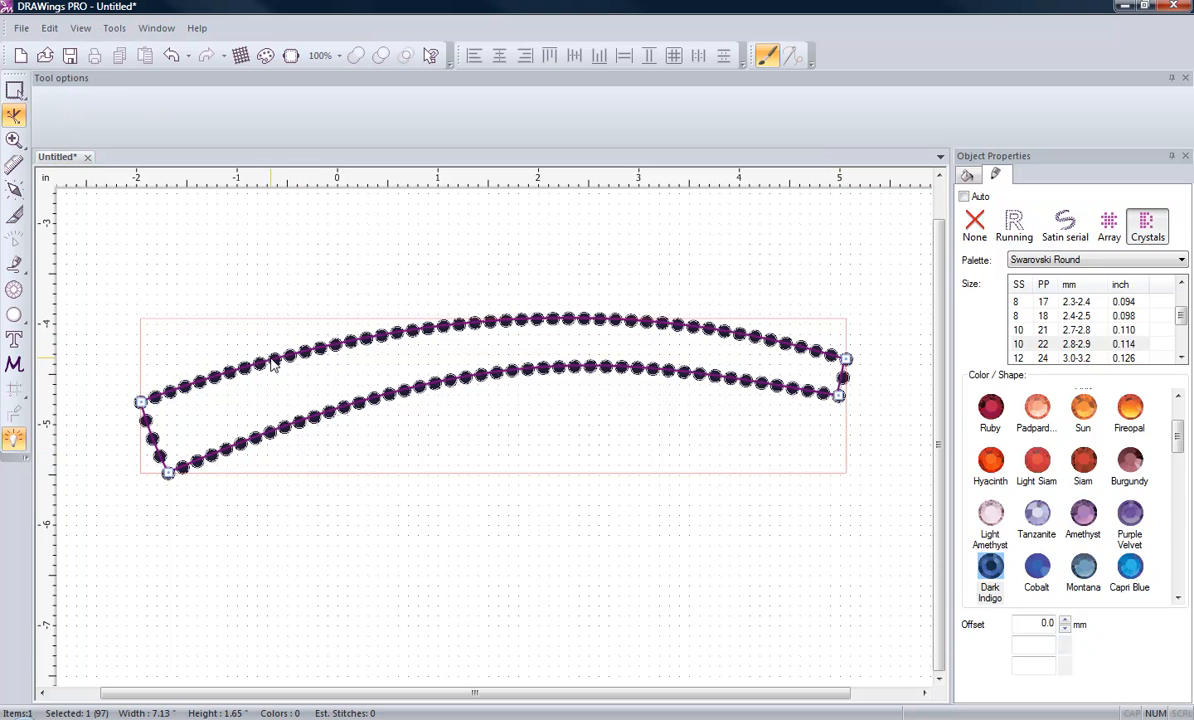
click(975, 224)
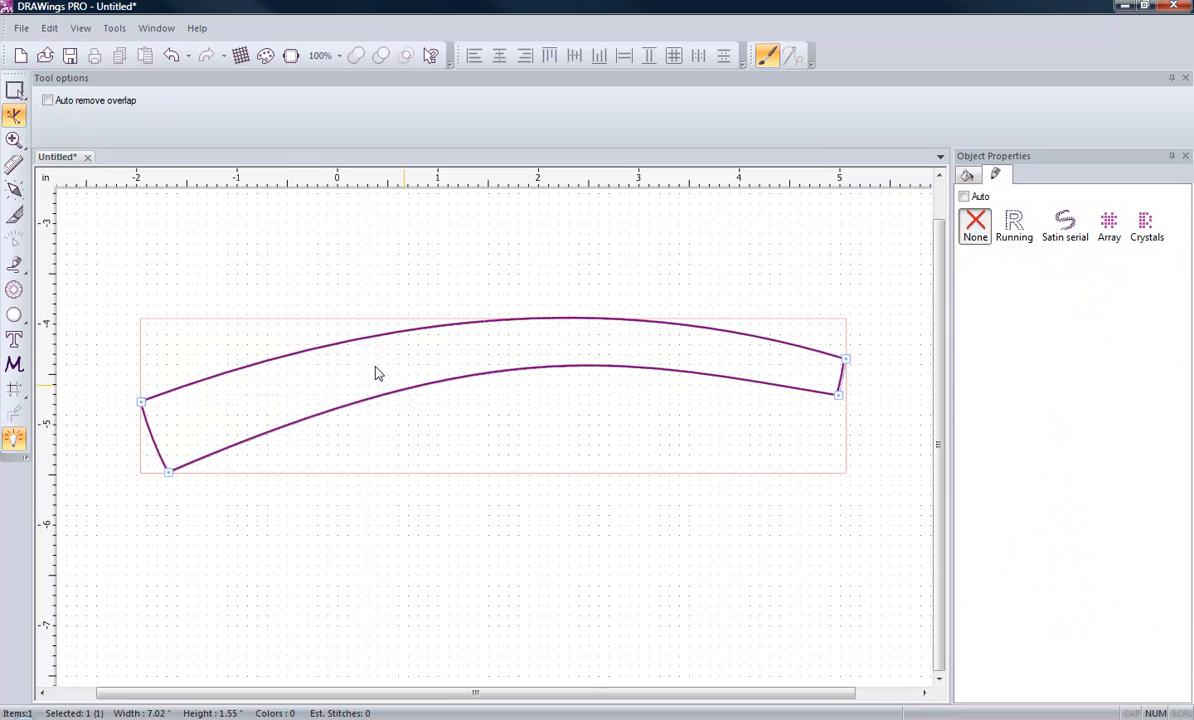
Display the colour Palette with the curved outline selected
click(340, 562)
click(375, 401)
right_click(982, 49)
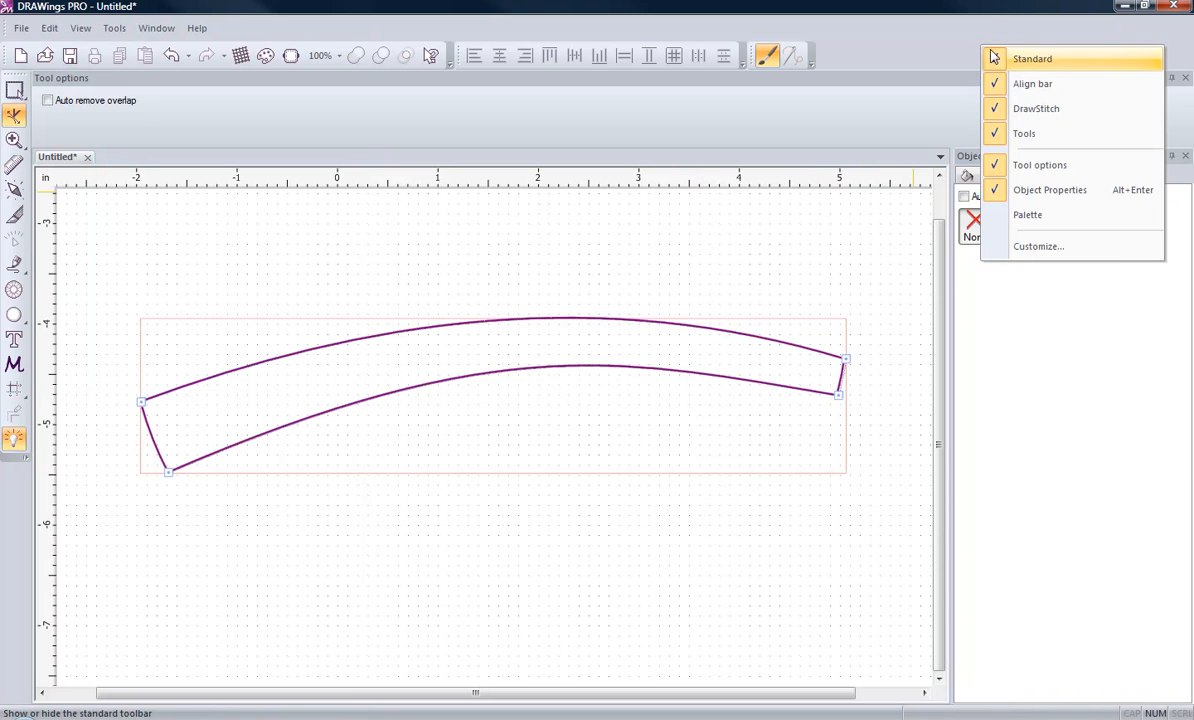
click(1027, 214)
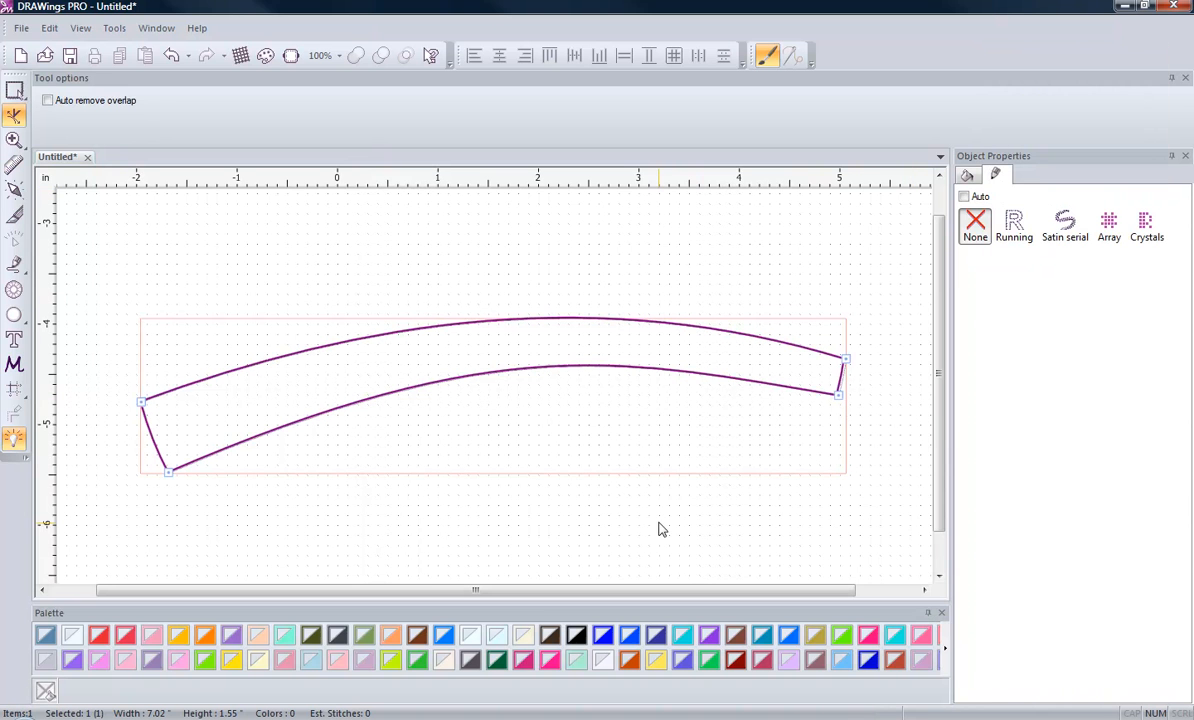
Fill the curved shape with bright pink and change its fill type to Crystal fill
click(504, 458)
click(504, 380)
click(545, 664)
click(648, 362)
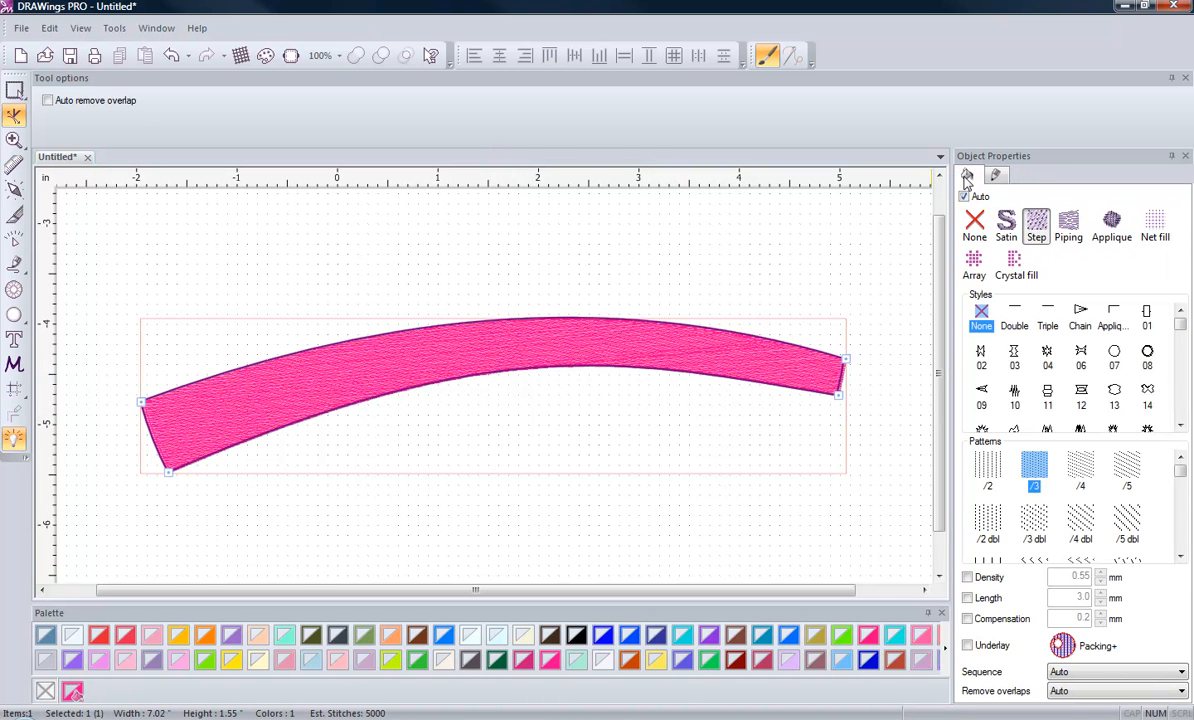
click(1016, 262)
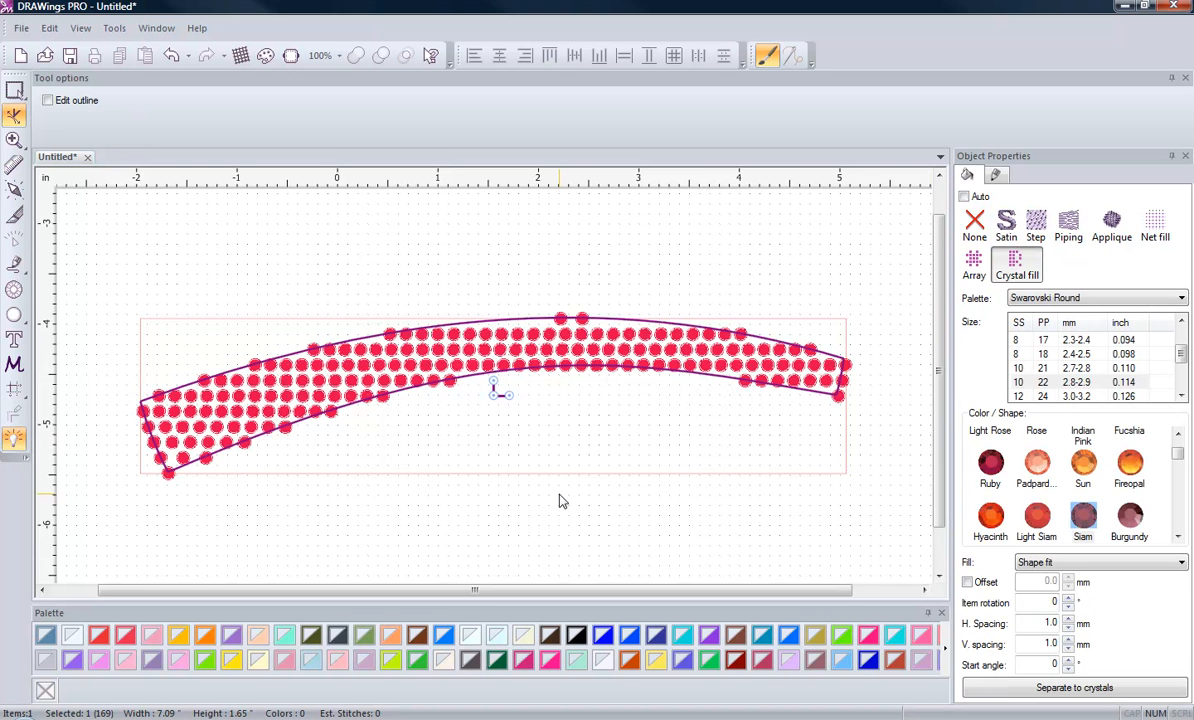
Switch to the DrawStone window, review its Auto-matching and Matrix fill settings, and minimize it
click(680, 719)
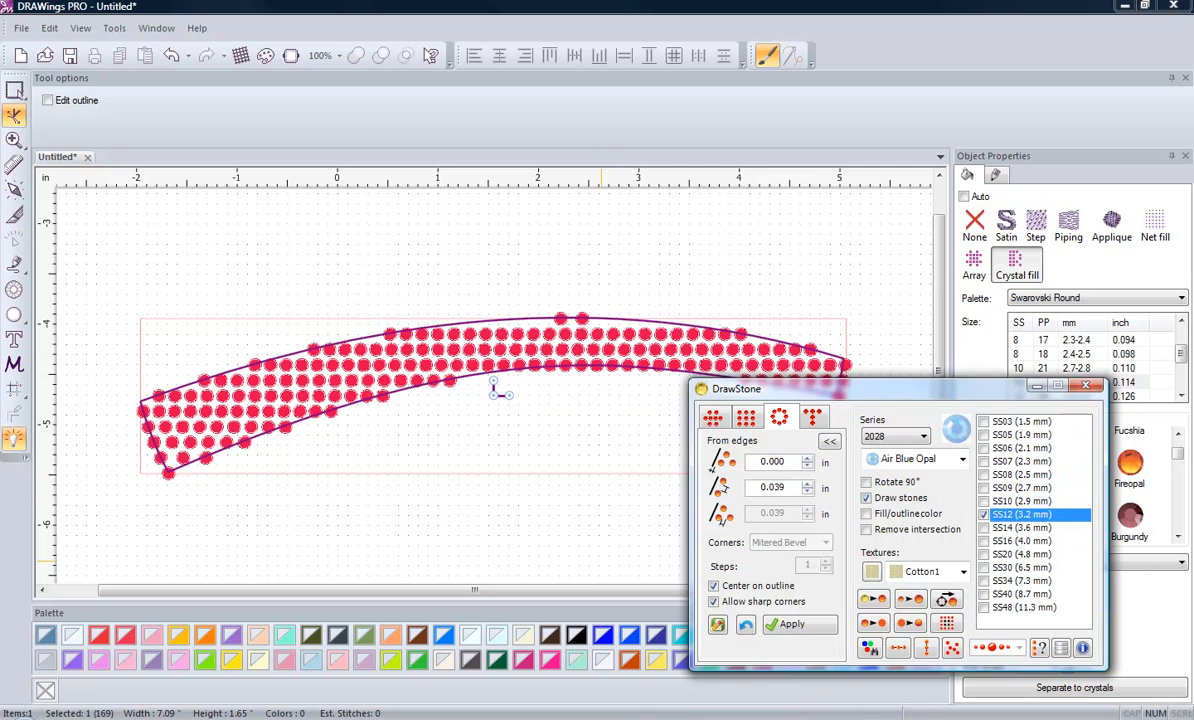
click(712, 417)
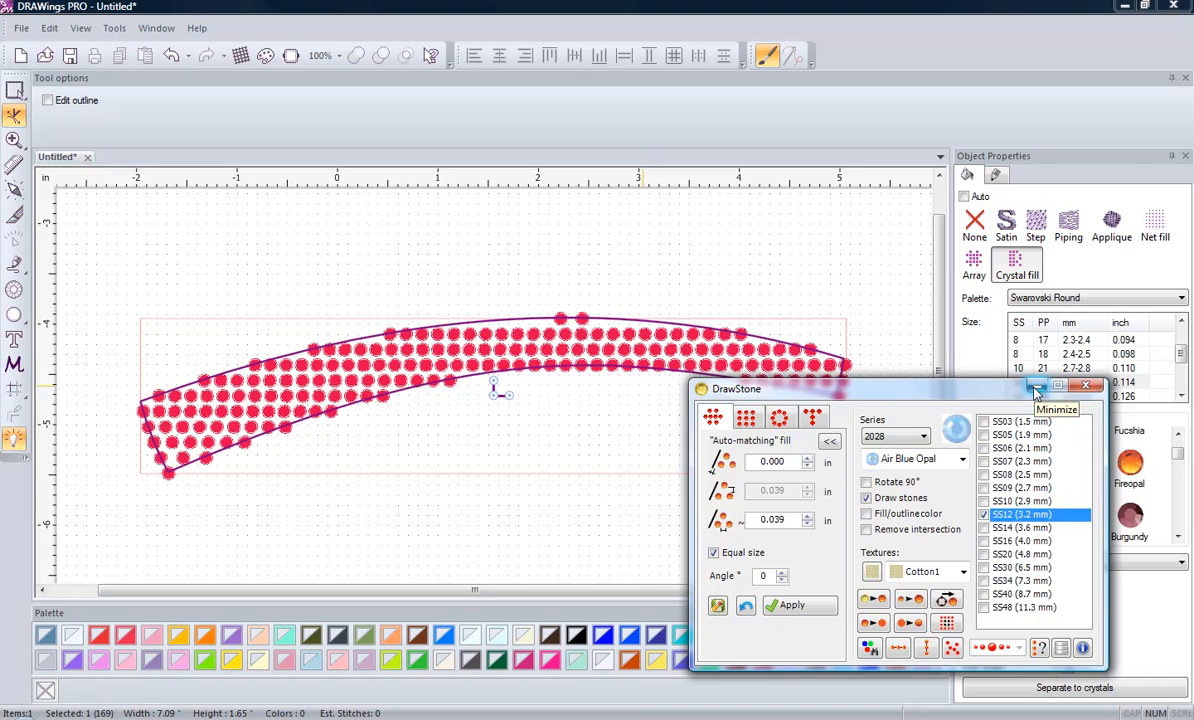
click(746, 417)
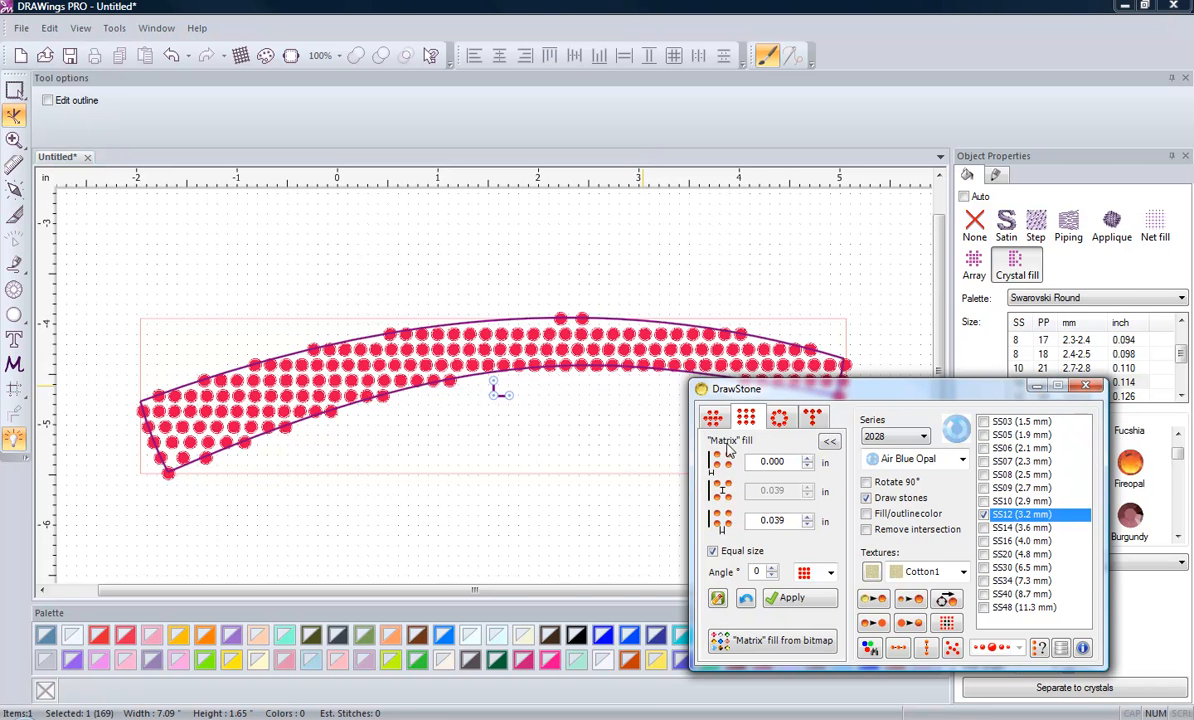
click(1038, 387)
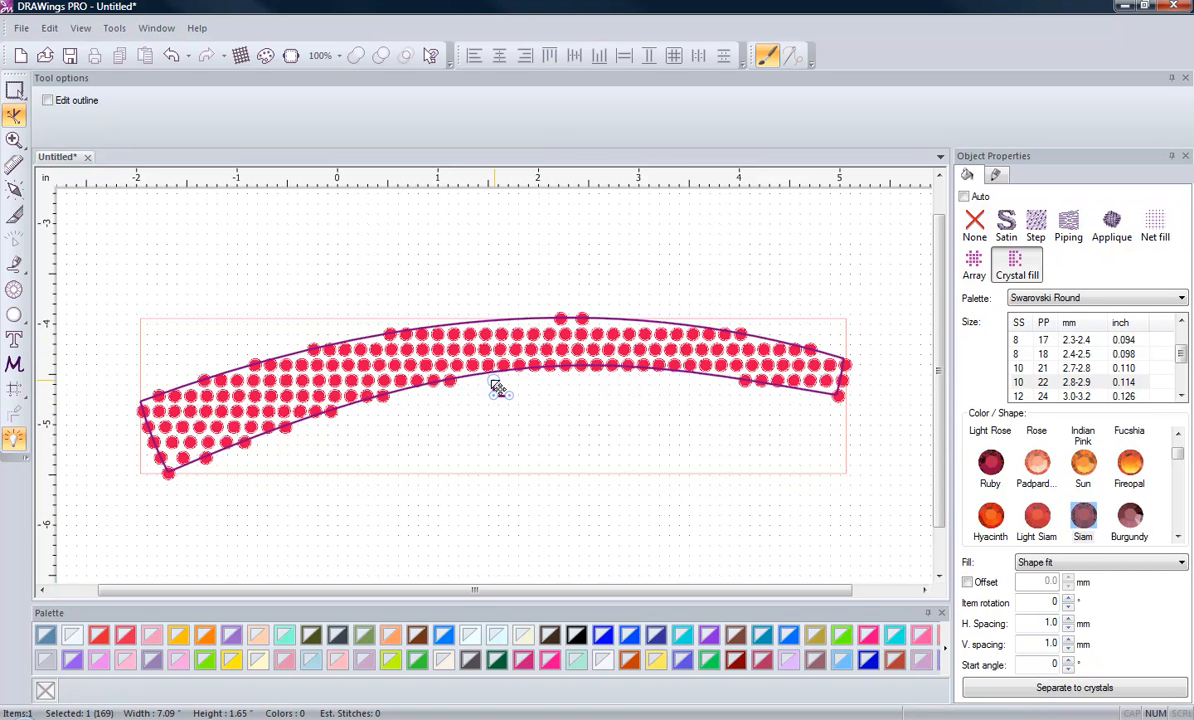
Adjust the Shape fit crystal fill's spacing handles to 0.0 mm horizontal and 1.1 mm vertical spacing
mouse_move(497, 388)
mouse_down()
mouse_move(488, 381)
mouse_move(510, 401)
mouse_up()
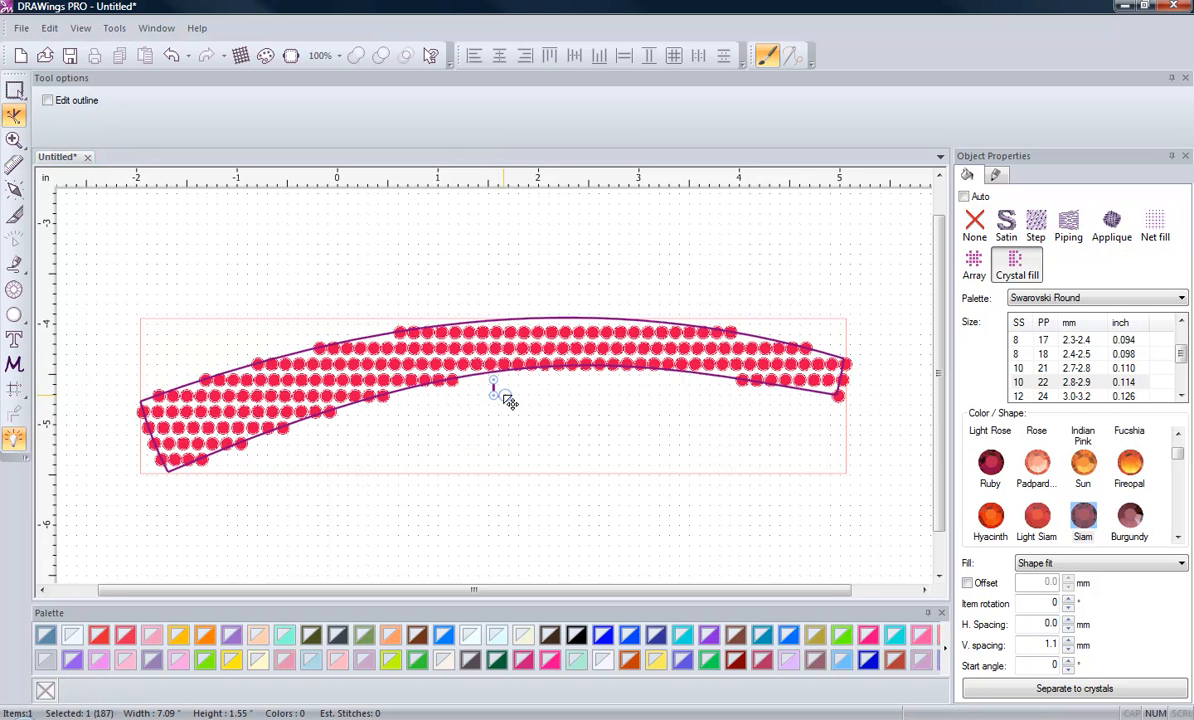
click(504, 396)
Change the crystal fill layout to Circular and adjust its handle to 0.2 mm horizontal spacing and 4 steps
click(1137, 566)
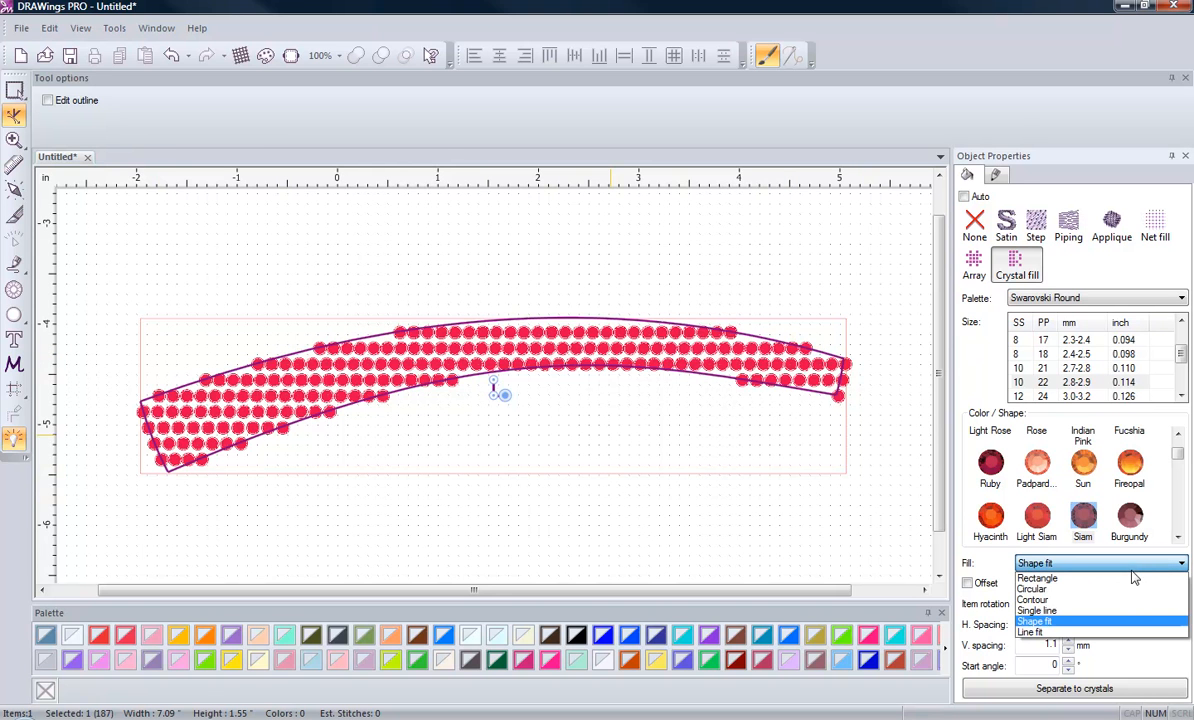
click(1032, 590)
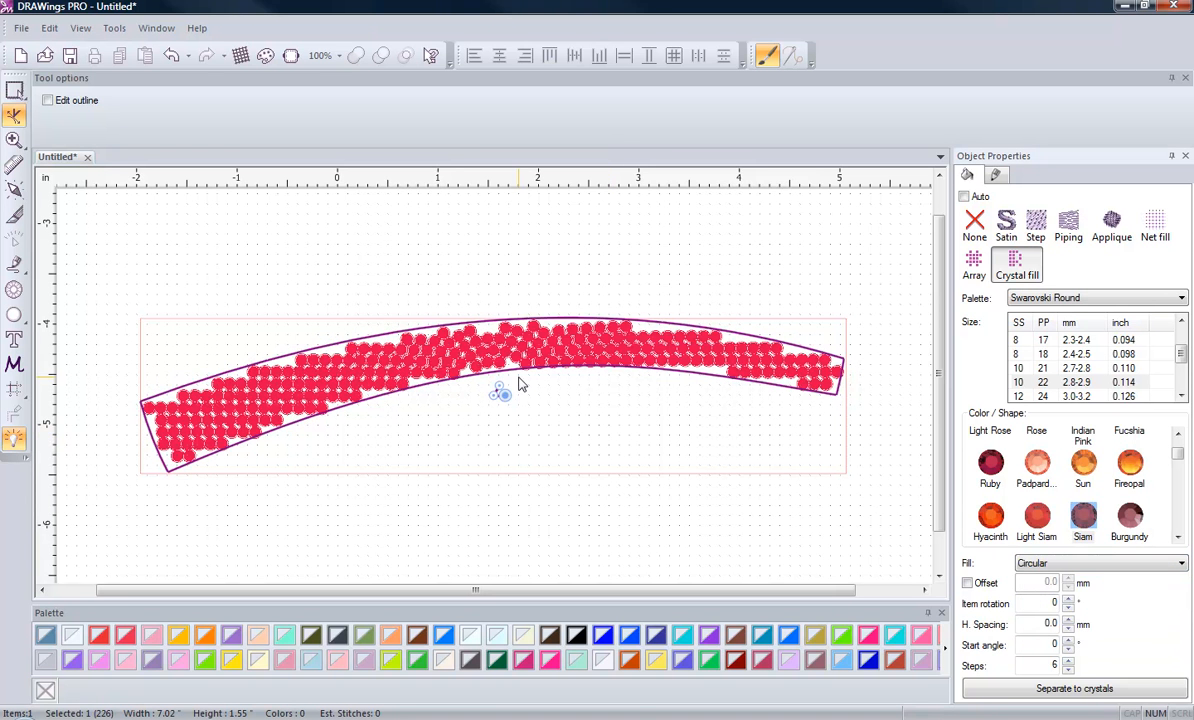
mouse_move(500, 383)
mouse_down()
mouse_move(513, 371)
mouse_move(489, 358)
mouse_move(495, 388)
mouse_move(514, 396)
mouse_move(488, 392)
mouse_move(505, 395)
mouse_up()
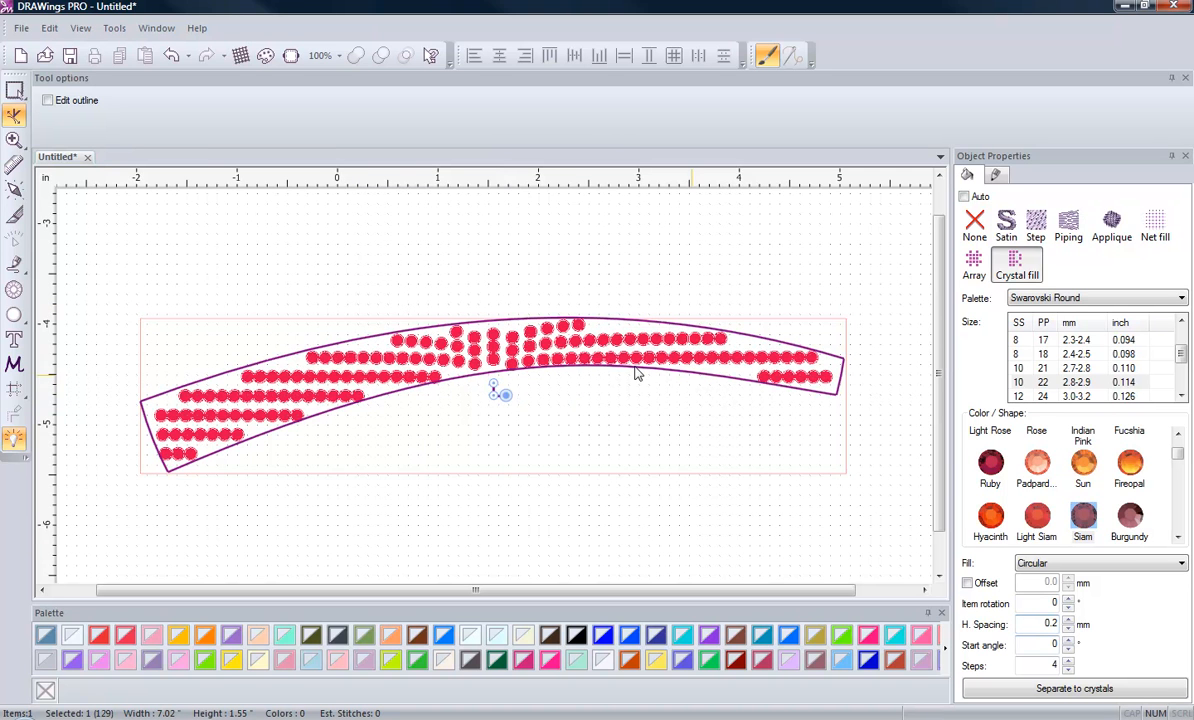
Set the circular crystal fill to 10 steps and 0.5 mm horizontal spacing
click(1070, 661)
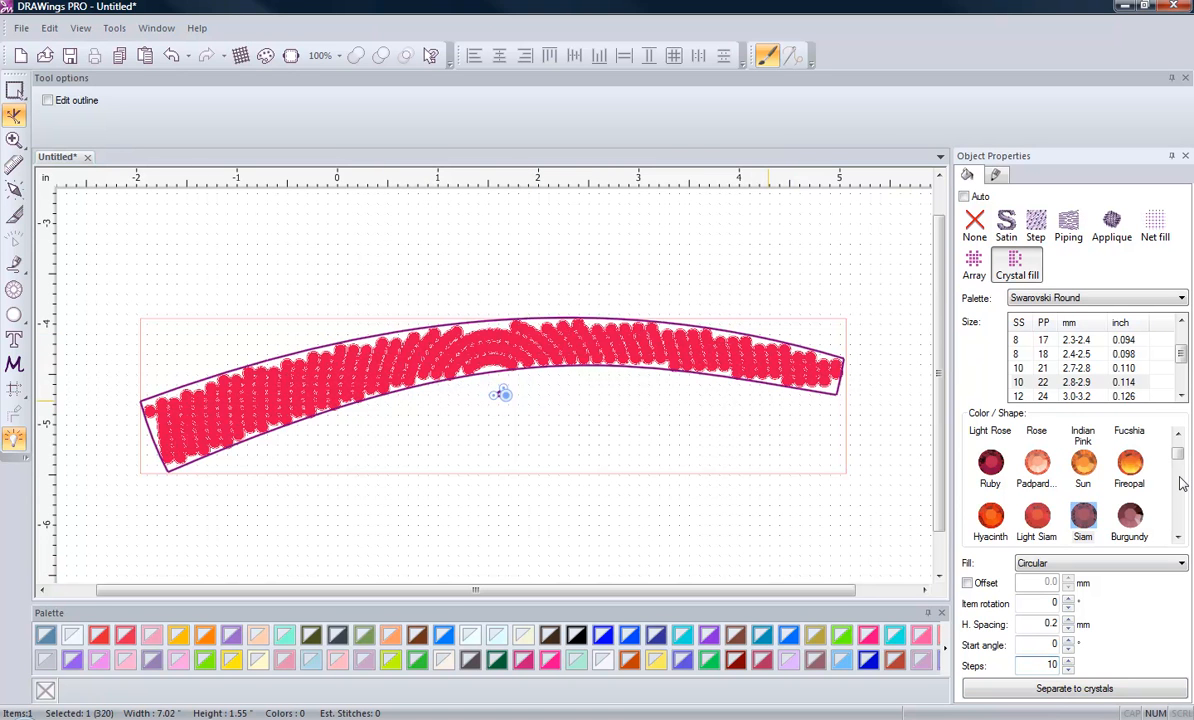
click(1067, 621)
click(1067, 621)
click(1067, 621)
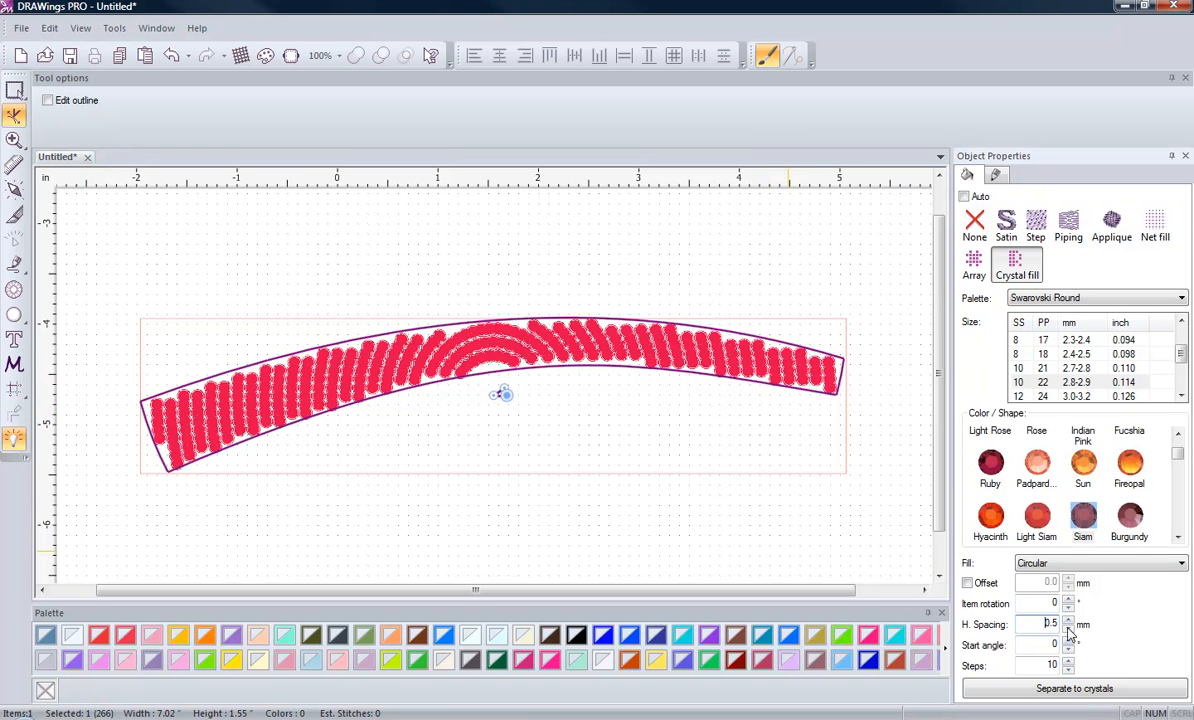
Change the curved shape's crystal fill layout to Contour and deselect the shape
click(1114, 568)
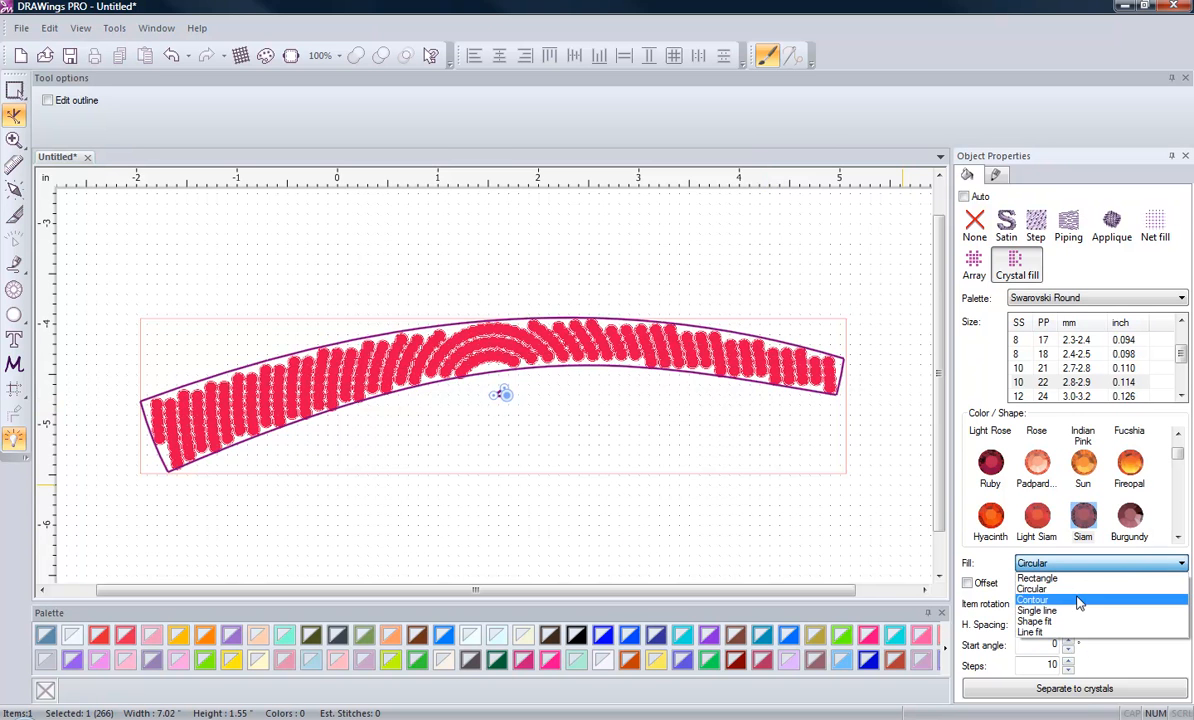
click(1035, 597)
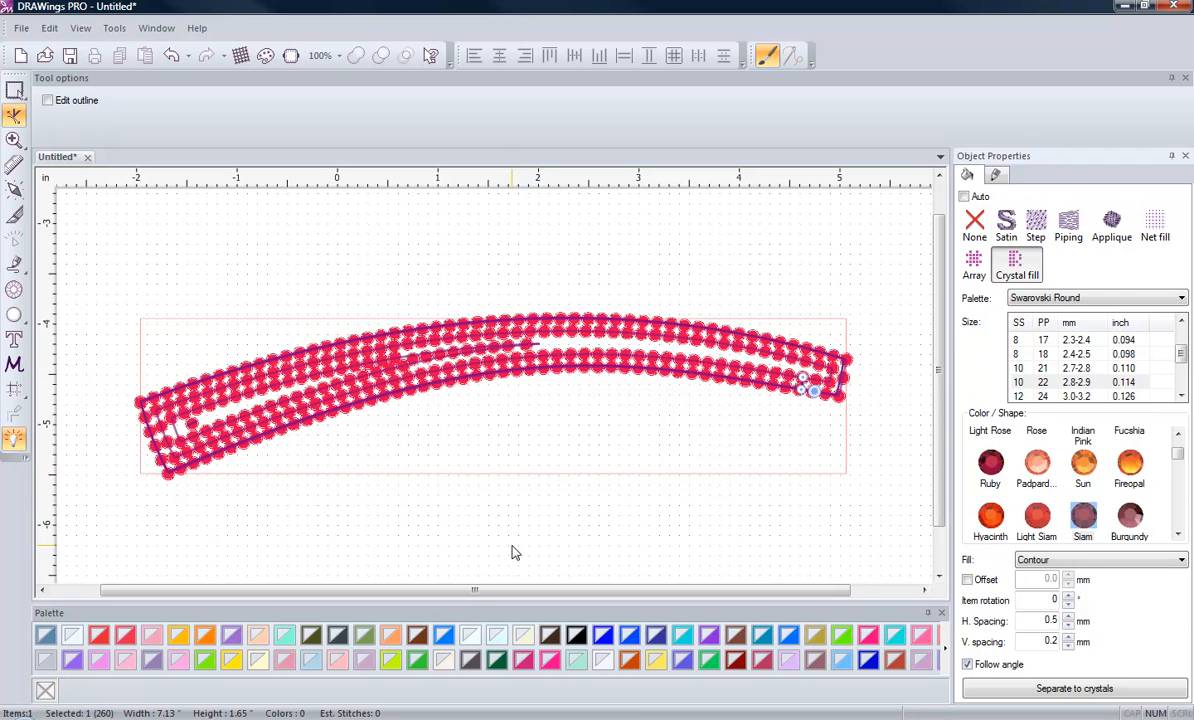
click(512, 547)
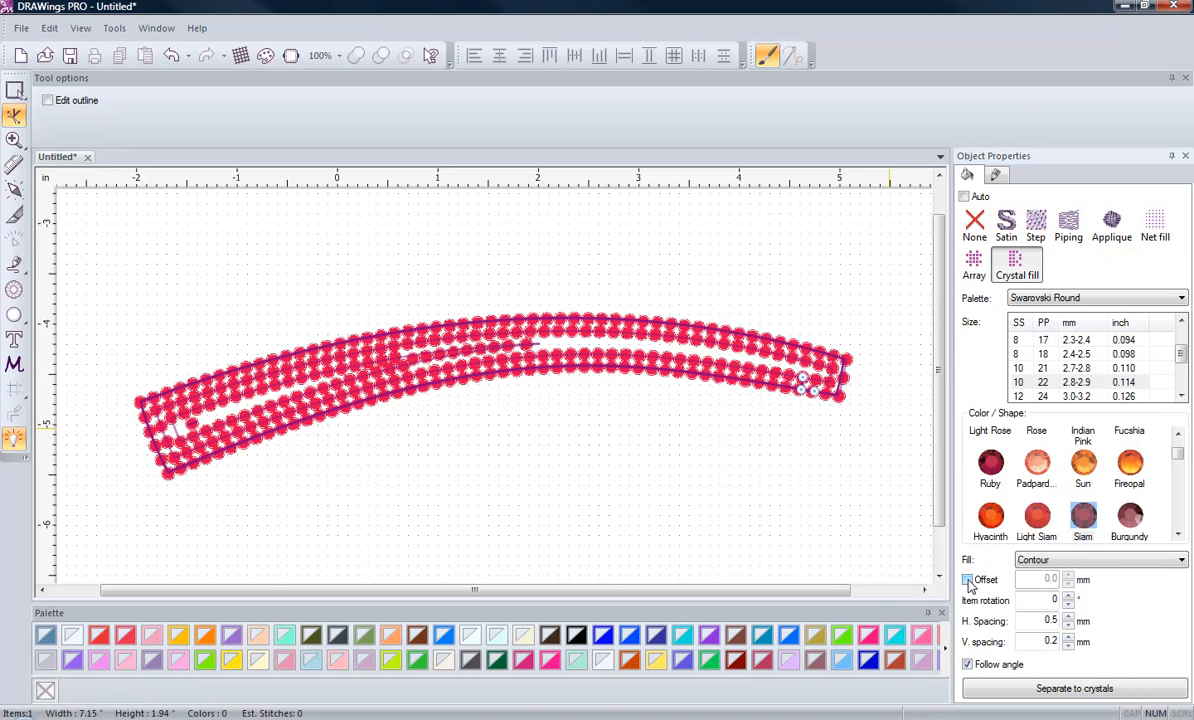
Reselect the curved shape and enable the contour fill's offset at 0.9 mm
click(14, 90)
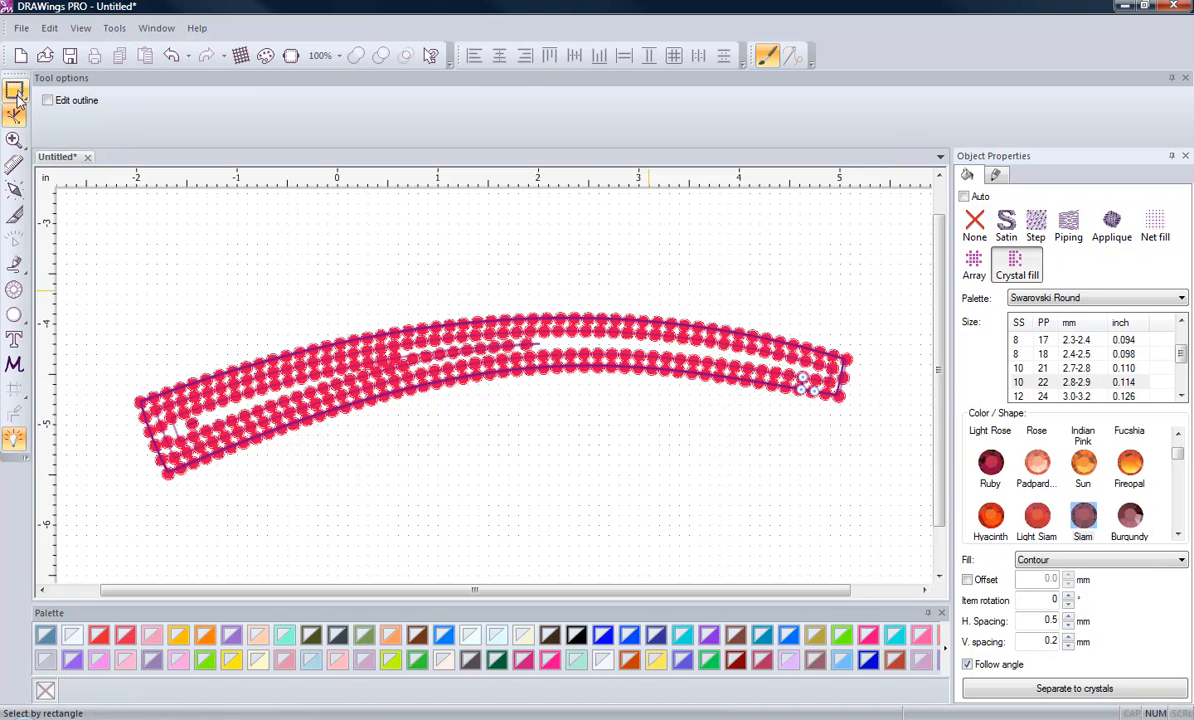
click(577, 372)
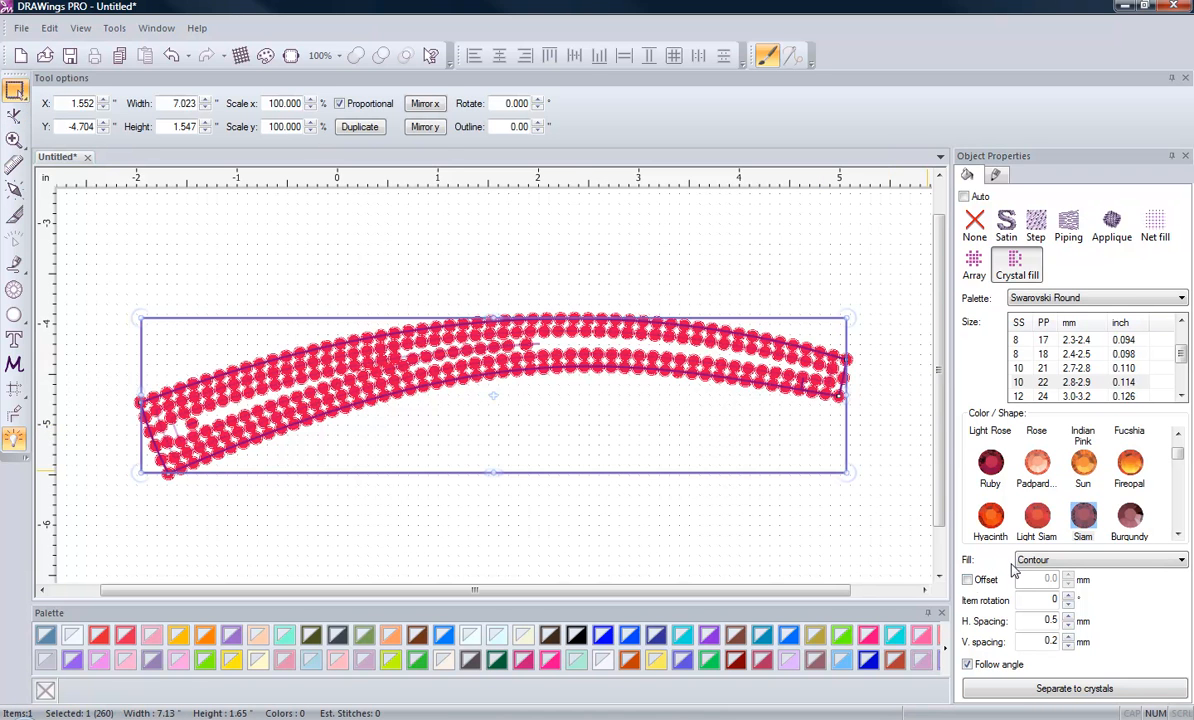
click(967, 580)
click(1068, 576)
click(1068, 577)
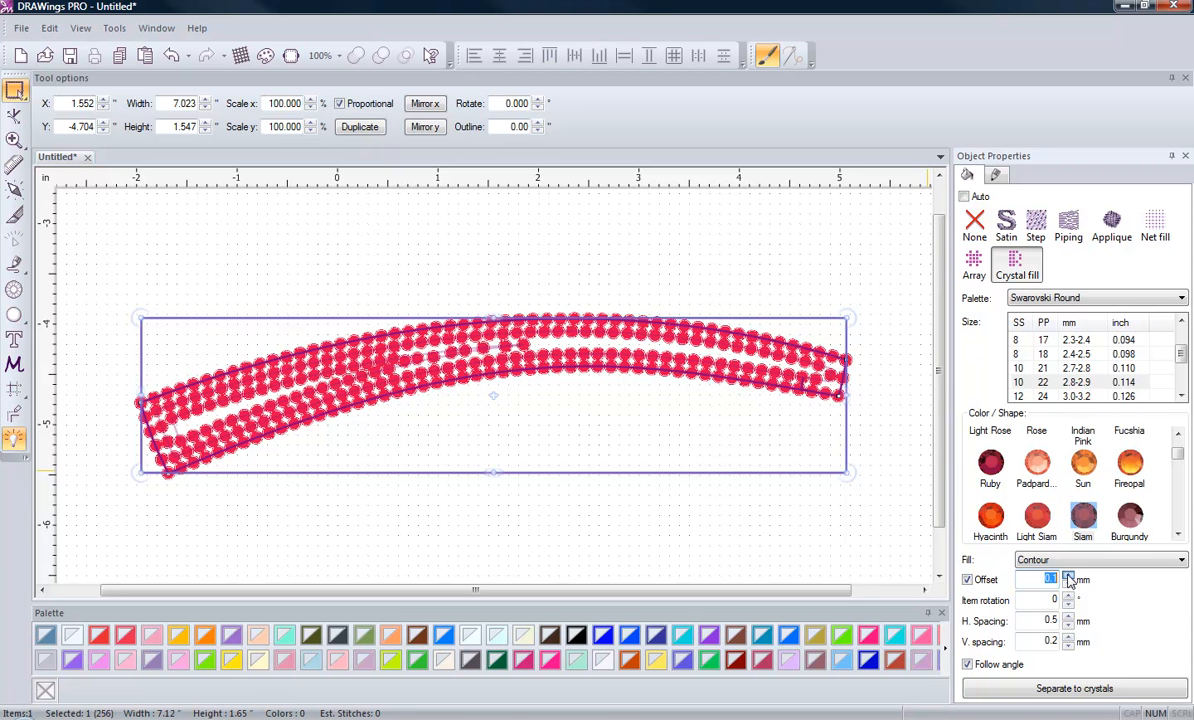
click(1068, 576)
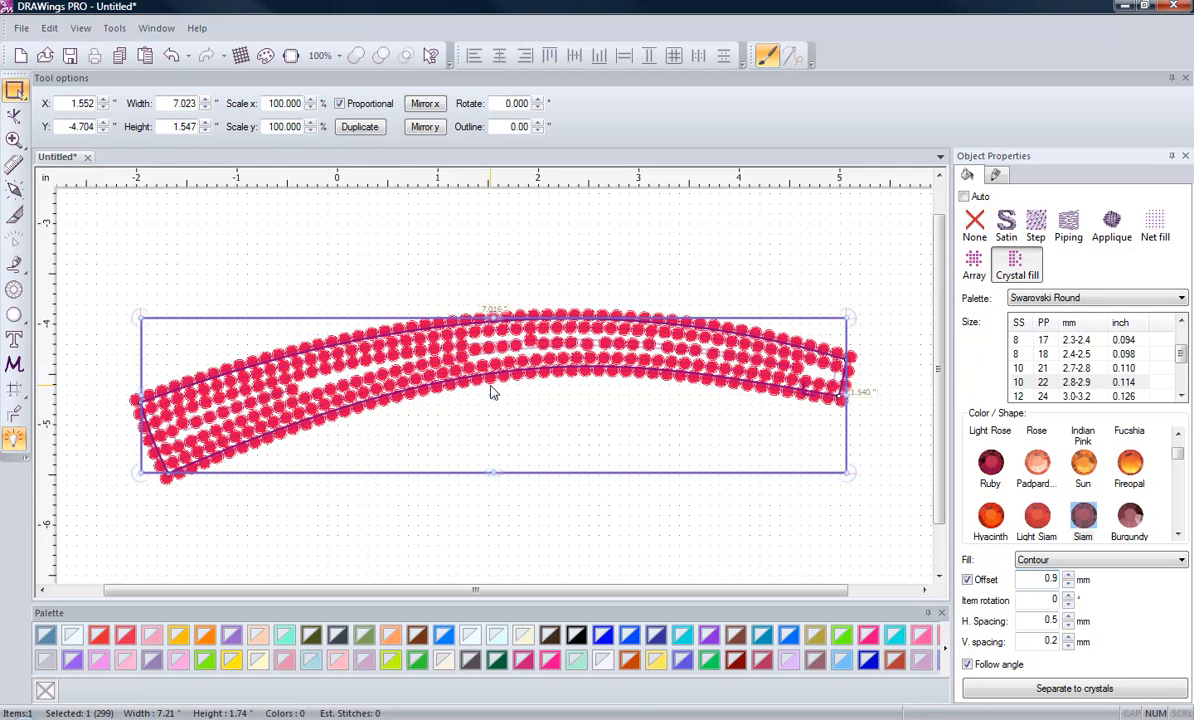
Lower the contour fill's offset to -1.4 mm so the crystals sit inside the outline
click(1068, 586)
click(1068, 586)
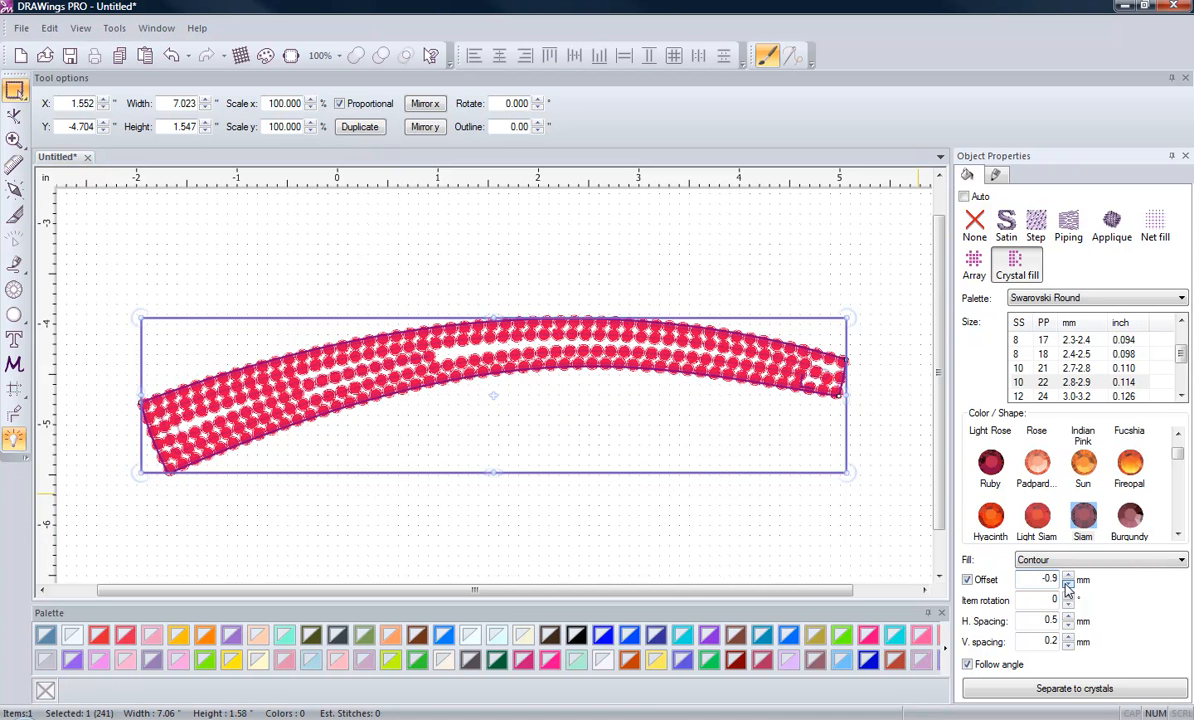
click(1067, 586)
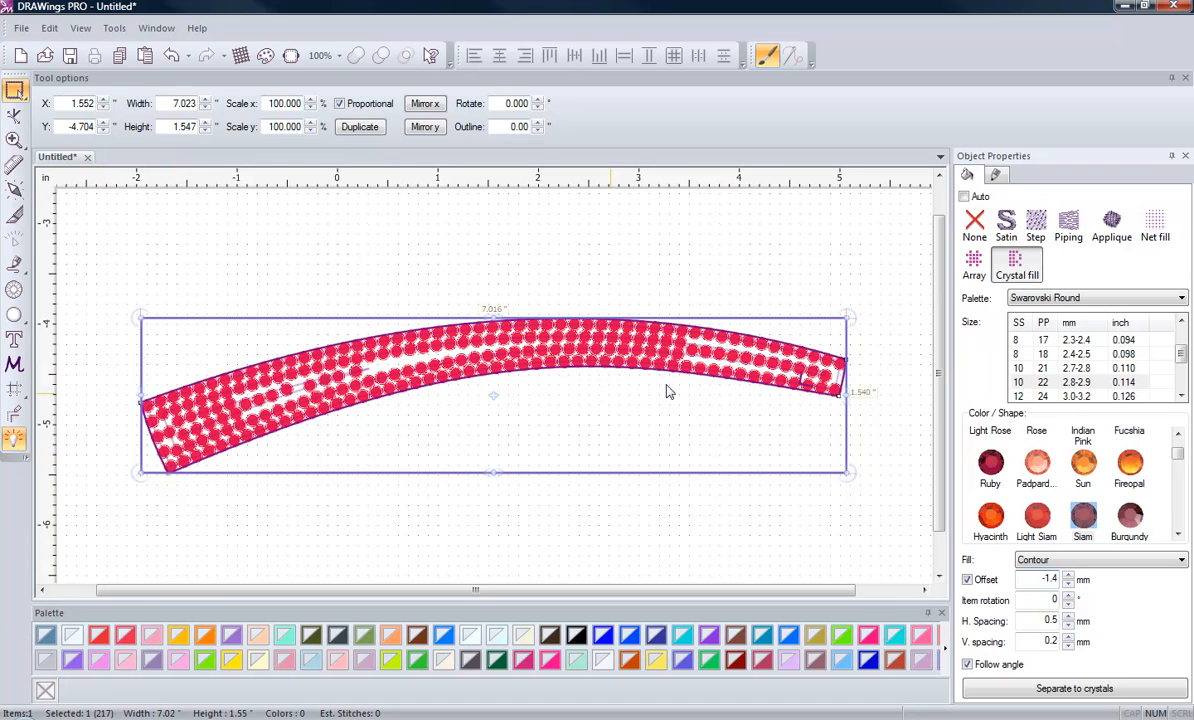
Deselect the shape and examine the contour crystal rows for gaps and overlaps along the whole curve
click(776, 273)
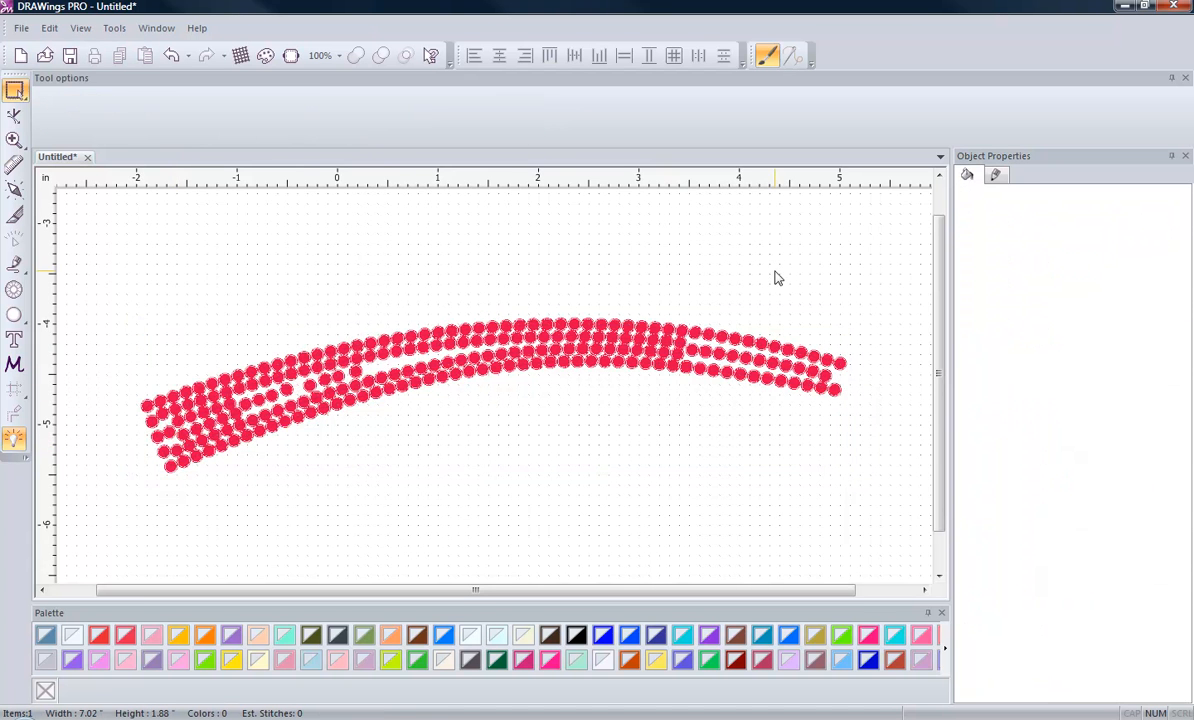
scroll(790, 349, up, 1)
scroll(780, 395, up, 1)
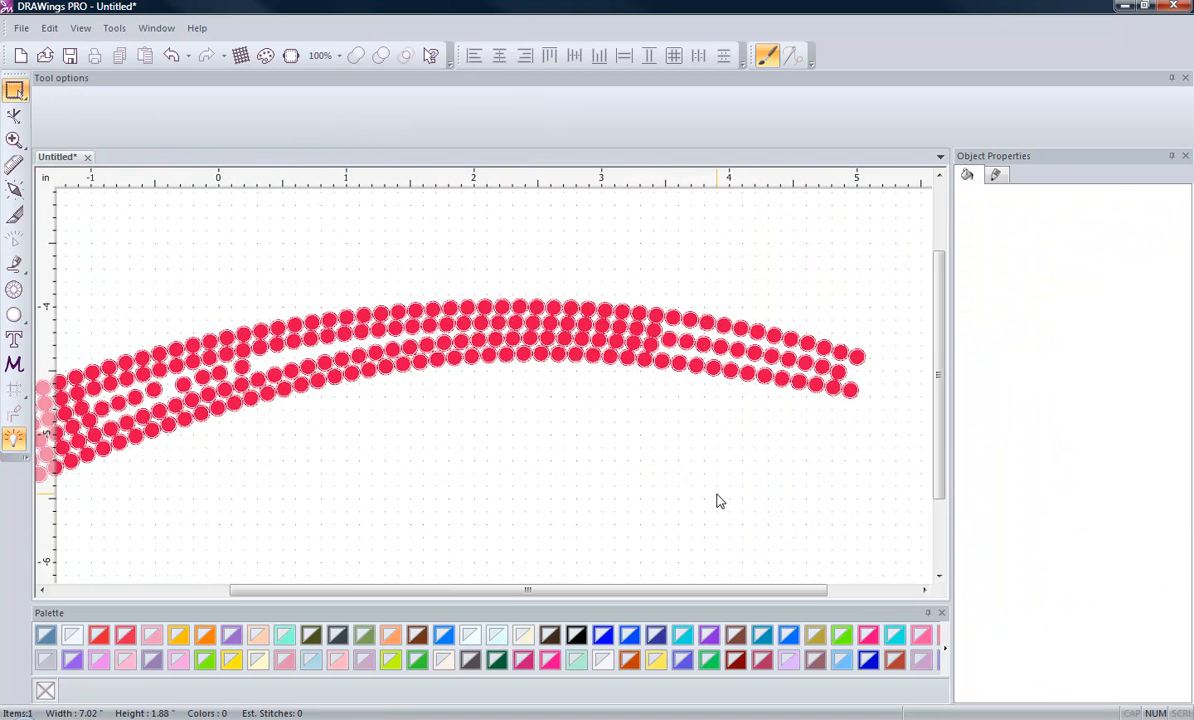
scroll(428, 338, down, 1)
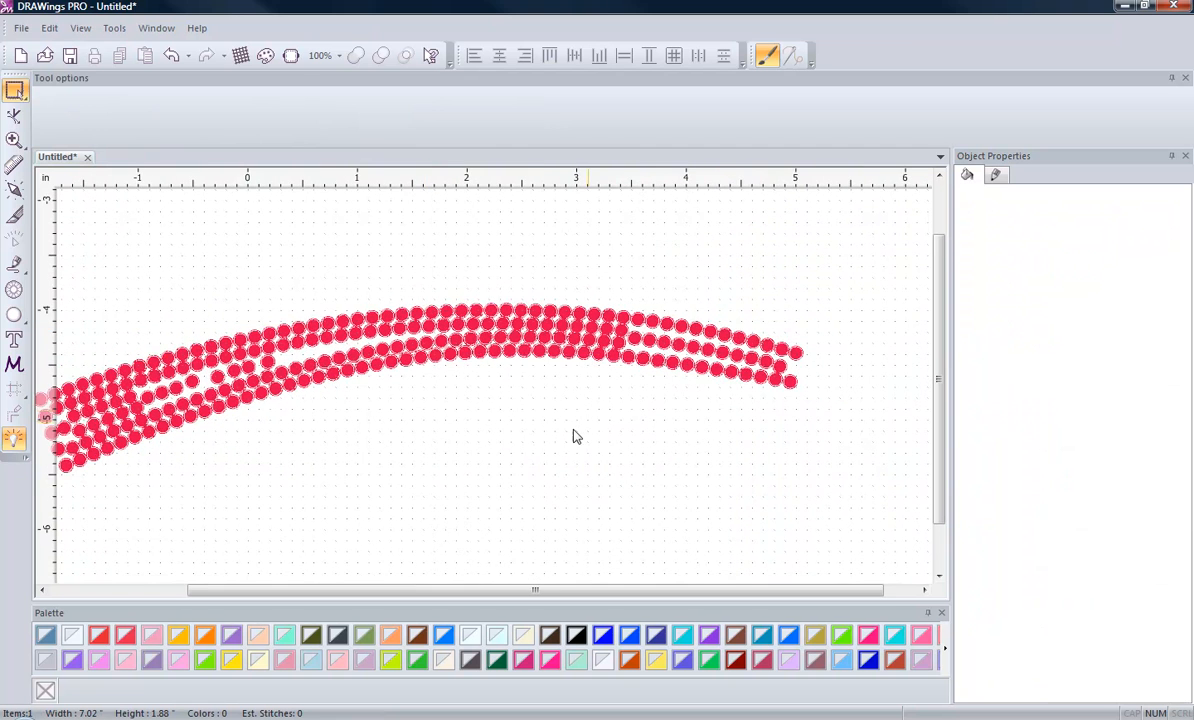
scroll(776, 373, up, 1)
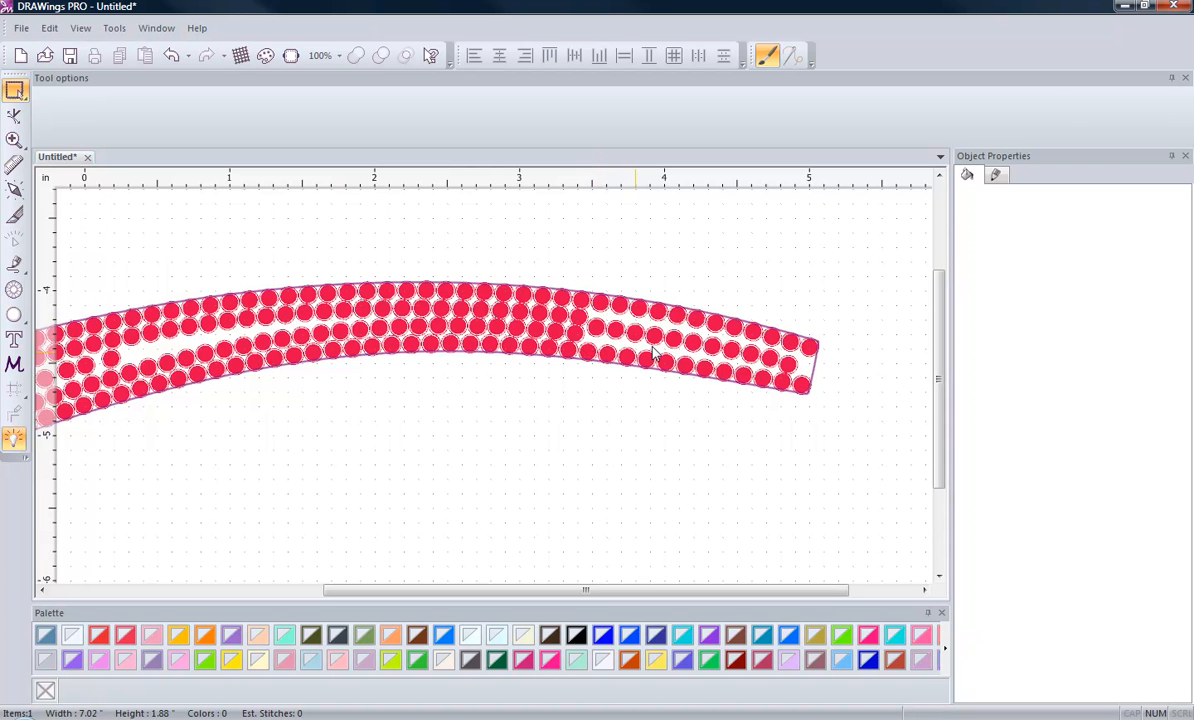
scroll(805, 364, down, 3)
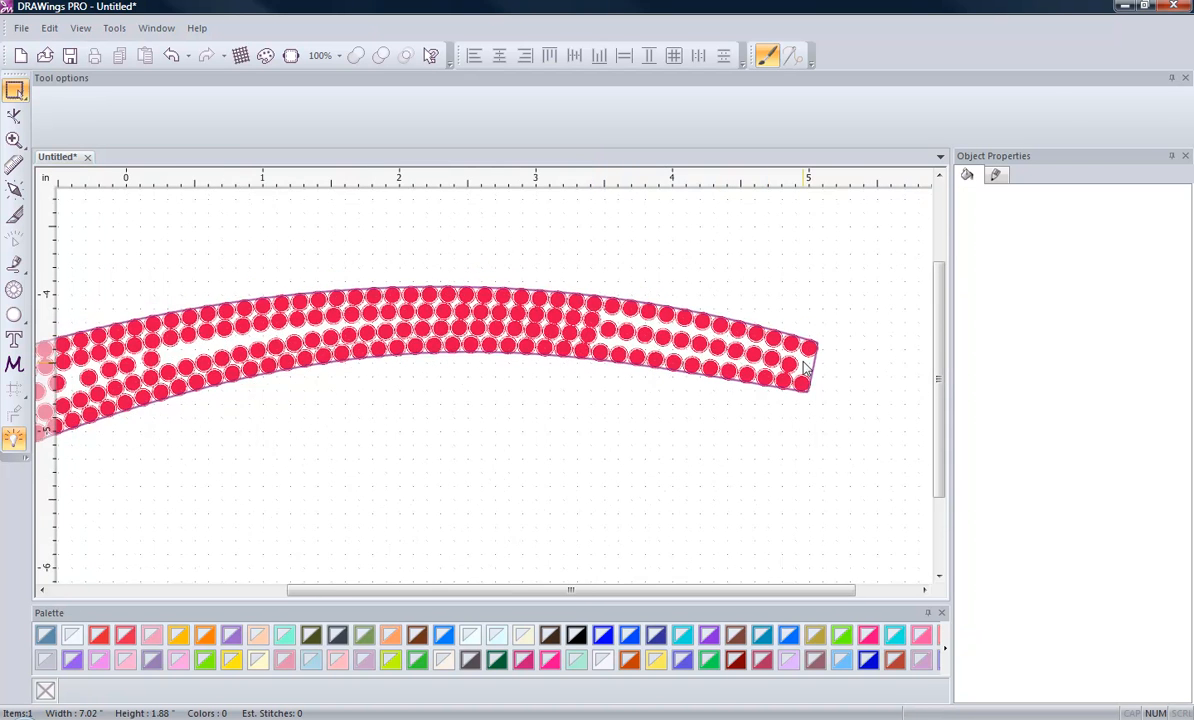
scroll(264, 438, down, 1)
scroll(88, 416, up, 3)
scroll(88, 416, up, 2)
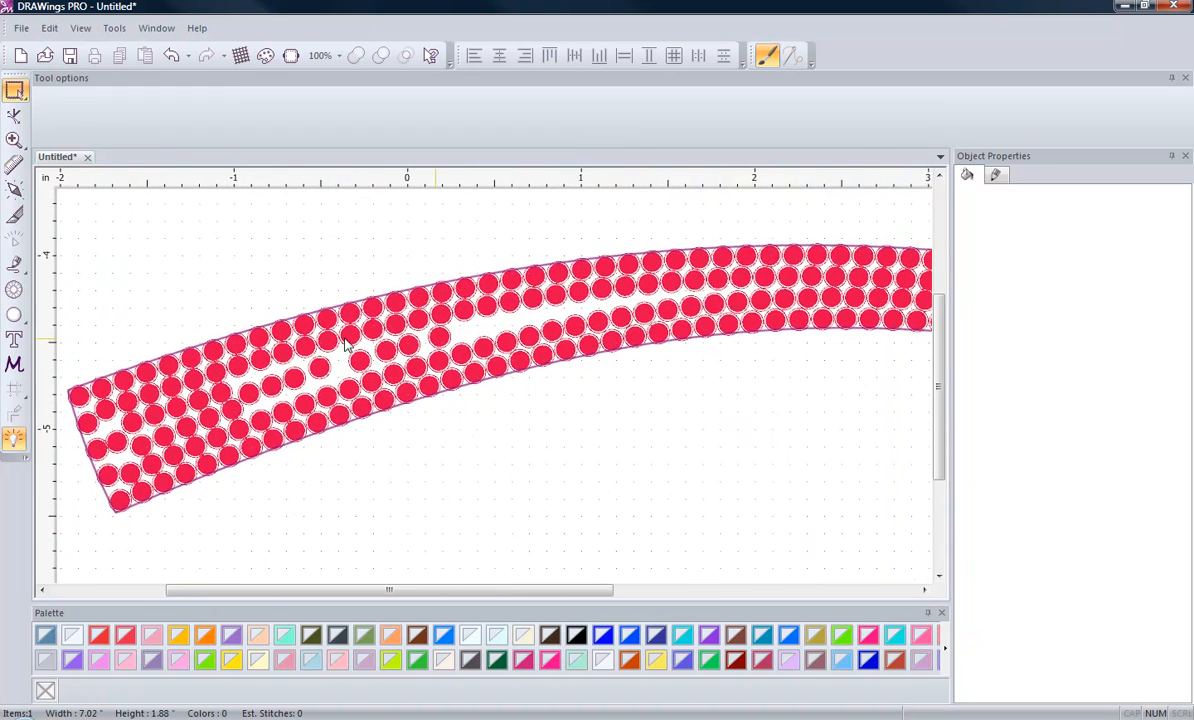
scroll(349, 349, down, 3)
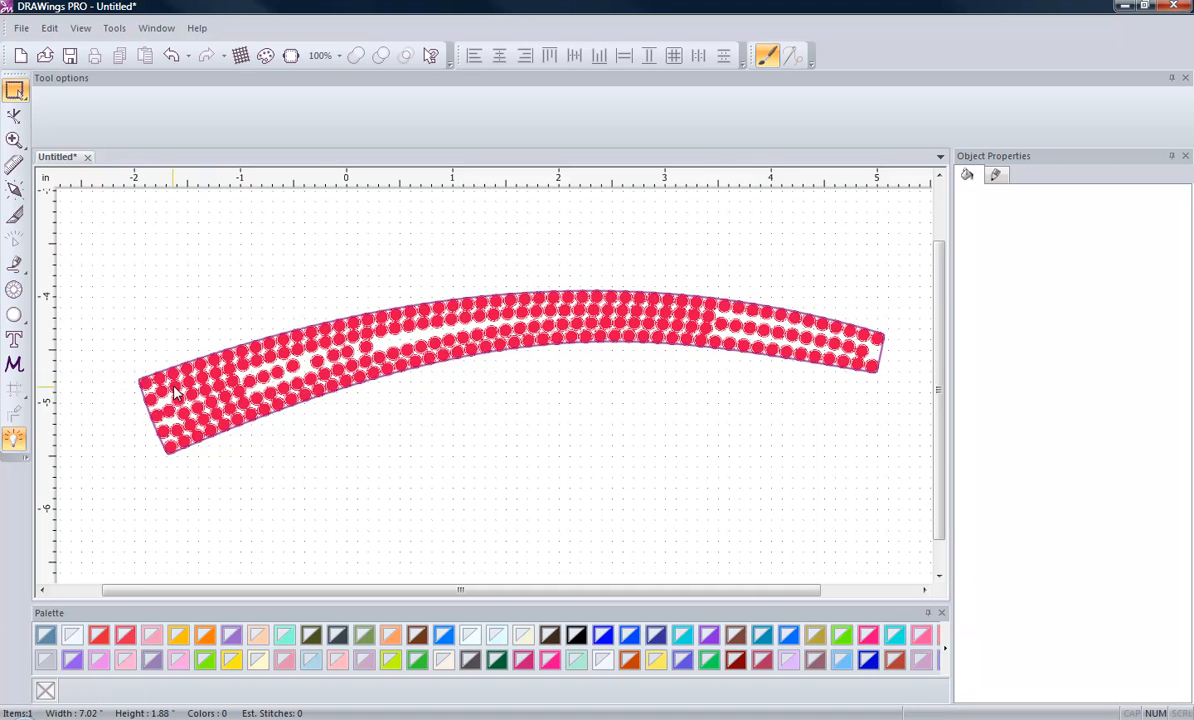
scroll(476, 446, up, 1)
scroll(477, 446, up, 2)
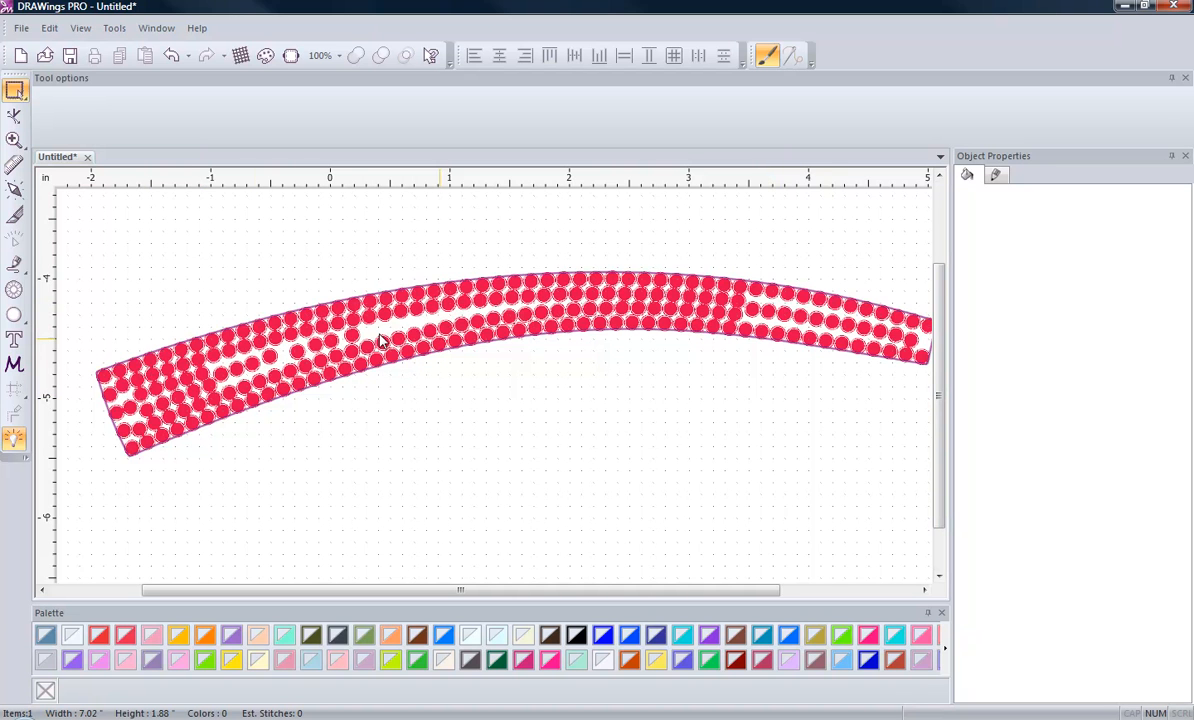
scroll(320, 344, down, 1)
Try the Shape fit crystal layout on the curved shape and return it to Contour
click(320, 344)
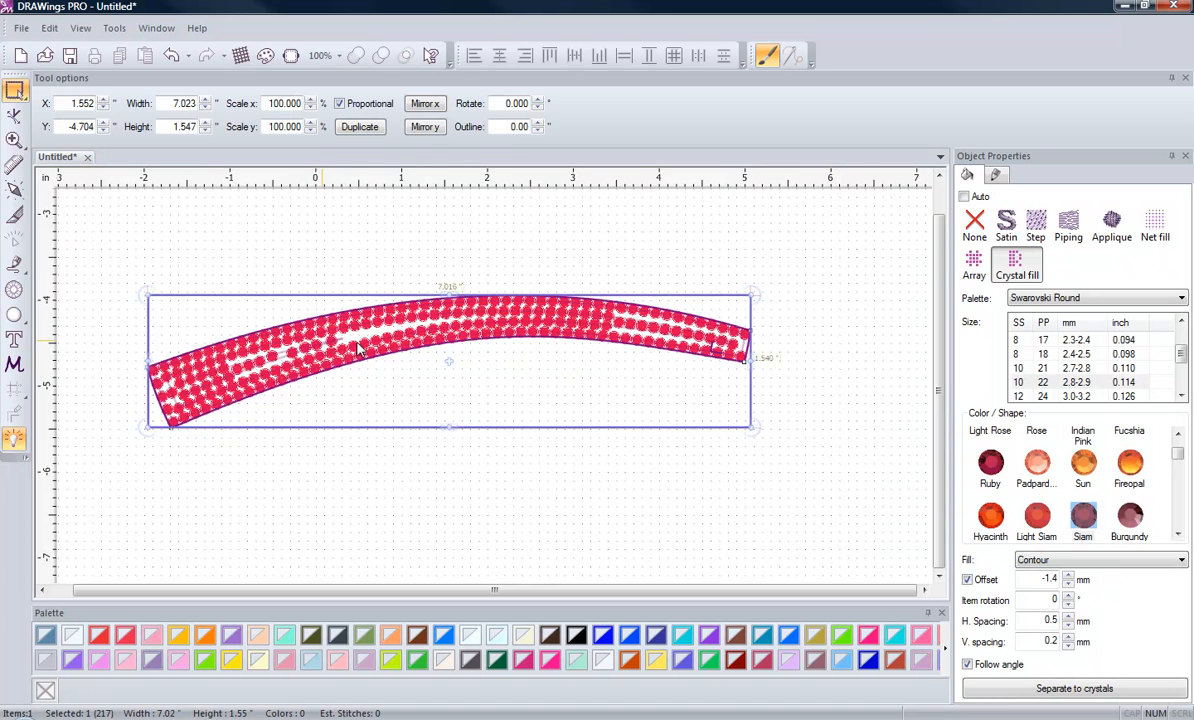
click(1113, 562)
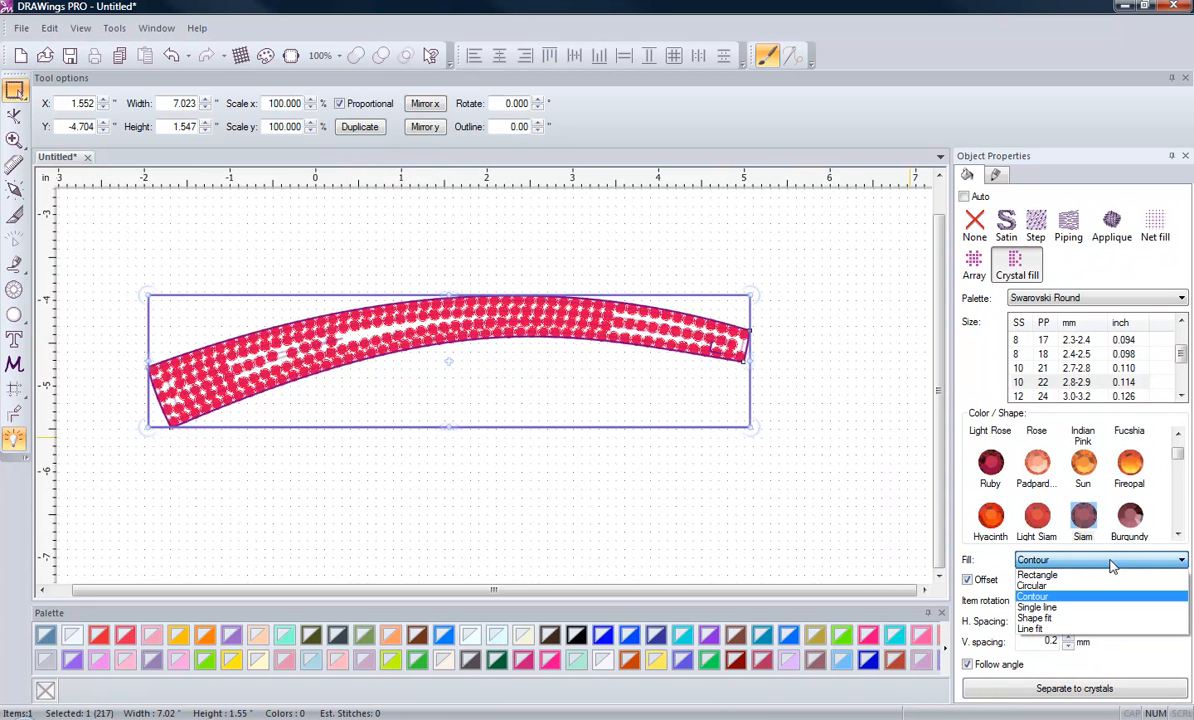
click(1024, 620)
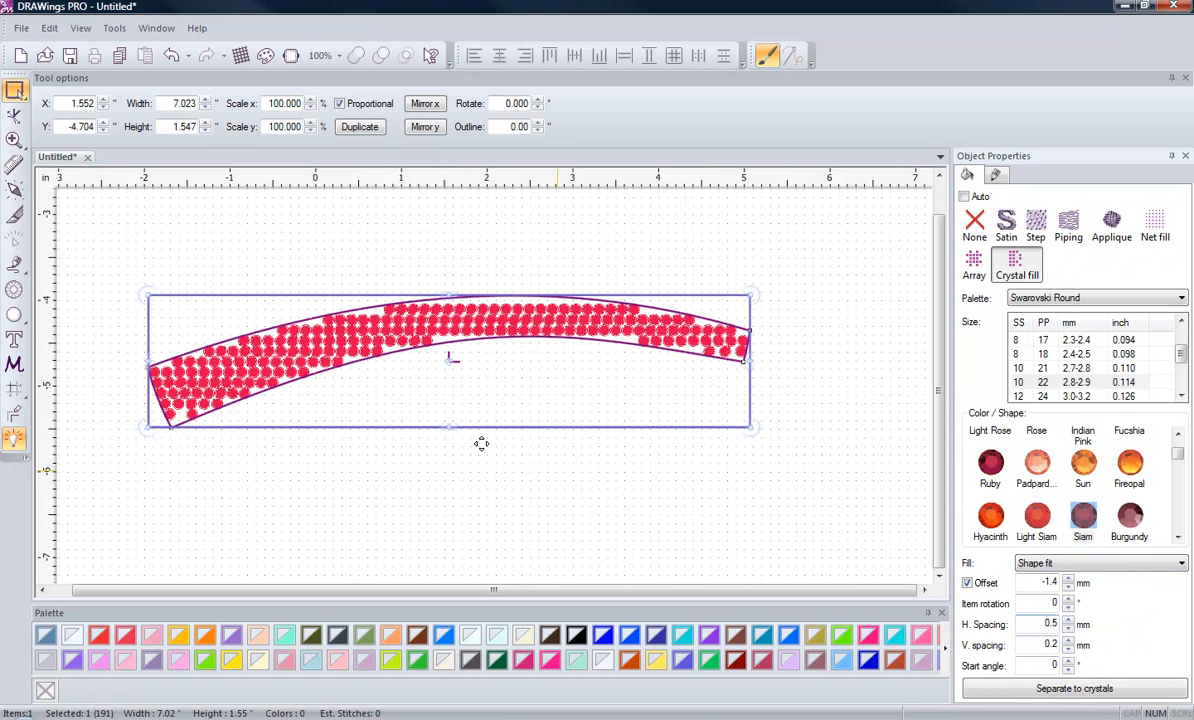
click(1134, 566)
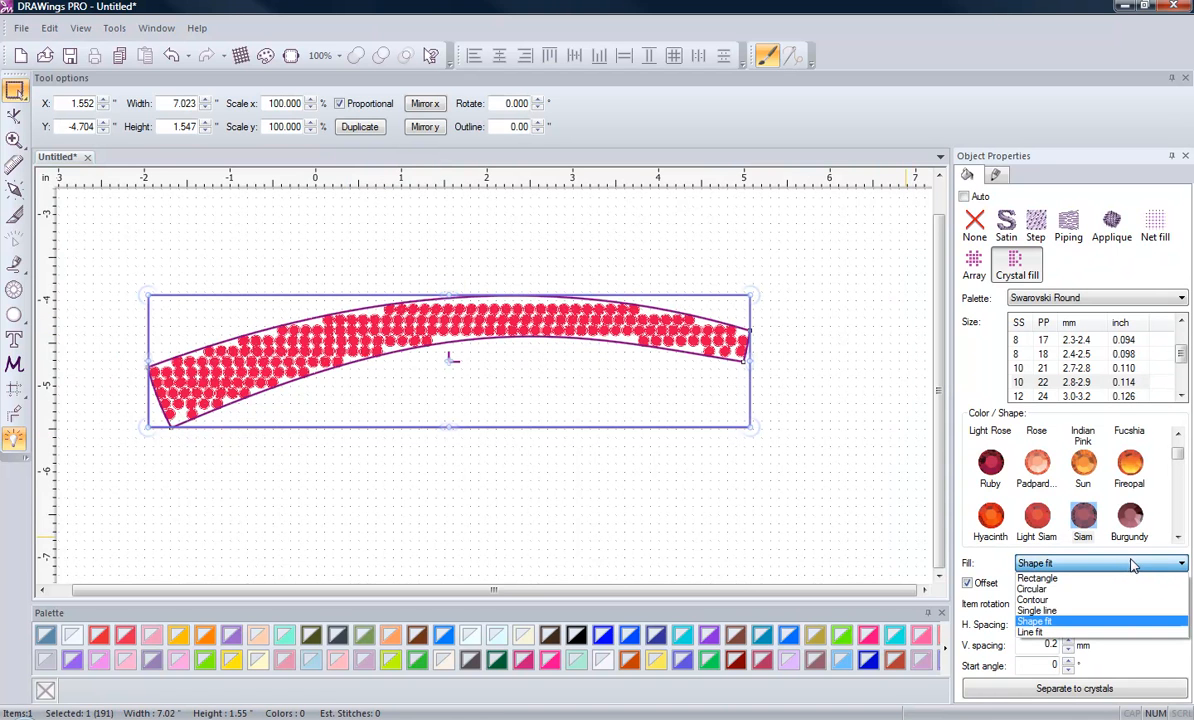
click(1064, 603)
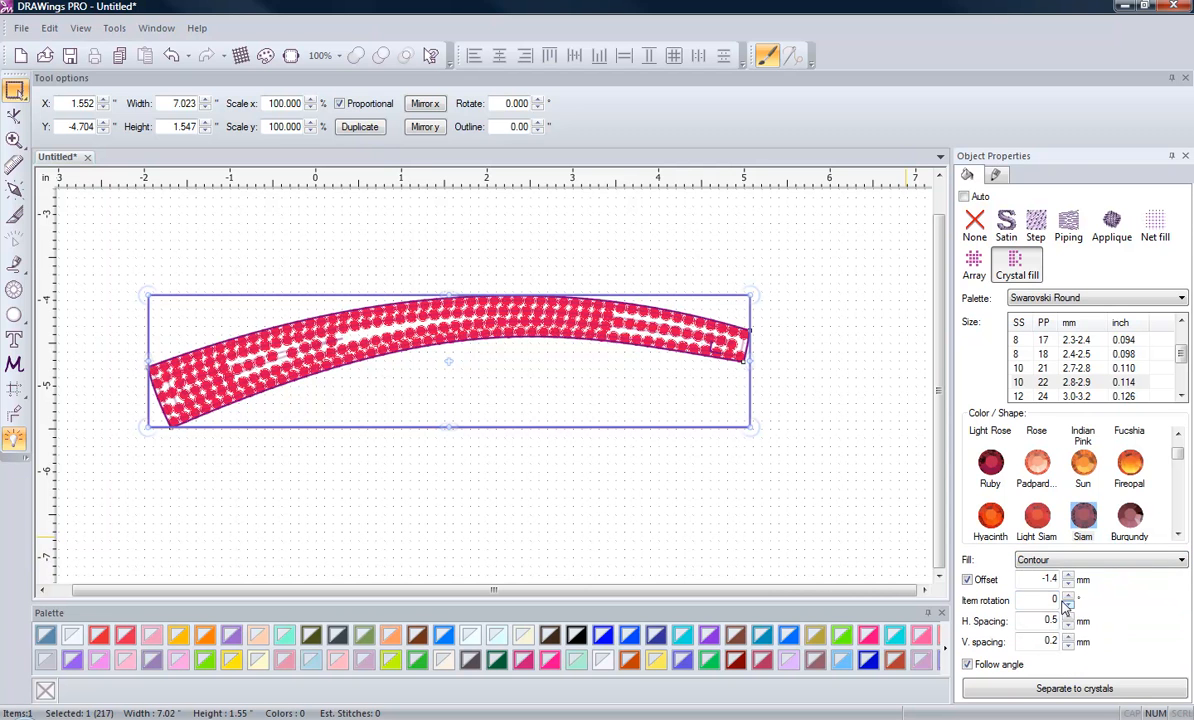
click(480, 520)
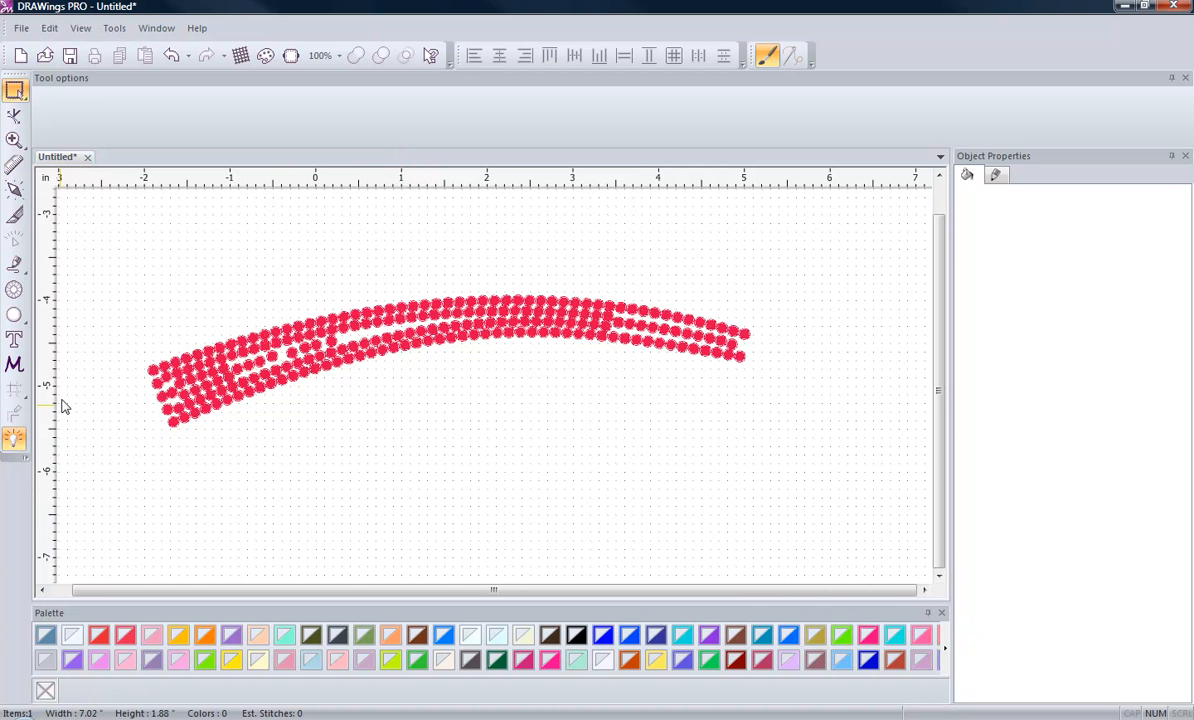
click(460, 325)
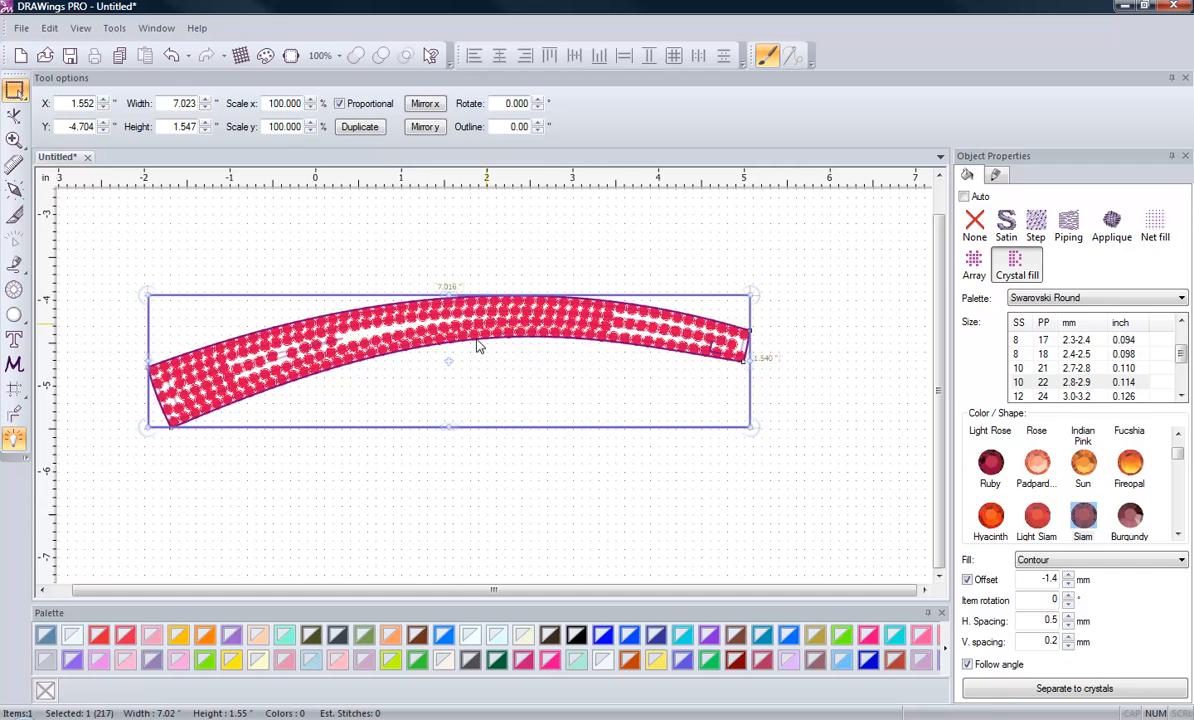
click(424, 472)
Switch to SignLab OOBling Pro and import the curved outline's EPS file from the desktop using the recommended PDF import filter
click(607, 328)
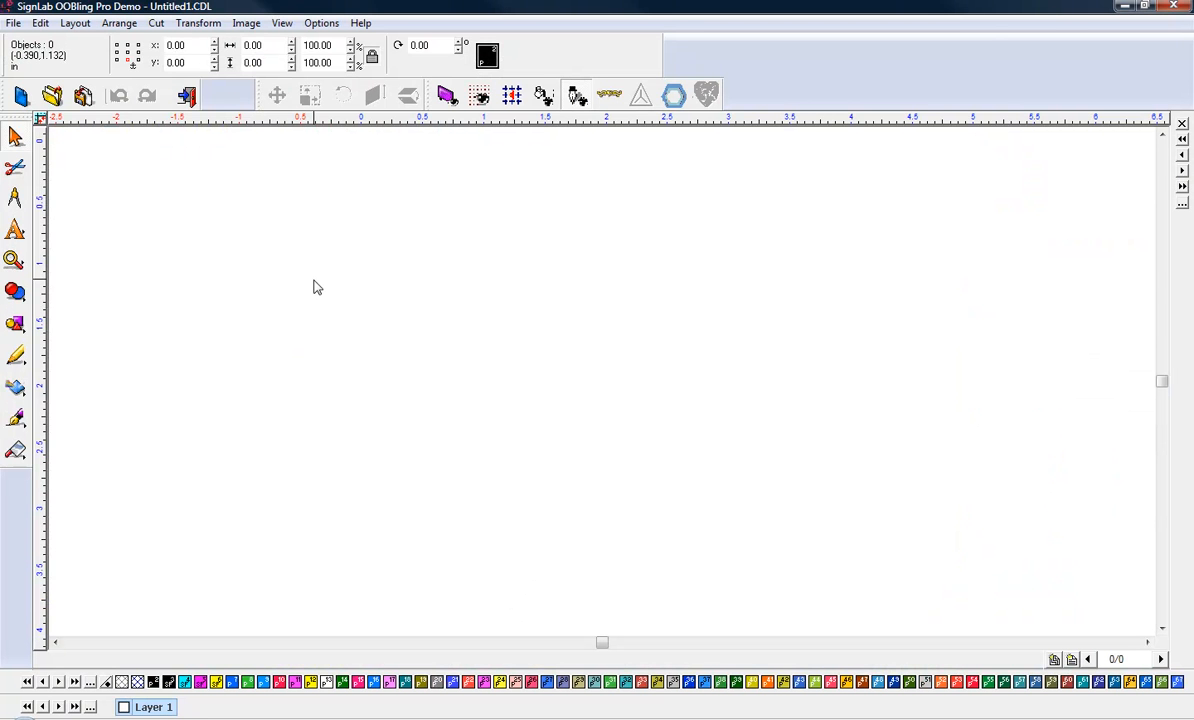
click(13, 22)
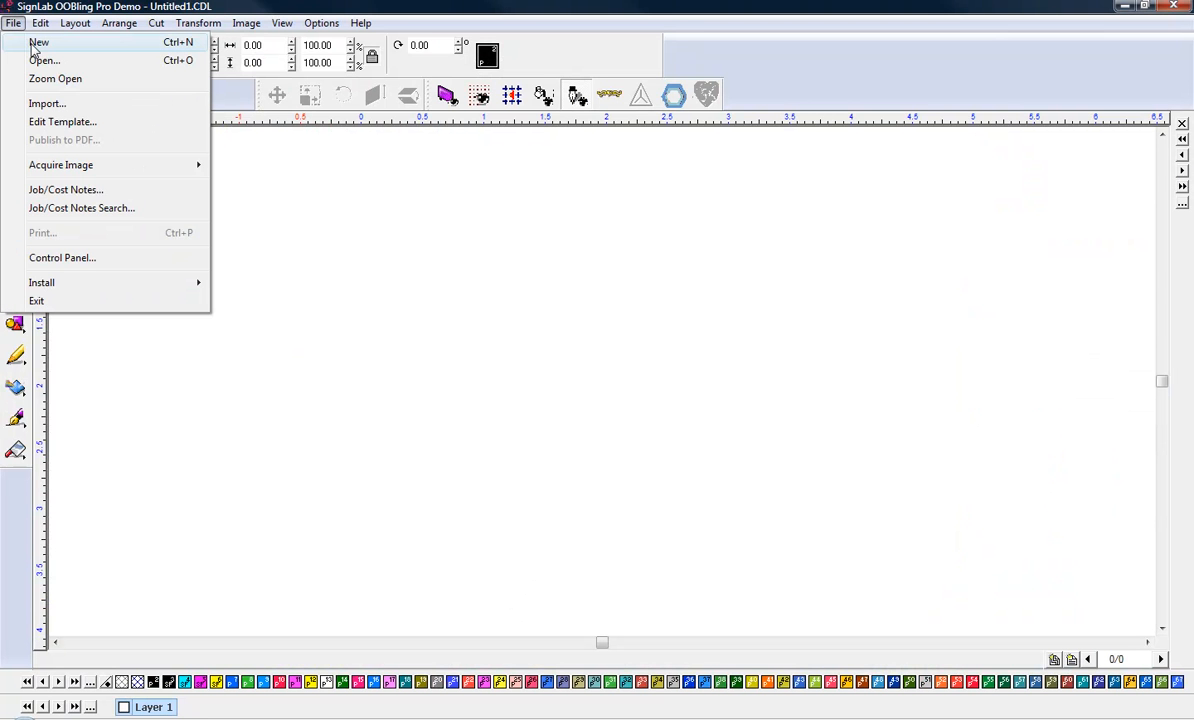
click(30, 103)
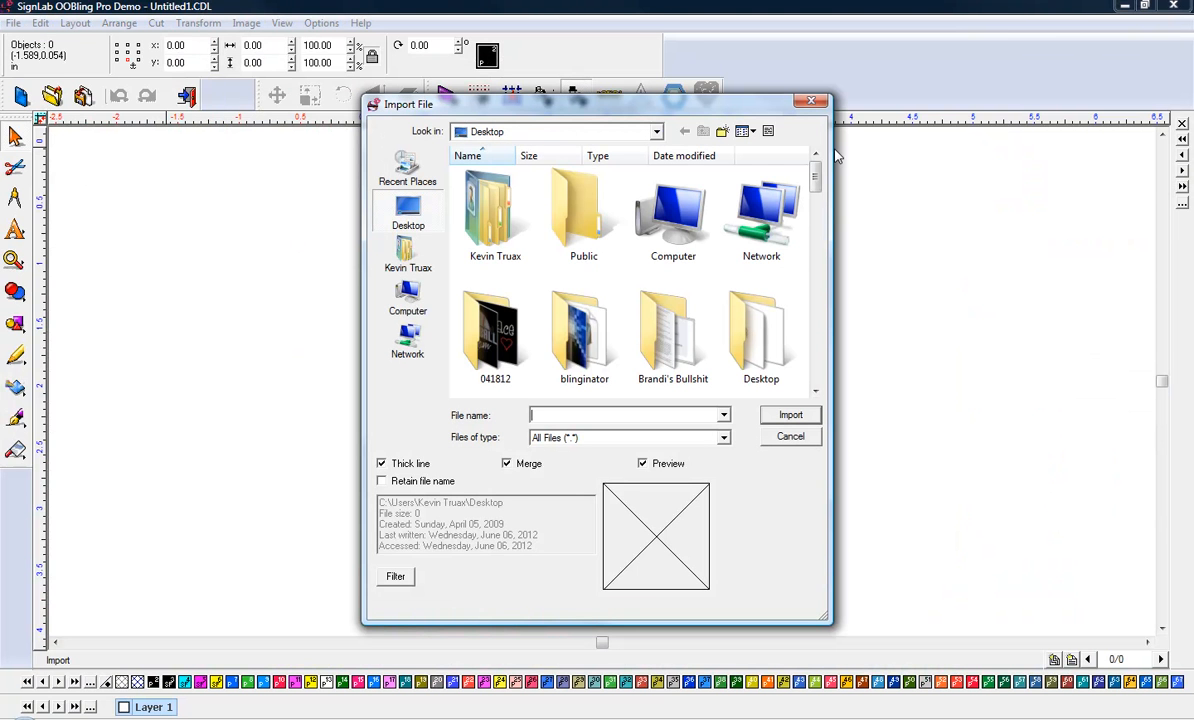
drag(815, 178, 832, 298)
click(672, 255)
double_click(674, 262)
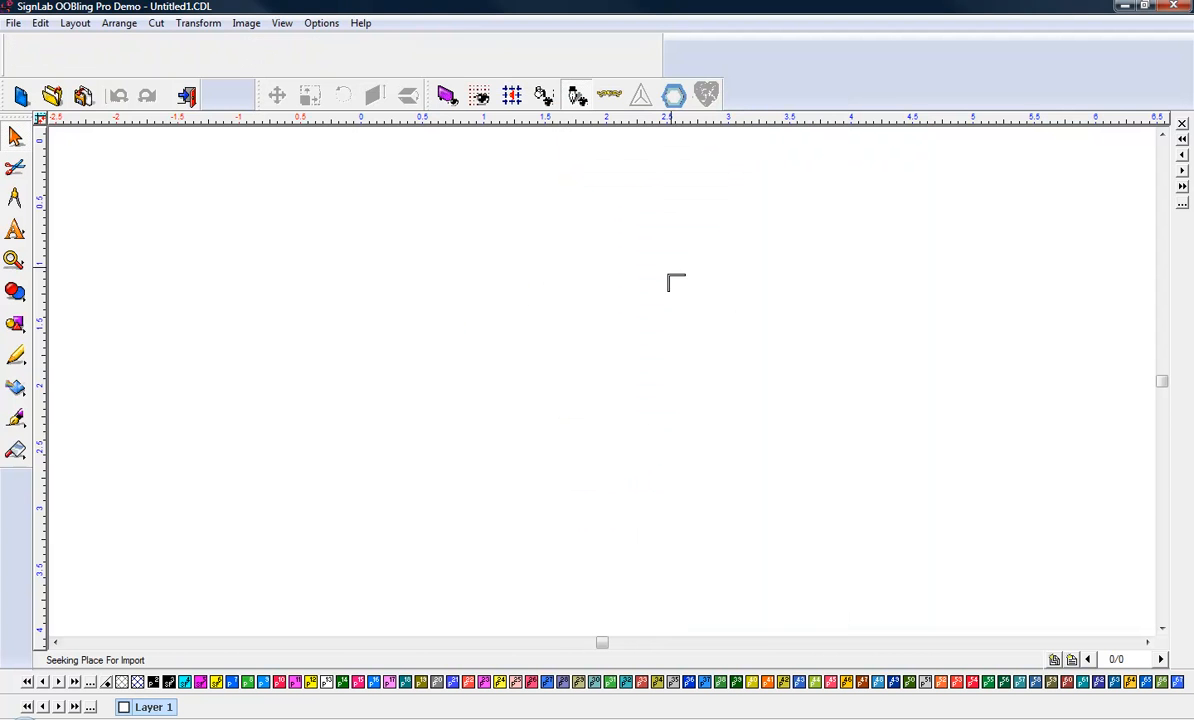
click(445, 336)
click(706, 412)
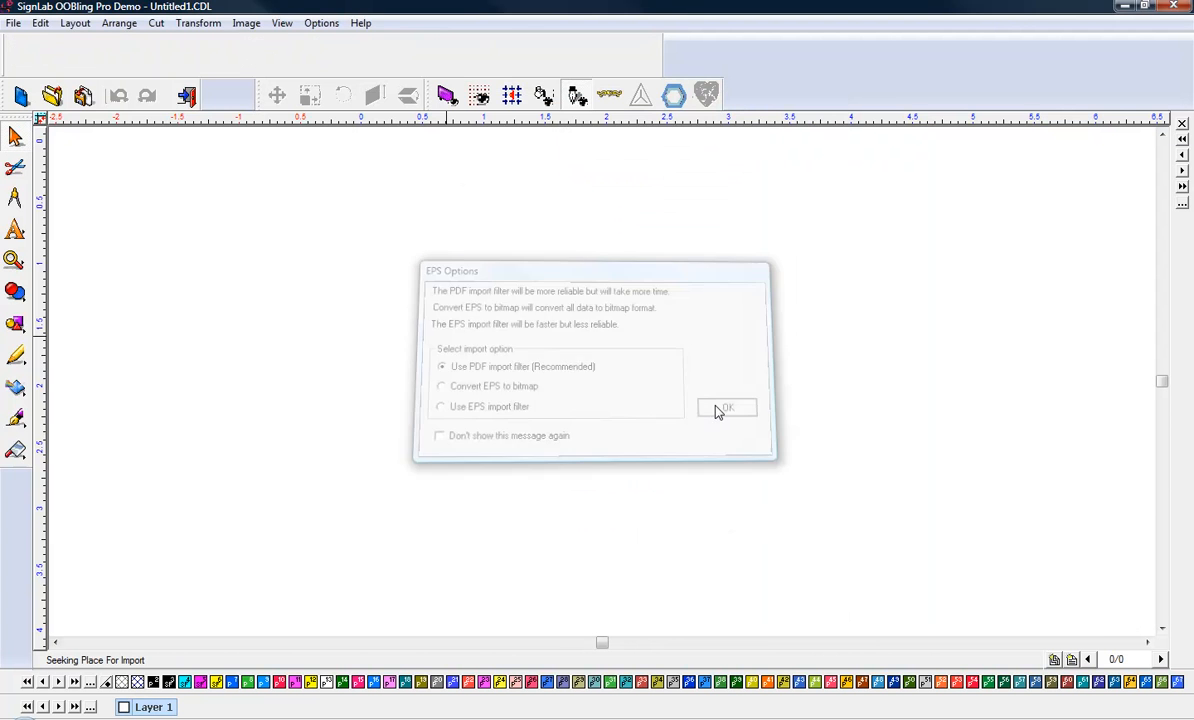
click(538, 466)
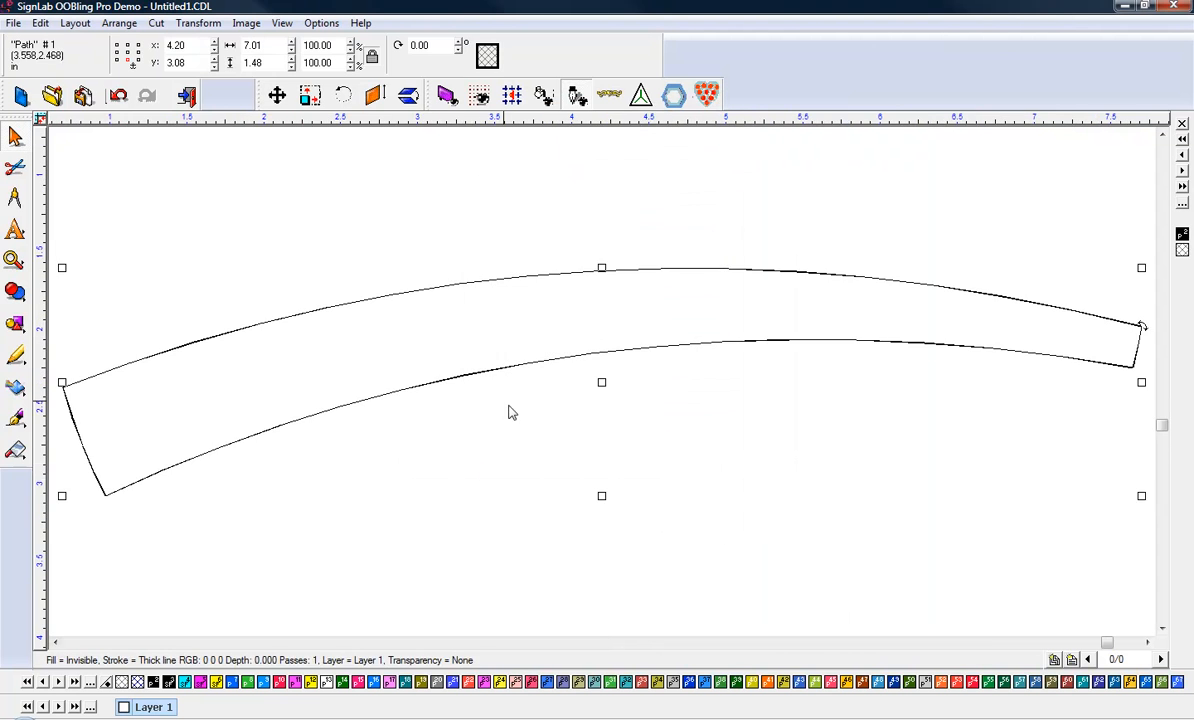
Move the imported curved outline to about X 2.93 and Y 3.29 inches
click(480, 462)
scroll(480, 459, down, 3)
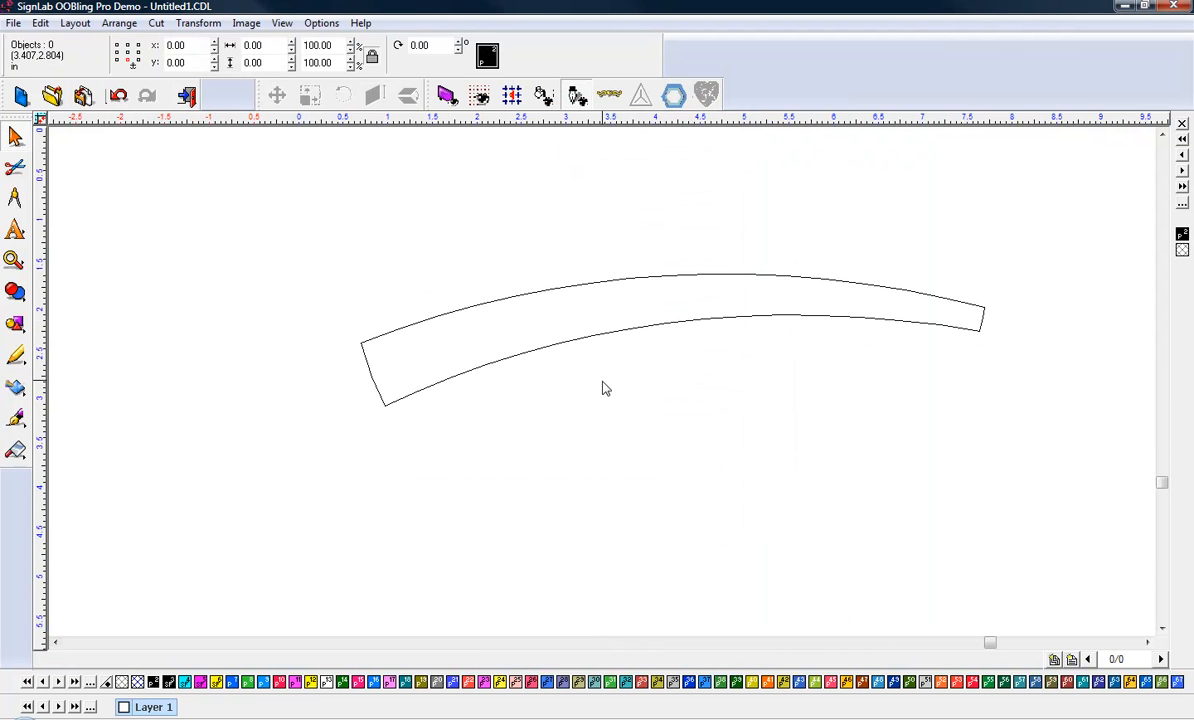
click(618, 280)
drag(620, 280, 508, 306)
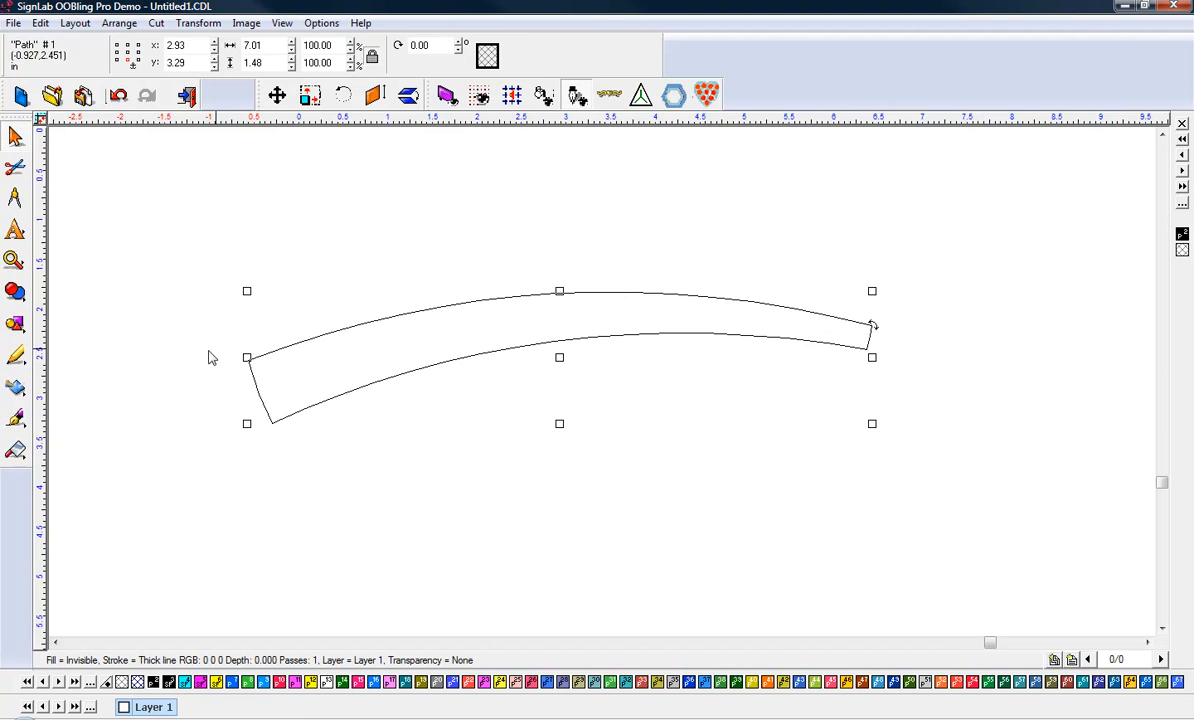
Place SS10 Amethyst HotFix stones along the curved shape's outline with 0.13 spacing
click(707, 94)
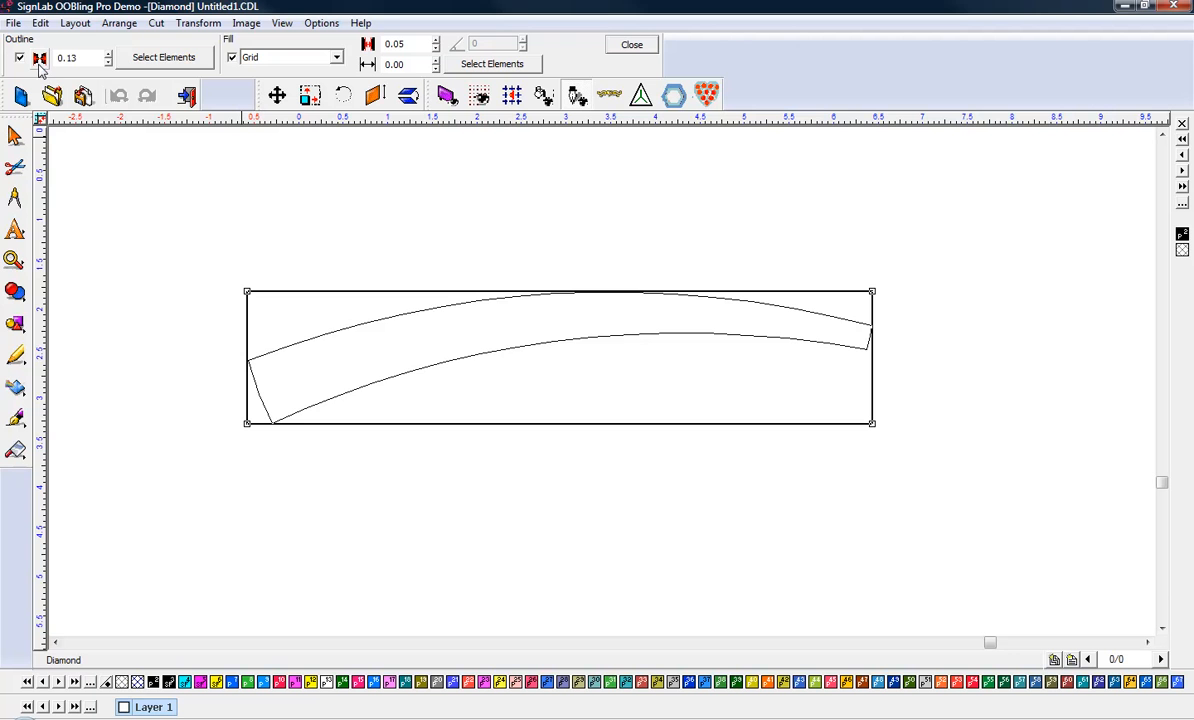
click(160, 58)
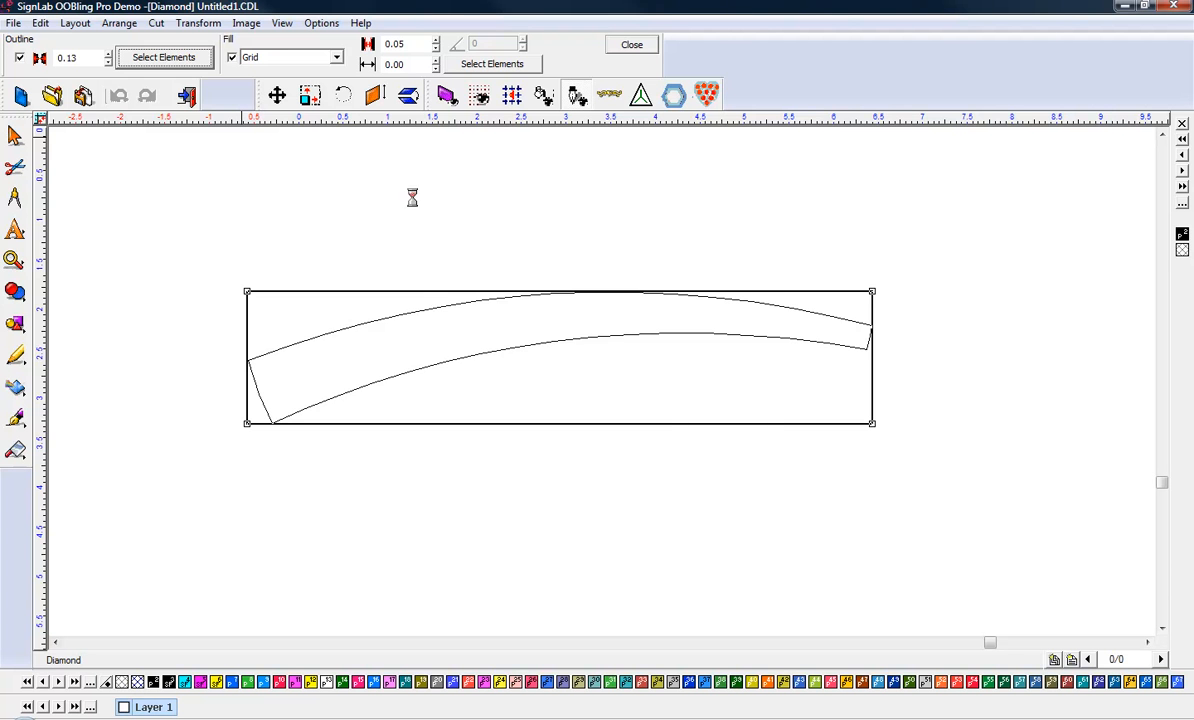
click(592, 448)
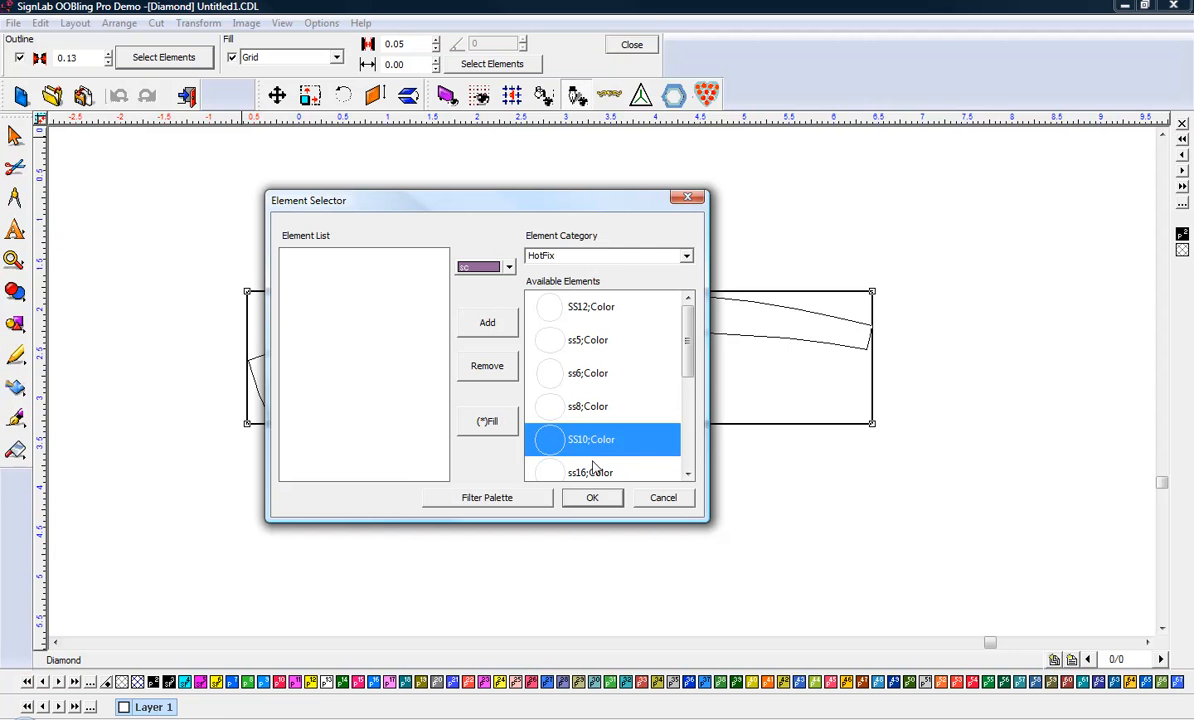
click(480, 320)
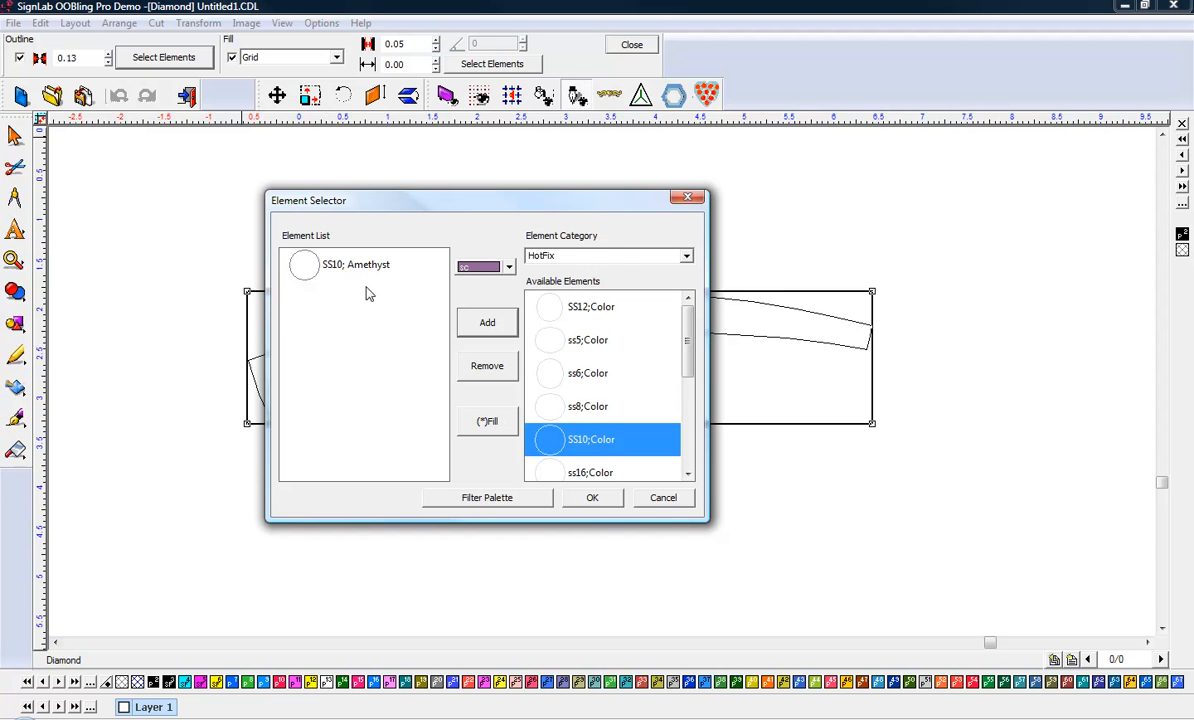
click(605, 505)
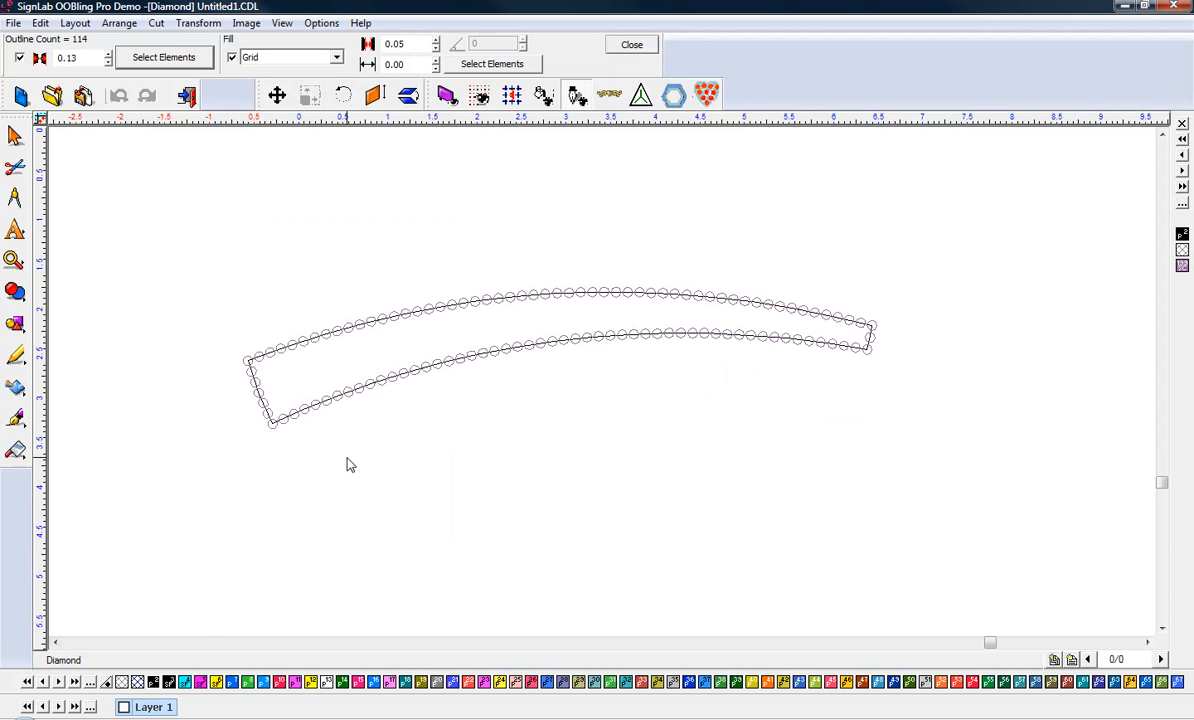
Examine the stone spacing along the curved outline, including its corners and both ends
scroll(349, 466, down, 1)
scroll(603, 388, up, 3)
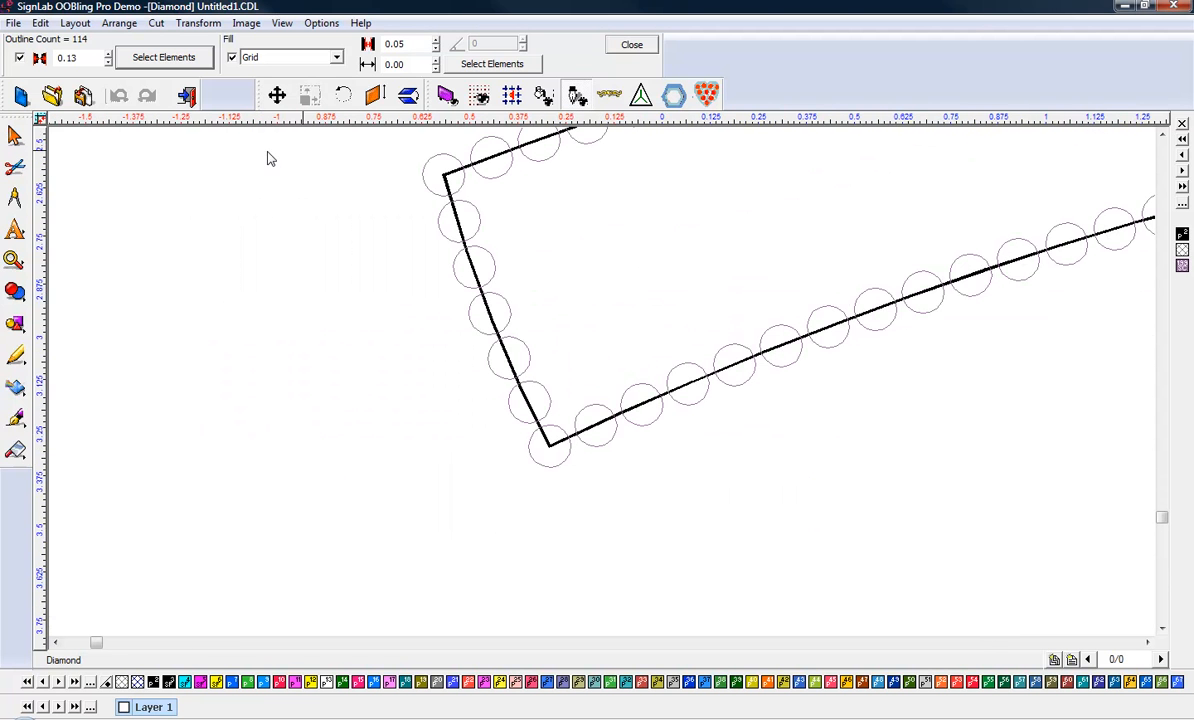
scroll(598, 400, down, 4)
scroll(603, 388, up, 2)
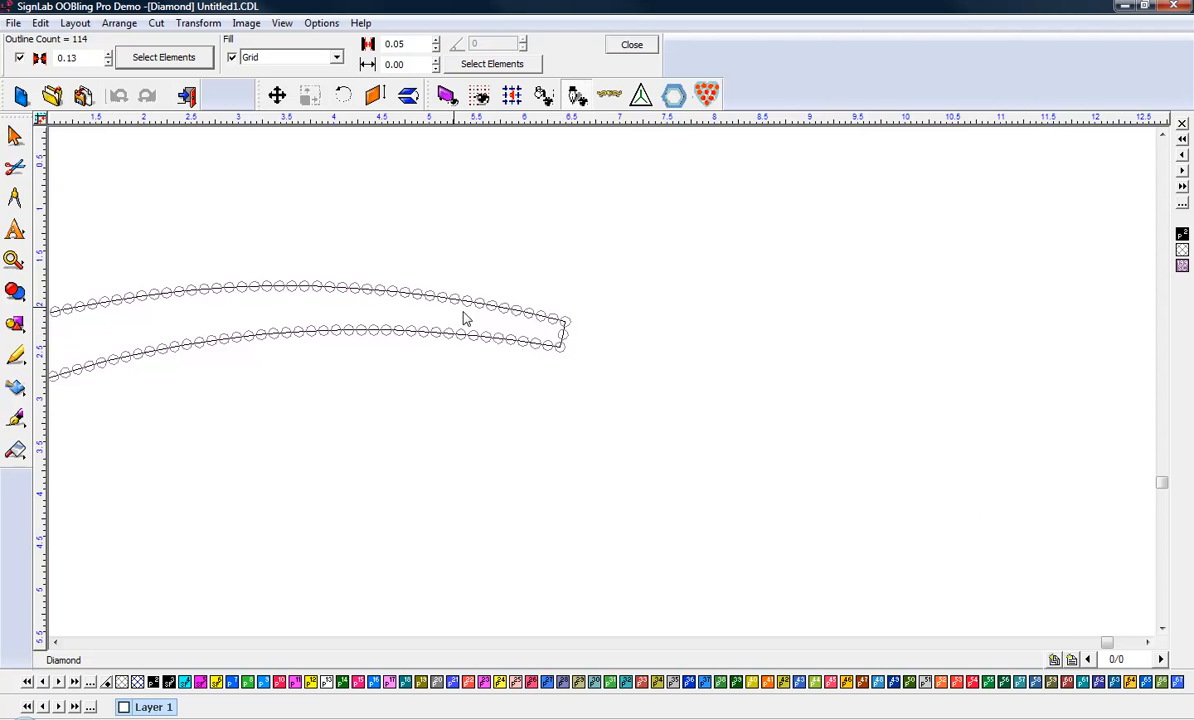
scroll(464, 317, up, 2)
scroll(602, 387, down, 2)
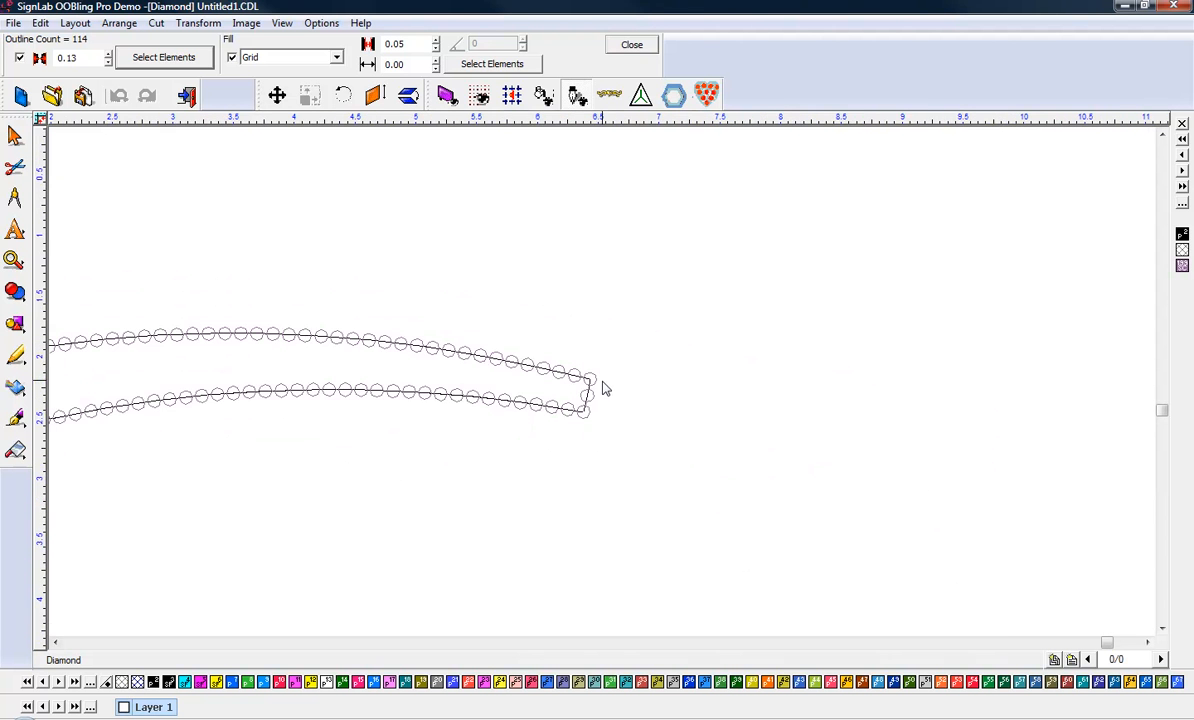
scroll(614, 383, down, 1)
scroll(614, 383, up, 3)
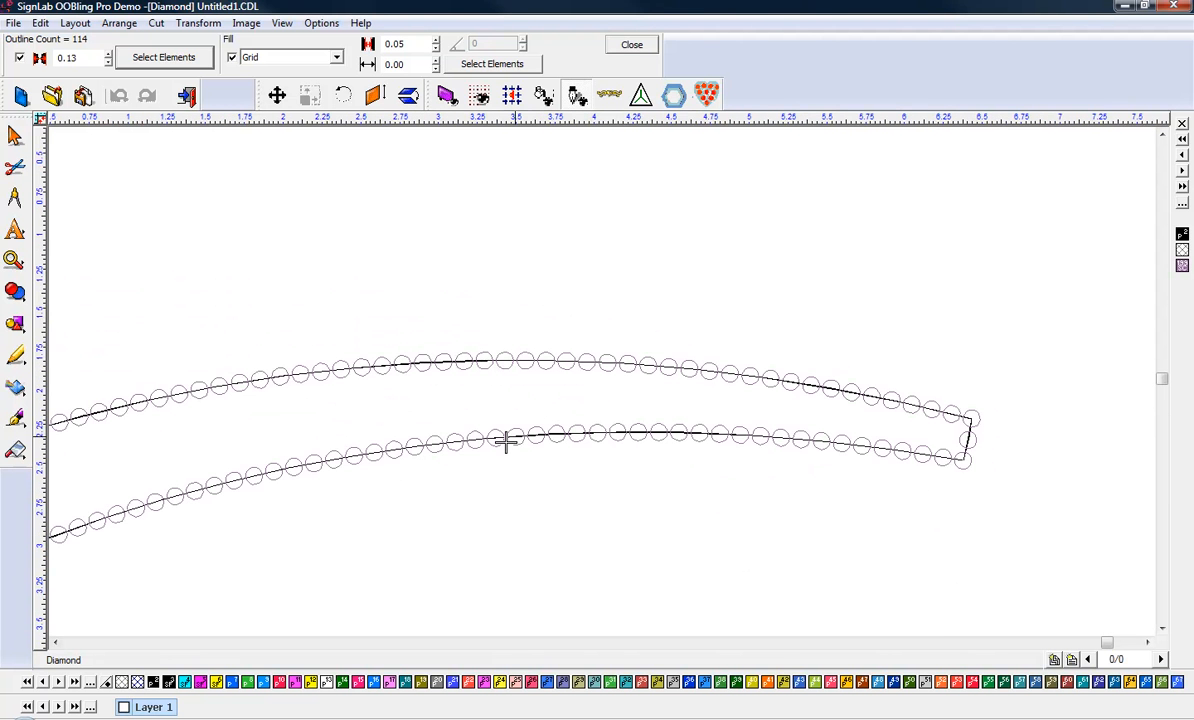
Try moving the stone outline up and away from the curved path, and undo the move
click(15, 136)
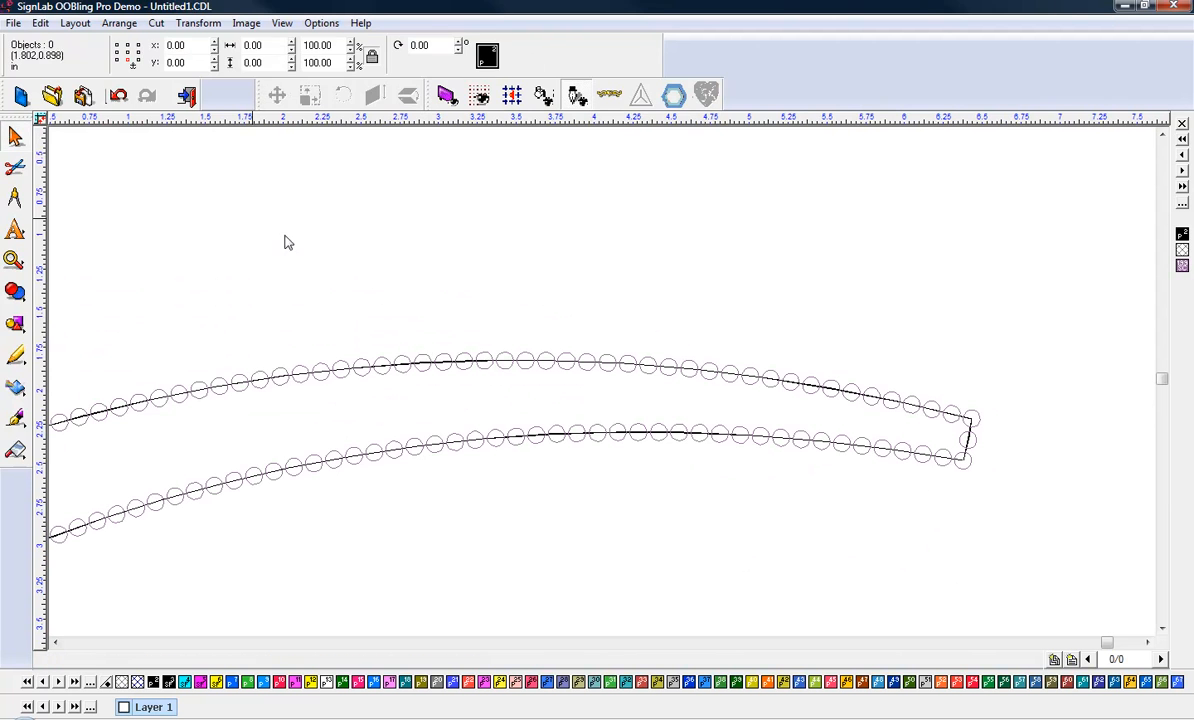
click(427, 358)
drag(427, 358, 596, 178)
click(616, 386)
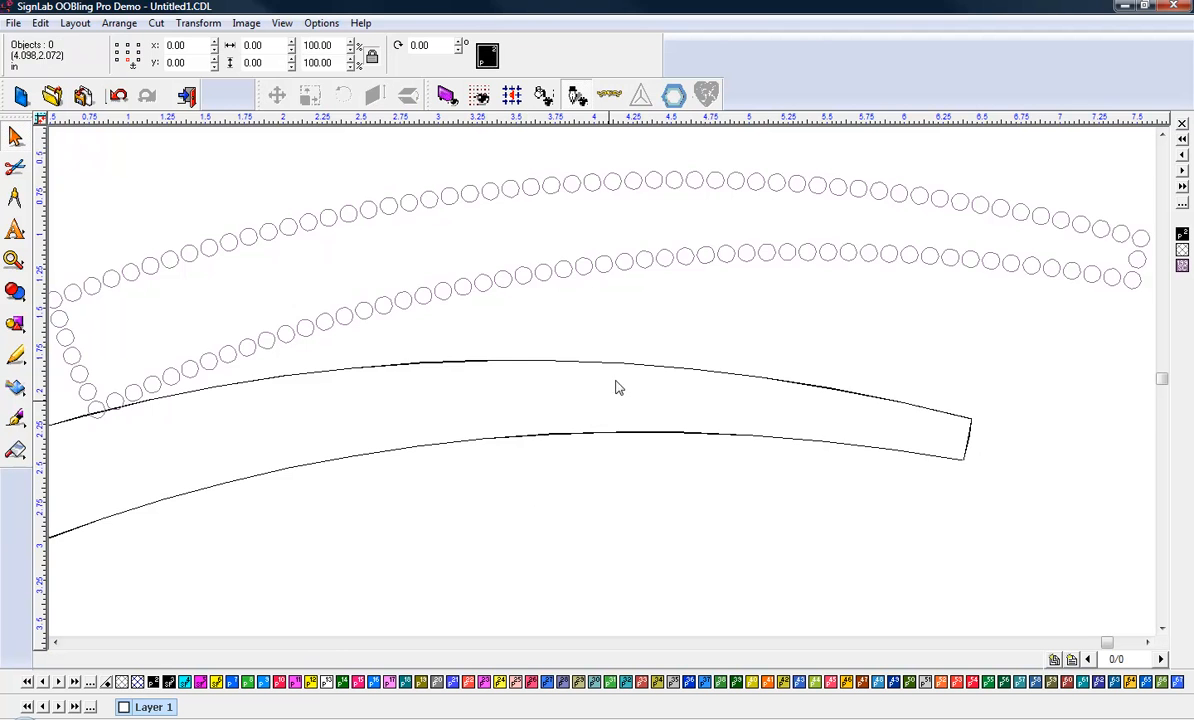
scroll(576, 376, down, 2)
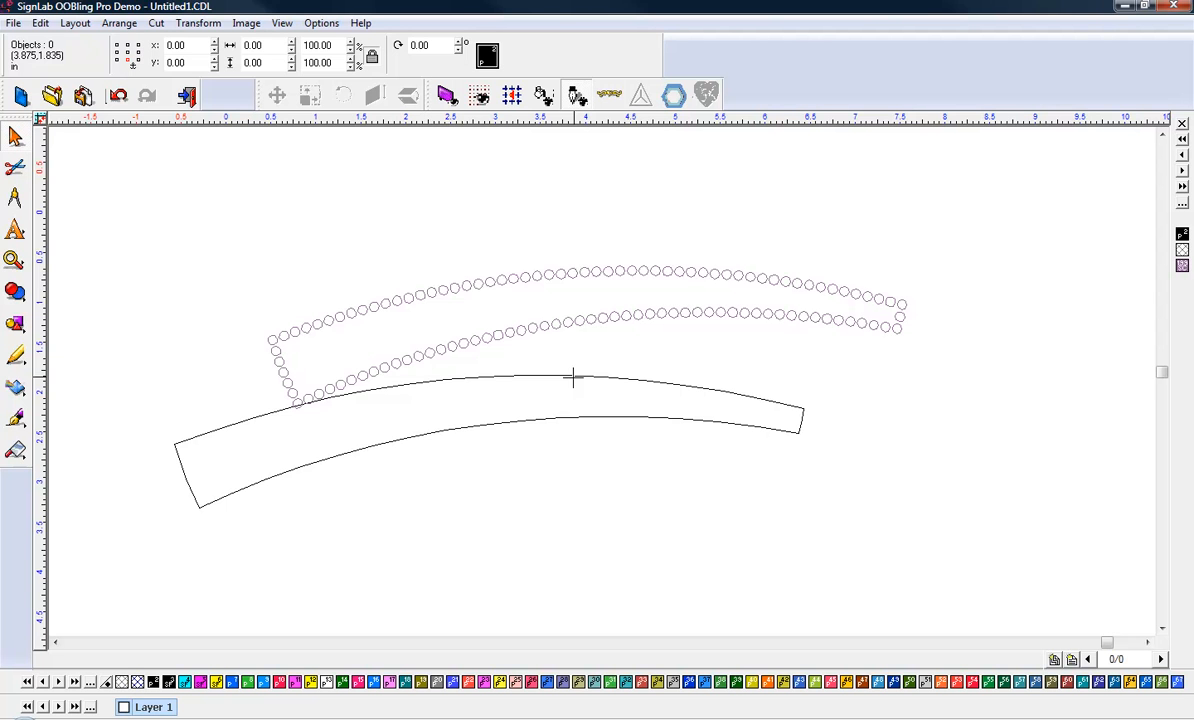
click(573, 377)
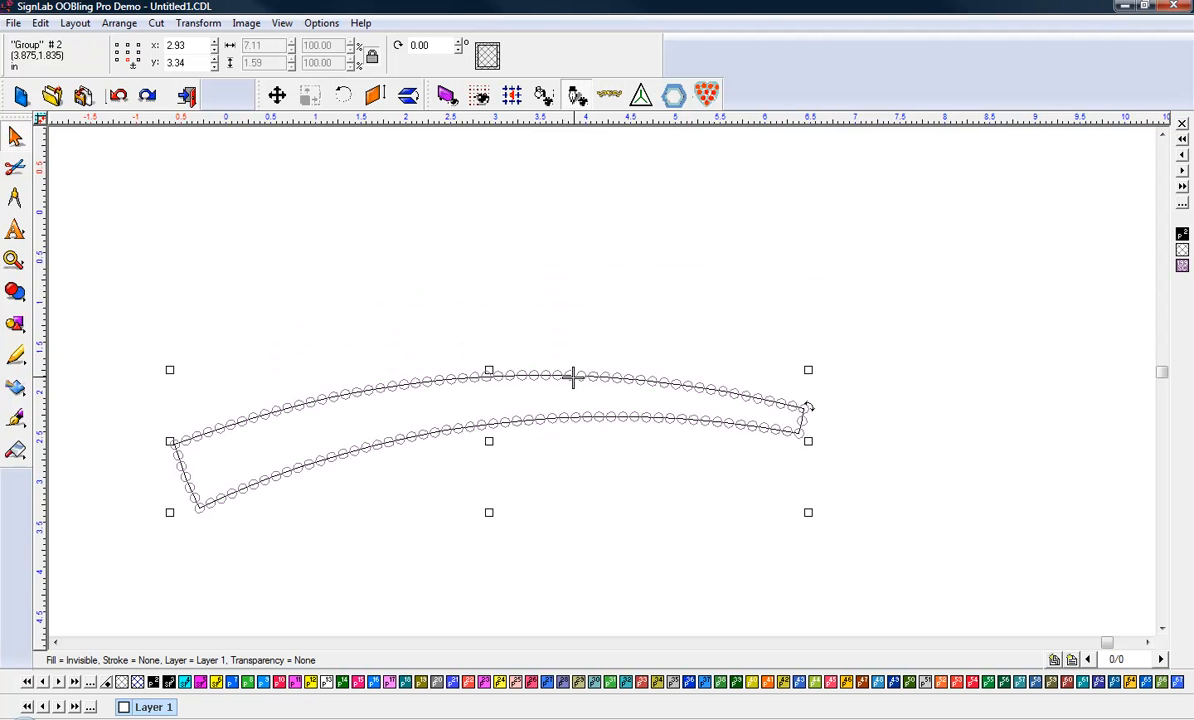
click(305, 240)
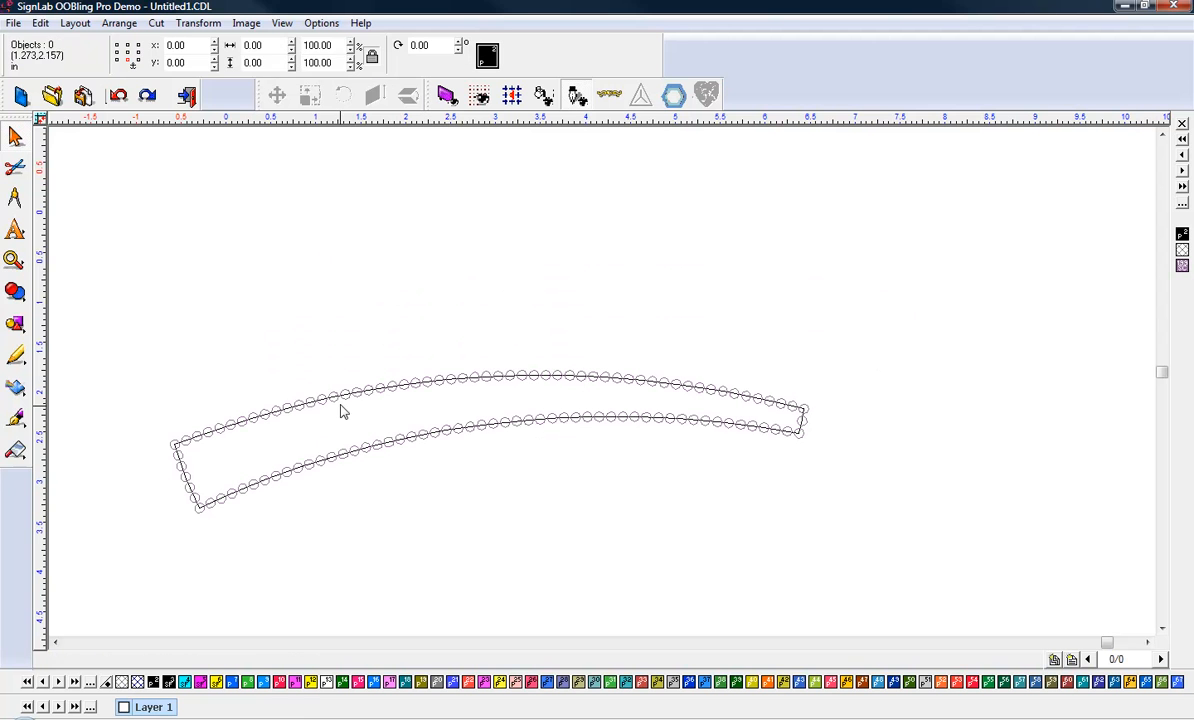
click(337, 399)
click(346, 307)
click(450, 380)
click(416, 303)
click(631, 417)
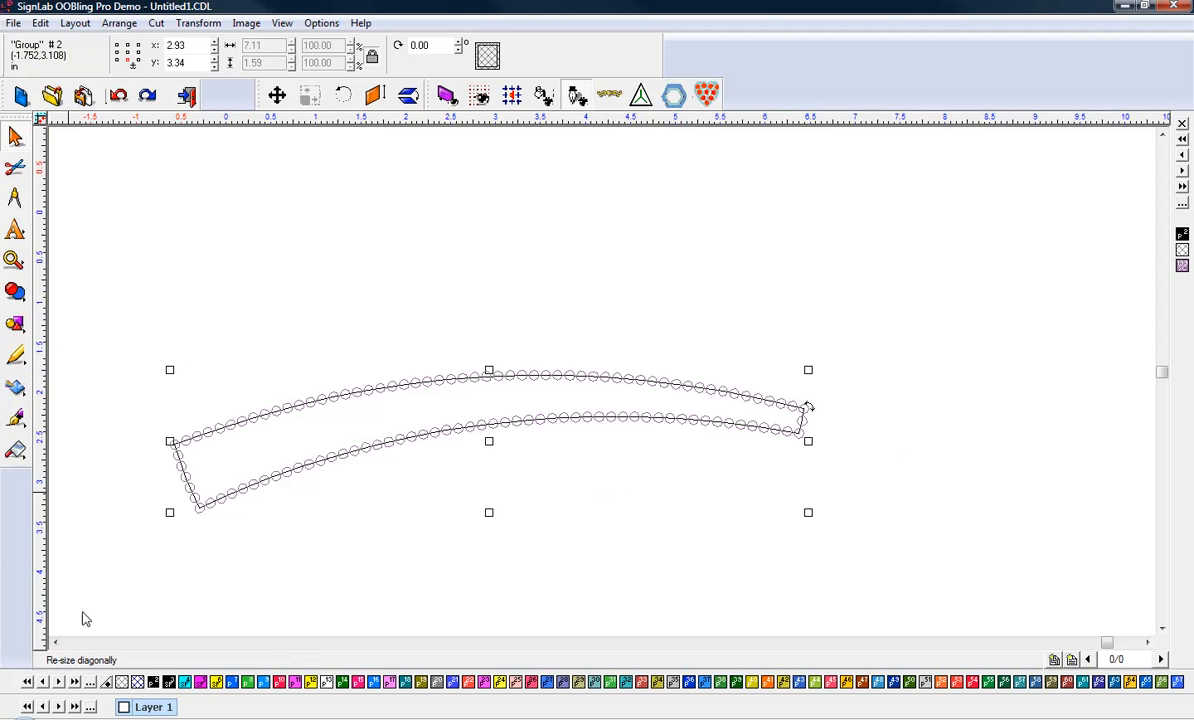
click(744, 462)
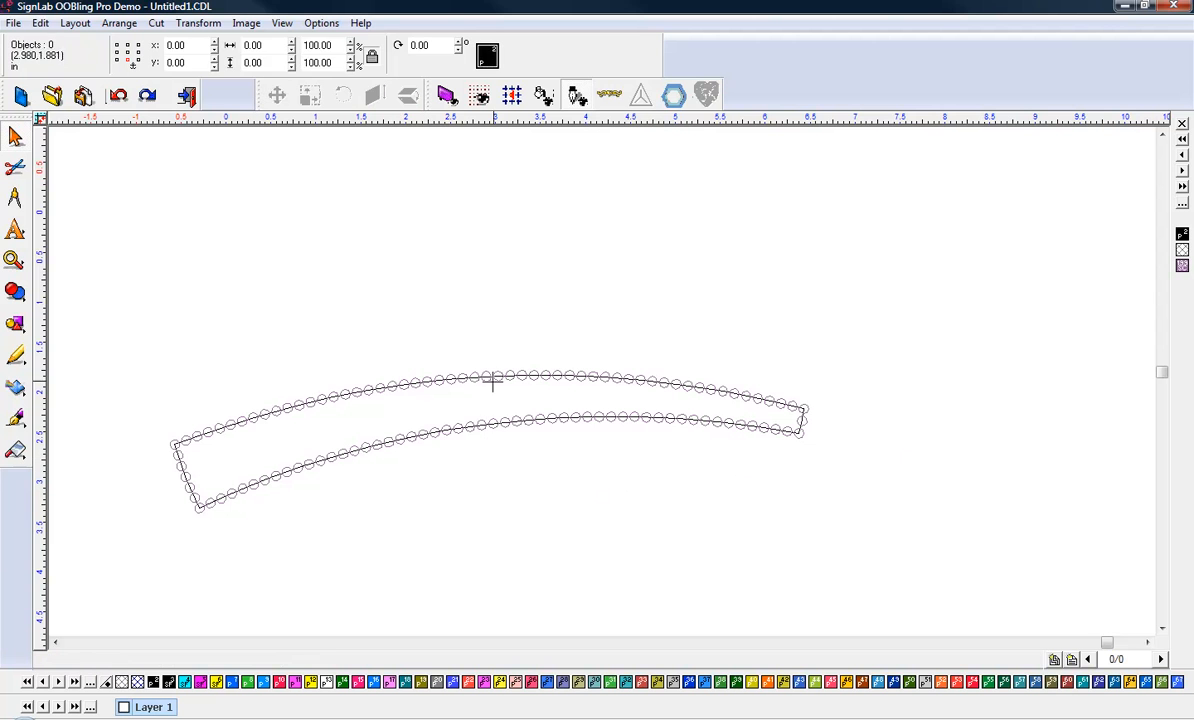
Move the stone outline group above the curved path and delete it
click(471, 427)
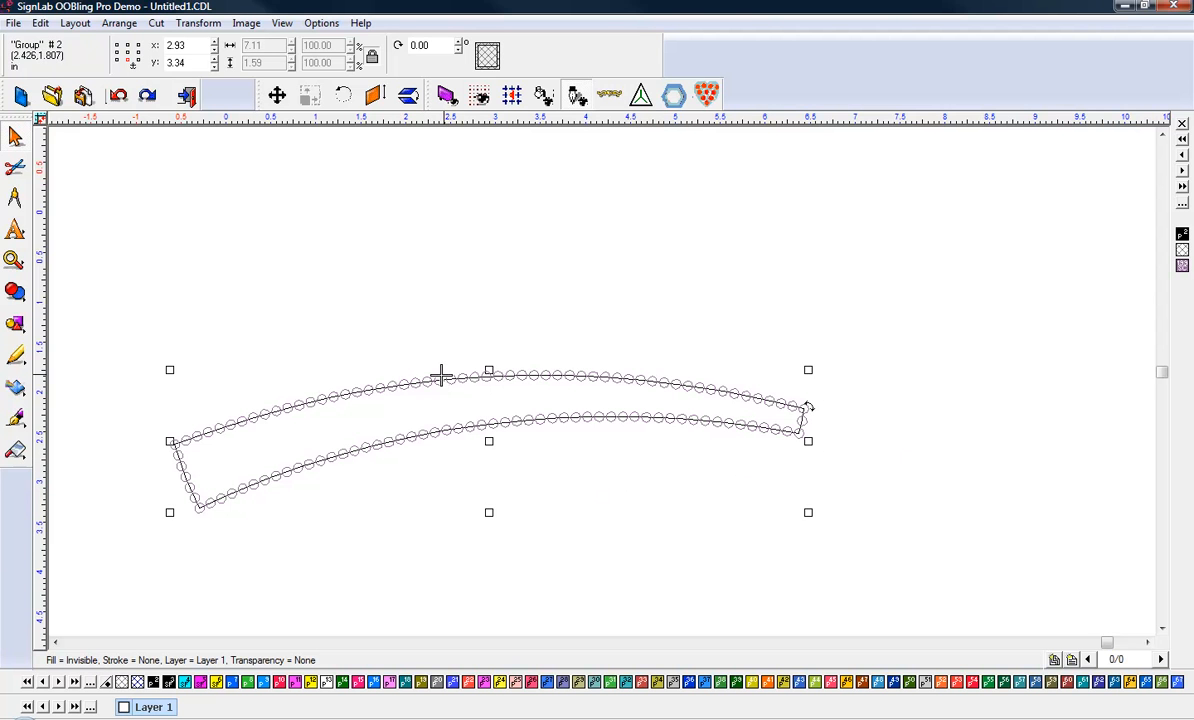
drag(441, 376, 443, 197)
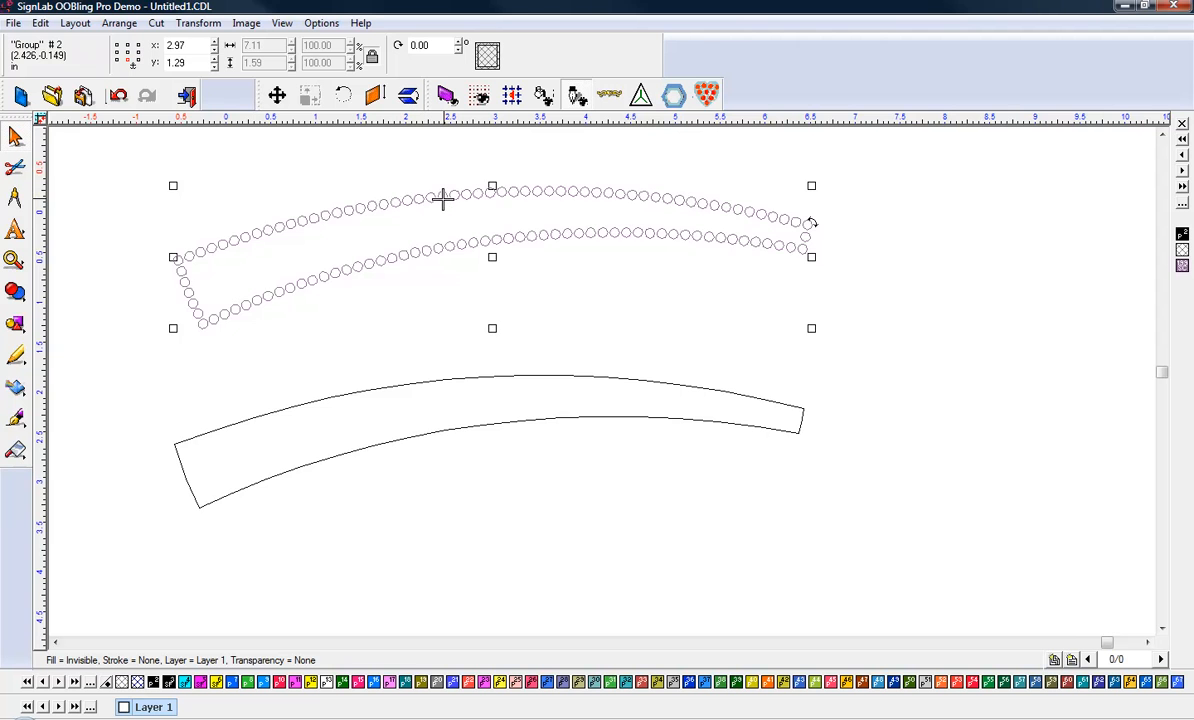
key(Delete)
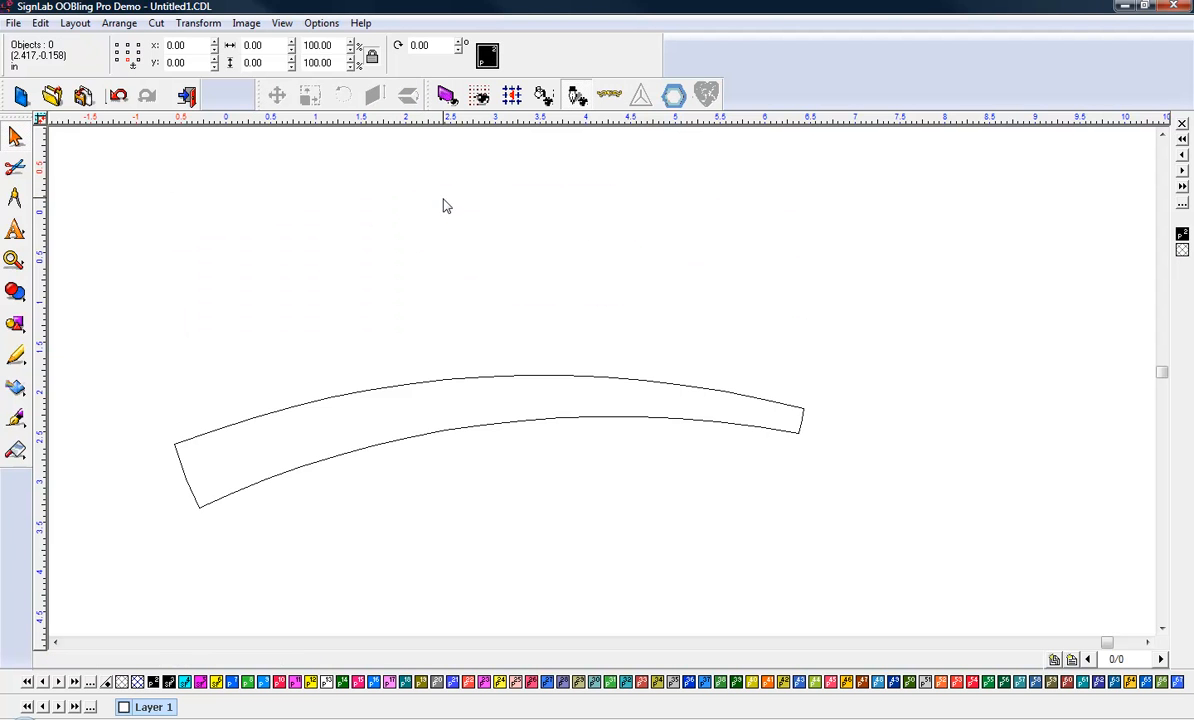
Fill the curved outline with a Grid pattern of SS10 HotFix stones
click(386, 385)
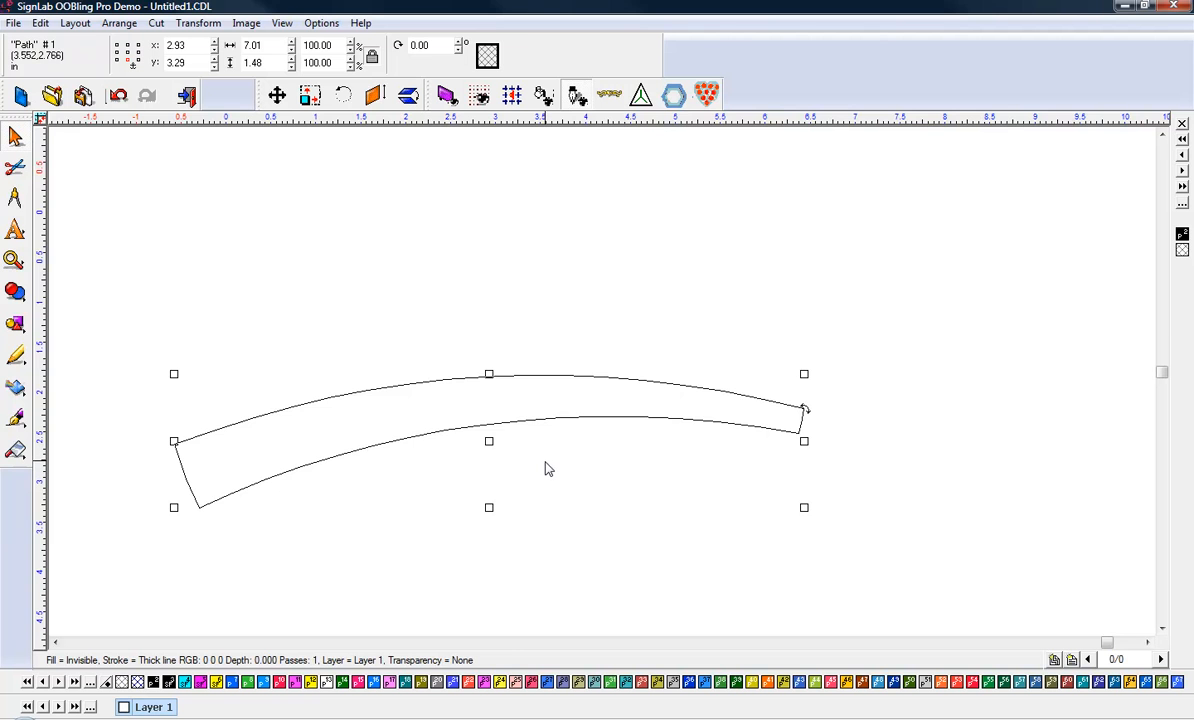
scroll(386, 434, down, 2)
scroll(678, 346, up, 3)
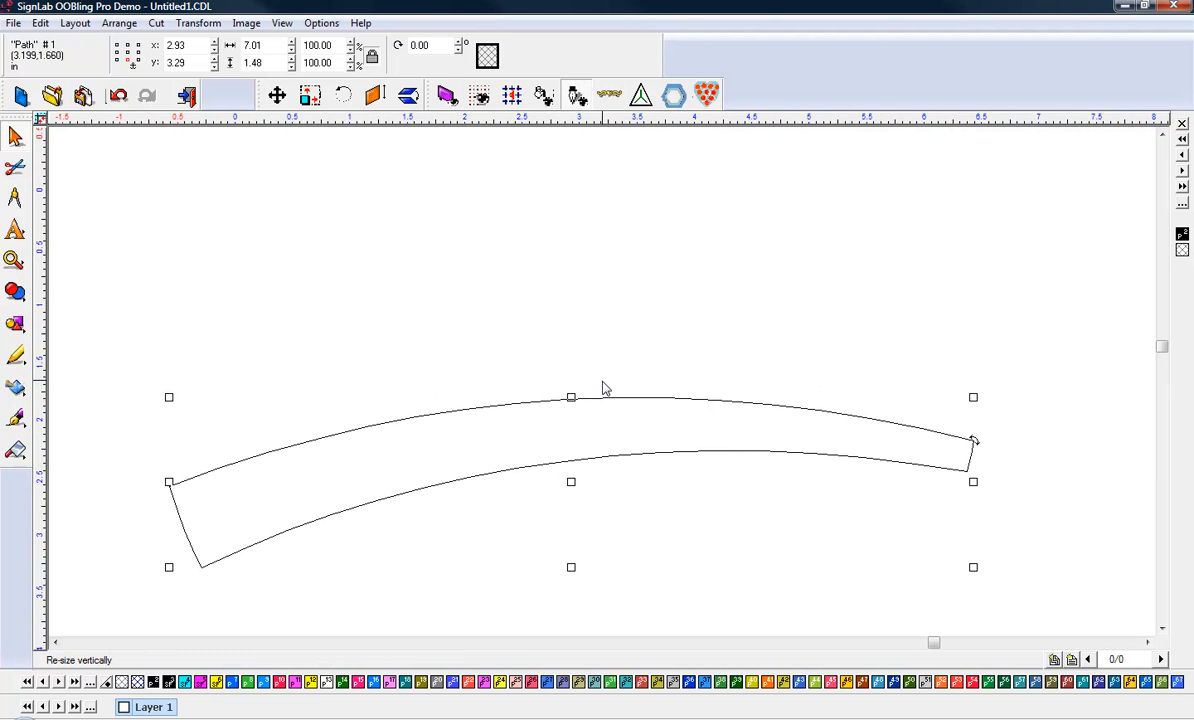
click(706, 95)
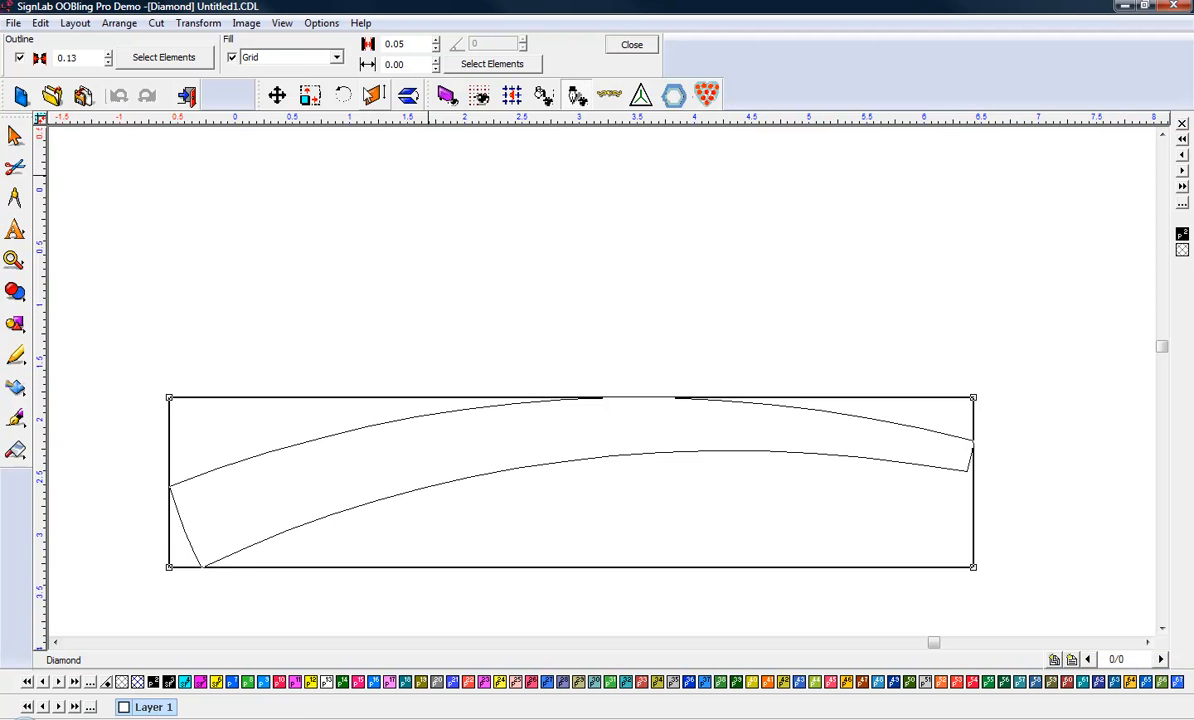
click(336, 58)
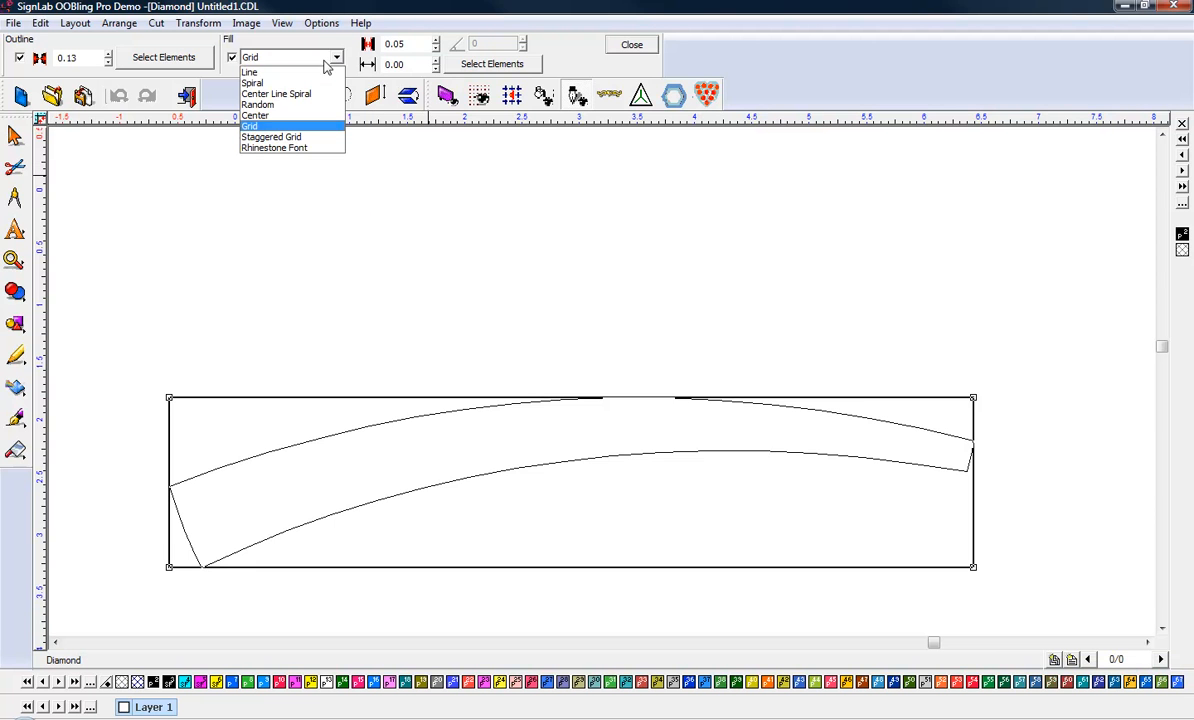
click(260, 126)
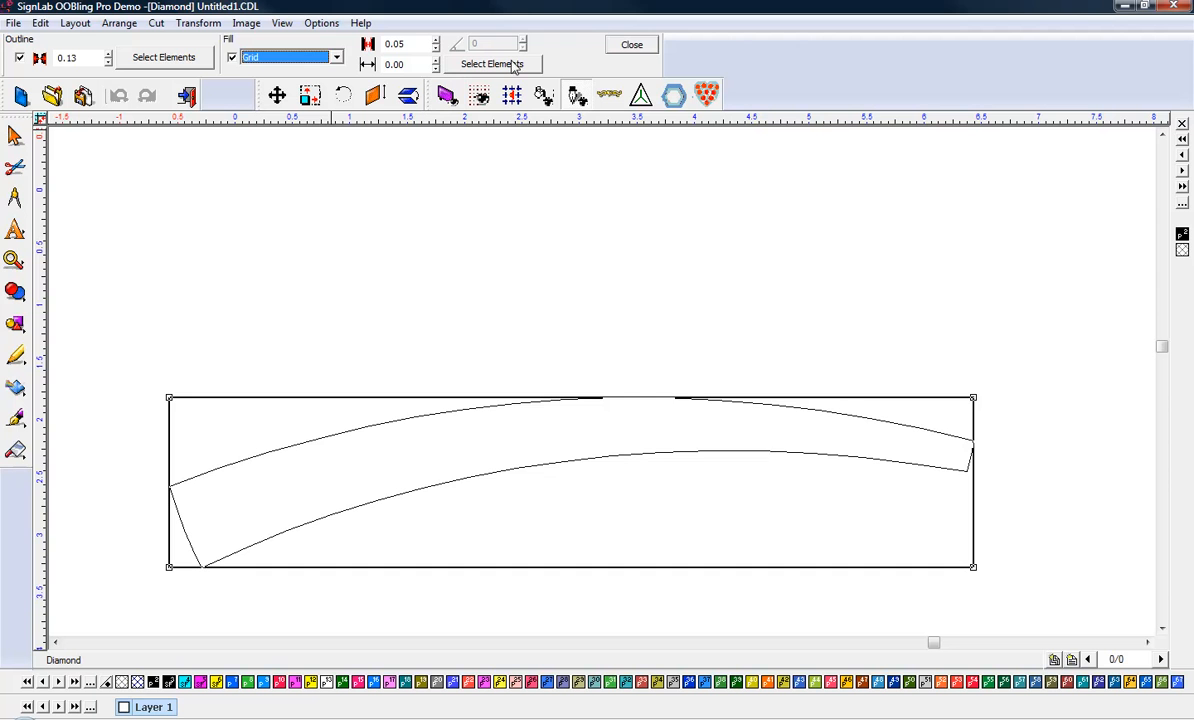
click(707, 98)
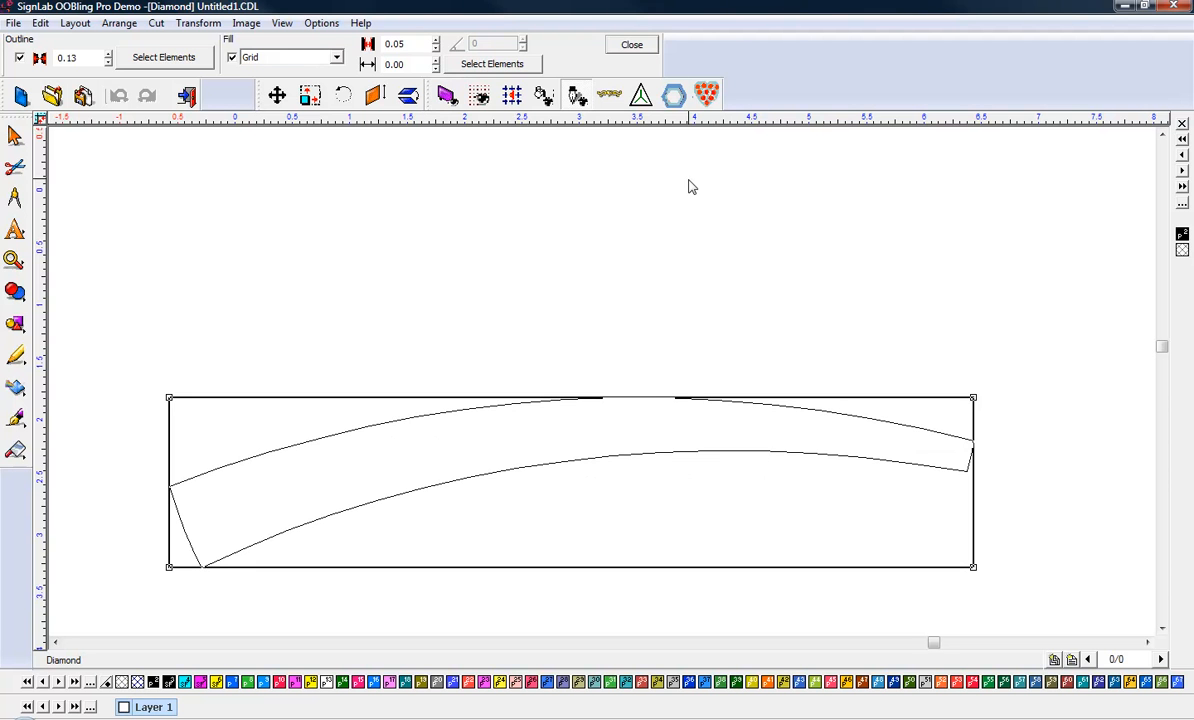
click(490, 64)
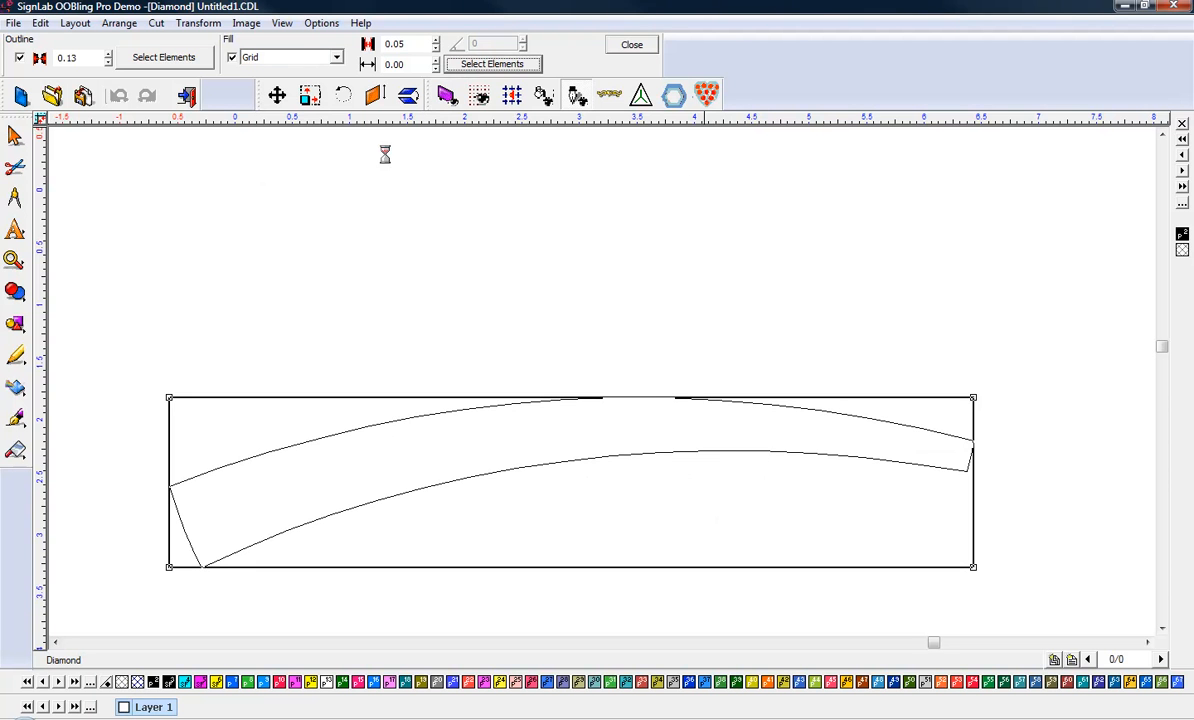
click(579, 440)
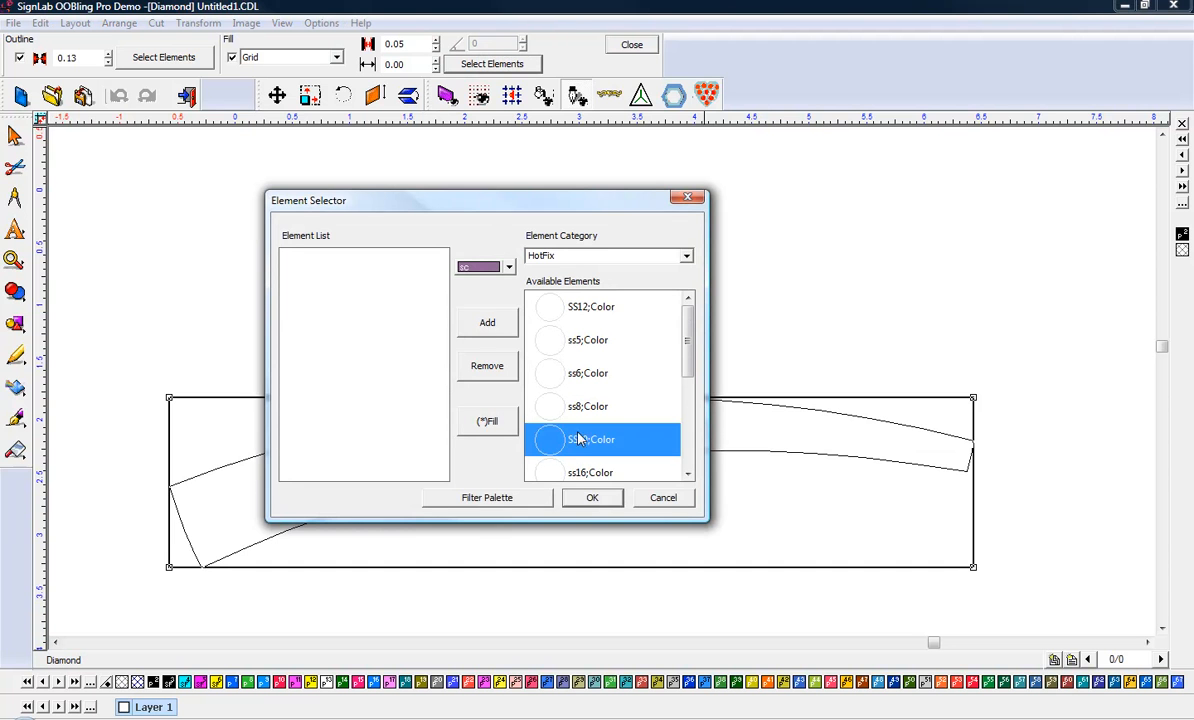
click(486, 321)
click(603, 497)
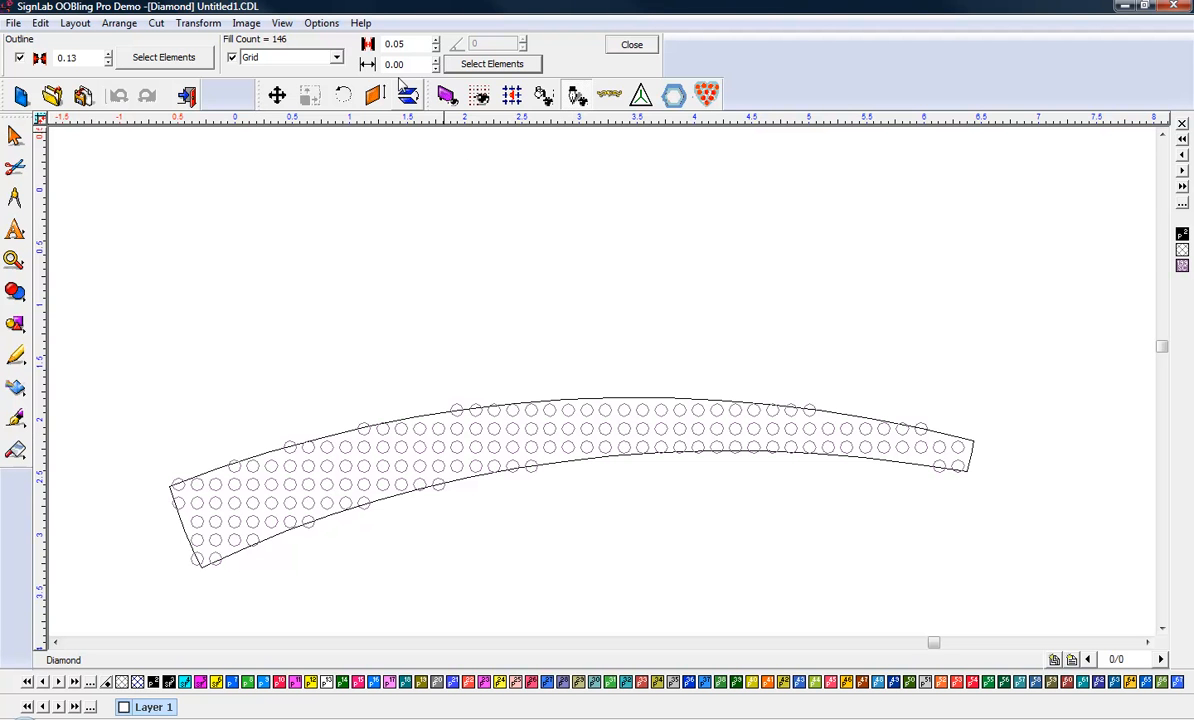
Try the Spiral and Center Line Spiral stone fill patterns on the curved outline
click(337, 57)
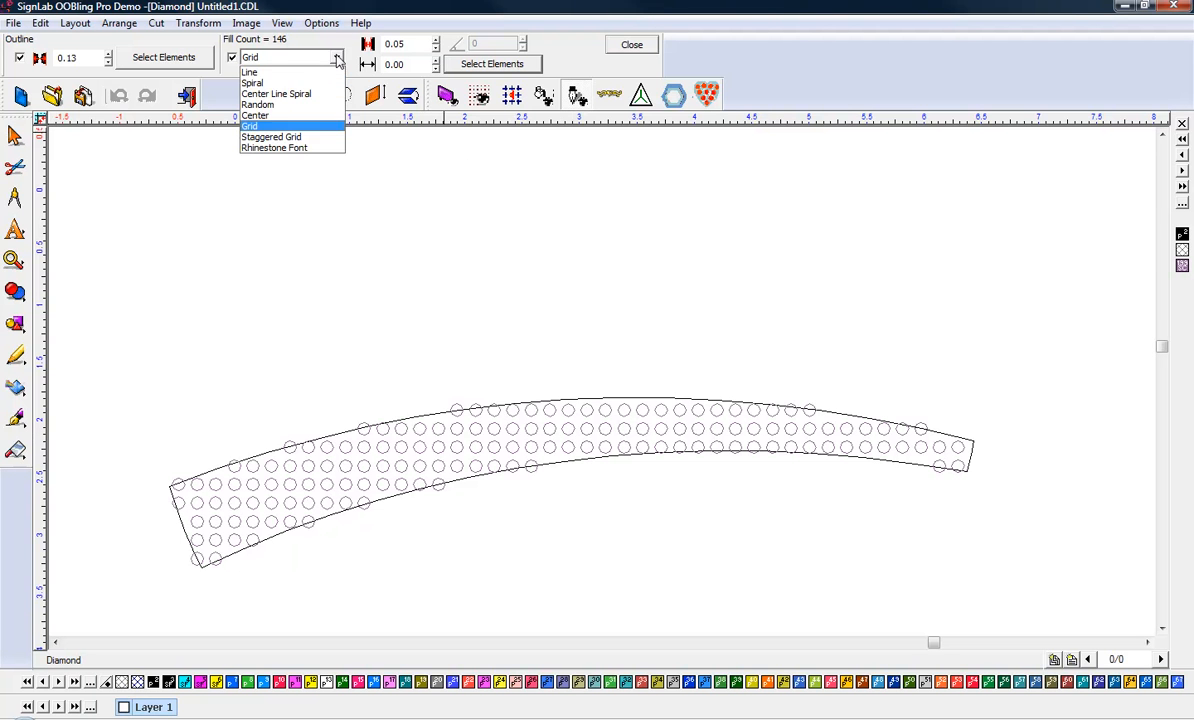
click(285, 83)
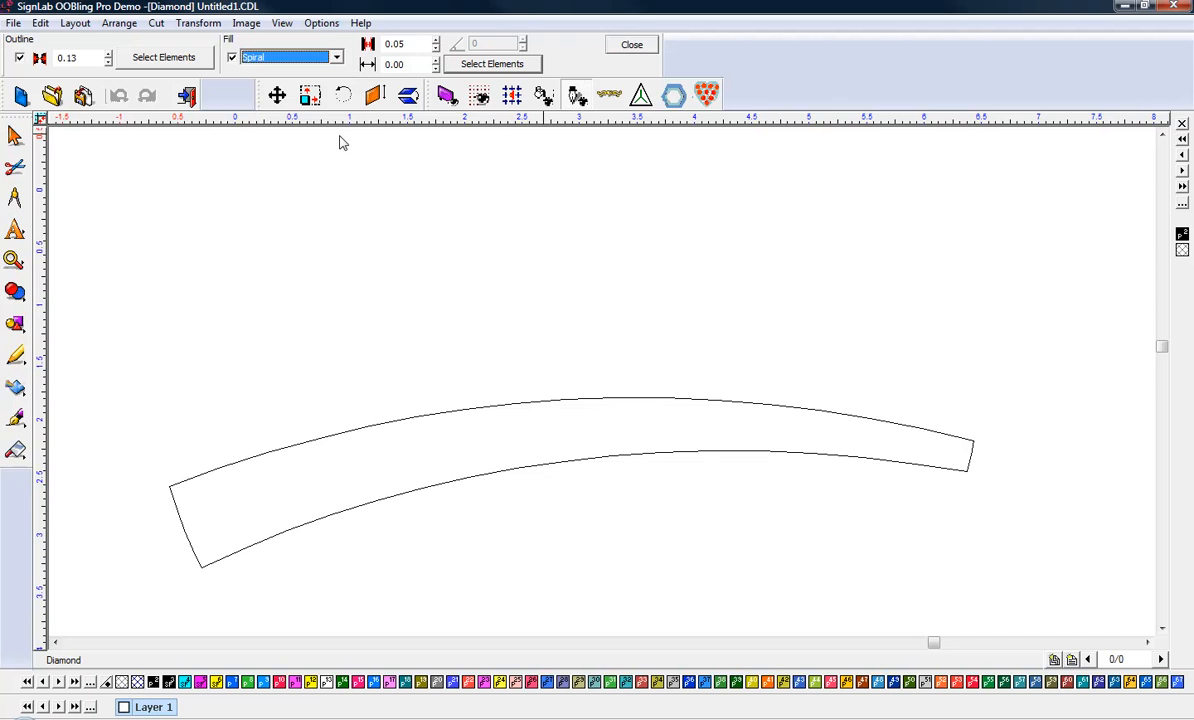
click(336, 57)
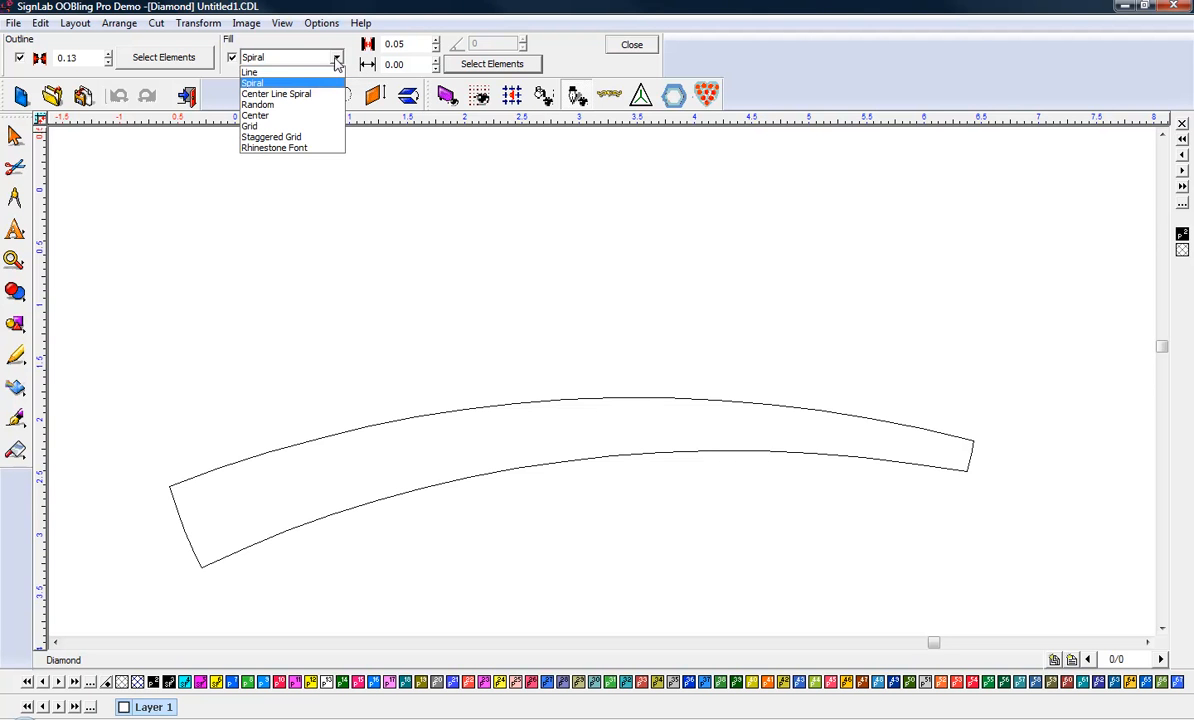
click(288, 94)
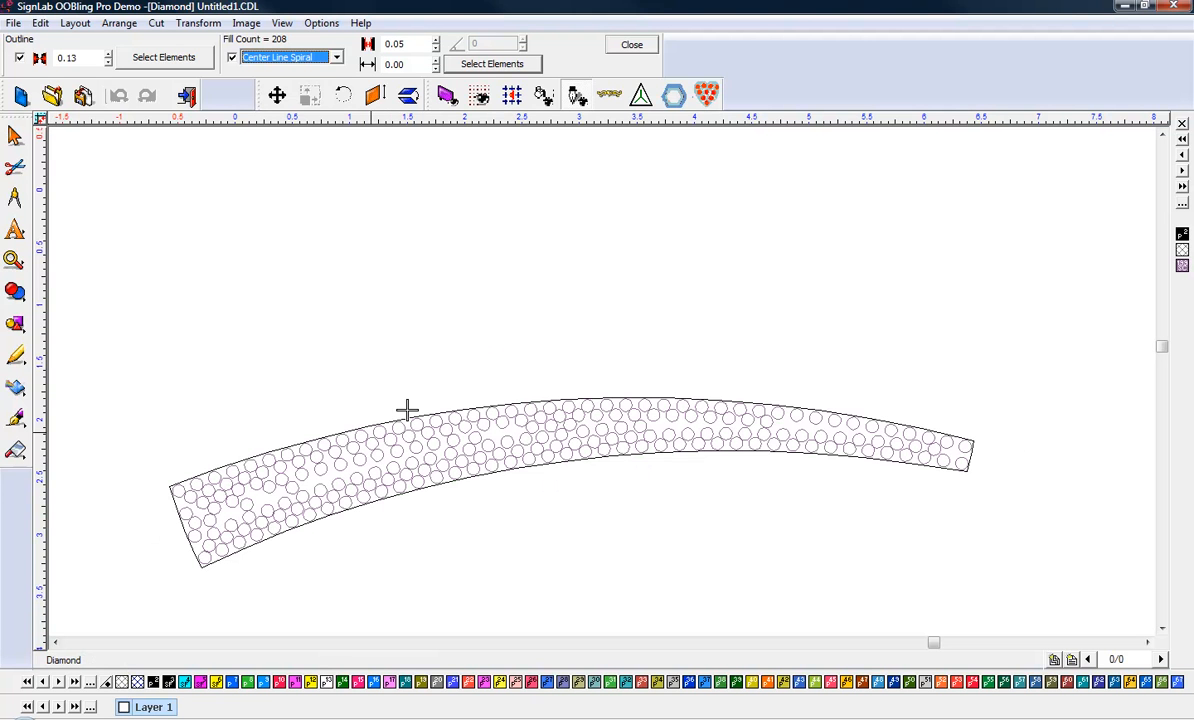
Try the Random, Center and Staggered Grid stone fill patterns on the curved outline
click(337, 58)
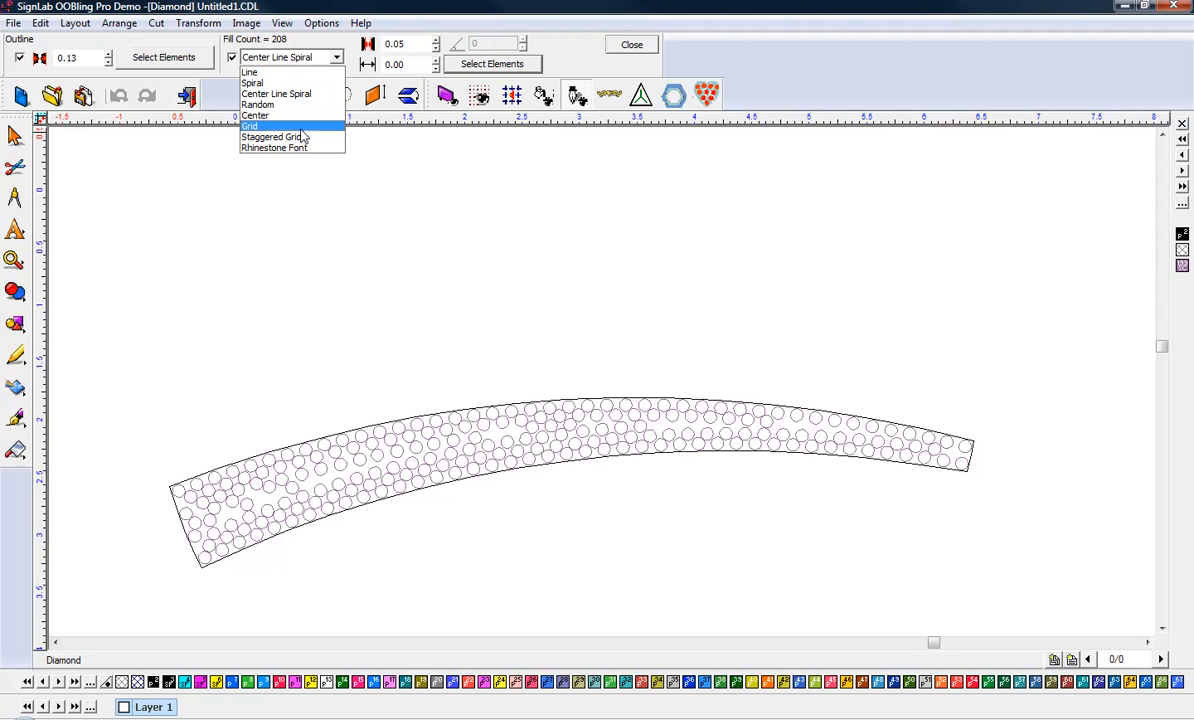
click(316, 106)
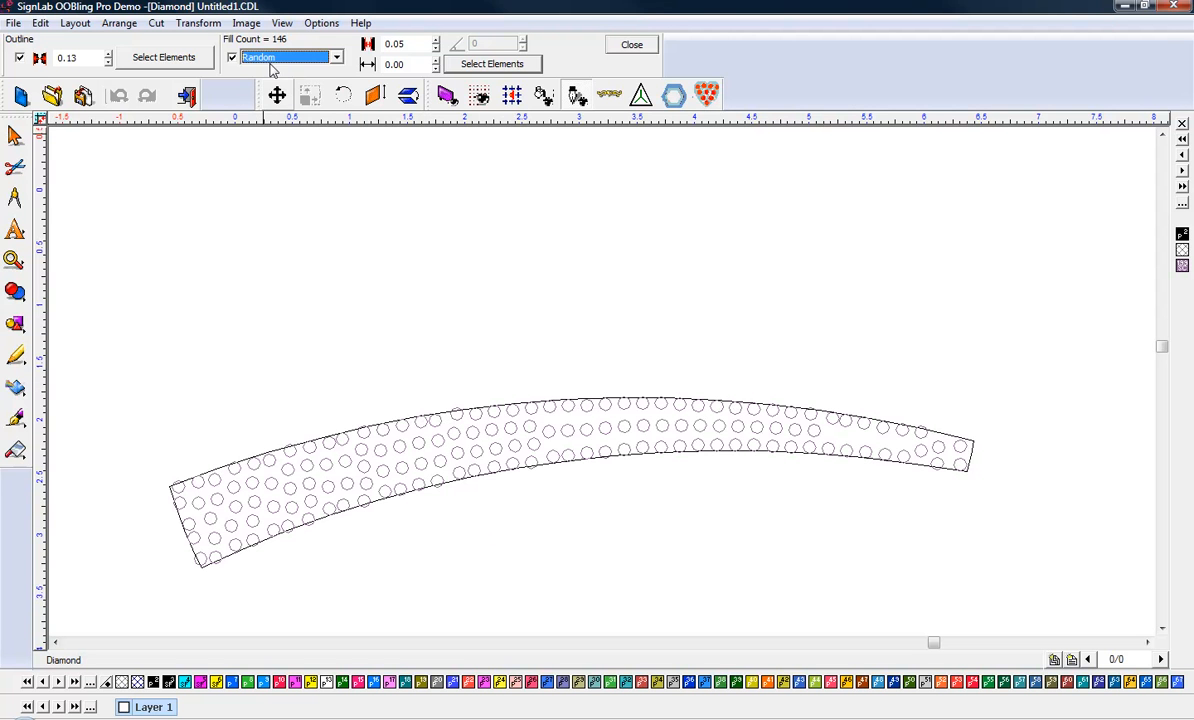
click(335, 58)
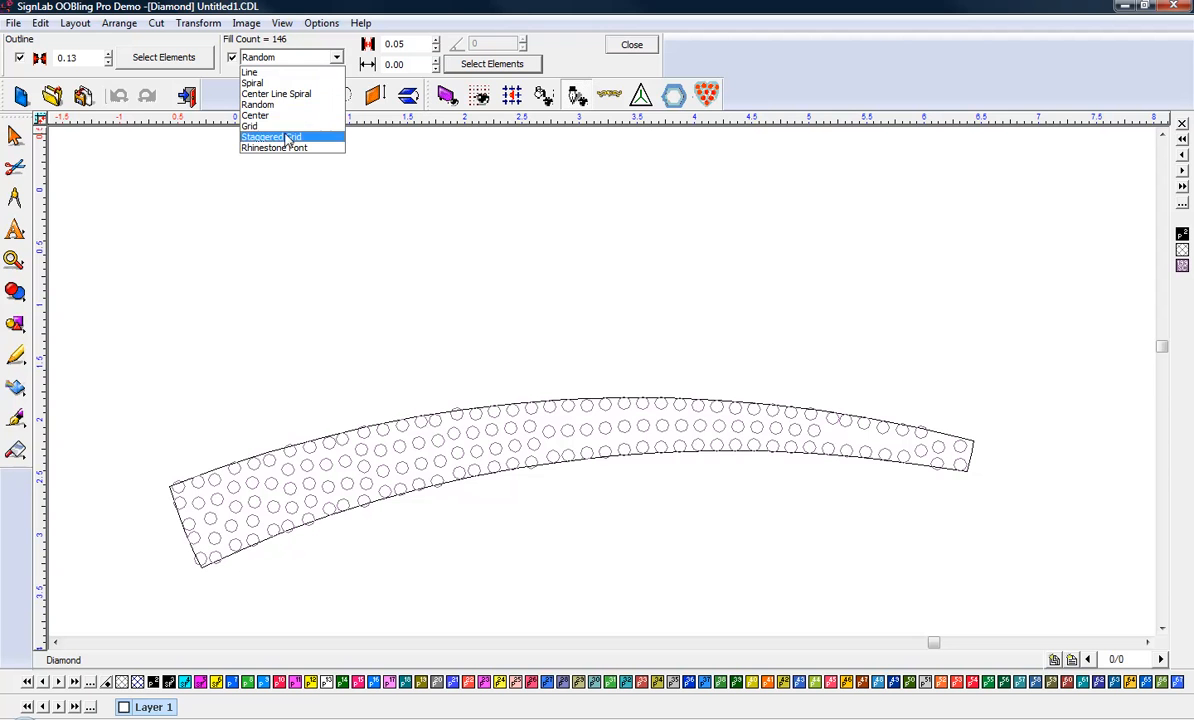
click(256, 115)
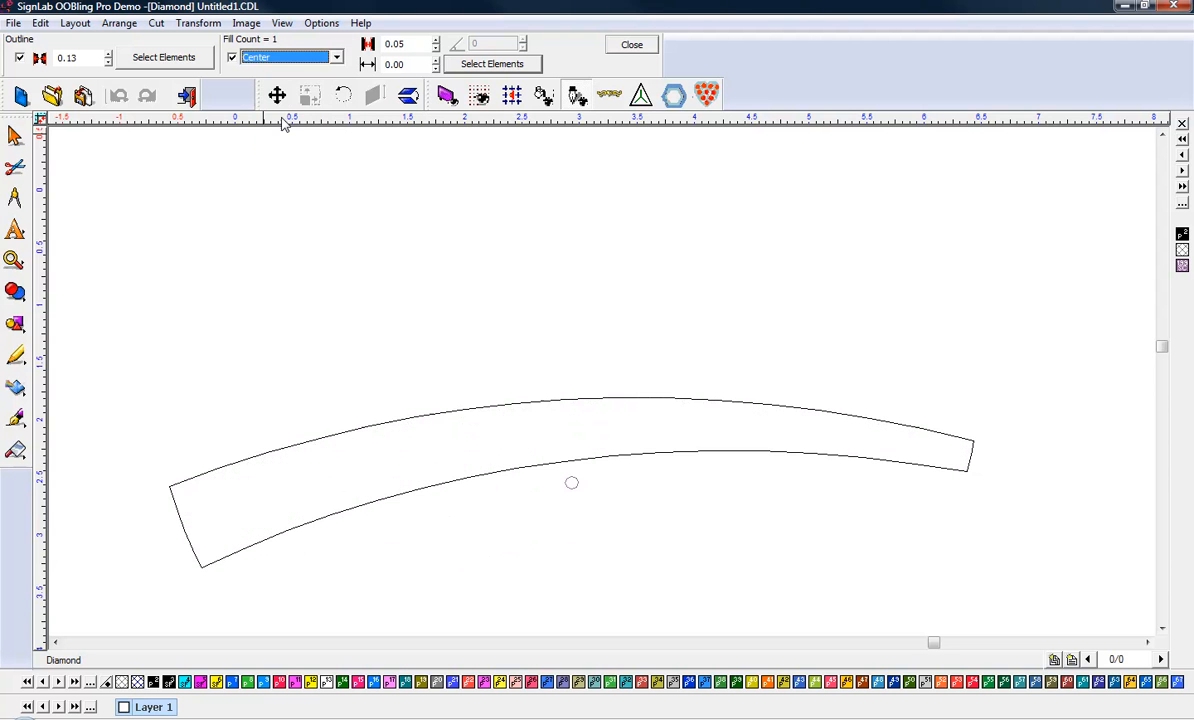
click(298, 60)
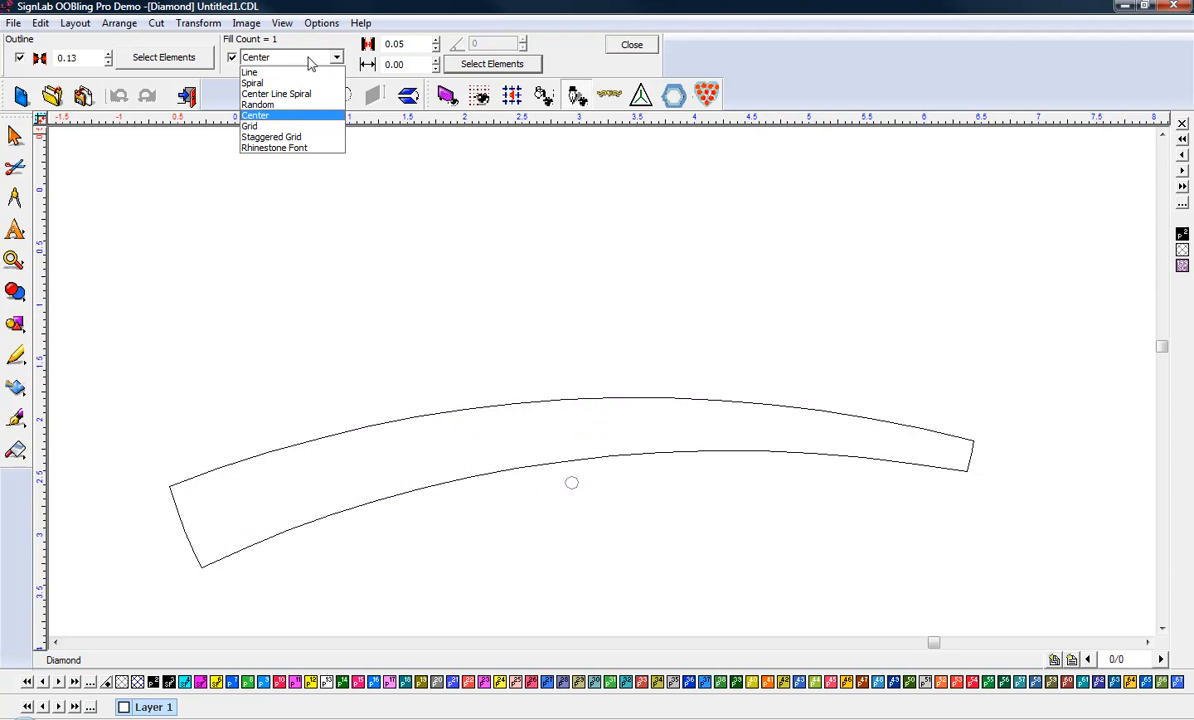
click(271, 136)
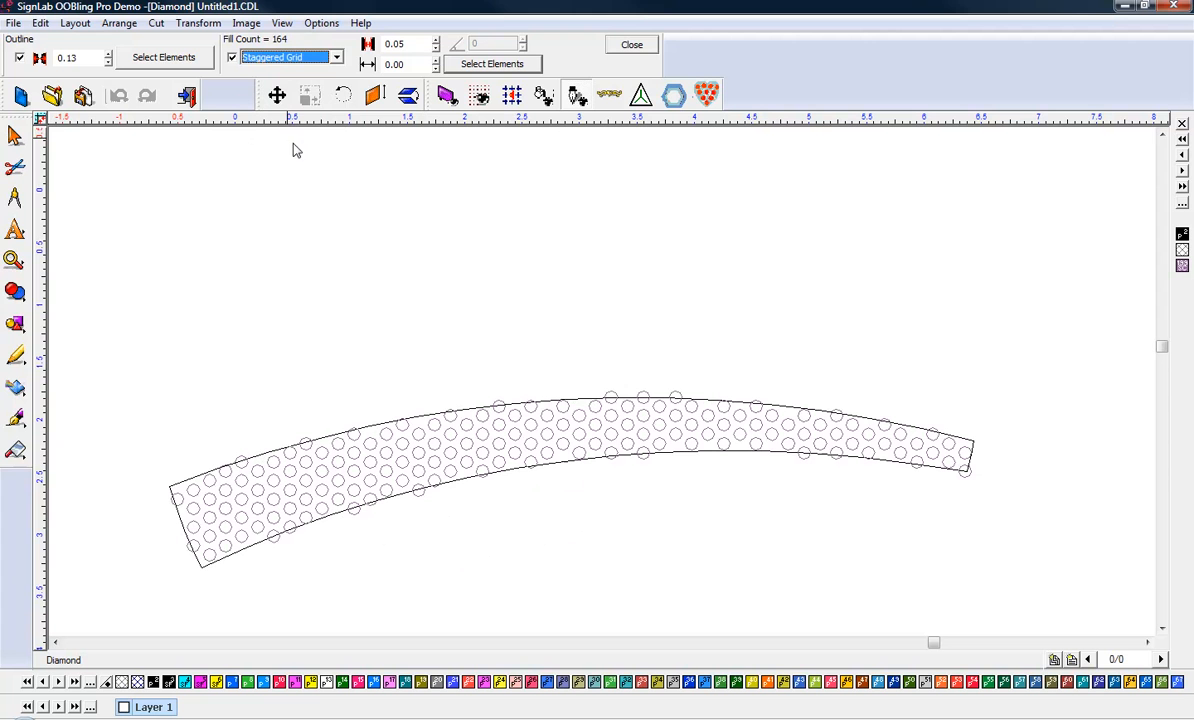
Try a Spiral fill of SS10 HotFix stones on the reselected curved outline
click(335, 59)
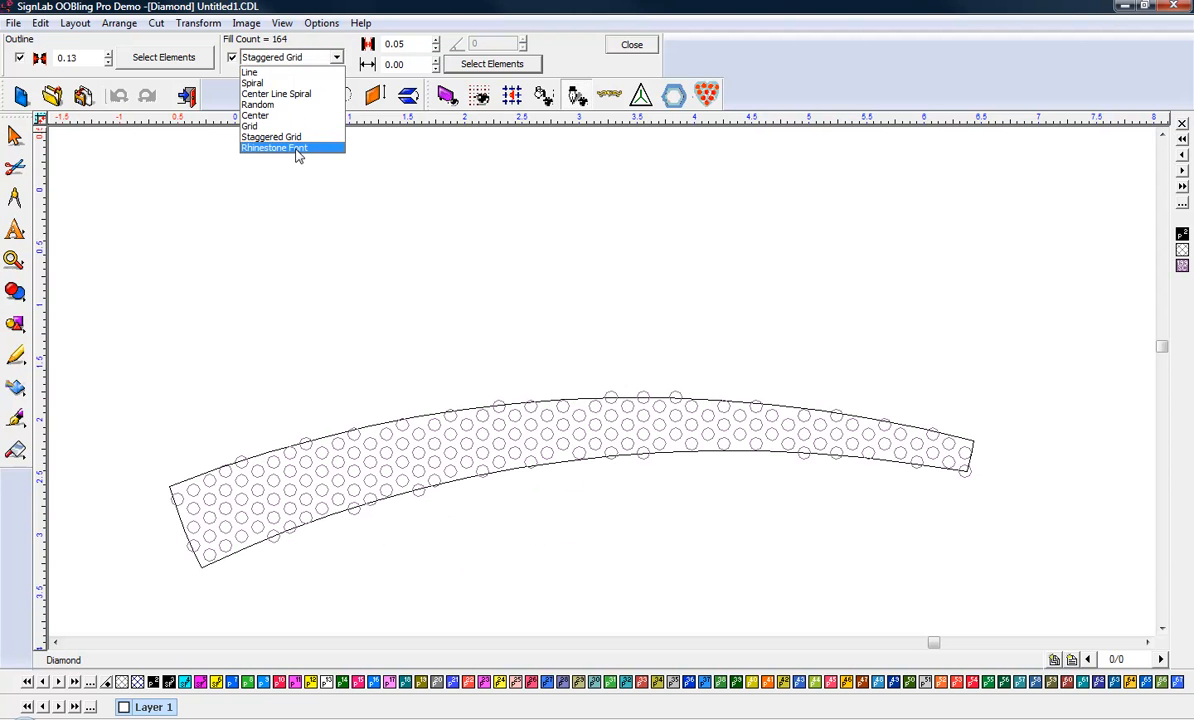
click(255, 83)
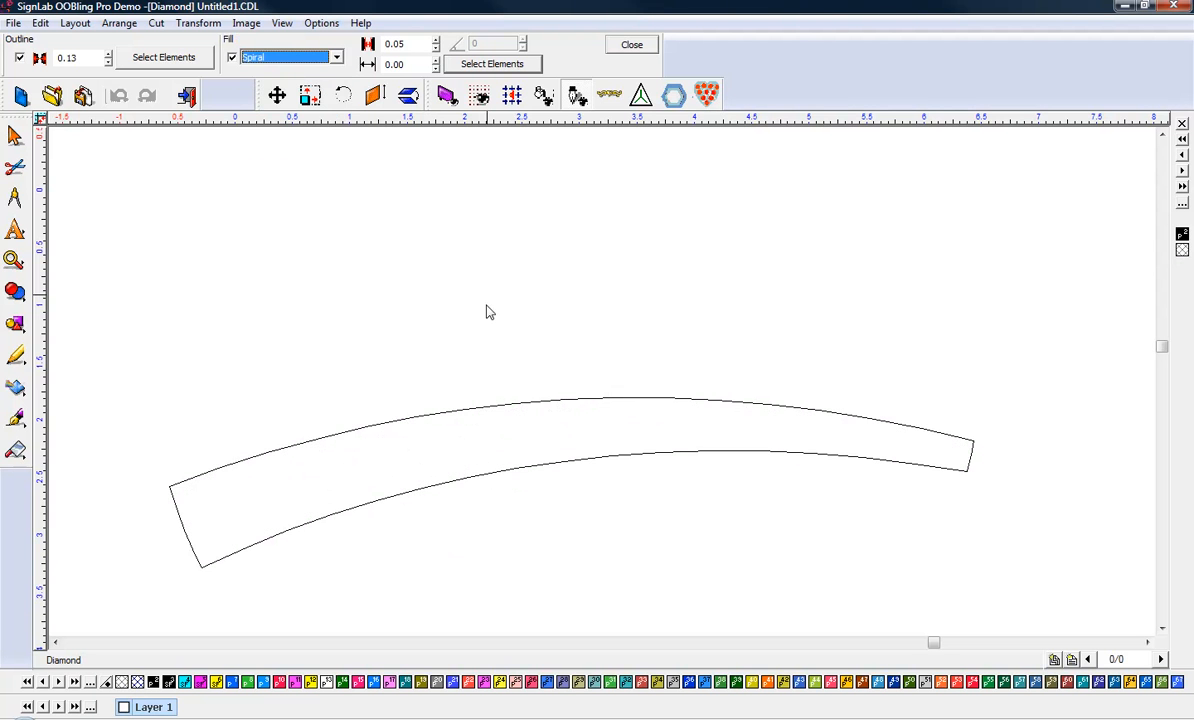
click(496, 406)
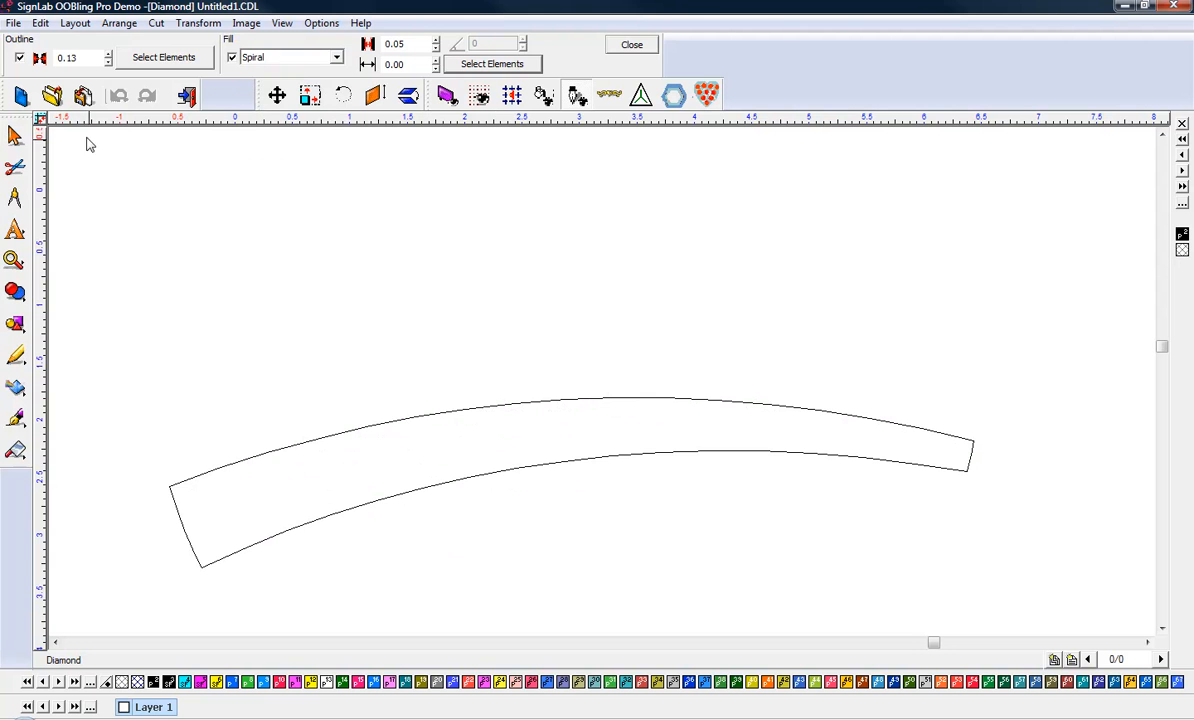
click(15, 136)
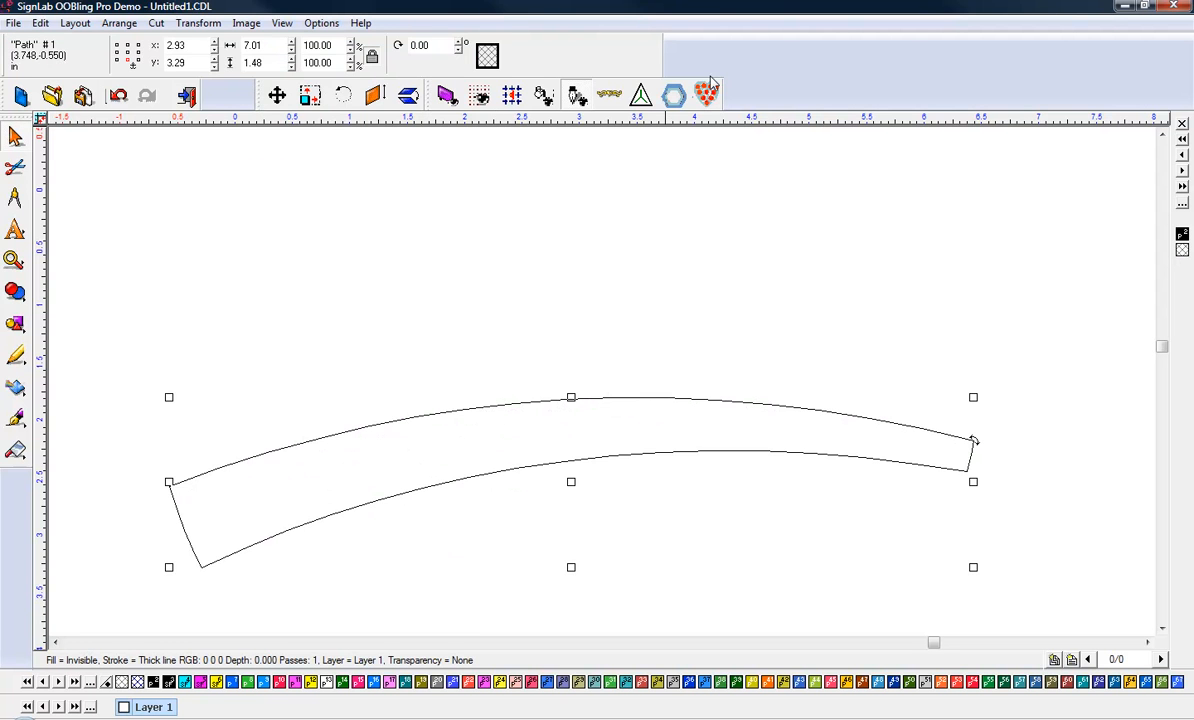
click(673, 95)
click(490, 64)
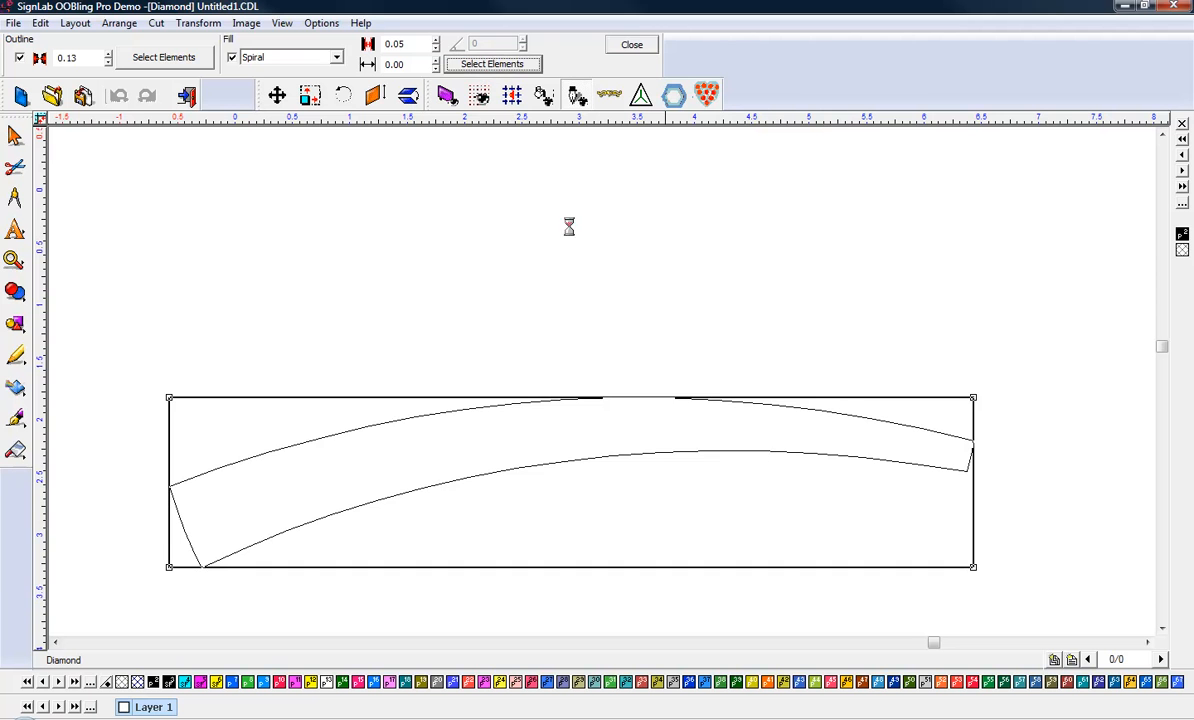
click(535, 436)
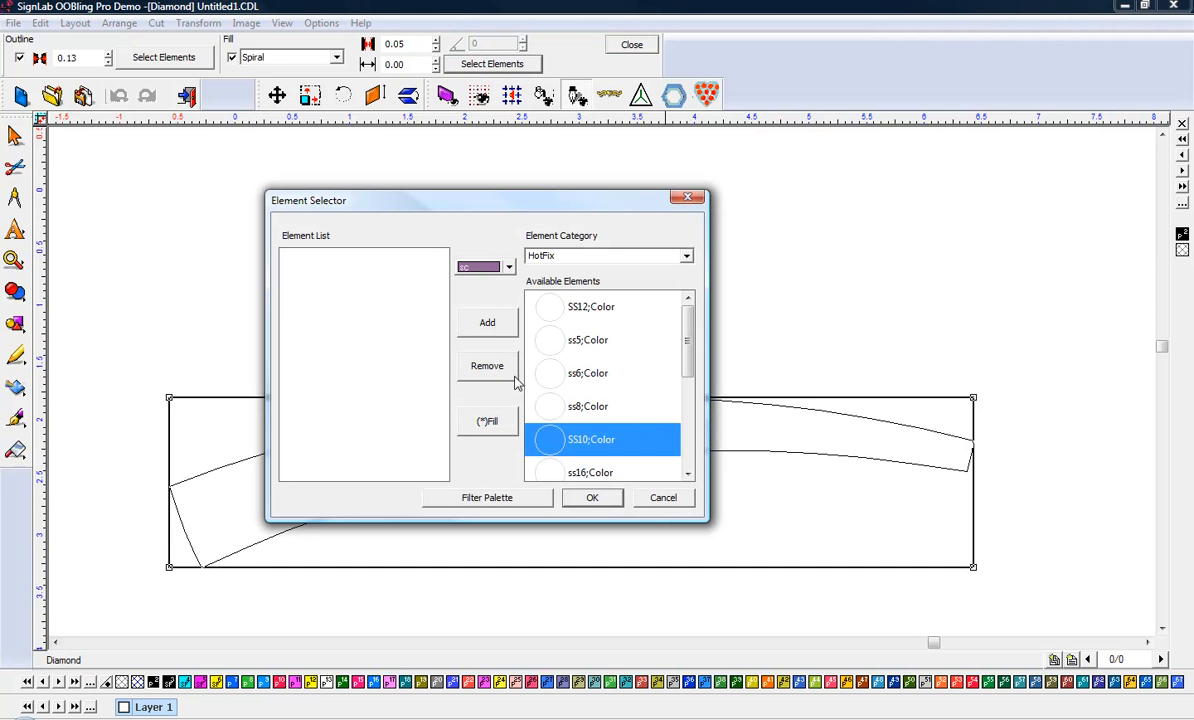
click(495, 325)
click(590, 497)
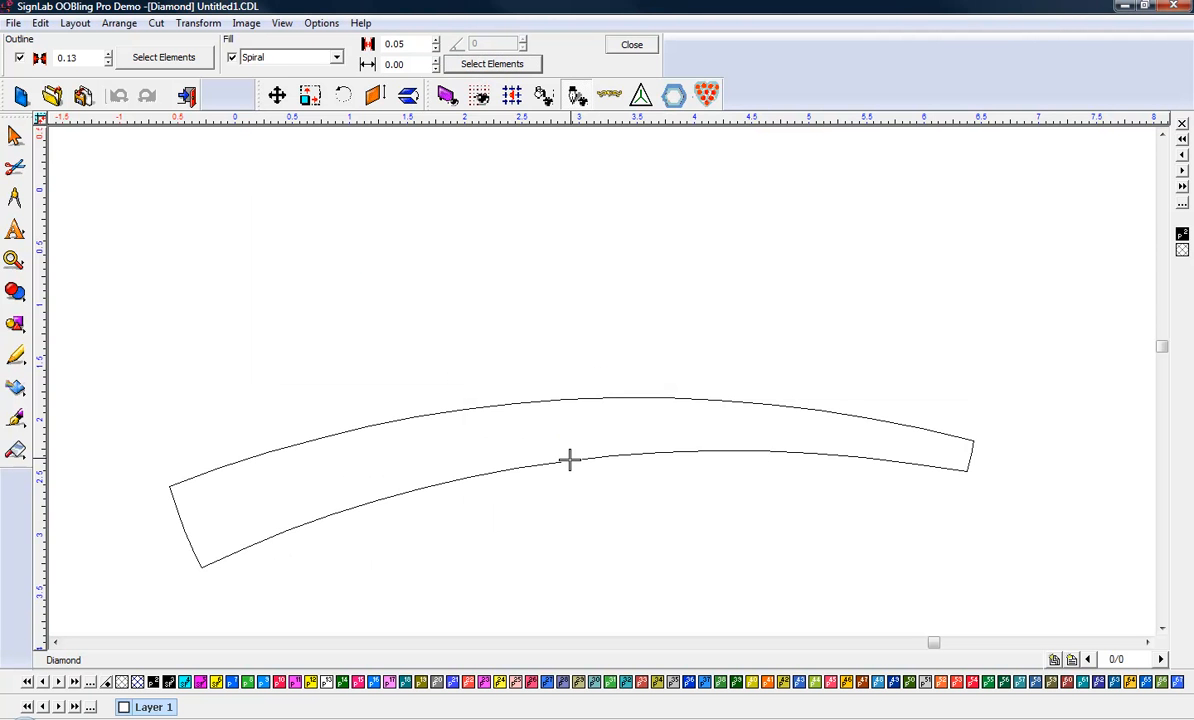
scroll(589, 336, down, 5)
scroll(602, 390, up, 4)
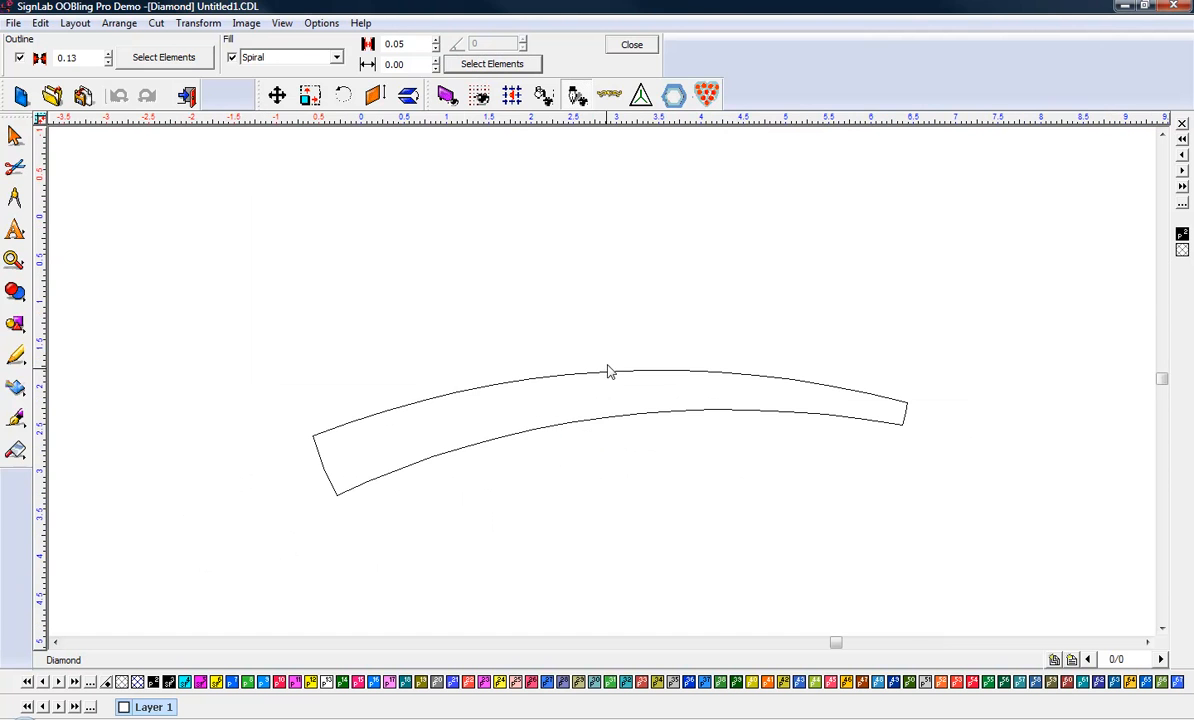
Fill the curved outline with a Center Line Spiral pattern of SS10 HotFix stones
click(15, 135)
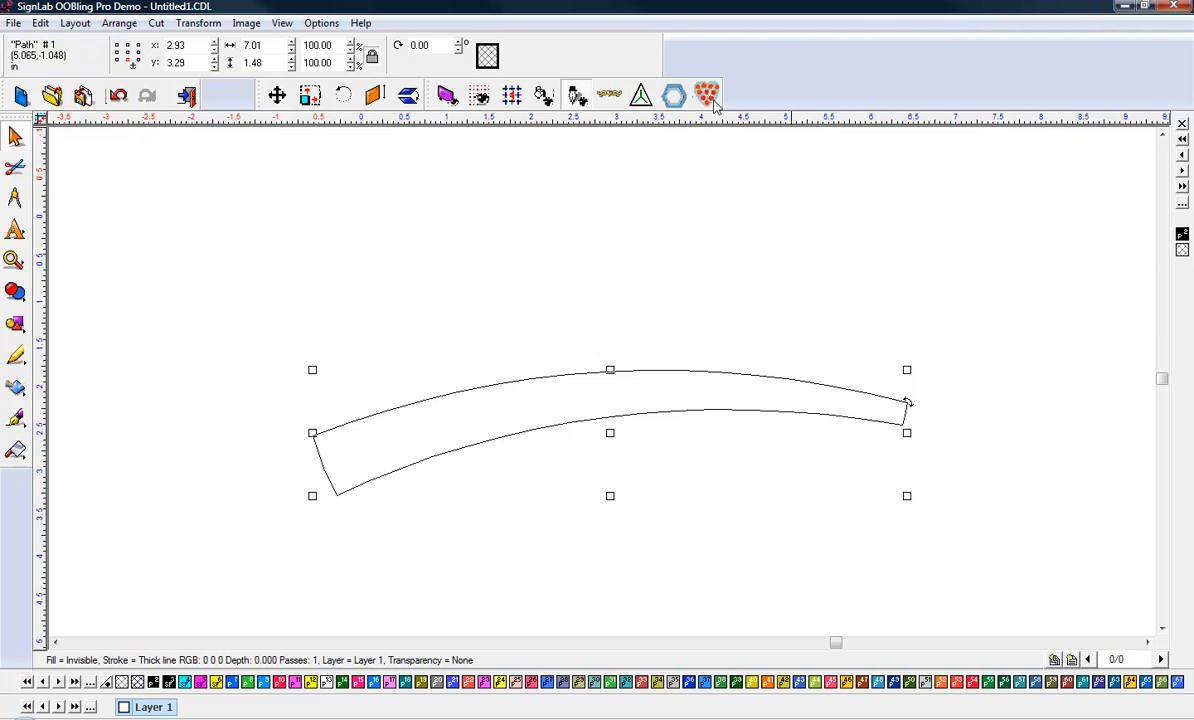
click(673, 95)
click(333, 57)
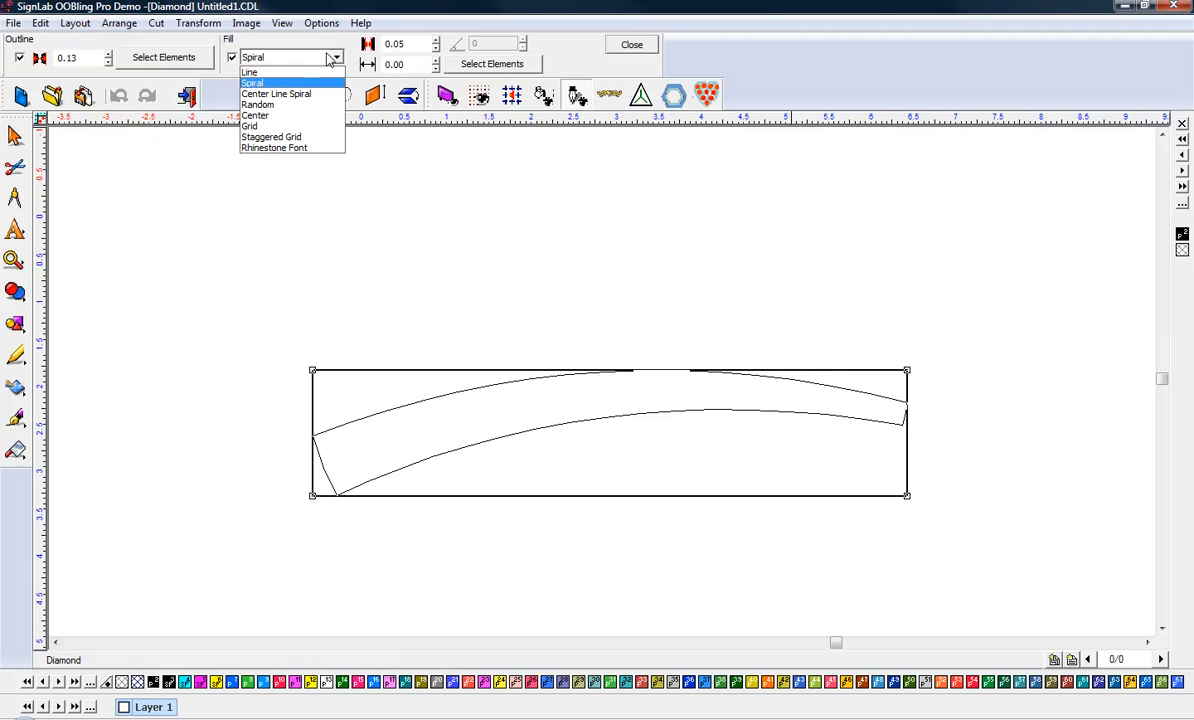
click(288, 94)
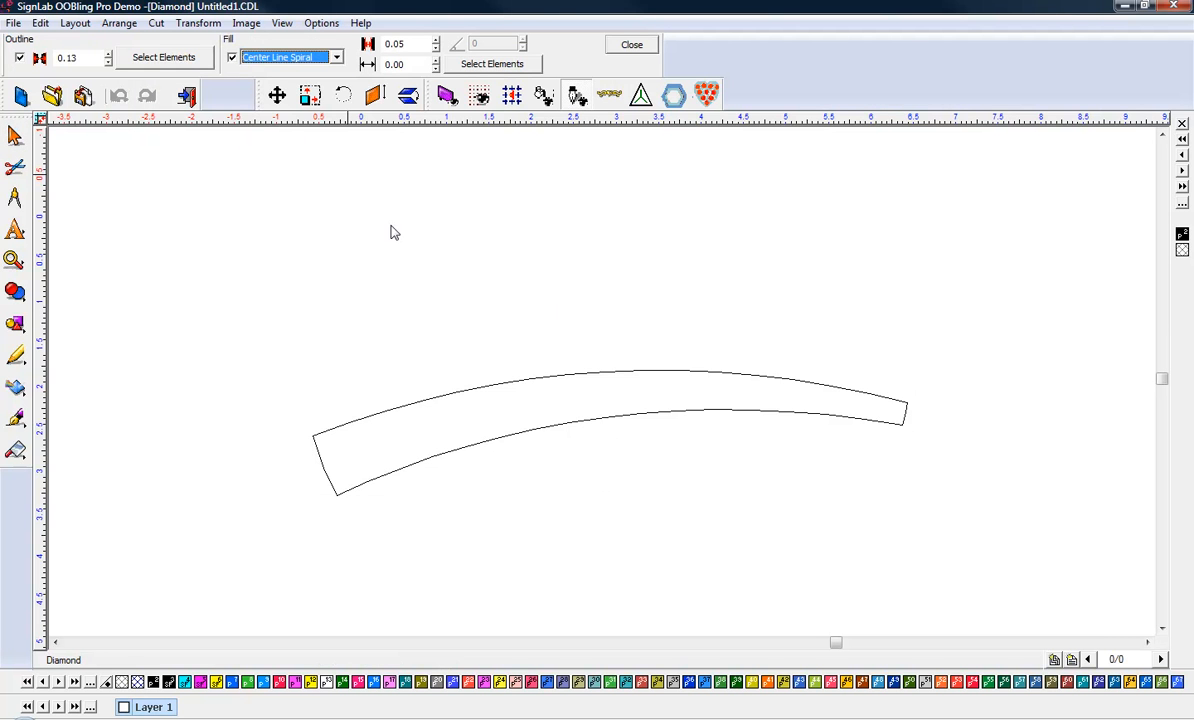
click(466, 62)
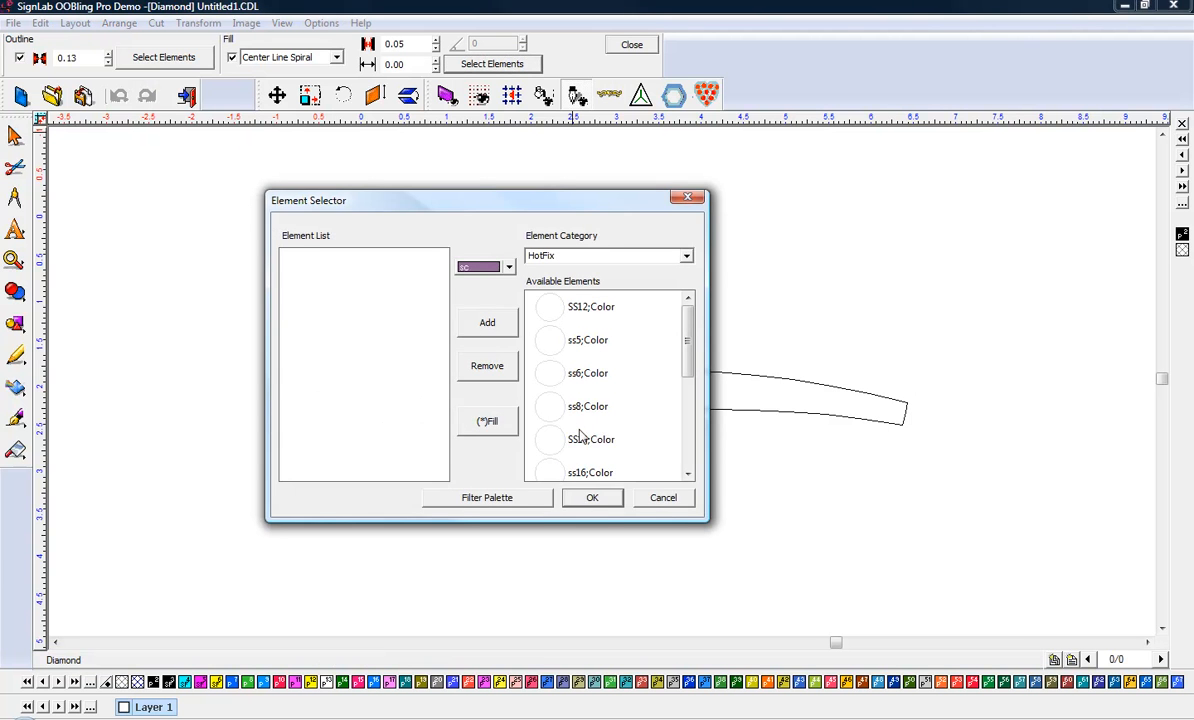
double_click(580, 432)
click(607, 501)
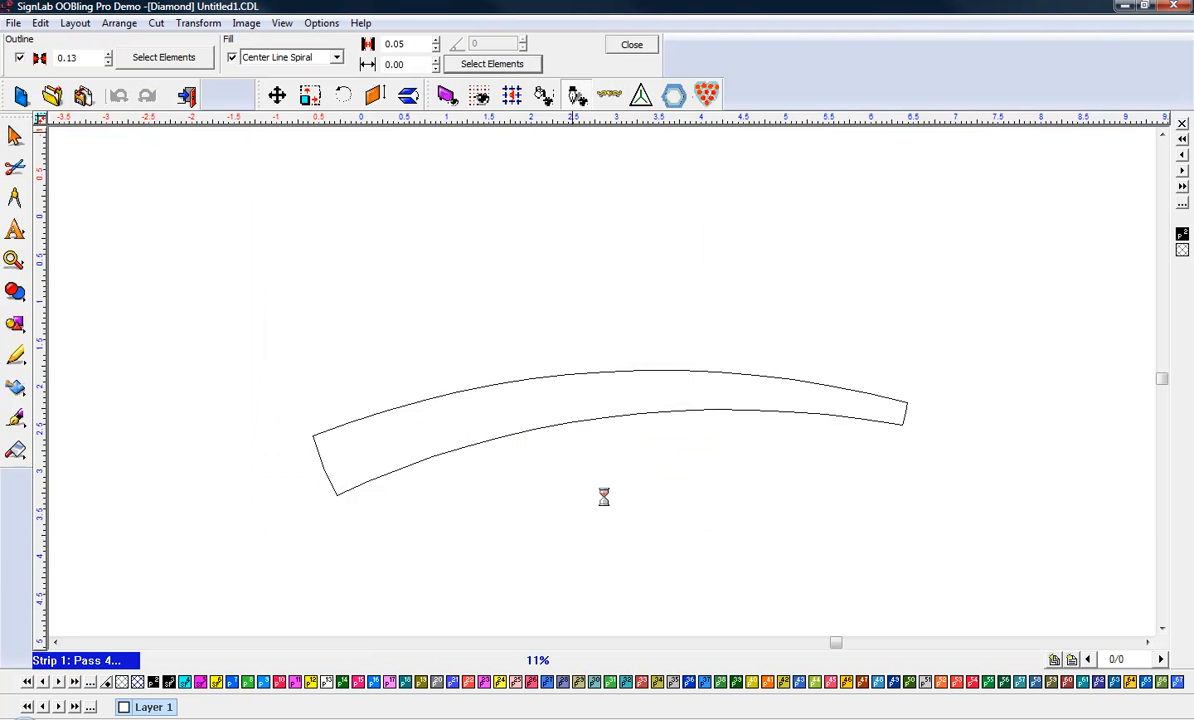
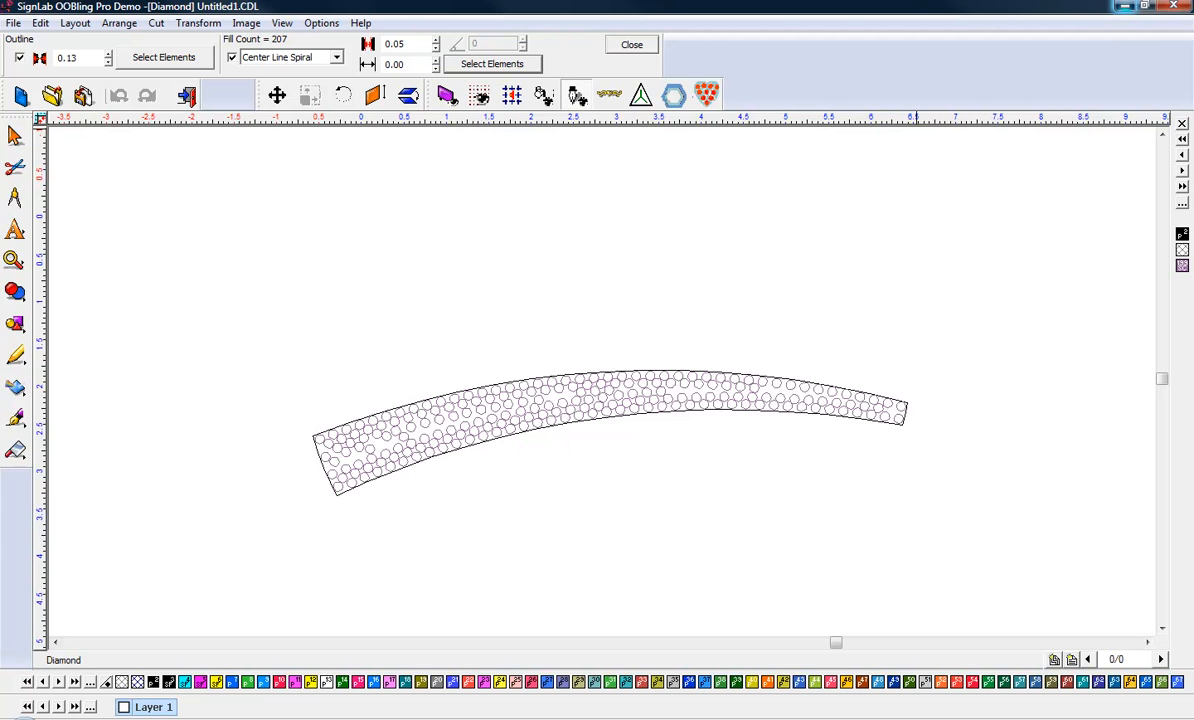
Switch to DRAWings PRO and examine the Contour crystal fill in the curved shape for comparison
click(1120, 8)
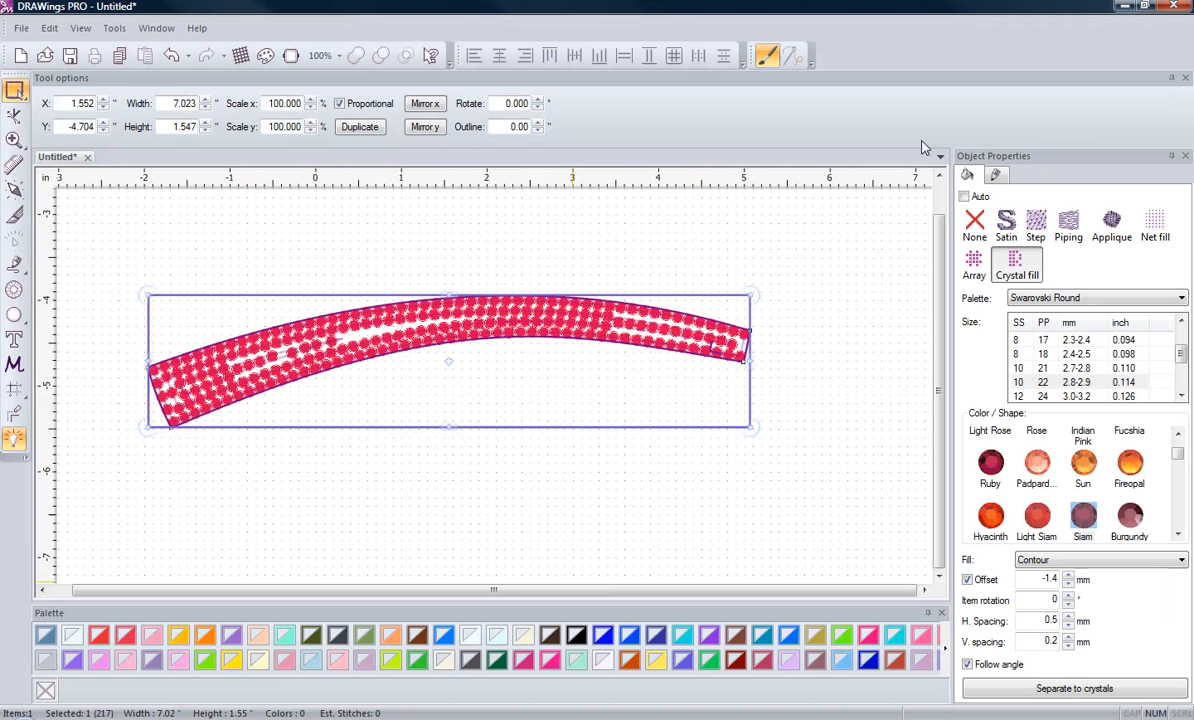
click(520, 480)
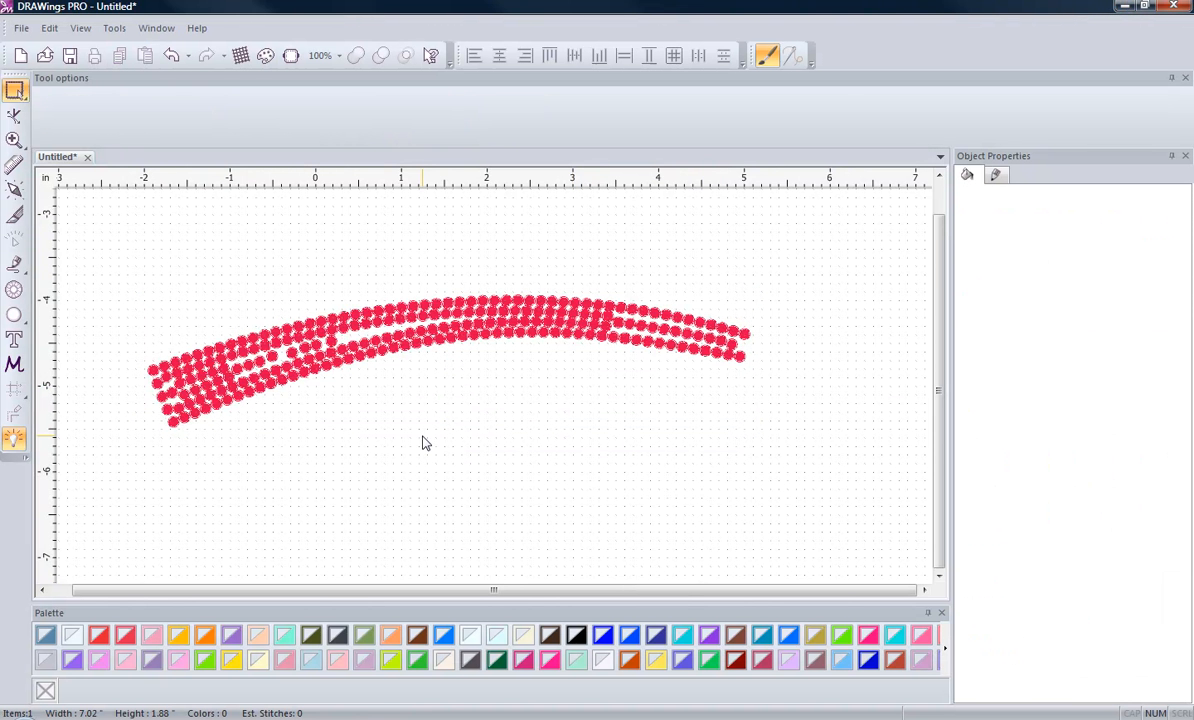
click(391, 352)
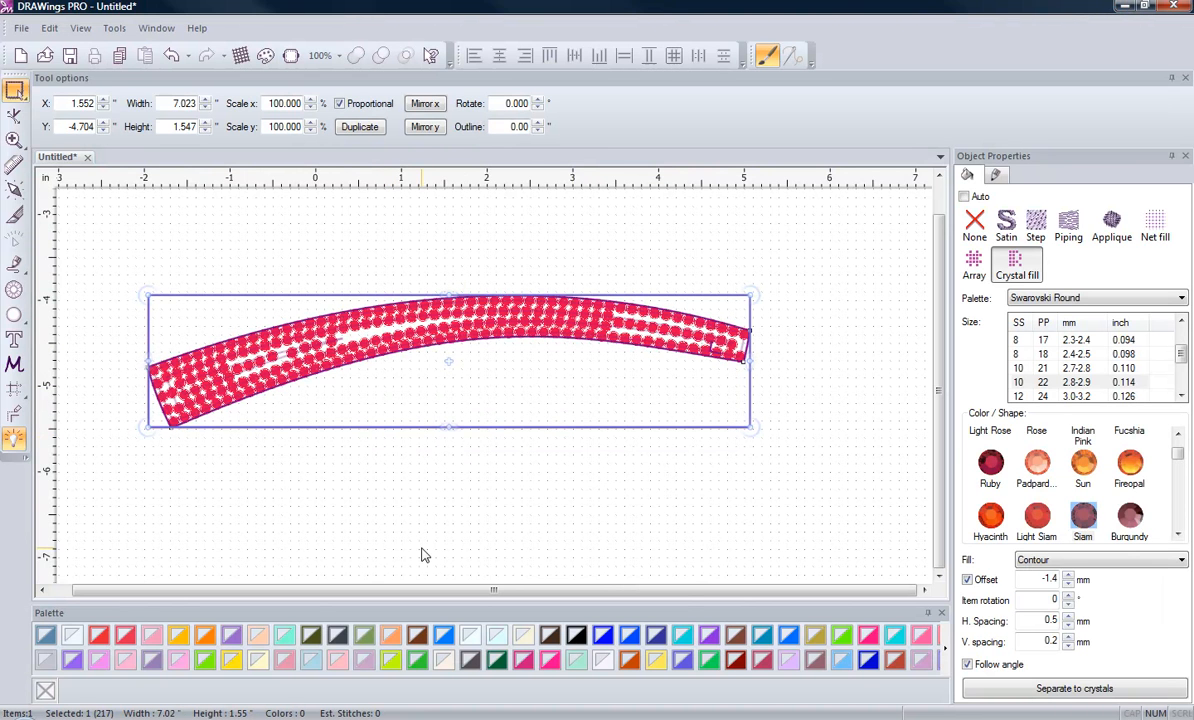
click(357, 512)
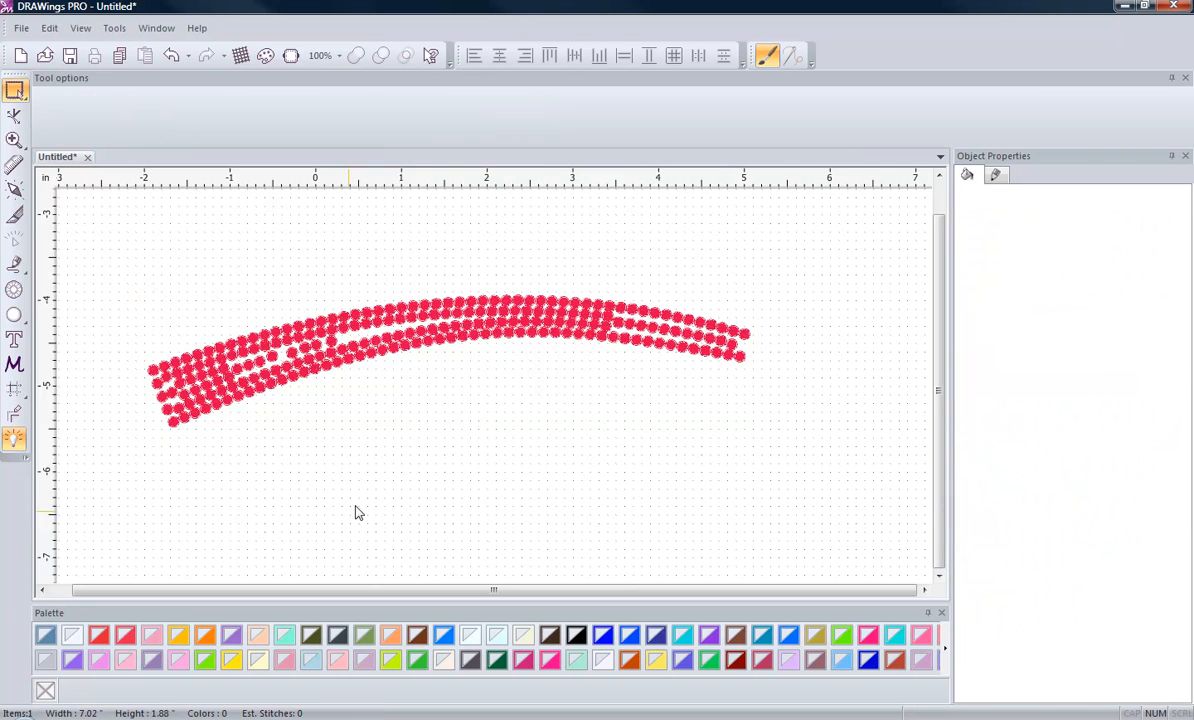
click(455, 363)
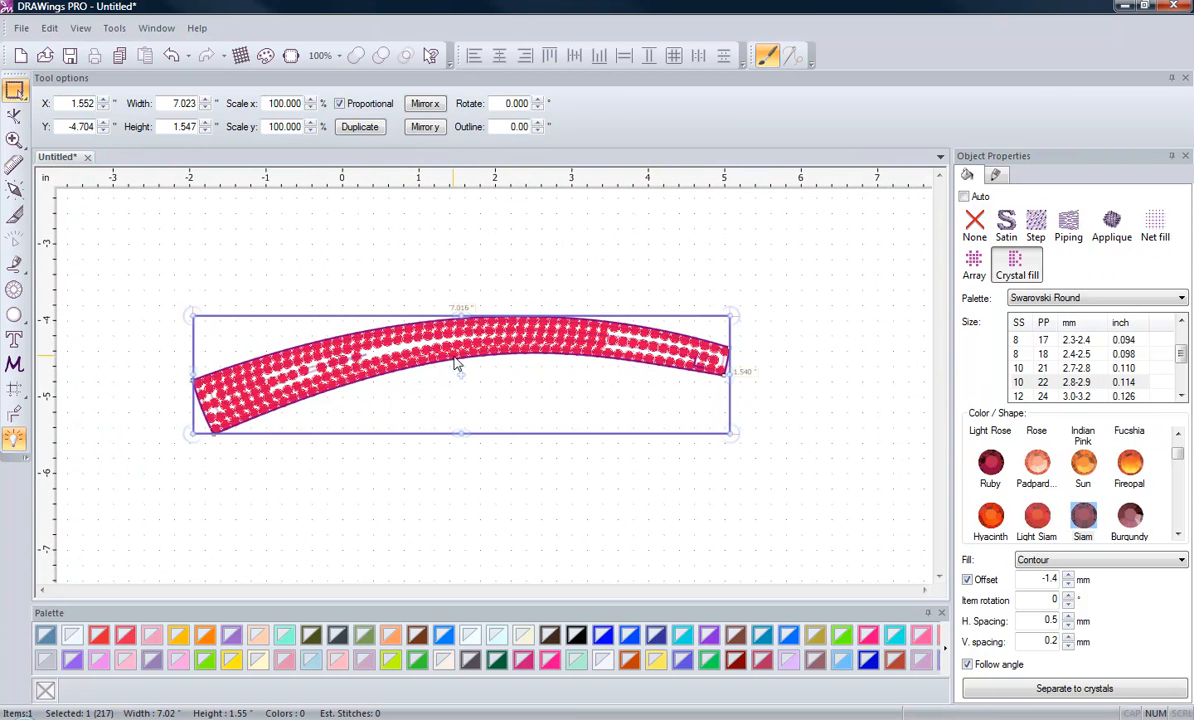
click(417, 511)
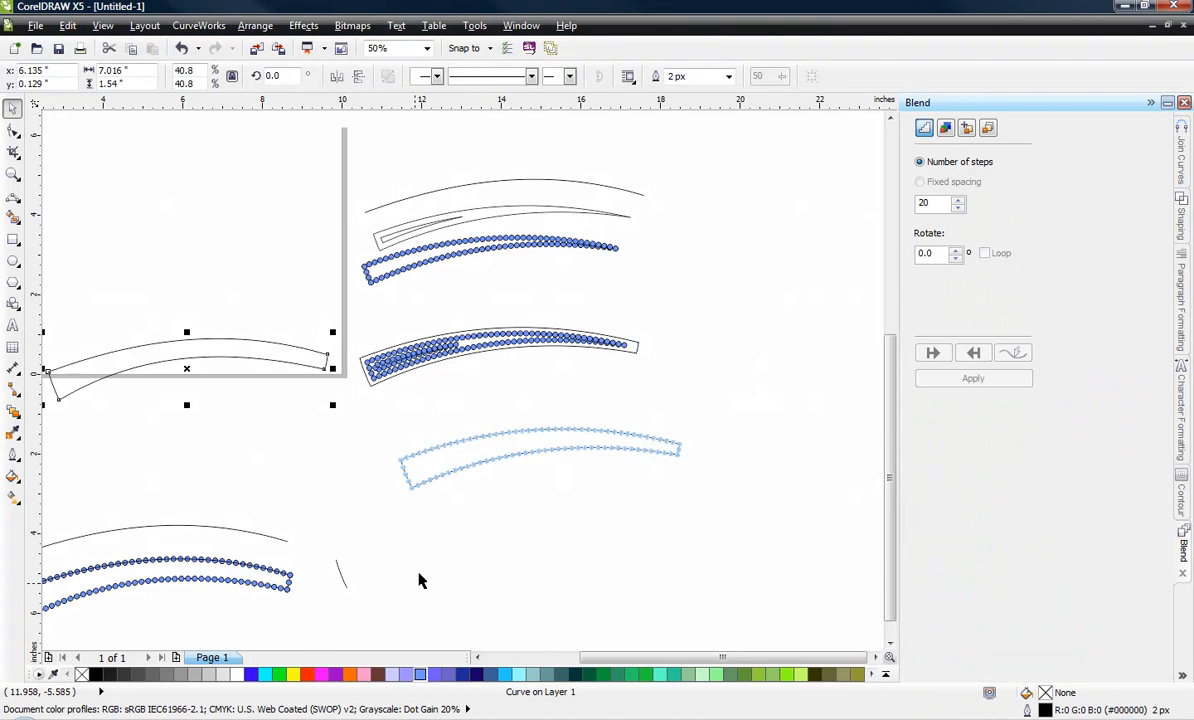
Switch to CorelDRAW, deselect the curved outline and examine the light-blue stones along the other curved outline up close
click(420, 581)
scroll(410, 480, up, 2)
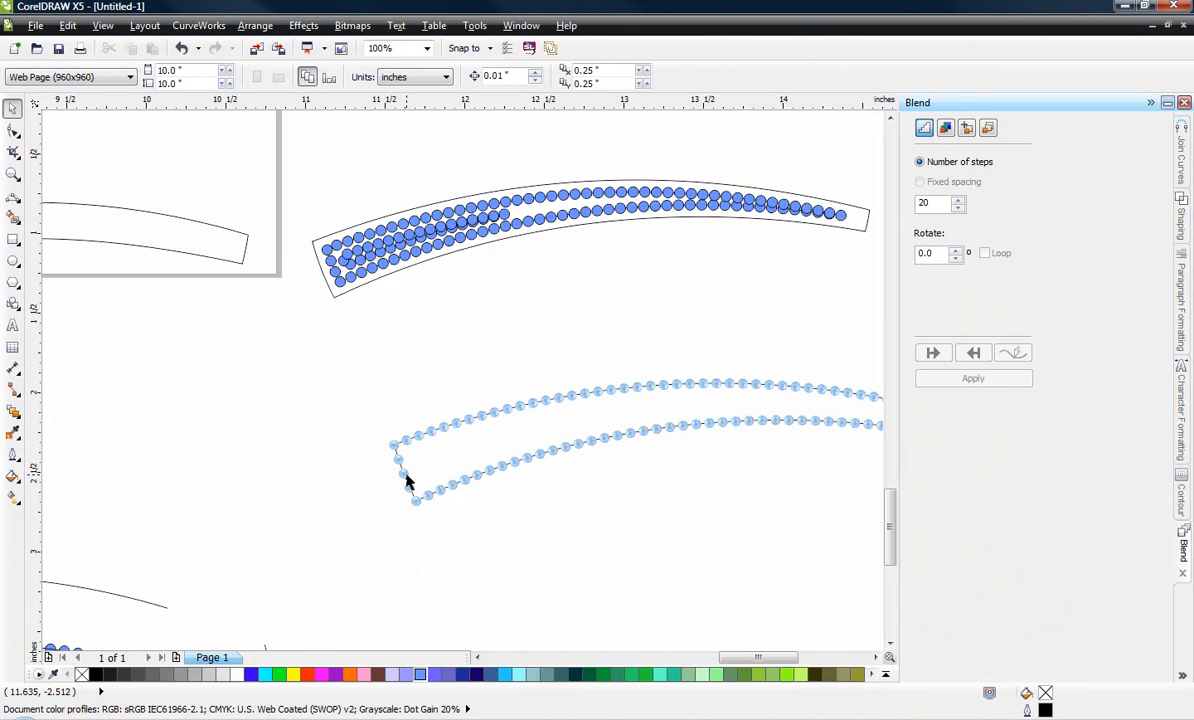
scroll(405, 482, up, 2)
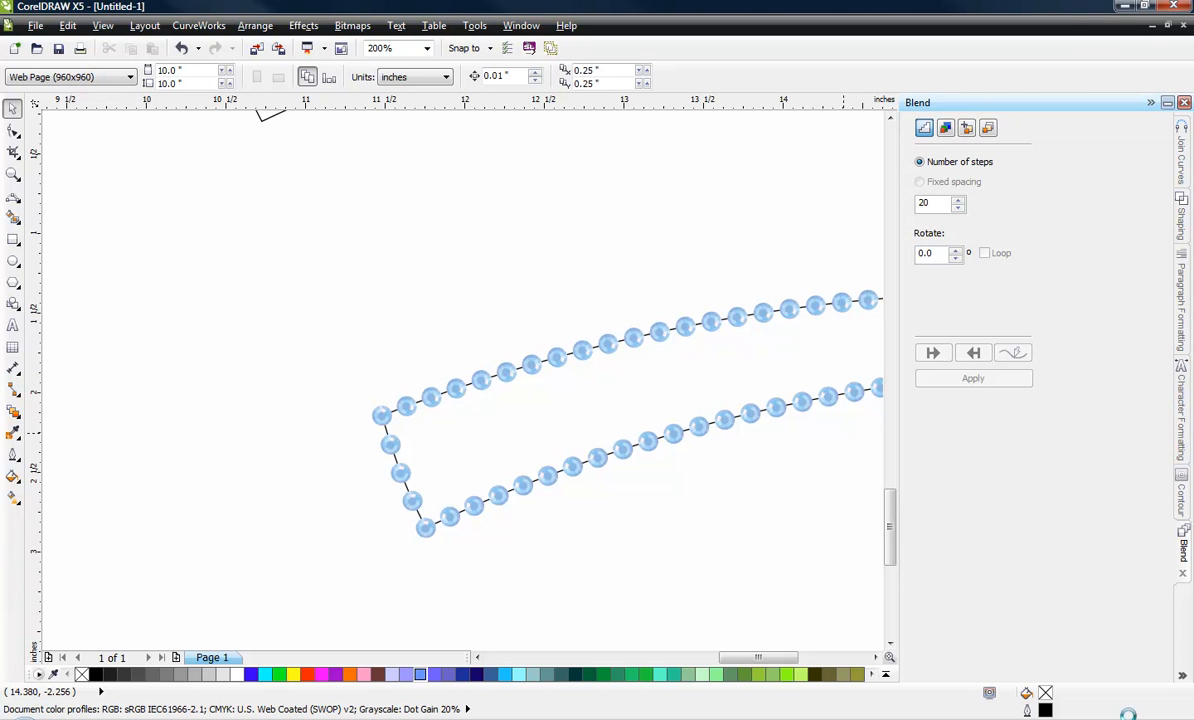
Open the Object Manager to check the stone objects, and bring up the Macro Manager to view the installed rhinestone macros
click(1183, 678)
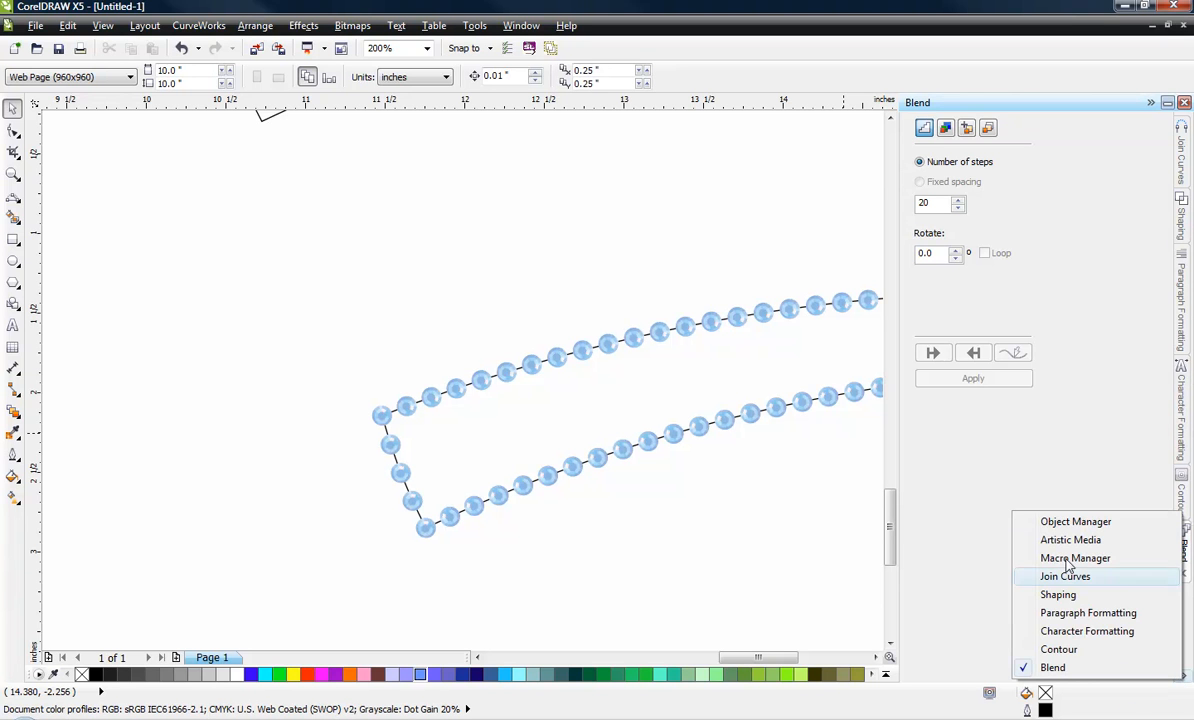
click(1070, 522)
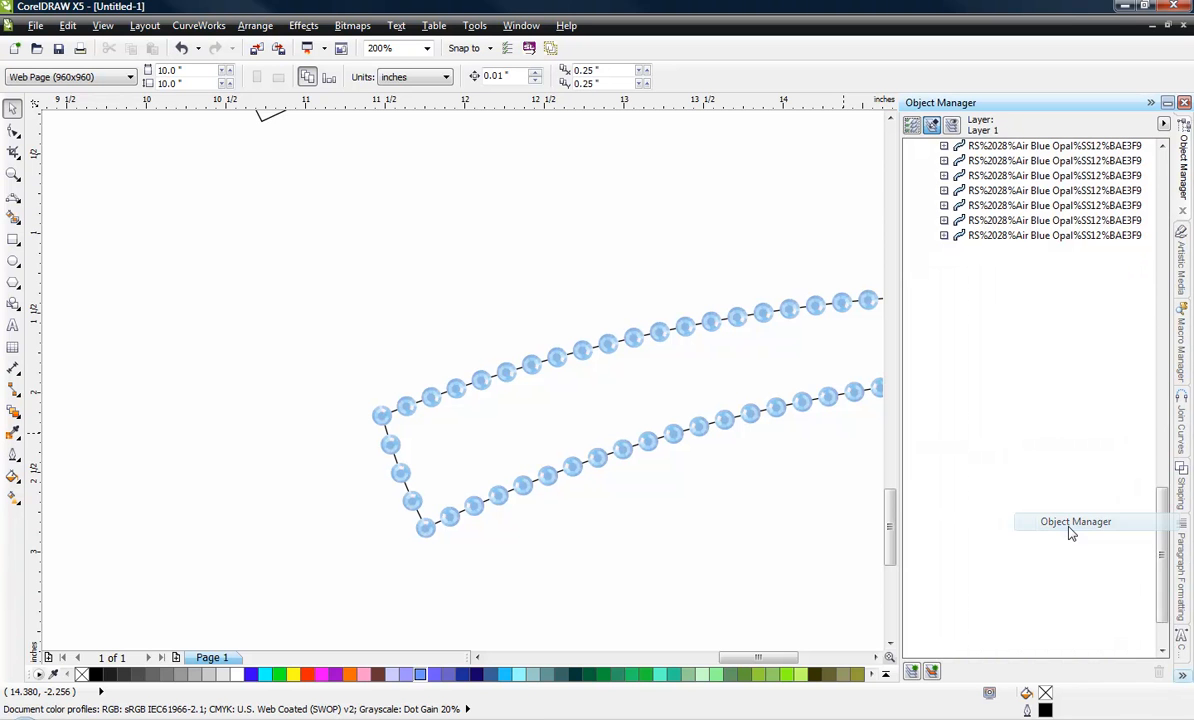
click(1183, 678)
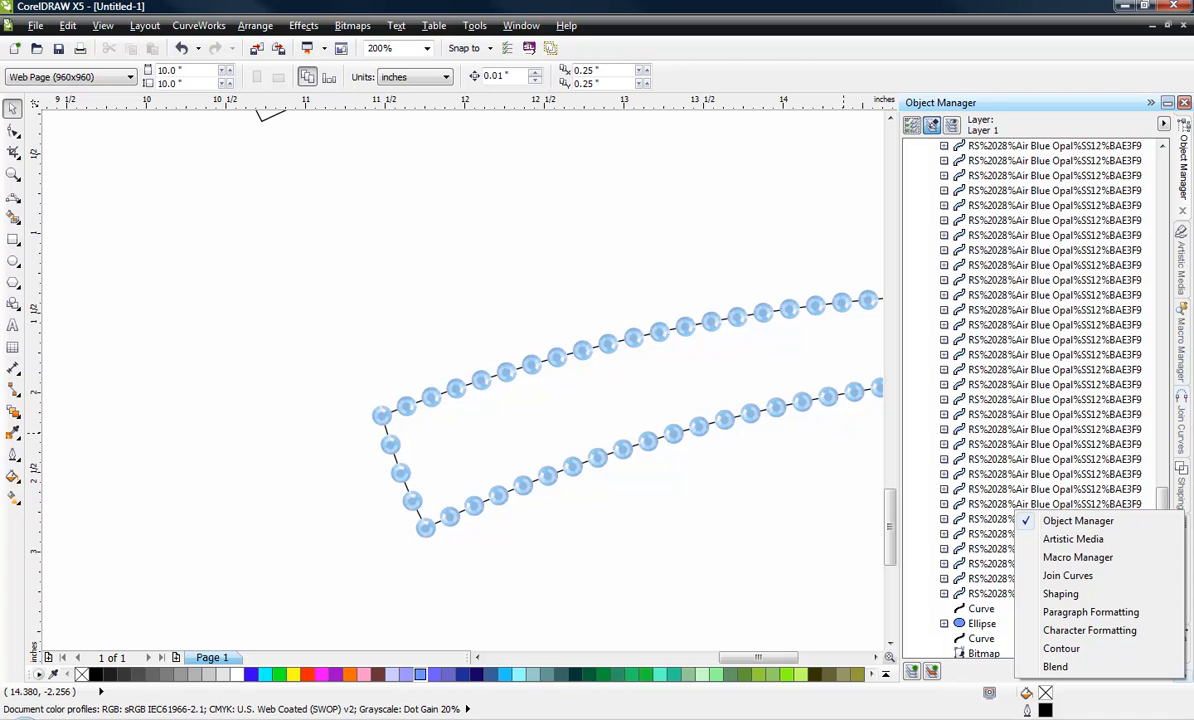
click(1077, 557)
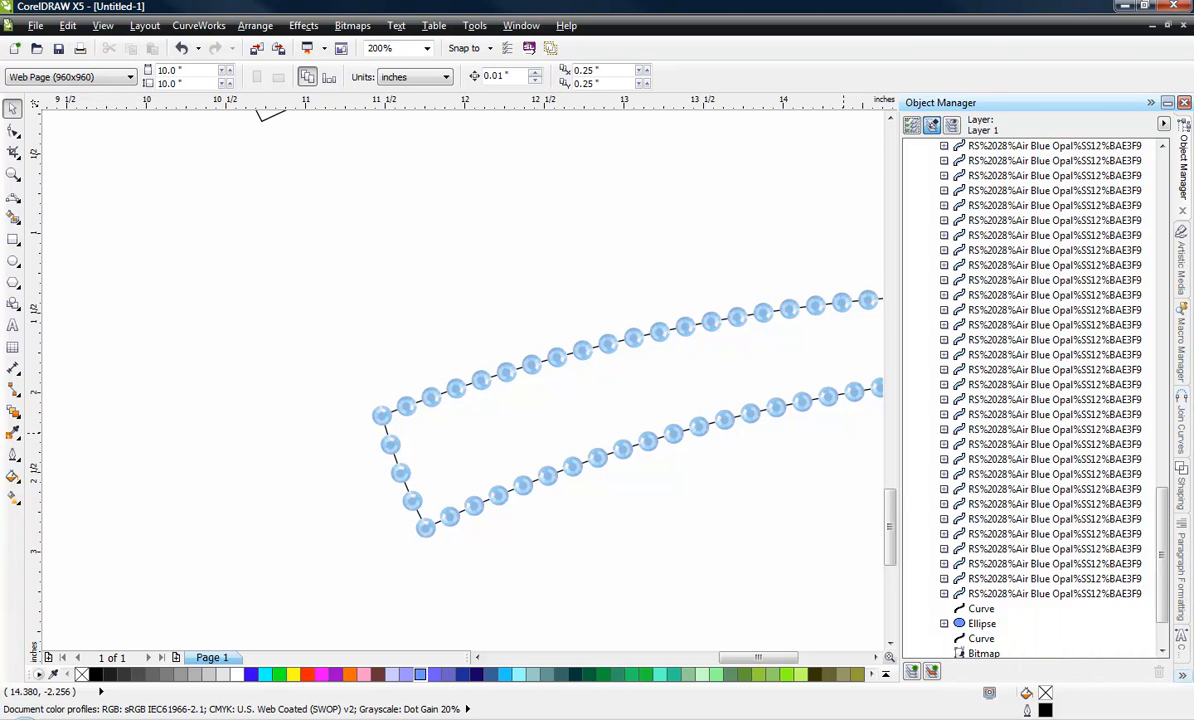
scroll(265, 372, down, 2)
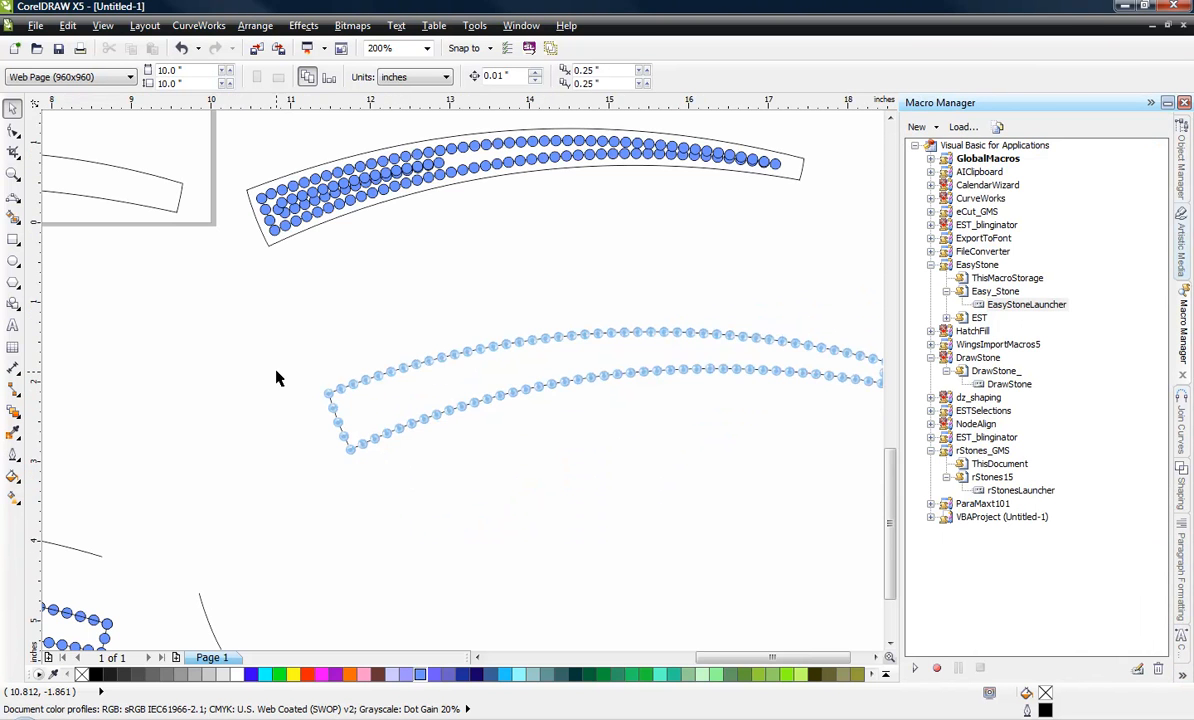
scroll(381, 395, down, 2)
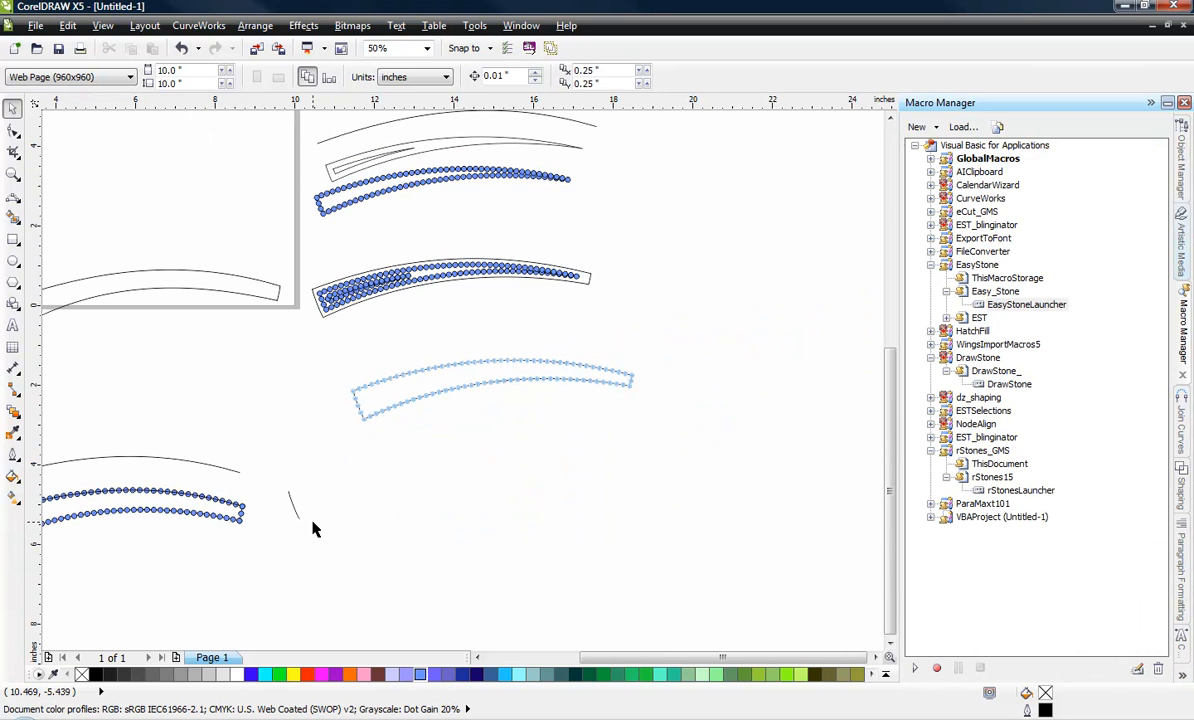
scroll(346, 514, down, 4)
scroll(277, 528, up, 4)
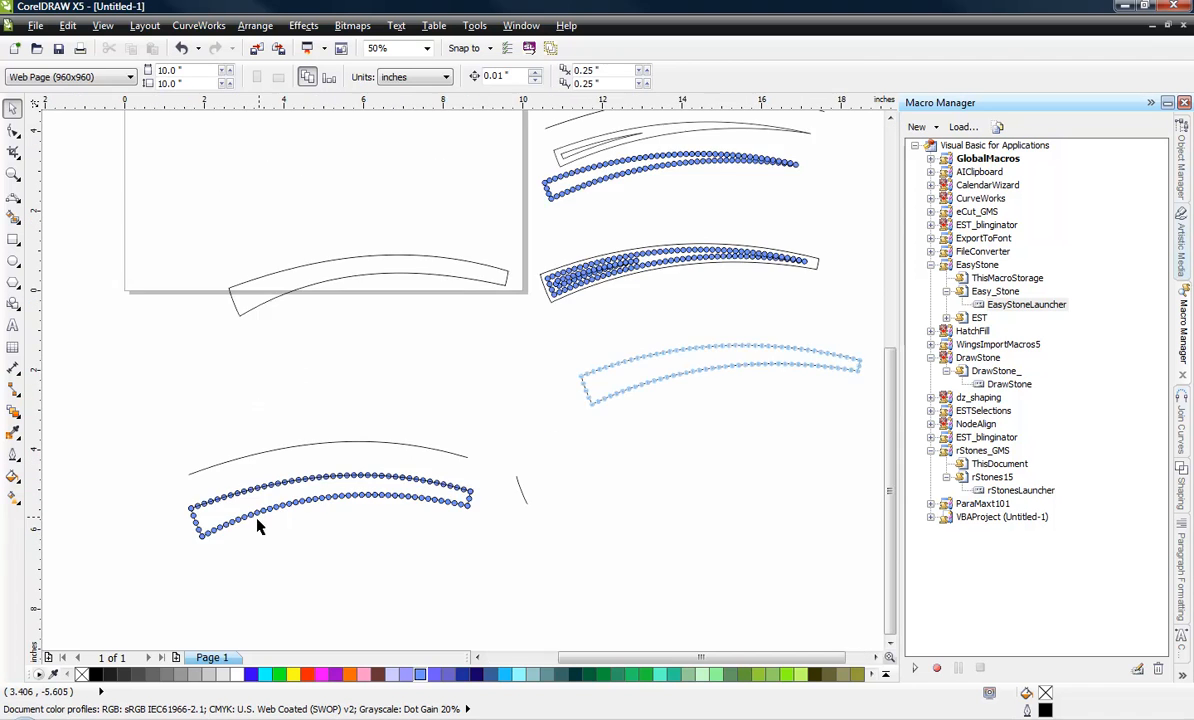
Select all the blended stones on the closed curved outline below the single arc and break them apart into individual circles
scroll(257, 527, up, 4)
click(335, 425)
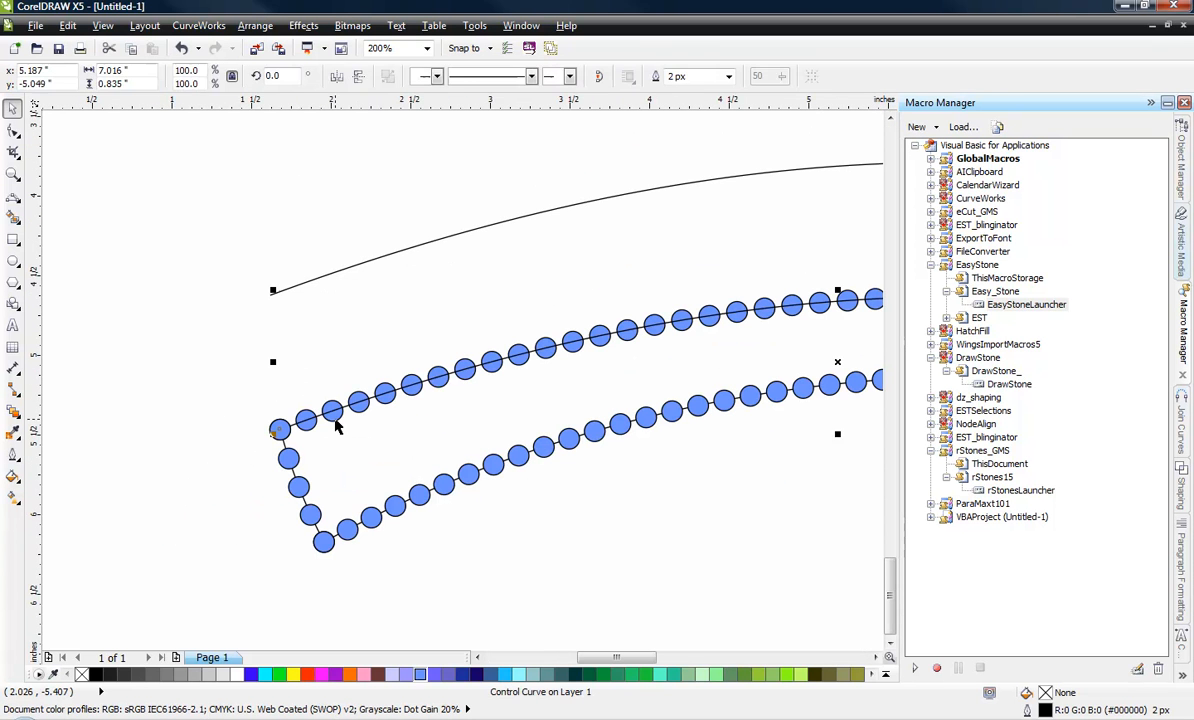
click(334, 416)
click(142, 373)
click(336, 418)
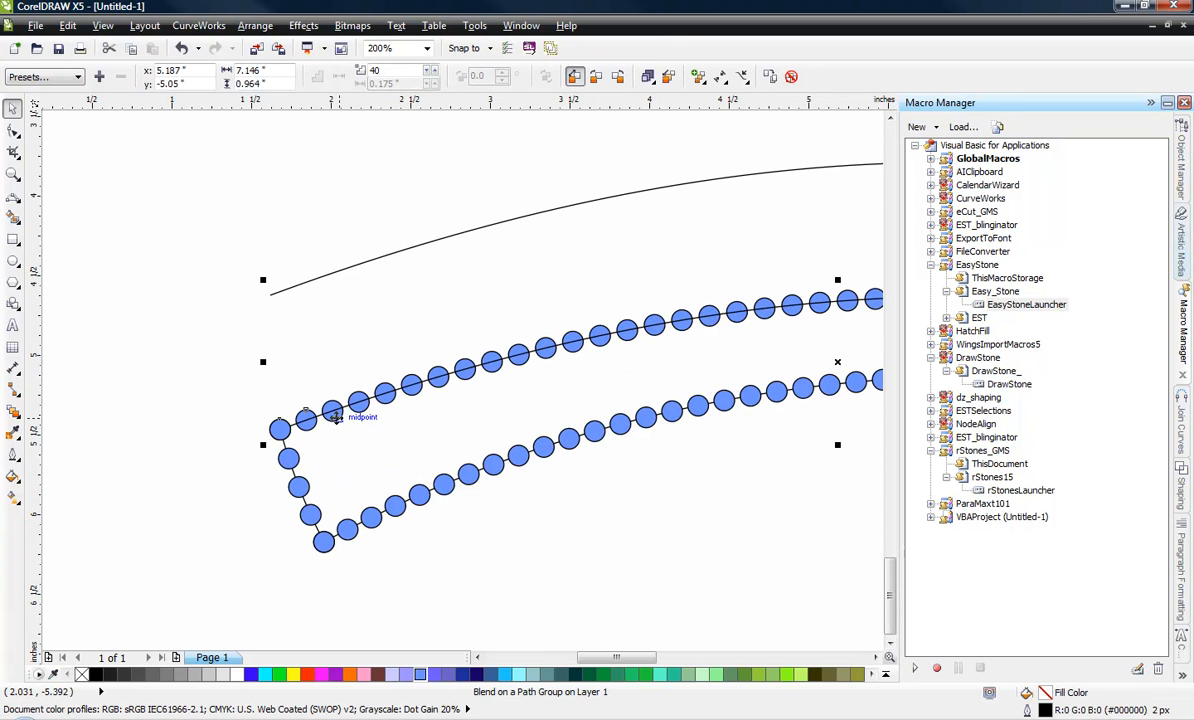
right_click(336, 416)
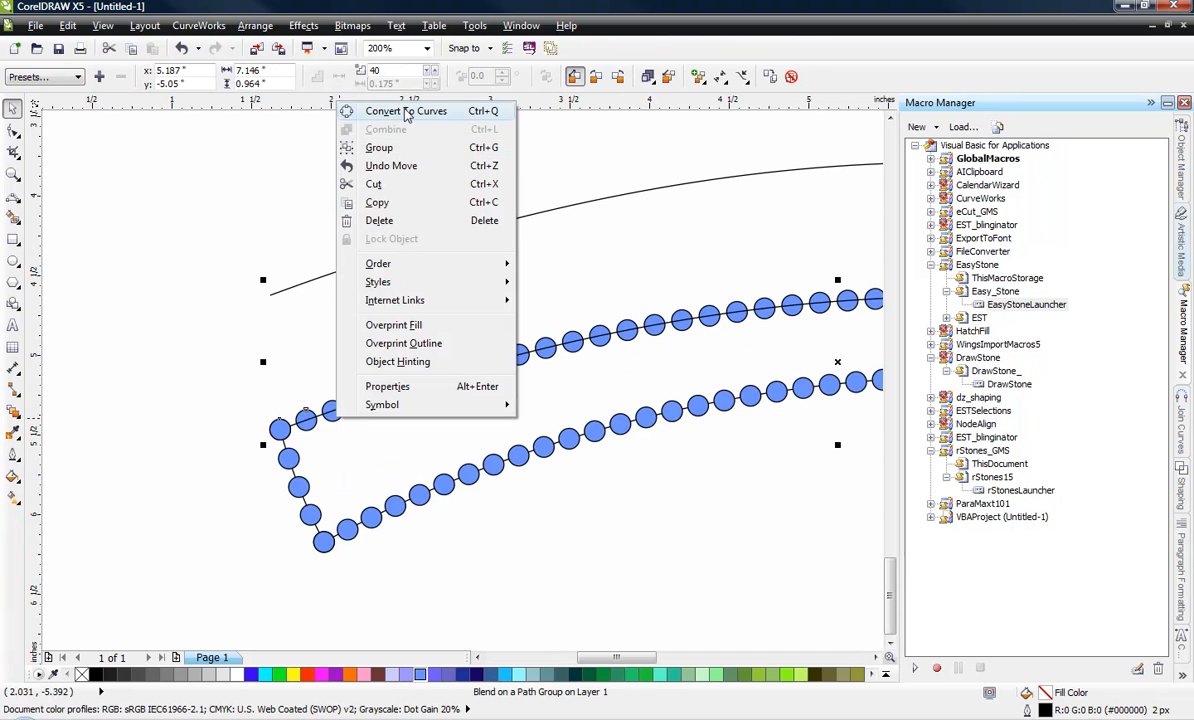
click(229, 368)
click(227, 369)
scroll(242, 403, down, 2)
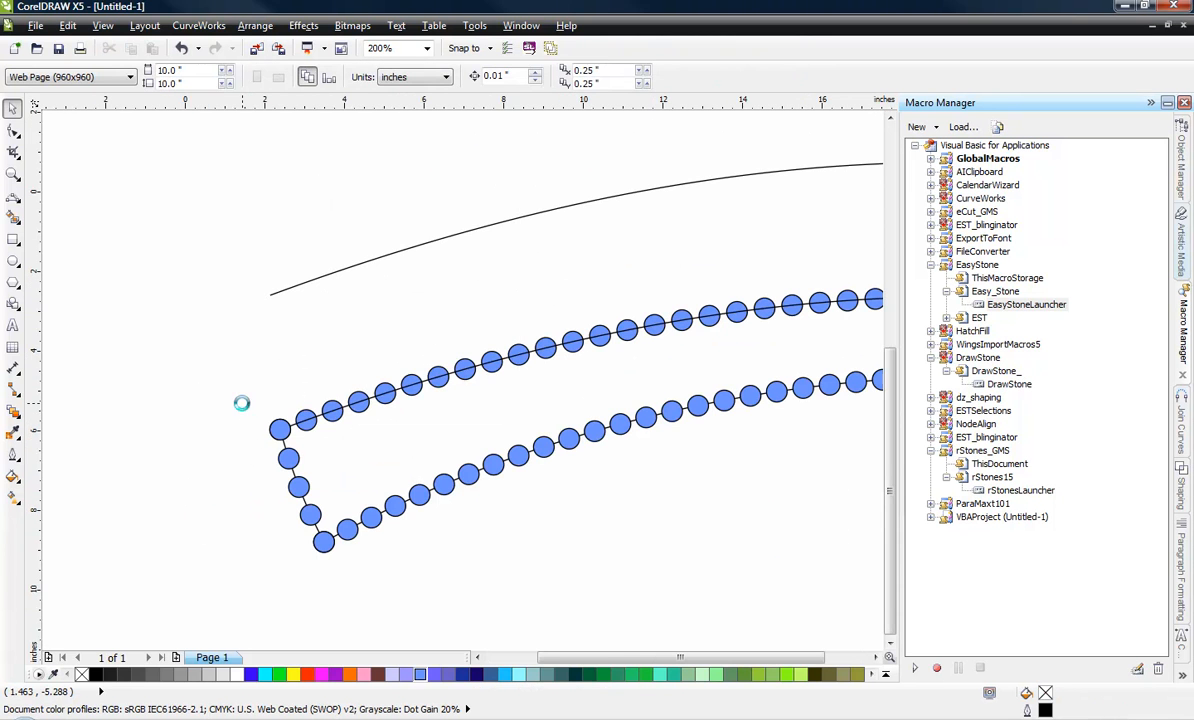
drag(199, 471, 565, 376)
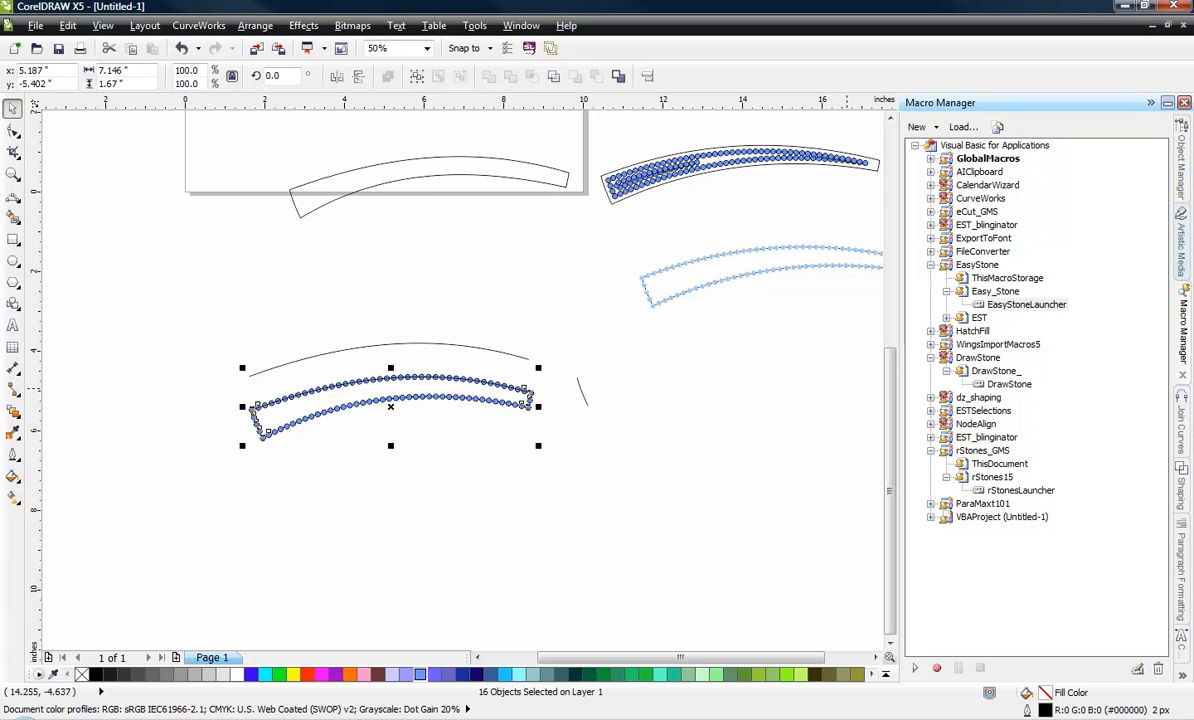
click(543, 557)
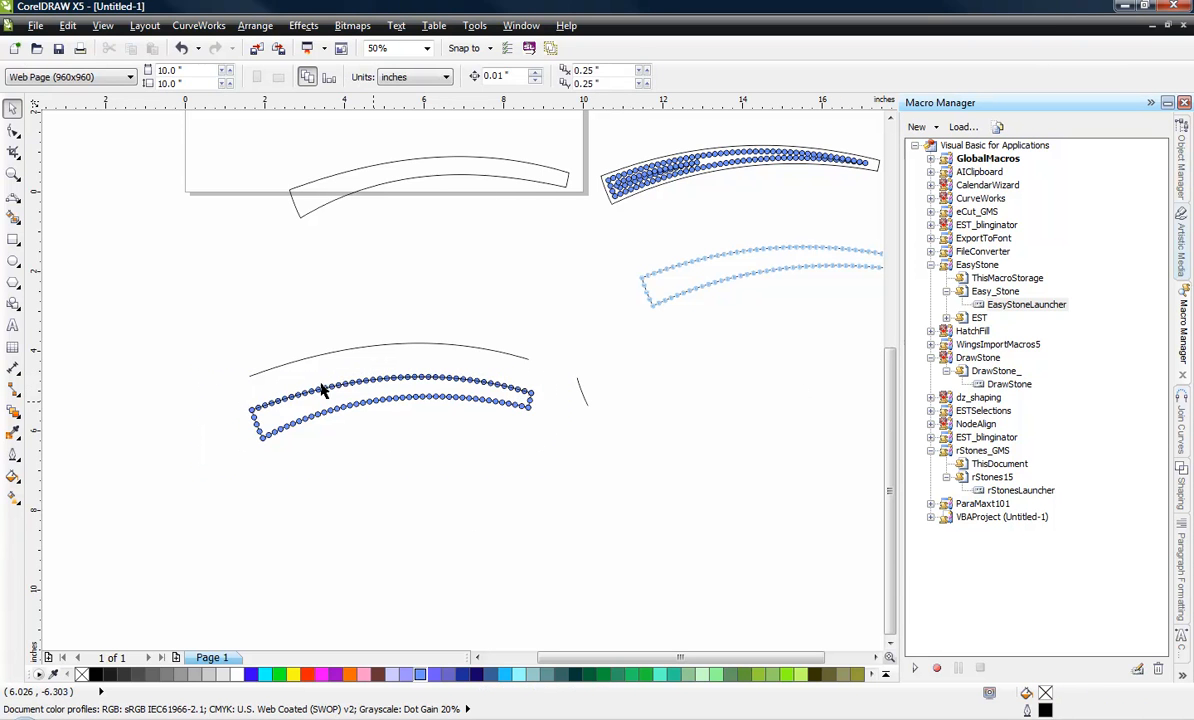
Fill a second column with three stones between the second stones of the outline's upper and lower edges
scroll(255, 423, up, 2)
scroll(263, 430, up, 2)
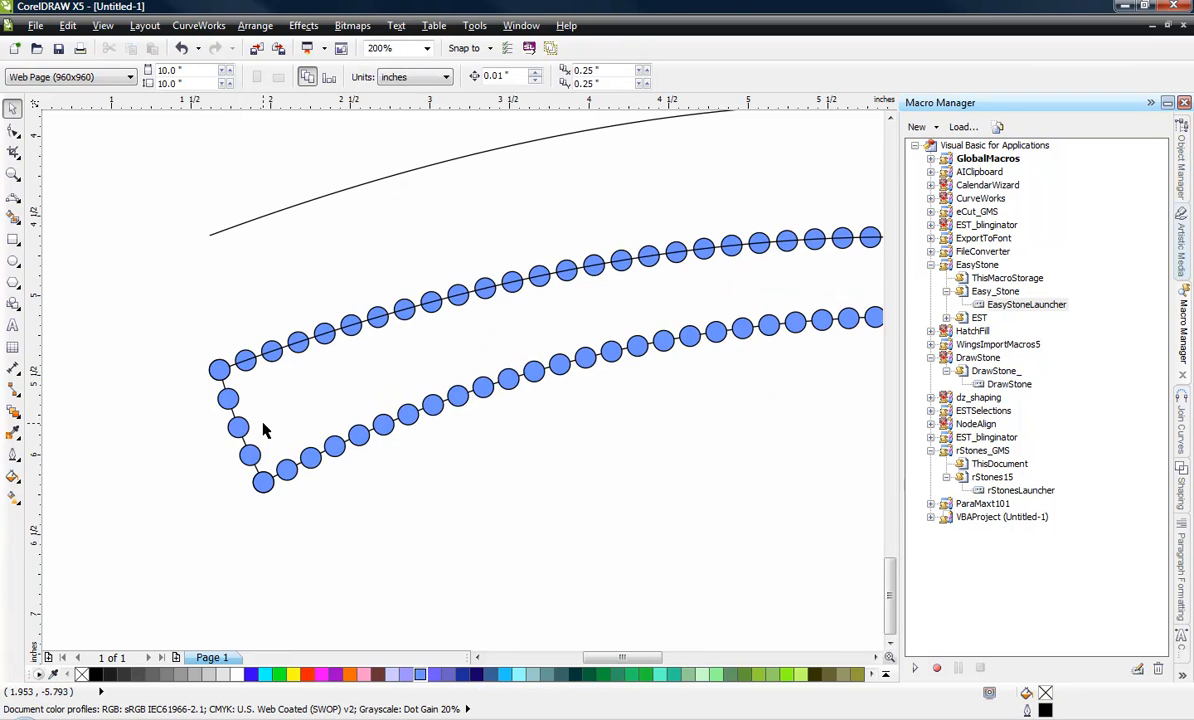
click(249, 363)
scroll(259, 423, up, 2)
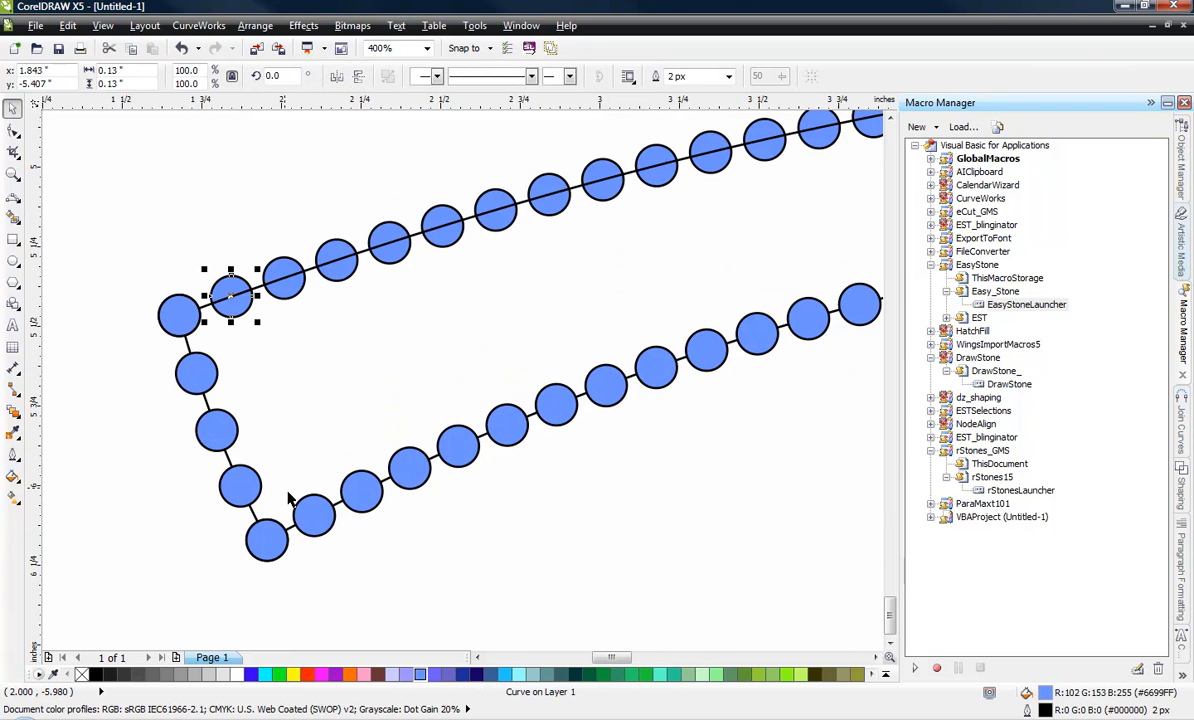
shift+click(311, 497)
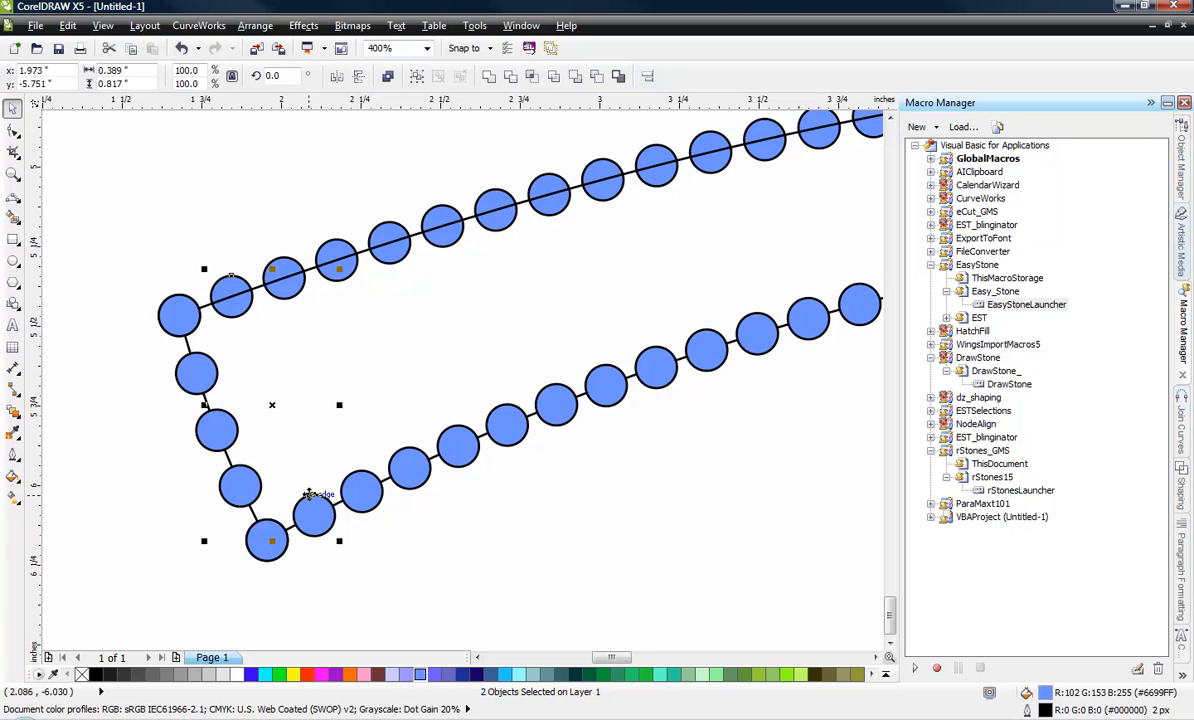
scroll(298, 354, down, 2)
scroll(285, 345, up, 2)
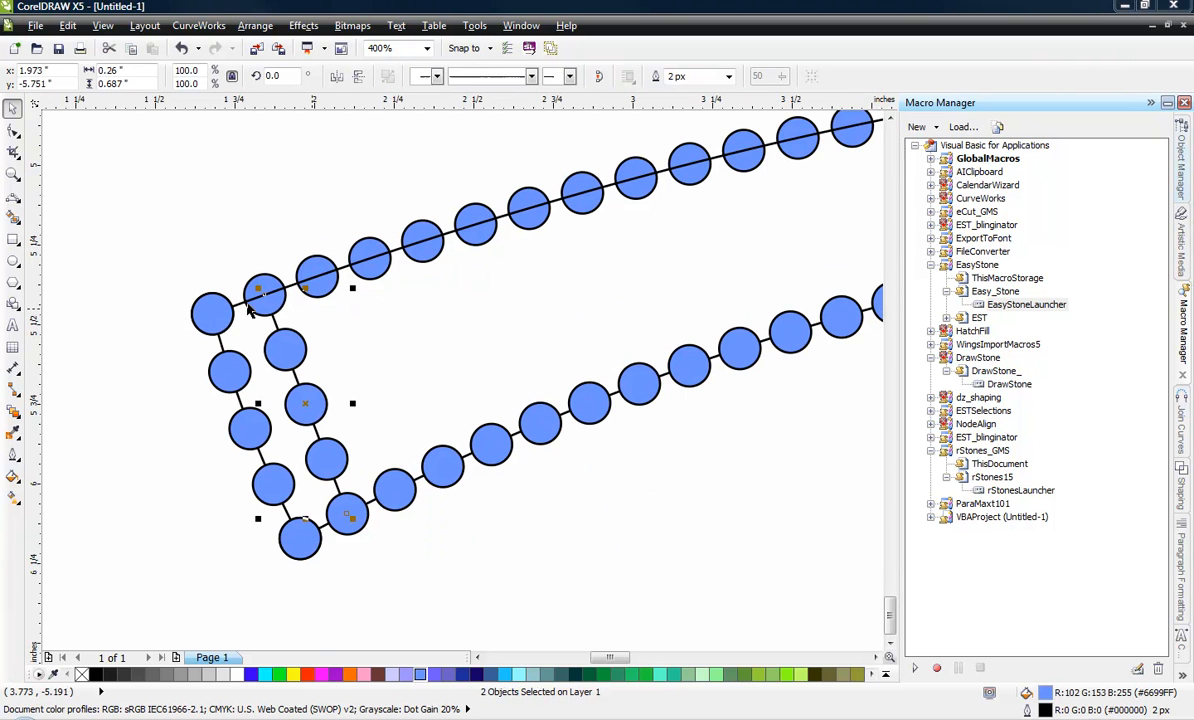
click(338, 270)
click(354, 333)
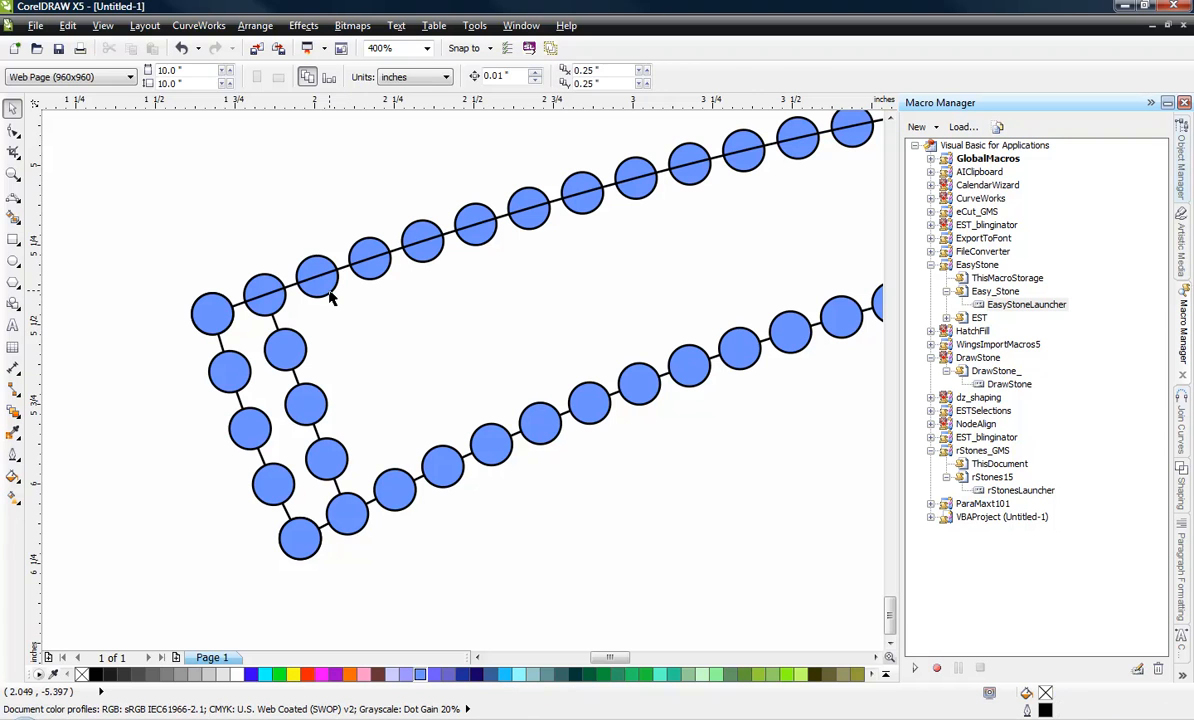
Fill a third column with three stones between the third stones of the upper and lower edges
click(316, 279)
click(334, 341)
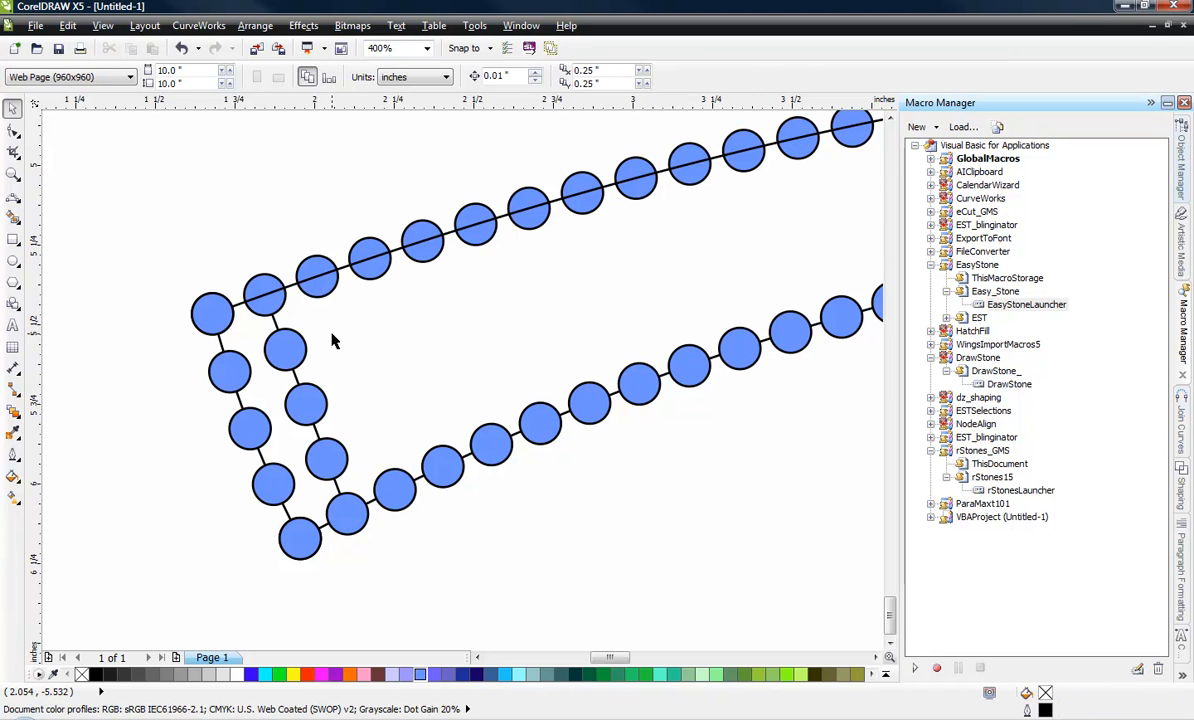
click(306, 280)
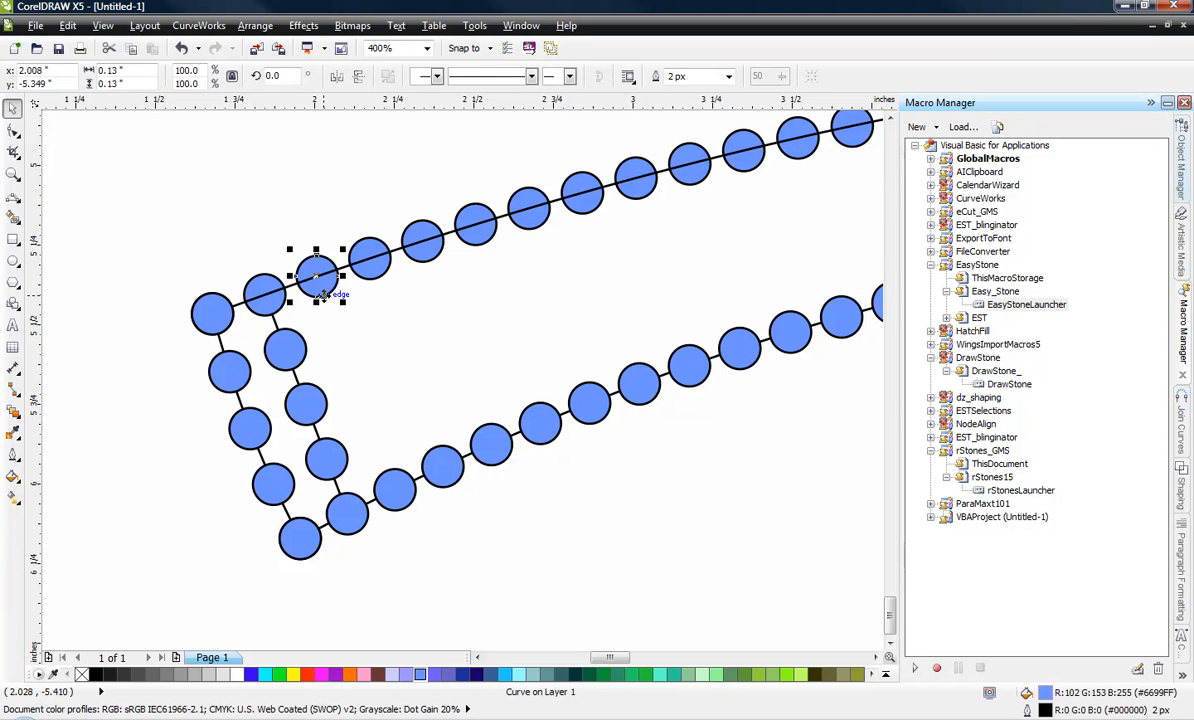
shift+click(393, 480)
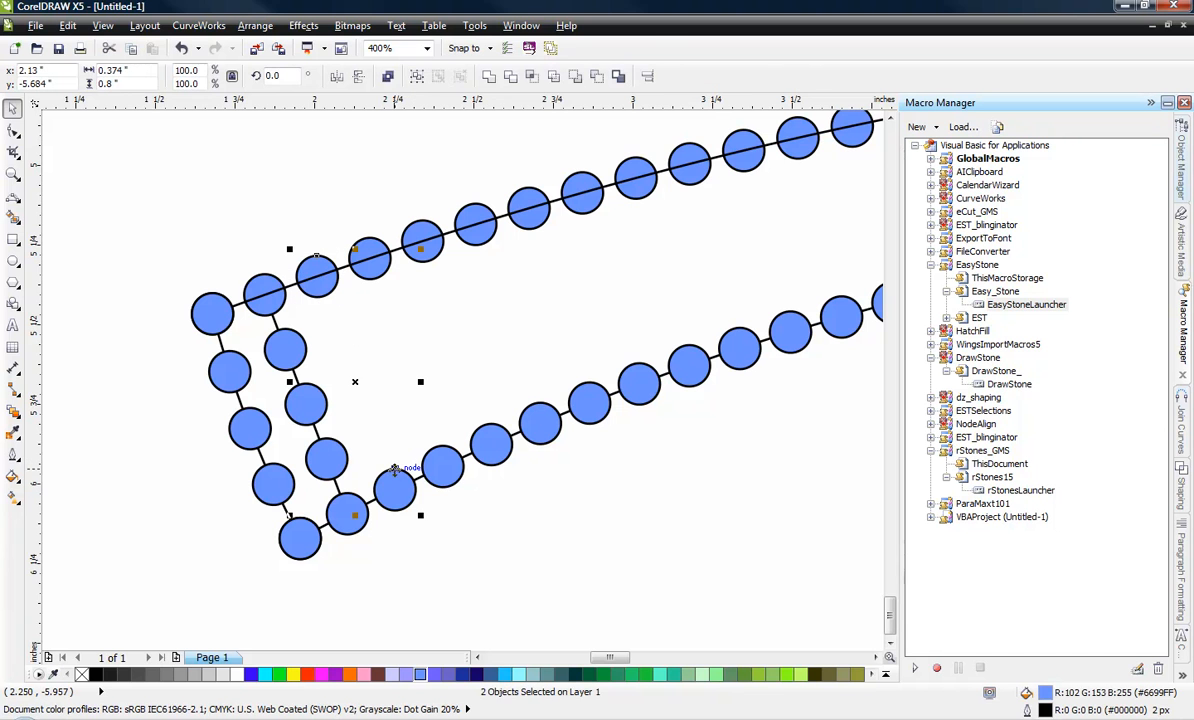
click(1190, 460)
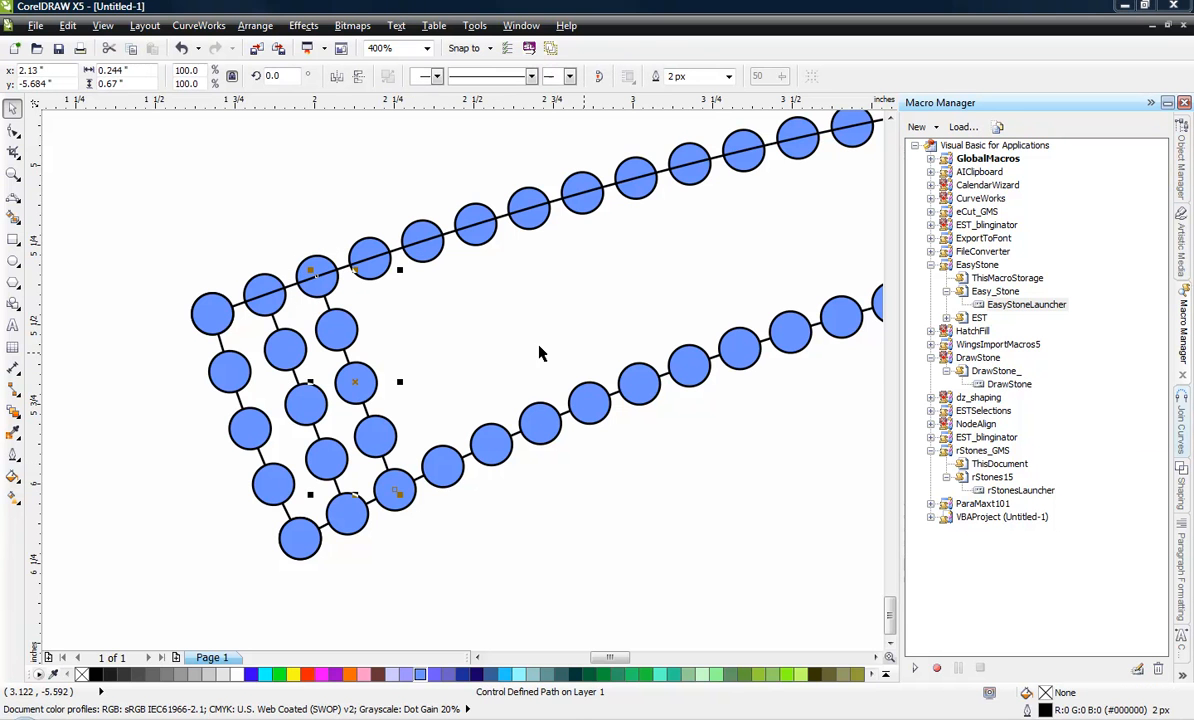
Delete the upper and lower guide curves running through the outline's stones
click(382, 267)
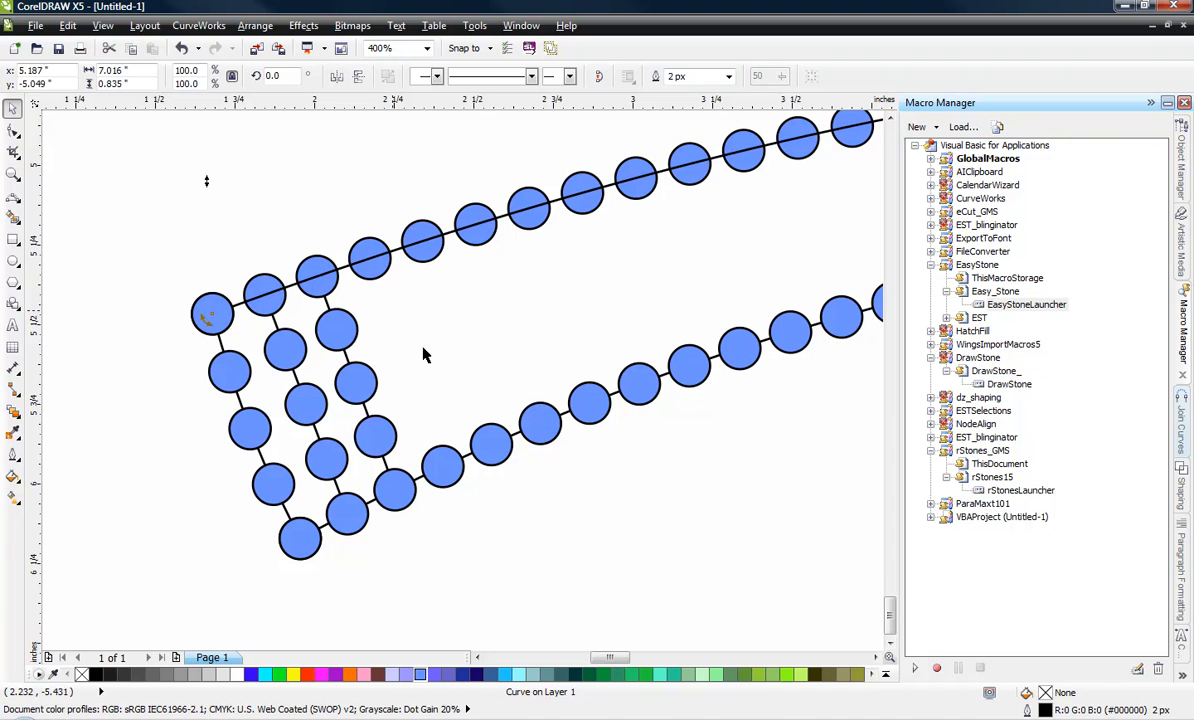
click(383, 289)
click(374, 257)
key(Delete)
click(468, 456)
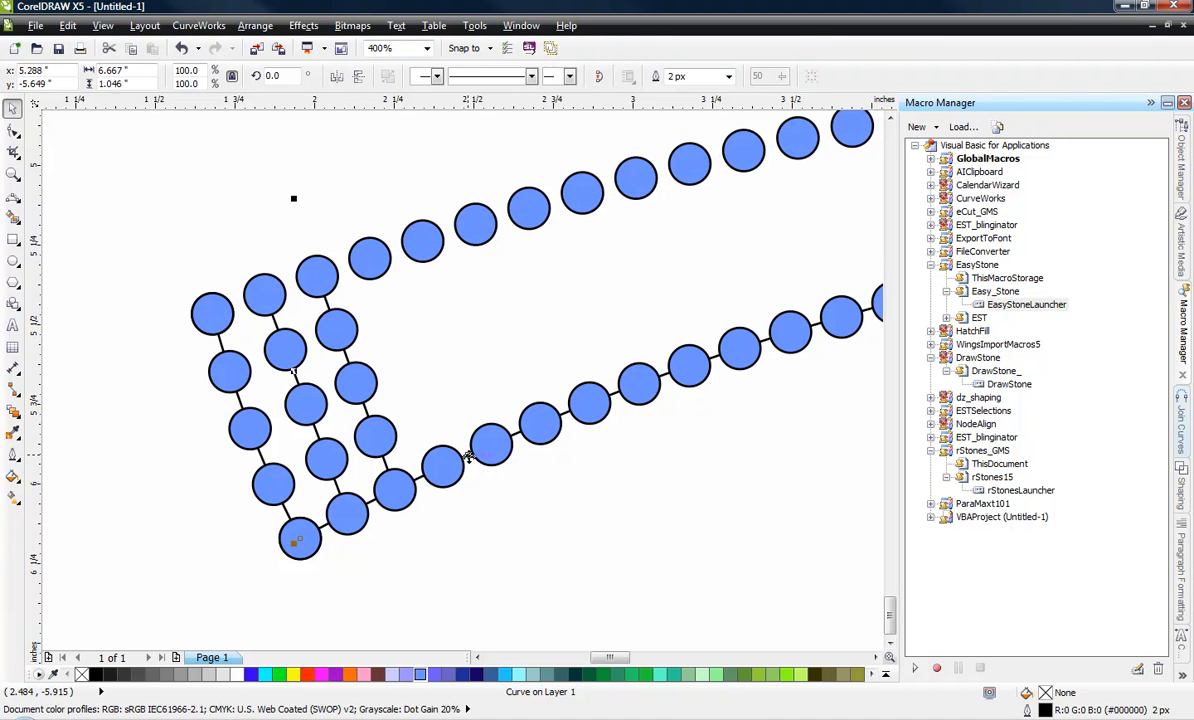
key(Delete)
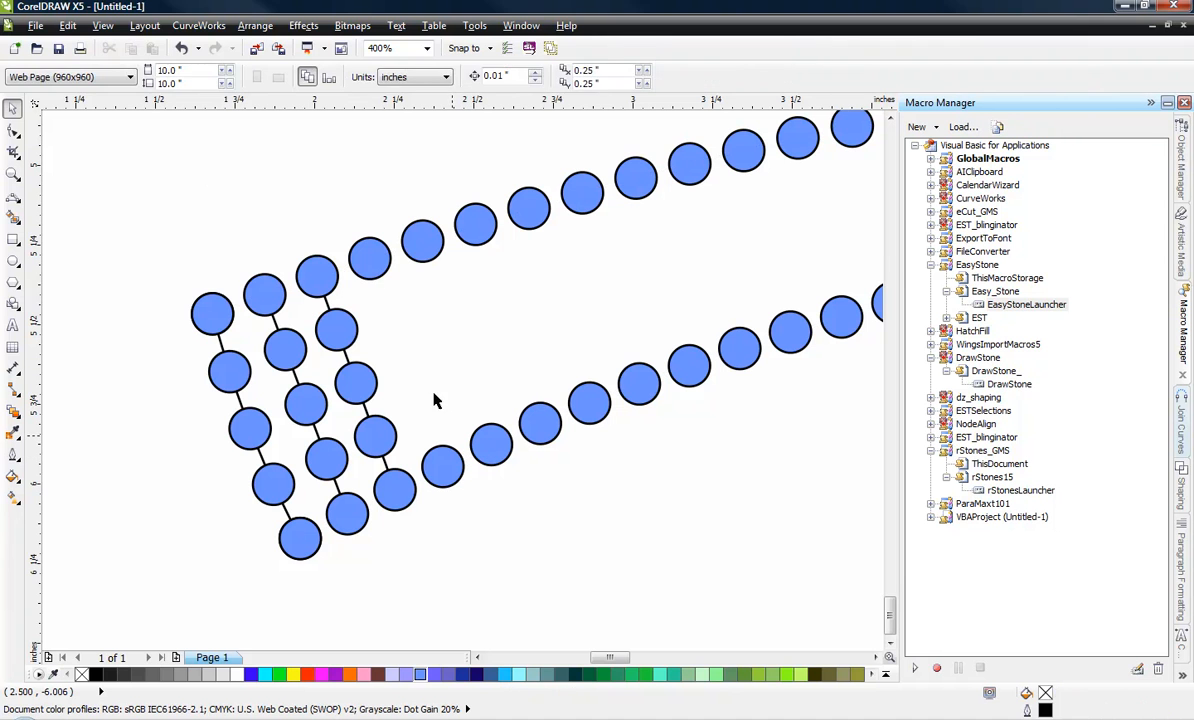
Add three stones between each of the fourth, fifth and sixth stone pairs along the upper and lower edges
click(369, 262)
shift+click(449, 476)
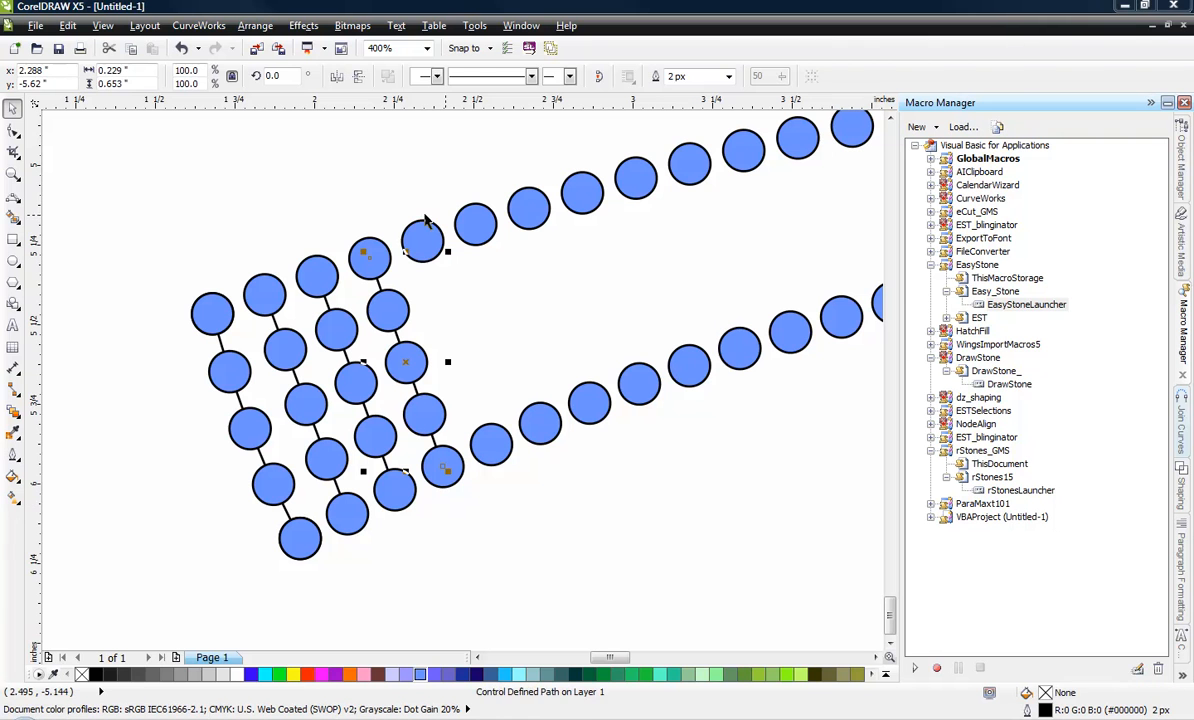
click(418, 250)
shift+click(501, 453)
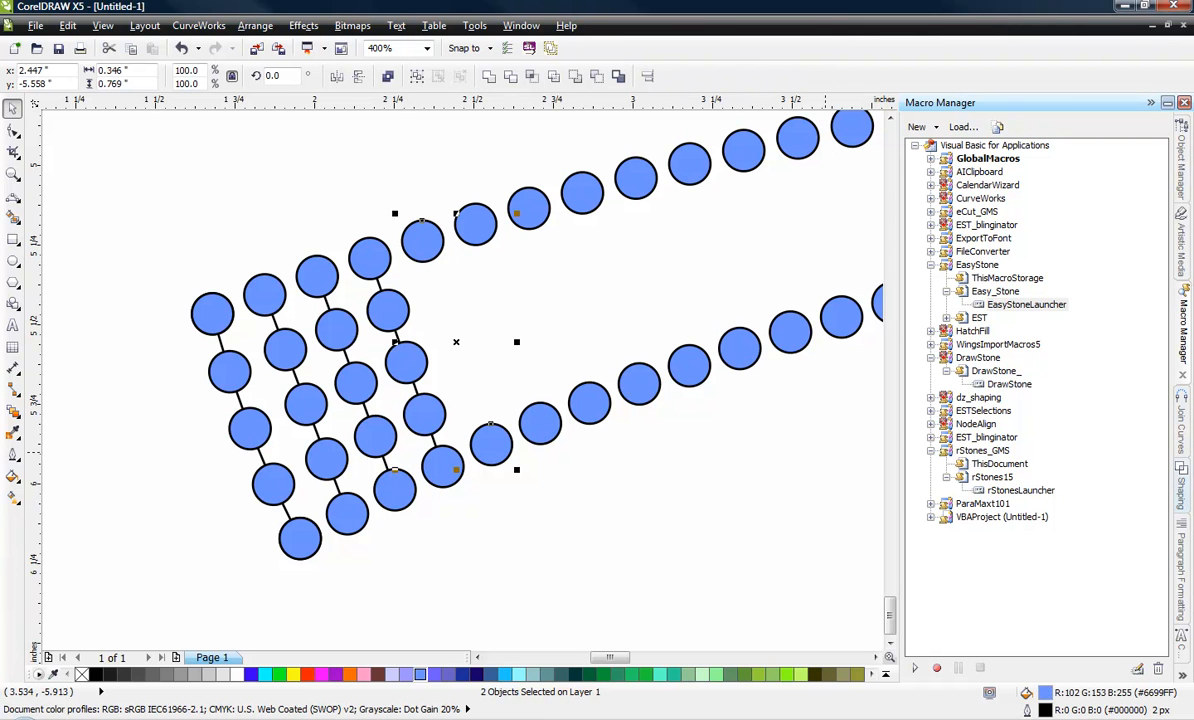
click(1190, 440)
click(473, 227)
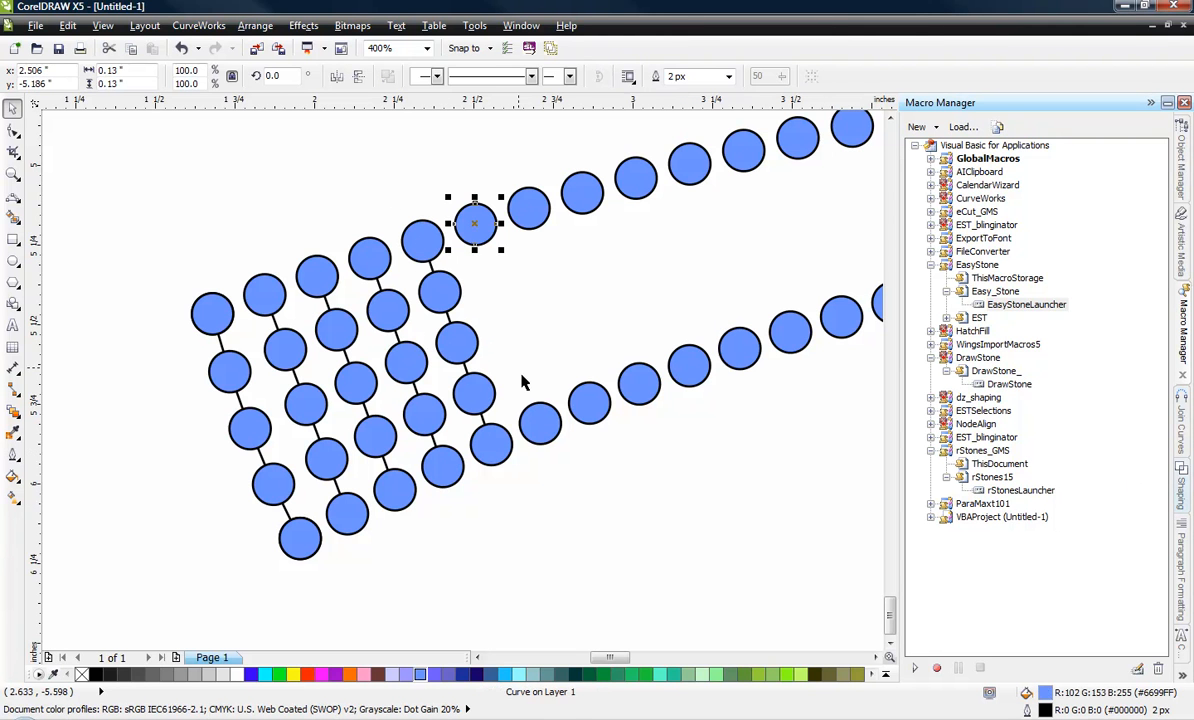
shift+click(540, 418)
click(1190, 440)
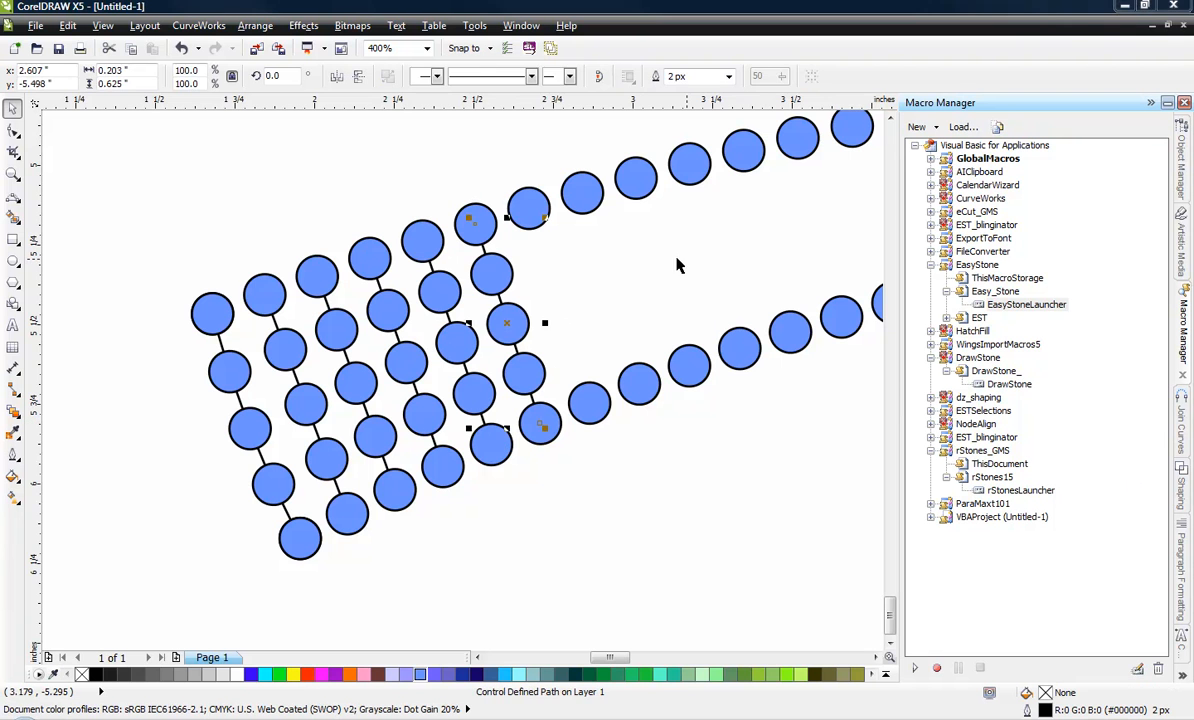
click(500, 191)
Add three stones in each of the seventh and eighth columns between the upper and lower edges
scroll(362, 208, down, 5)
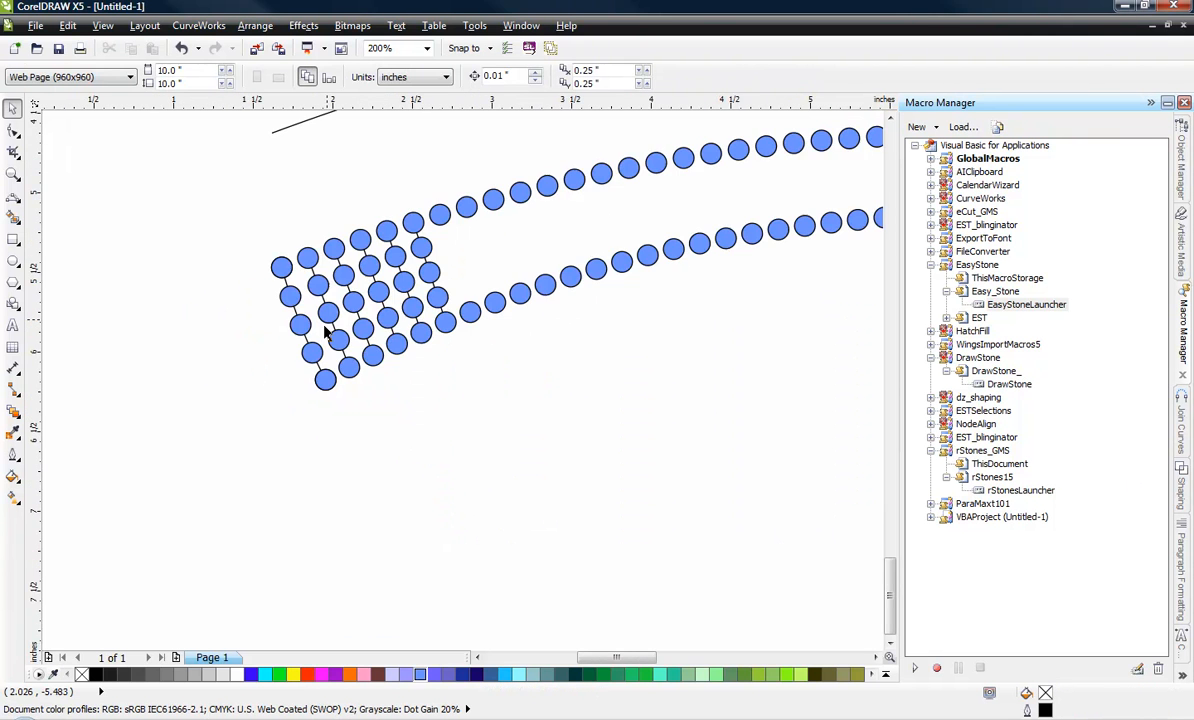
scroll(324, 273, up, 2)
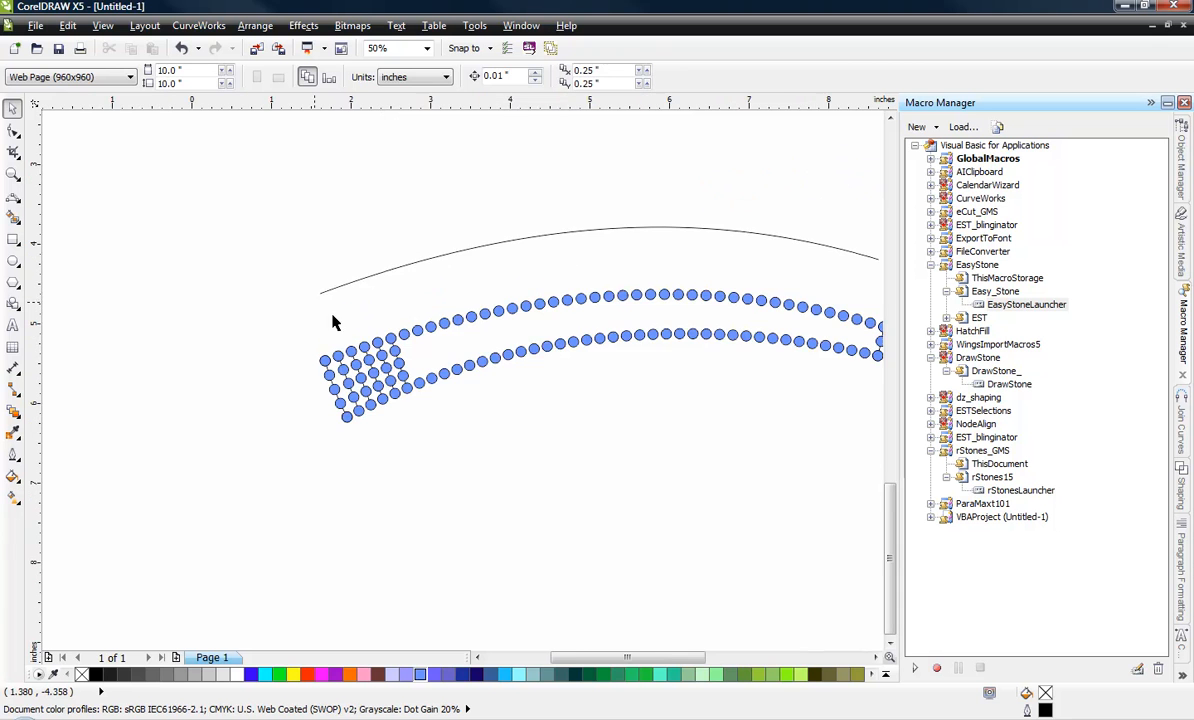
scroll(381, 341, up, 2)
click(431, 331)
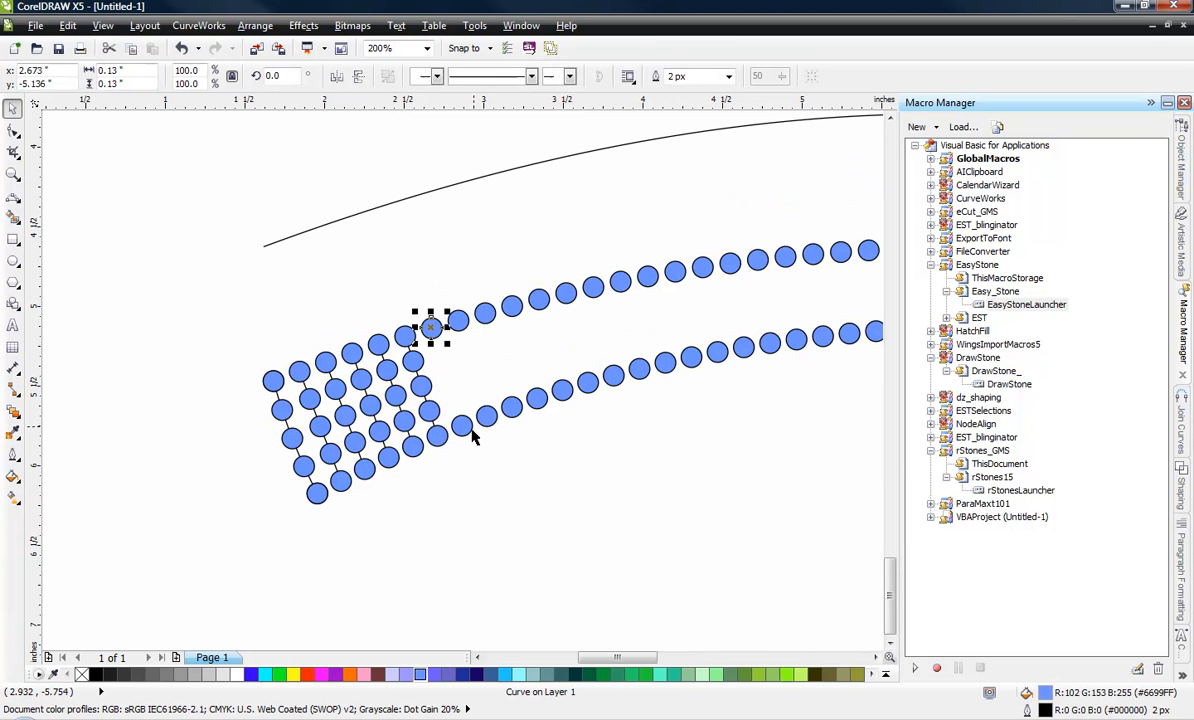
shift+click(462, 425)
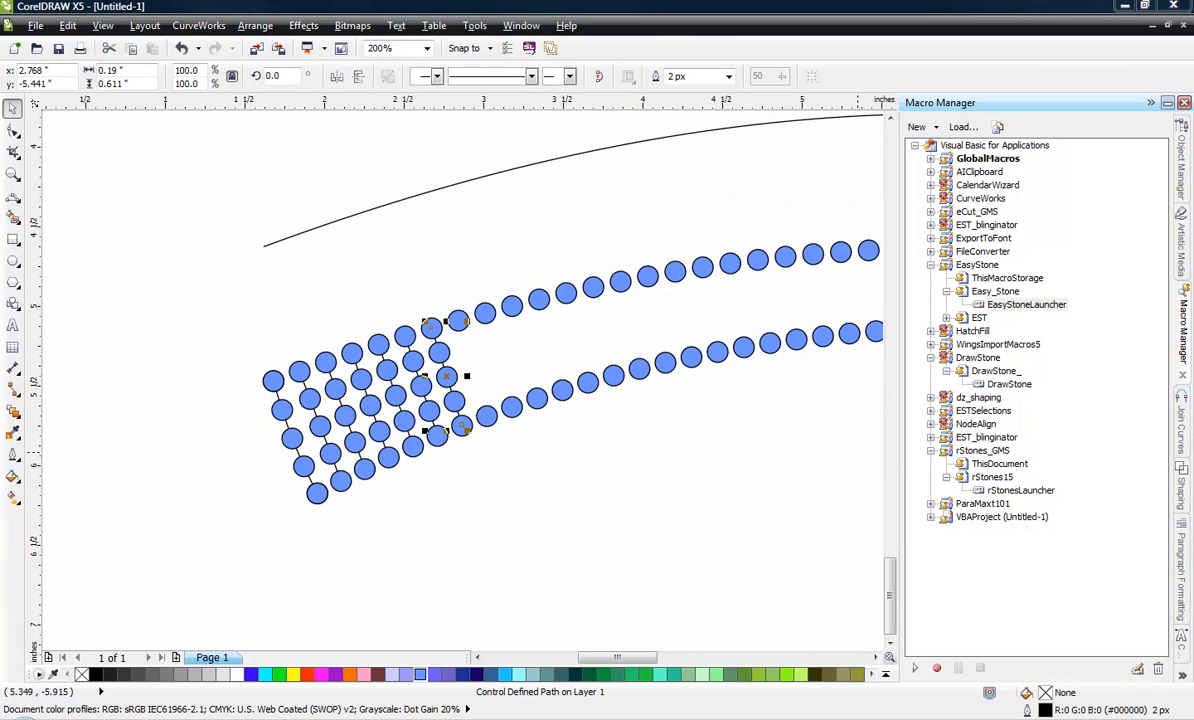
click(416, 287)
click(458, 323)
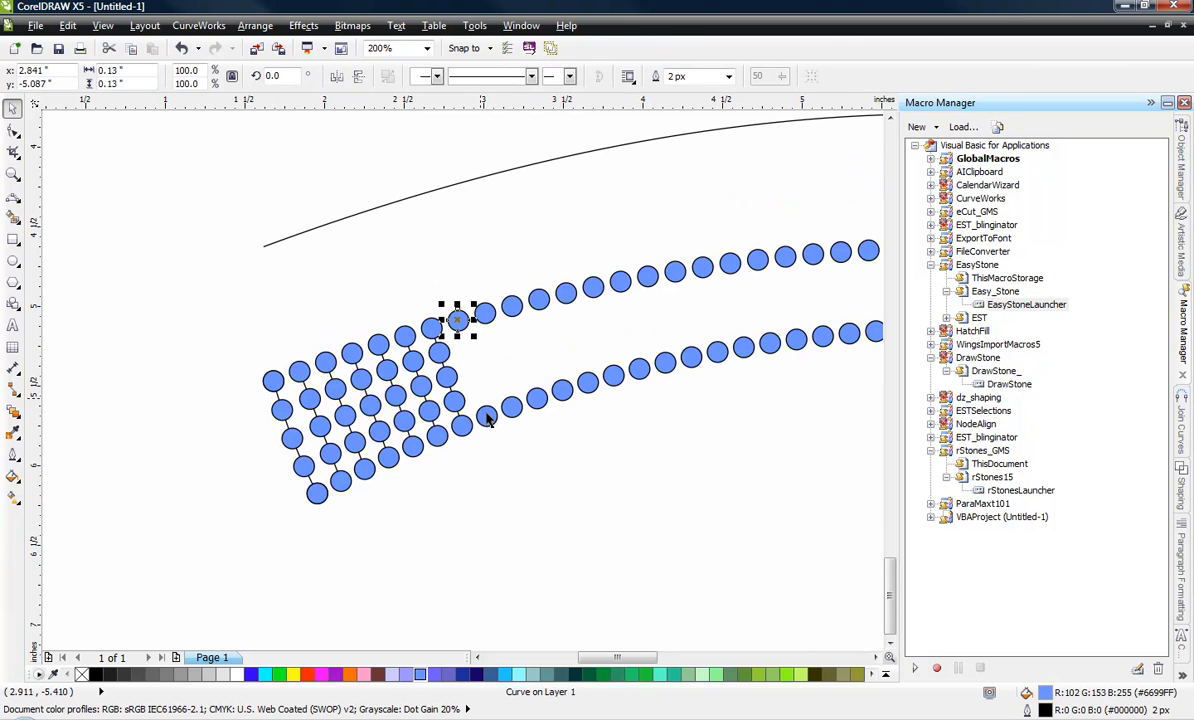
shift+click(486, 414)
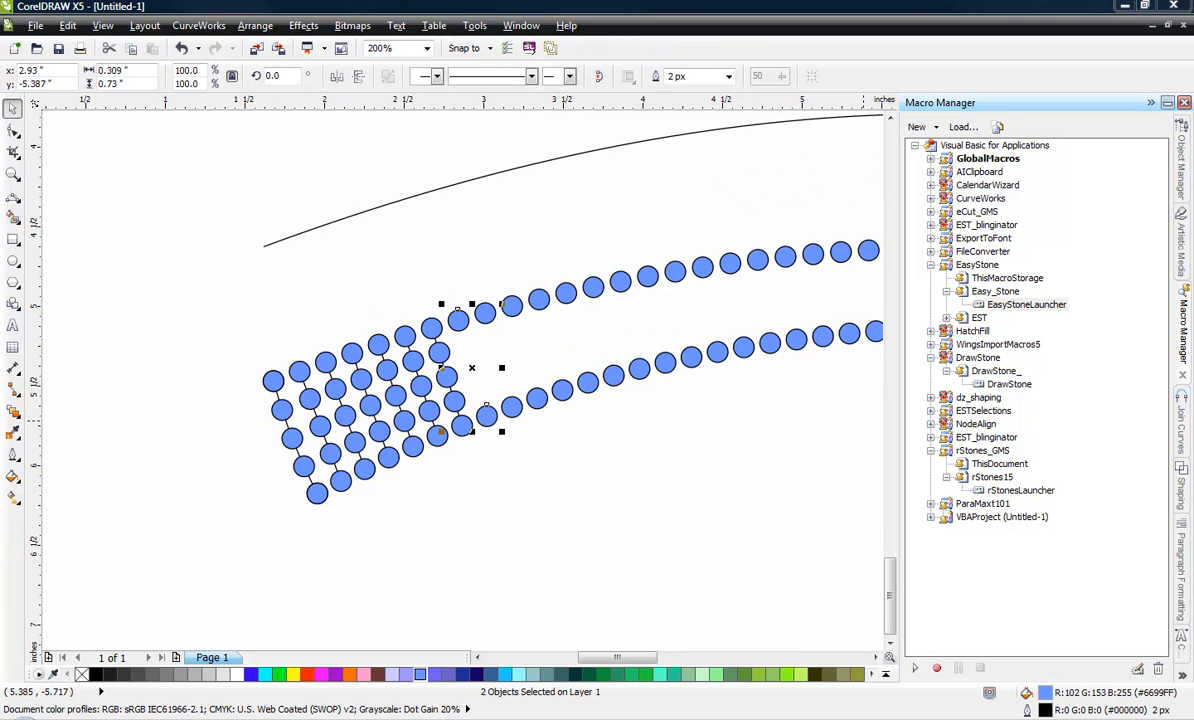
click(480, 261)
Fill the ninth and tenth columns with three stones each between the matching upper and lower edge stones
click(482, 313)
shift+click(510, 407)
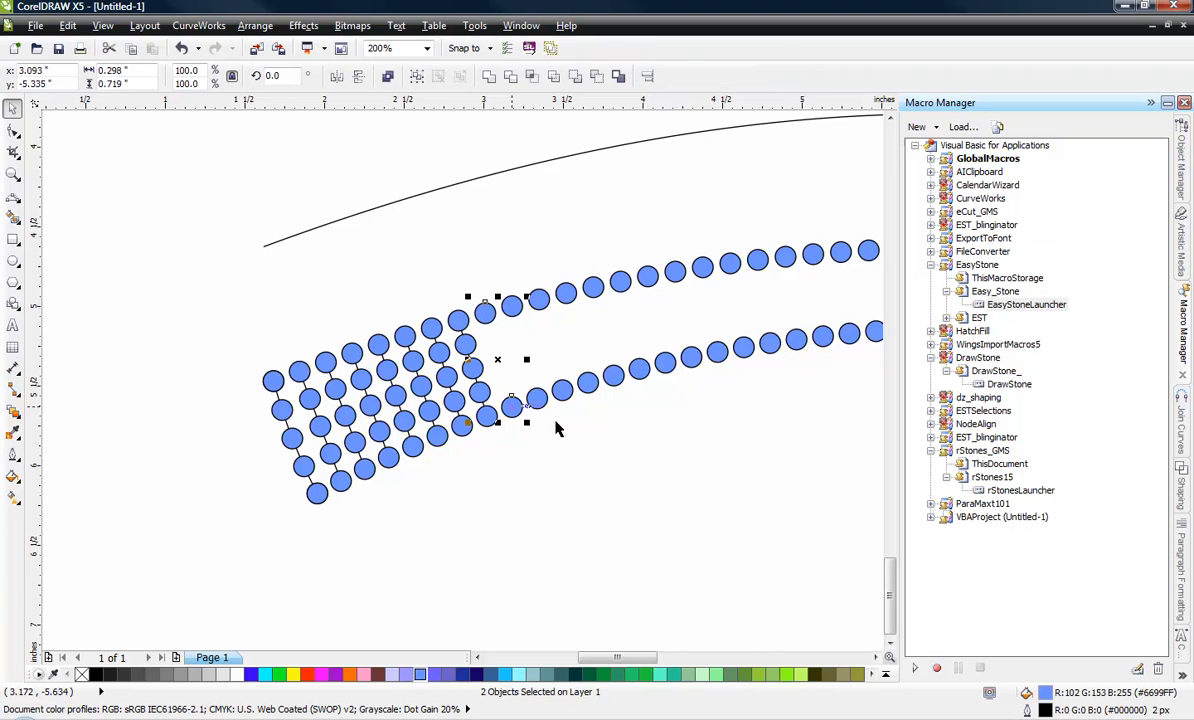
click(609, 241)
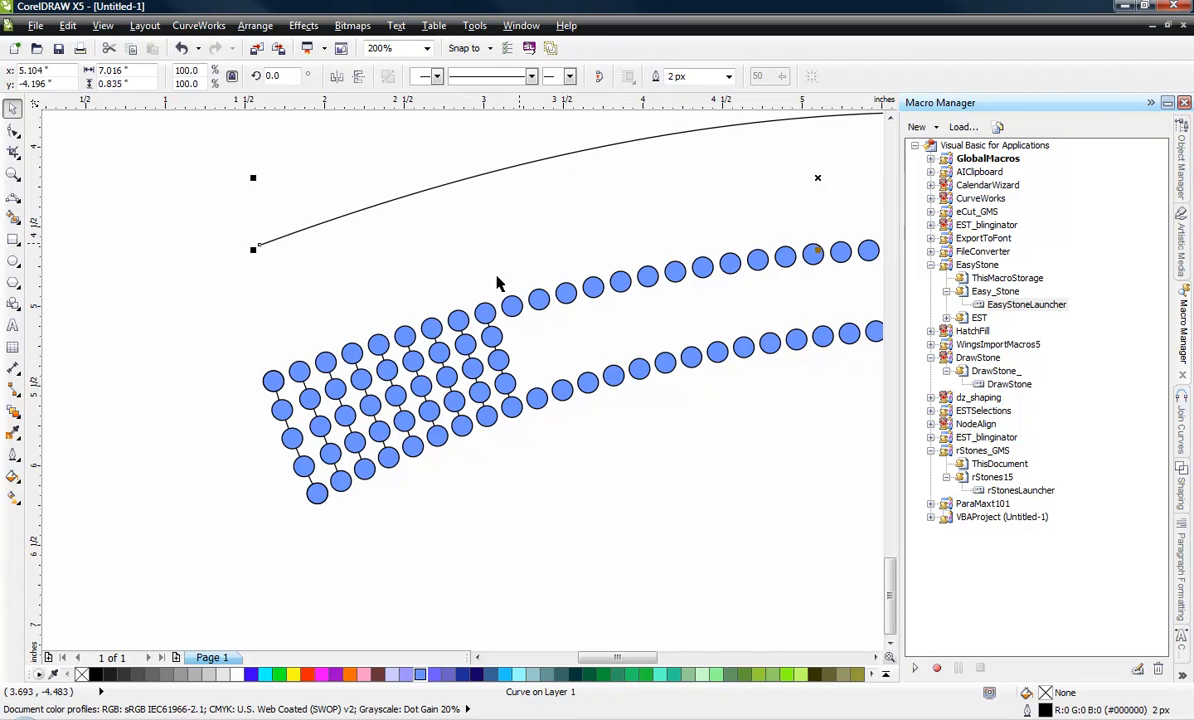
click(512, 314)
shift+click(536, 390)
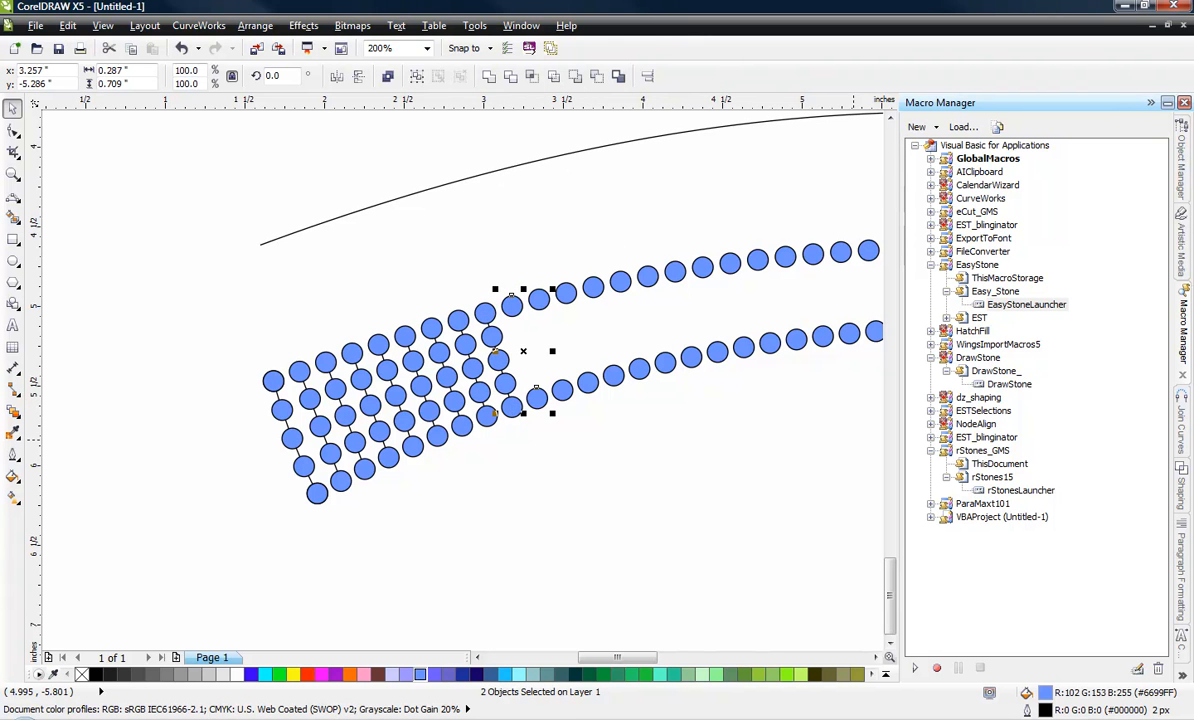
click(640, 500)
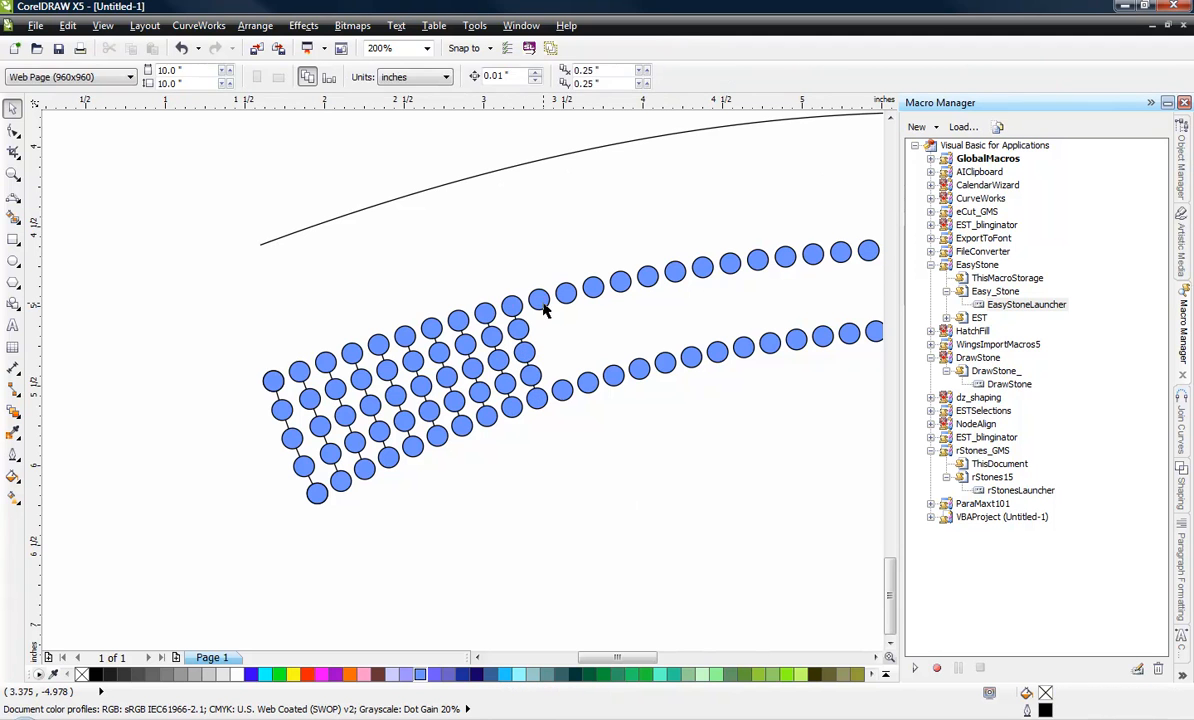
Add two stones in each of the eleventh and twelfth columns between the matching upper and lower edge stones
click(541, 302)
shift+click(562, 392)
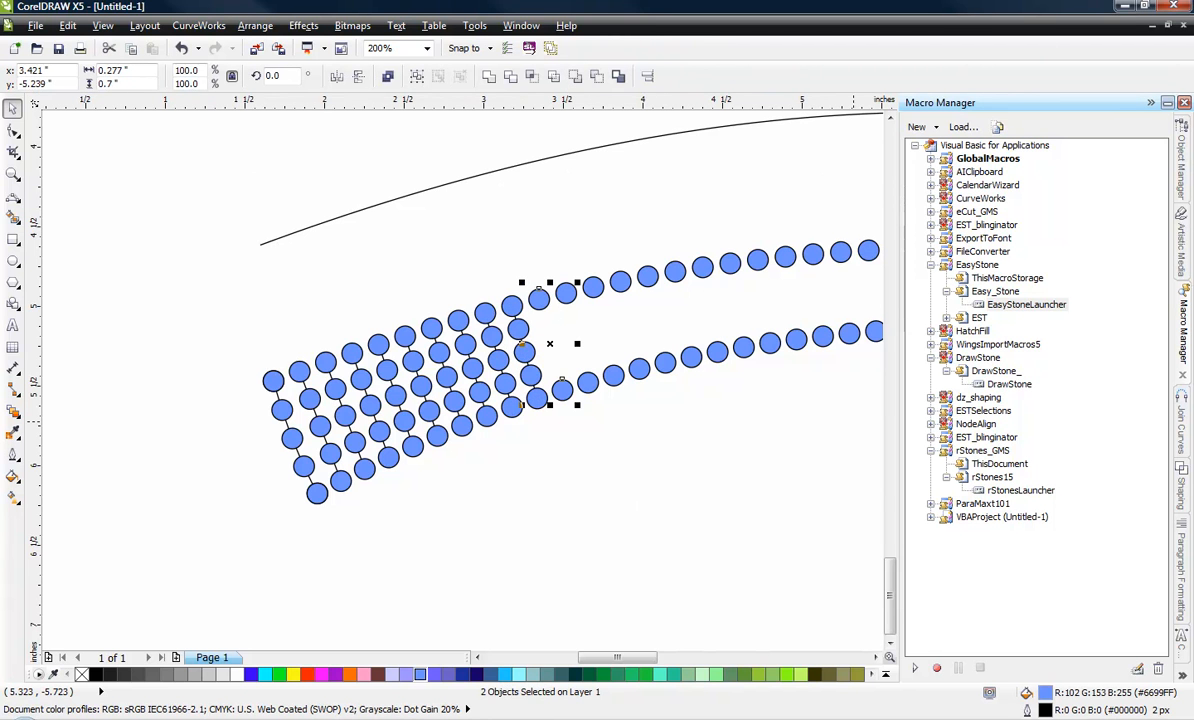
click(1081, 431)
click(710, 446)
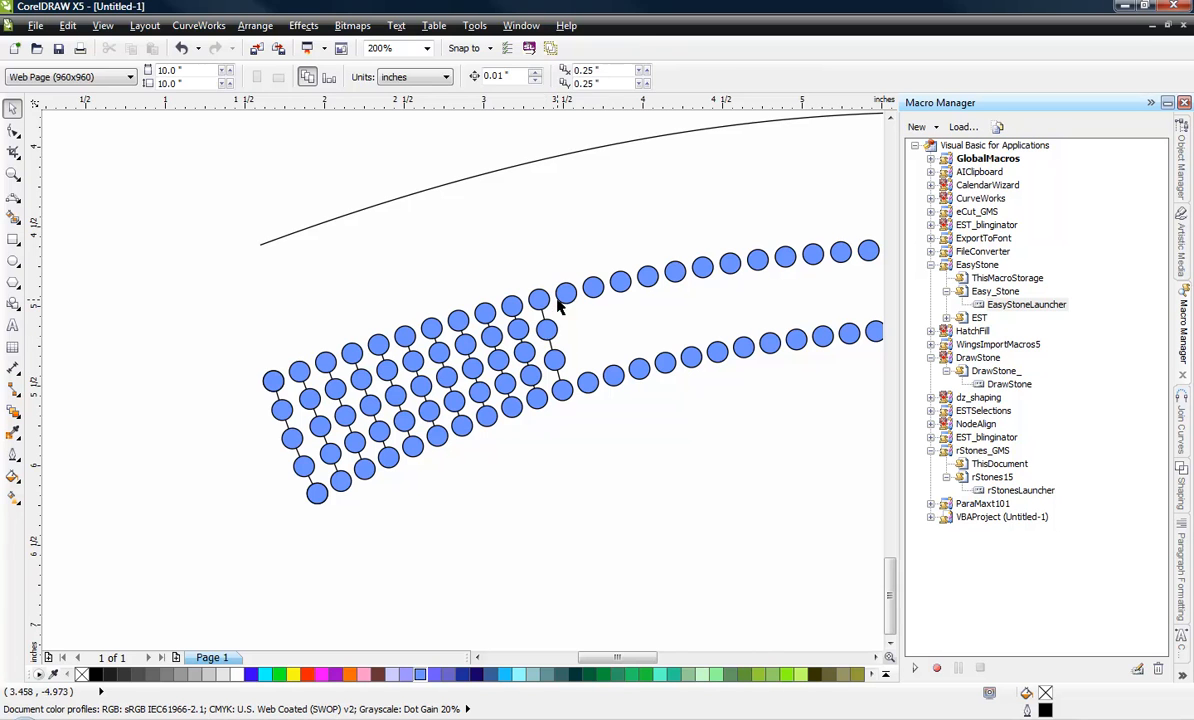
click(563, 293)
shift+click(587, 384)
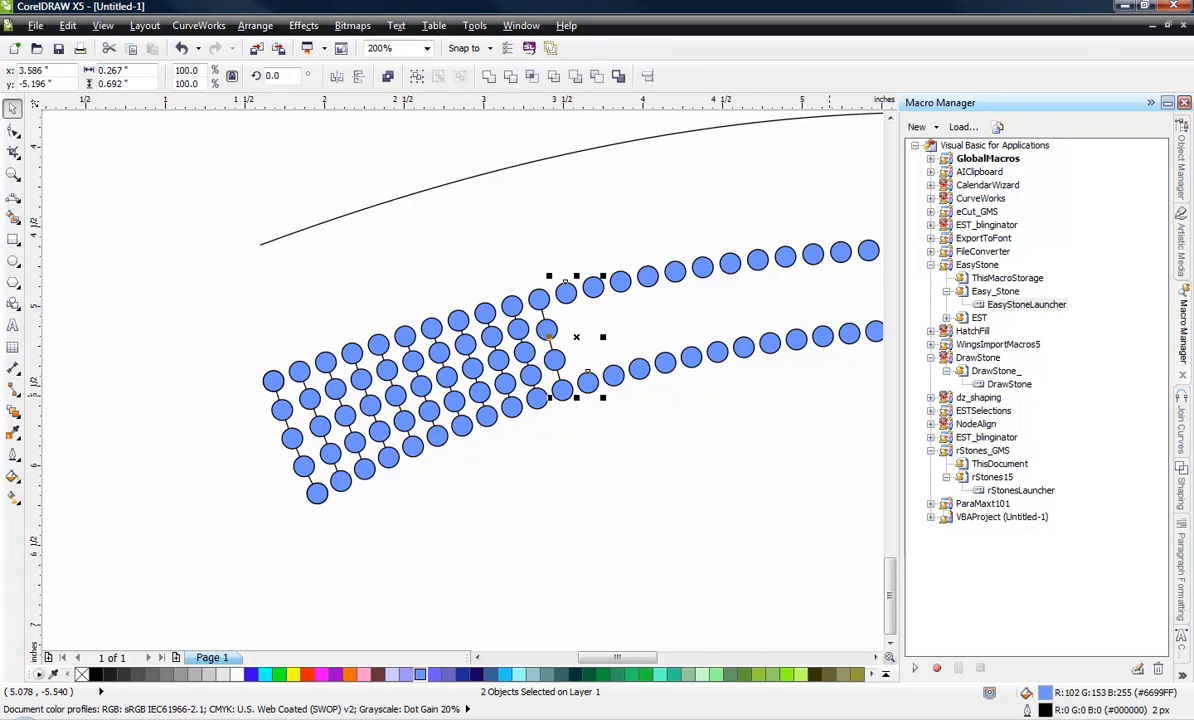
click(1081, 431)
click(567, 214)
Fill the thirteenth and fourteenth columns with two stones each between the upper and lower edges
click(597, 293)
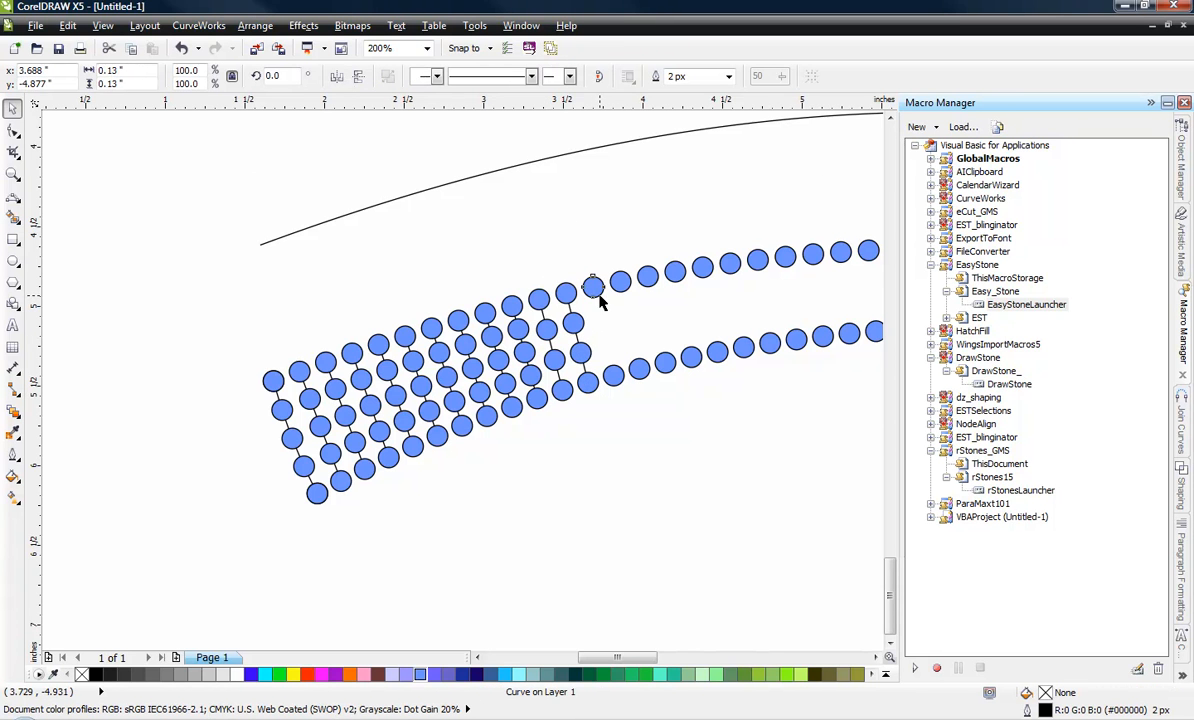
shift+click(611, 377)
click(1081, 431)
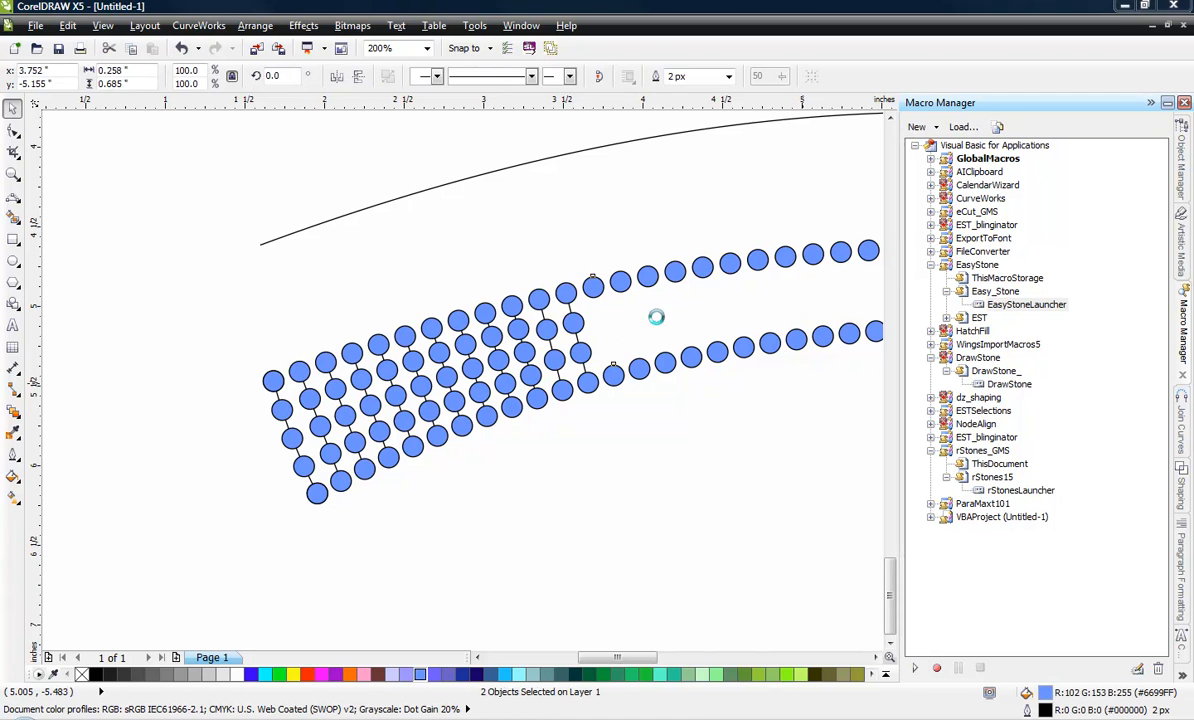
click(629, 252)
click(622, 283)
shift+click(641, 374)
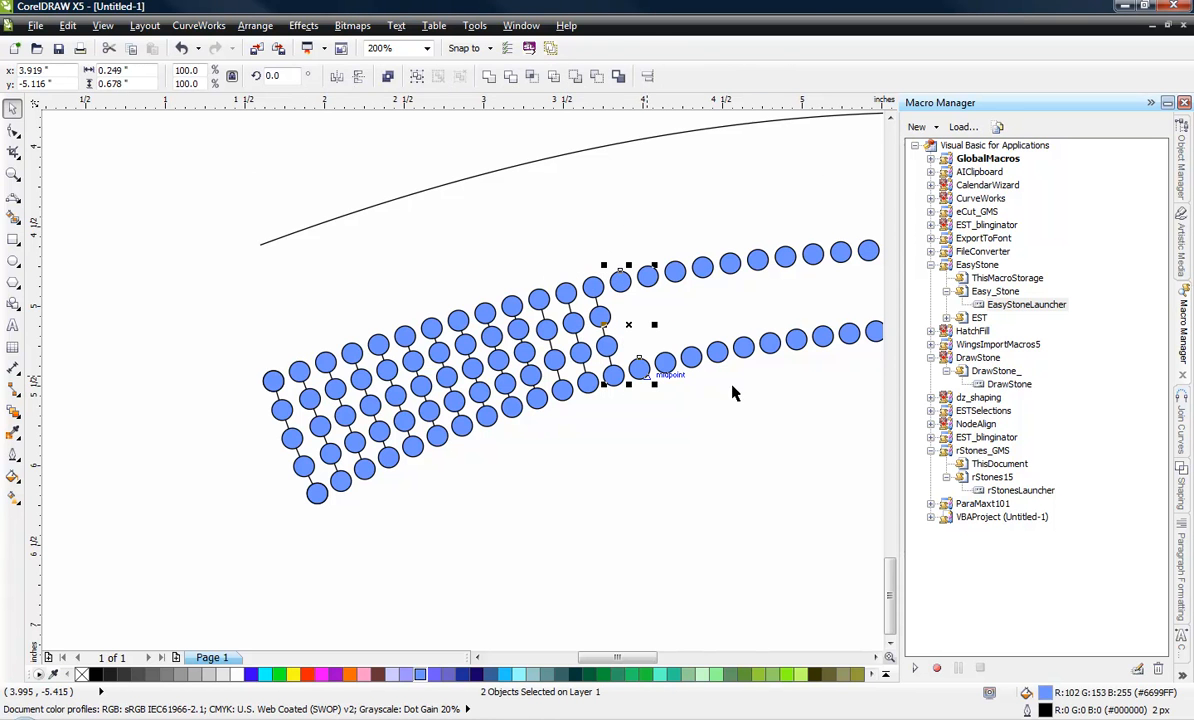
click(1081, 431)
click(455, 490)
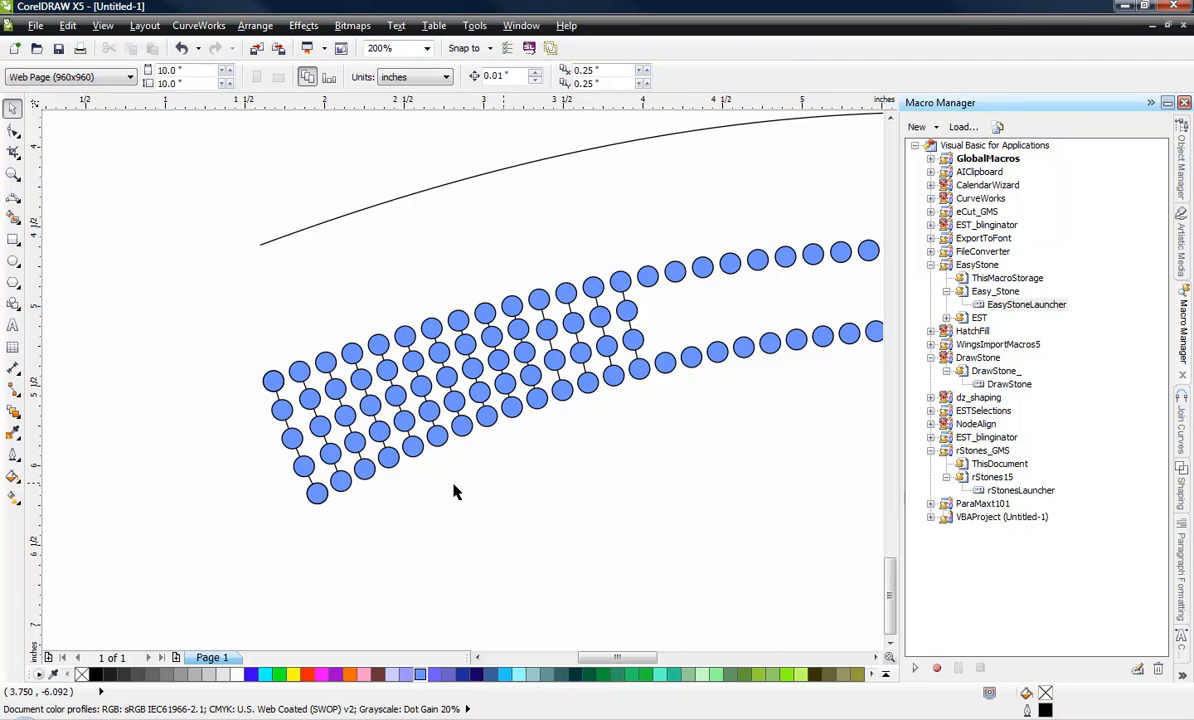
Fill the fifteenth and sixteenth columns with two stones each between the matching edge stones
click(648, 278)
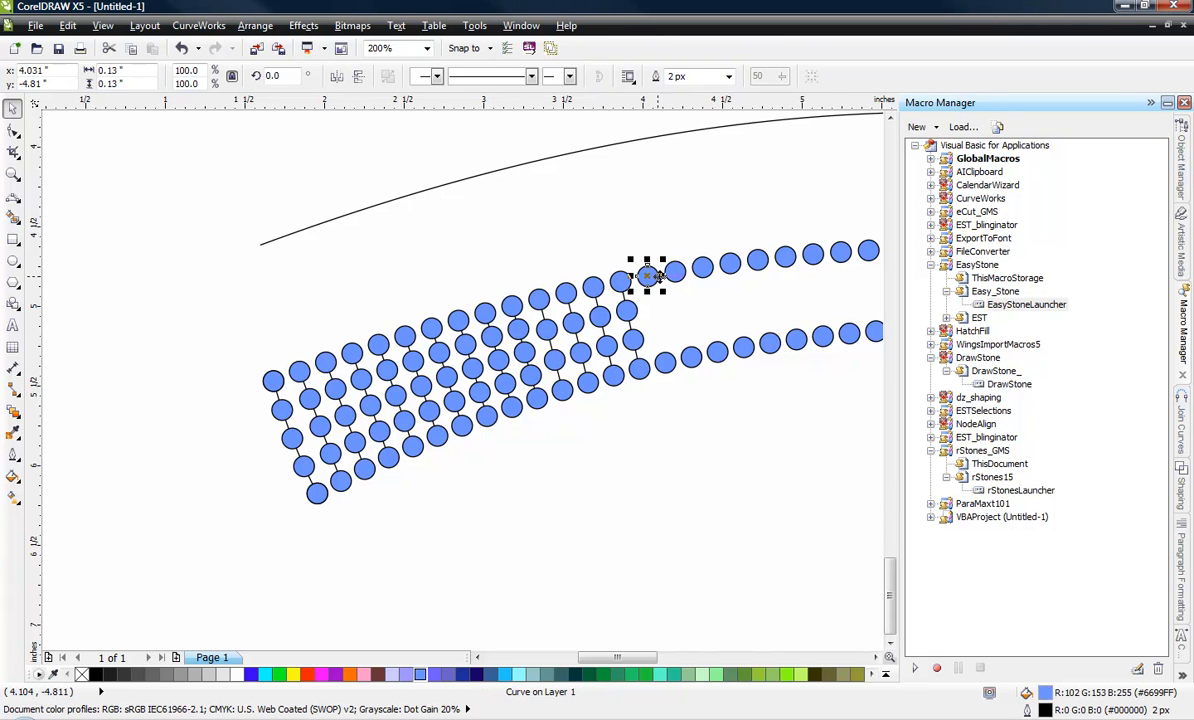
shift+click(664, 358)
click(1081, 431)
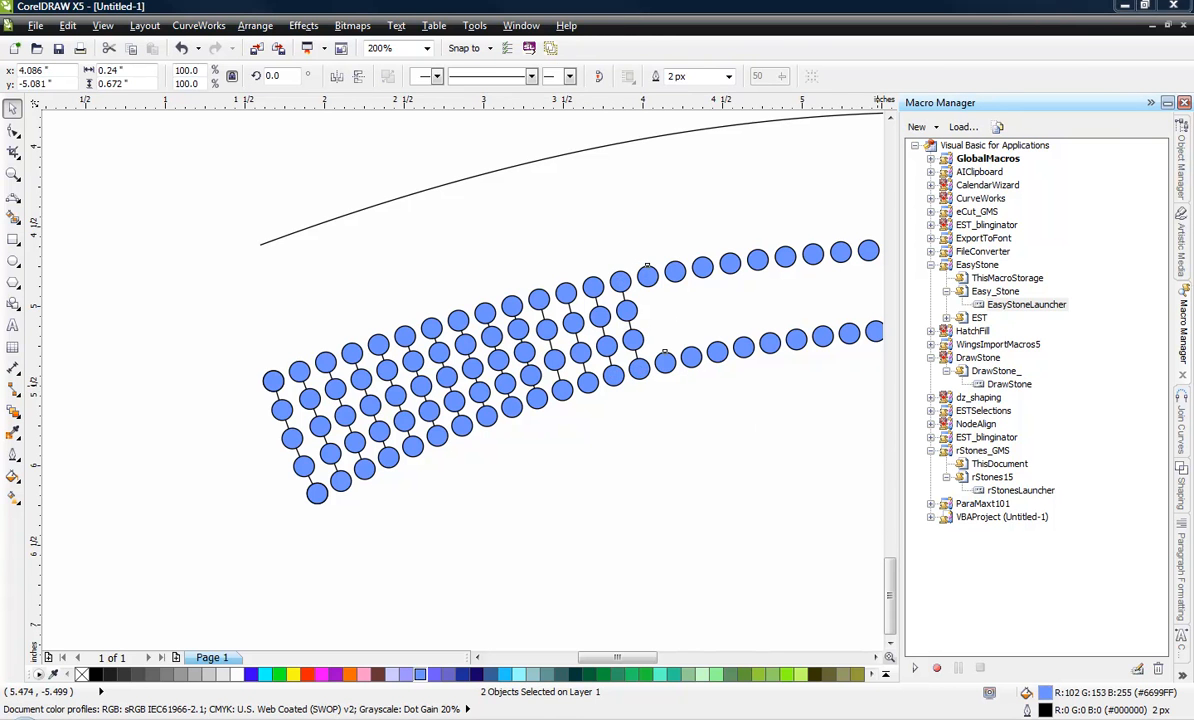
click(741, 413)
click(676, 274)
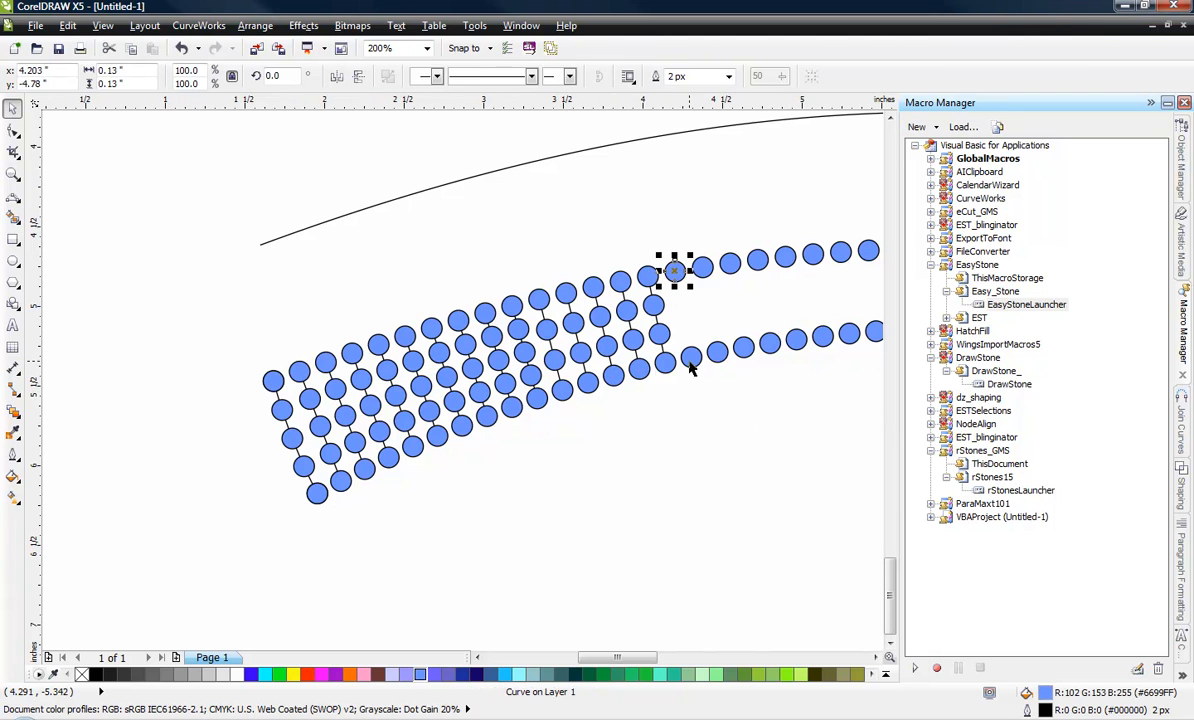
shift+click(690, 366)
click(1081, 431)
click(654, 221)
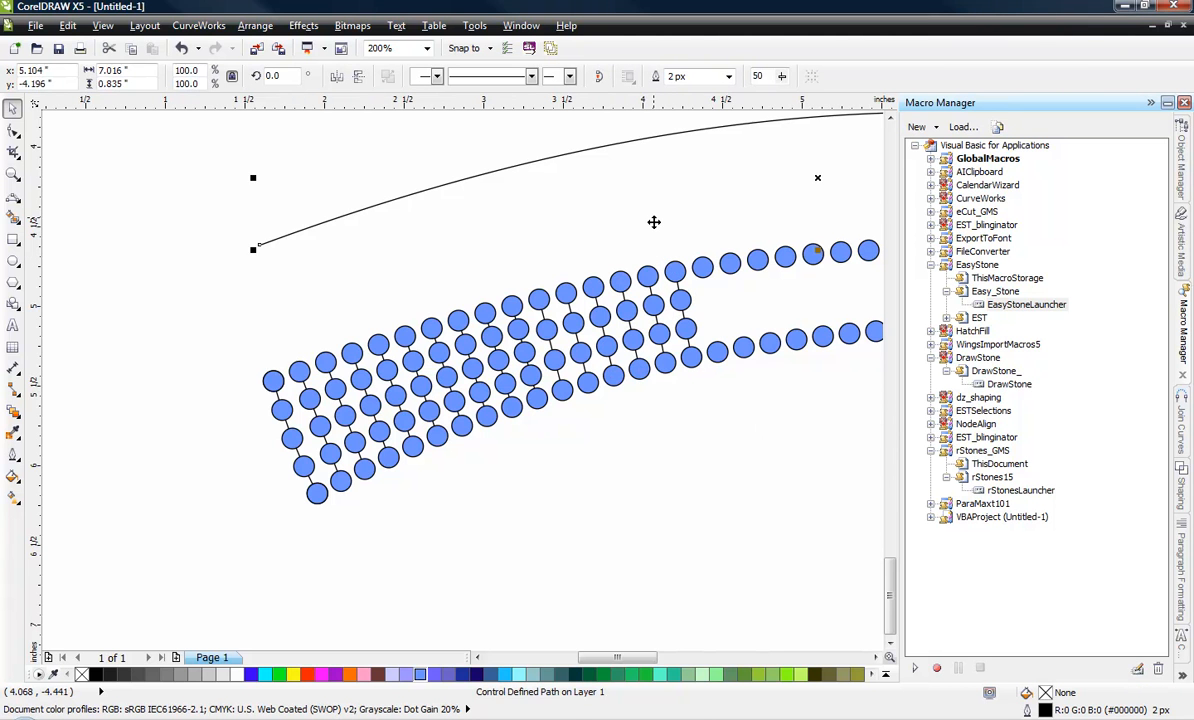
Add two stones between each of the seventeenth and eighteenth stone pairs along the upper and lower edges
click(704, 269)
shift+click(717, 349)
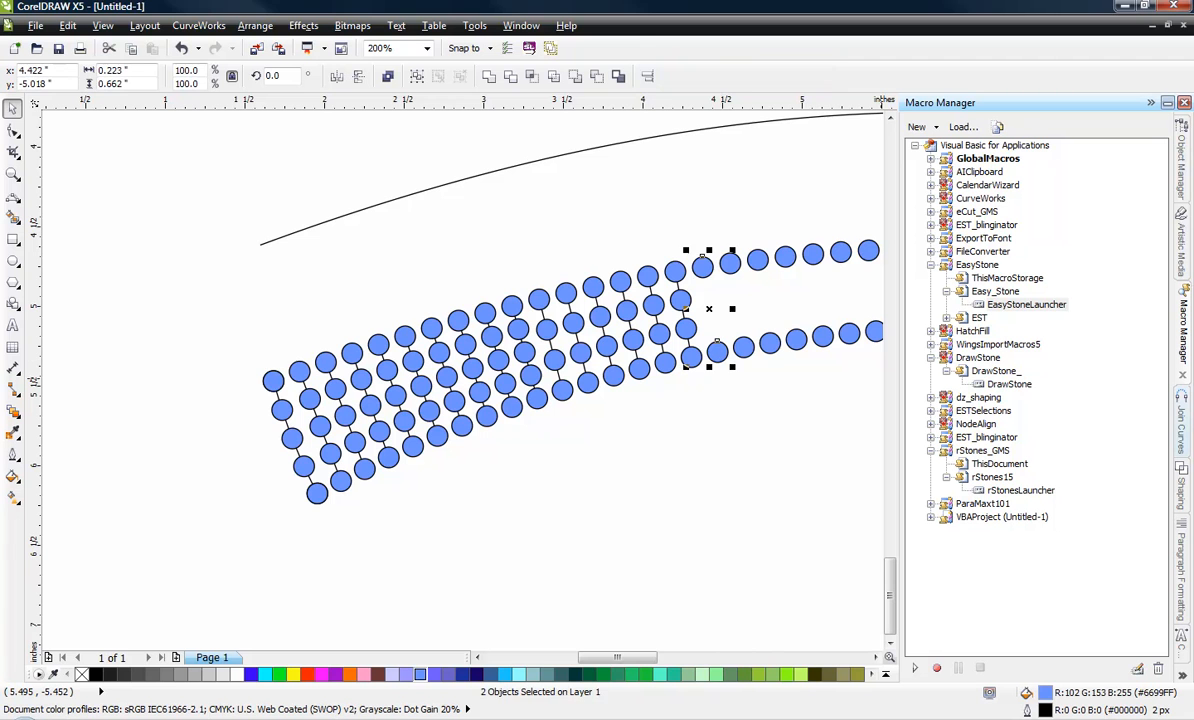
click(1081, 431)
click(673, 388)
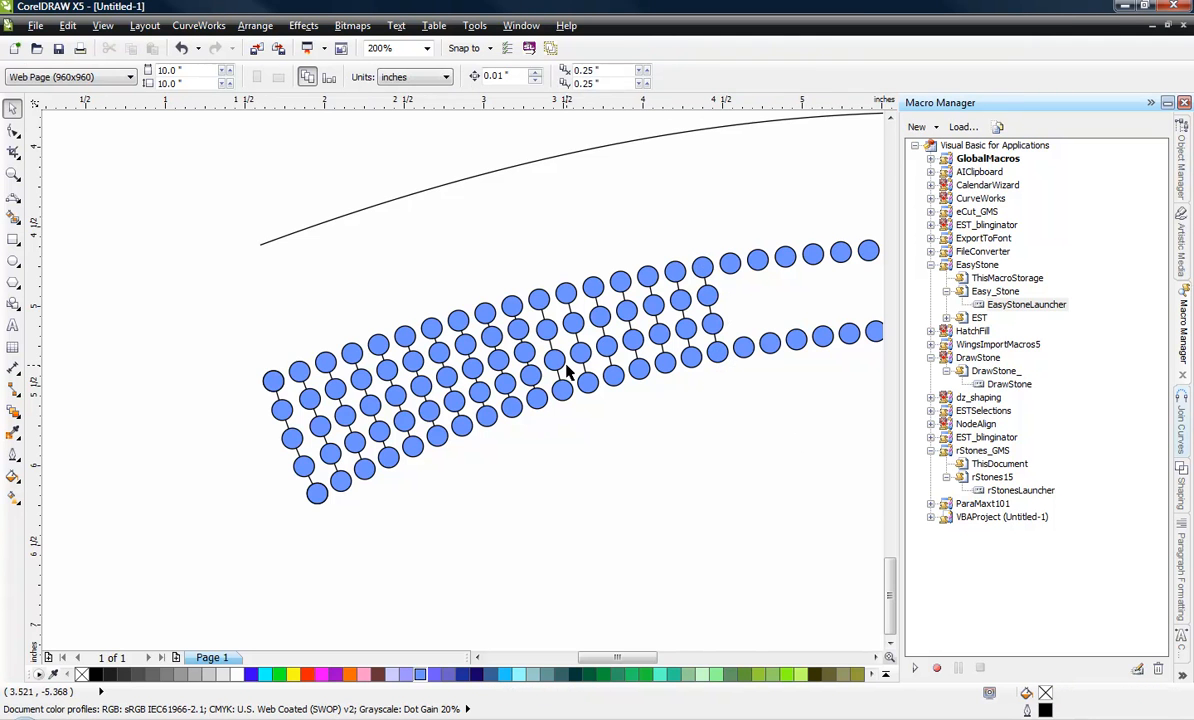
scroll(484, 392, down, 2)
scroll(528, 360, up, 1)
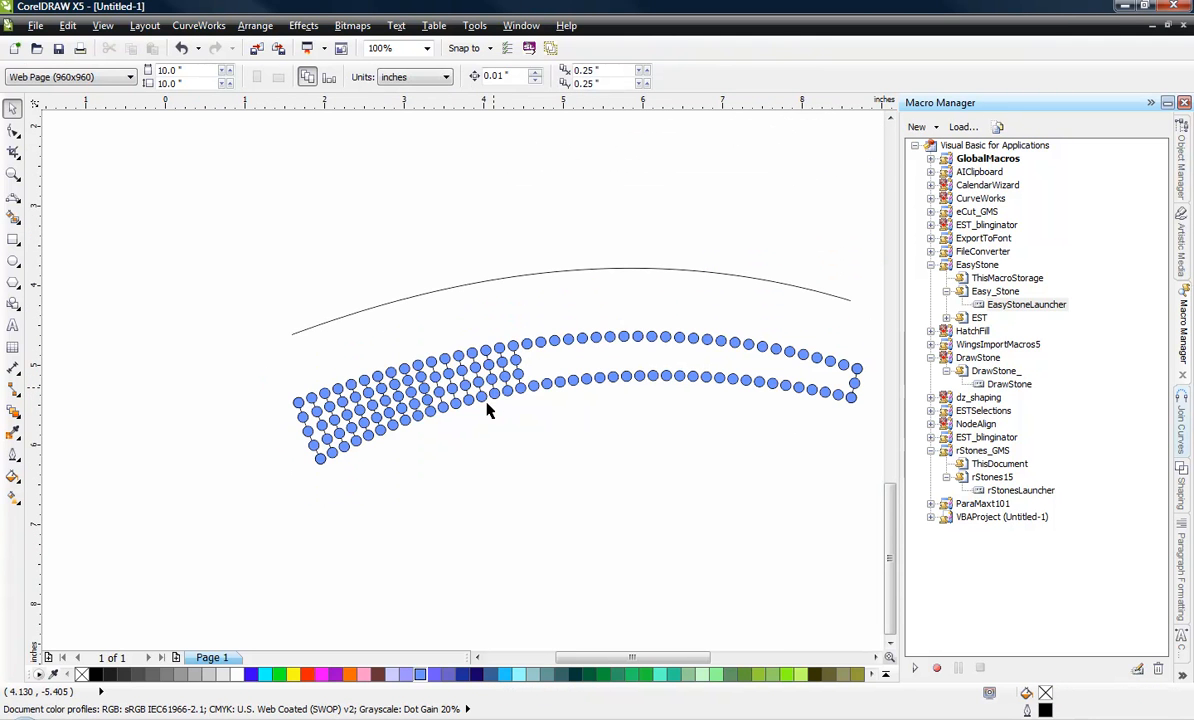
scroll(528, 338, up, 1)
click(517, 318)
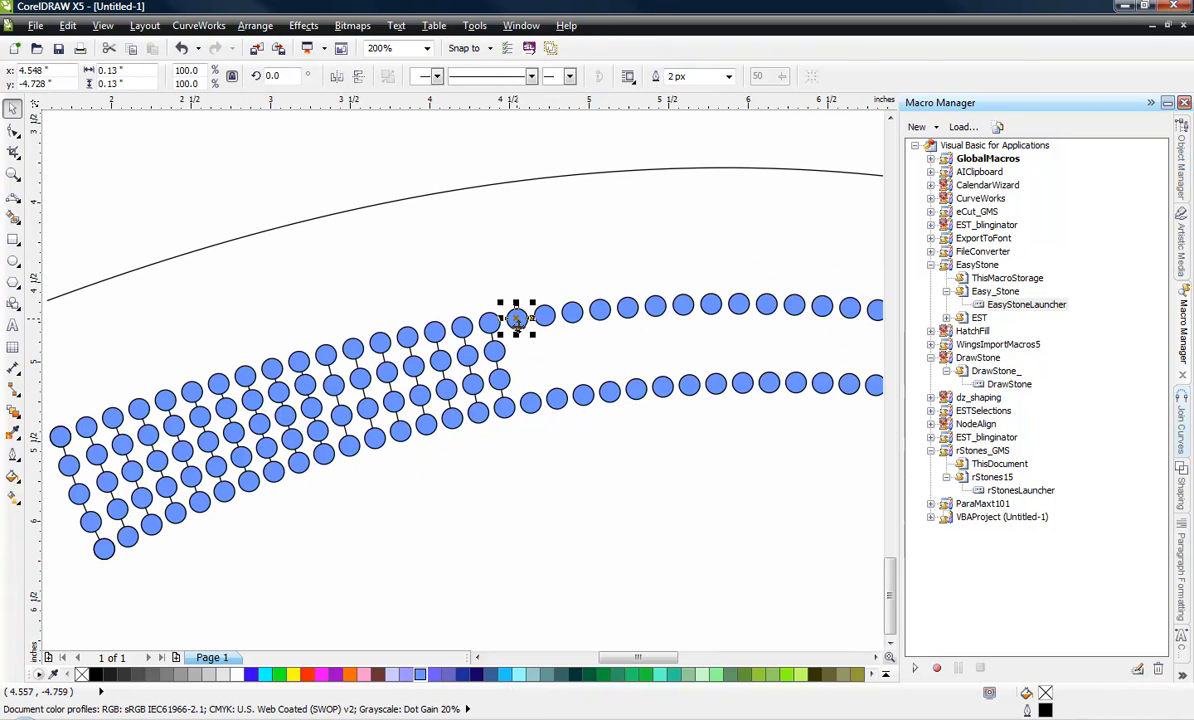
shift+click(531, 405)
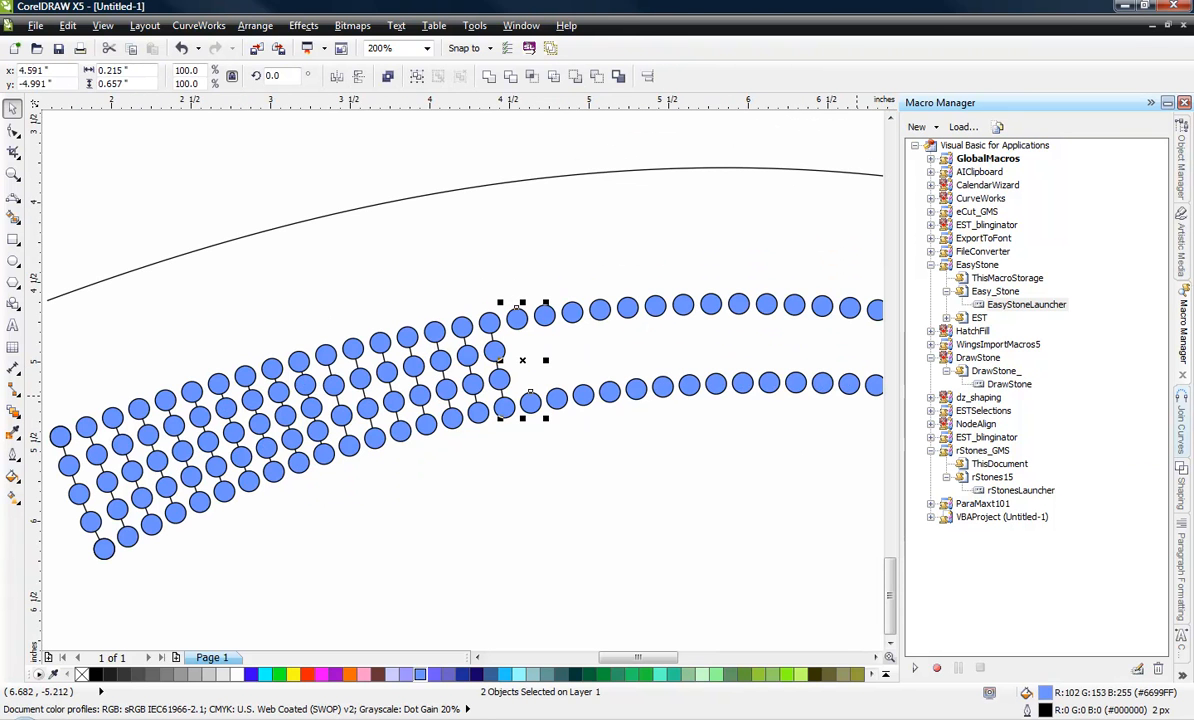
Add two stones in each of the nineteenth and twentieth columns between the upper and lower edges
click(544, 314)
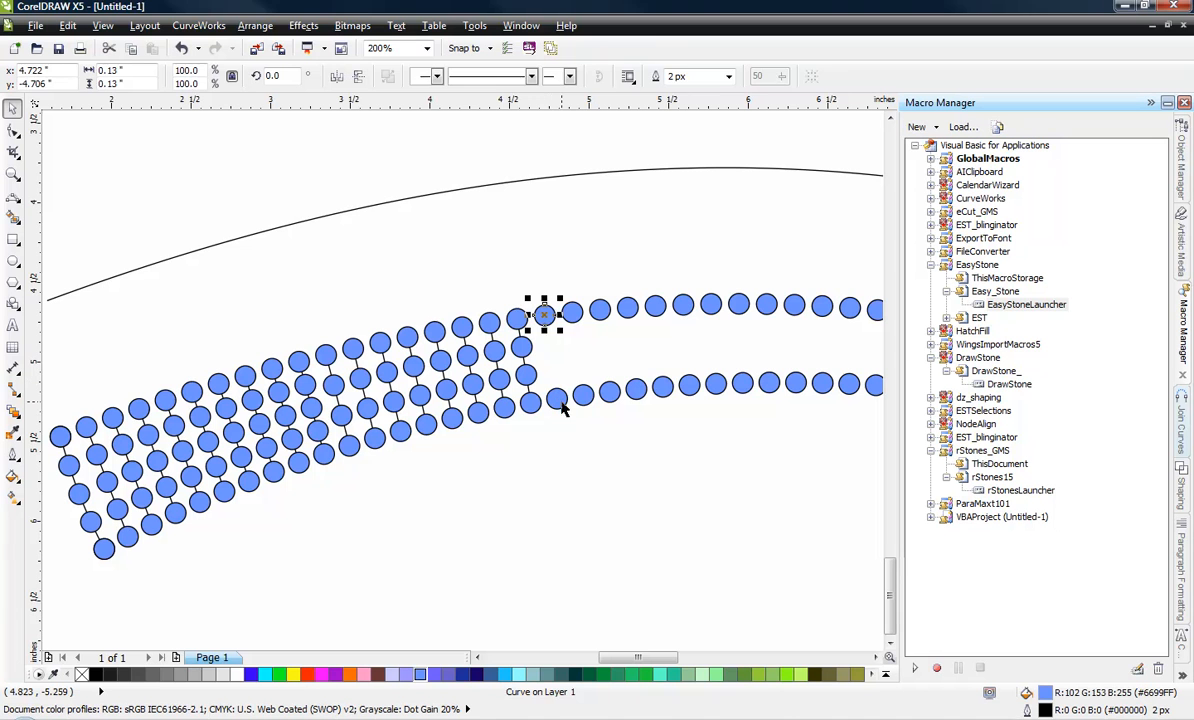
shift+click(557, 400)
click(1190, 438)
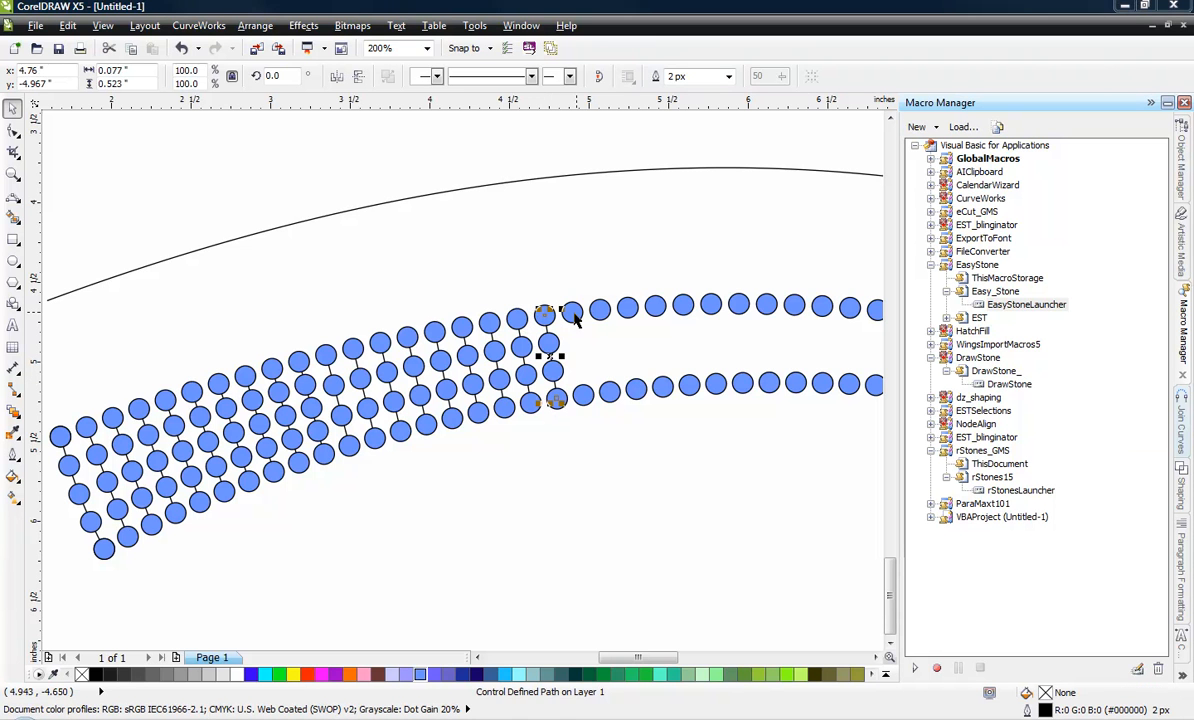
click(573, 314)
shift+click(577, 396)
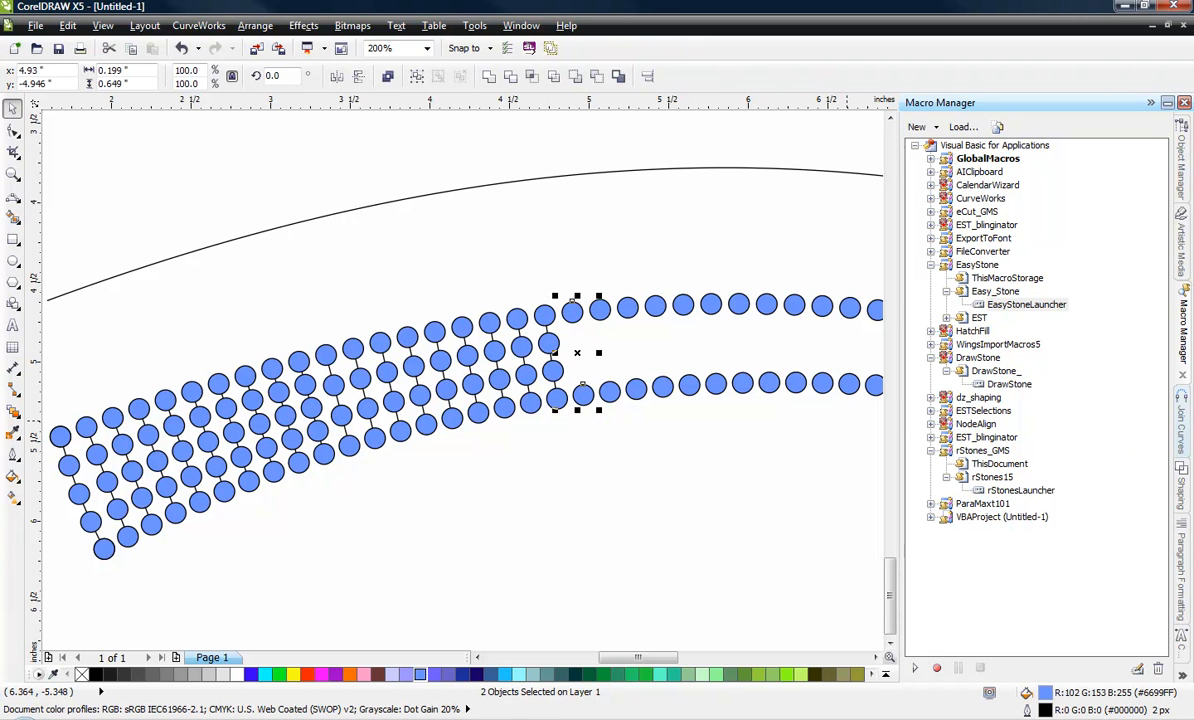
click(1190, 438)
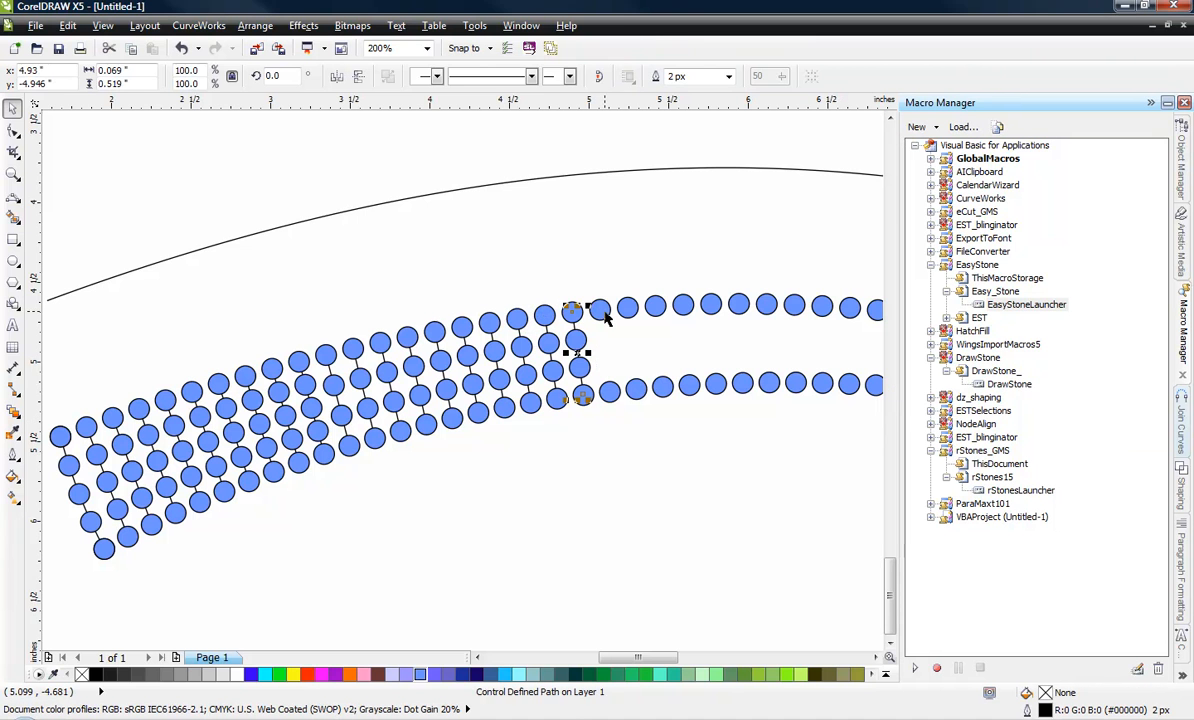
Fill the twenty-first and twenty-second columns with two stones each between the matching upper and lower edge stones
click(604, 312)
shift+click(610, 391)
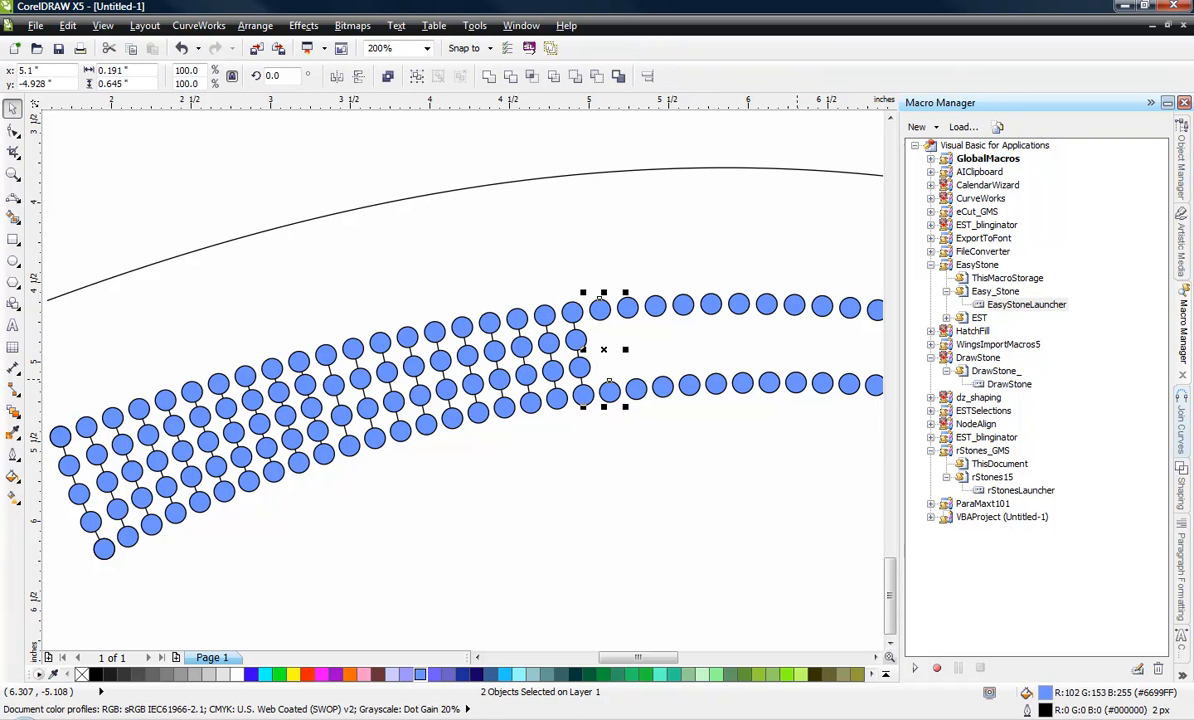
click(1190, 430)
shift+click(637, 390)
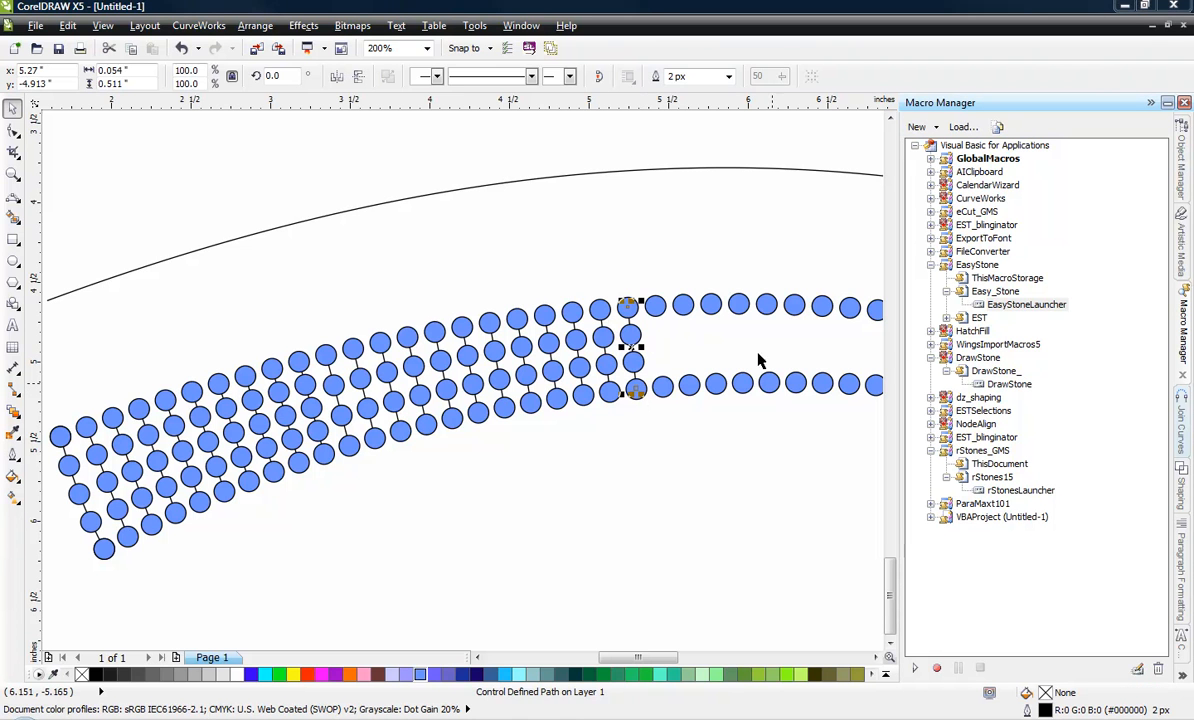
Add two stones between each of the 23rd, 24th and 25th stone pairs along the upper and lower edges
click(654, 305)
shift+click(663, 386)
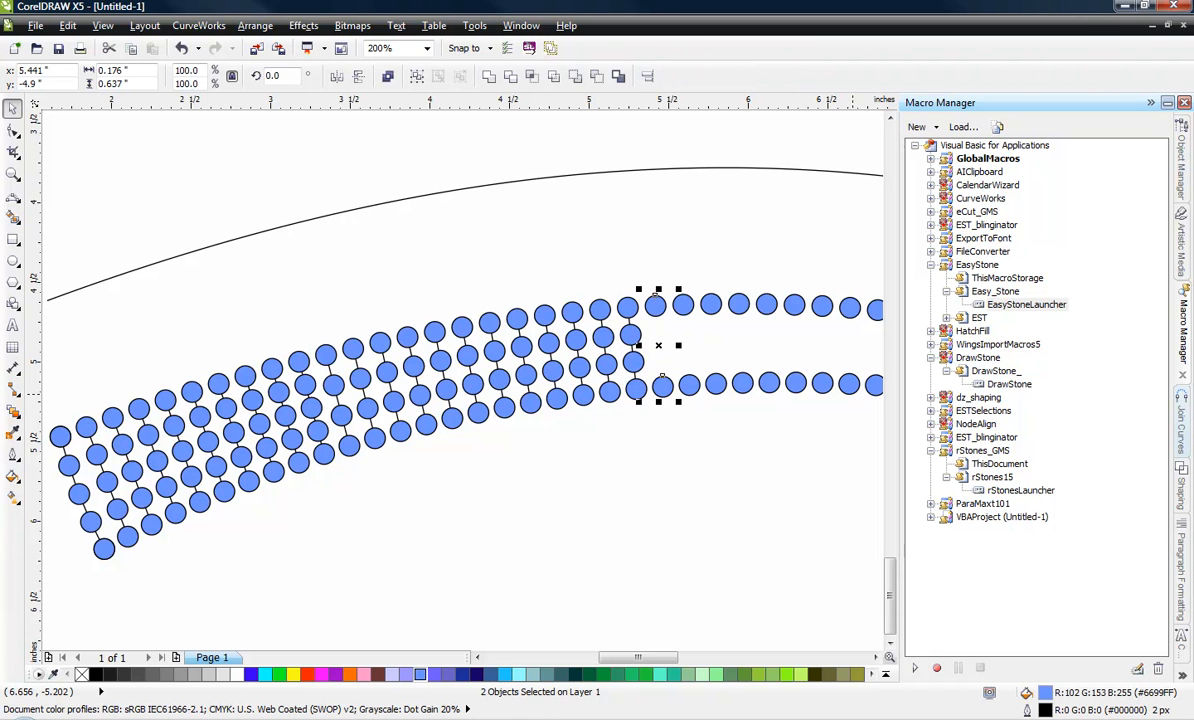
click(683, 305)
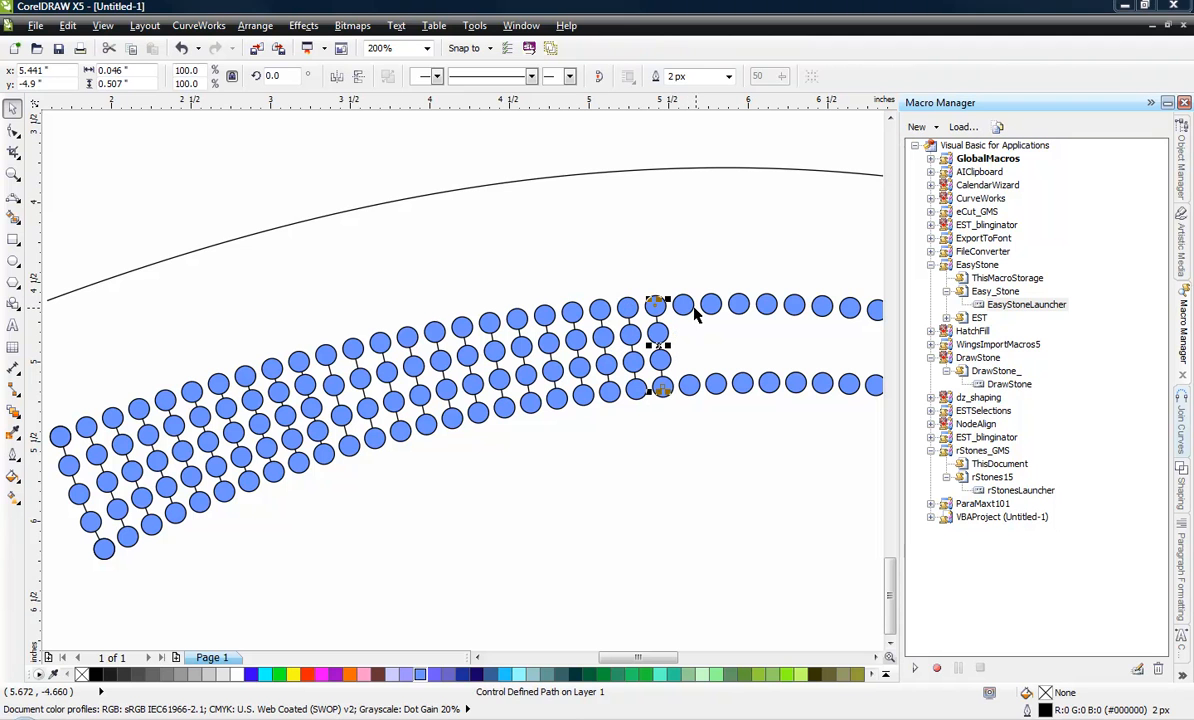
shift+click(690, 383)
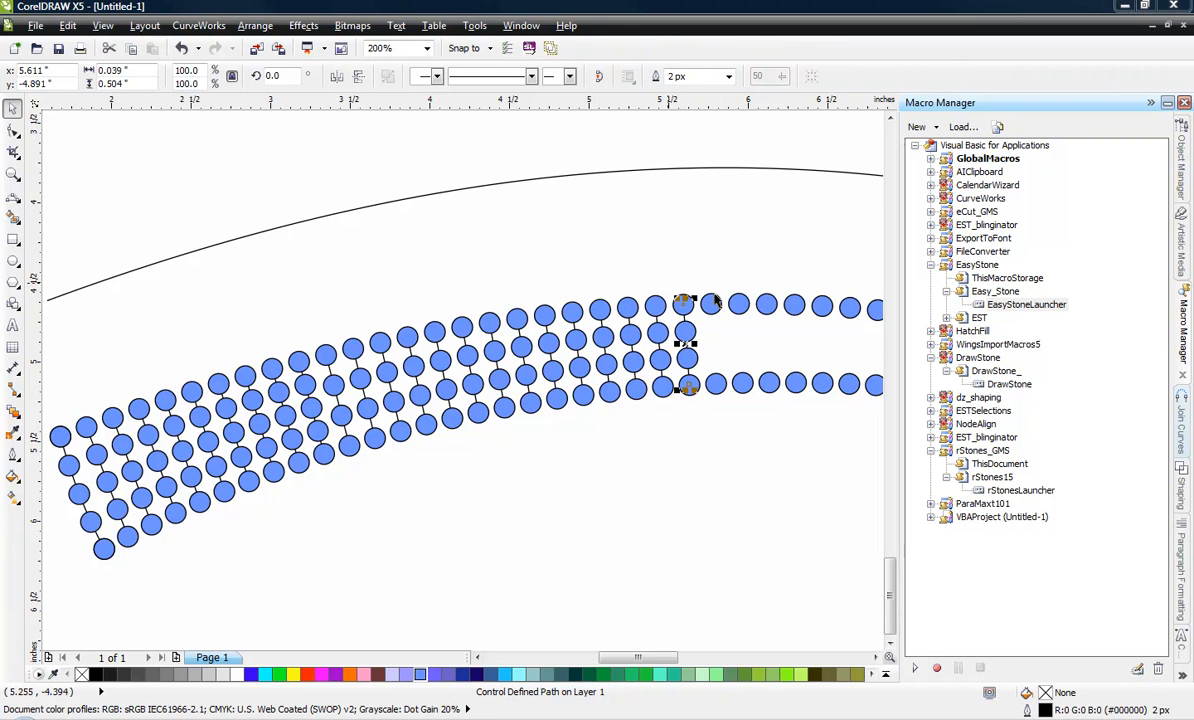
click(713, 304)
shift+click(716, 388)
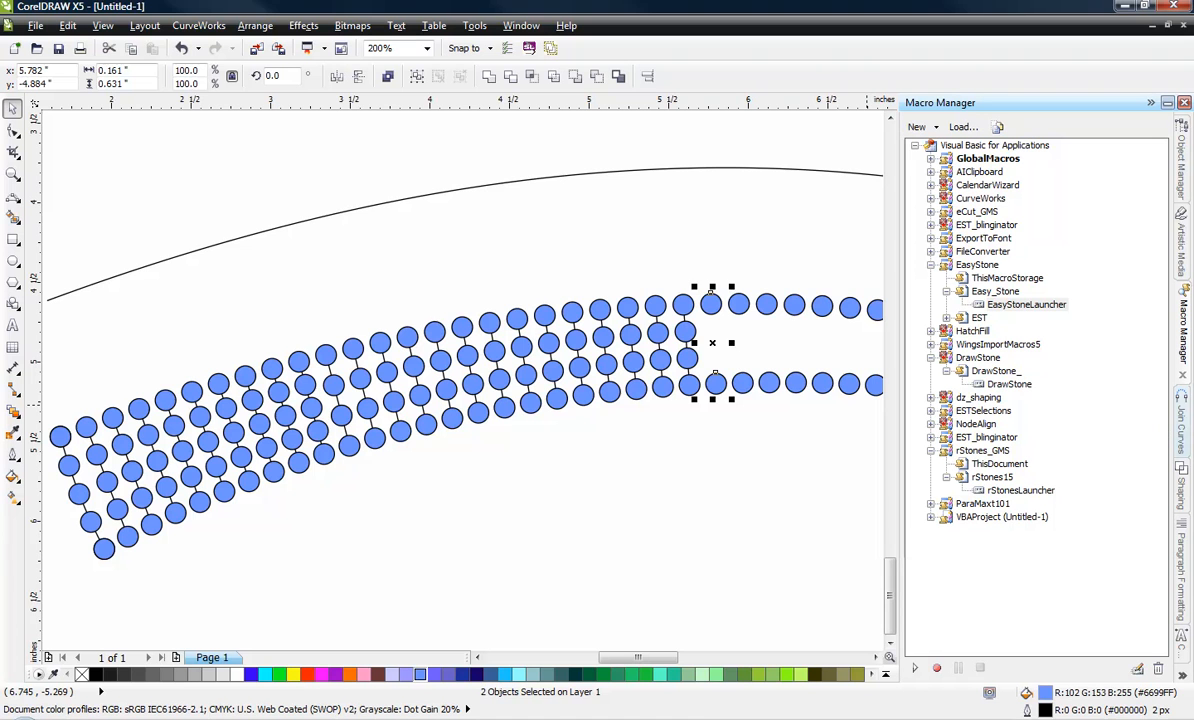
Delete the separate curved line lying above the stone-filled outline
click(573, 254)
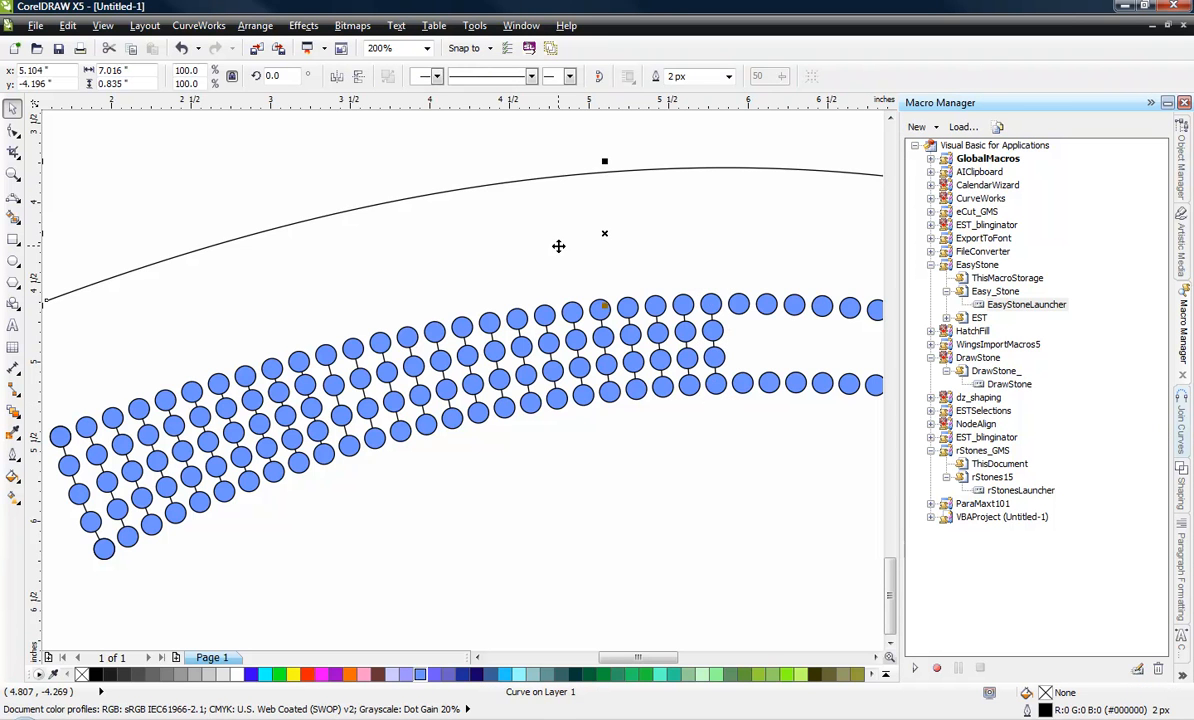
scroll(558, 234, down, 2)
key(Delete)
Fill the 26th and 27th columns with two stones each between the upper and lower edges
scroll(600, 245, up, 3)
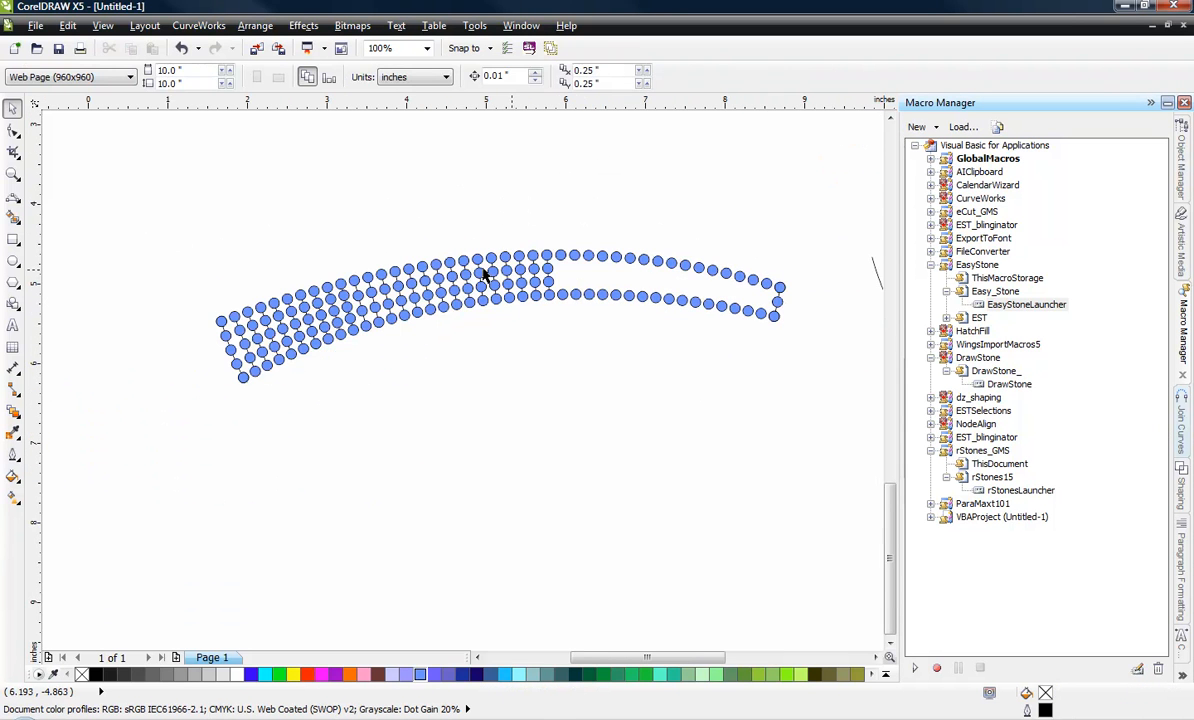
click(639, 242)
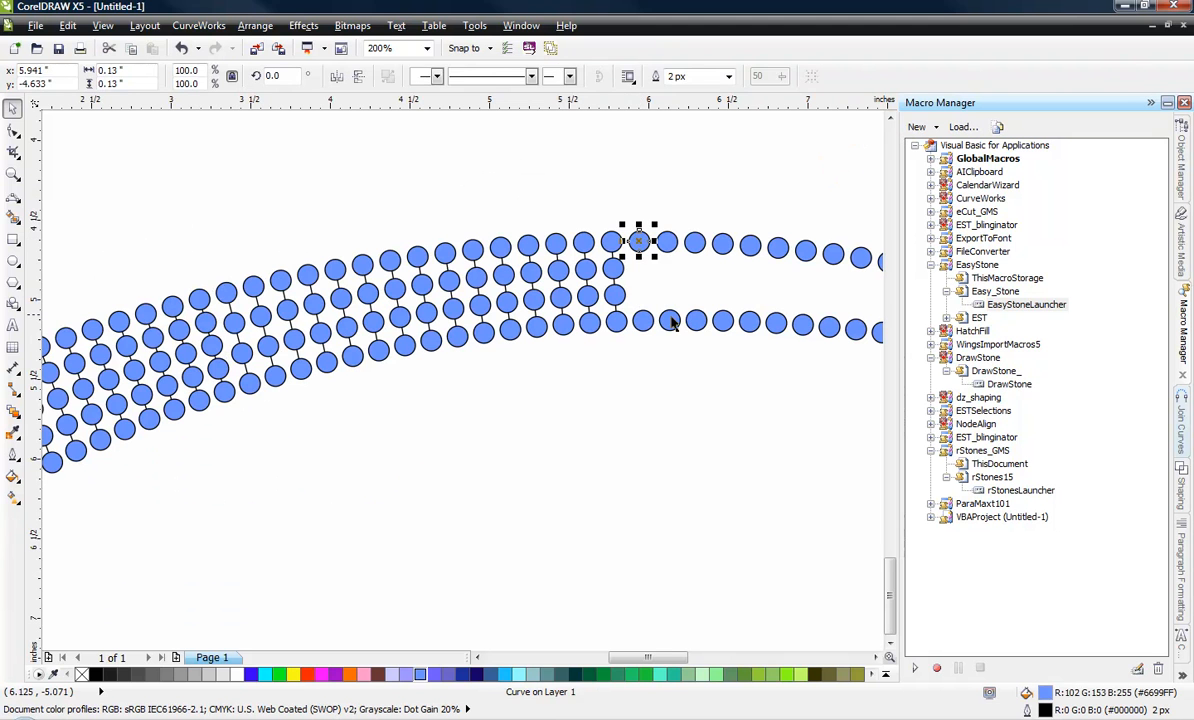
shift+click(639, 328)
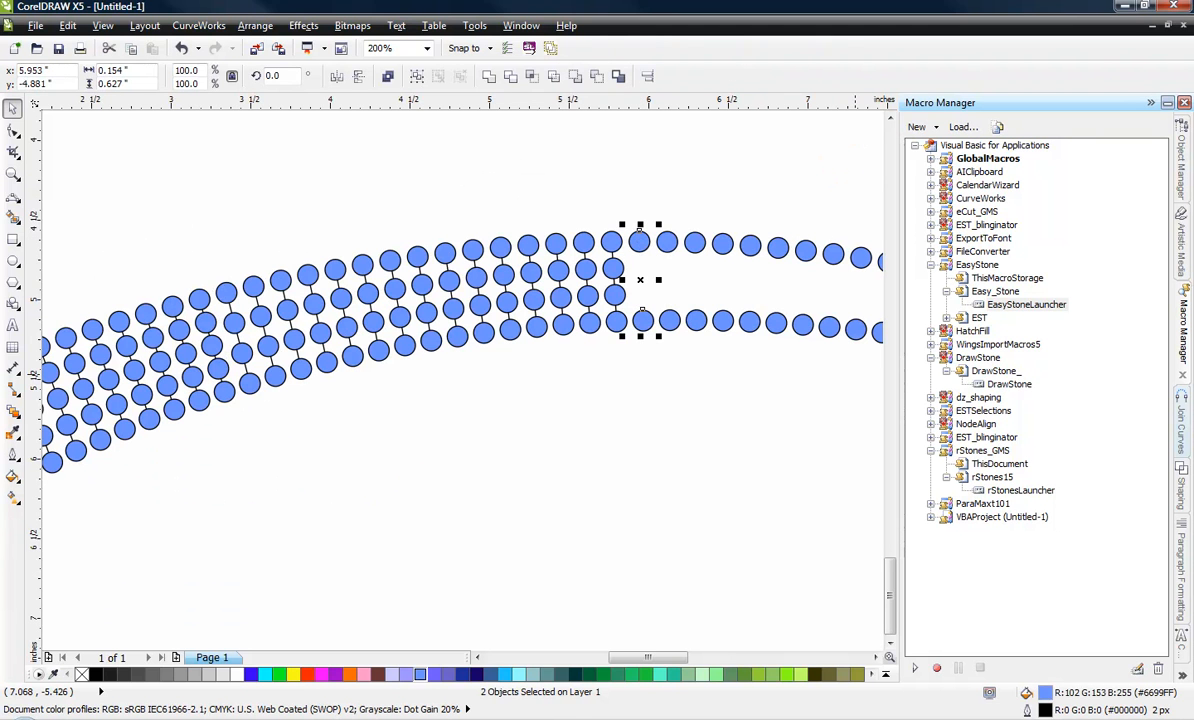
click(1190, 427)
click(667, 244)
shift+click(669, 322)
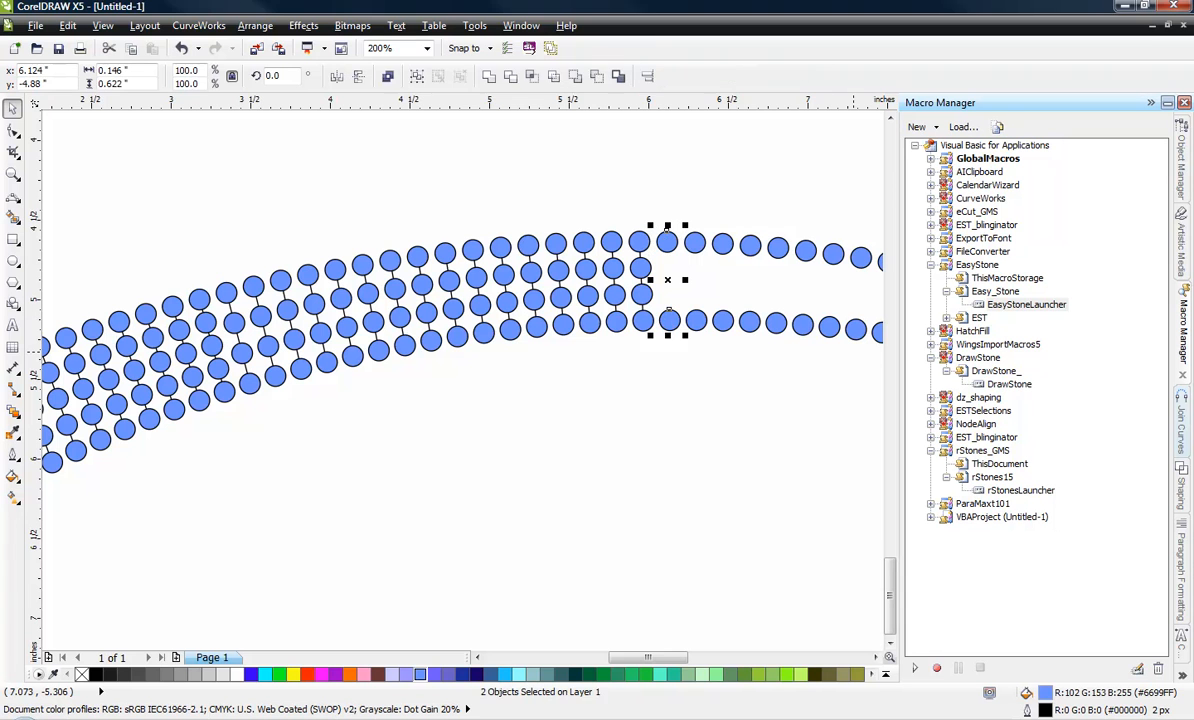
Add two stones between each of the 28th, 29th and 30th stone pairs along the upper and lower edges
click(695, 243)
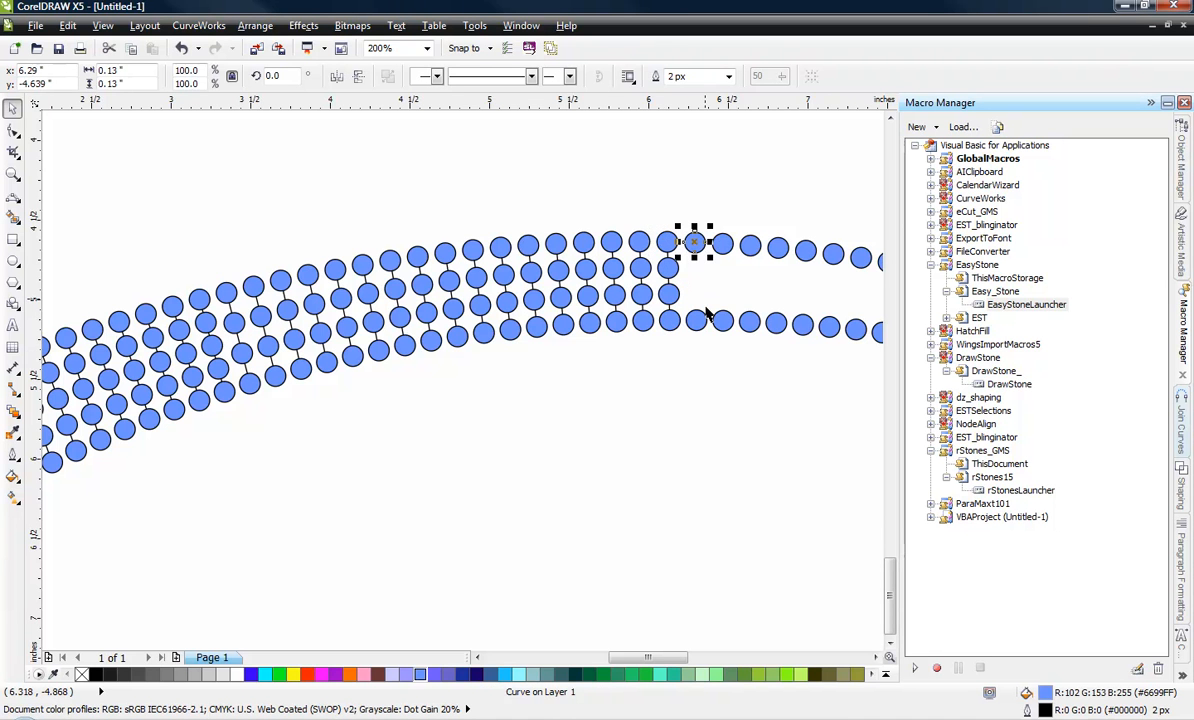
shift+click(695, 321)
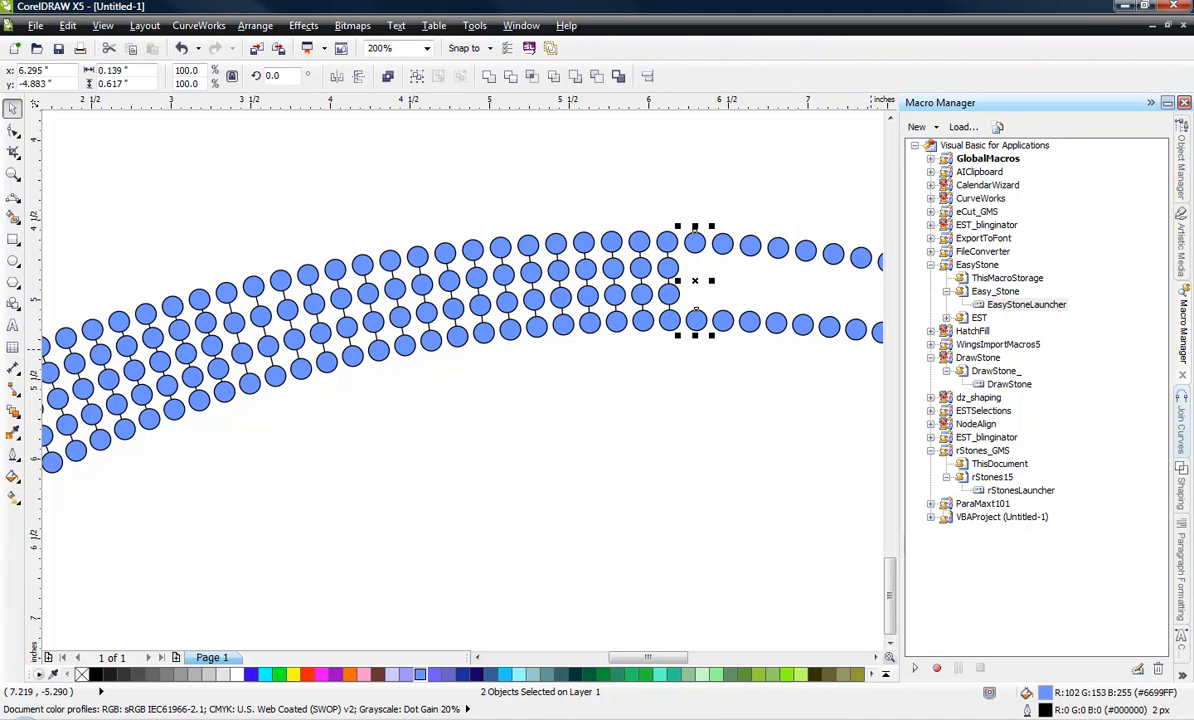
click(726, 247)
shift+click(723, 321)
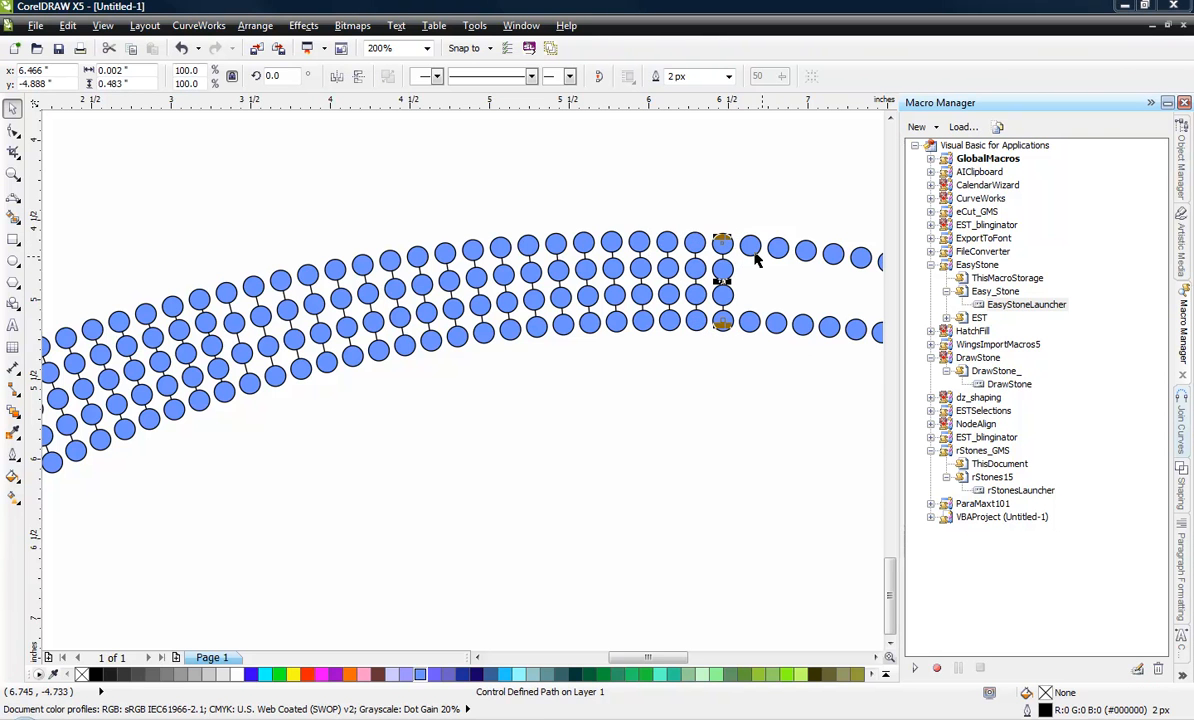
click(751, 246)
shift+click(752, 322)
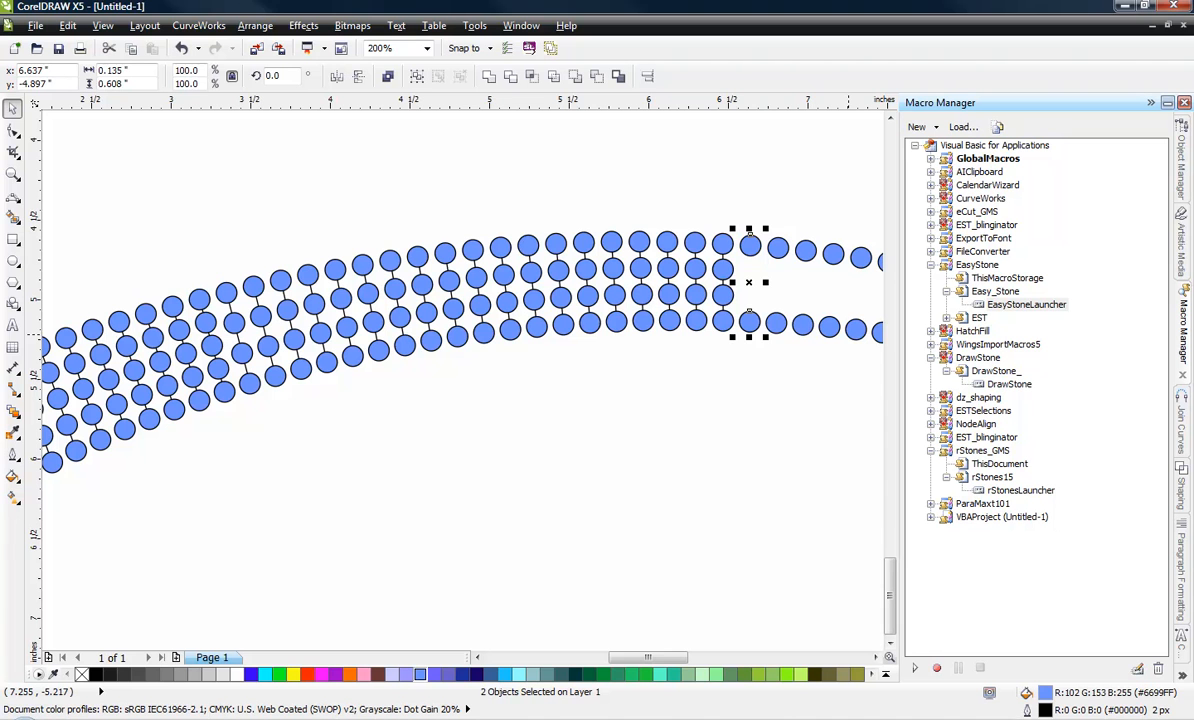
Fill the 31st and 32nd columns with two stones each between the matching edge stones
click(777, 247)
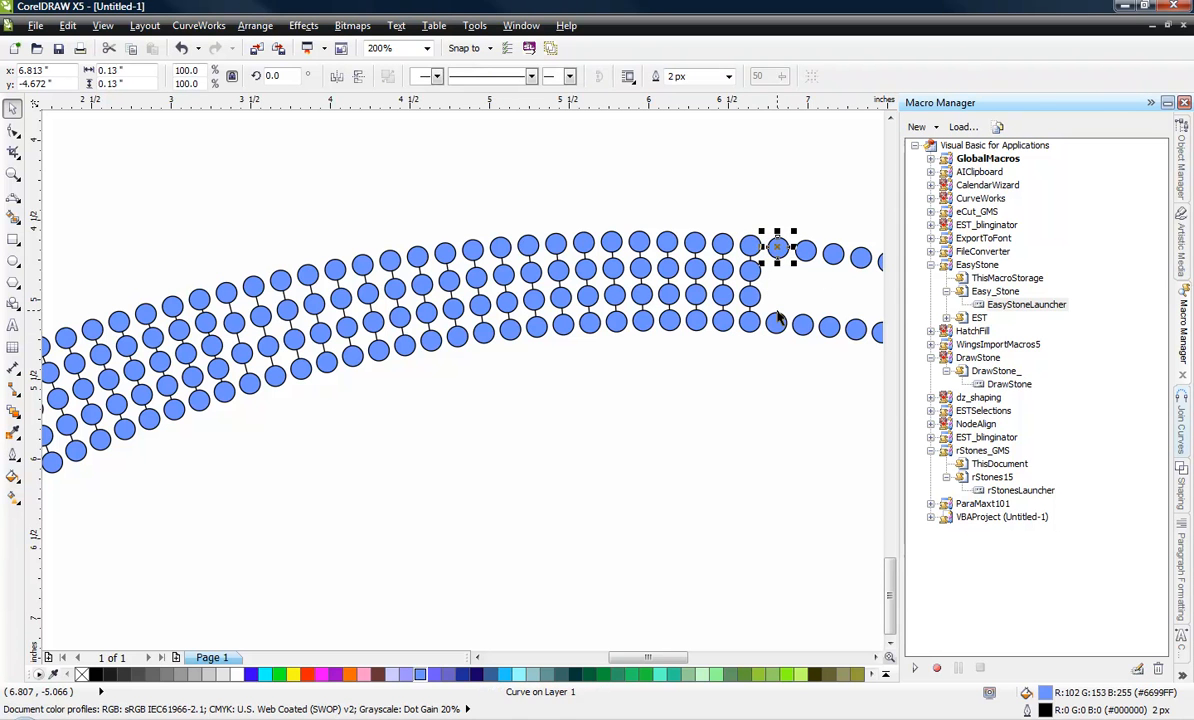
shift+click(777, 320)
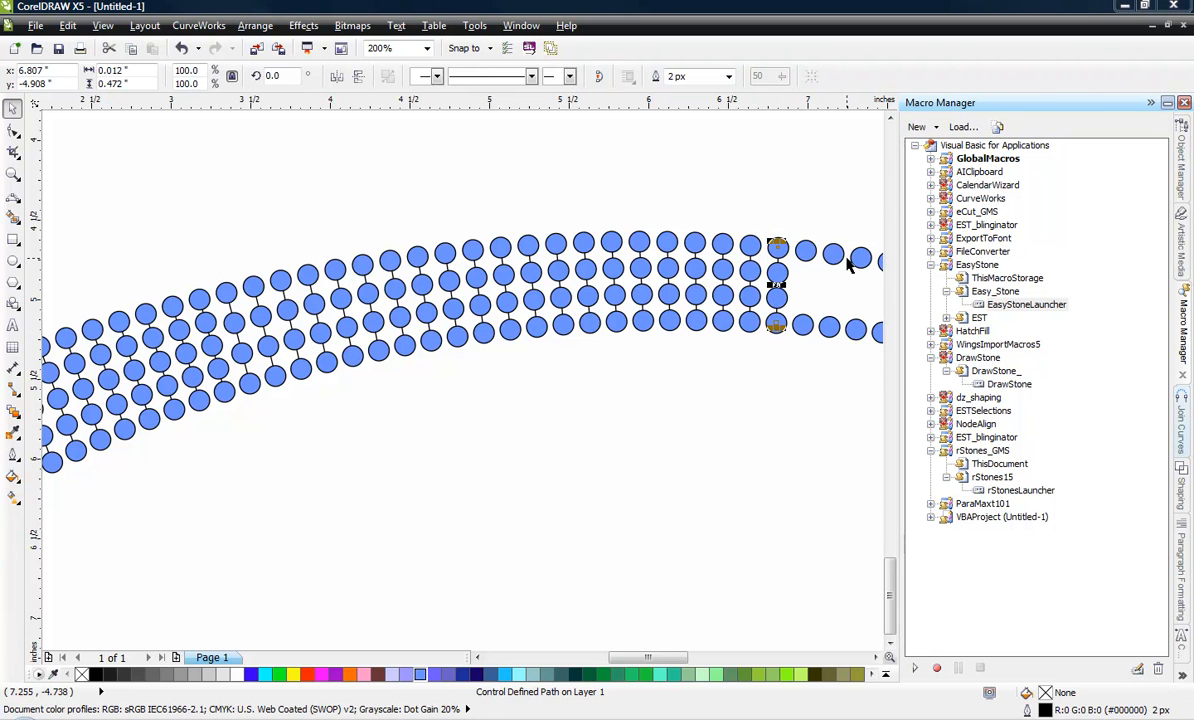
click(804, 251)
shift+click(802, 324)
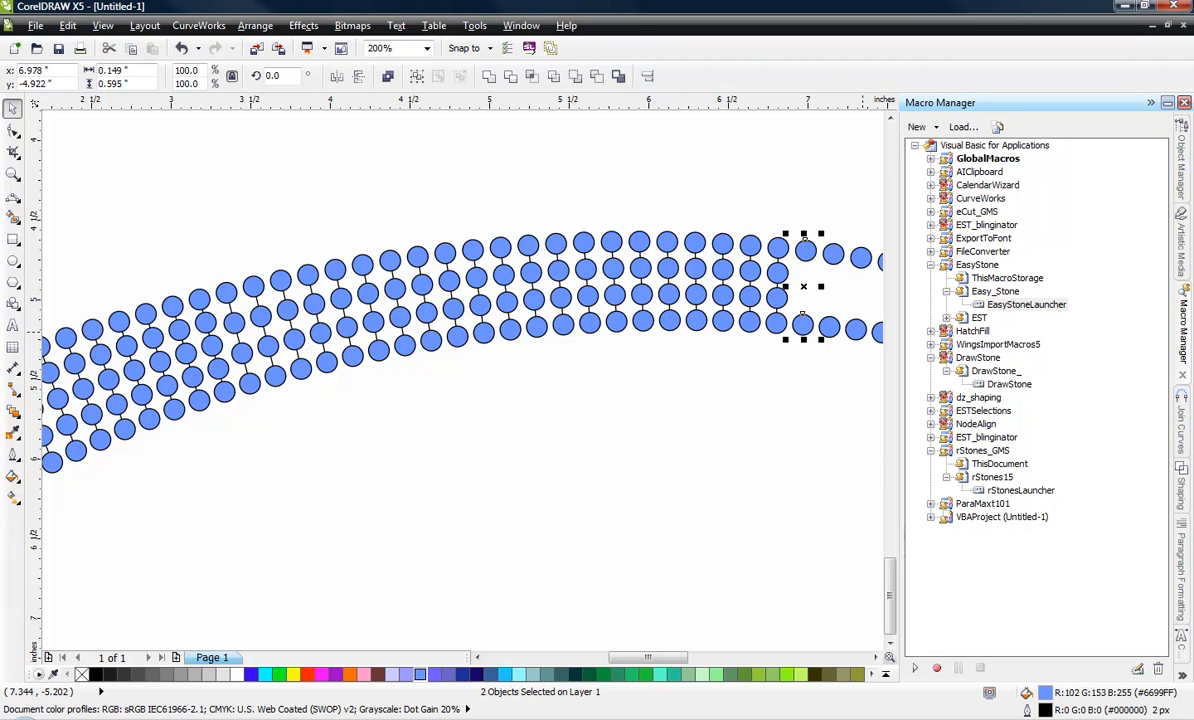
click(618, 434)
Add two stones between each of the 33rd and 34th pairs of upper and lower edge stones
scroll(541, 440, down, 2)
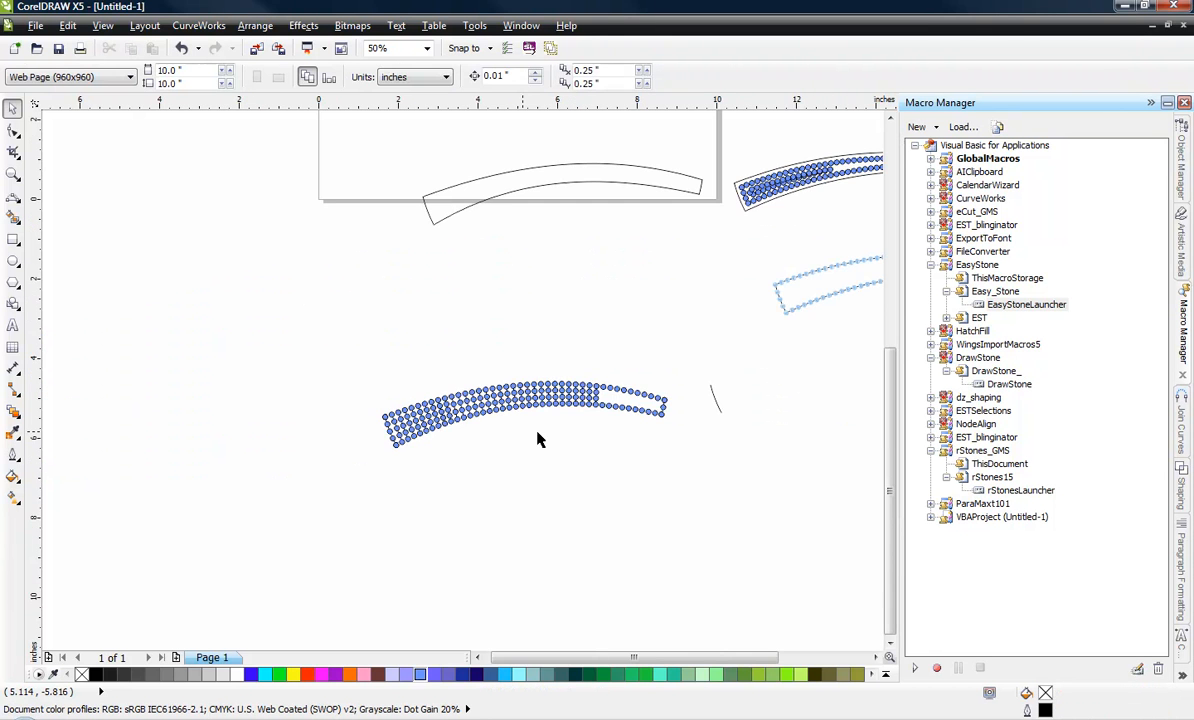
scroll(630, 398, up, 1)
scroll(594, 389, up, 1)
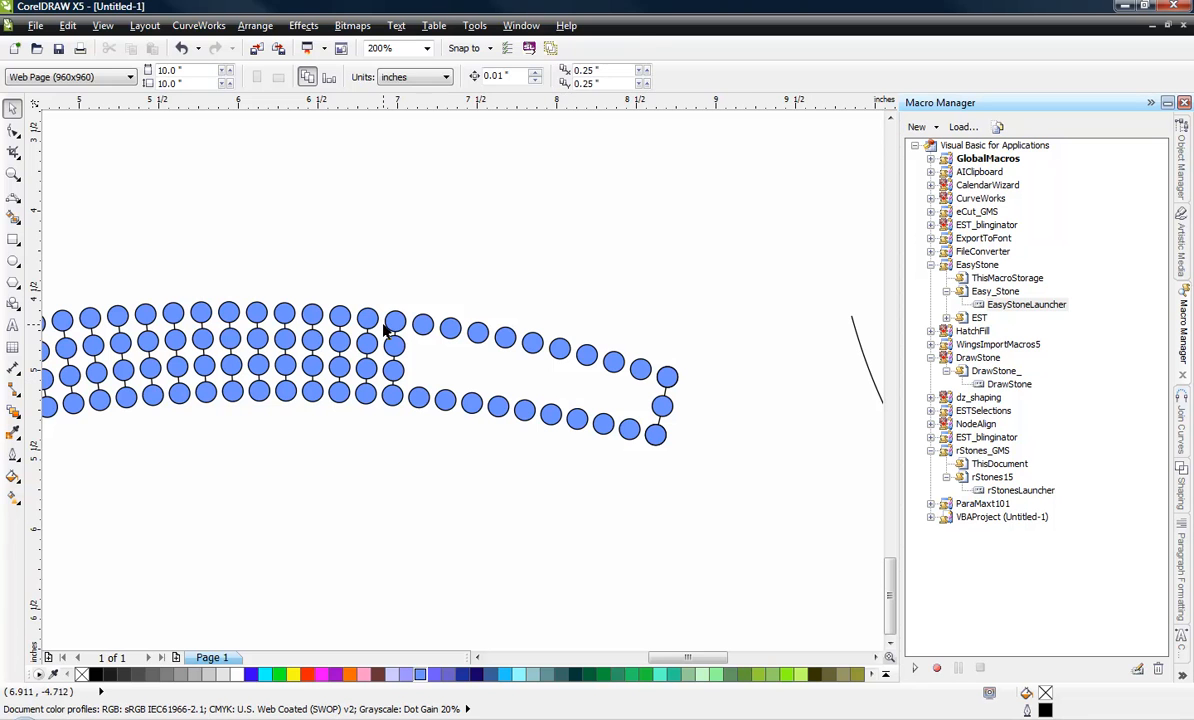
click(423, 329)
shift+click(417, 397)
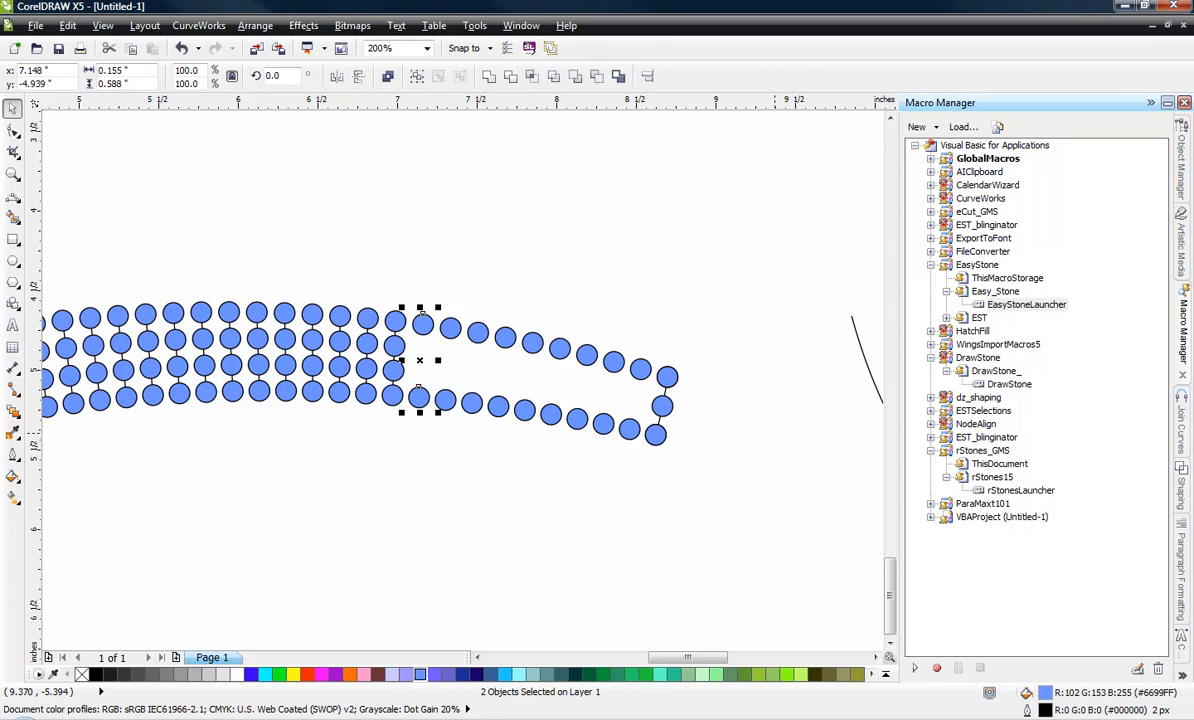
click(775, 433)
click(450, 329)
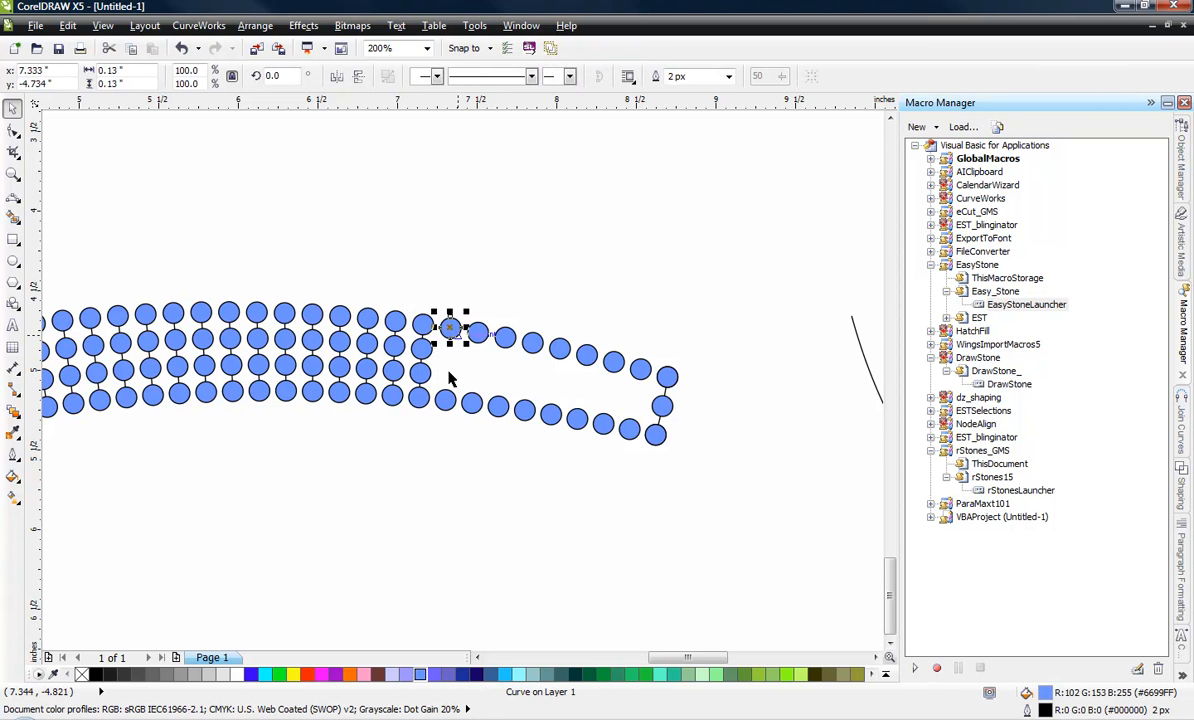
shift+click(445, 400)
click(840, 424)
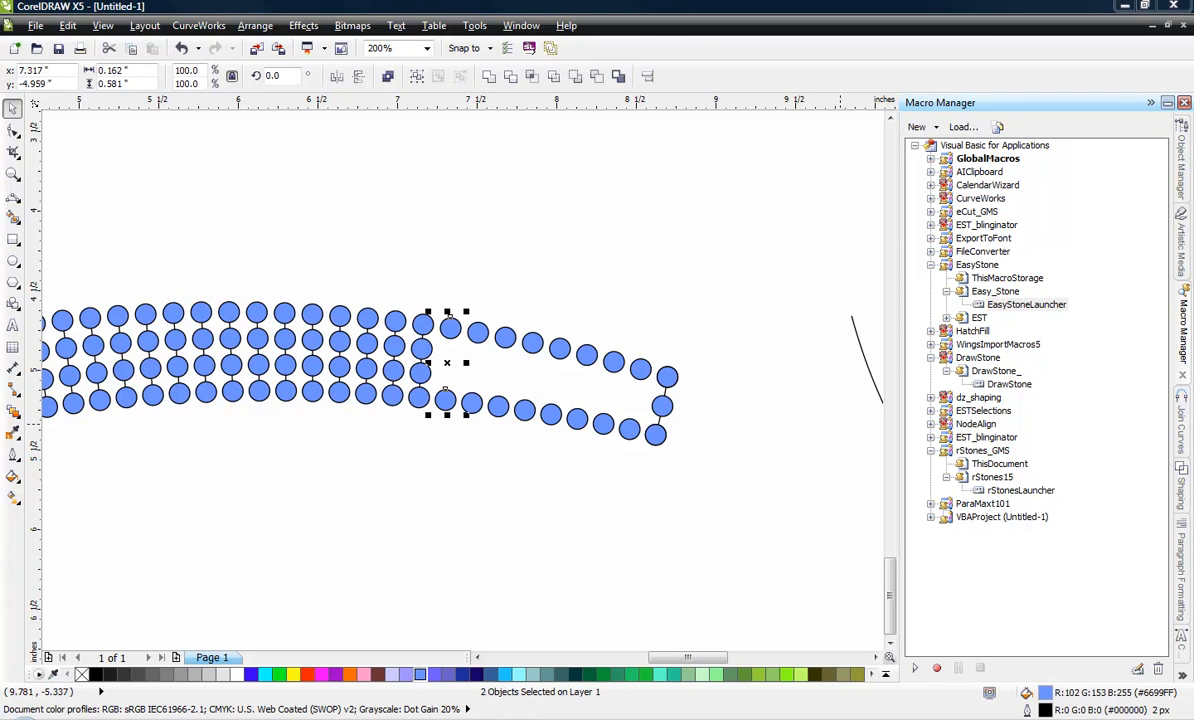
Add a single stone midway between the upper and lower edge stones in the 35th and 36th columns
click(478, 344)
click(478, 338)
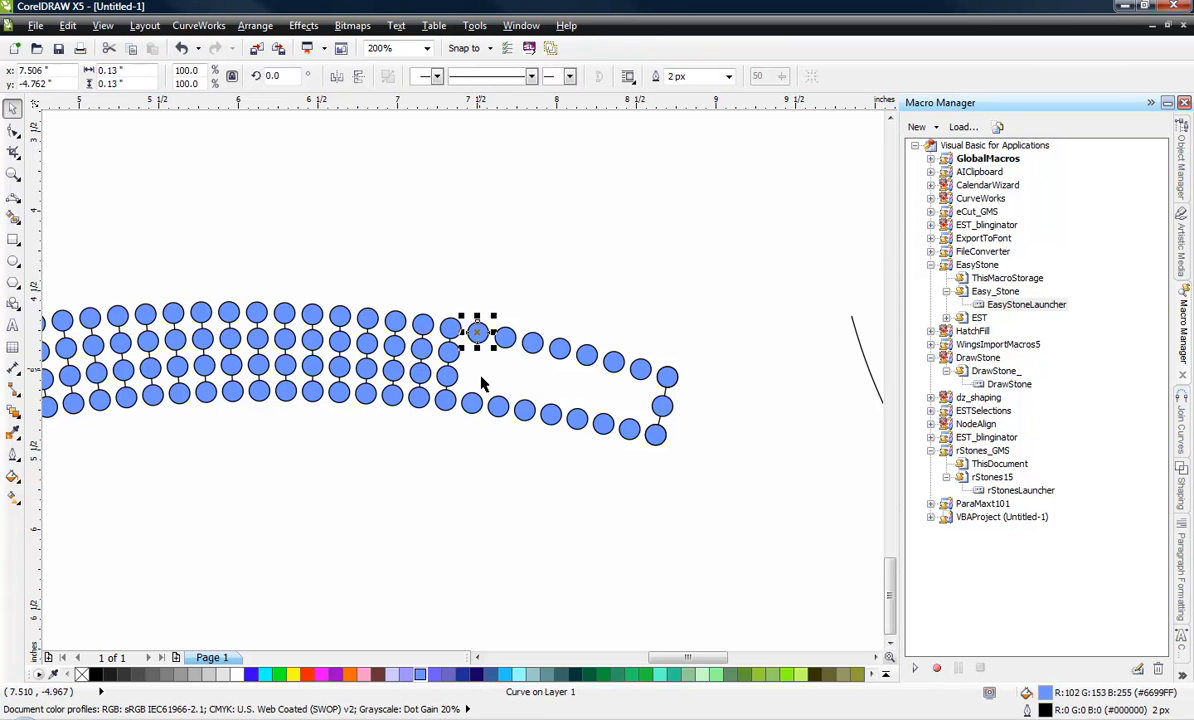
shift+click(470, 402)
click(840, 424)
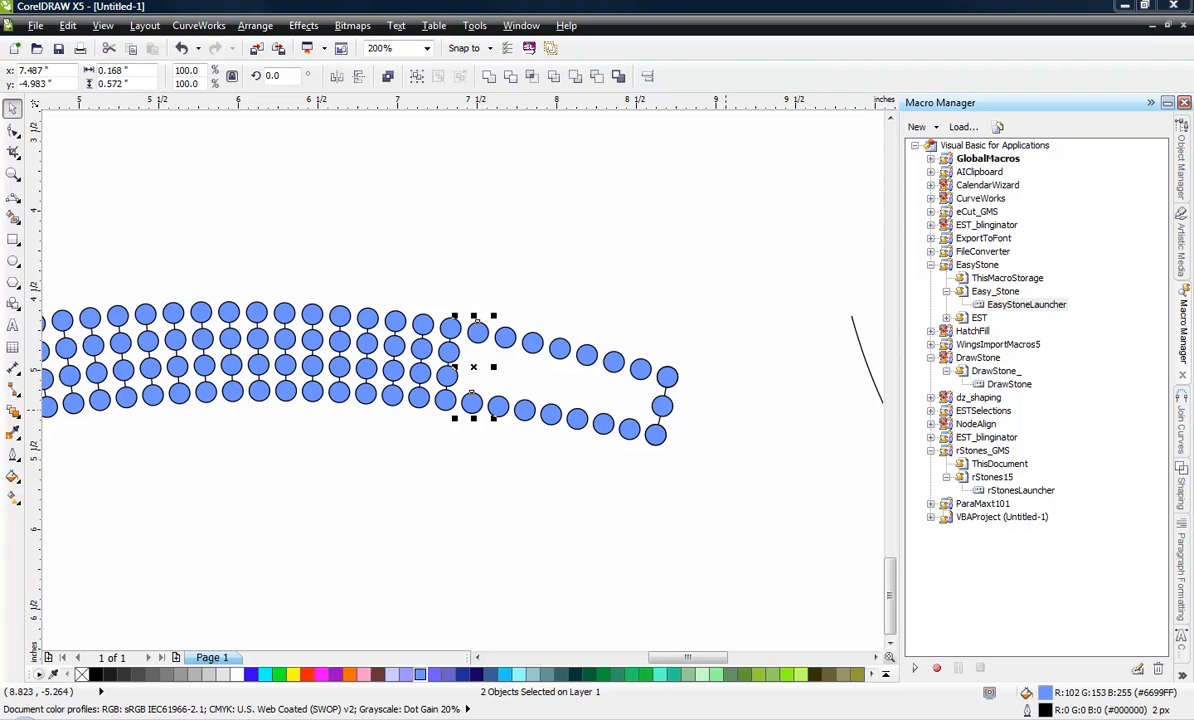
click(505, 341)
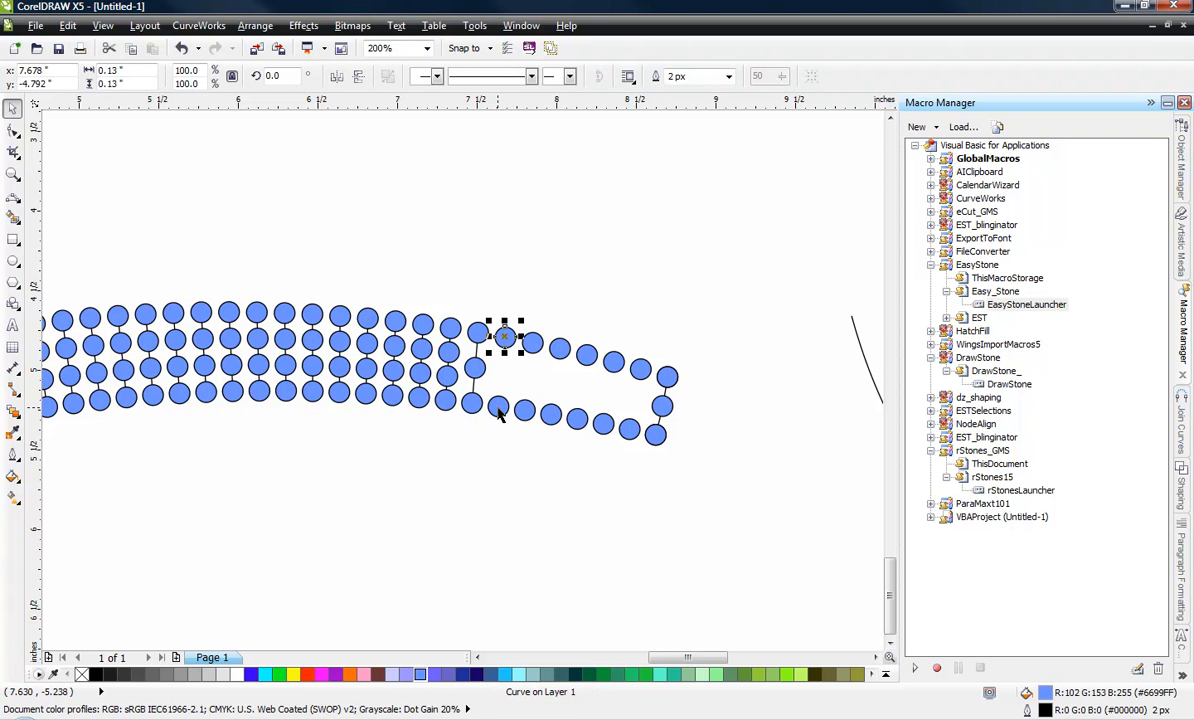
shift+click(498, 410)
click(841, 428)
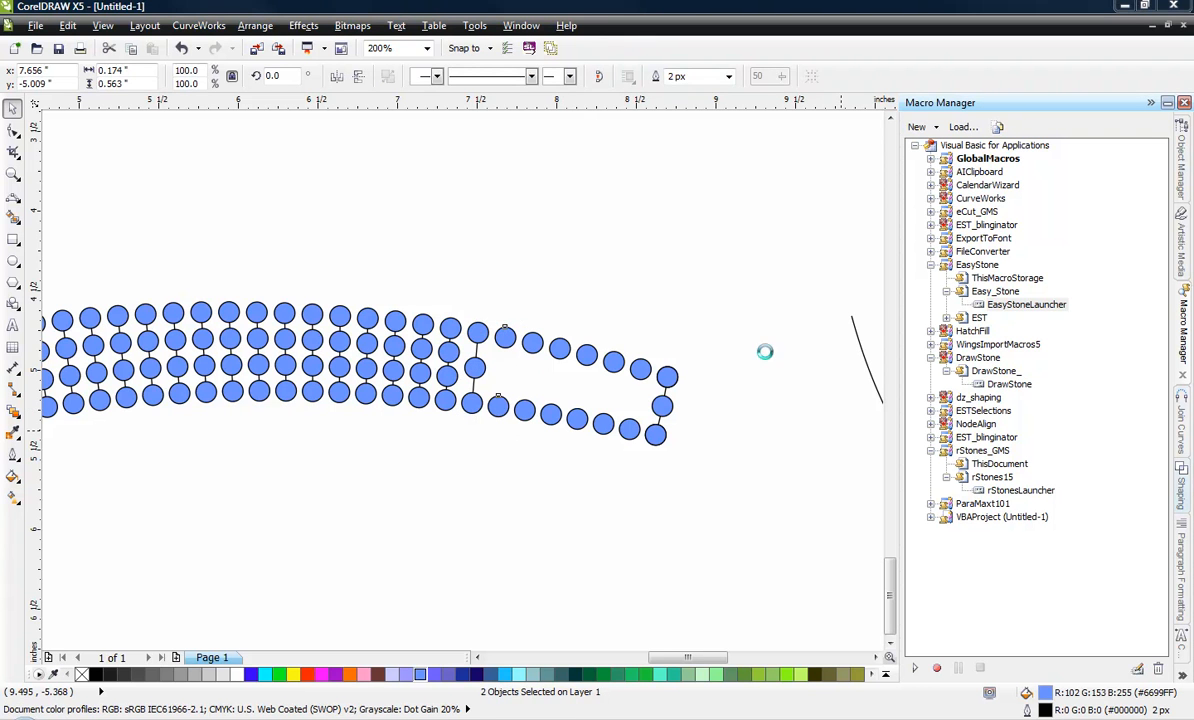
Fill the 37th and 38th columns with one centred stone each between the upper and lower edges
click(534, 345)
shift+click(531, 410)
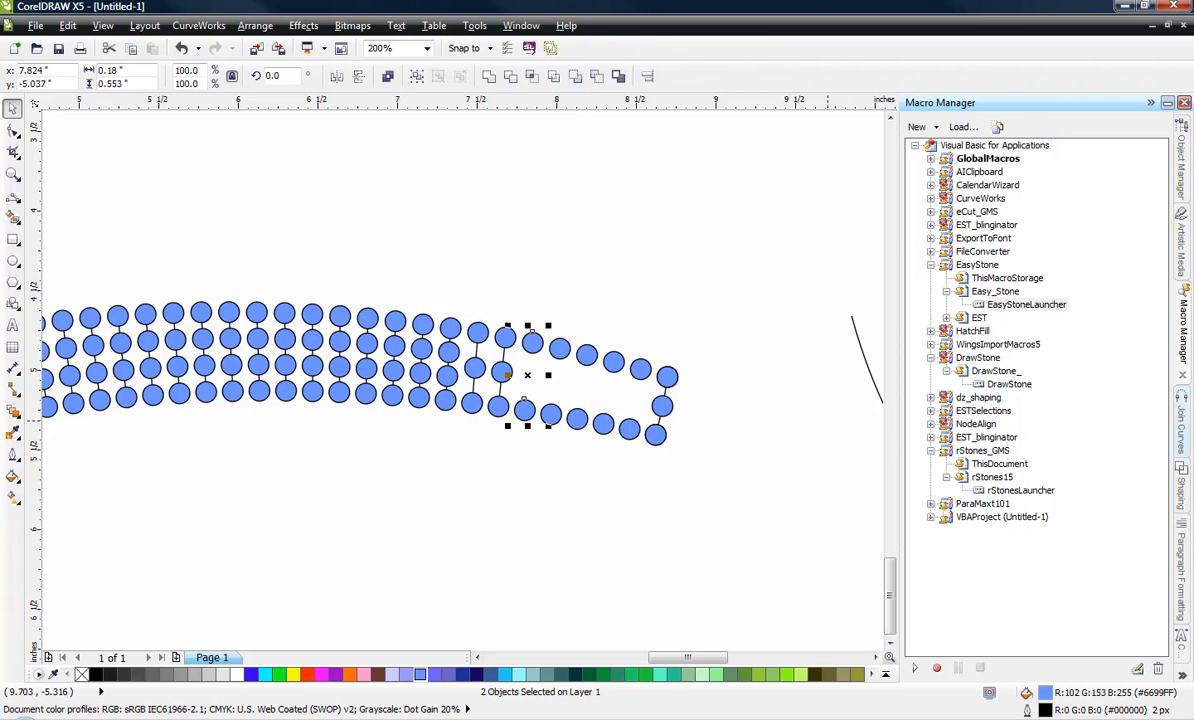
click(841, 428)
click(562, 353)
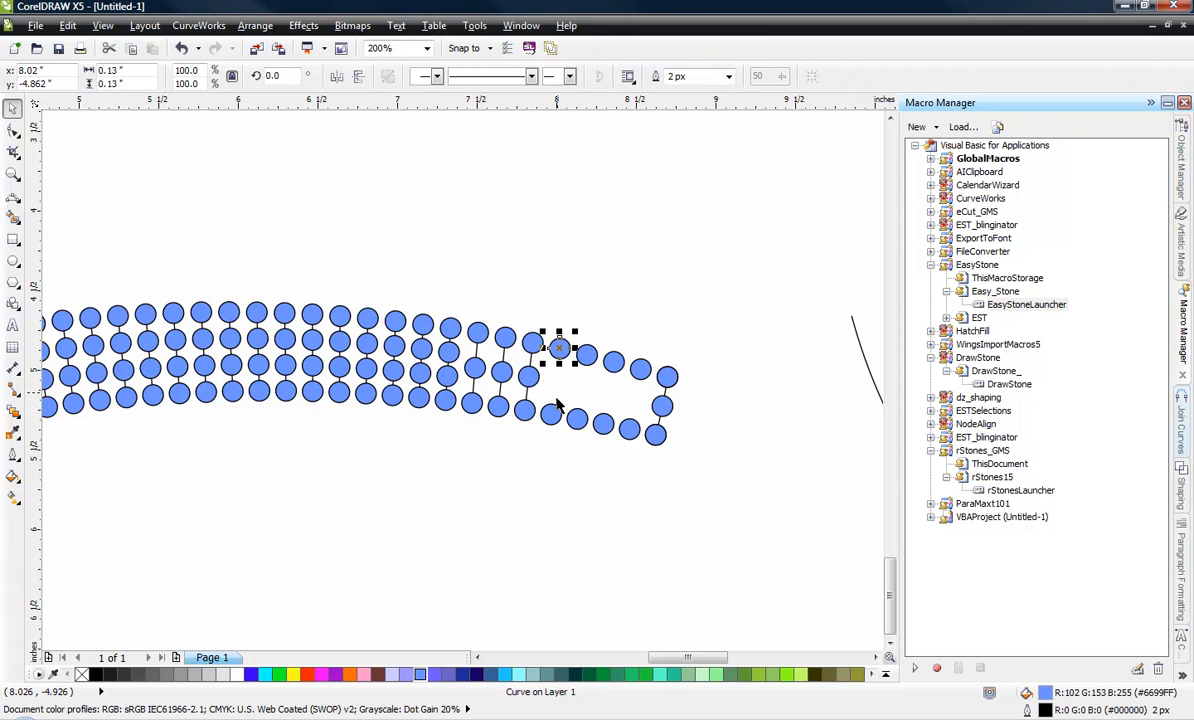
shift+click(553, 413)
click(860, 436)
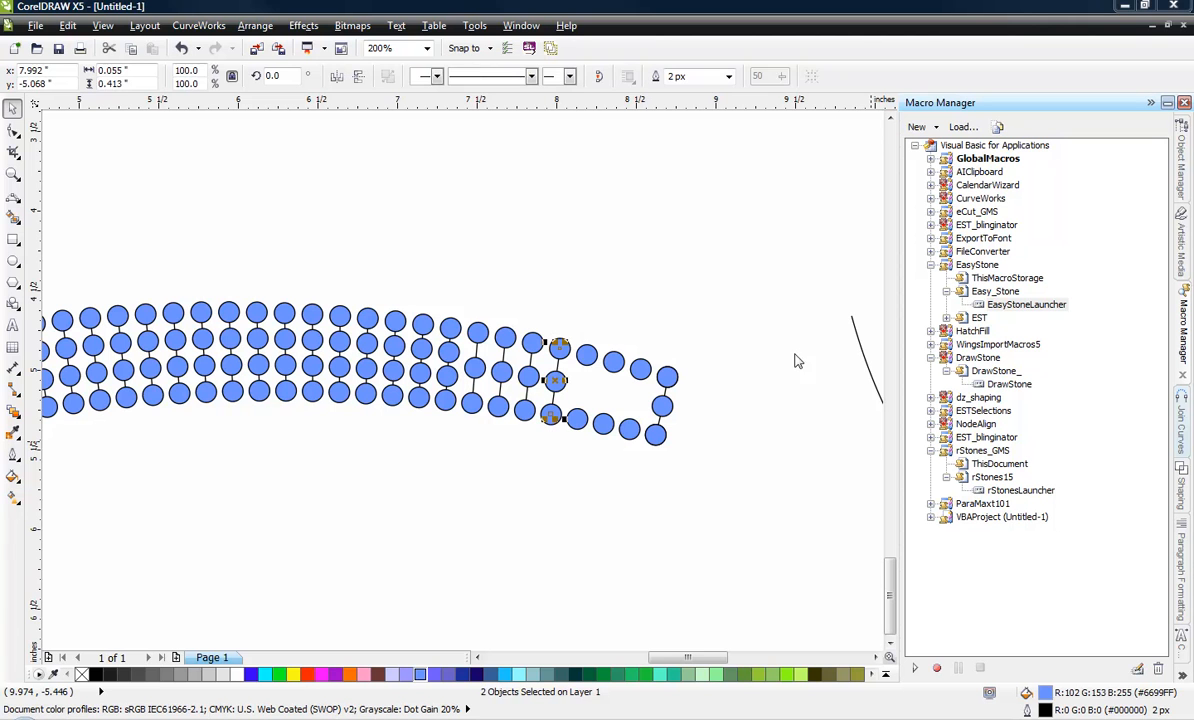
Add one stone to each of the last three open columns before the outline's narrow end
click(587, 358)
shift+click(578, 420)
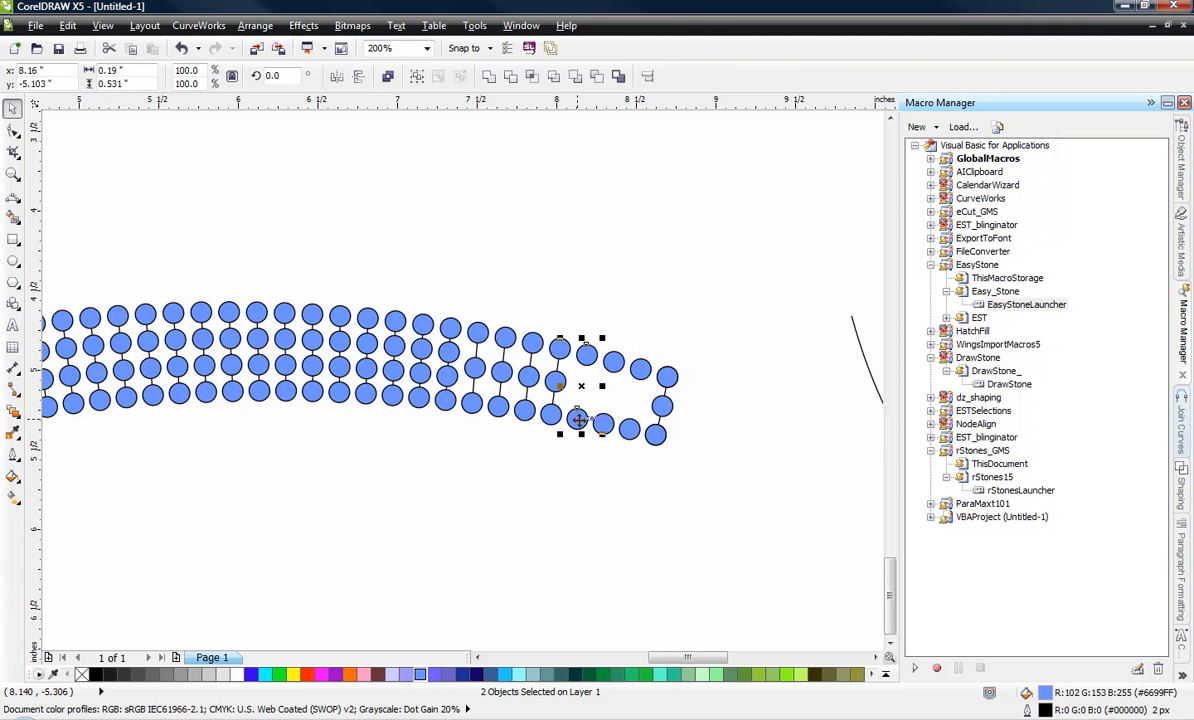
click(860, 436)
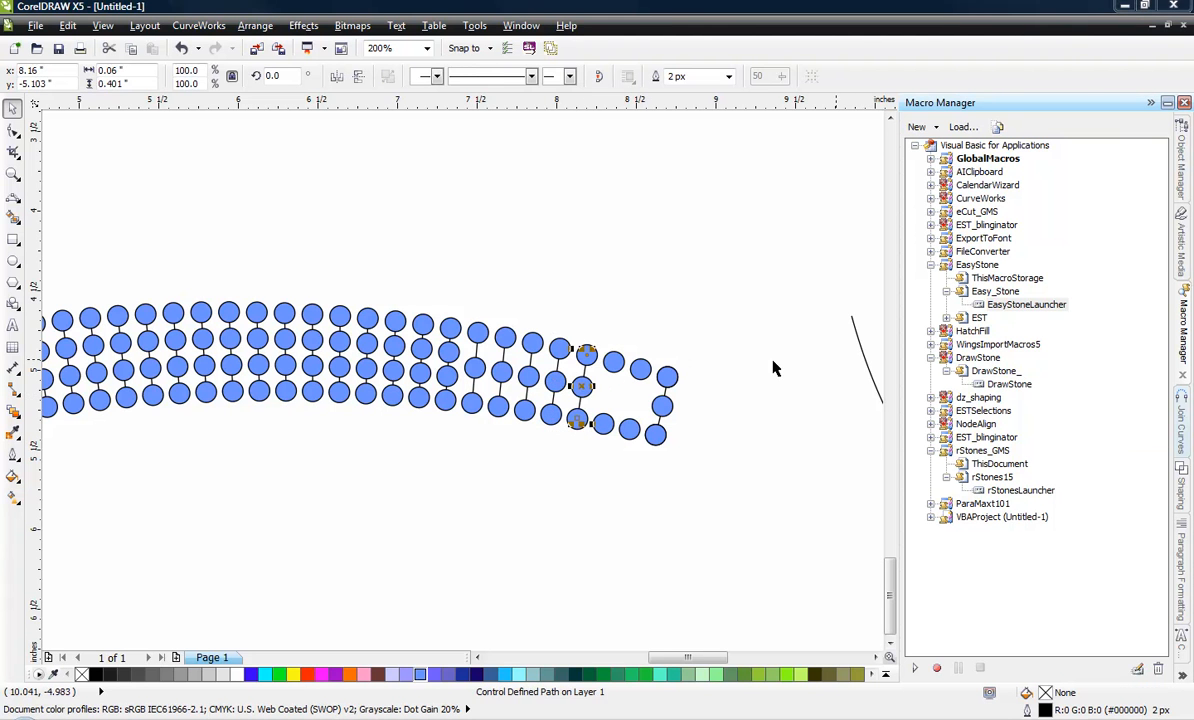
click(615, 365)
shift+click(612, 420)
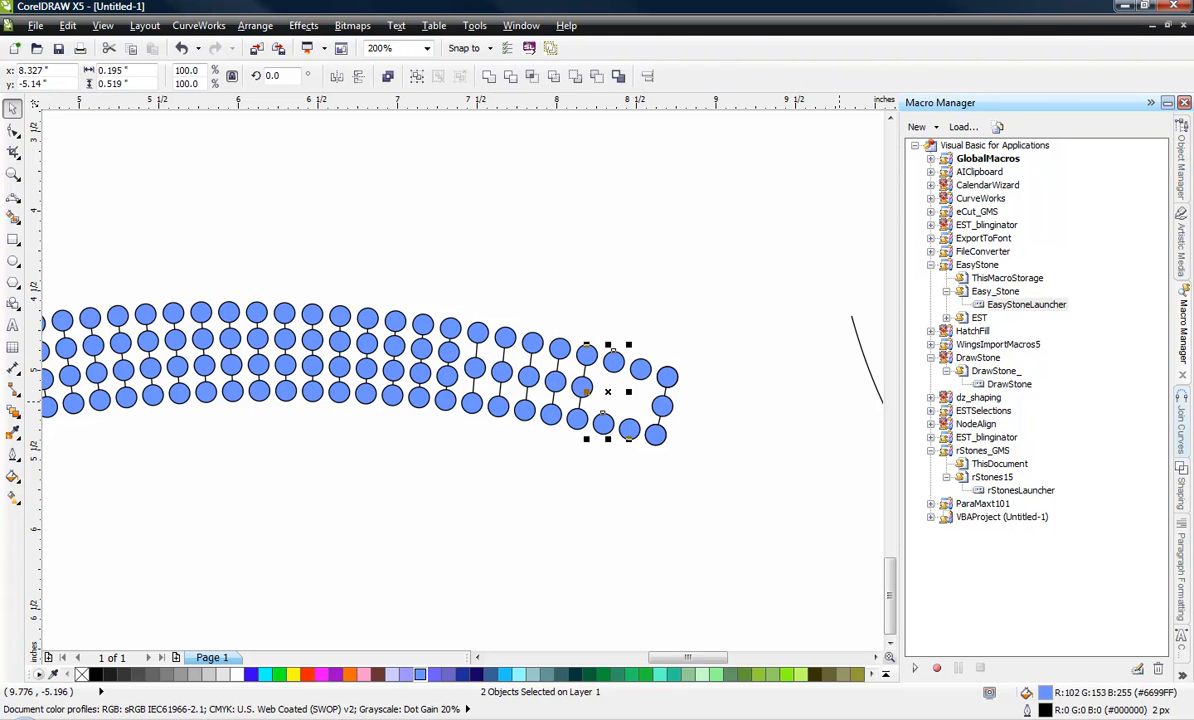
click(860, 434)
click(640, 372)
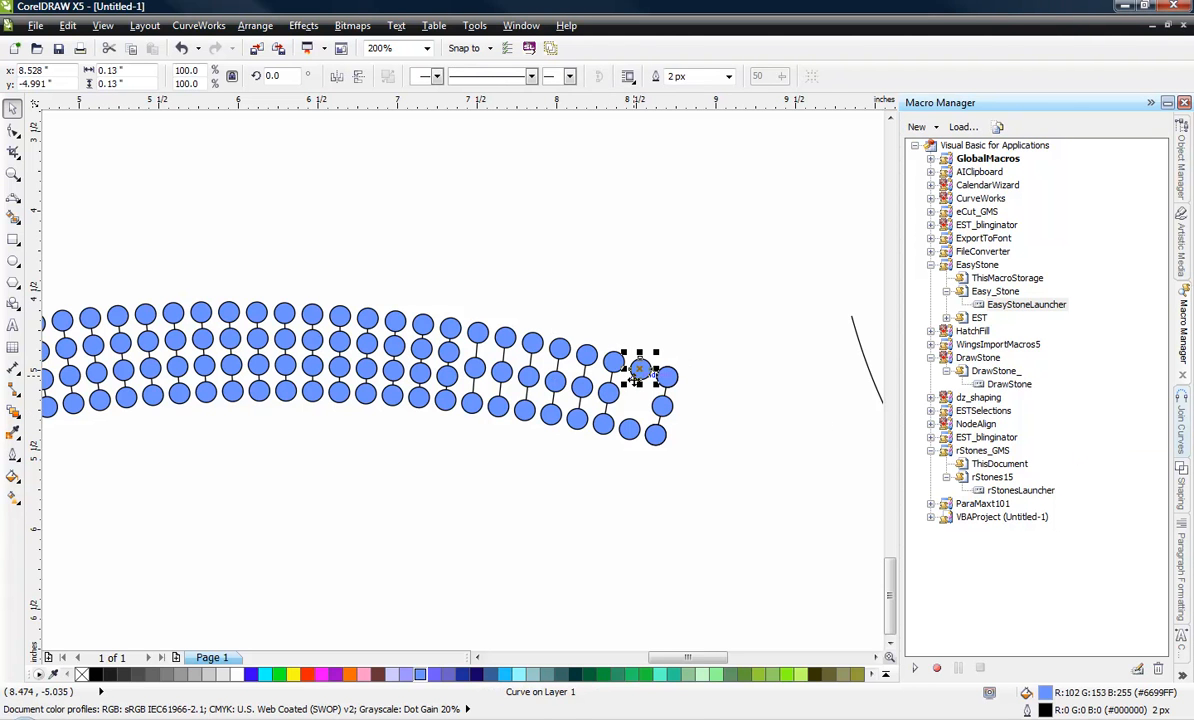
shift+click(655, 432)
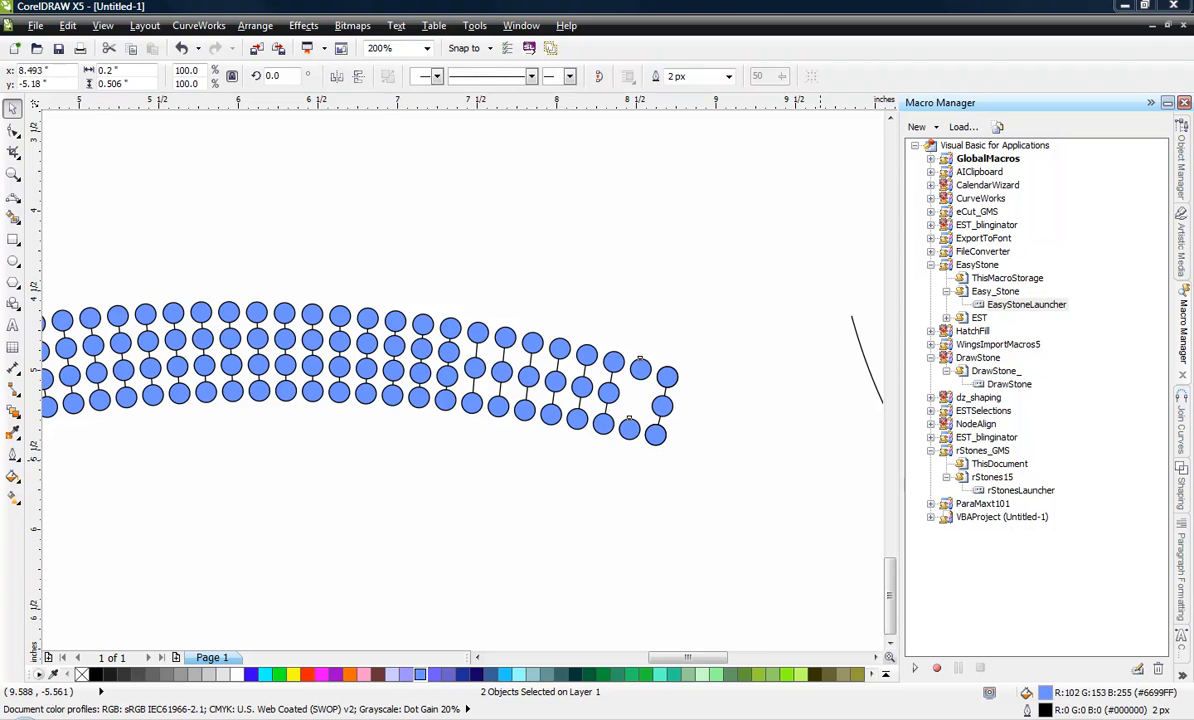
Select the whole stone-filled shape and remove the outline colour from all its objects, hiding the connecting lines
click(736, 474)
scroll(740, 462, down, 2)
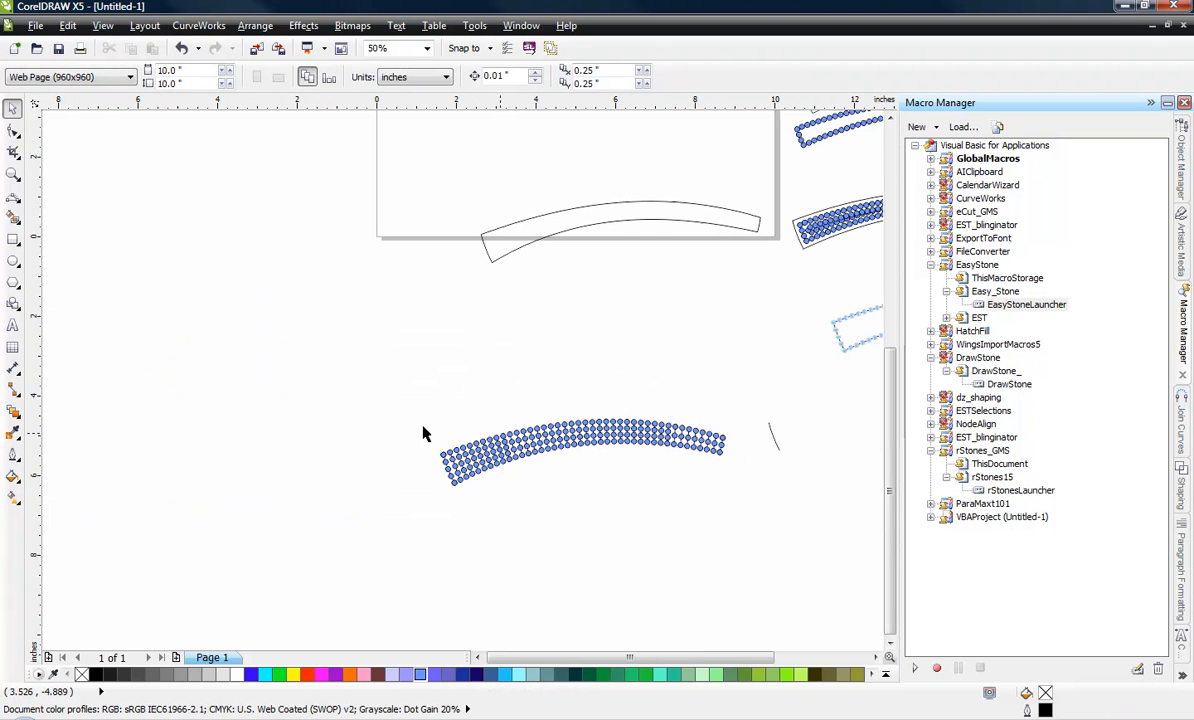
drag(306, 408, 746, 523)
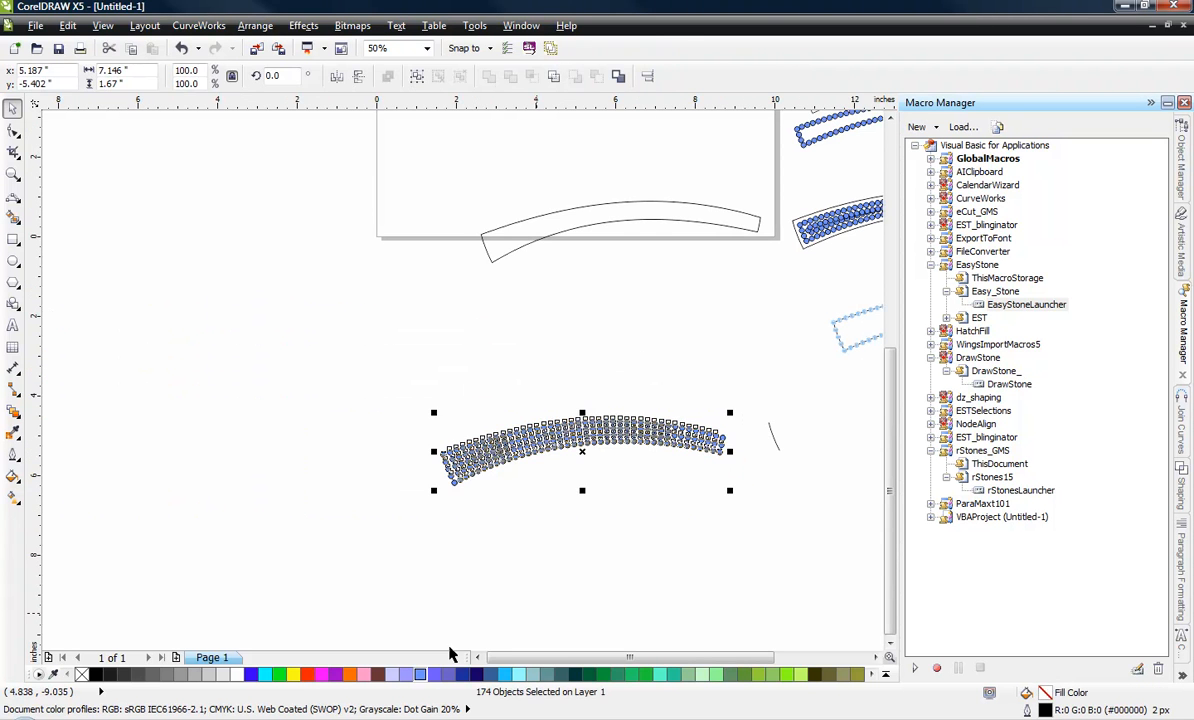
right_click(82, 674)
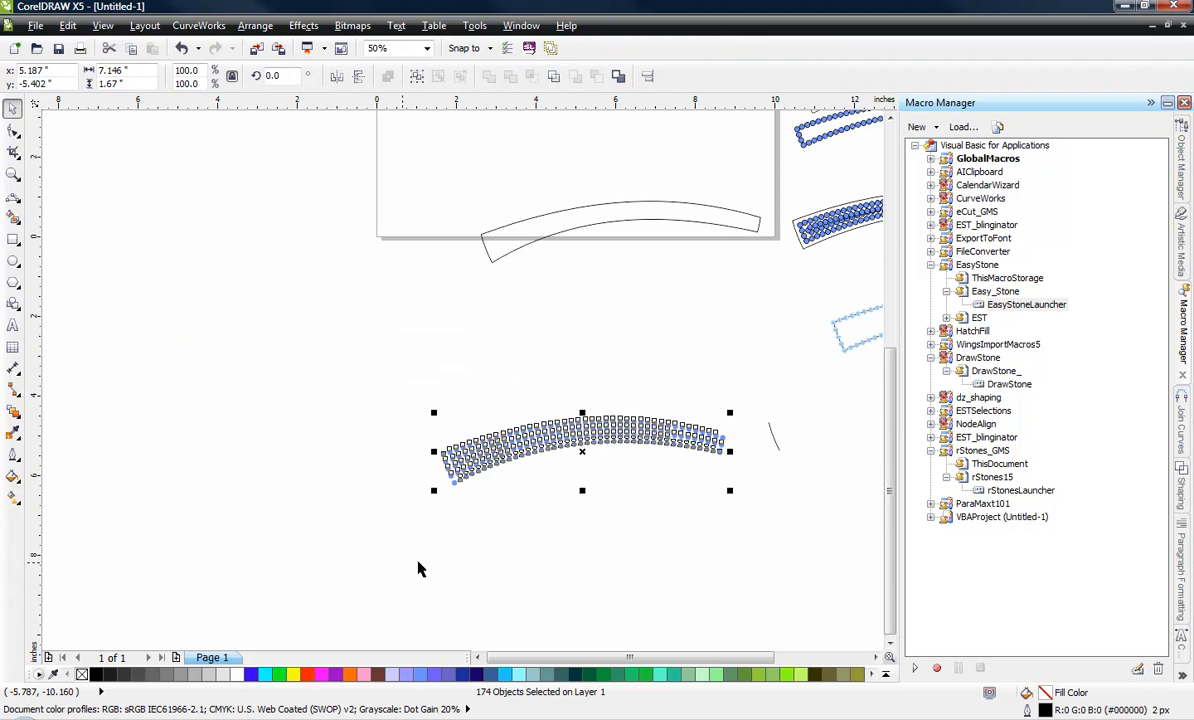
click(594, 472)
Examine the overall stone fill and select all of it to check the number of objects
scroll(740, 458, up, 1)
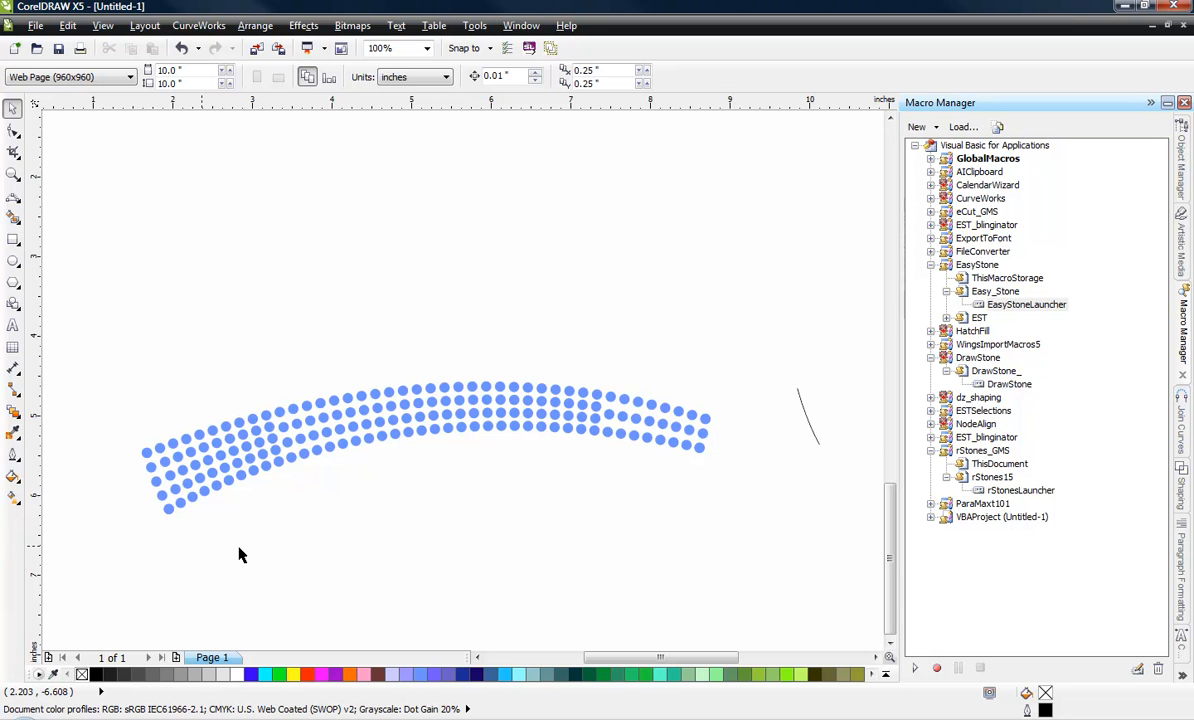
scroll(641, 398, up, 1)
scroll(631, 392, down, 1)
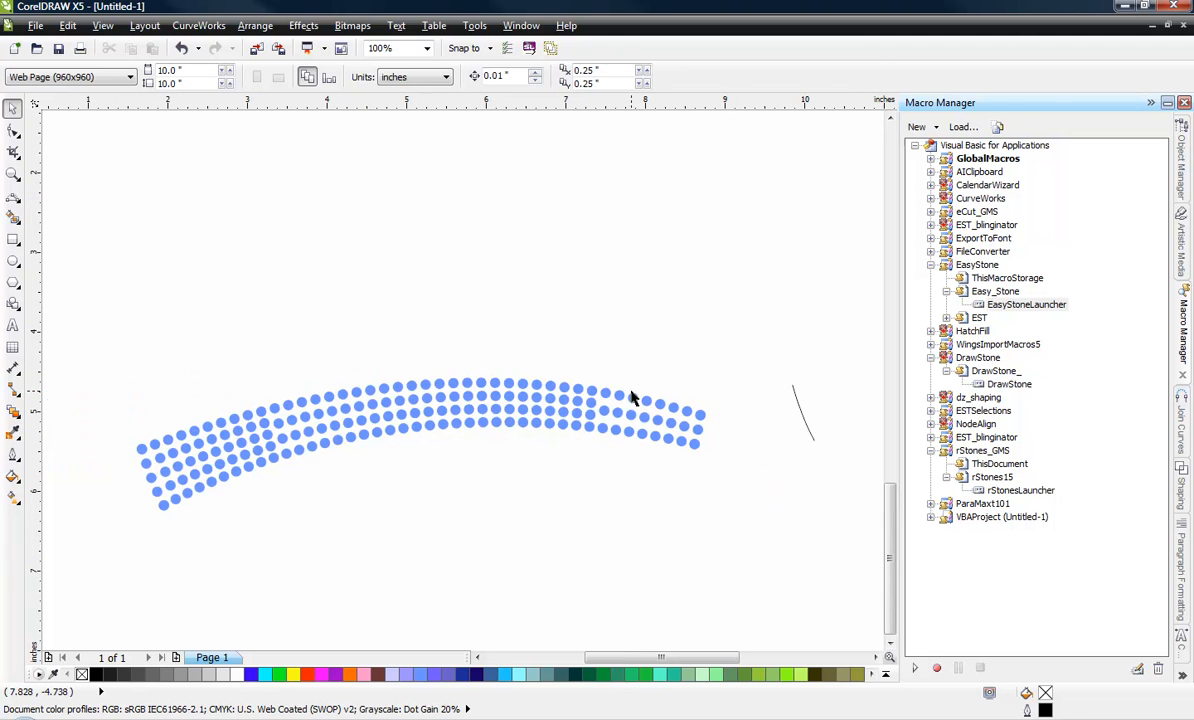
drag(86, 350, 734, 568)
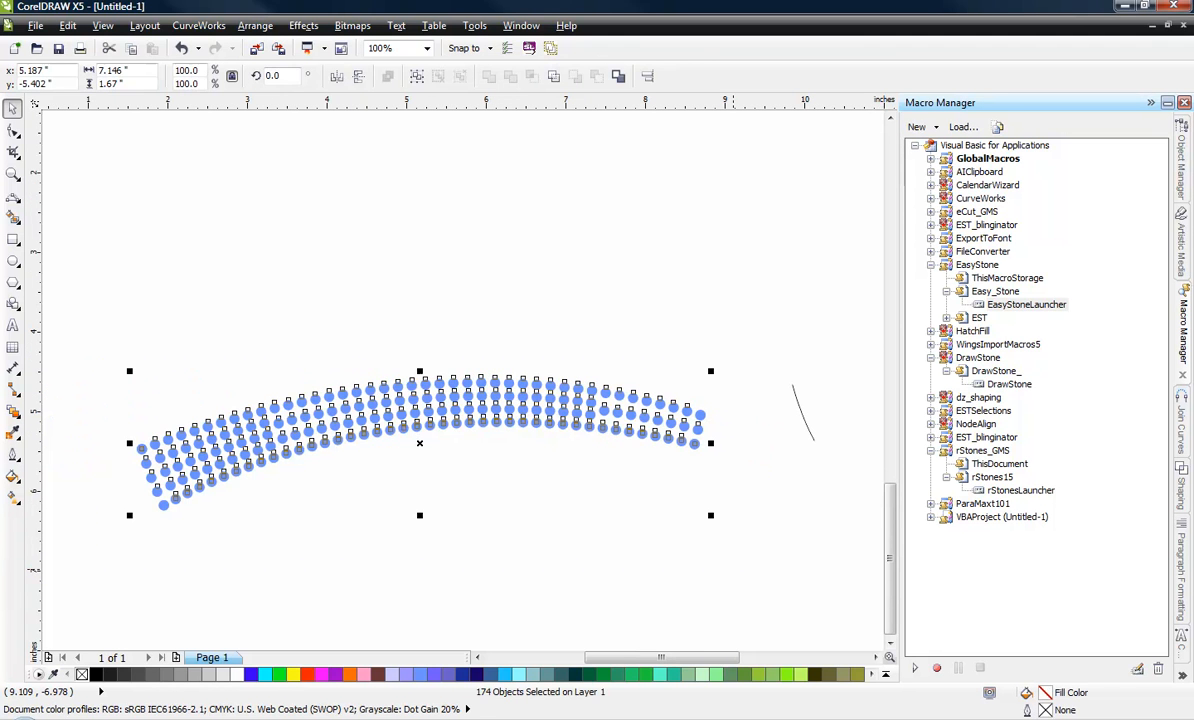
click(607, 568)
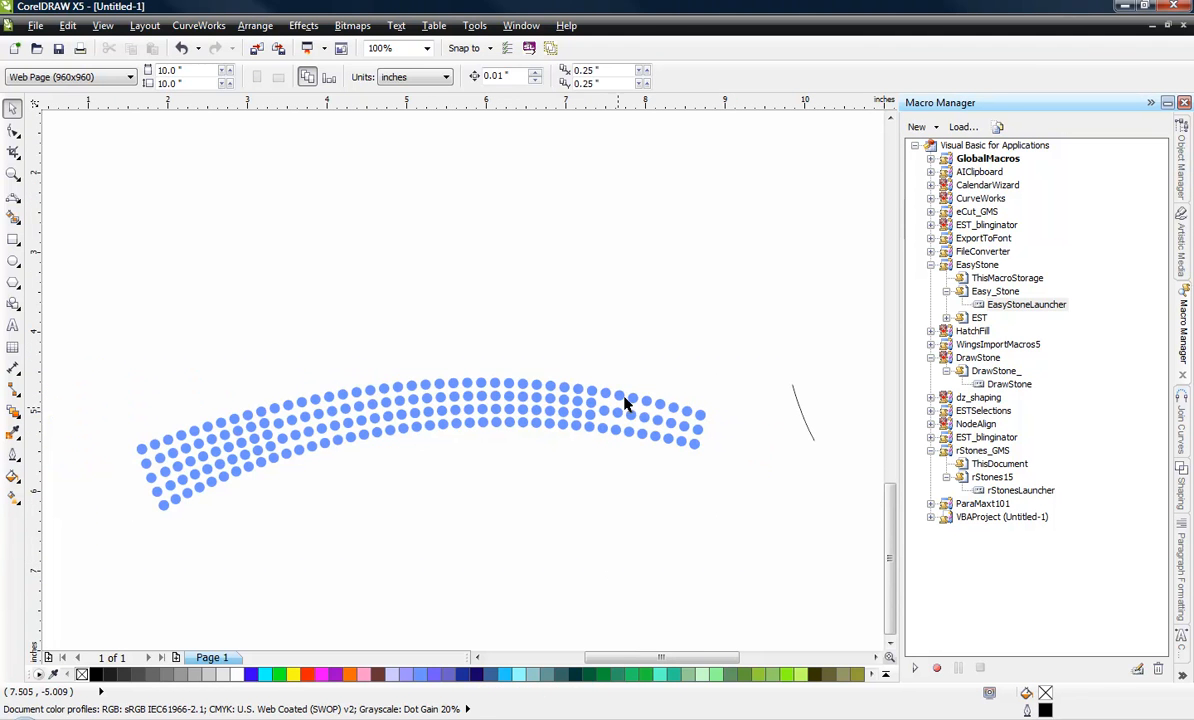
Shift the 35th column's single interior stone up and move the neighbouring column's interior stone in below it
scroll(490, 480, up, 3)
drag(570, 468, 563, 417)
drag(680, 474, 559, 507)
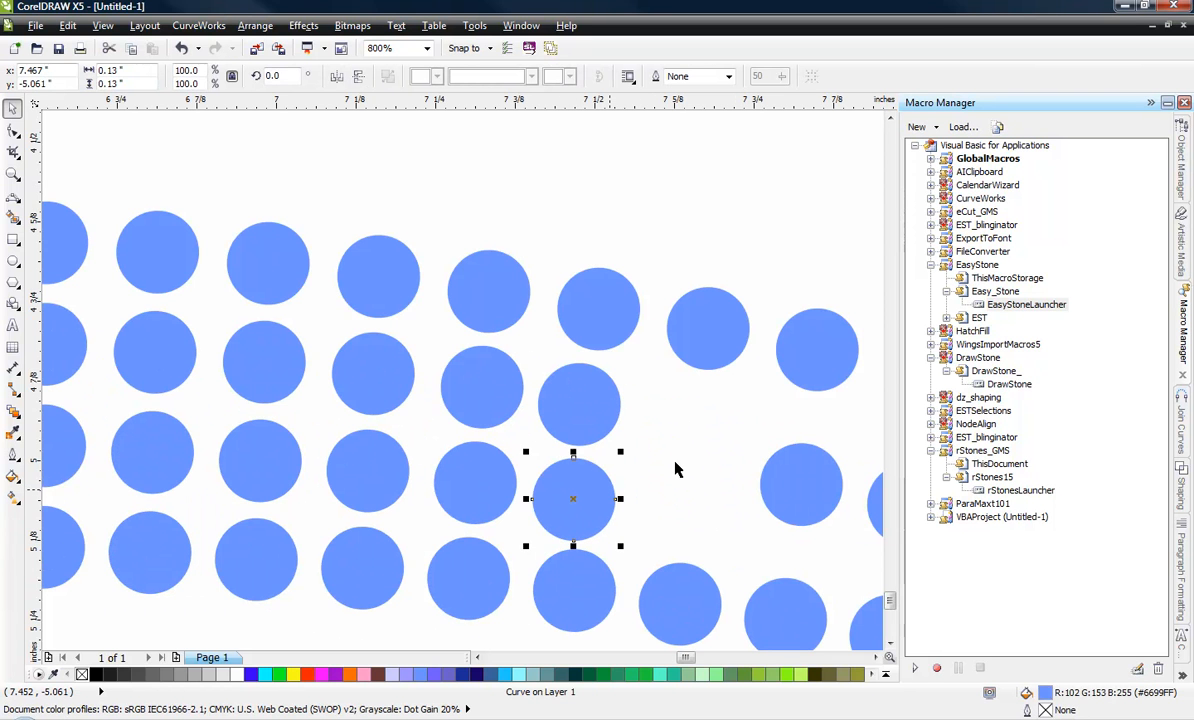
Place two interior stones in the 36th column, taking one from the next column, and check their spacing
drag(767, 483, 681, 519)
click(700, 418)
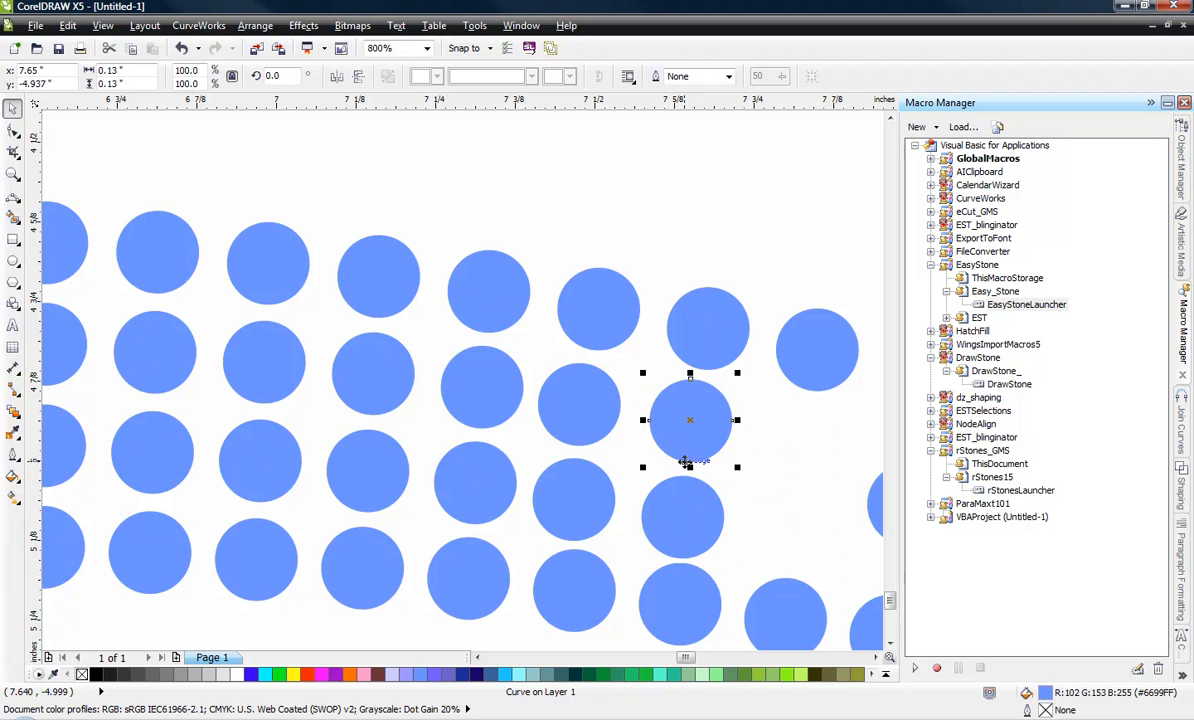
scroll(685, 518, up, 1)
click(685, 518)
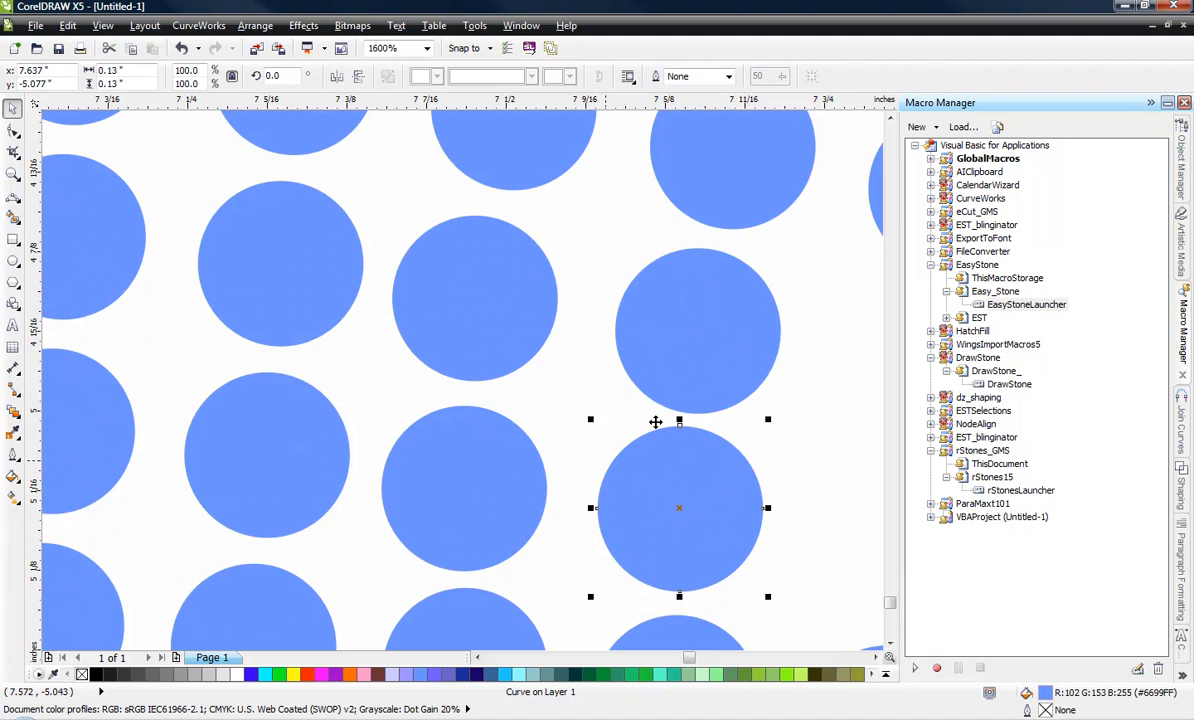
scroll(590, 320, down, 1)
click(520, 528)
scroll(528, 511, down, 1)
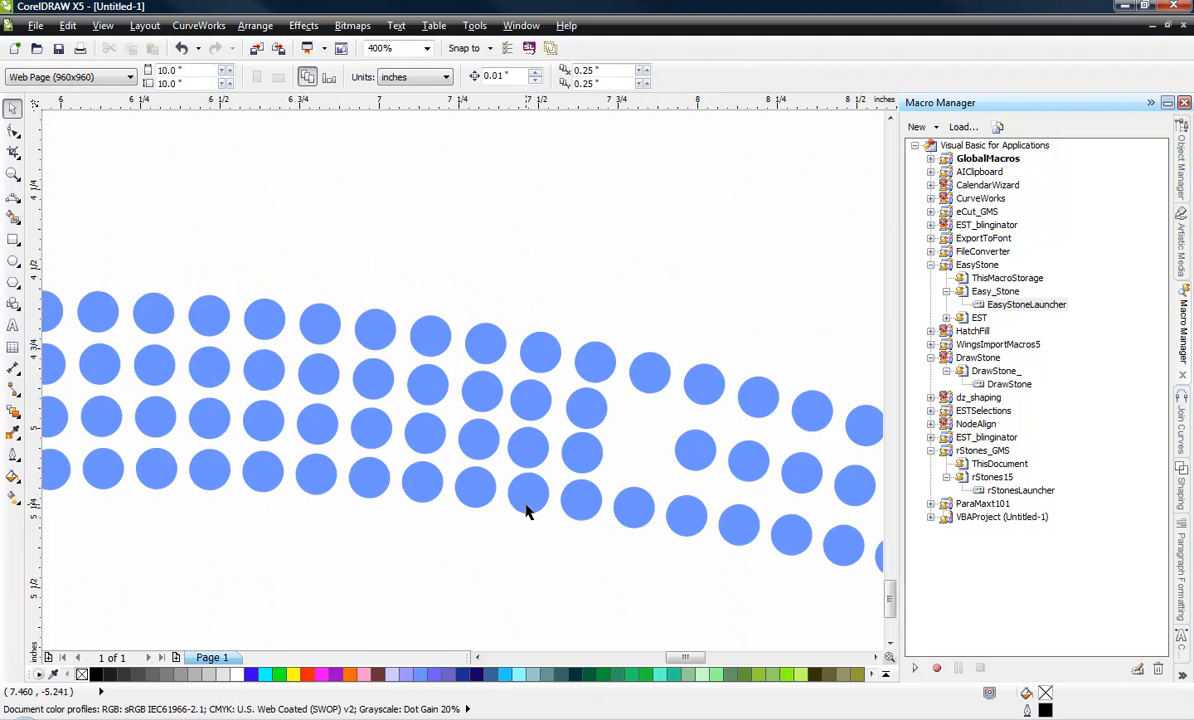
Fill the empty column beside the last corrected one with two interior stones taken from the right and even out their spacing
scroll(697, 453, up, 1)
drag(698, 453, 581, 394)
drag(788, 485, 564, 494)
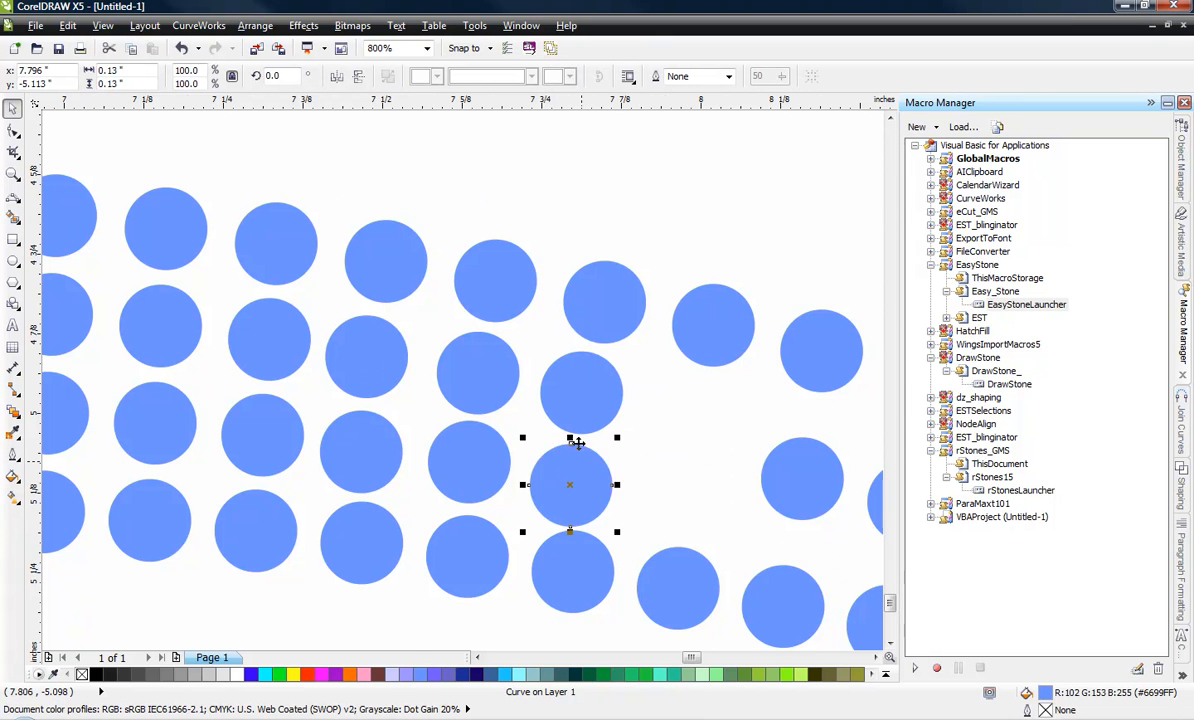
scroll(578, 423, up, 1)
drag(578, 423, 572, 419)
drag(602, 522, 606, 512)
Place the following interior stones as staggered pairs, each lower stone offset to the right of the upper one, and adjust their spacing
scroll(627, 382, down, 1)
drag(818, 452, 848, 530)
scroll(600, 474, down, 3)
scroll(666, 485, up, 4)
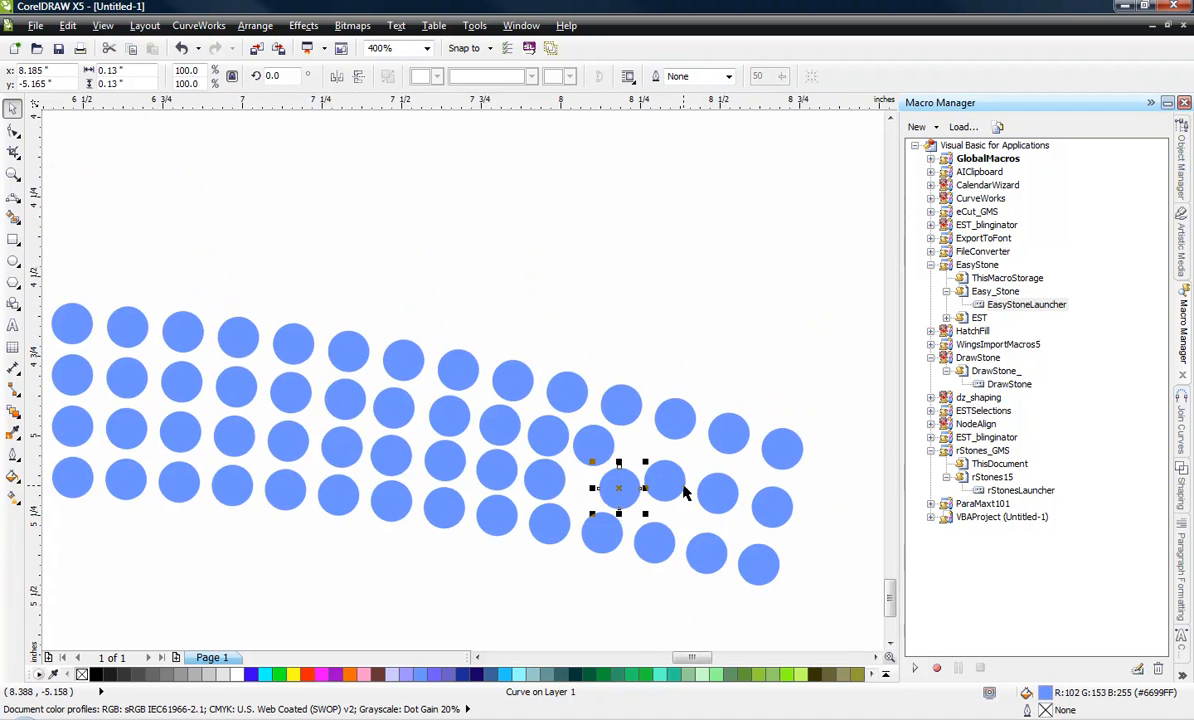
drag(634, 447, 586, 360)
drag(462, 435, 443, 428)
drag(553, 402, 542, 399)
Stagger the remaining interior stones near the shape's right end between the upper and lower border rows, adjusting their spacing
drag(754, 498, 657, 449)
scroll(520, 468, down, 2)
drag(583, 537, 574, 534)
drag(648, 471, 690, 520)
scroll(661, 466, up, 2)
drag(633, 440, 652, 439)
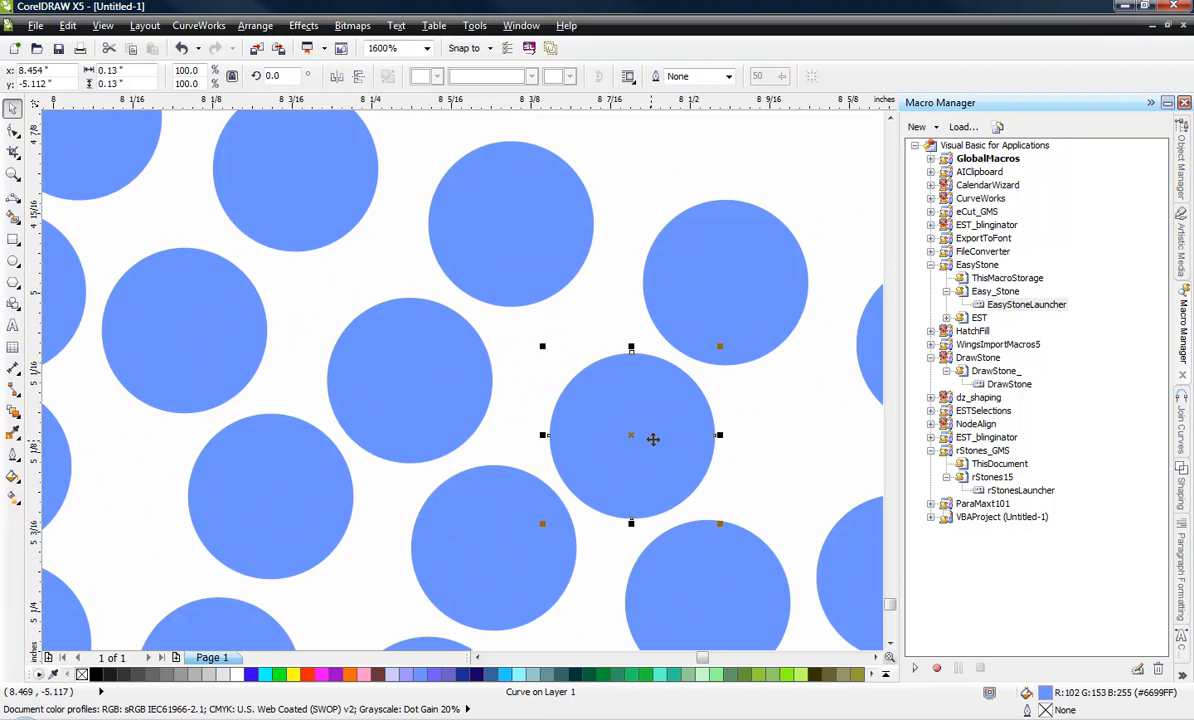
scroll(765, 417, down, 4)
key(Escape)
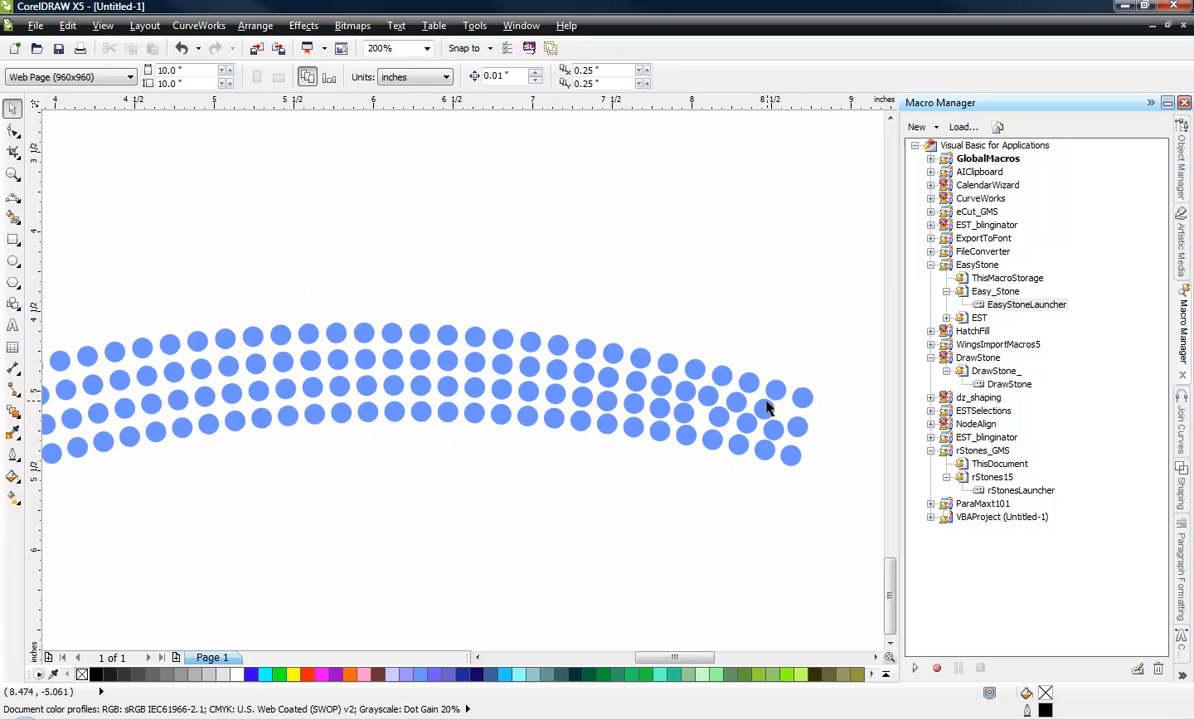
Check the overall distribution at the right end and nudge the first staggered upper stone slightly to the right
scroll(765, 462, down, 2)
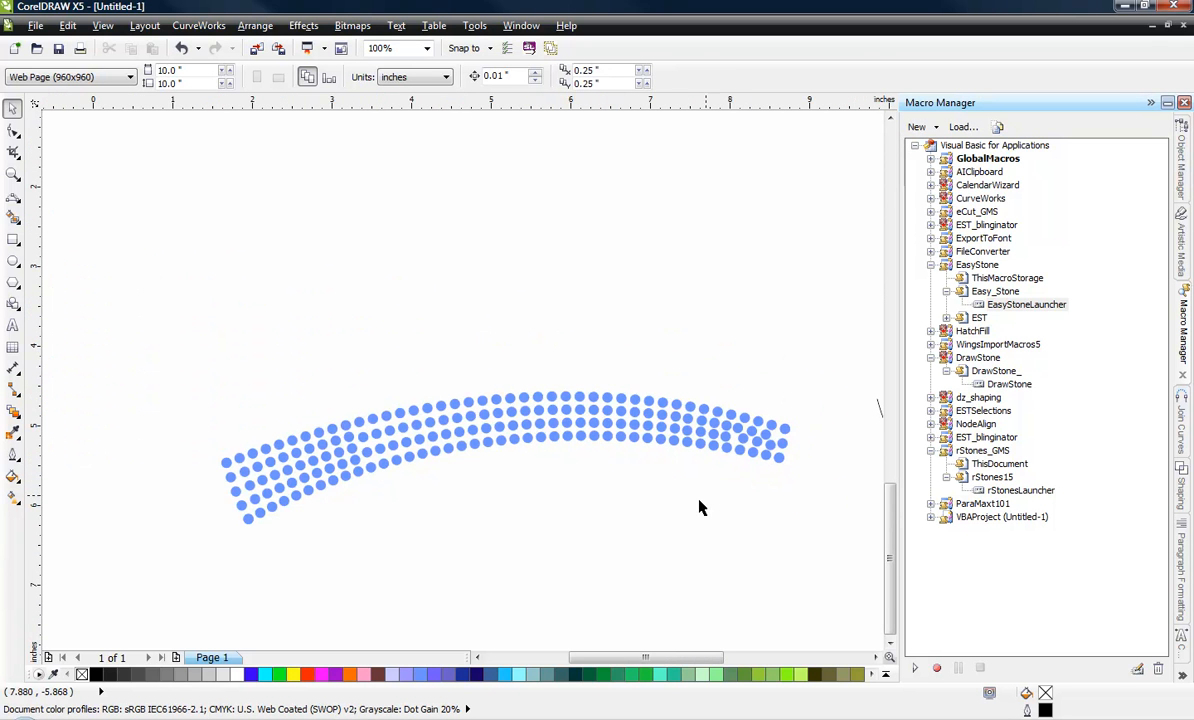
scroll(738, 432, up, 8)
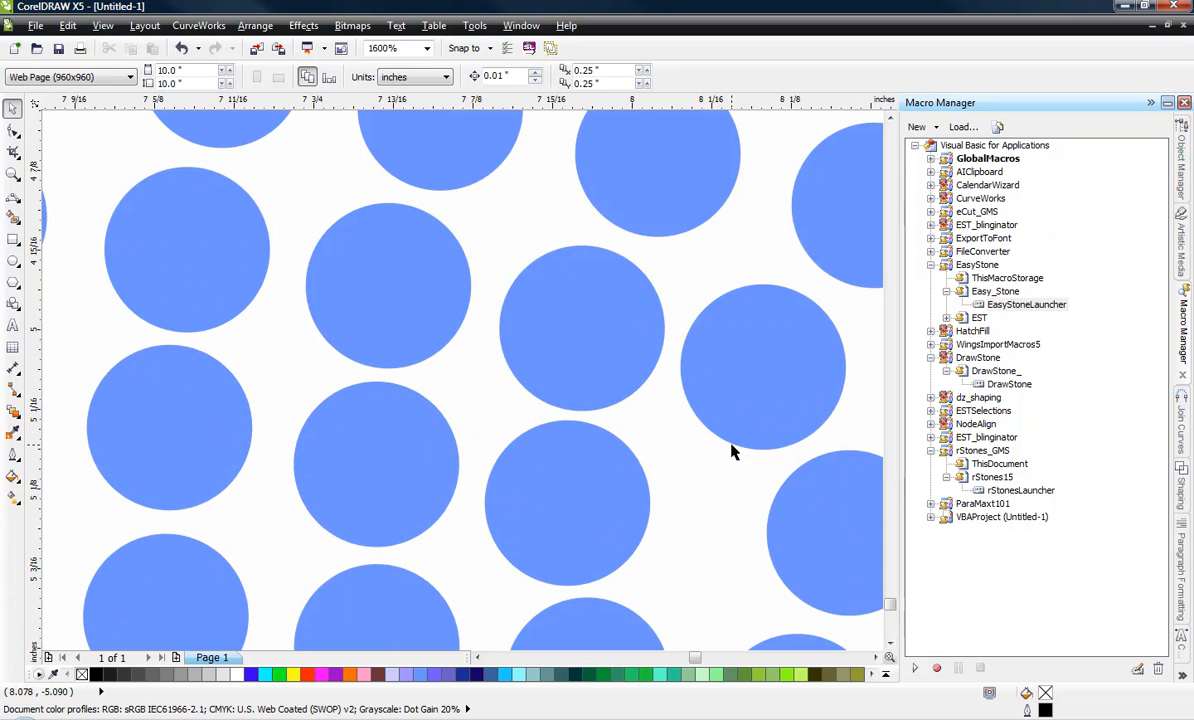
scroll(697, 436, down, 2)
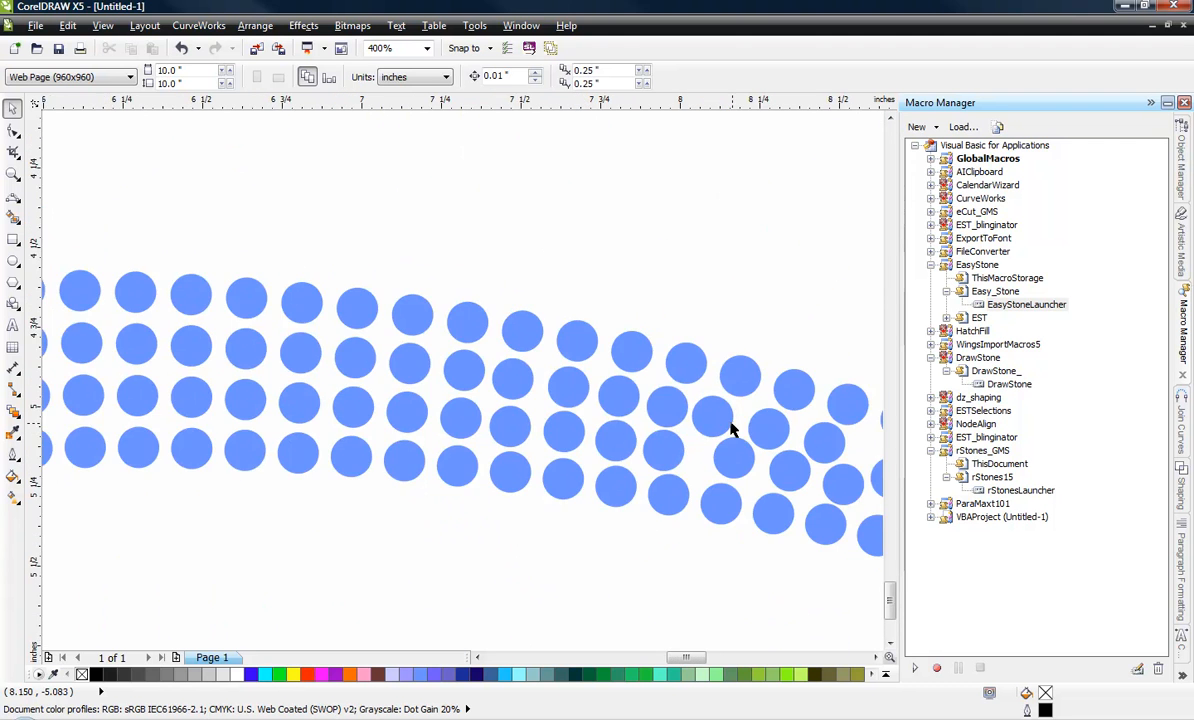
scroll(731, 424, up, 2)
drag(703, 414, 711, 410)
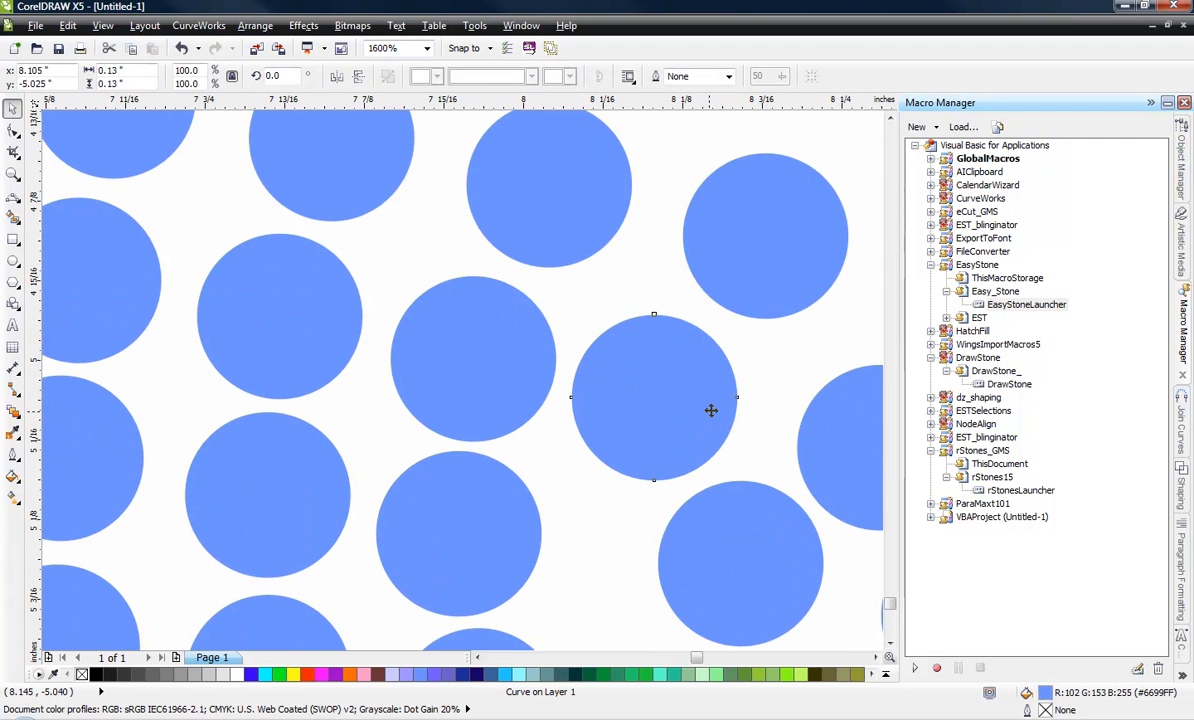
scroll(711, 410, down, 2)
click(616, 534)
scroll(592, 383, down, 3)
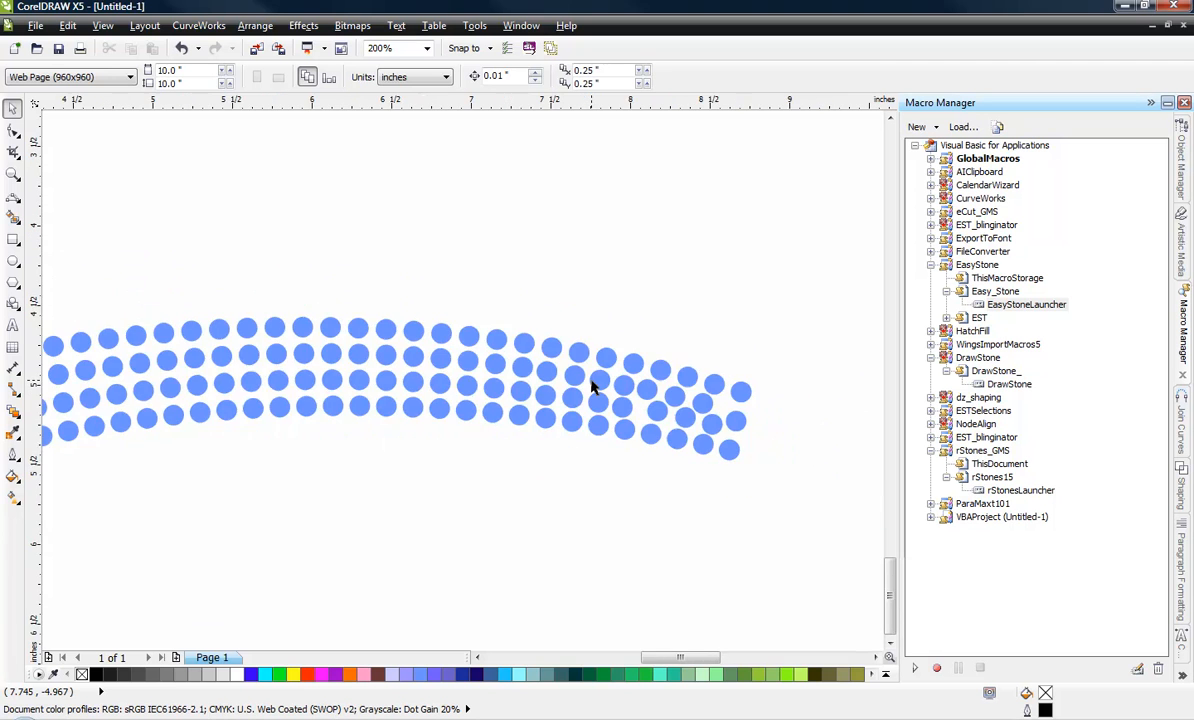
In the first left-half column with only two interior stones, move both up and add a third below them
scroll(592, 383, up, 1)
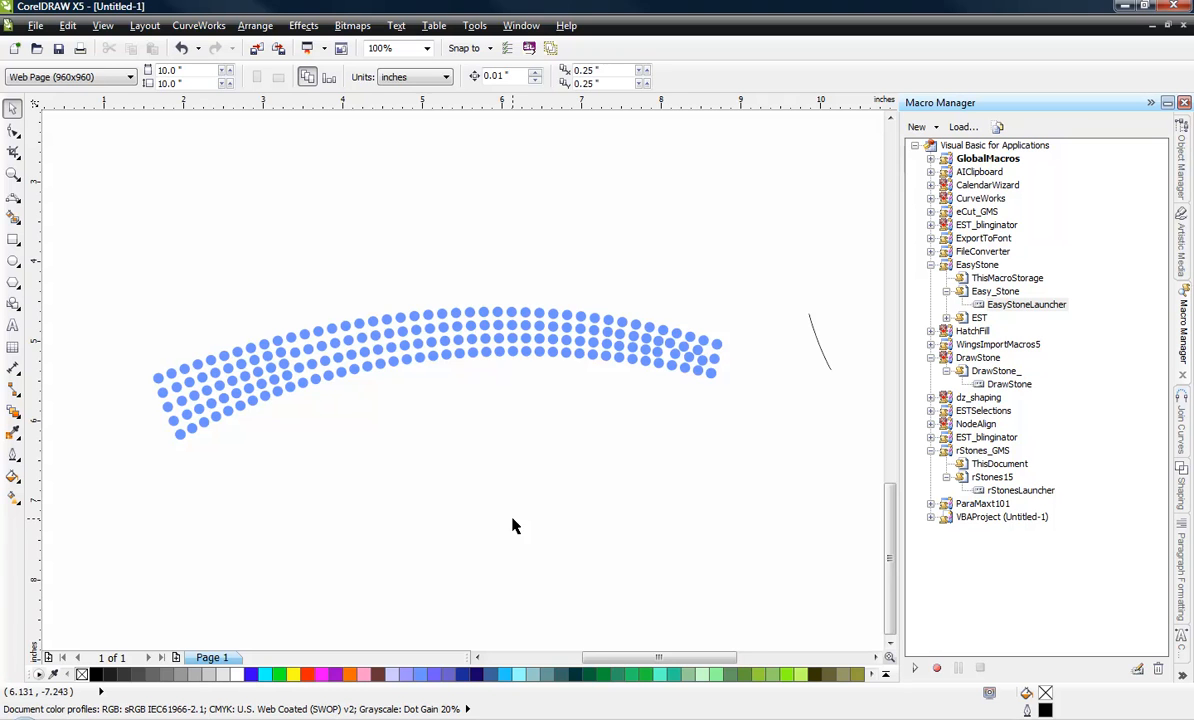
scroll(283, 373, up, 3)
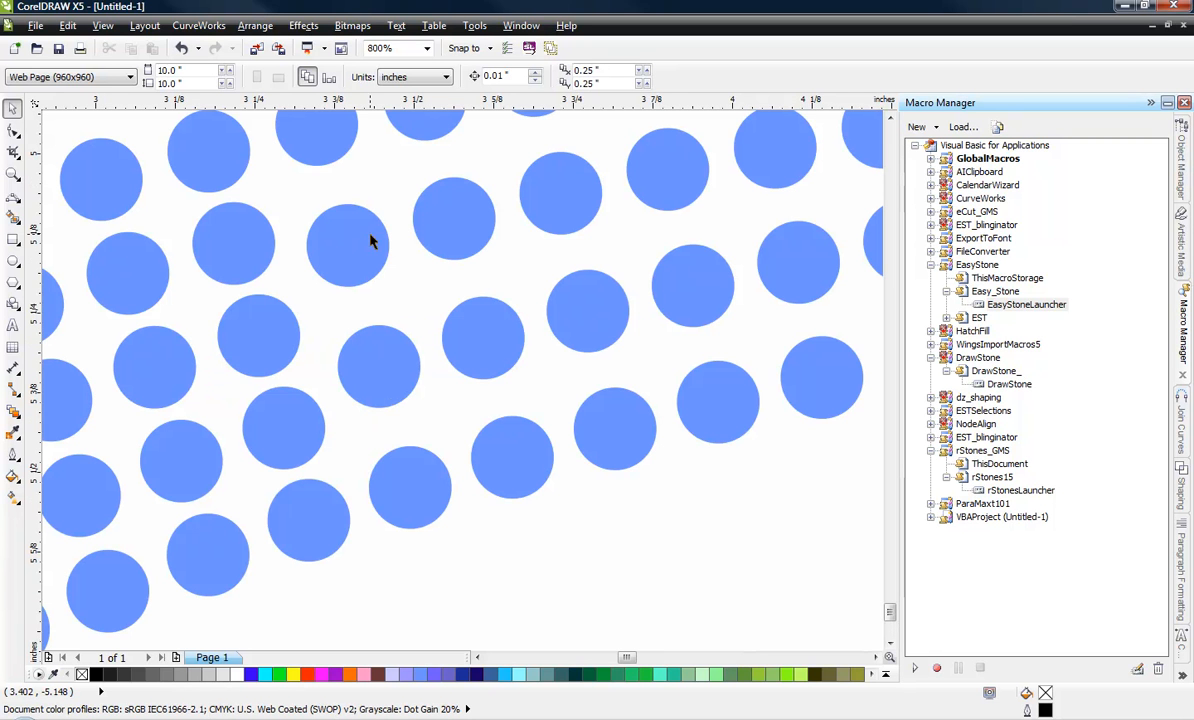
drag(352, 252, 344, 222)
drag(372, 362, 354, 302)
drag(362, 306, 386, 404)
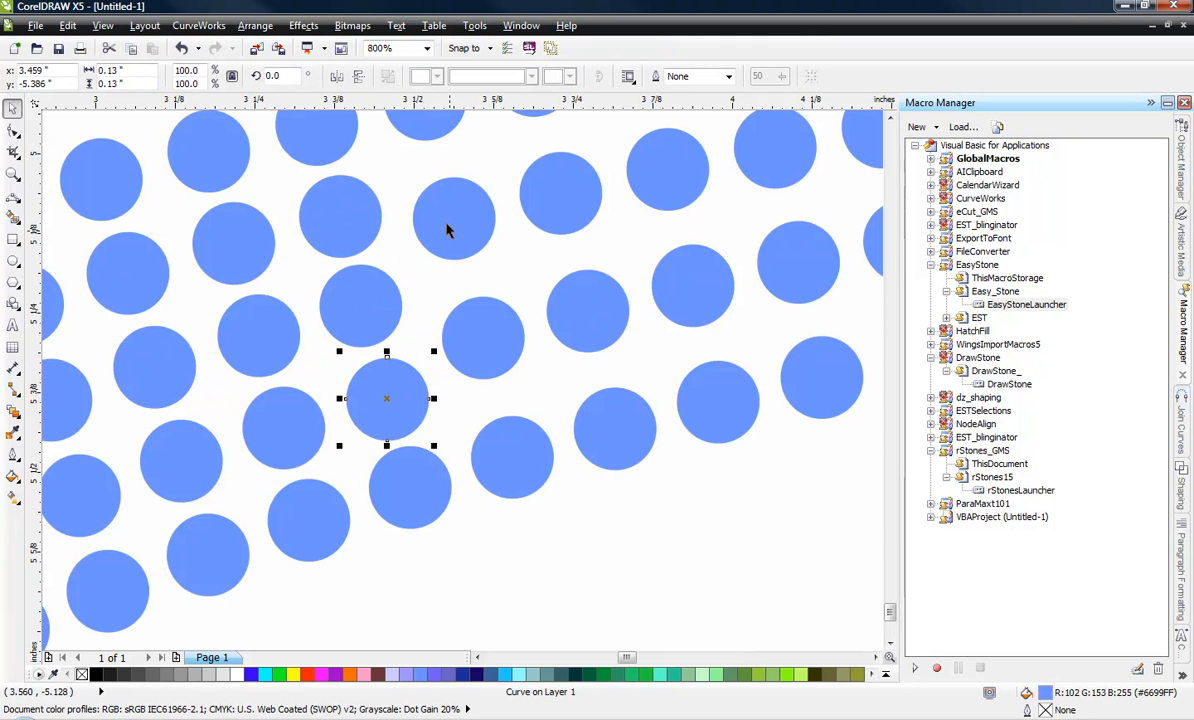
Arrange three interior stones in the adjacent column to the right and nudge the middle one up to even the gaps
drag(447, 231, 435, 203)
drag(482, 338, 490, 377)
scroll(493, 405, down, 2)
key(Escape)
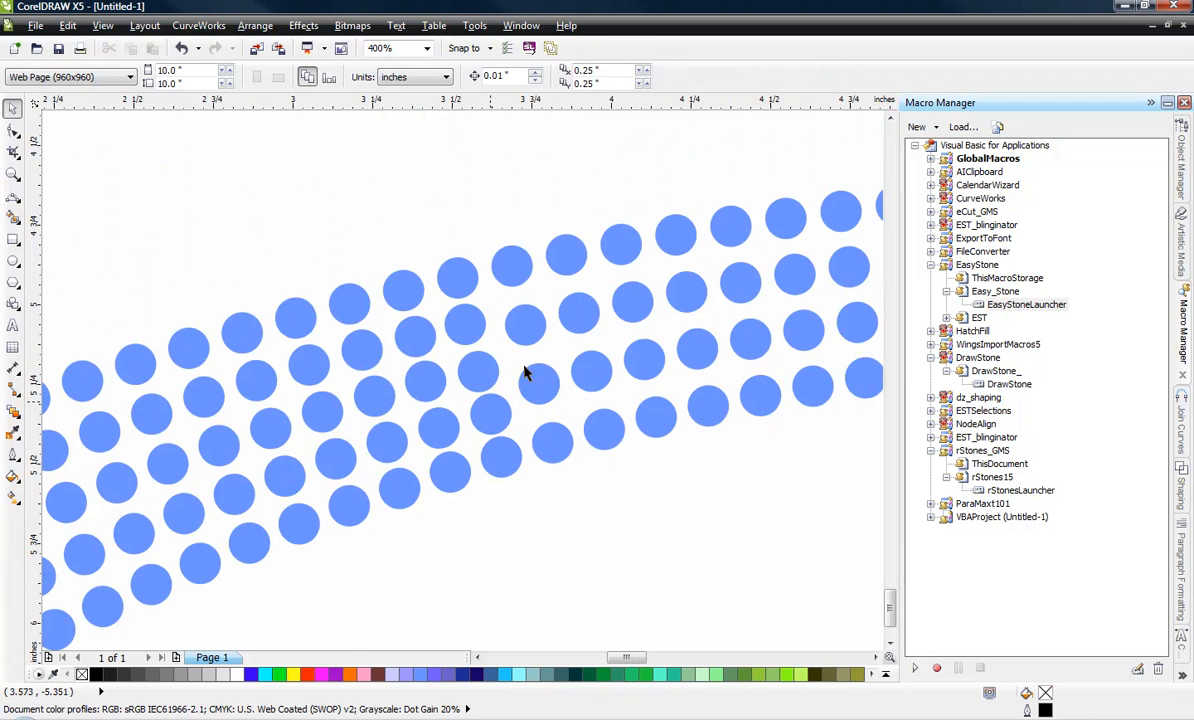
scroll(525, 372, up, 2)
click(456, 413)
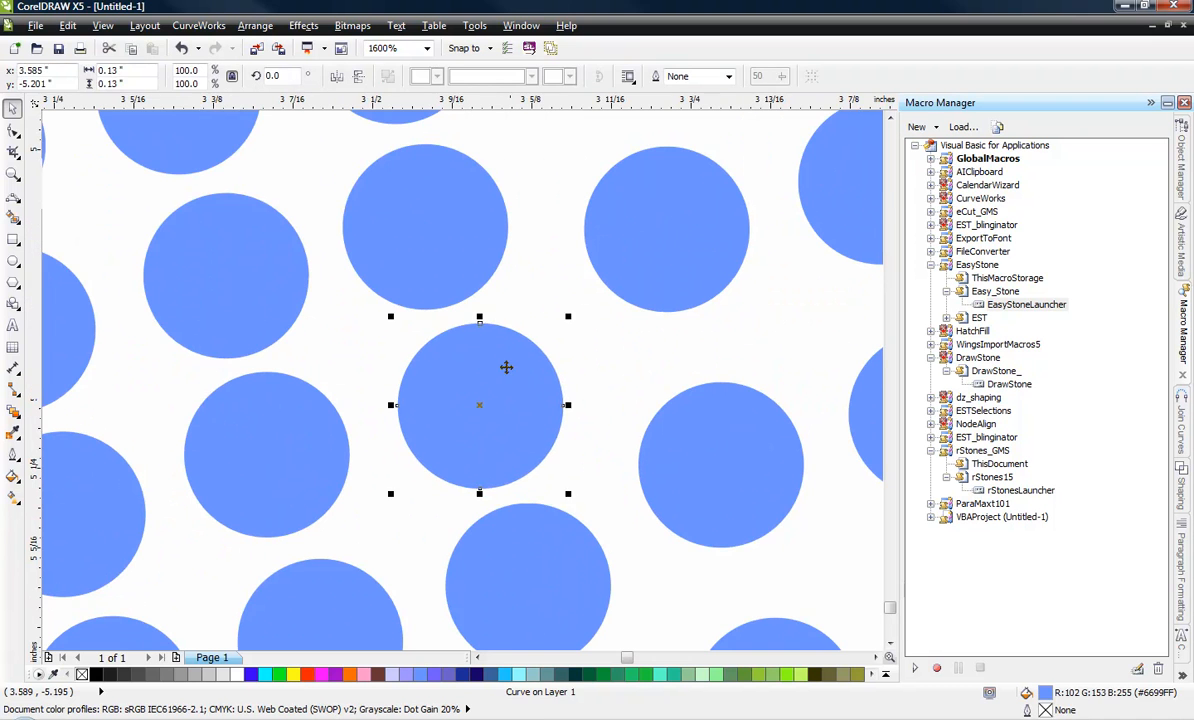
scroll(506, 368, down, 2)
key(Escape)
Examine the corrected stone fill alongside the other outlined and stone-filled versions of the curved shape
scroll(354, 493, down, 2)
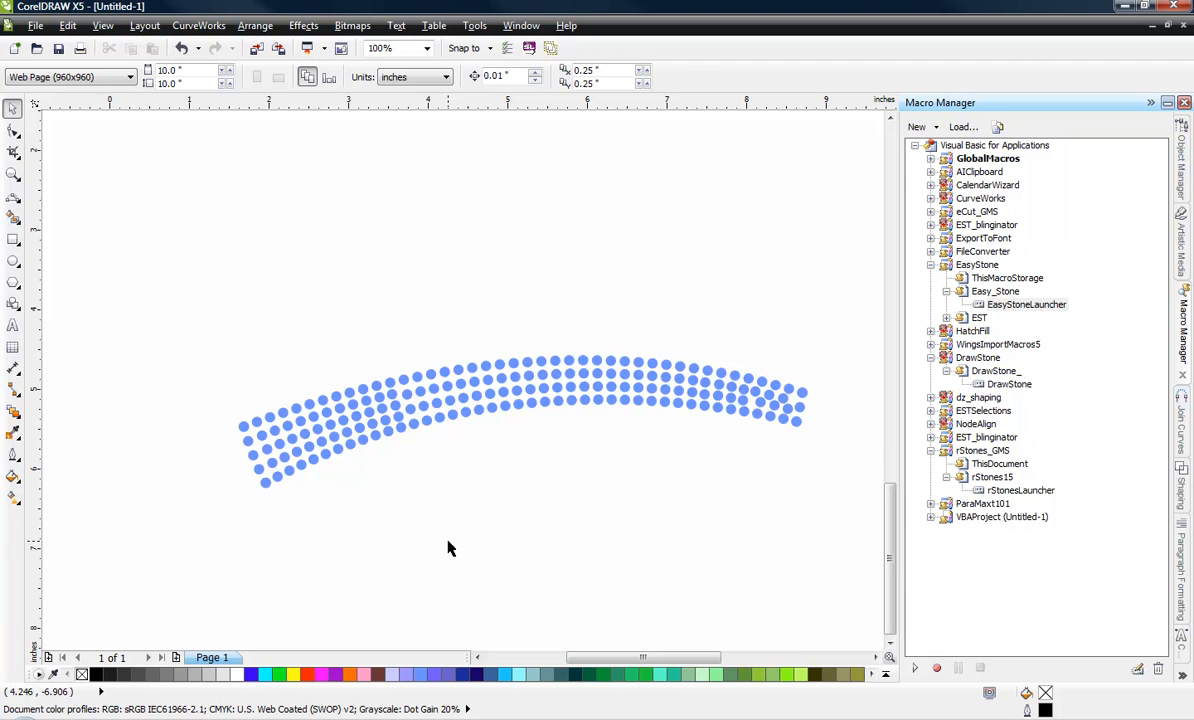
scroll(394, 541, down, 1)
scroll(512, 520, down, 1)
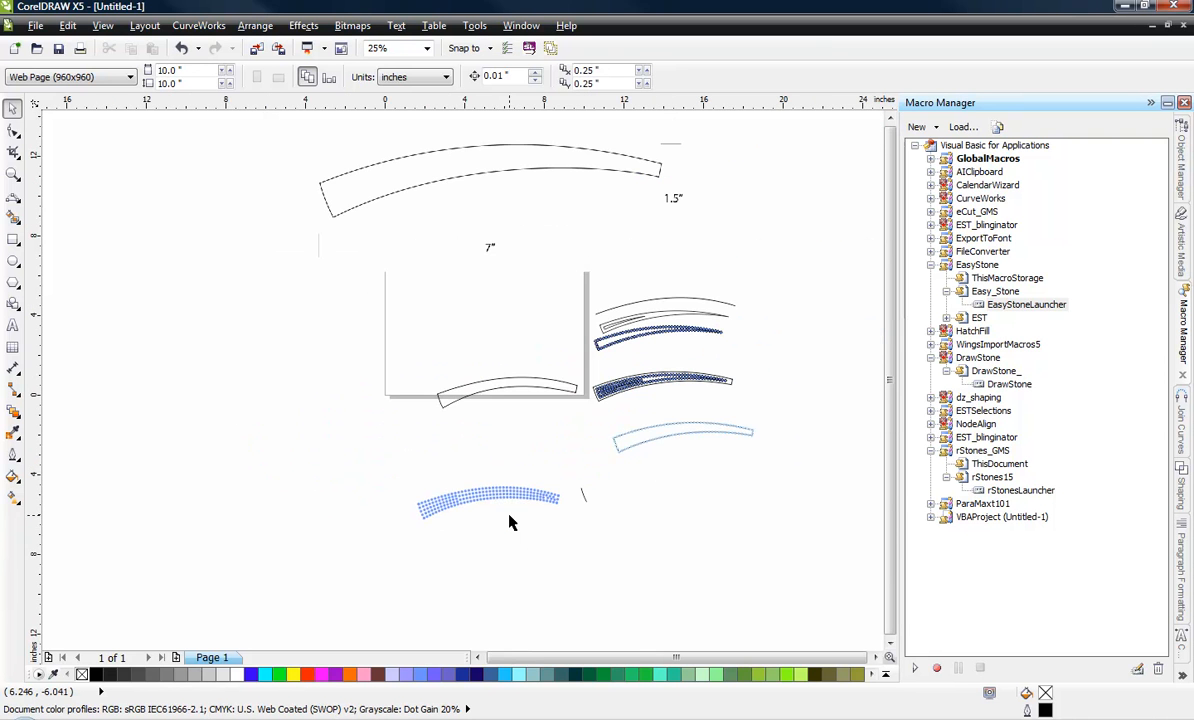
scroll(697, 453, up, 1)
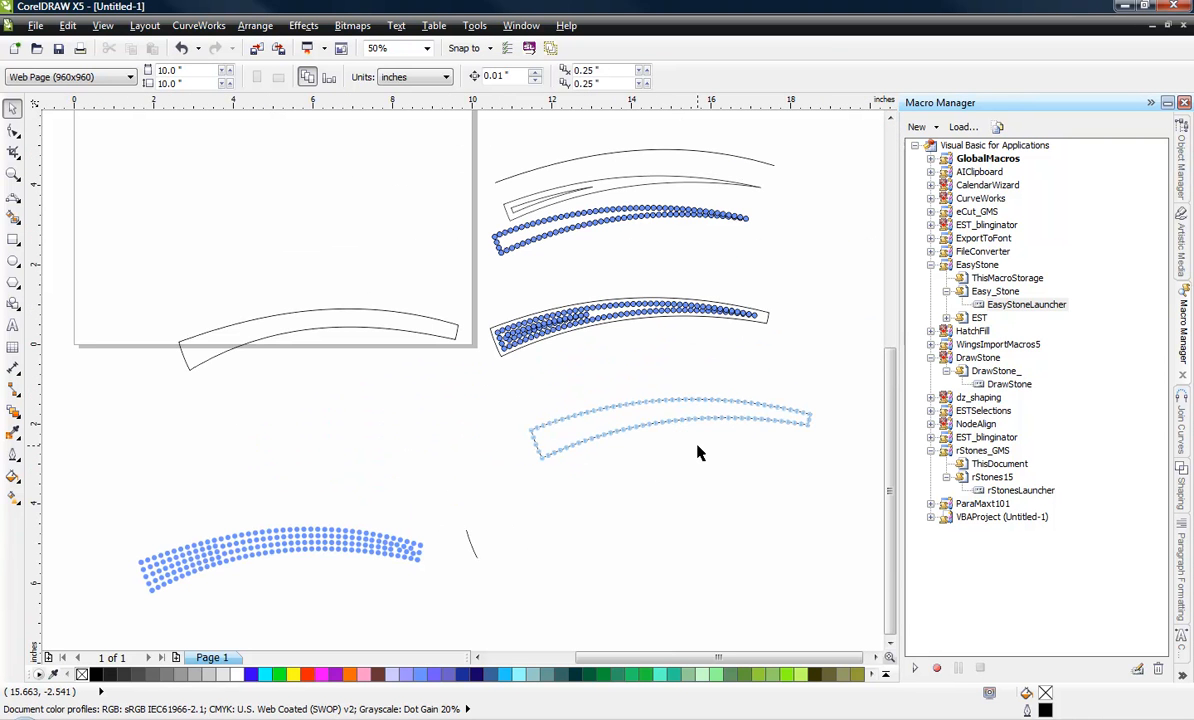